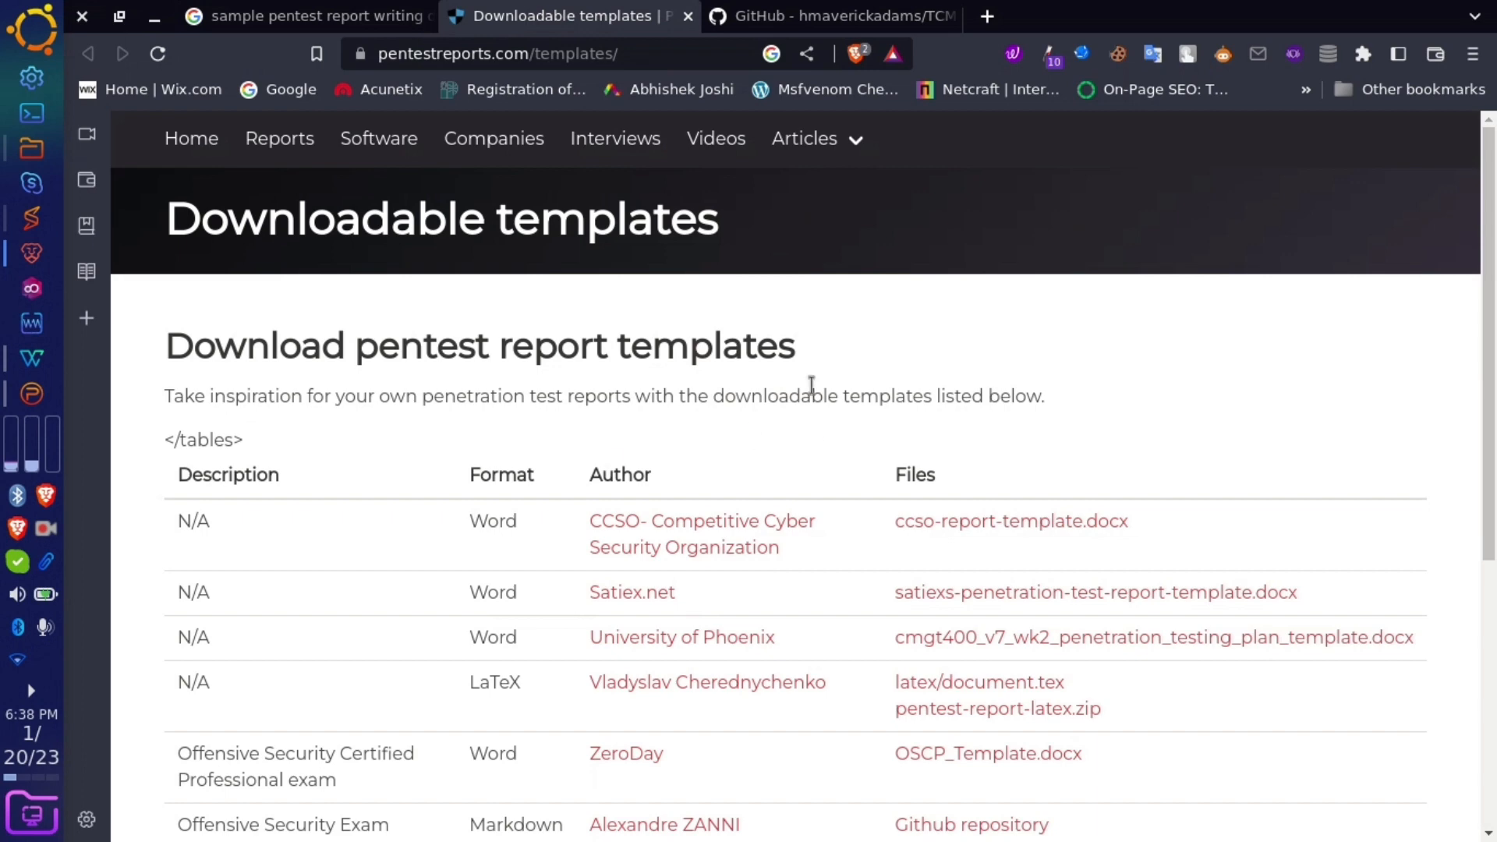
- Open the Offensive Security site in a background tab, glance at it, and close it
scroll(810, 378, "up", 5)
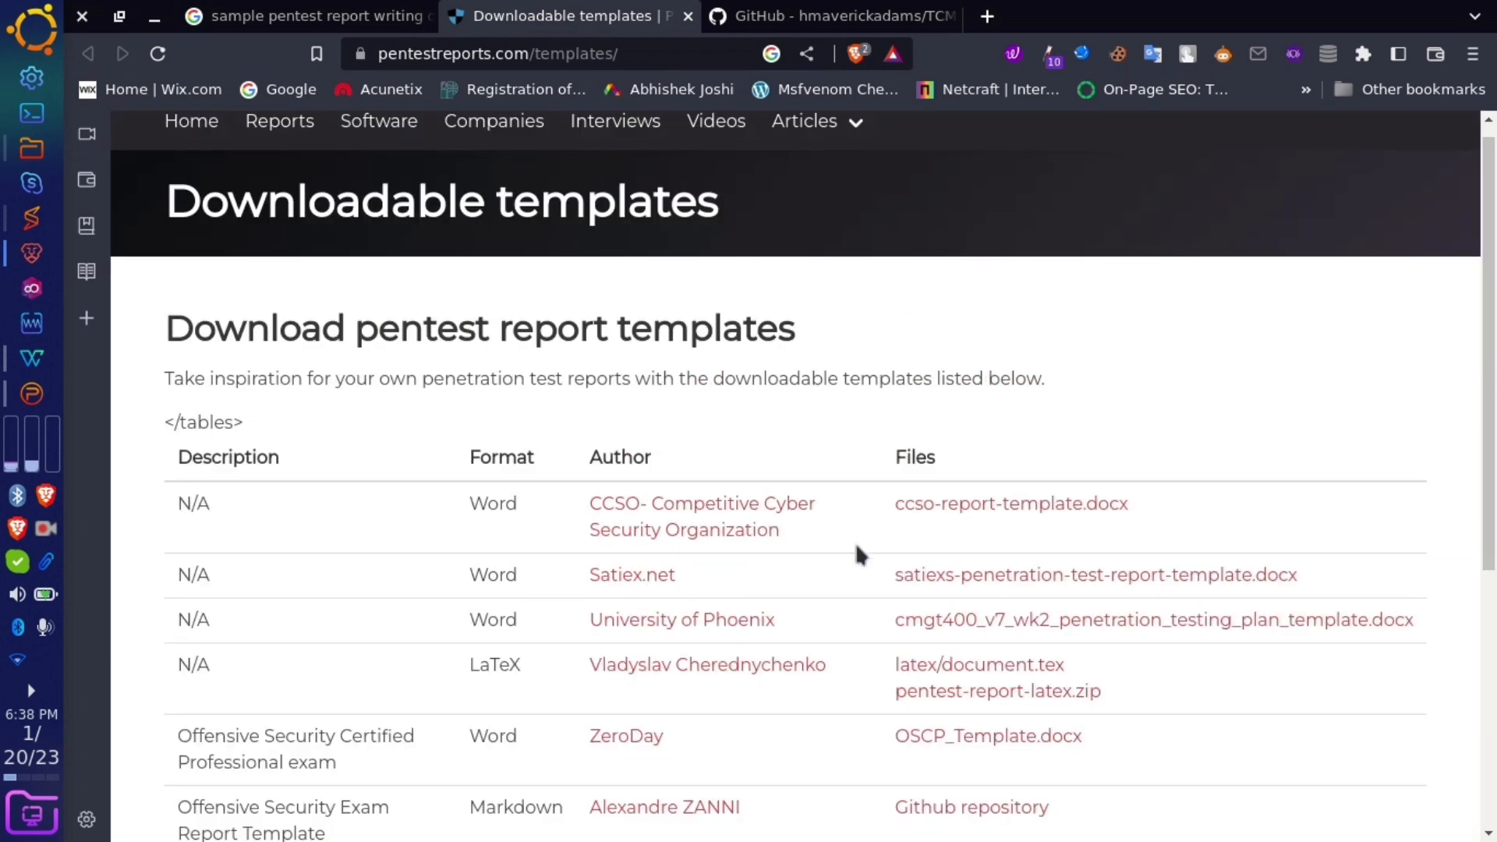
scroll(854, 536, "down", 3)
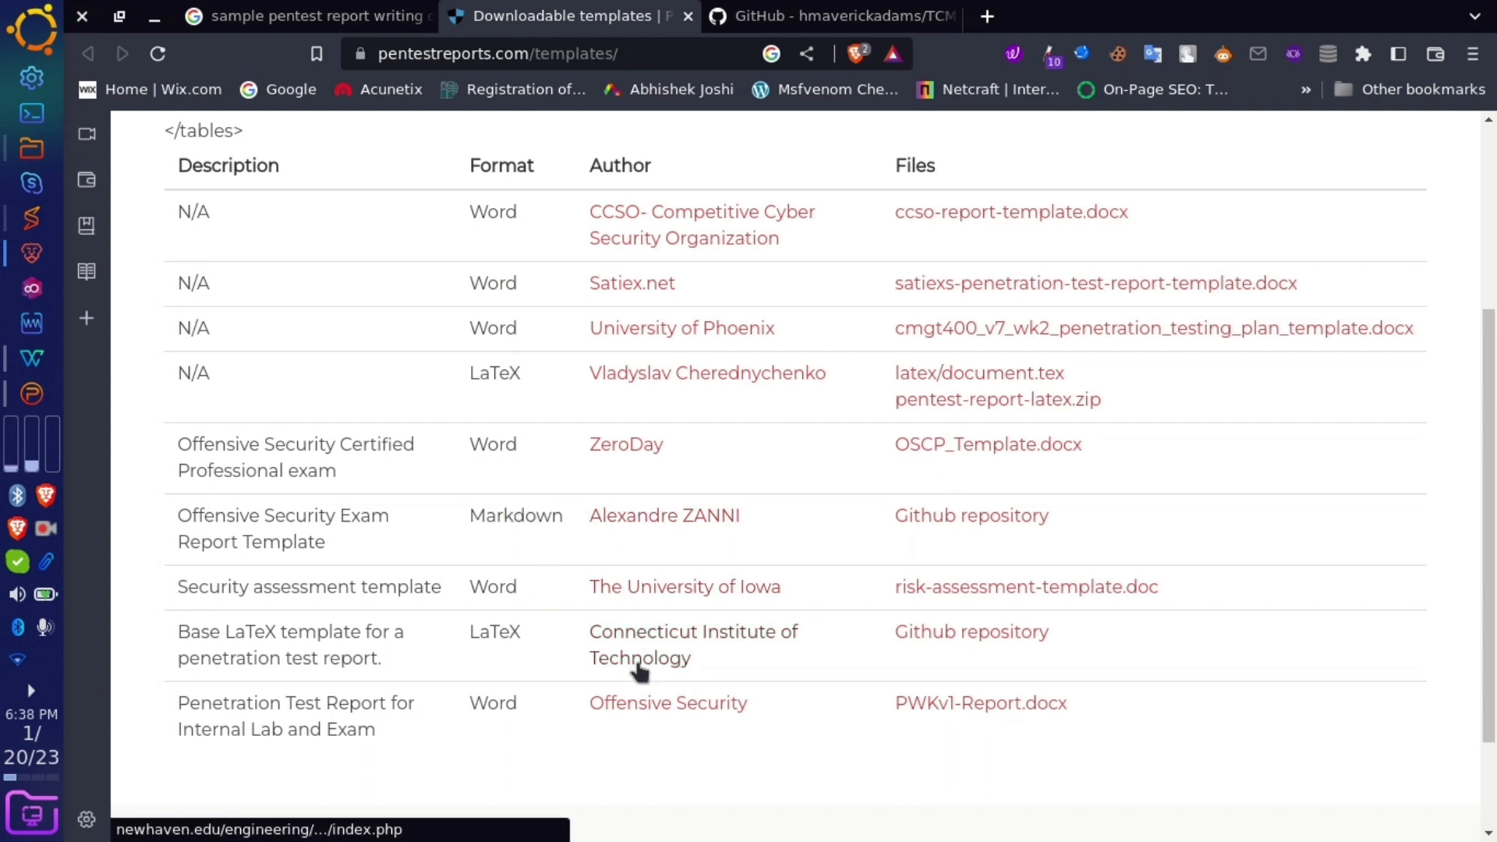
middle_click(643, 706)
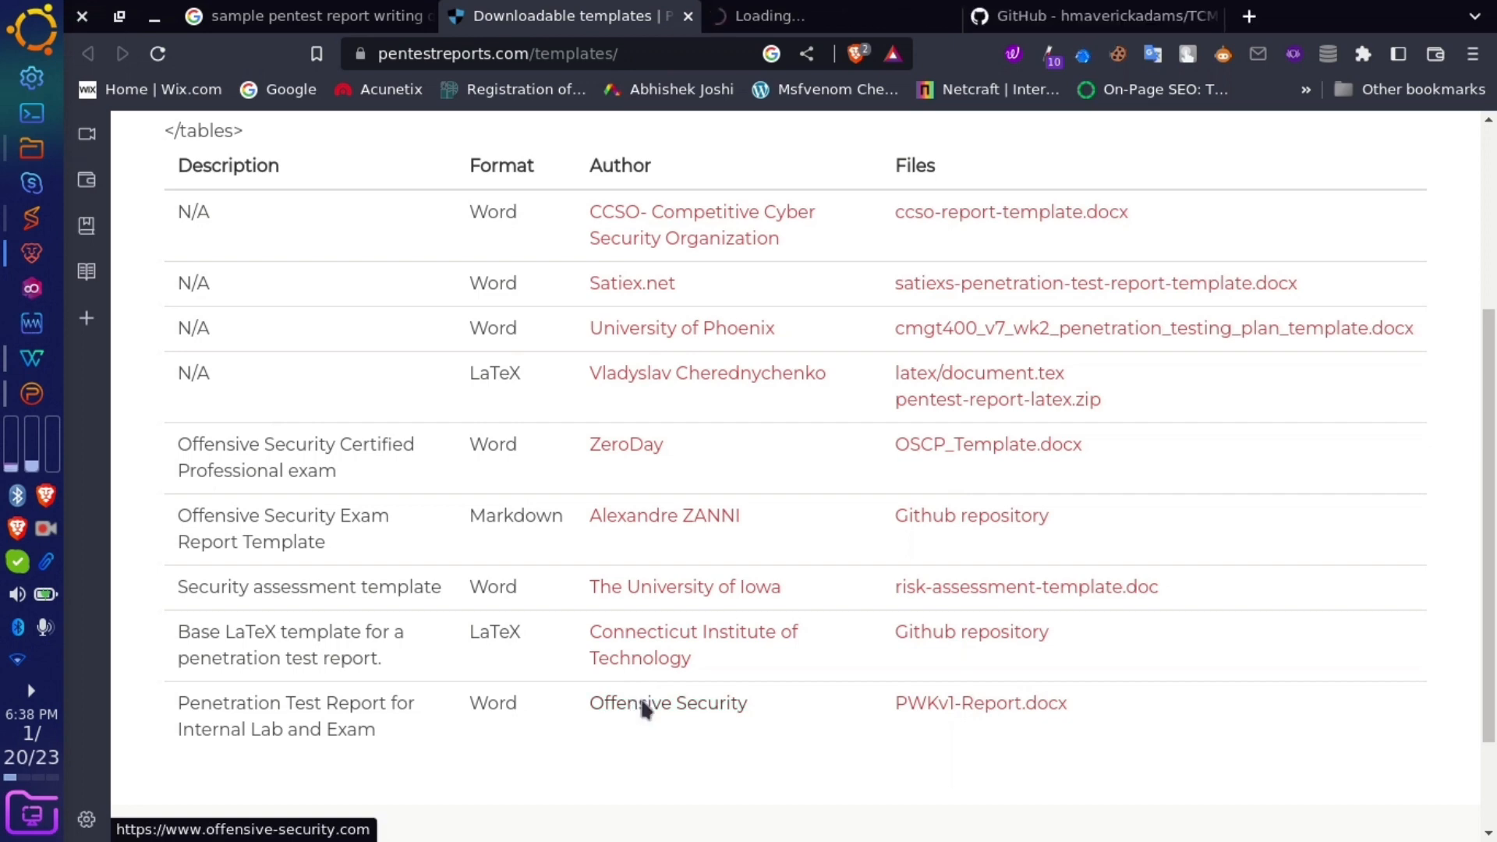
left_click(939, 19)
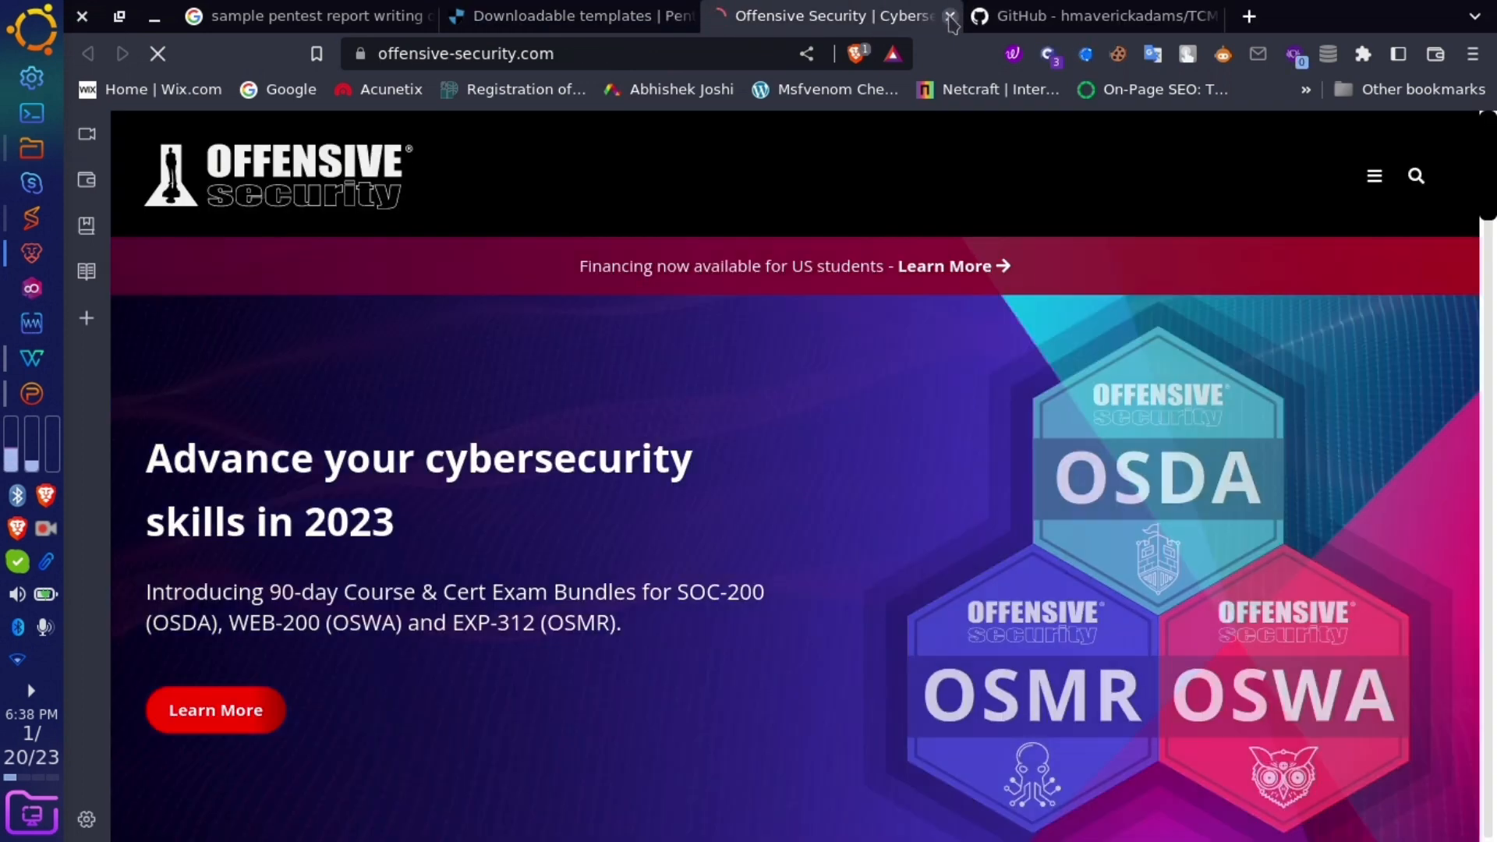
left_click(951, 16)
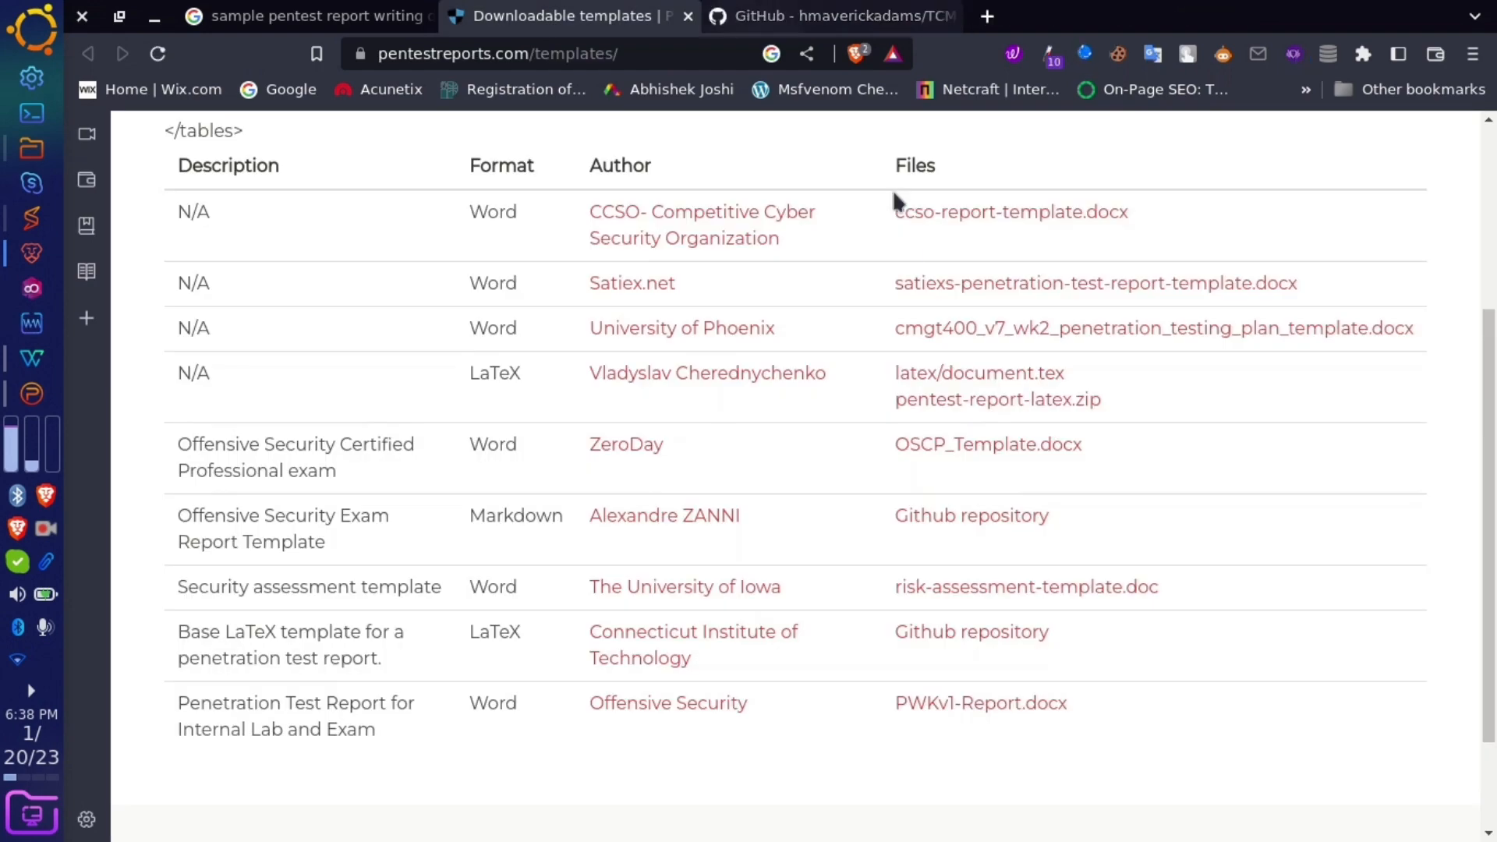
- Download and save the risk-assessment, PWKv1, cmgt400, satiexs and ccso templates to the Desktop
left_click(972, 590)
left_click(1220, 681)
left_click(988, 708)
left_click(1223, 677)
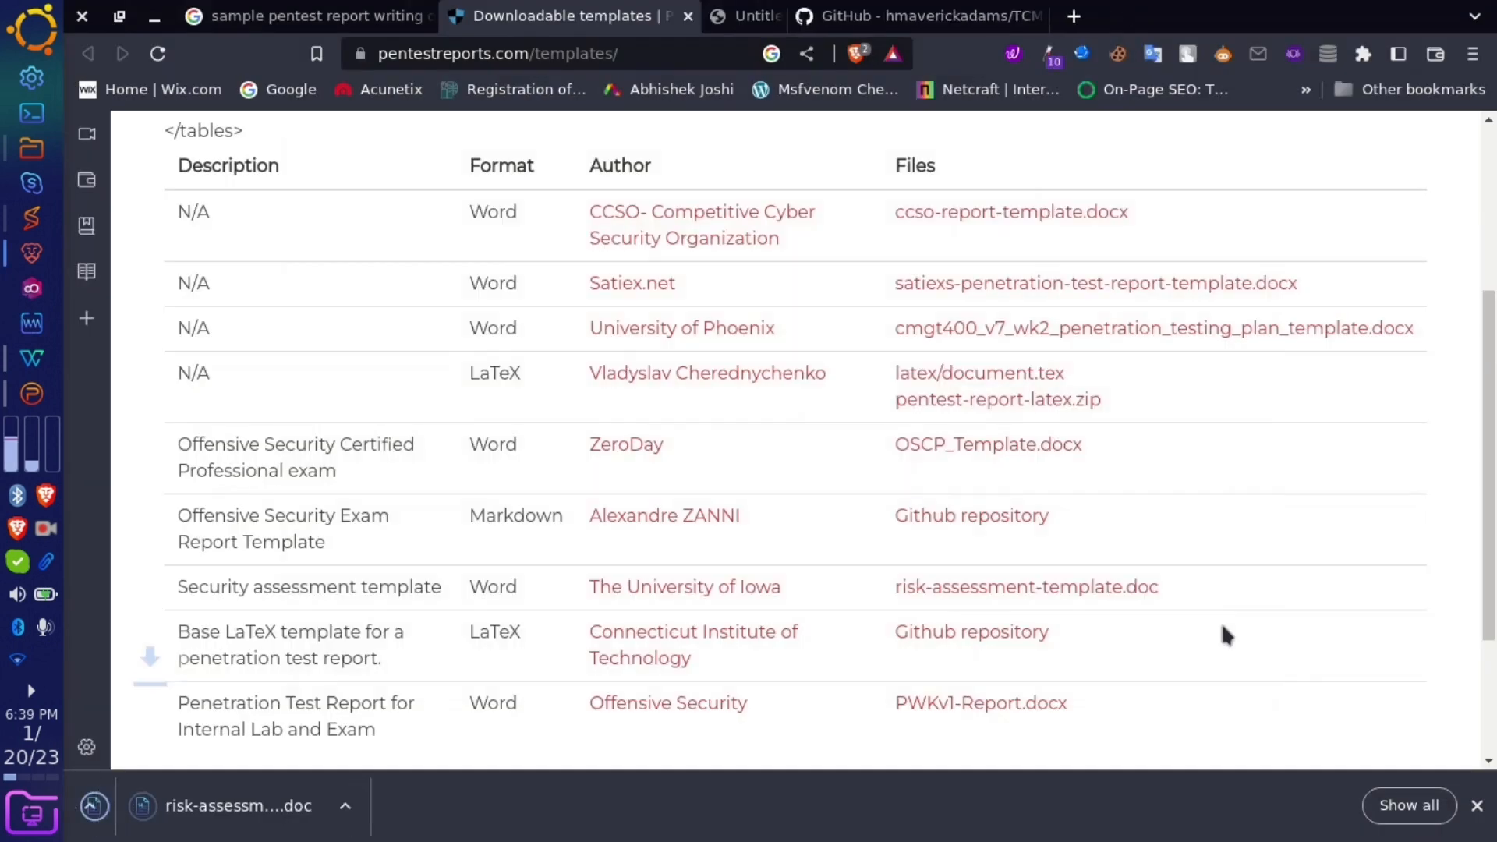
left_click(1059, 341)
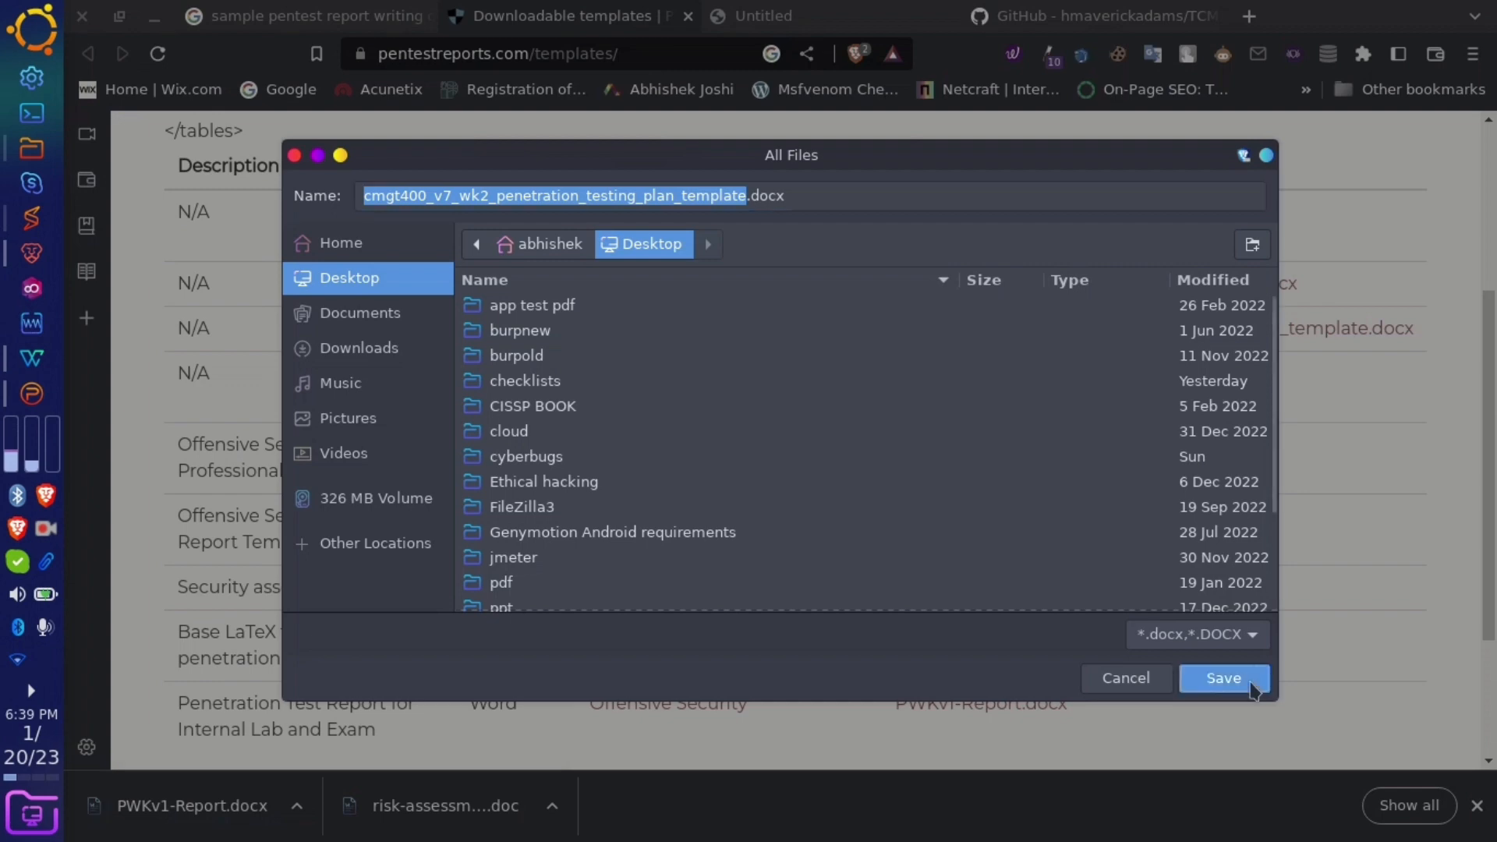
left_click(1249, 685)
left_click(1102, 289)
left_click(1223, 677)
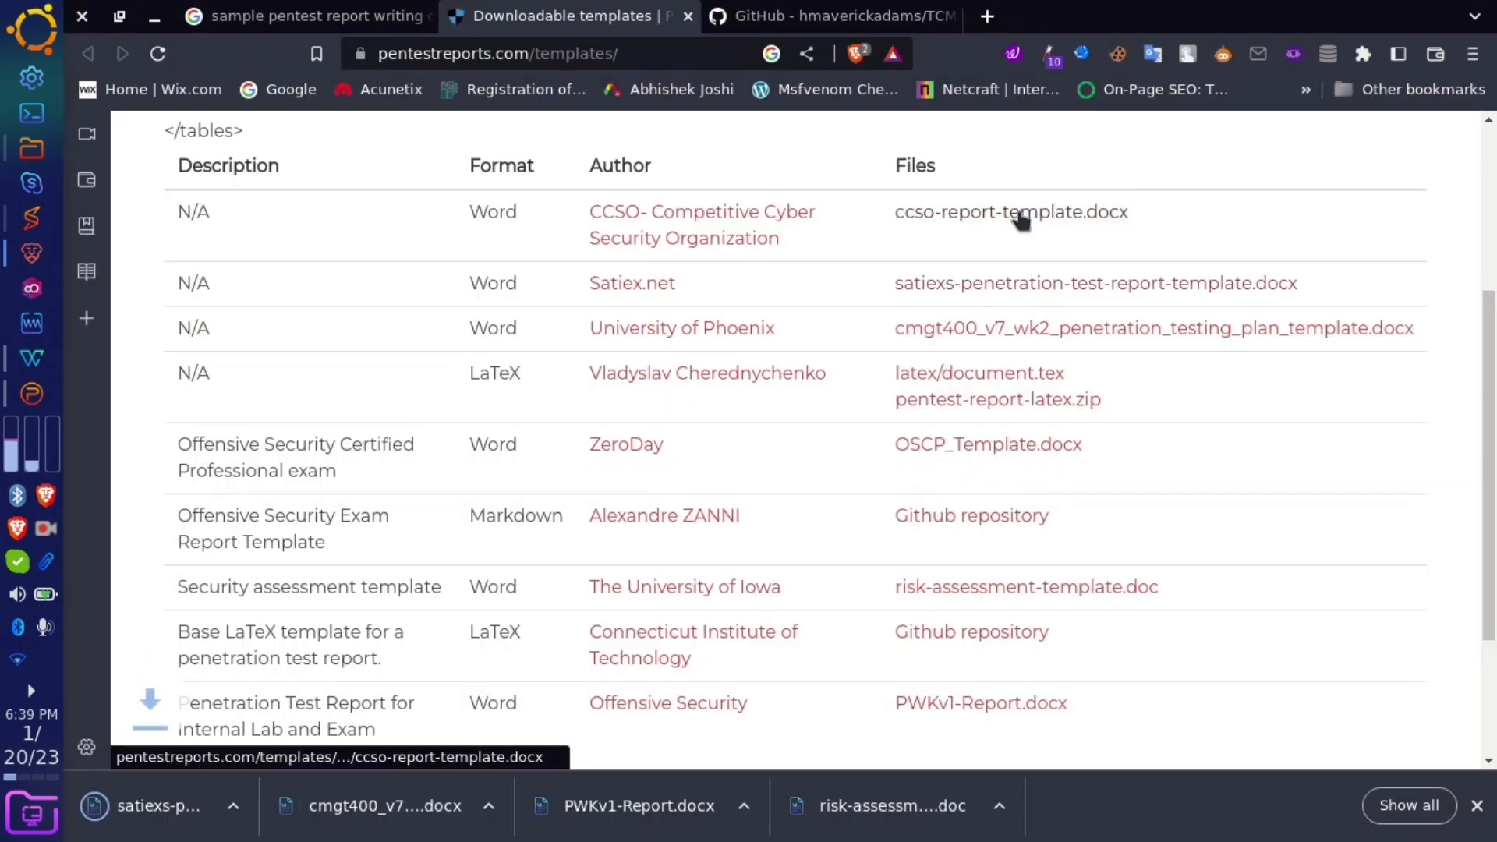
left_click(1021, 219)
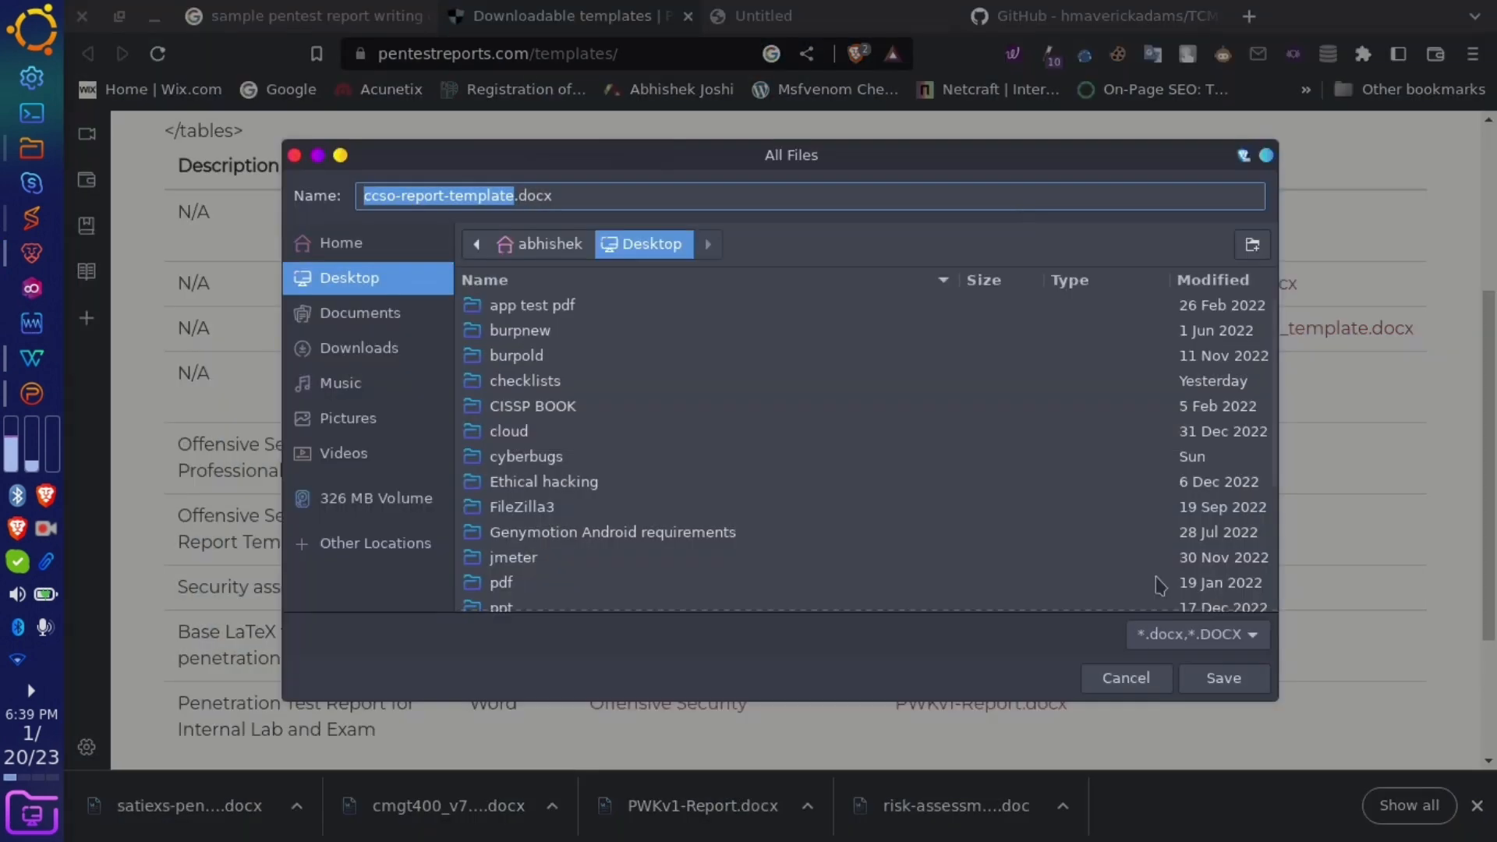
left_click(1229, 689)
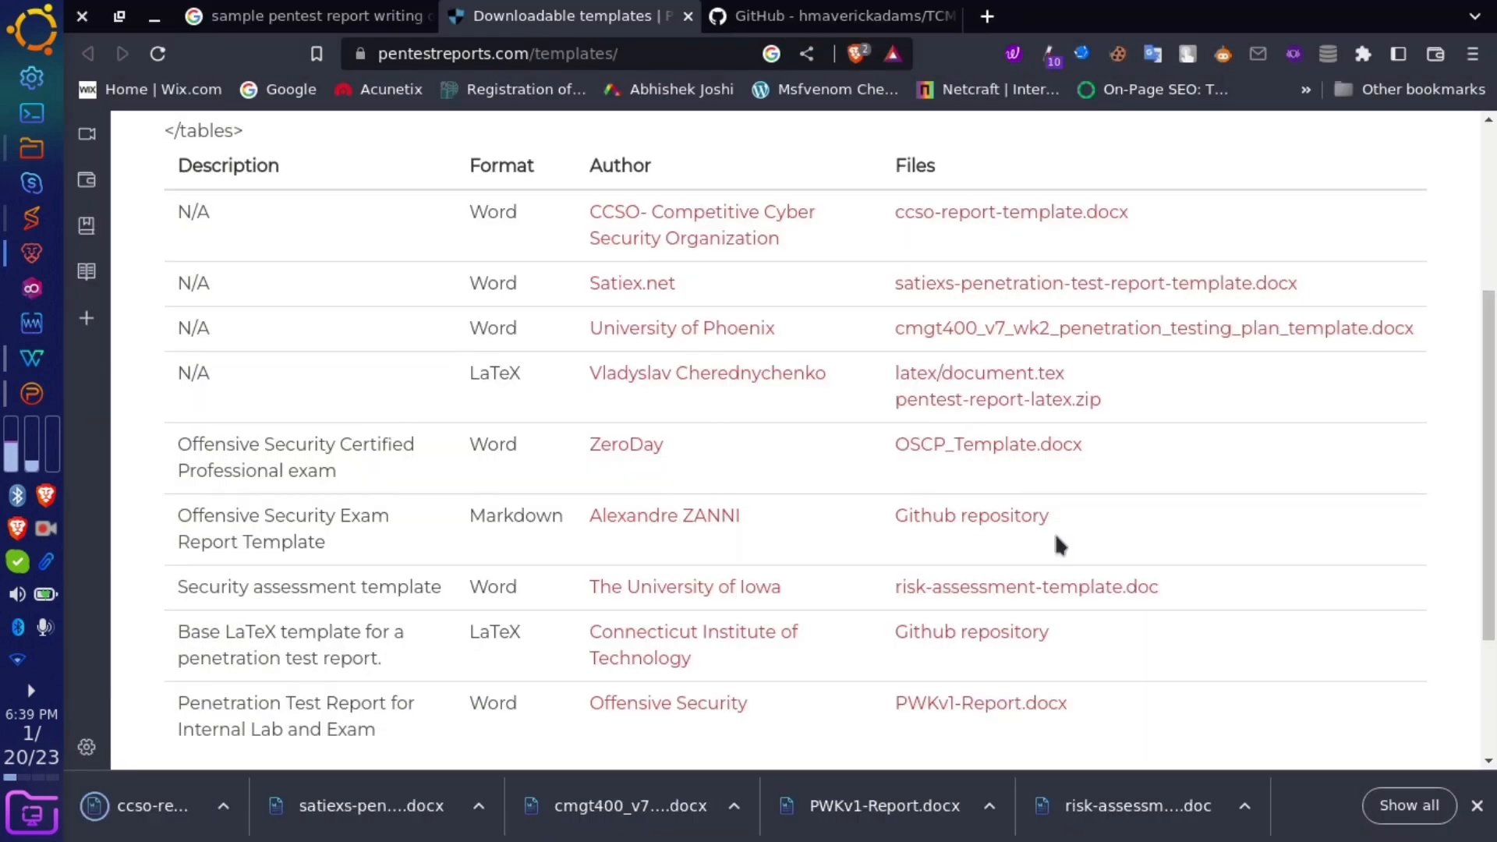
- Download 'Demo Company - Security Assessment Findings Report.docx' from the TCM GitHub repository to the Desktop
left_click(845, 10)
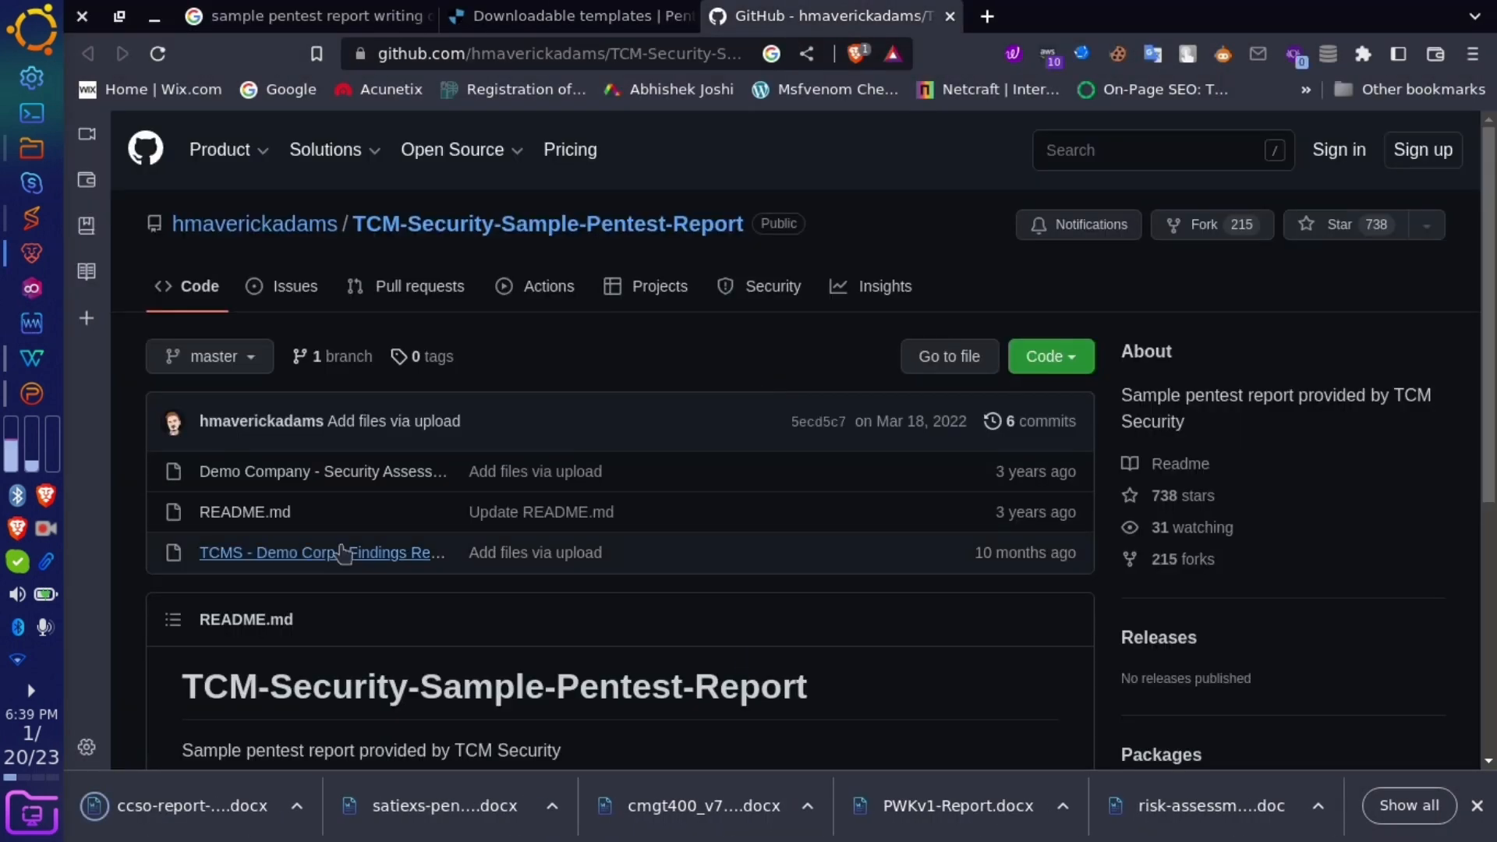
left_click(339, 479)
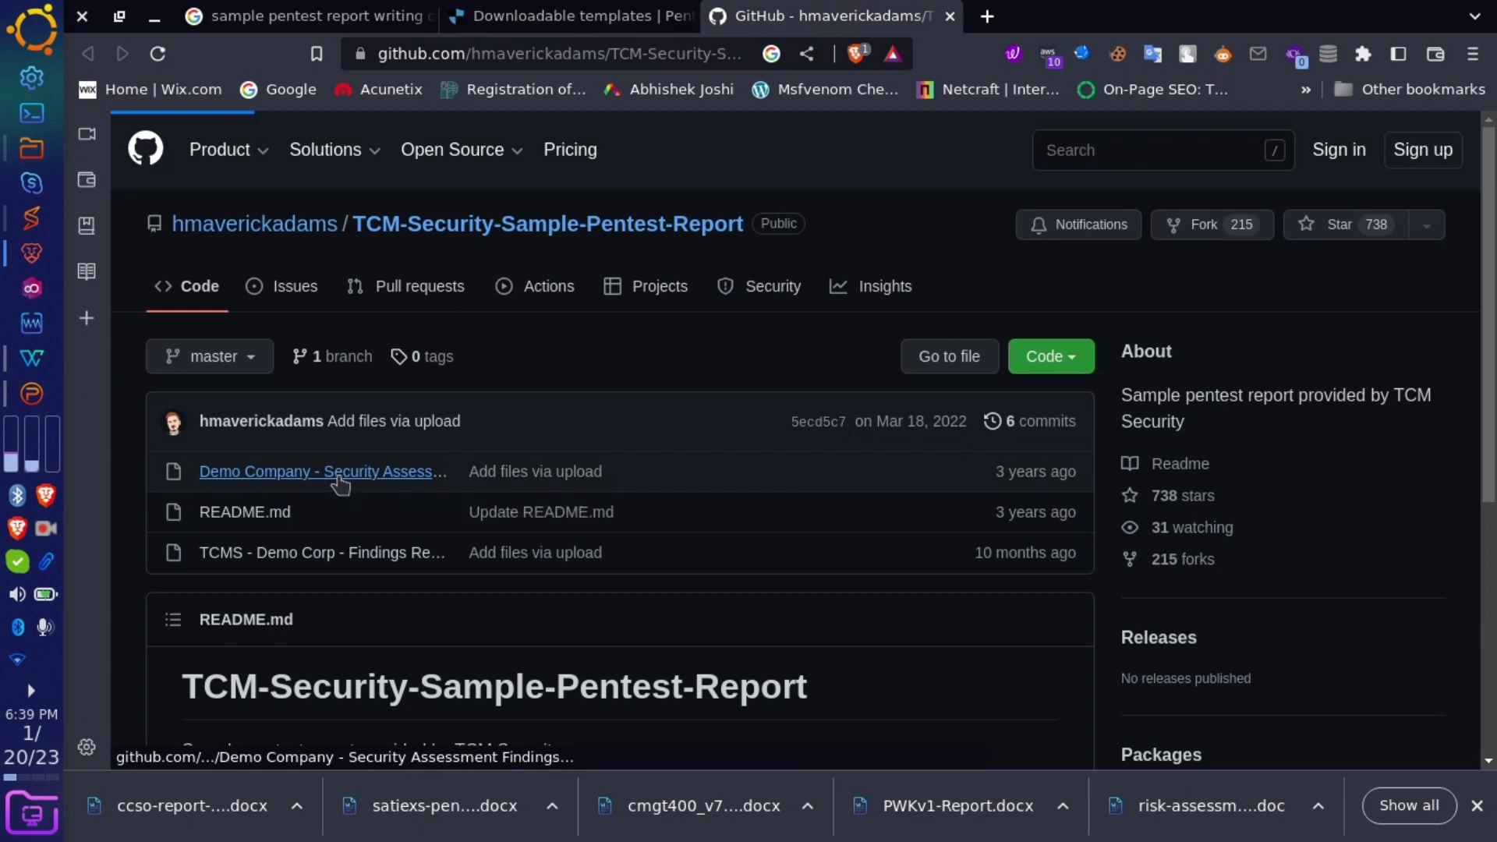
left_click(1336, 553)
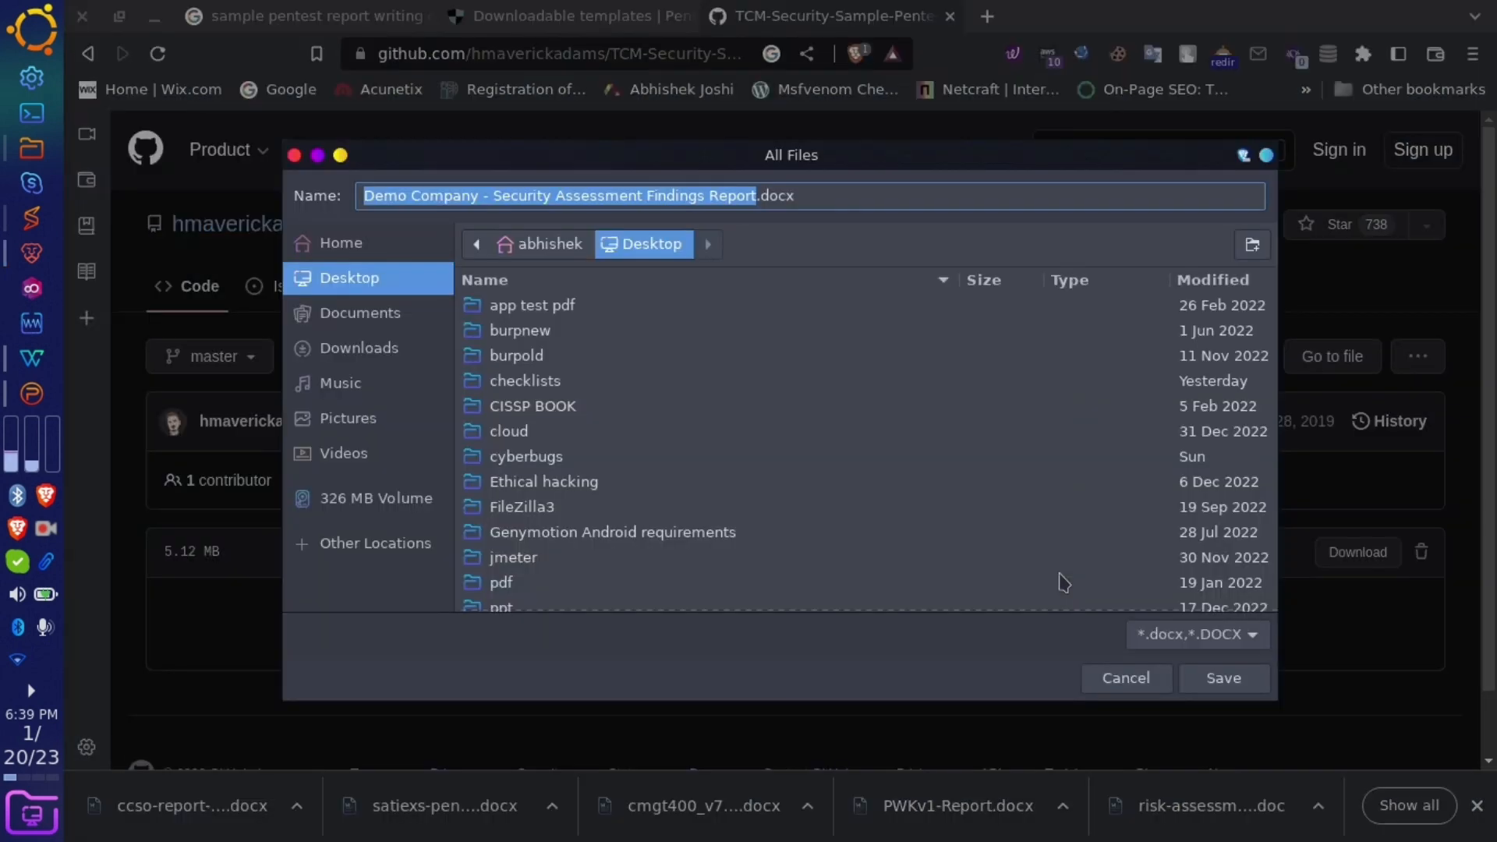
left_click(1223, 677)
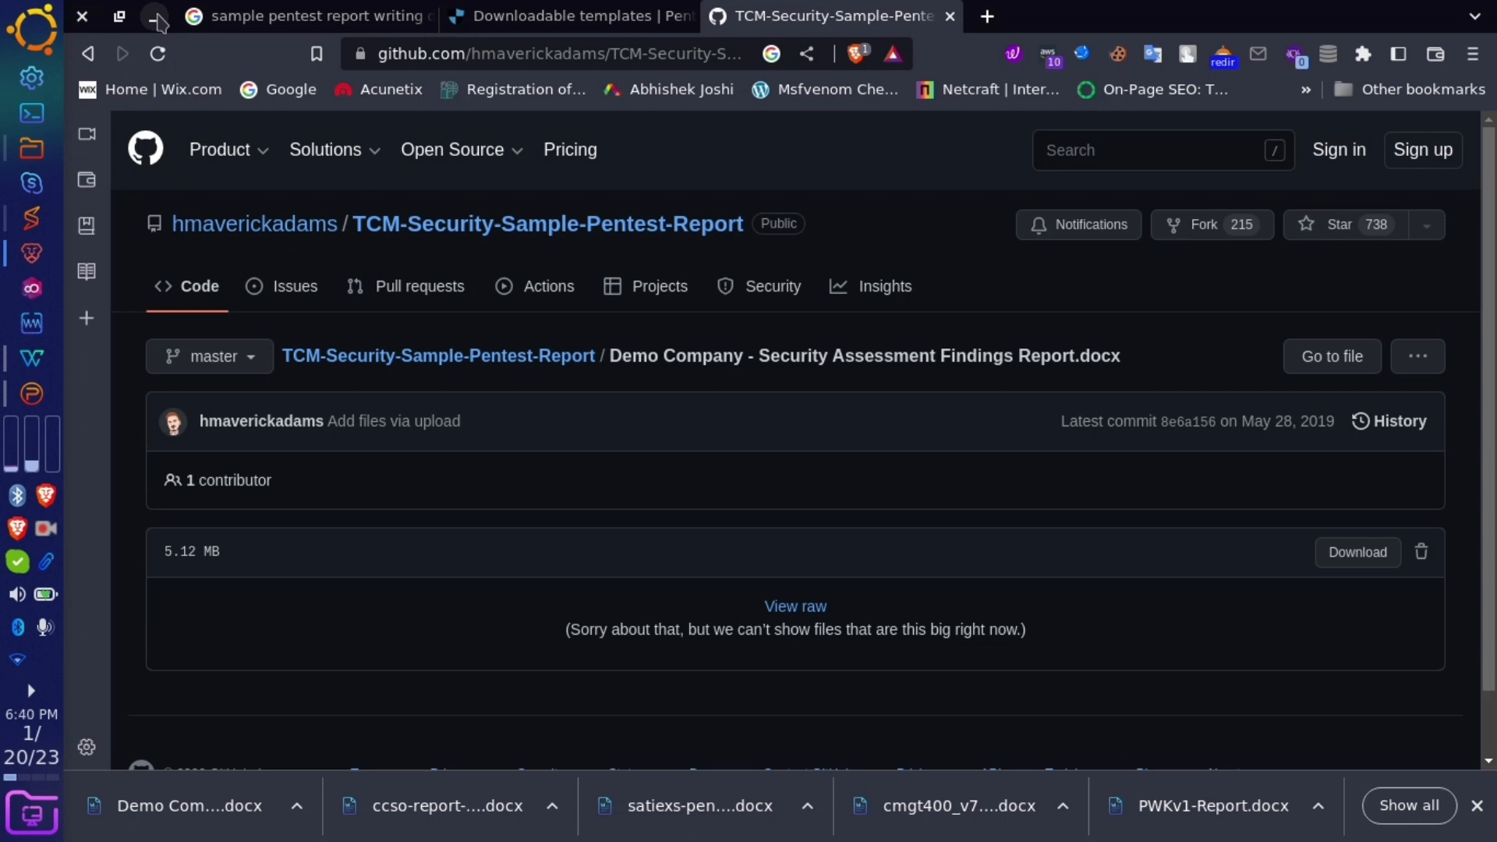
- Go to cyberbugs.in in a new browser tab
left_click(987, 16)
left_click(520, 43)
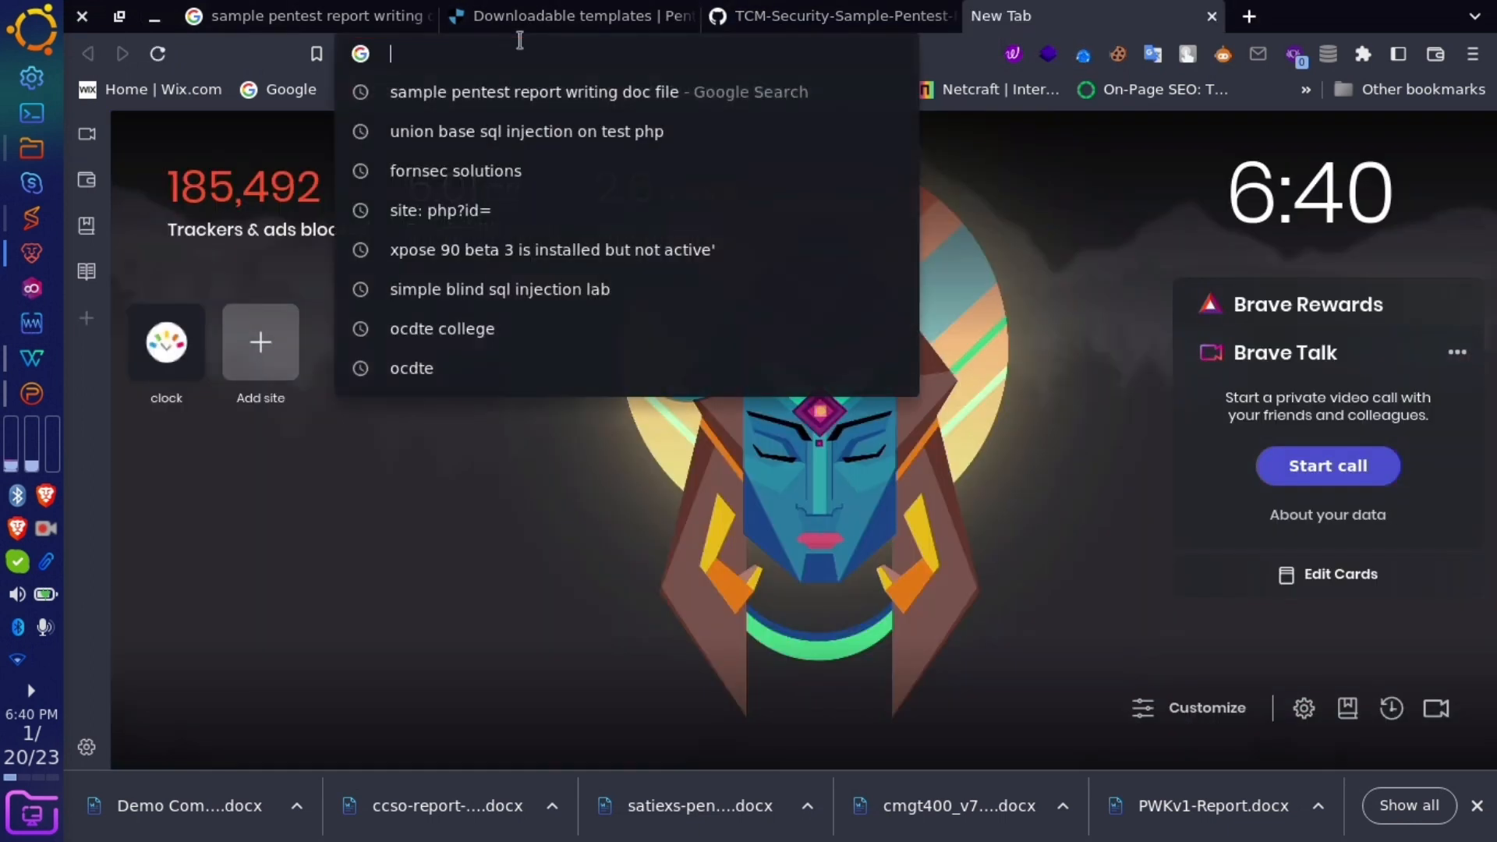
type("cyberbugs.in")
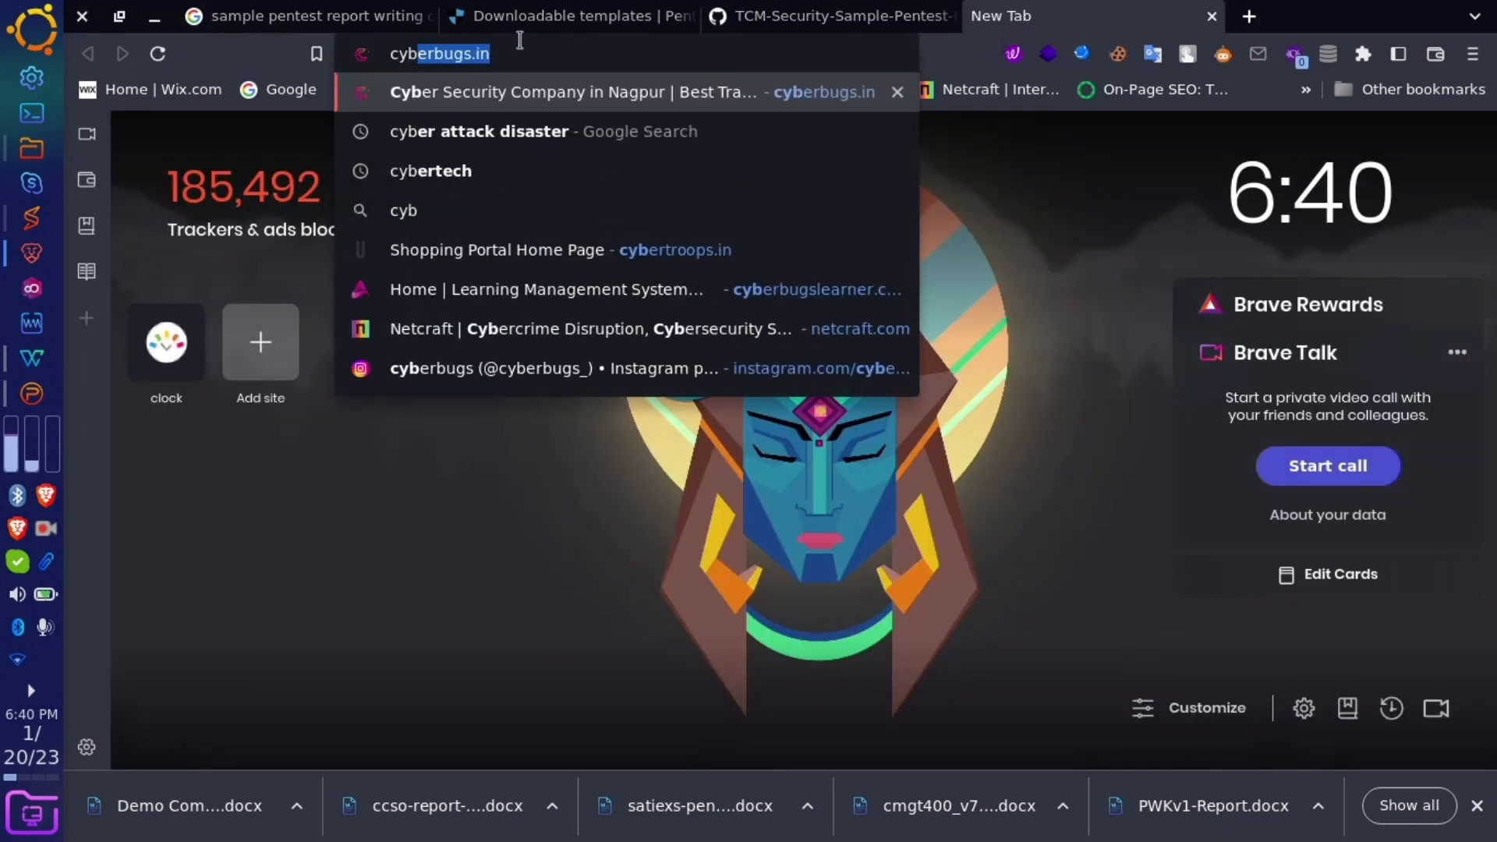
key("Return")
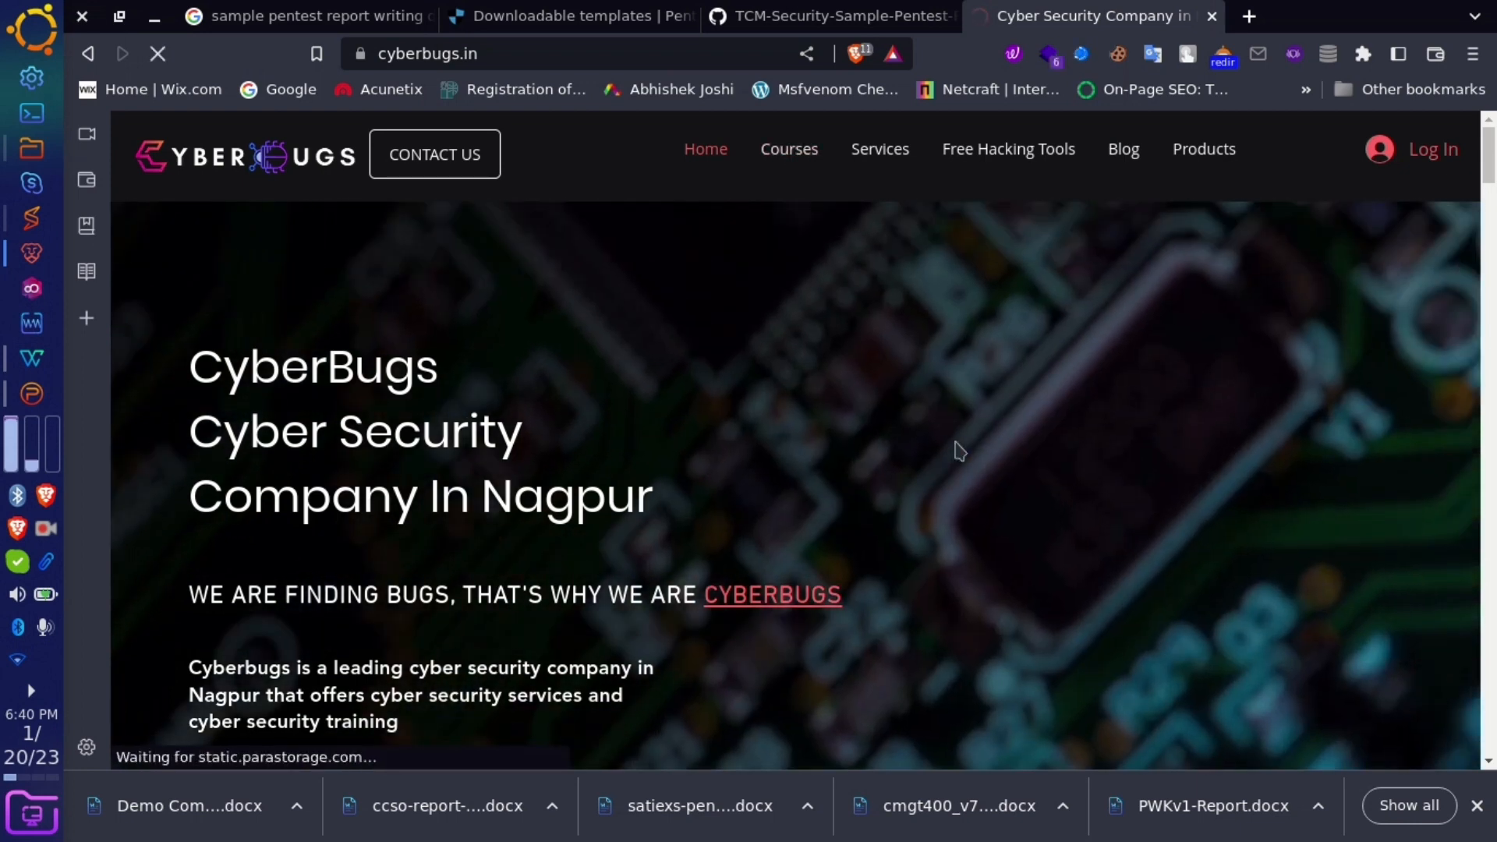
- Scroll the cyberbugs home page and open the penetration testing training course page
scroll(896, 504, "down", 3)
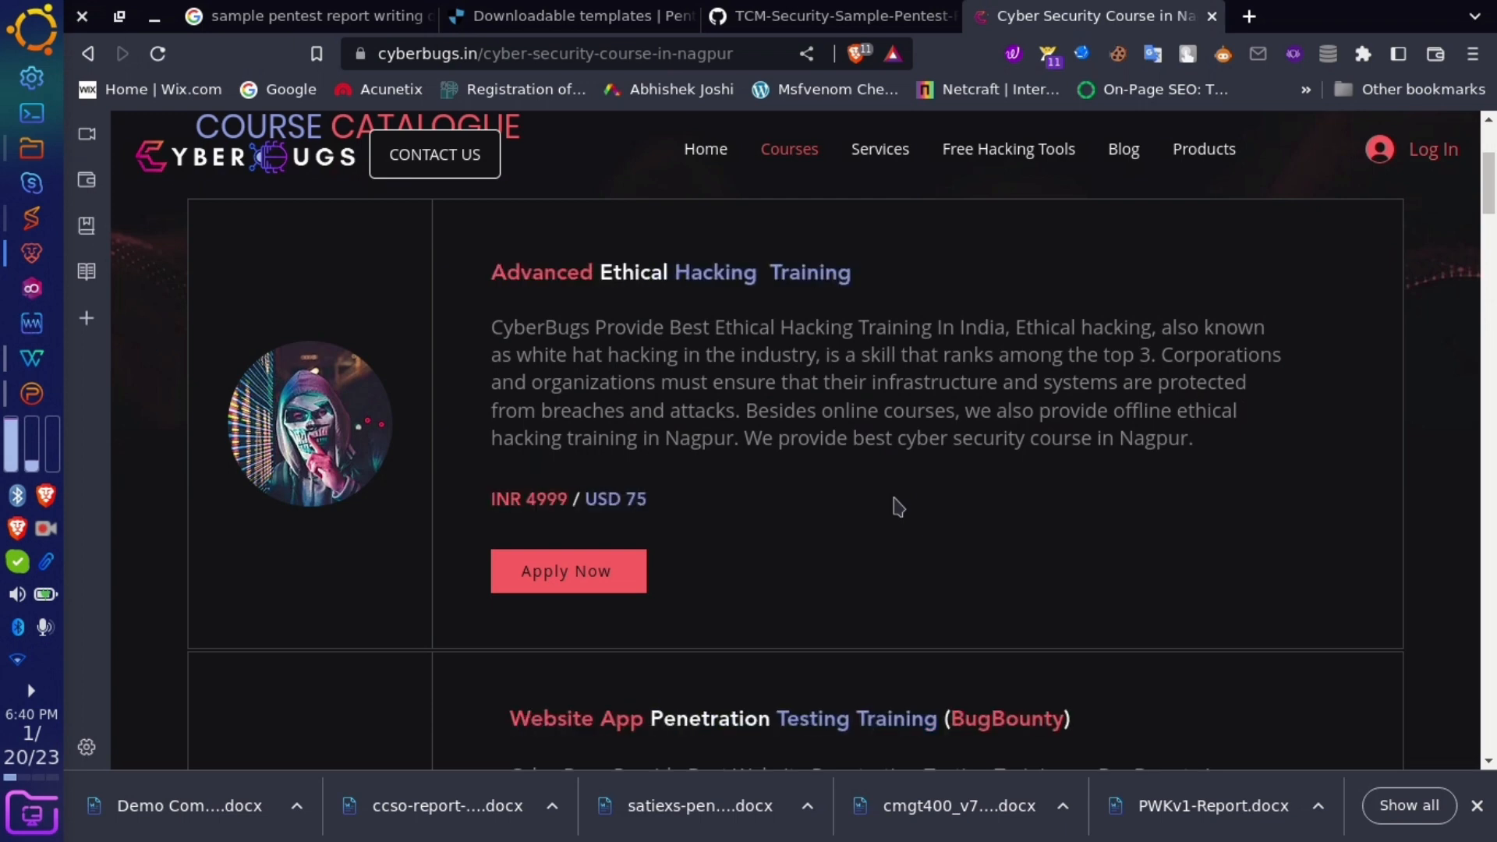
scroll(896, 504, "down", 10)
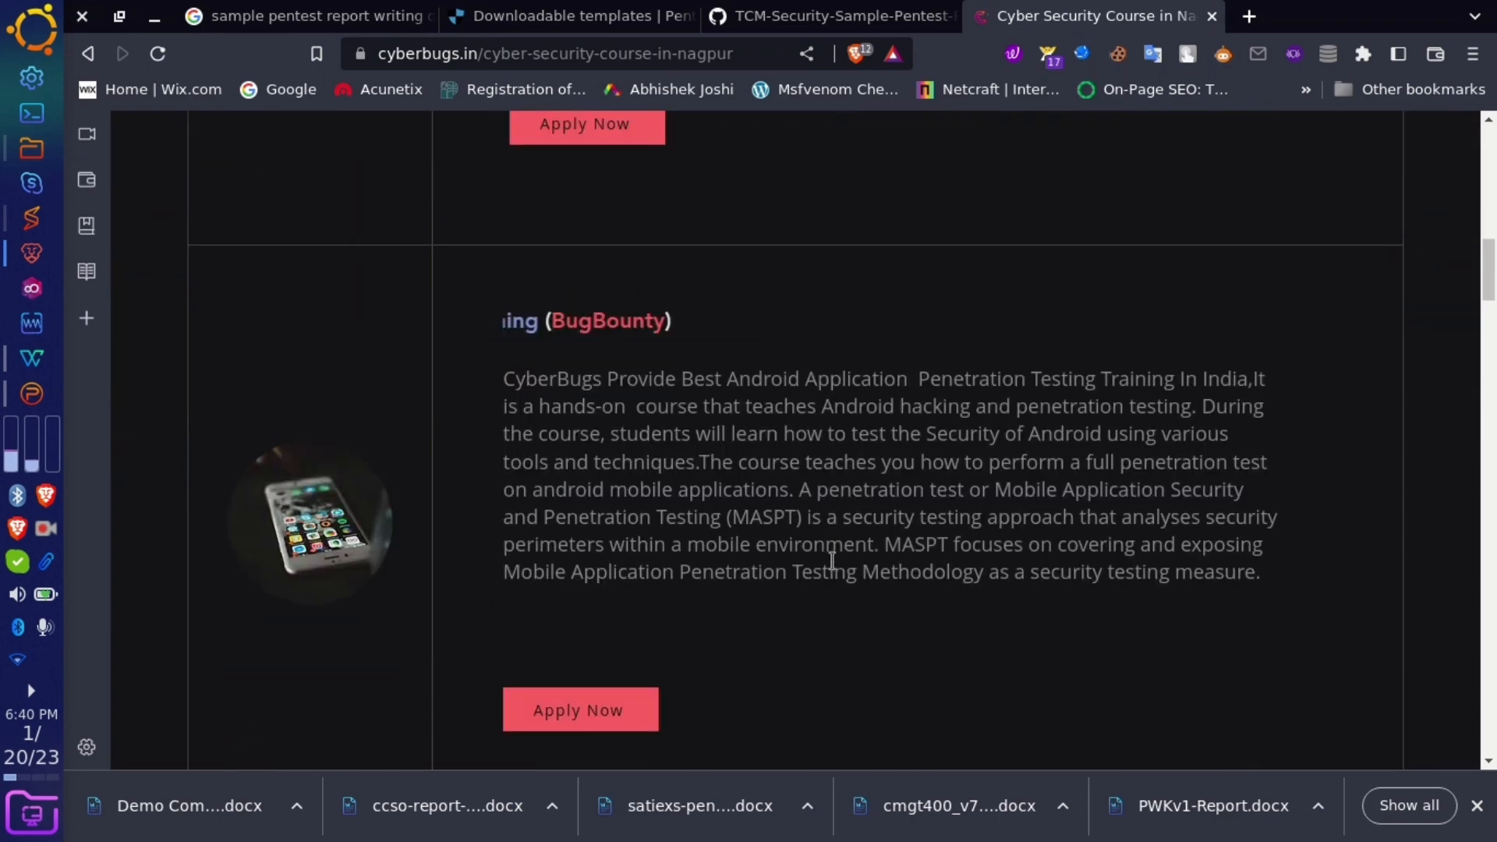
scroll(832, 561, "down", 1)
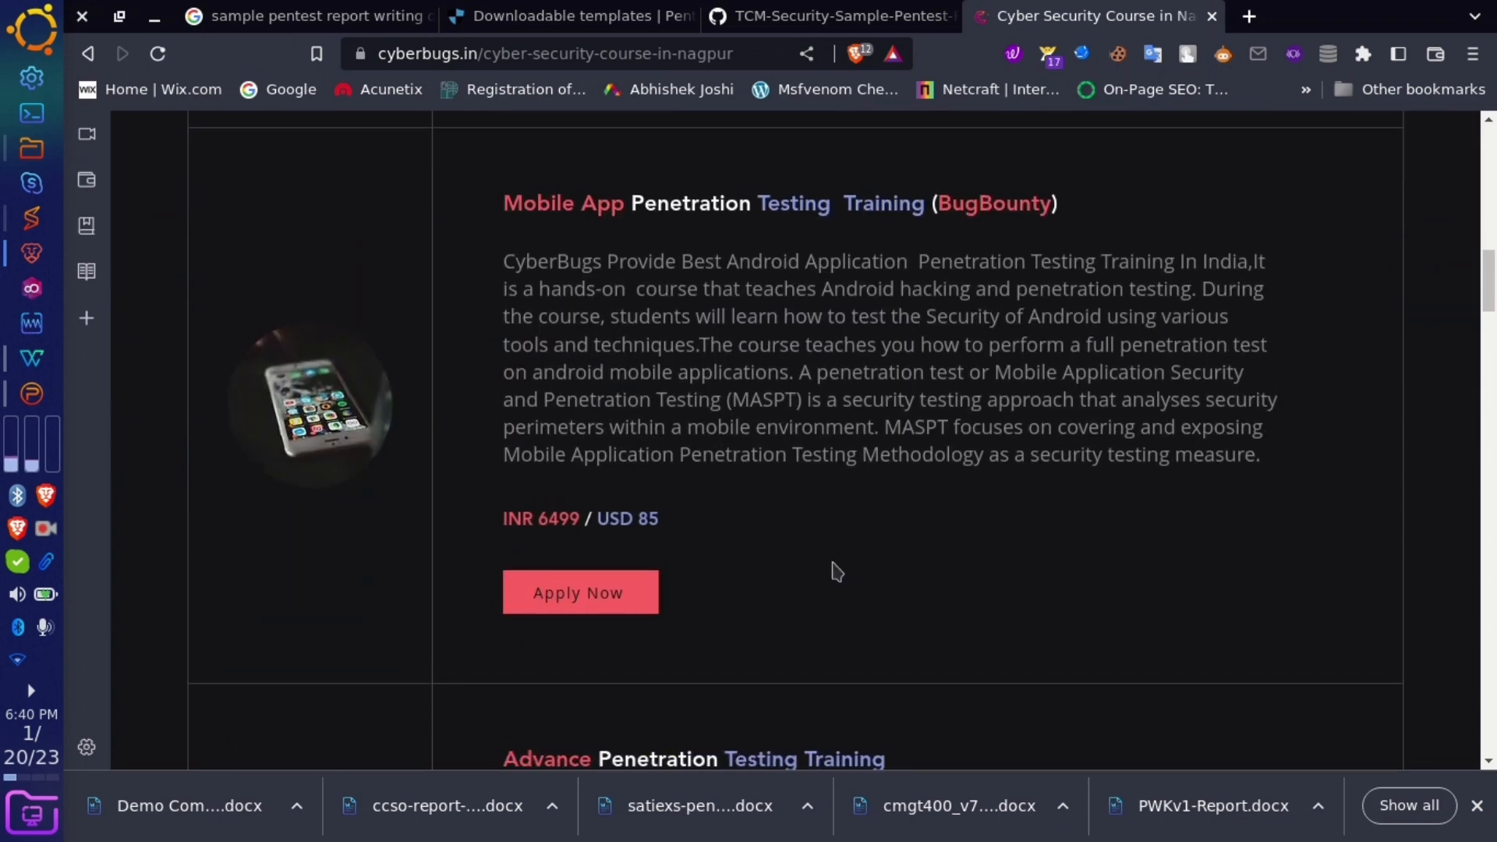
scroll(832, 560, "down", 3)
scroll(832, 561, "down", 10)
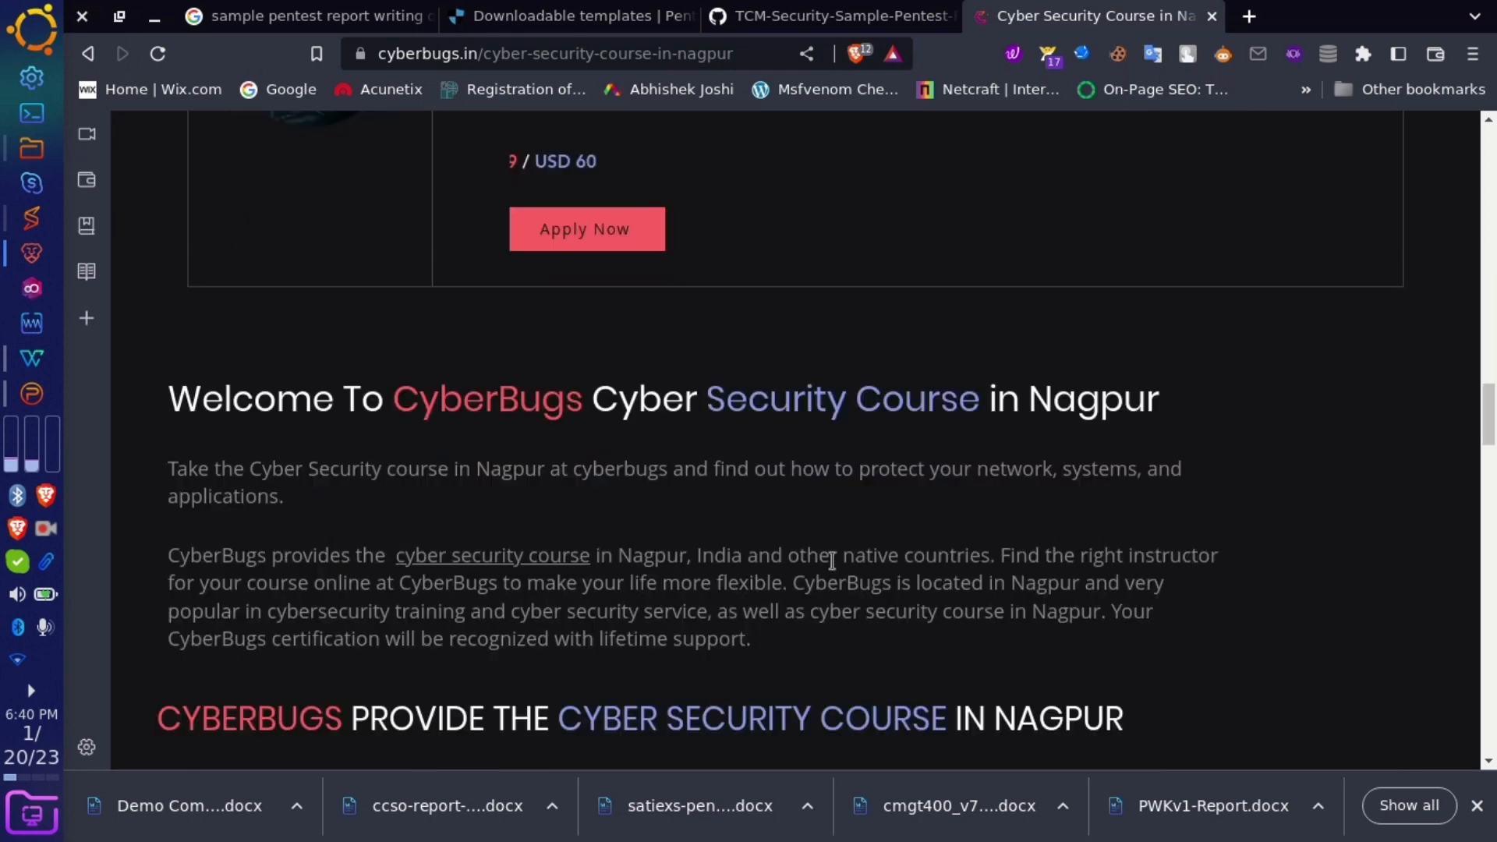
scroll(833, 558, "up", 4)
scroll(834, 569, "up", 15)
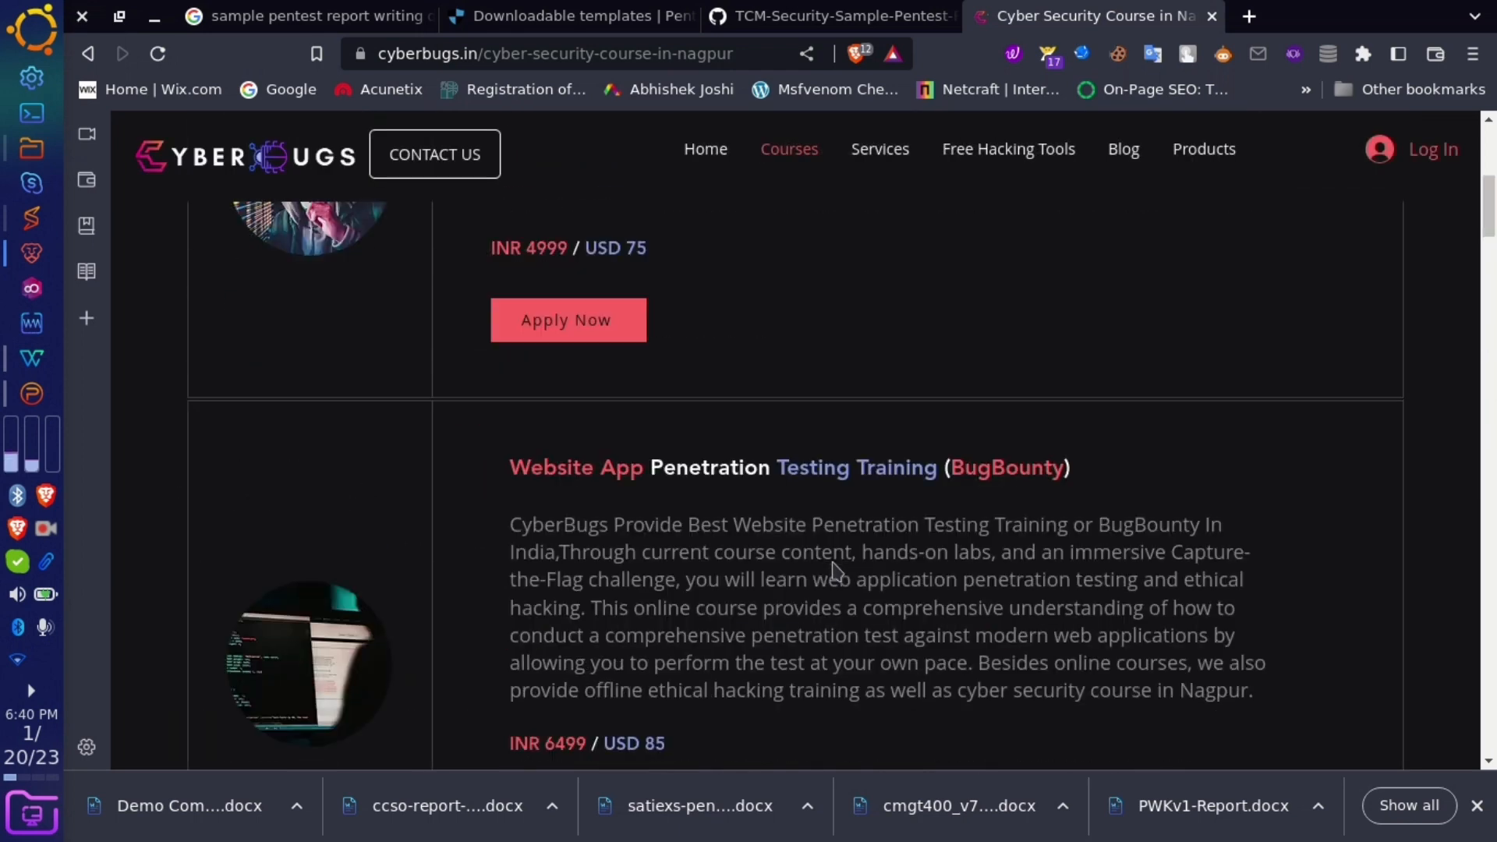
scroll(831, 560, "down", 6)
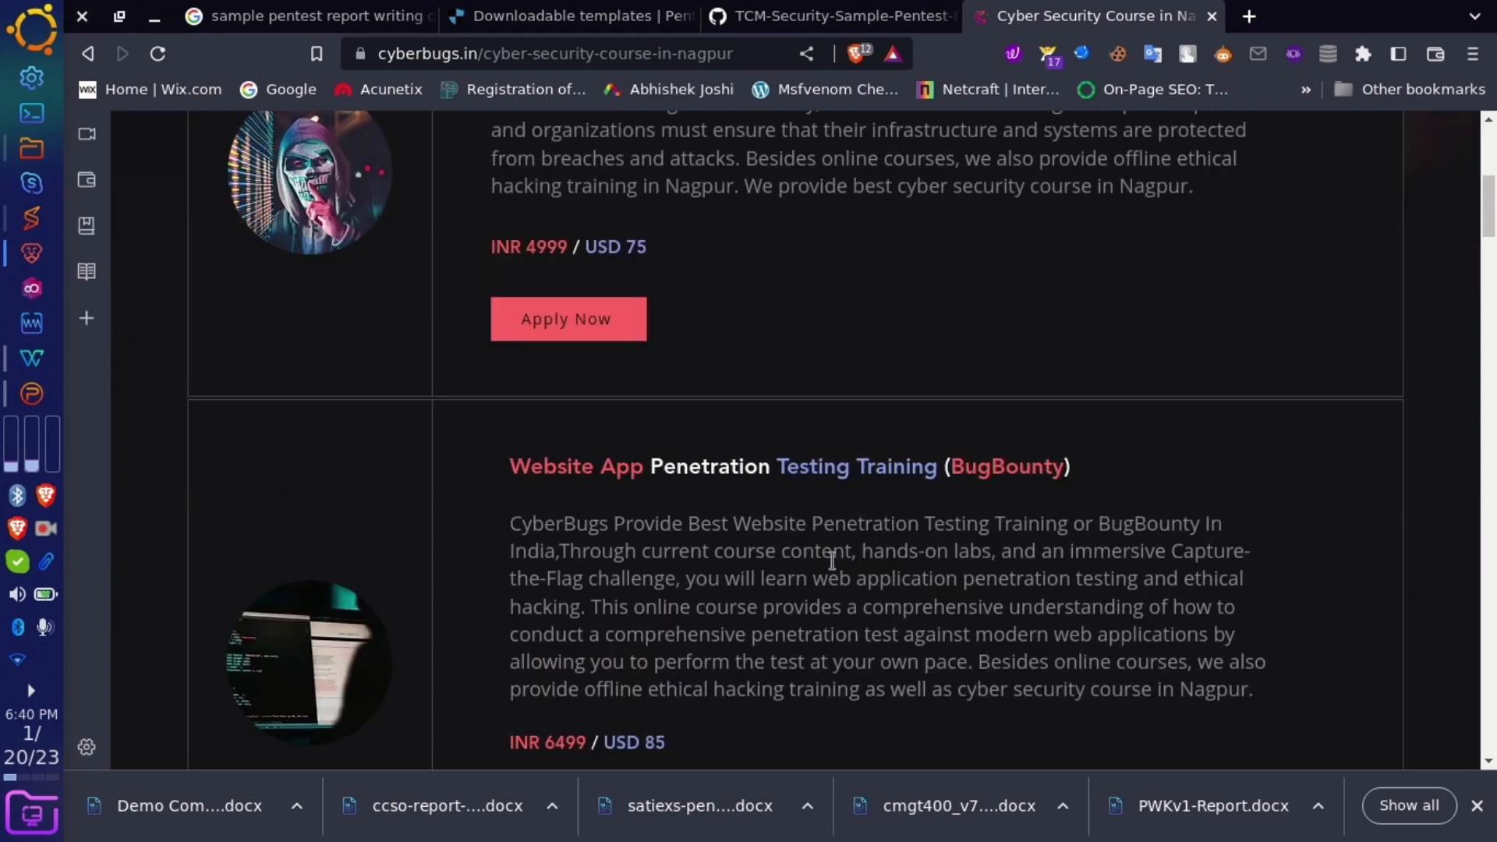
left_click(598, 602)
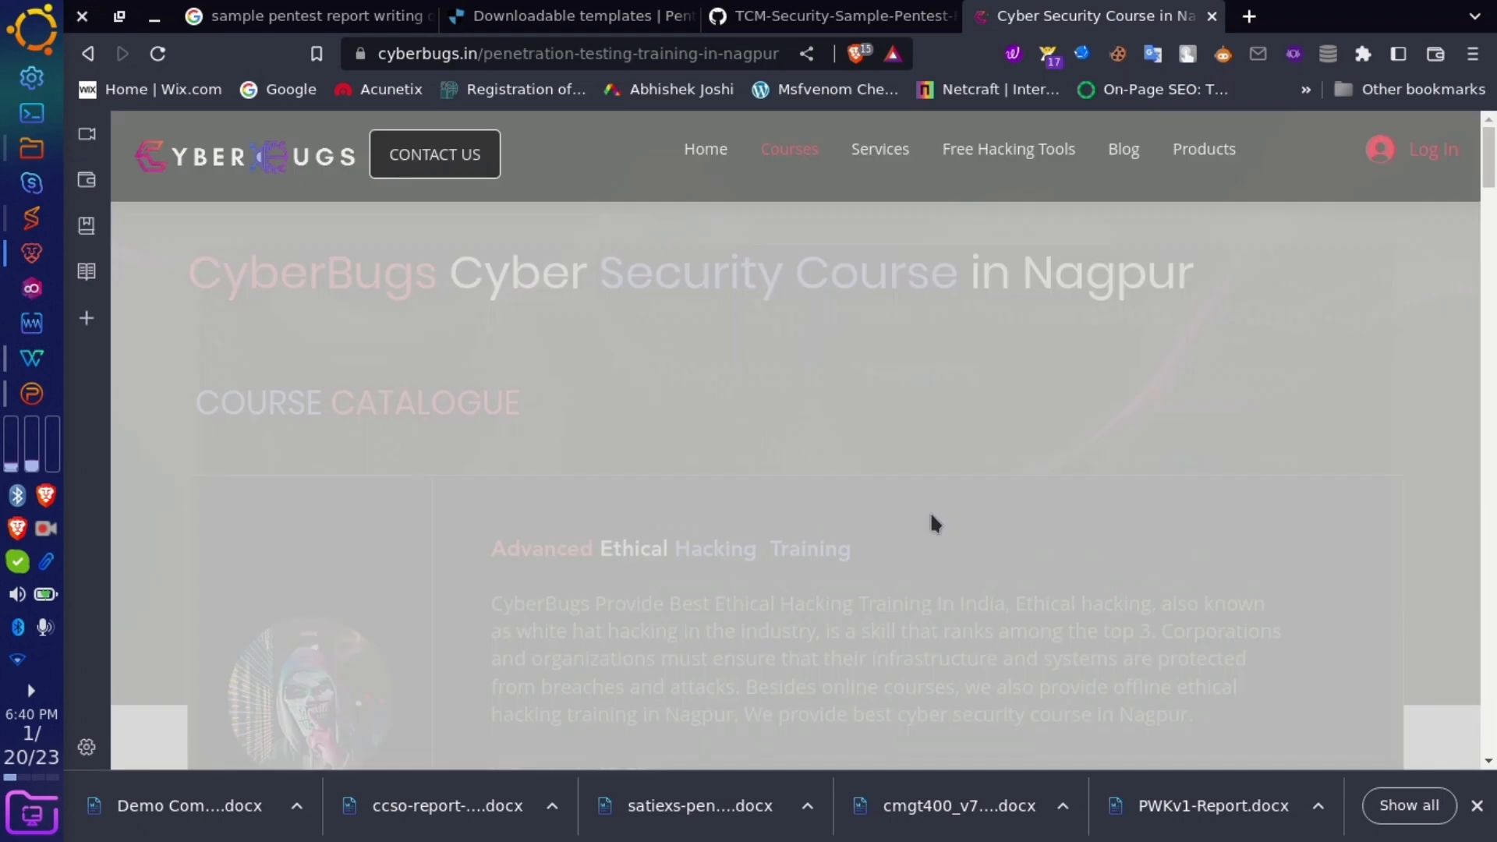
- Browse the course modules and select the 'Module 49: Lower Versions' line
scroll(866, 594, "down", 20)
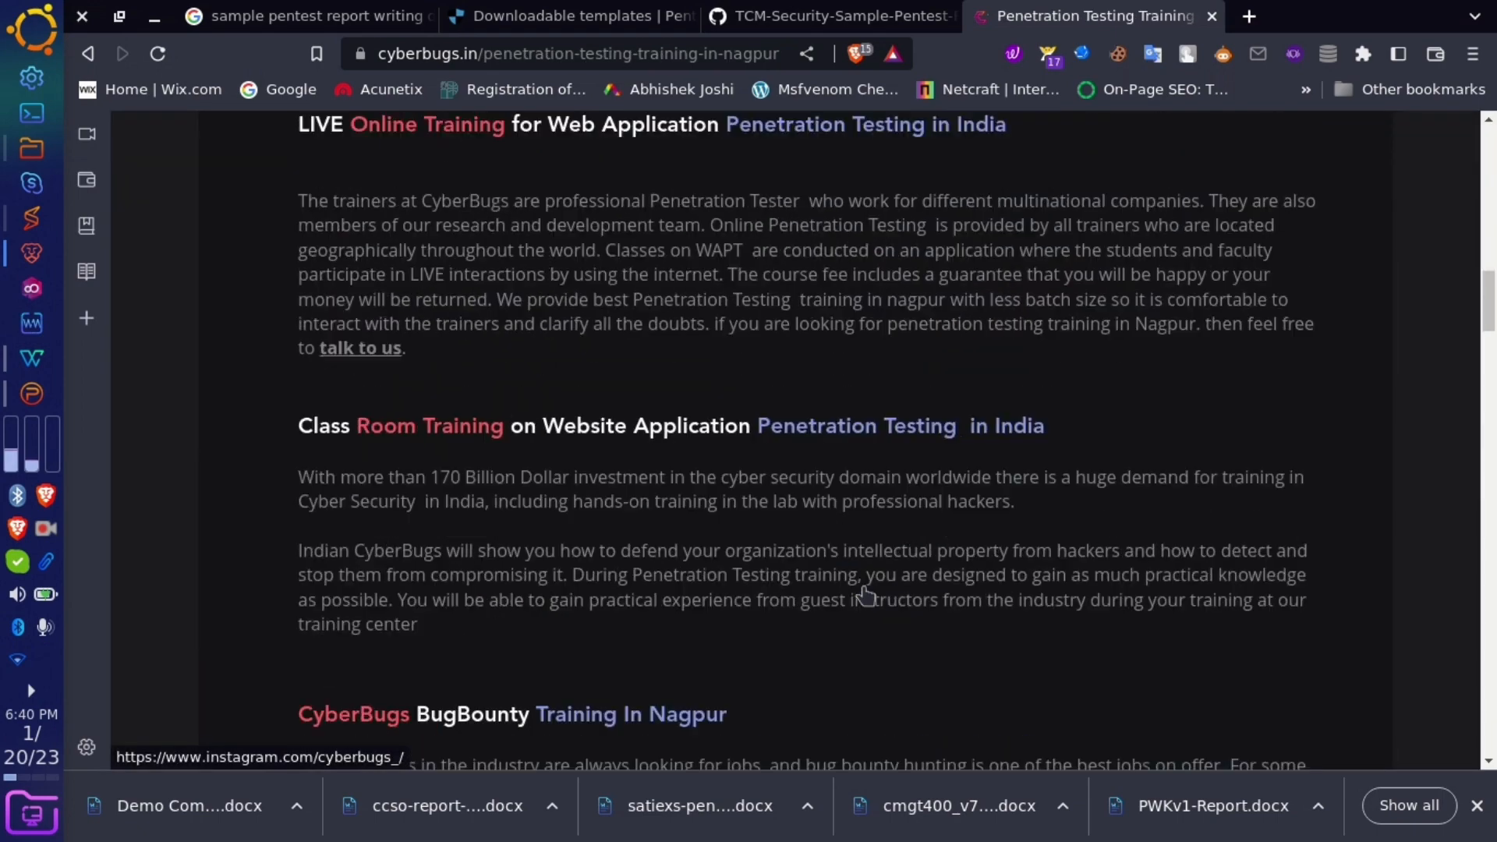
scroll(866, 594, "down", 20)
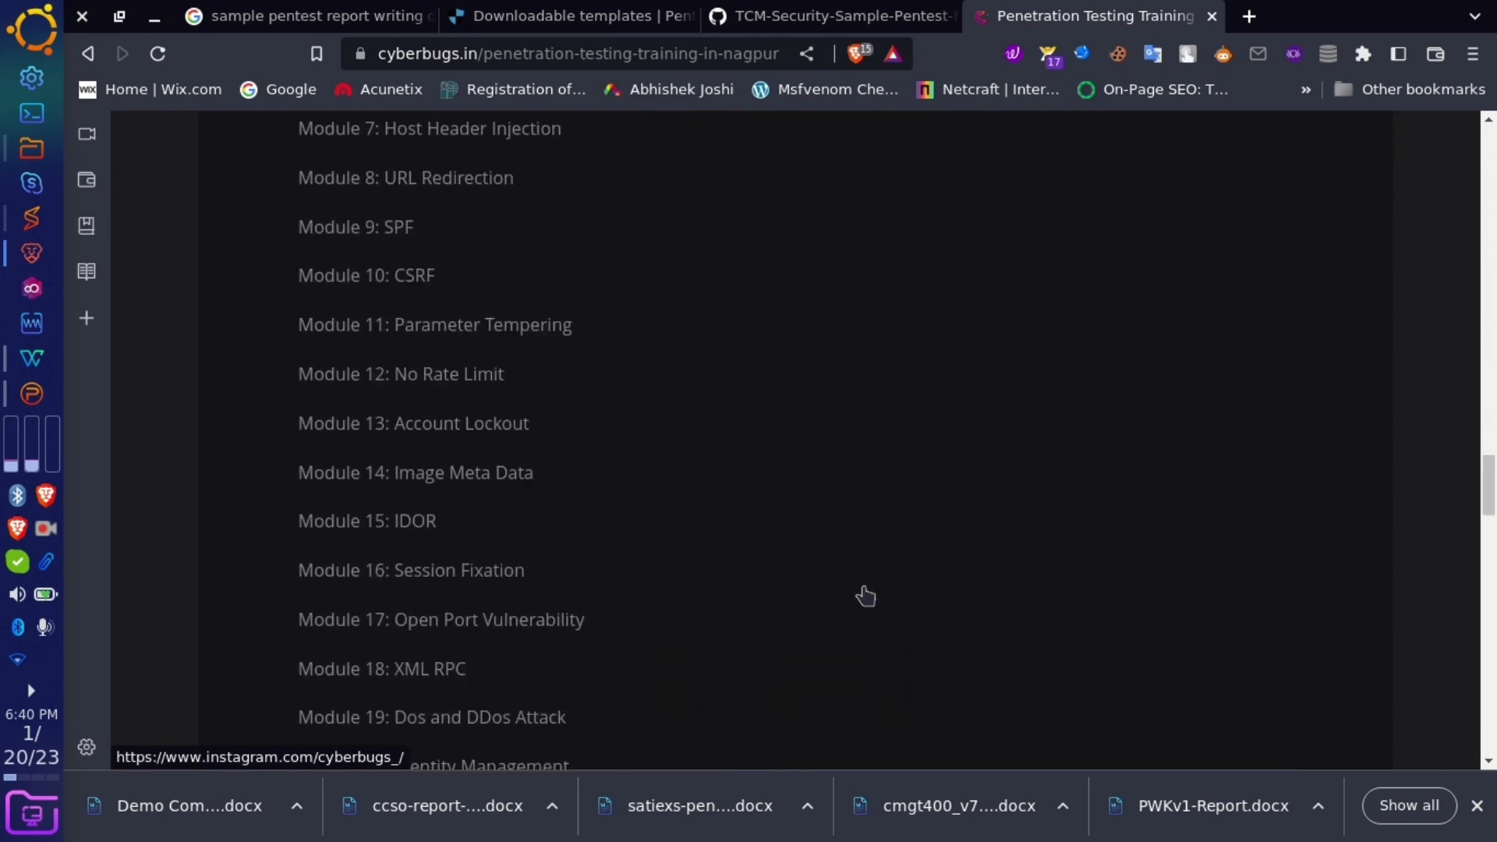
scroll(865, 594, "down", 3)
scroll(865, 596, "down", 9)
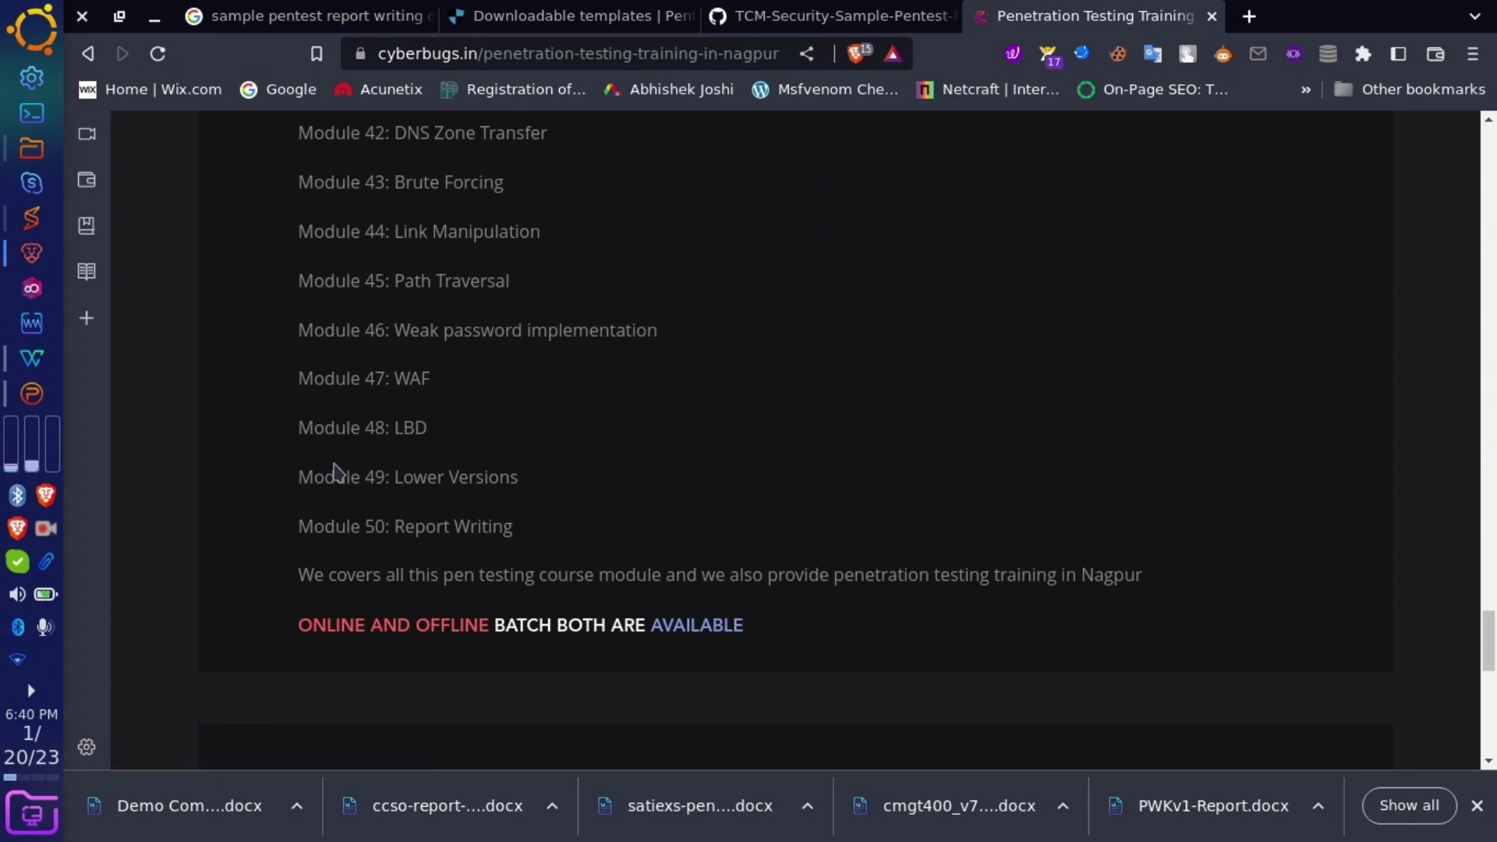
left_click_drag(334, 467, 297, 476)
left_click_drag(510, 484, 588, 451)
scroll(588, 451, "up", 15)
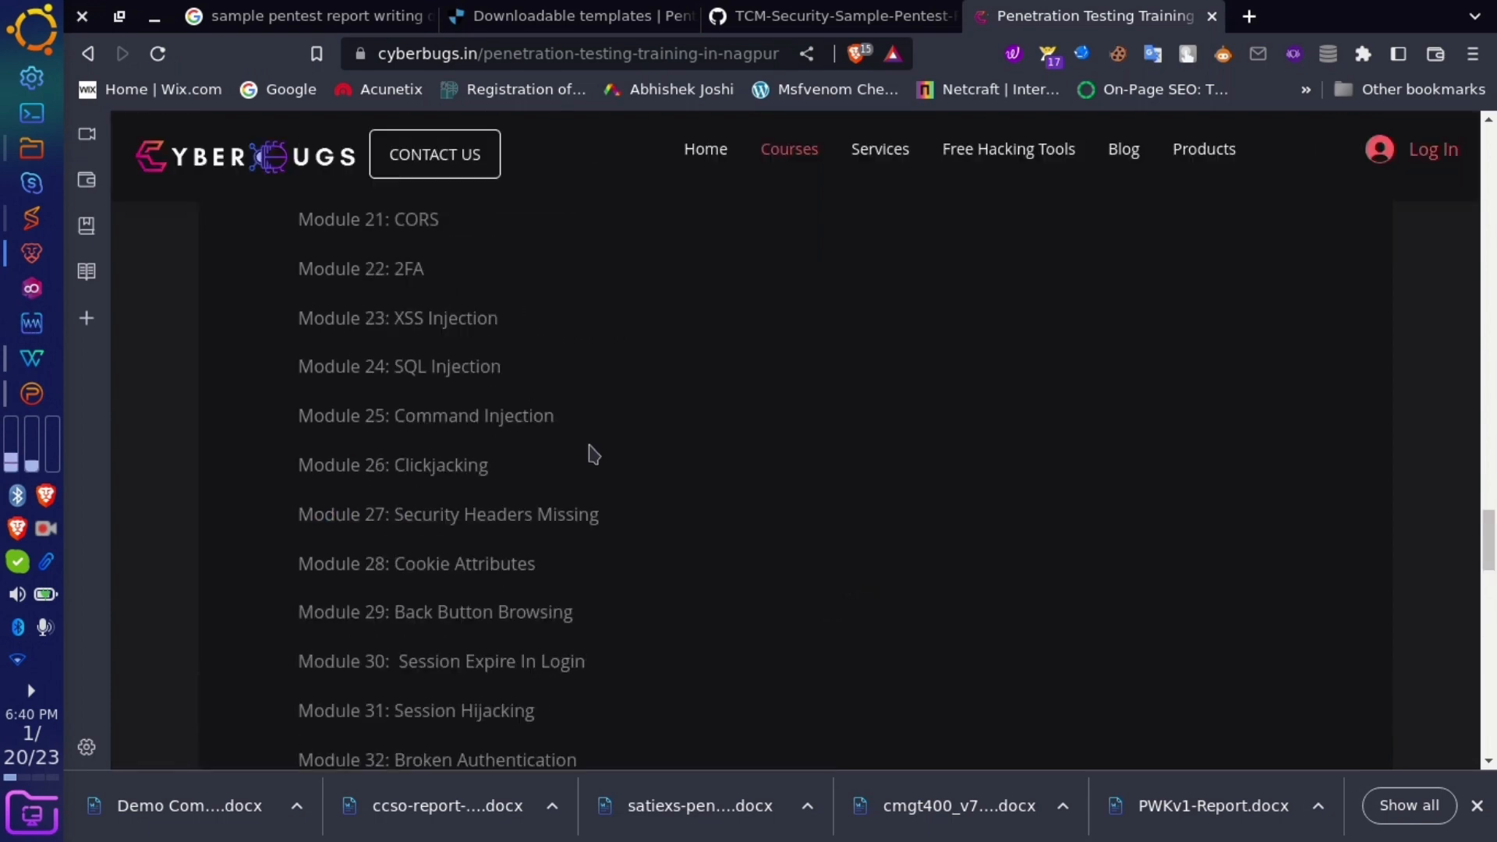
scroll(593, 452, "up", 4)
scroll(593, 452, "down", 10)
scroll(593, 452, "up", 14)
scroll(815, 593, "up", 4)
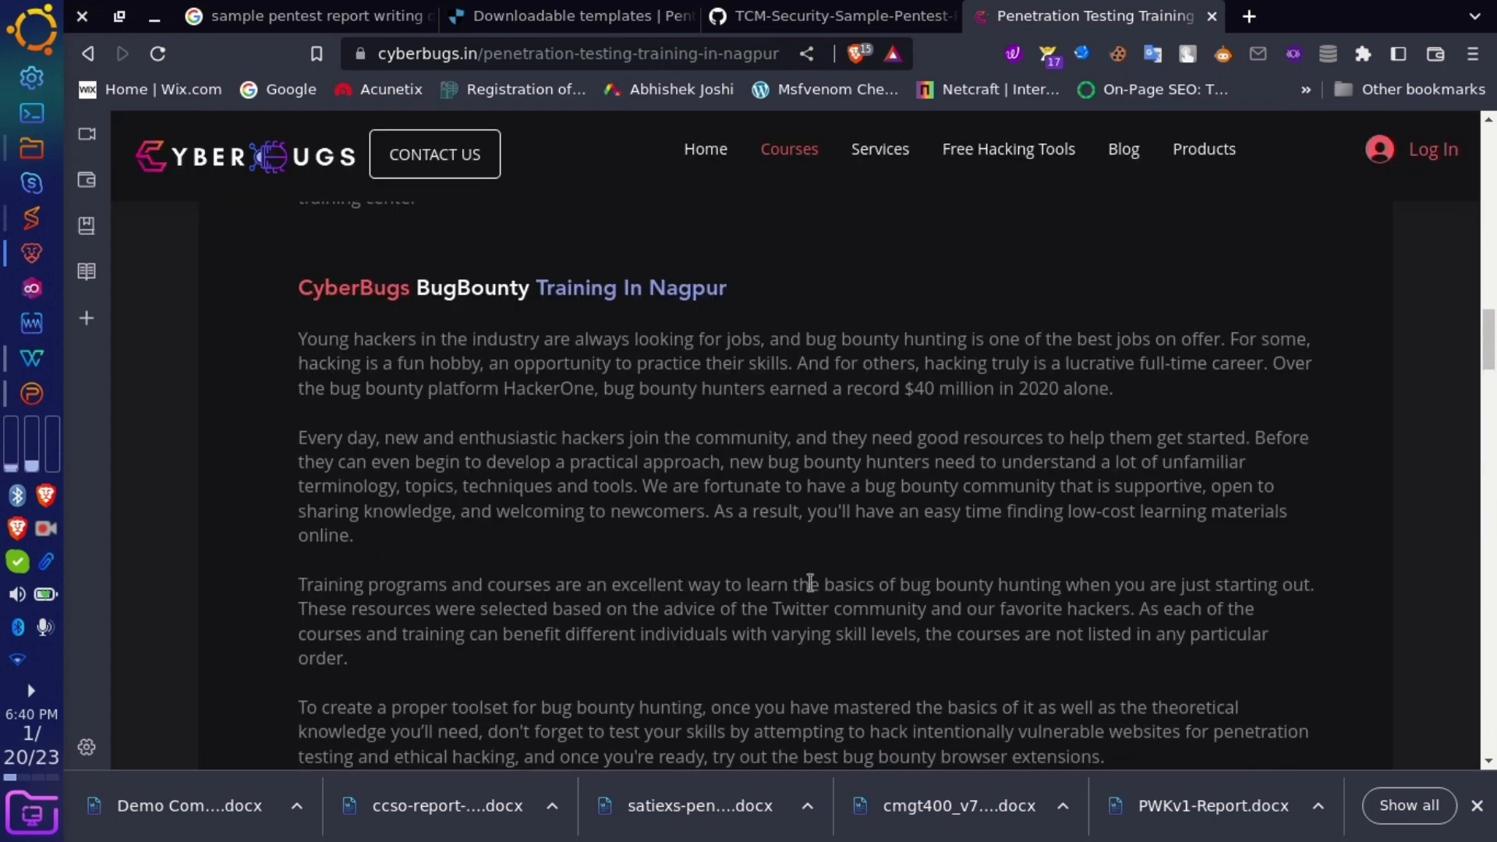
scroll(810, 583, "up", 1)
scroll(810, 583, "down", 20)
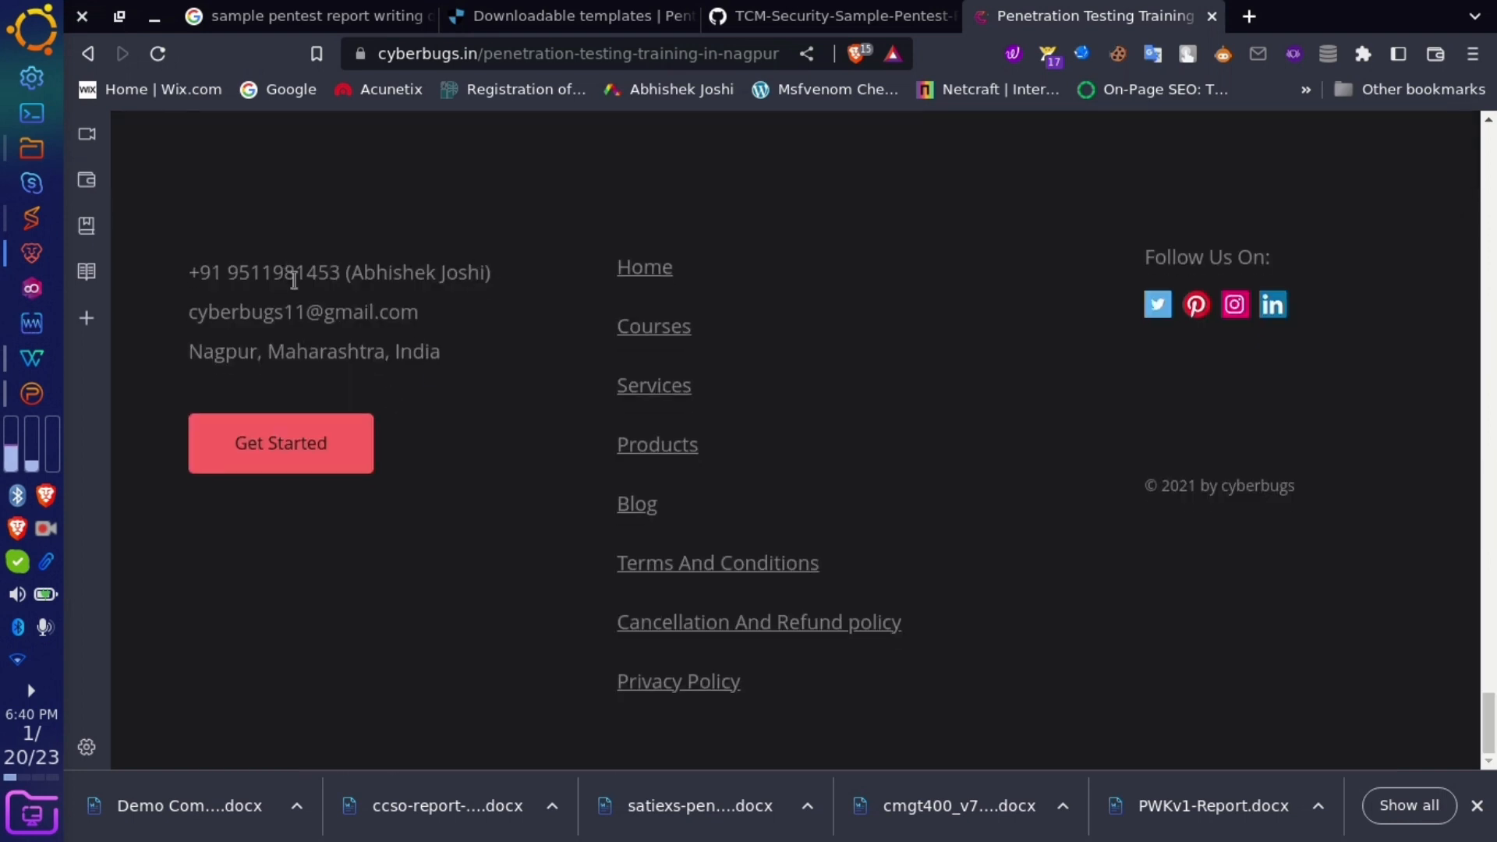
- Select the footer contact phone number and e-mail, then scroll back up to the introduction
left_click_drag(341, 272, 245, 269)
left_click_drag(458, 333, 231, 312)
scroll(493, 376, "up", 20)
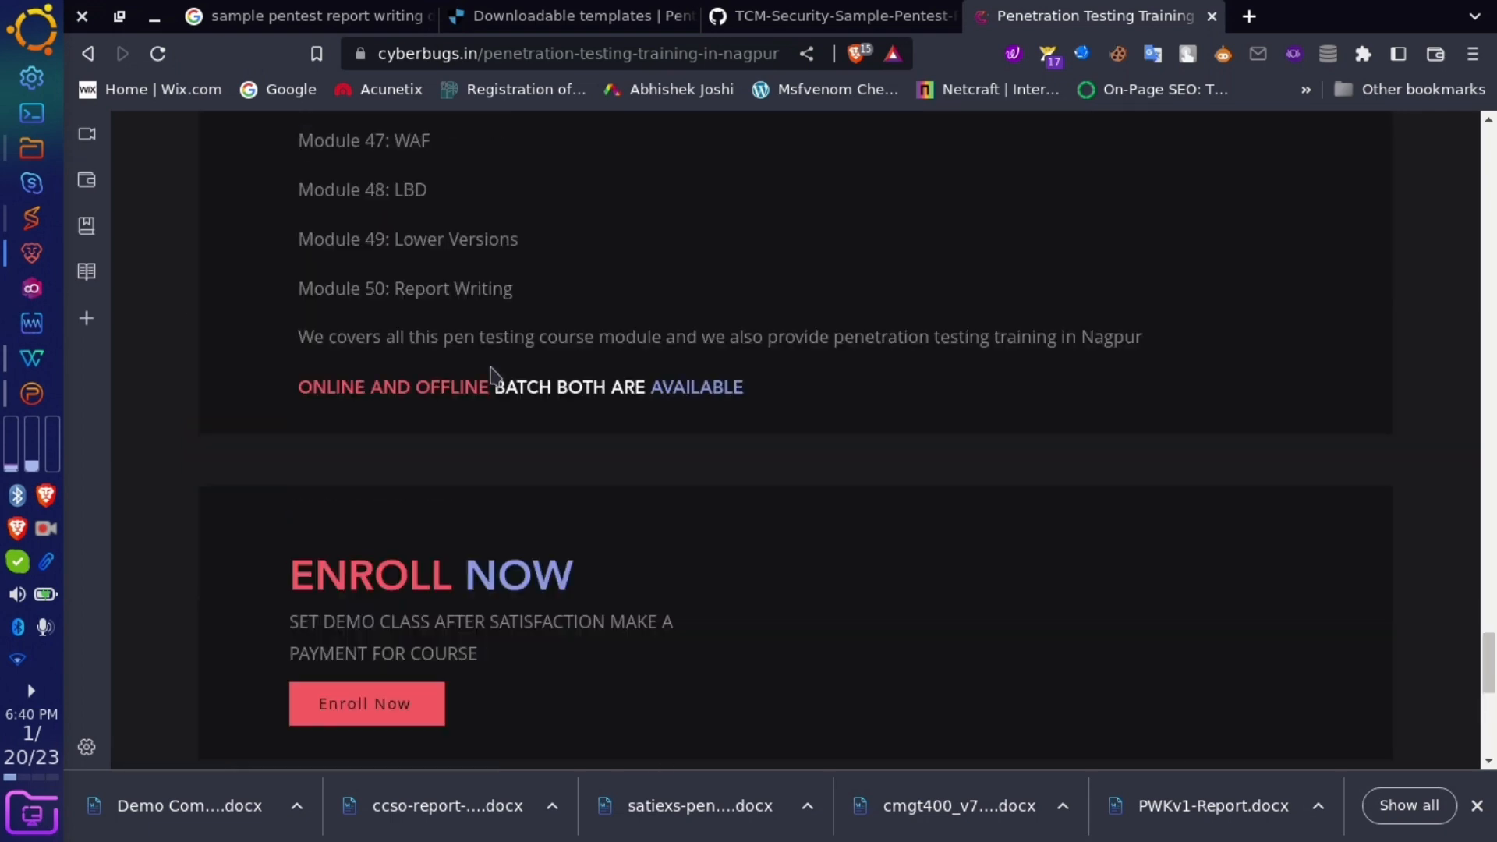
scroll(493, 376, "up", 5)
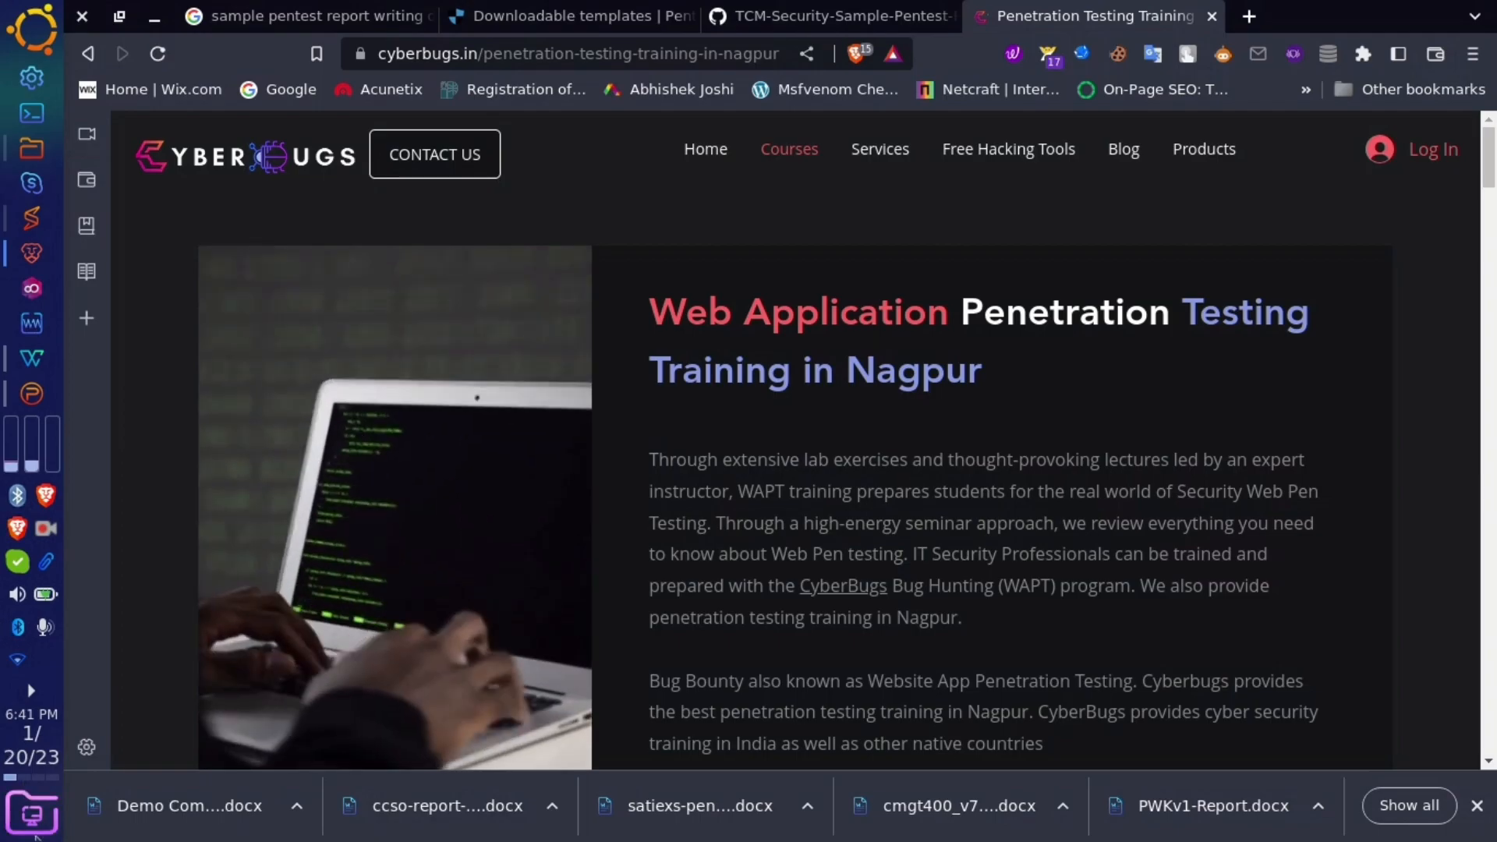
- Open the risk-assessment template from the desktop, skim it, and close it
left_click(32, 812)
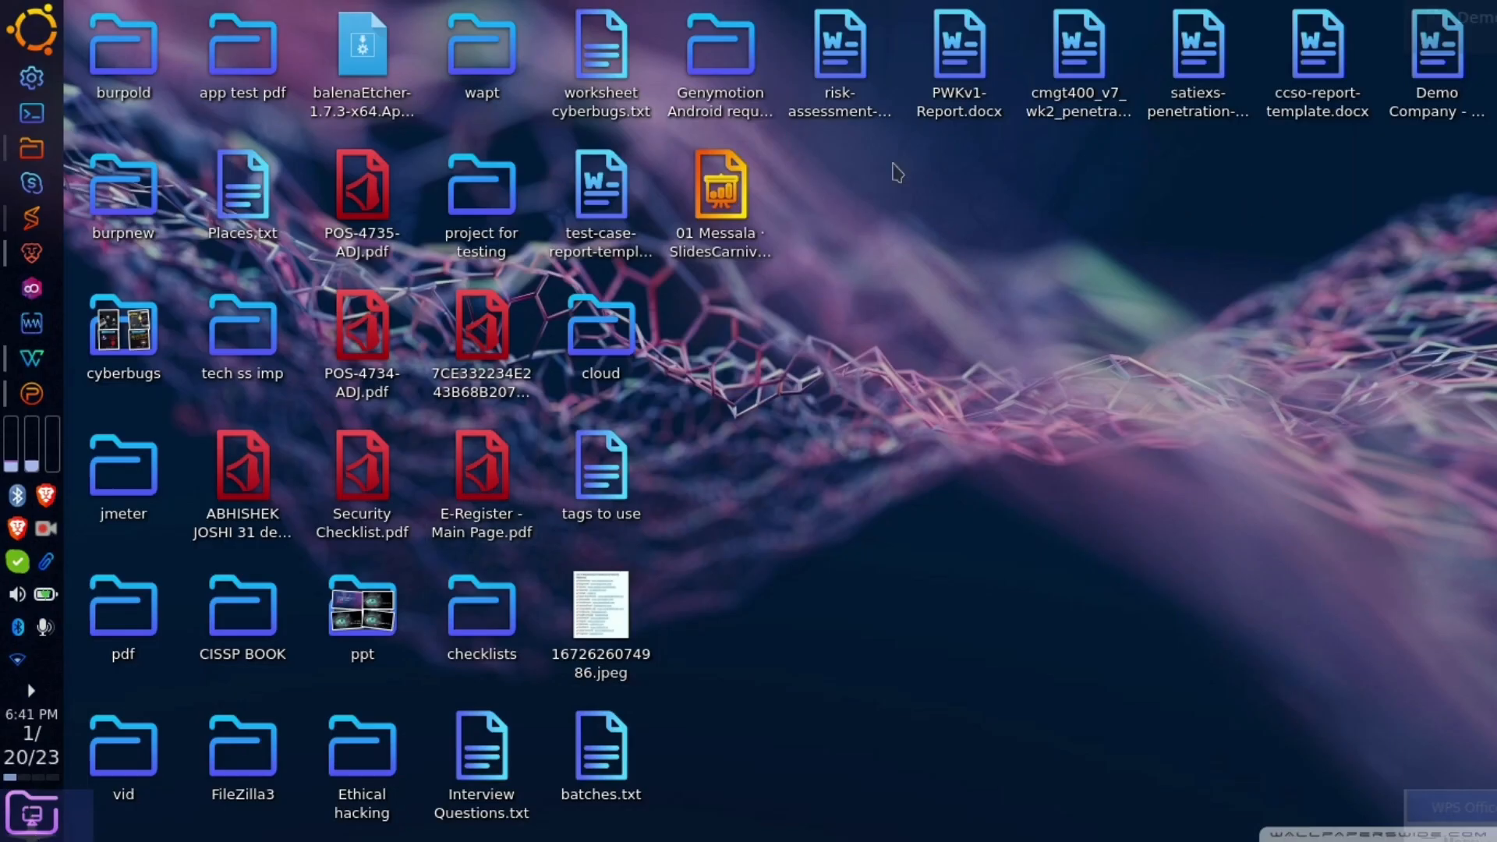
double_click(856, 110)
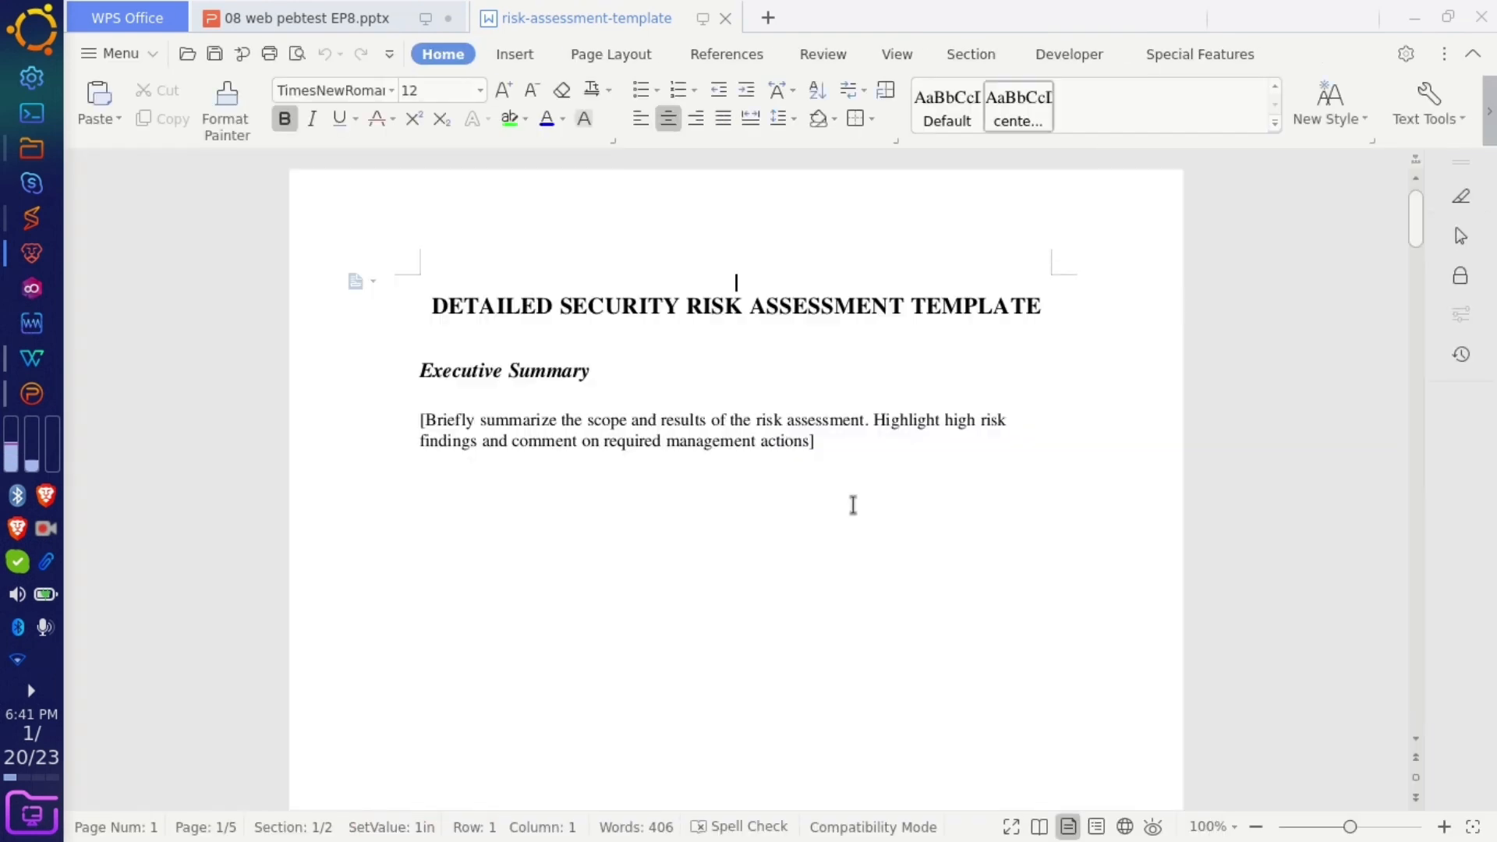
scroll(853, 505, "down", 15)
scroll(853, 505, "down", 20)
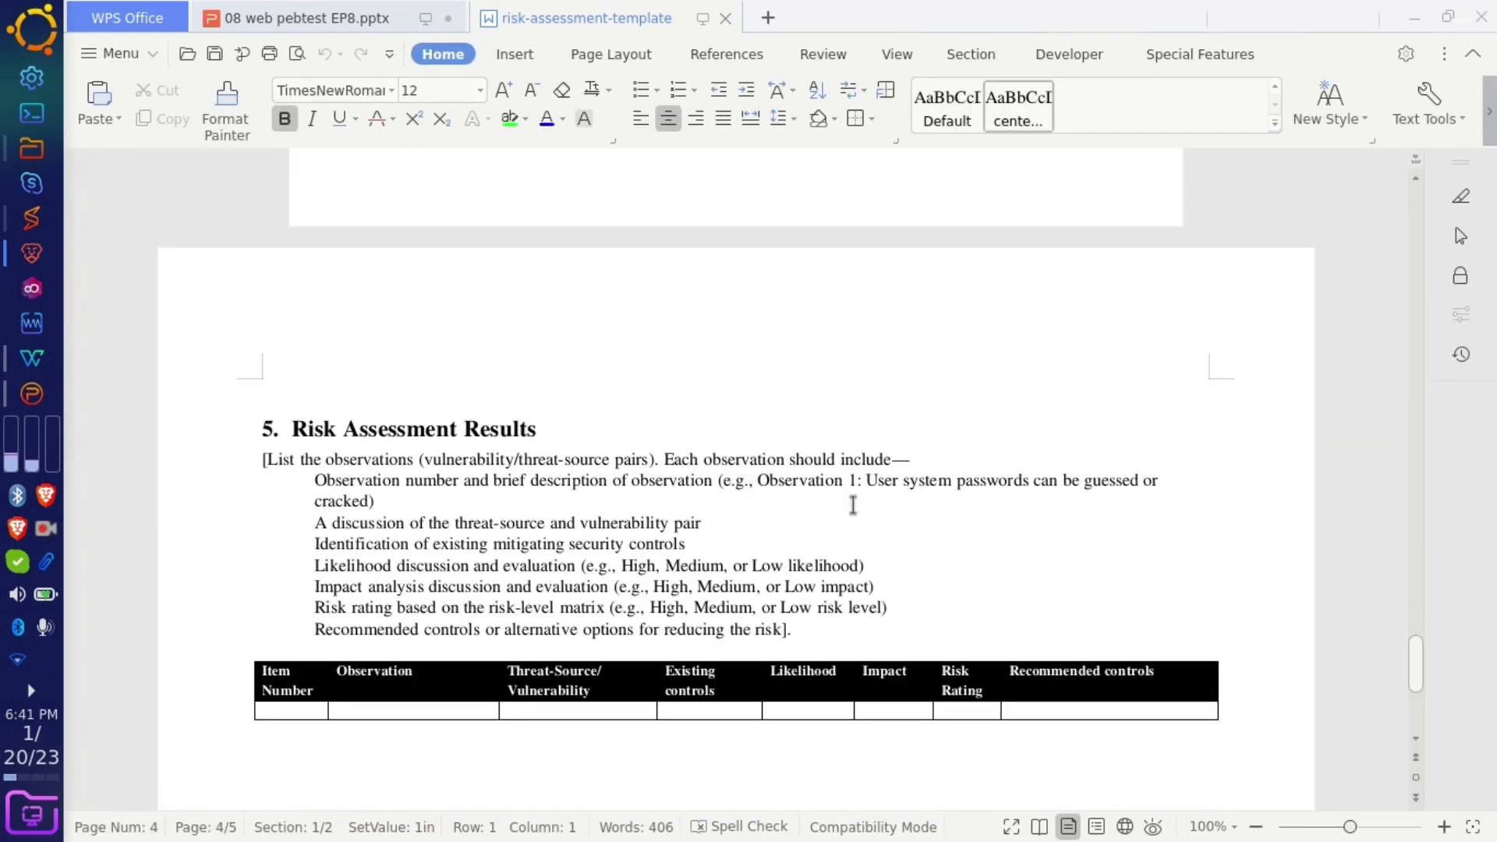
scroll(852, 505, "up", 20)
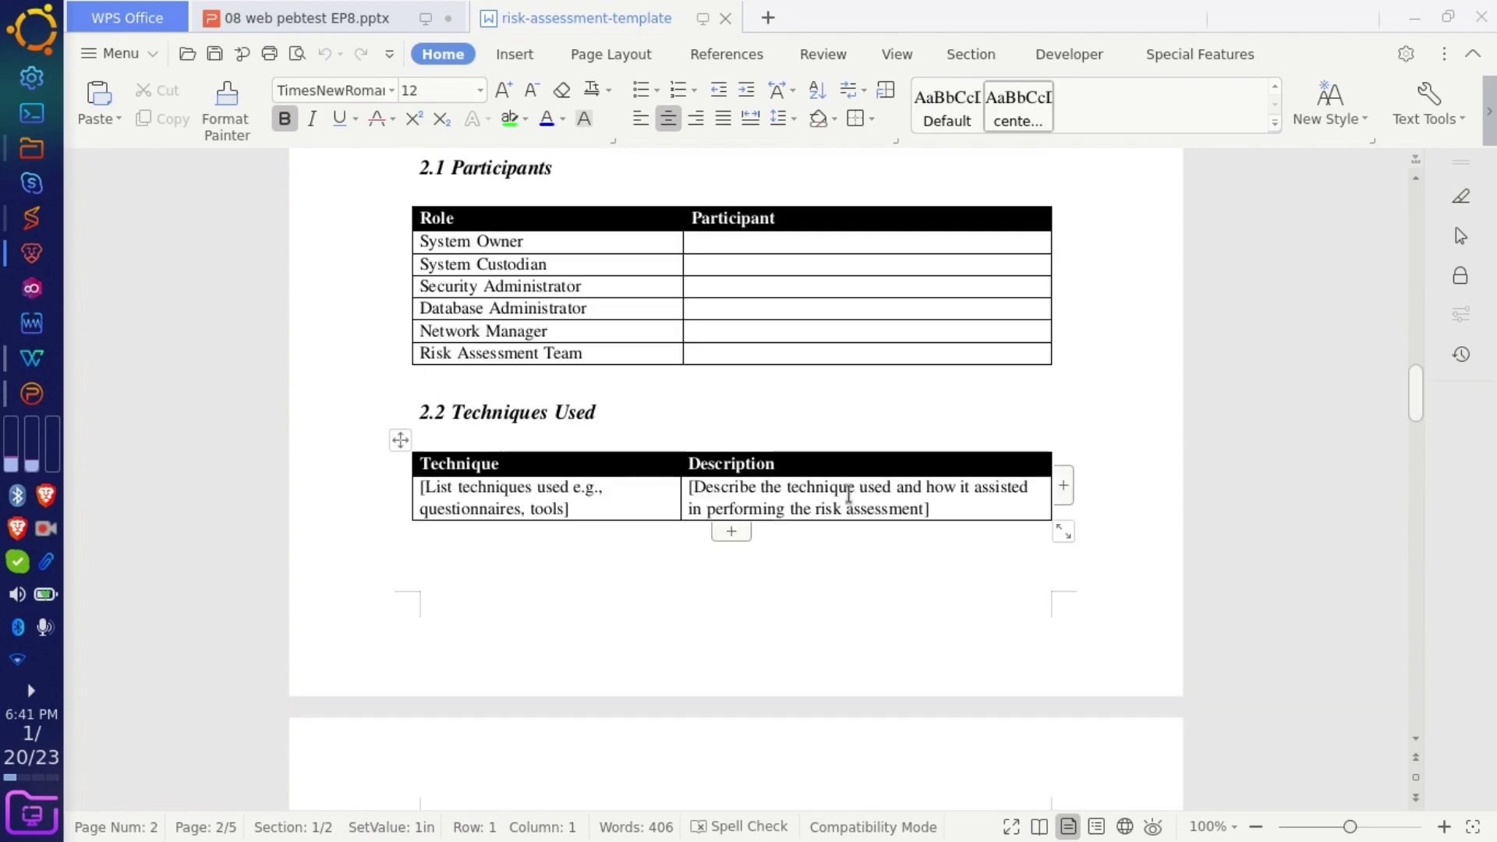
left_click(725, 18)
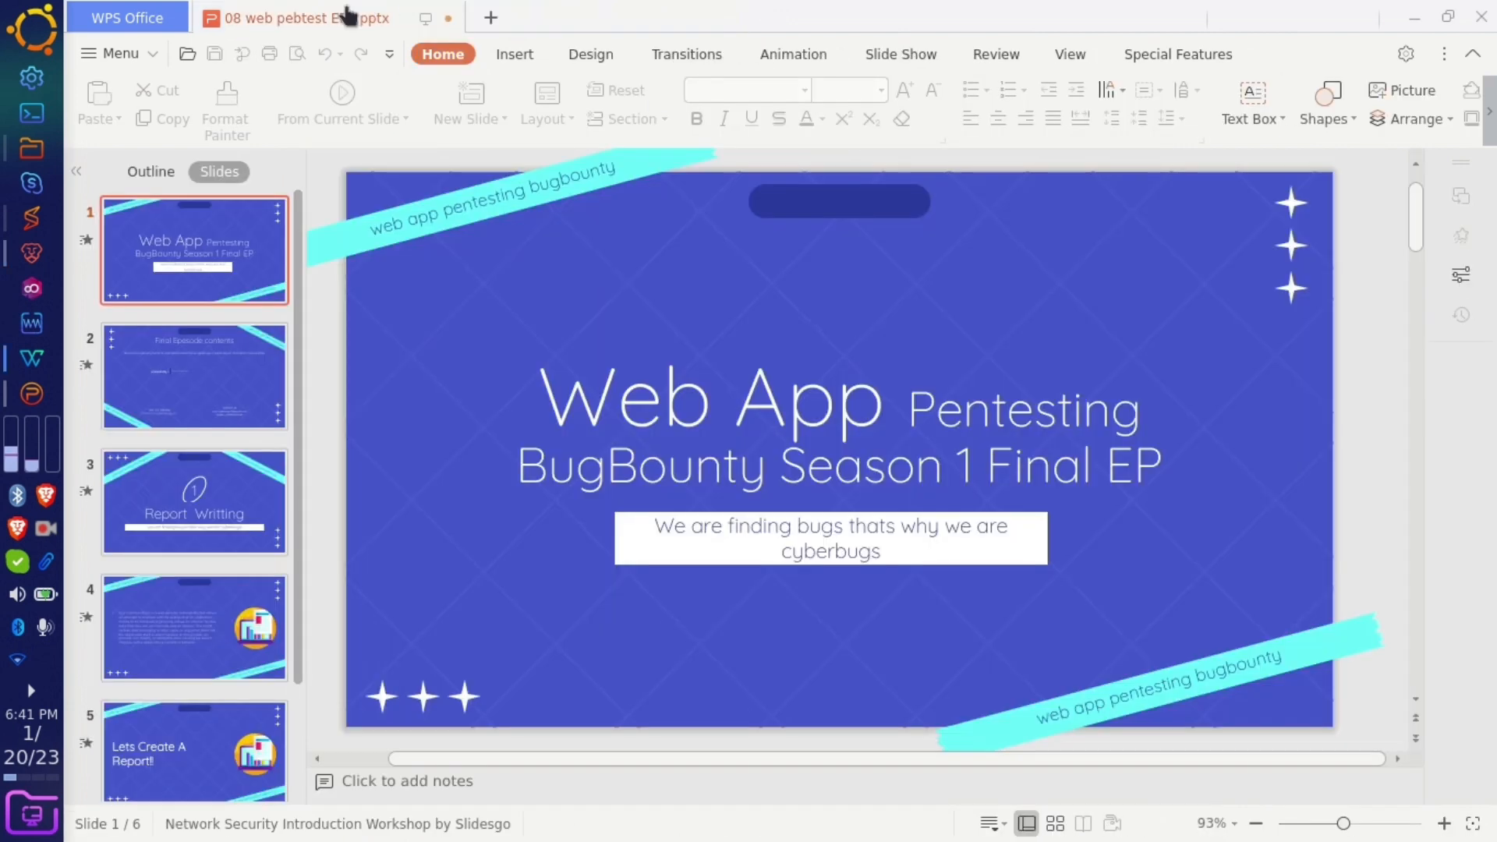
- Quit WPS Office, saving the '08 web pebtest EP8.pptx' presentation
left_click(490, 17)
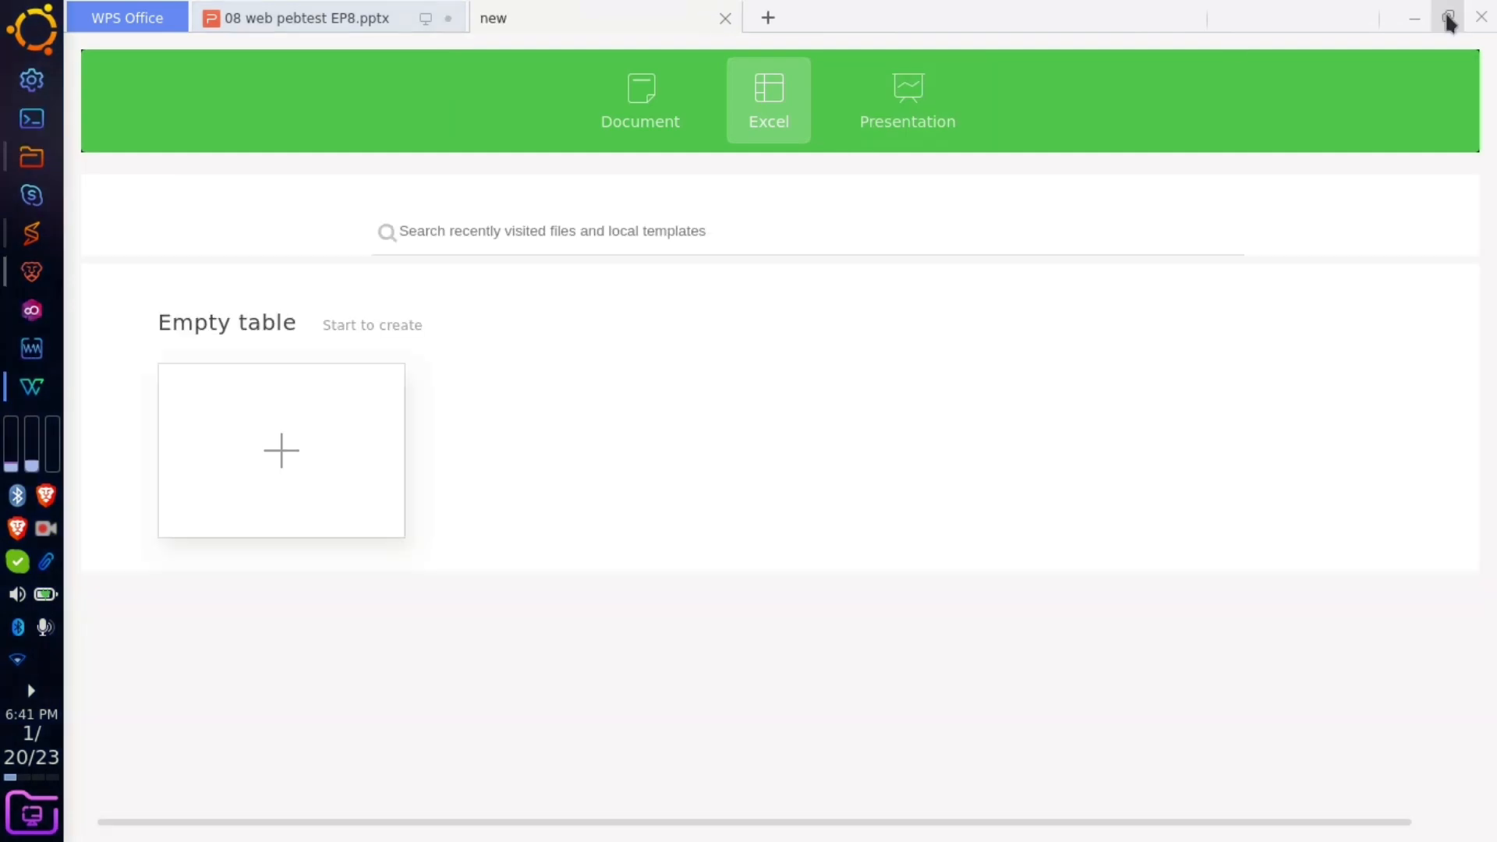
left_click(1481, 16)
left_click(655, 458)
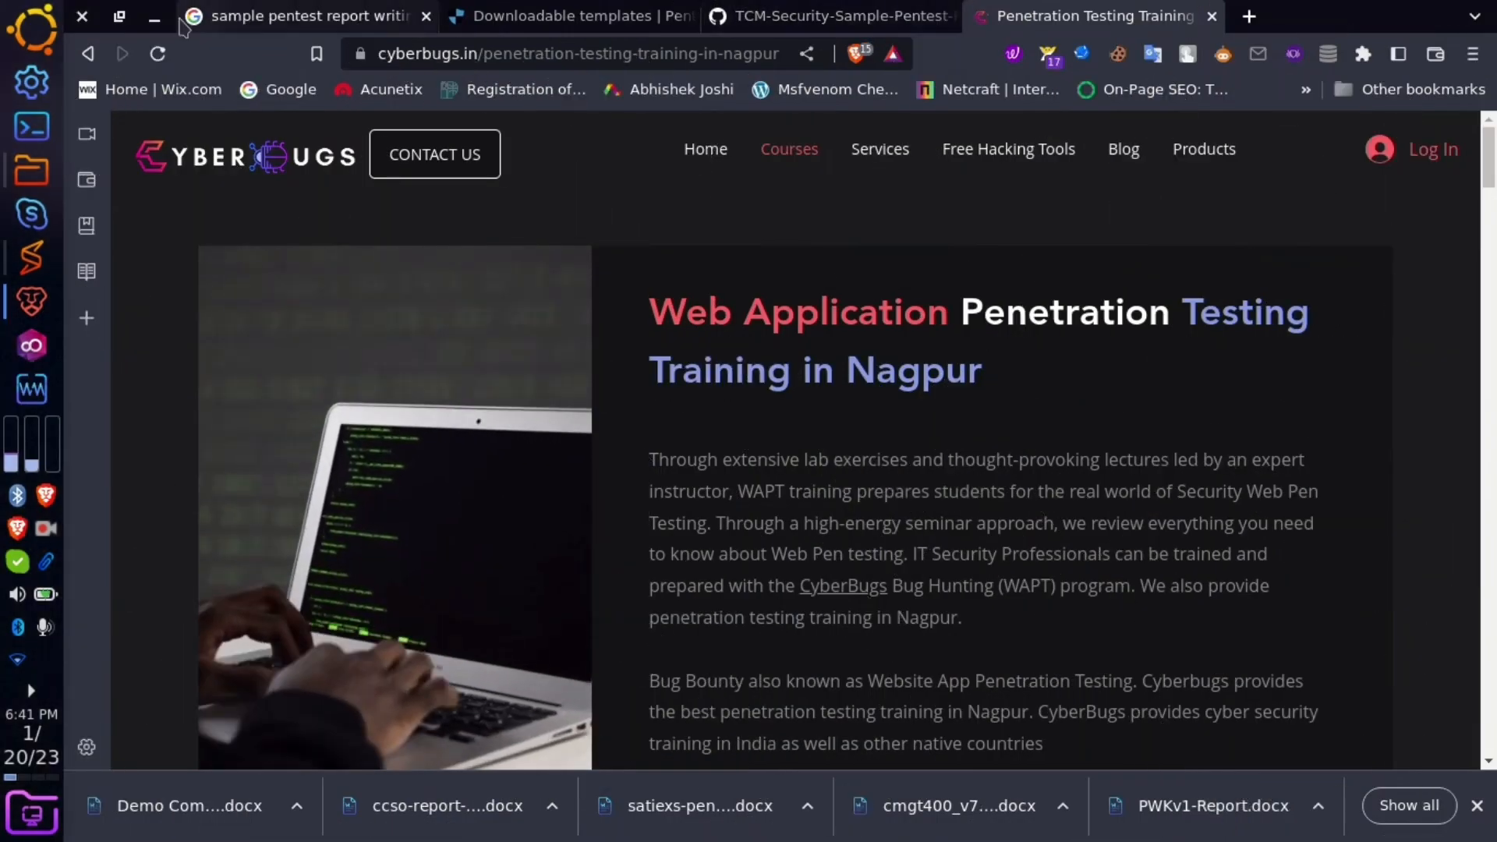
- Delete the risk-assessment template file from the desktop
left_click(154, 17)
left_click_drag(801, 245, 812, 39)
key("Delete")
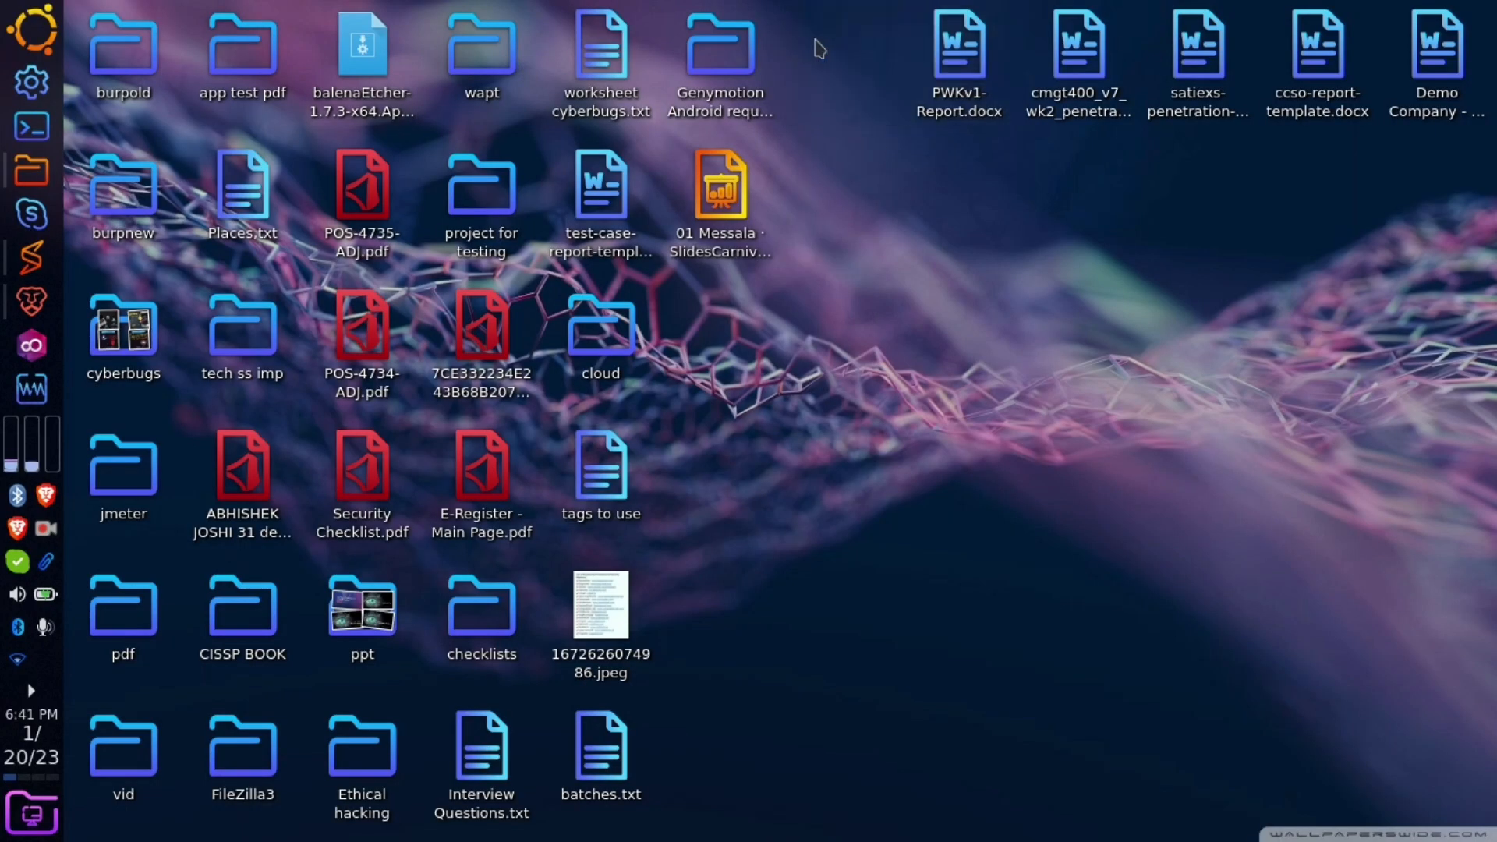
- Skim and close PWKv1-Report.docx, then open the cmgt400 penetration testing plan template
double_click(926, 75)
scroll(799, 563, "down", 20)
scroll(799, 563, "down", 20)
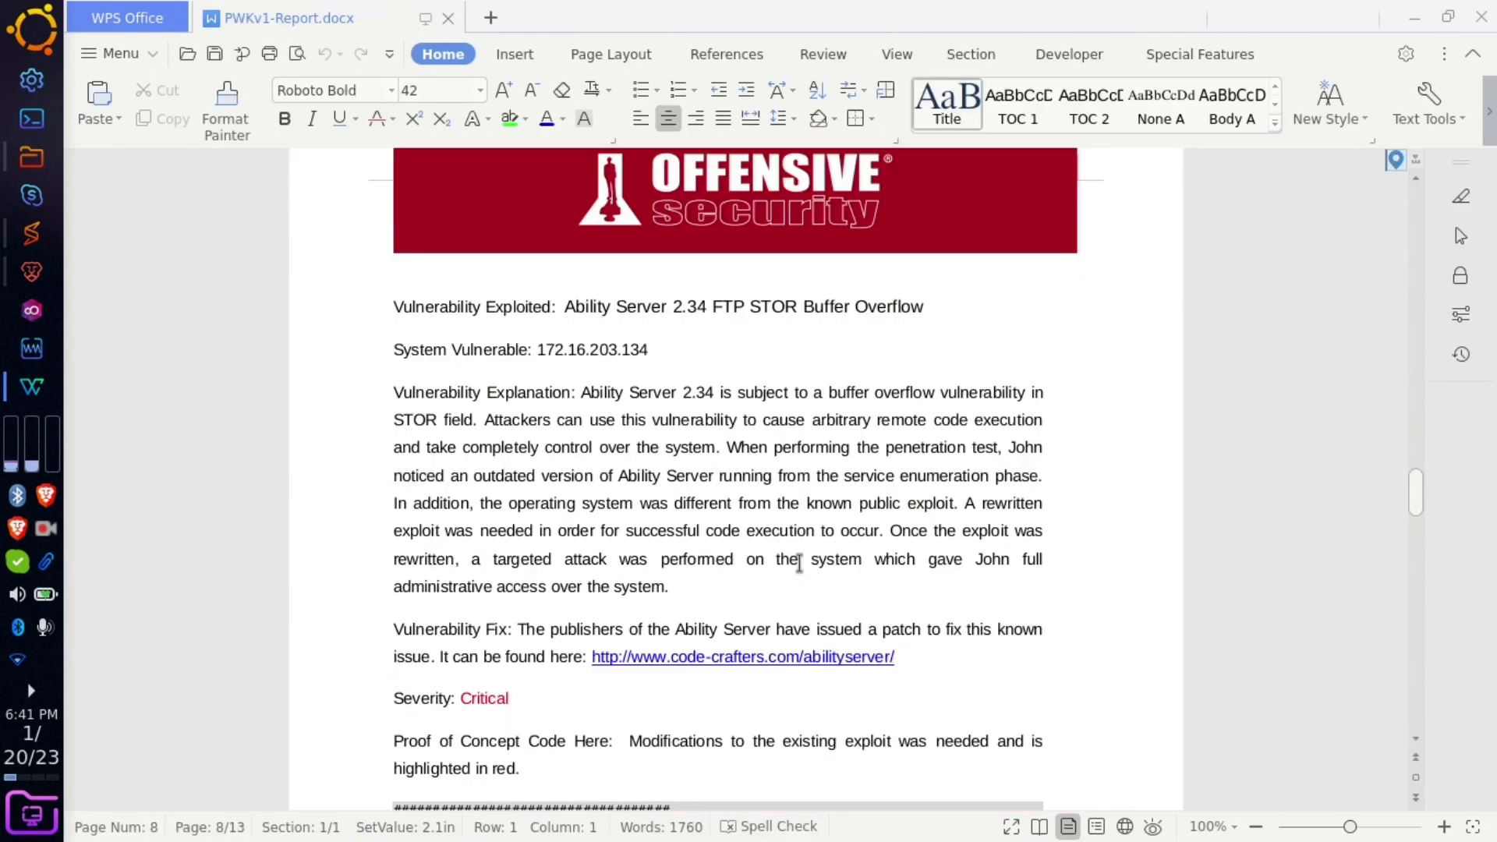
scroll(799, 562, "down", 20)
scroll(799, 563, "down", 6)
scroll(799, 562, "up", 8)
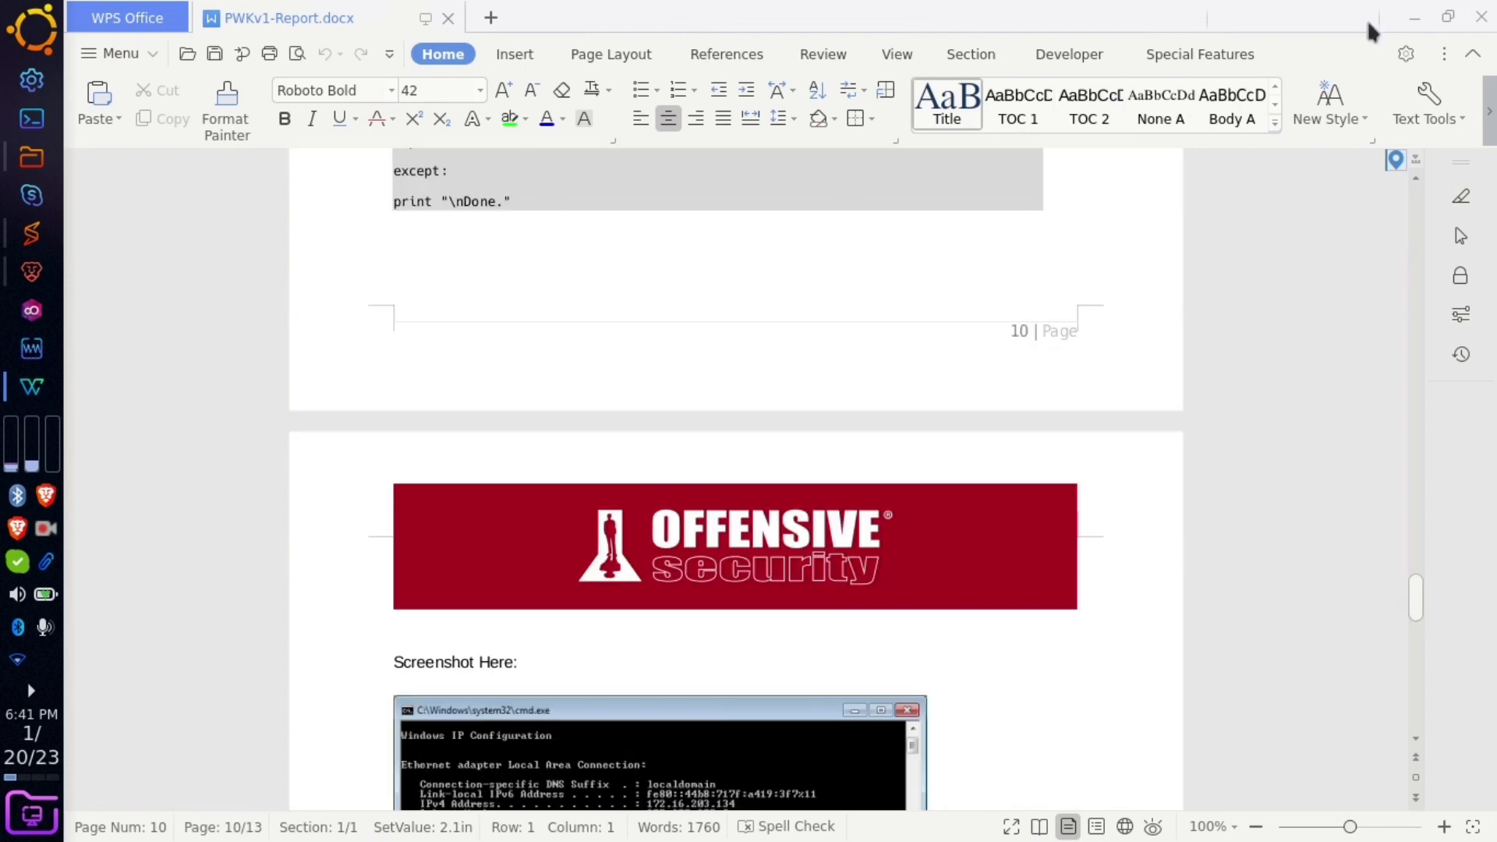
left_click(1481, 16)
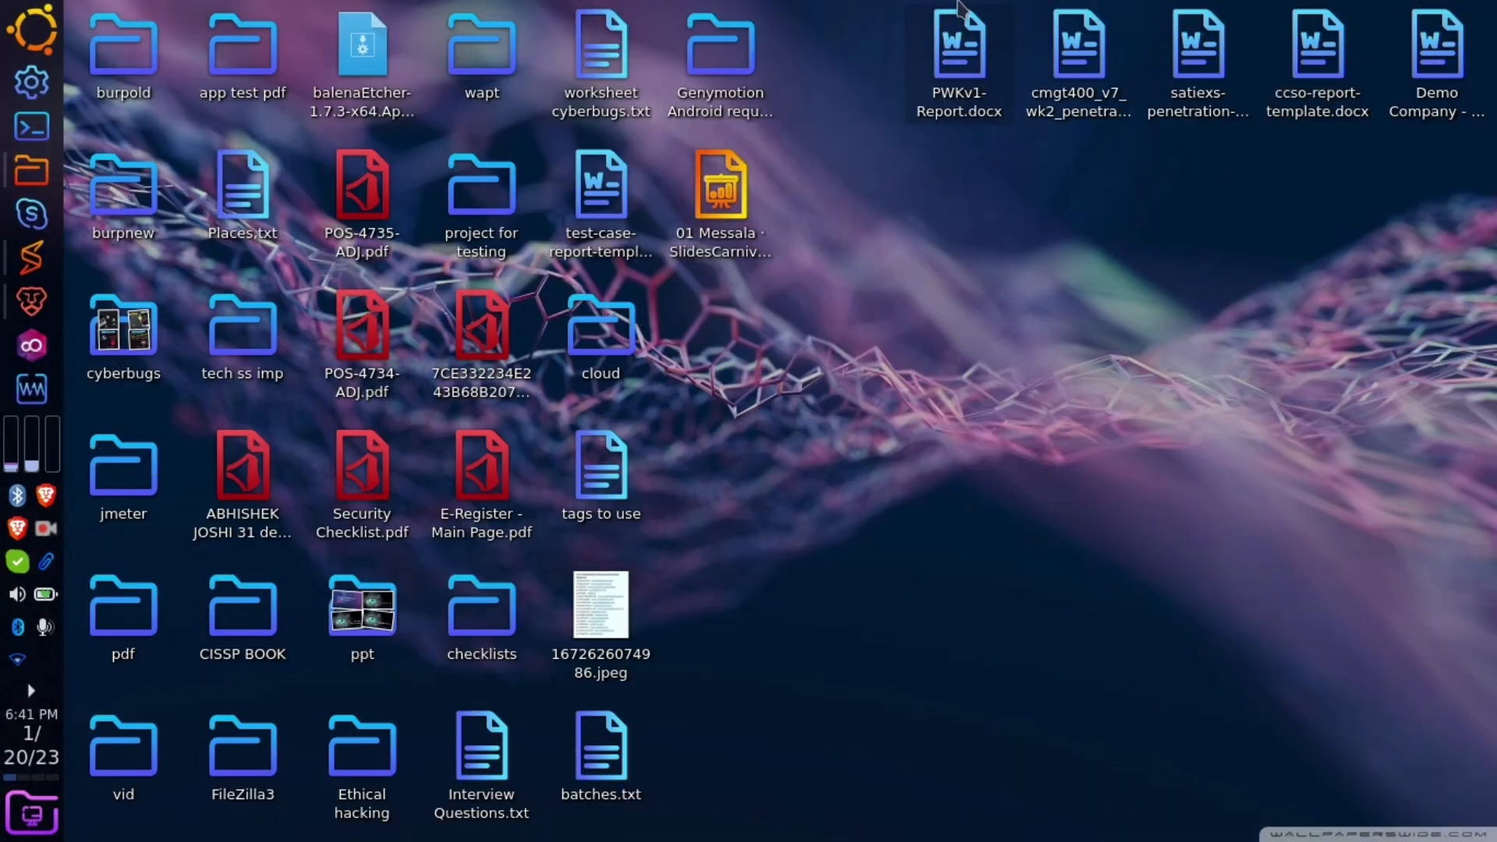
double_click(1078, 47)
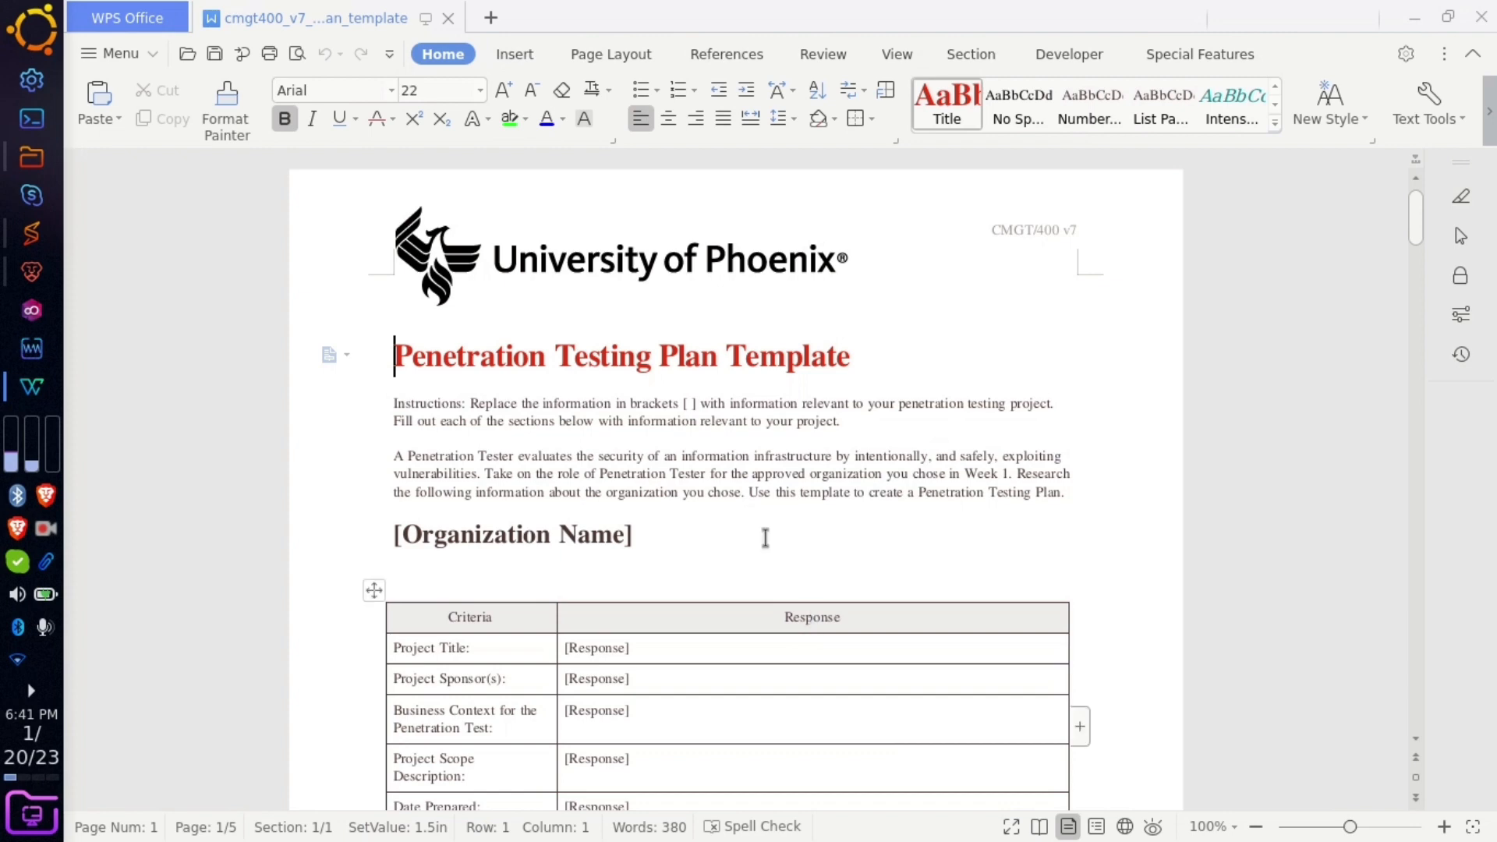
- Skim the cmgt400 template, close it, and delete its file from the desktop
scroll(765, 536, "down", 20)
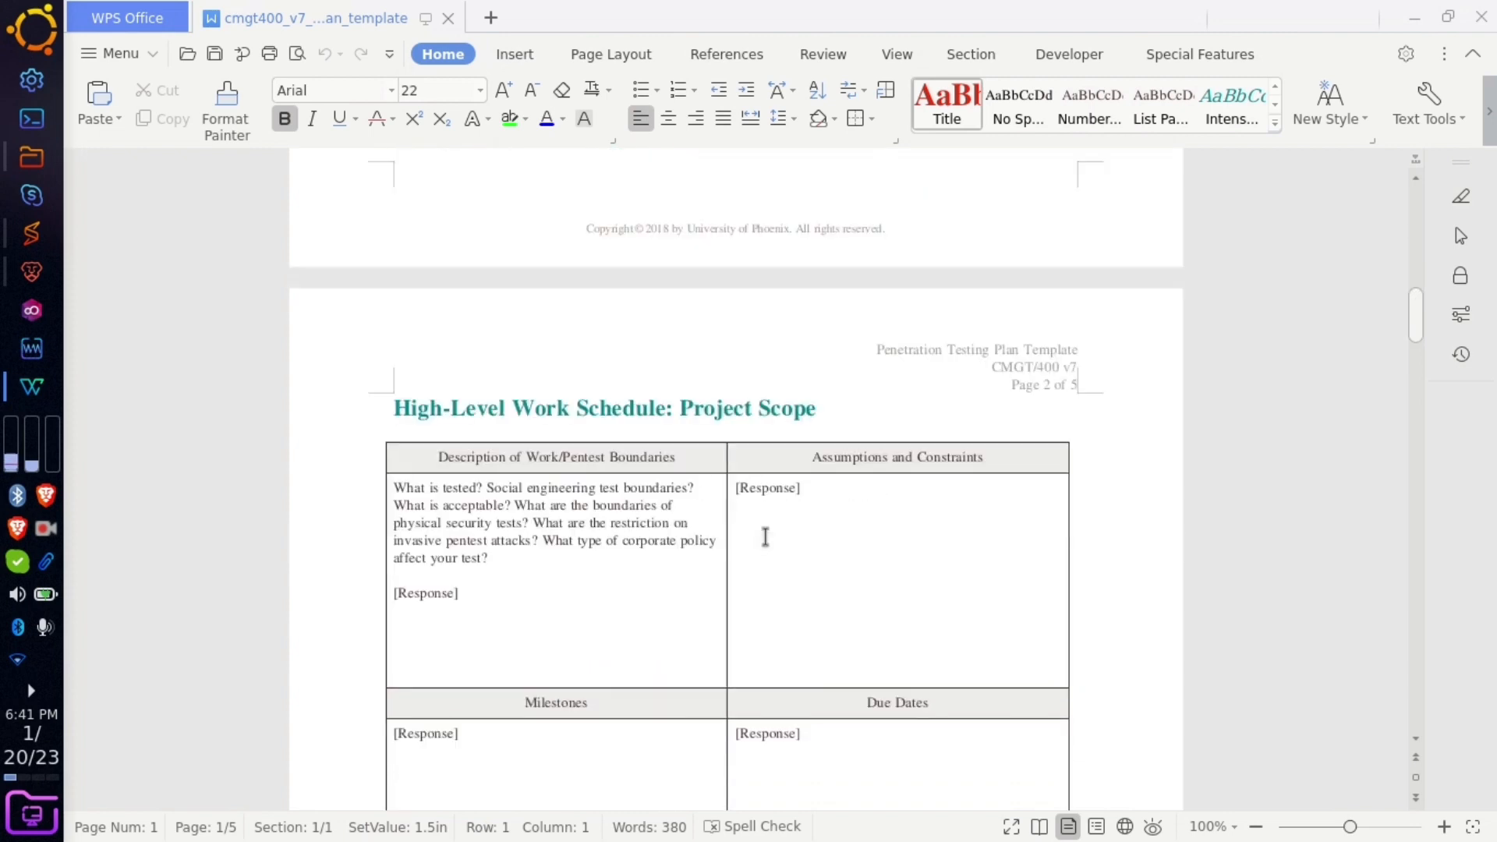
scroll(764, 536, "down", 20)
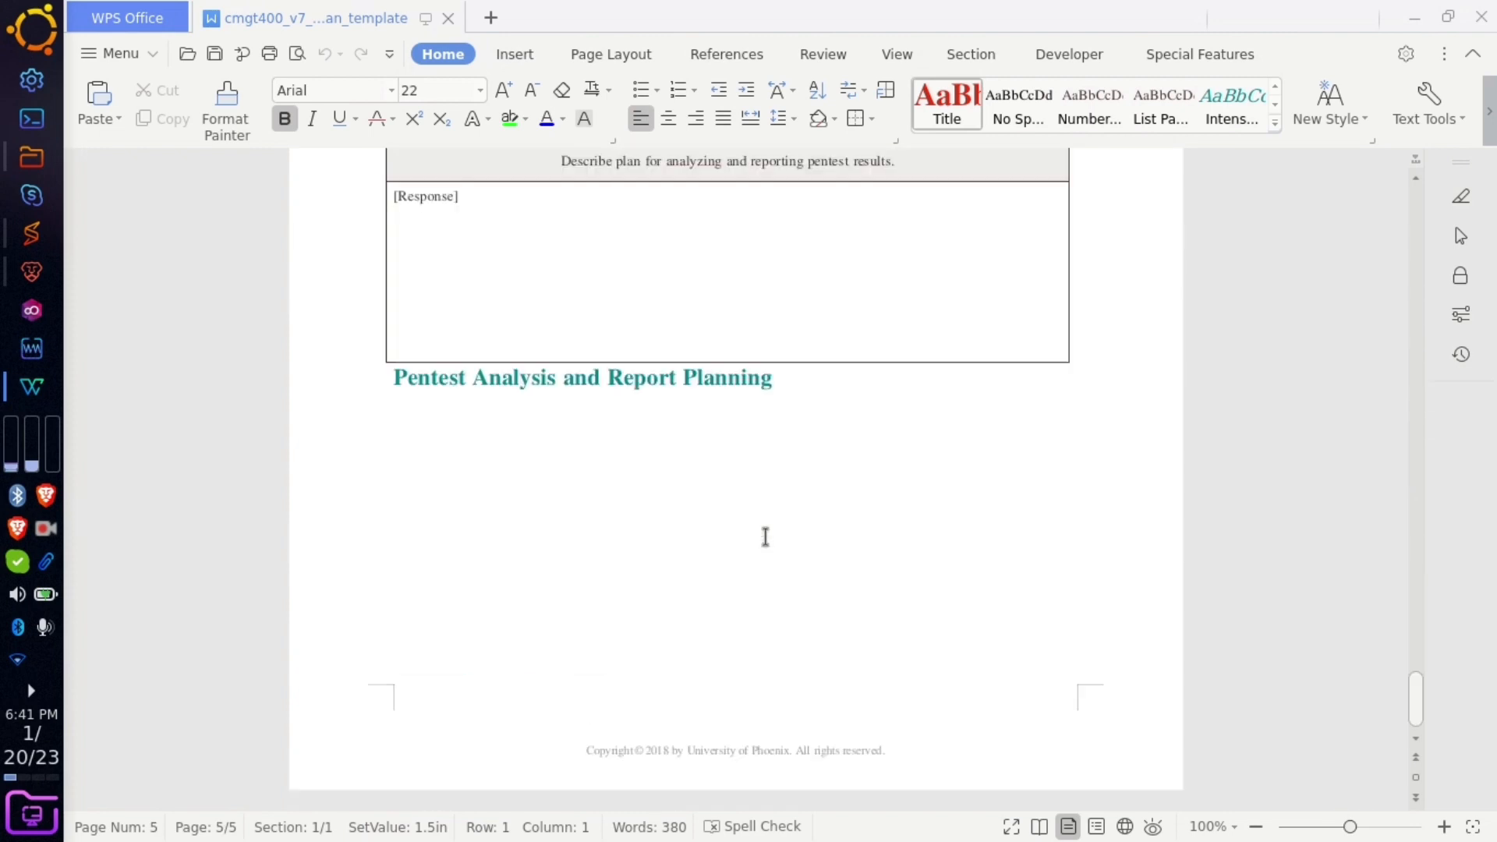
scroll(536, 458, "up", 6)
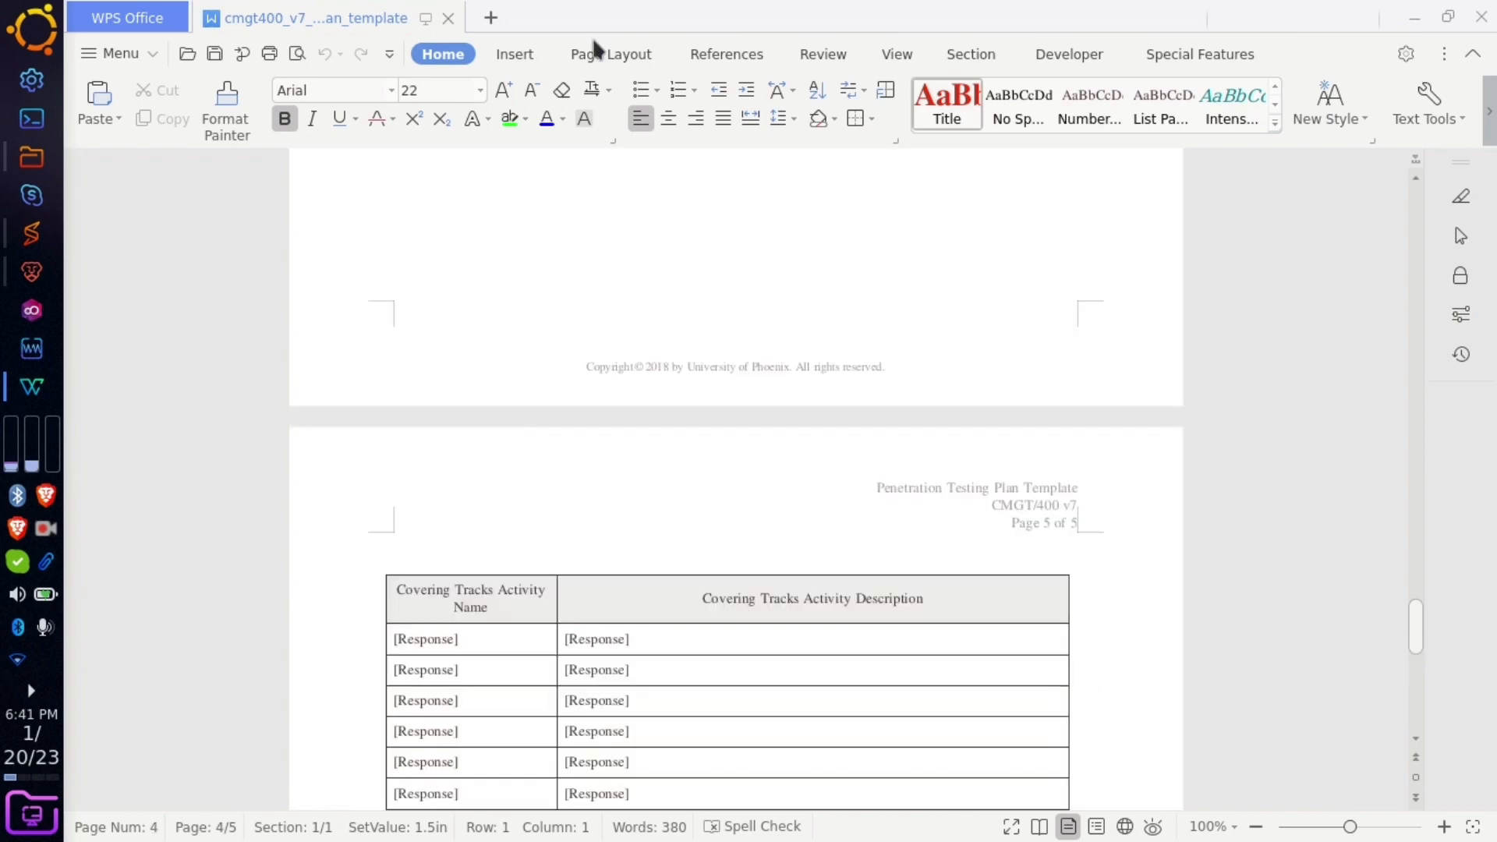
left_click(1481, 16)
left_click(1079, 55)
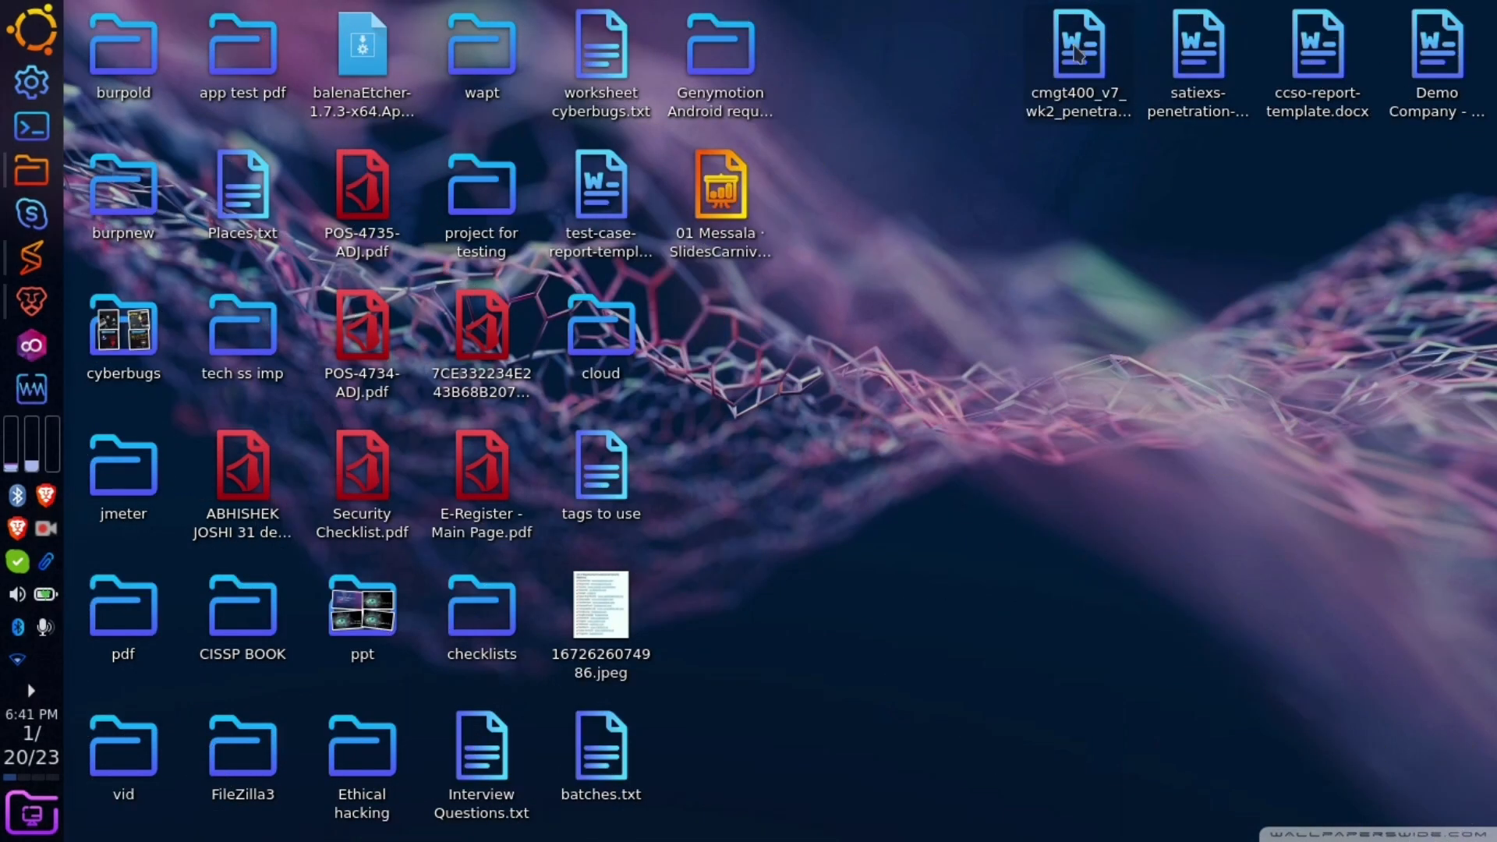
key("Delete")
- Open and skim the satiexs template, close it, and delete its file
double_click(1193, 81)
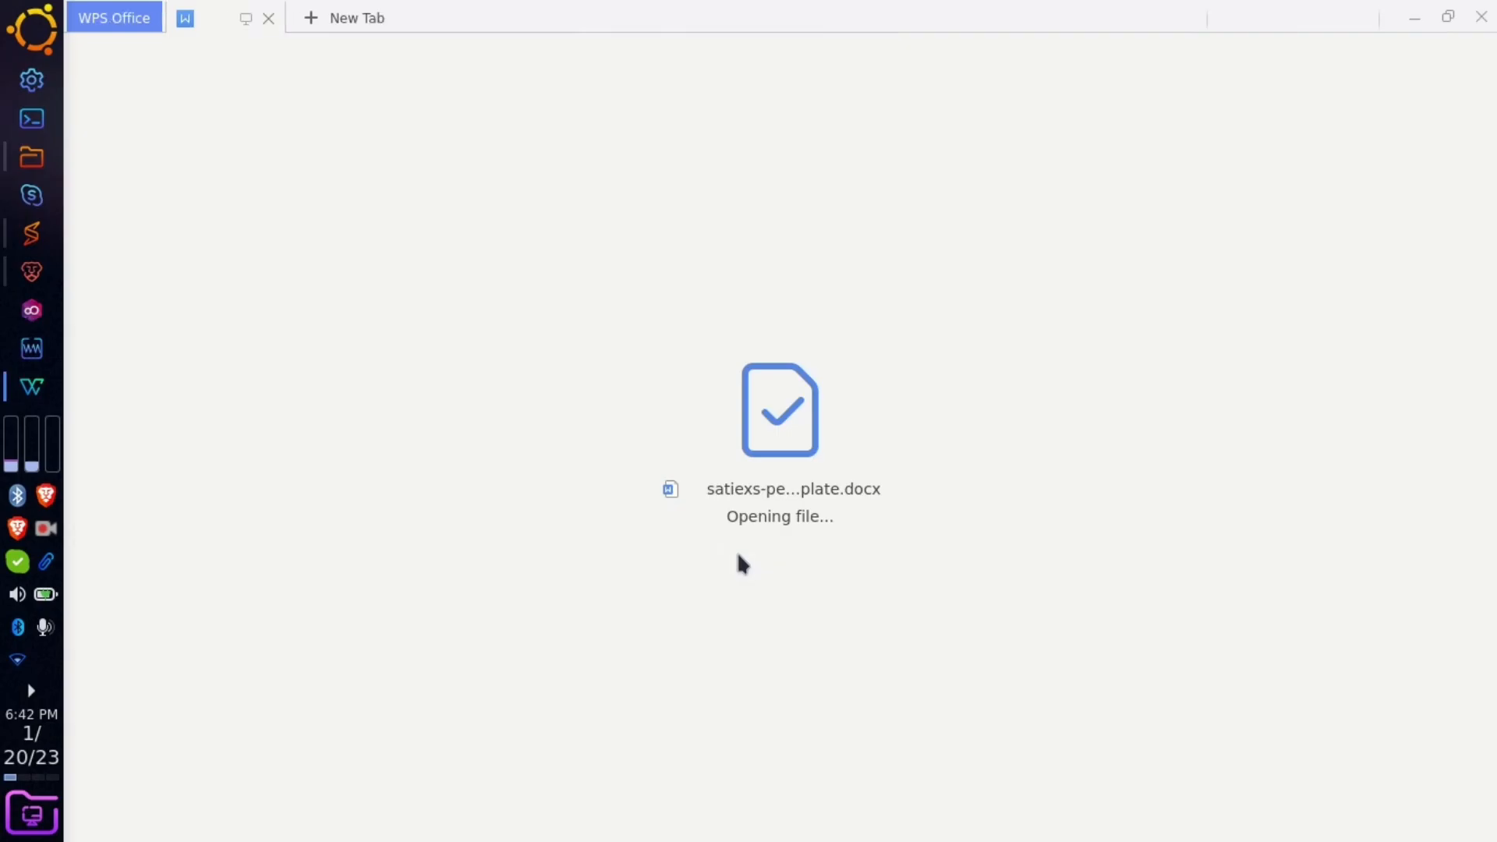
scroll(737, 563, "down", 20)
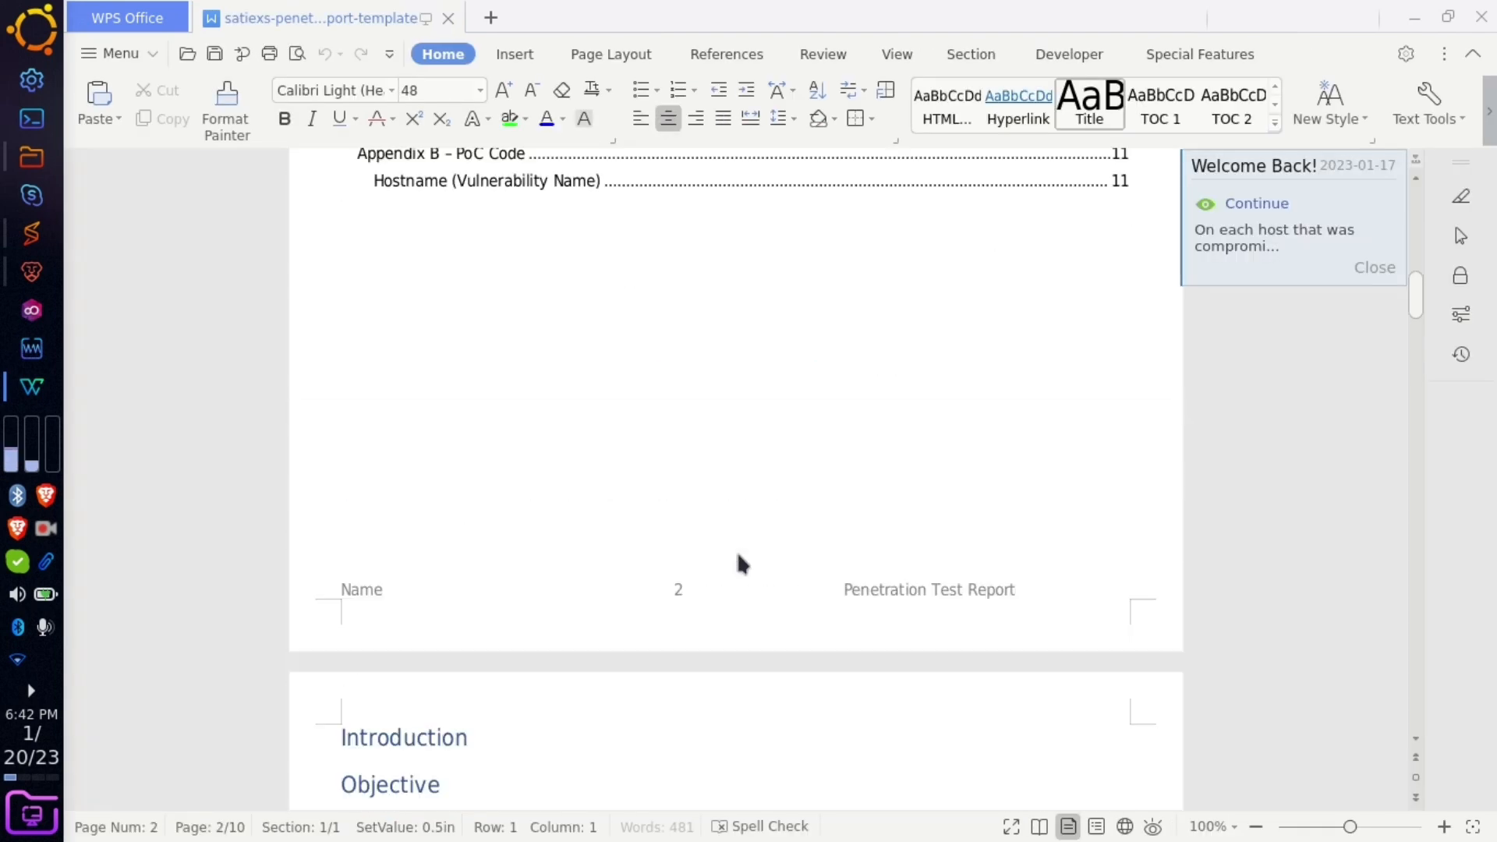
scroll(737, 555, "down", 12)
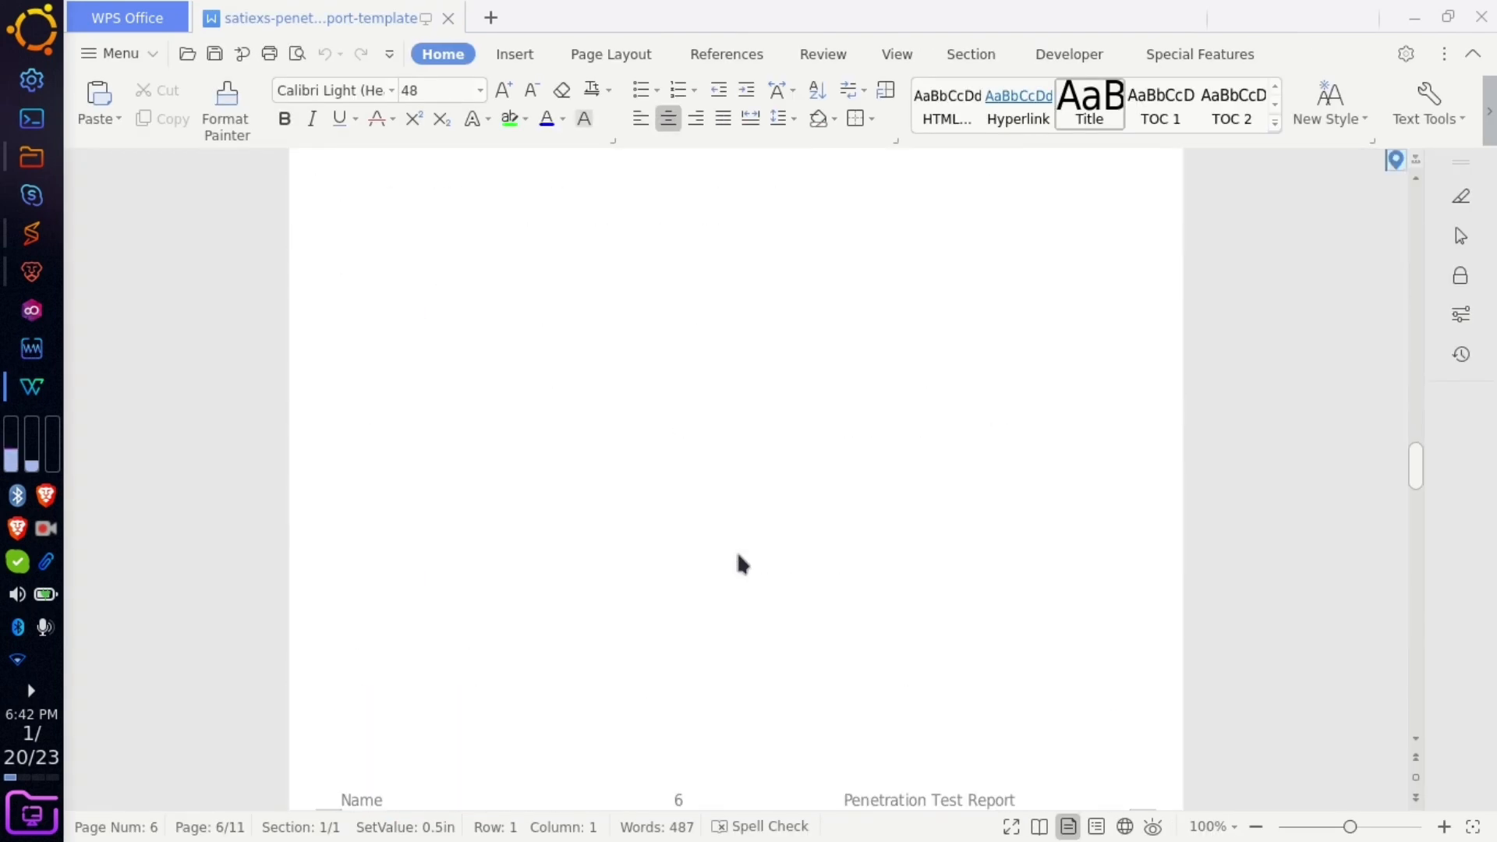
left_click(1480, 16)
left_click(1182, 25)
key("Delete")
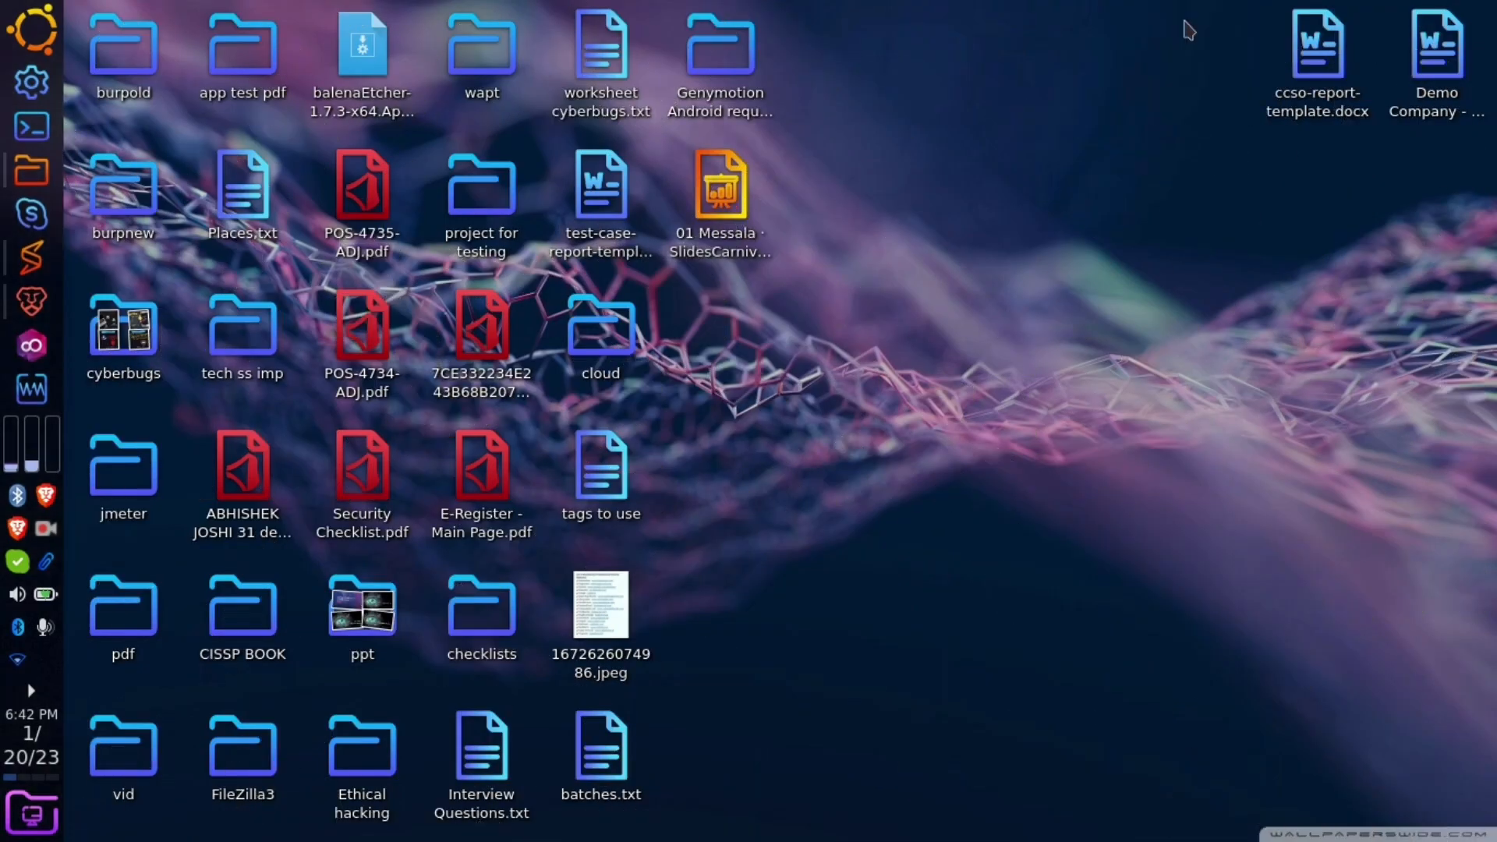
- Skim and close ccso-report-template.docx, then move the Demo Company report beside the cloud folder
left_click(1276, 55)
double_click(1279, 63)
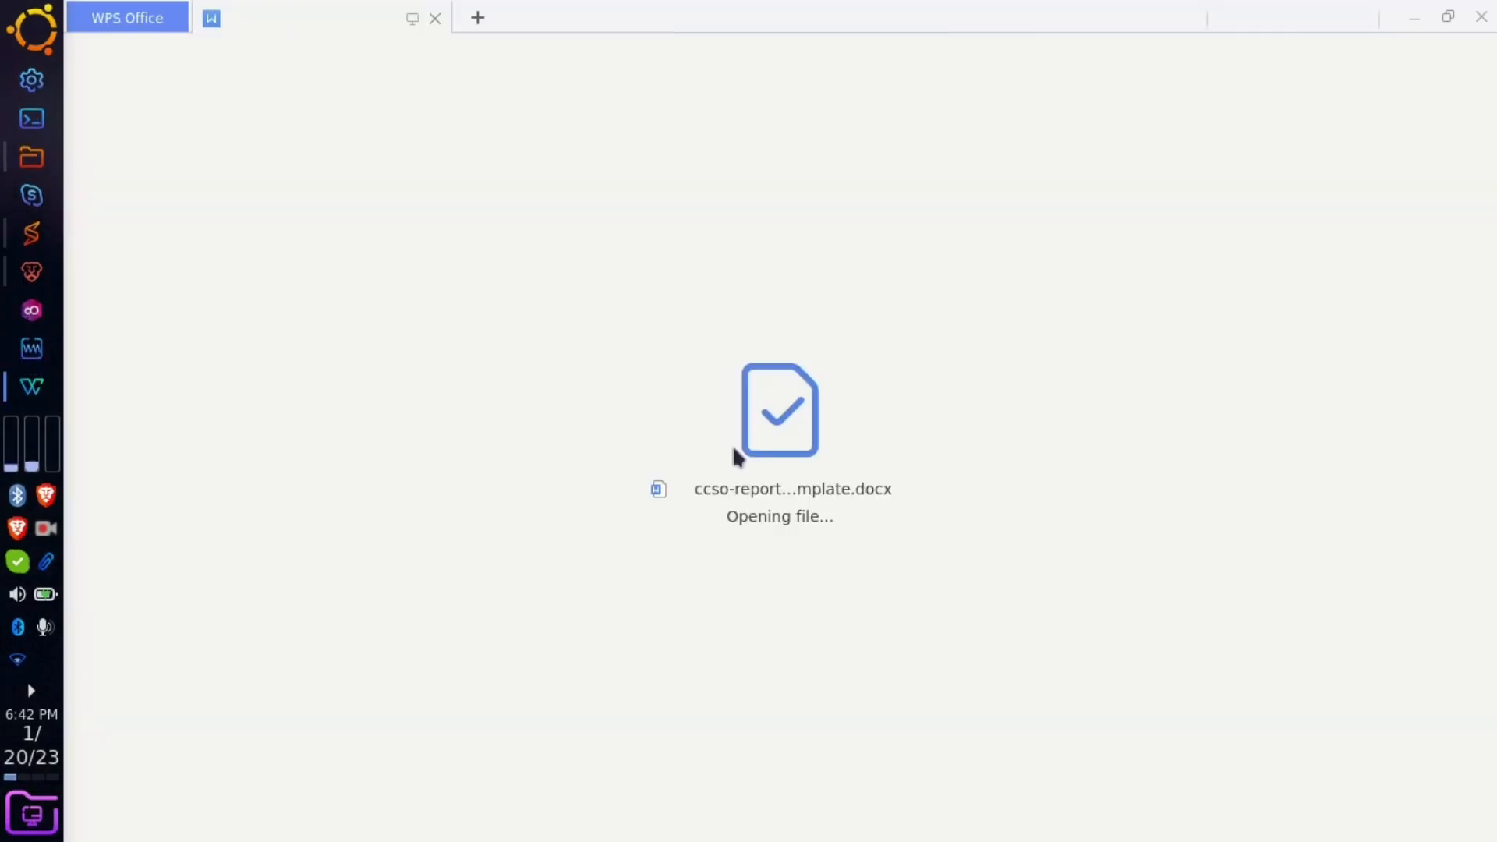
scroll(680, 620, "down", 20)
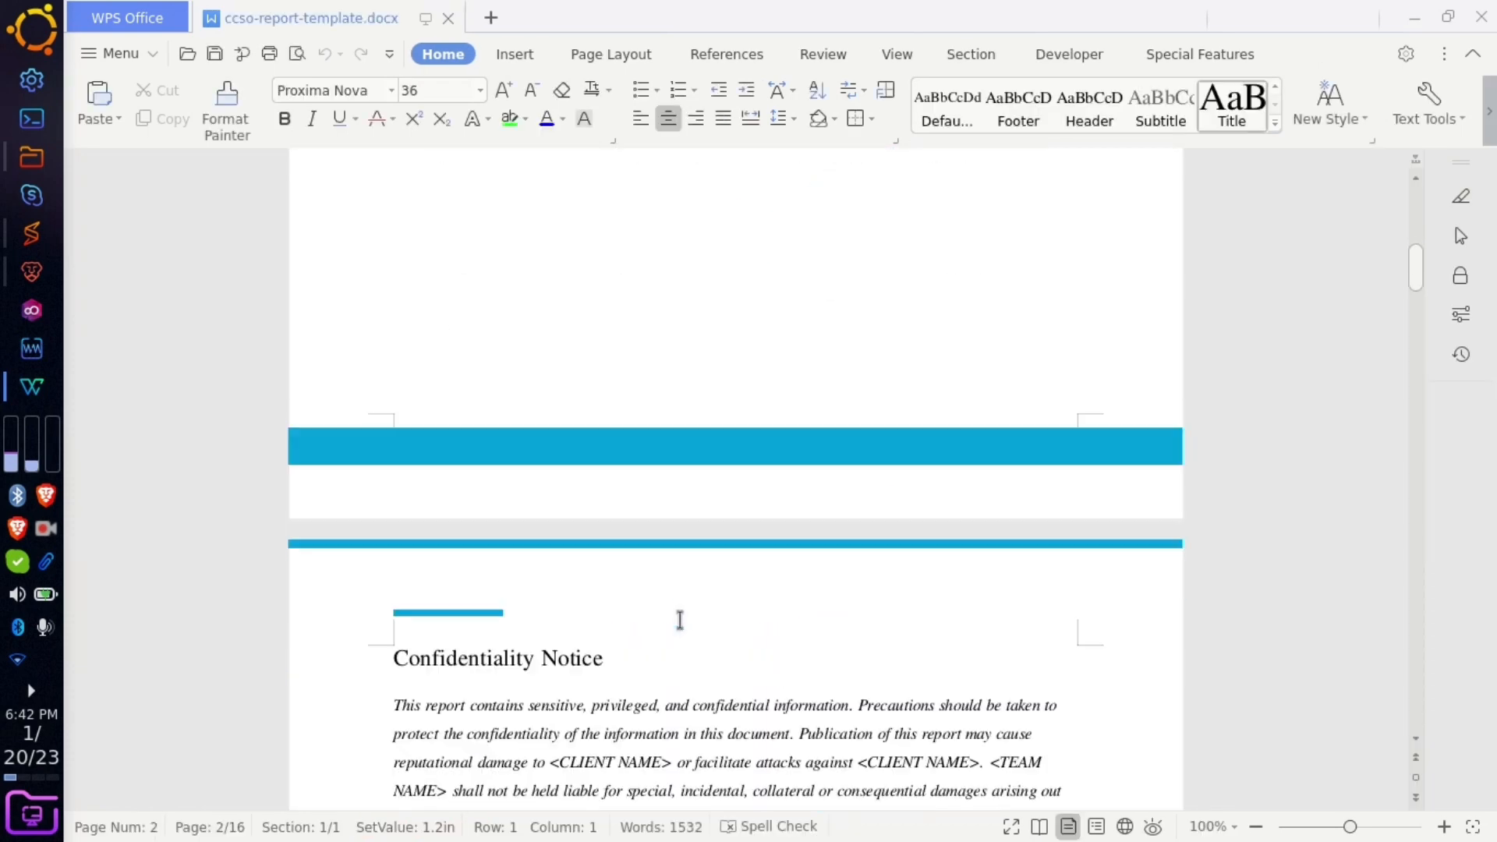
scroll(679, 619, "down", 10)
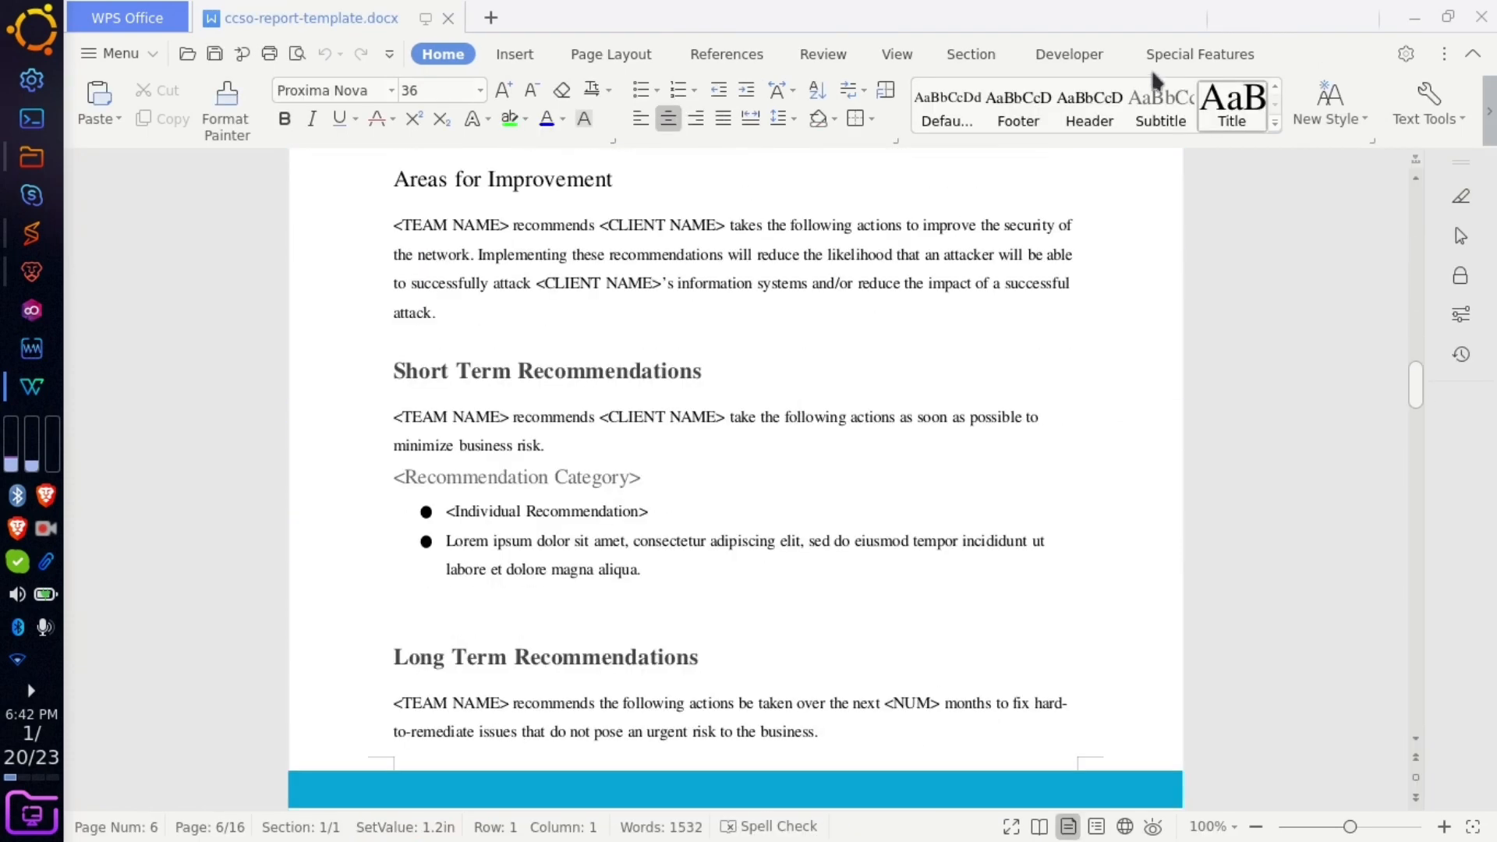
left_click(1481, 16)
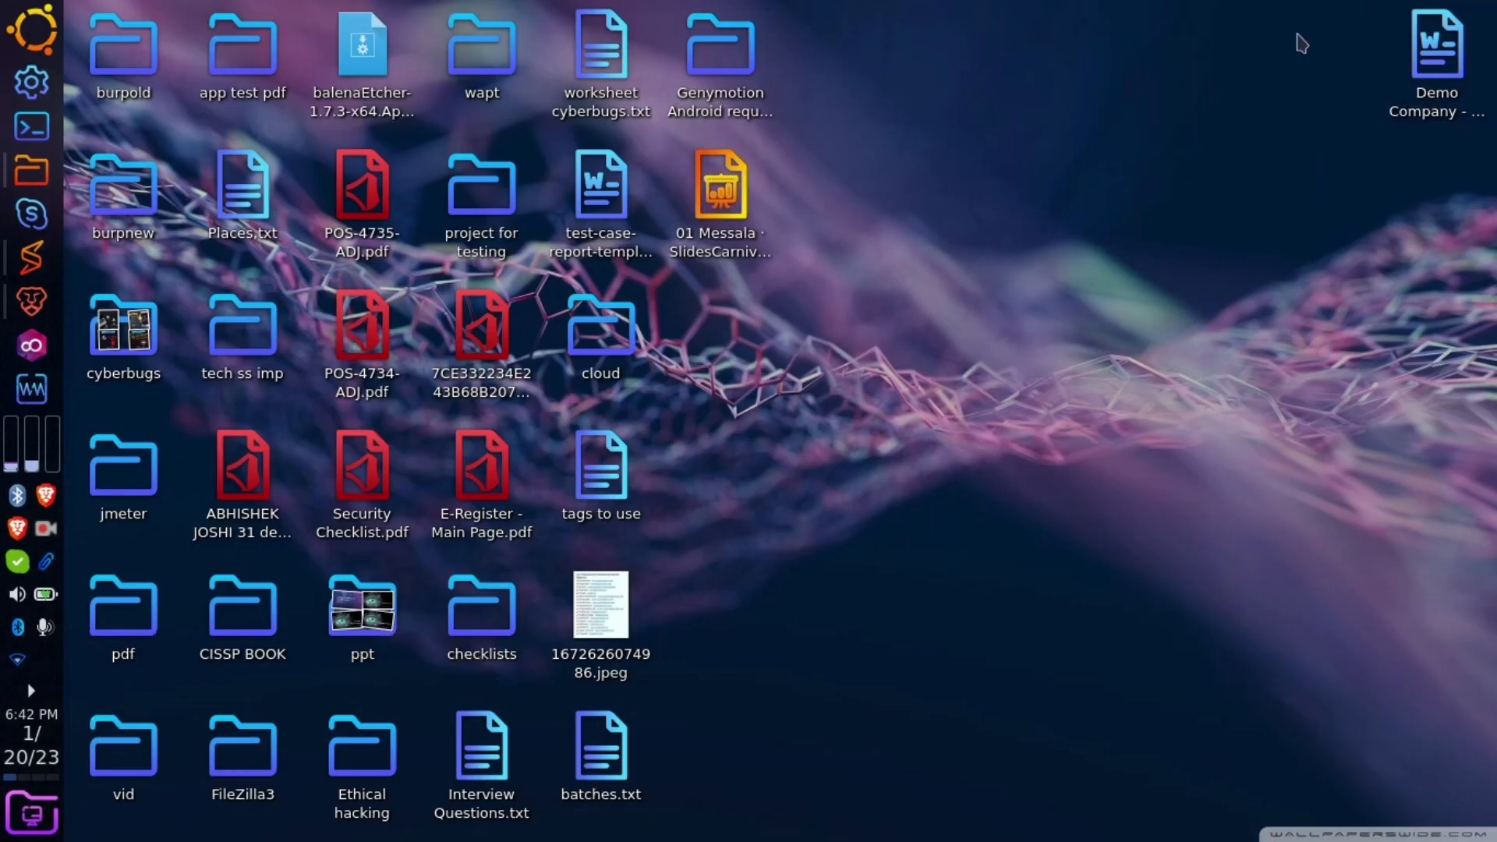
left_click_drag(1415, 45, 695, 338)
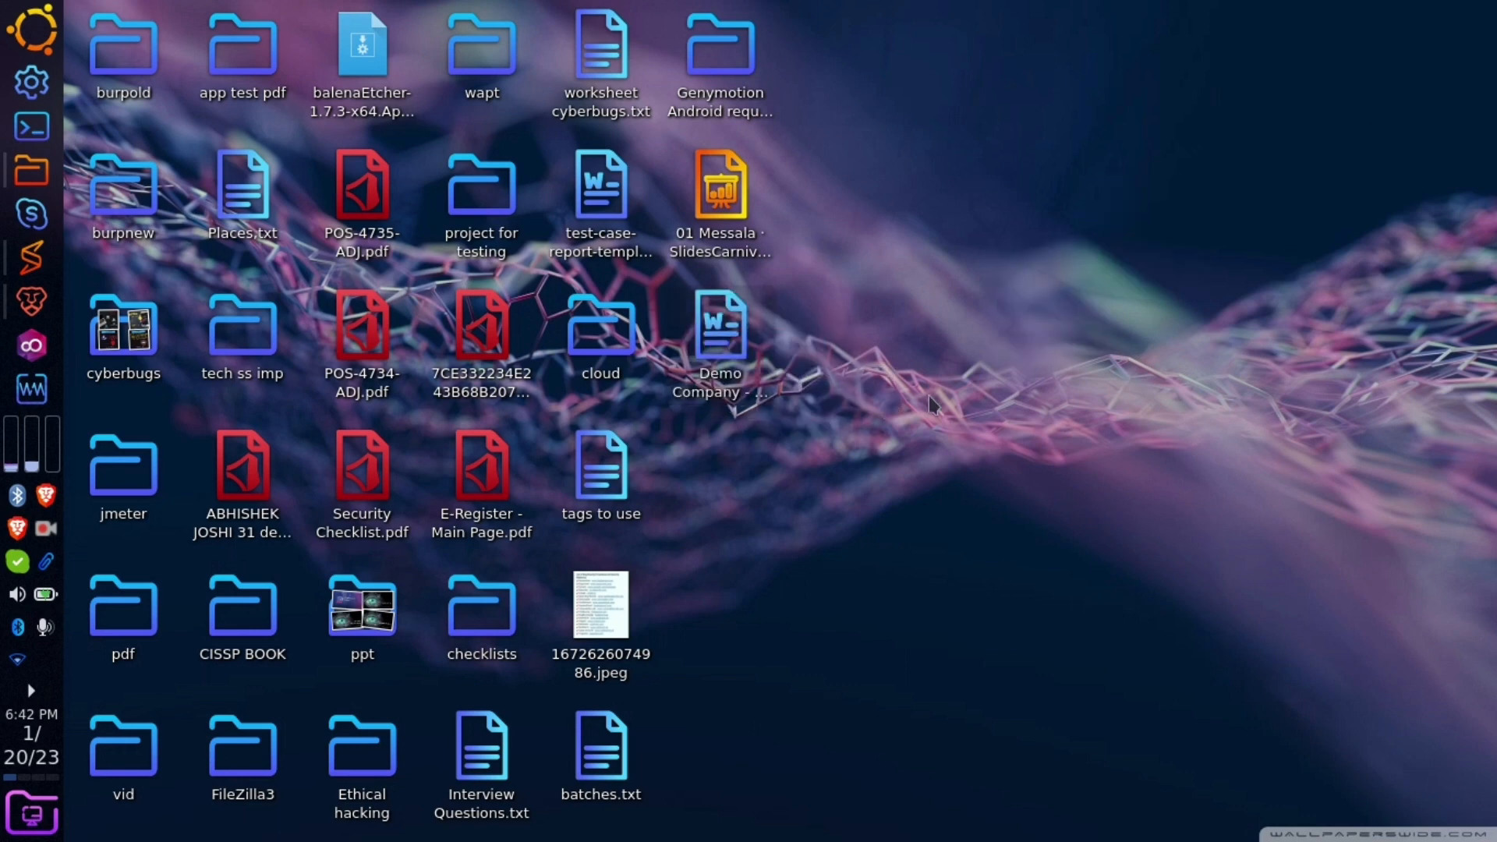
- Open the Demo Company report and replace 'Demo Company' in the cover title with 'Cybertroops'
double_click(722, 372)
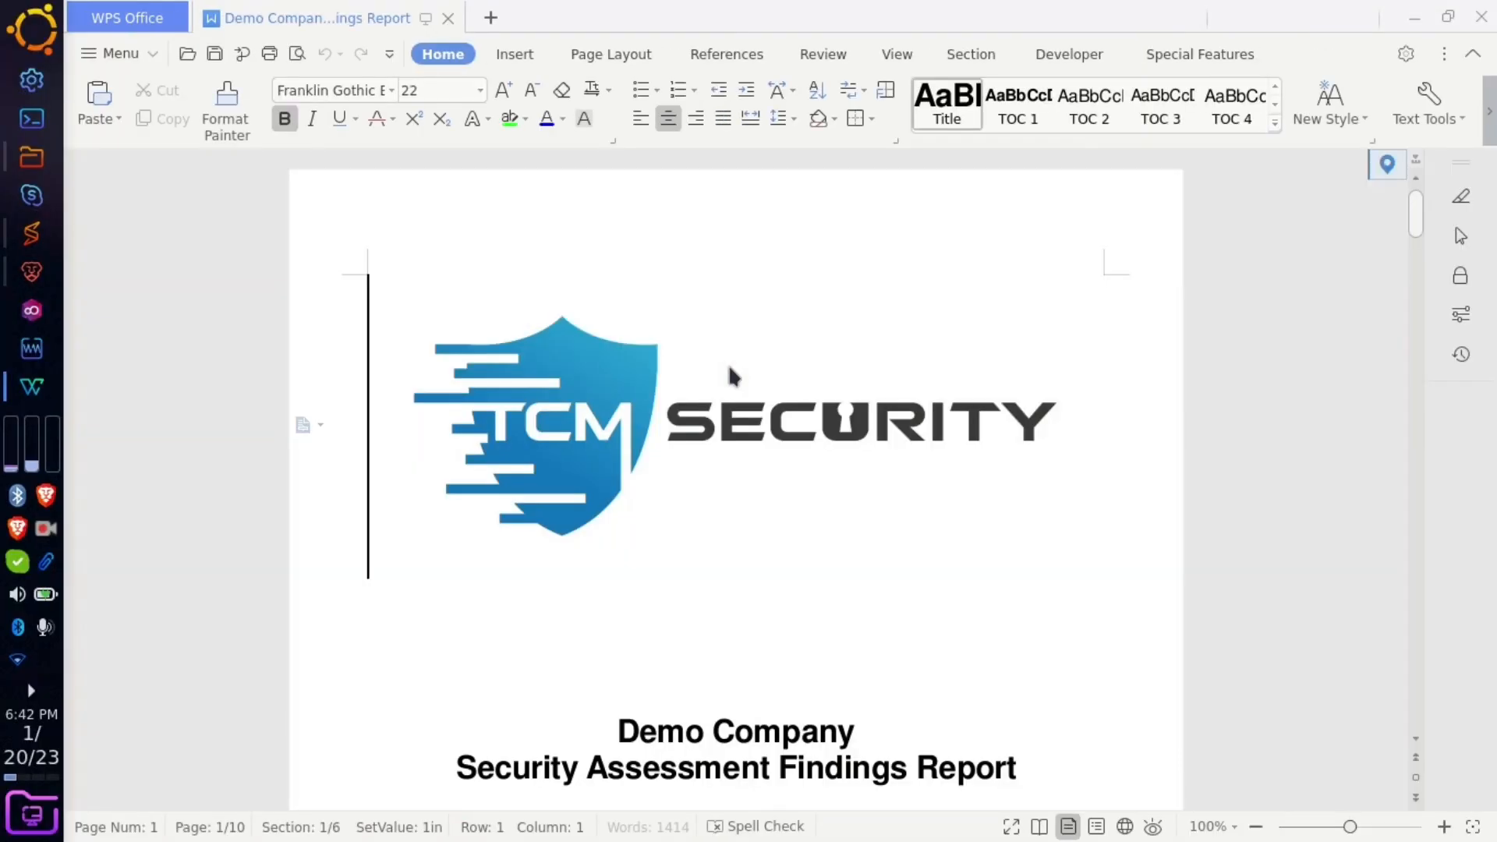
left_click(761, 518)
left_click(747, 631)
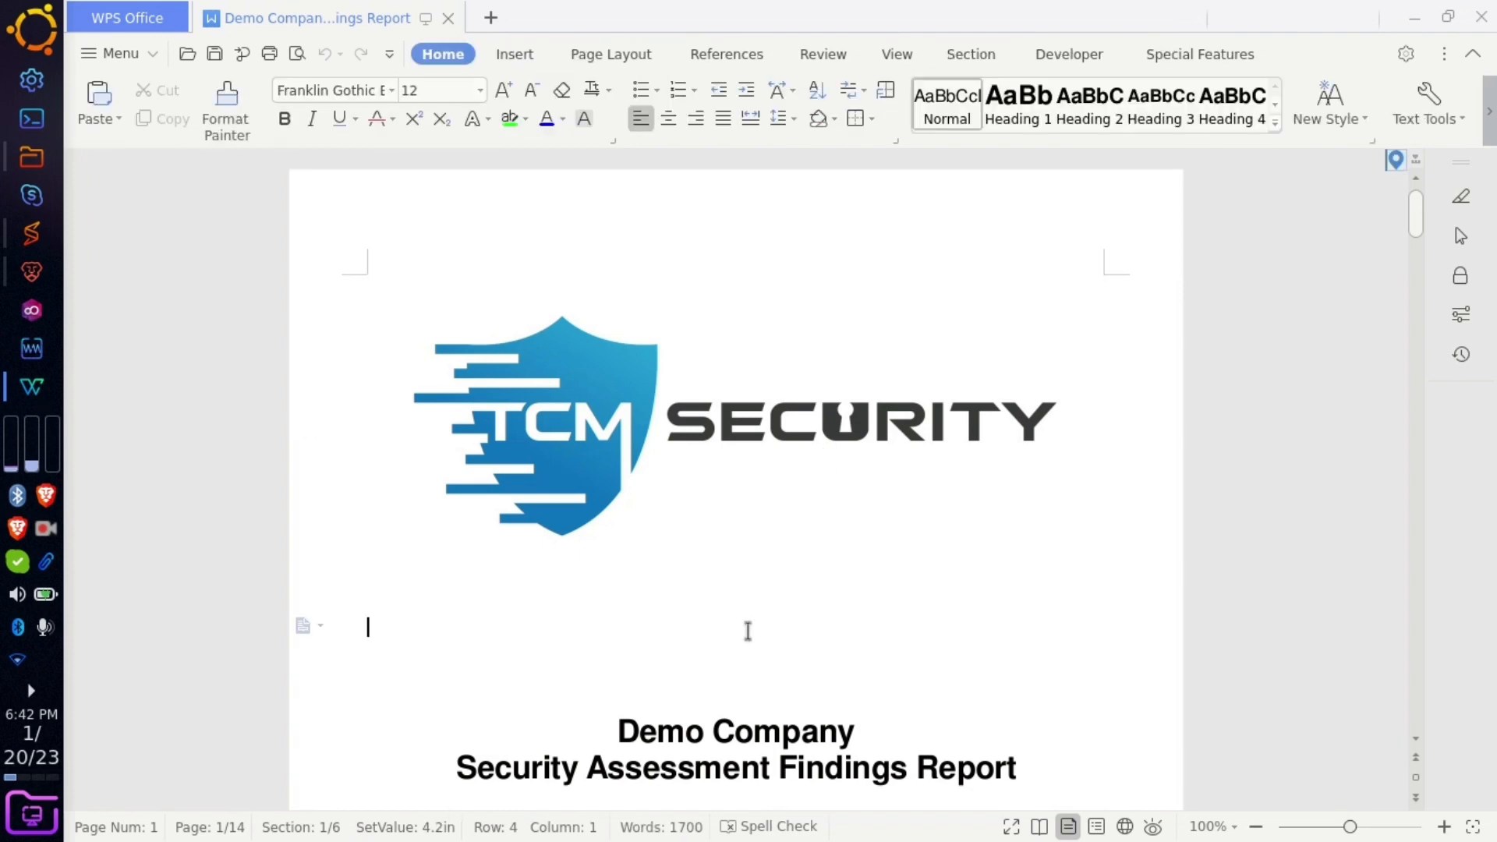
scroll(748, 631, "down", 4)
scroll(745, 629, "up", 3)
scroll(746, 629, "down", 1)
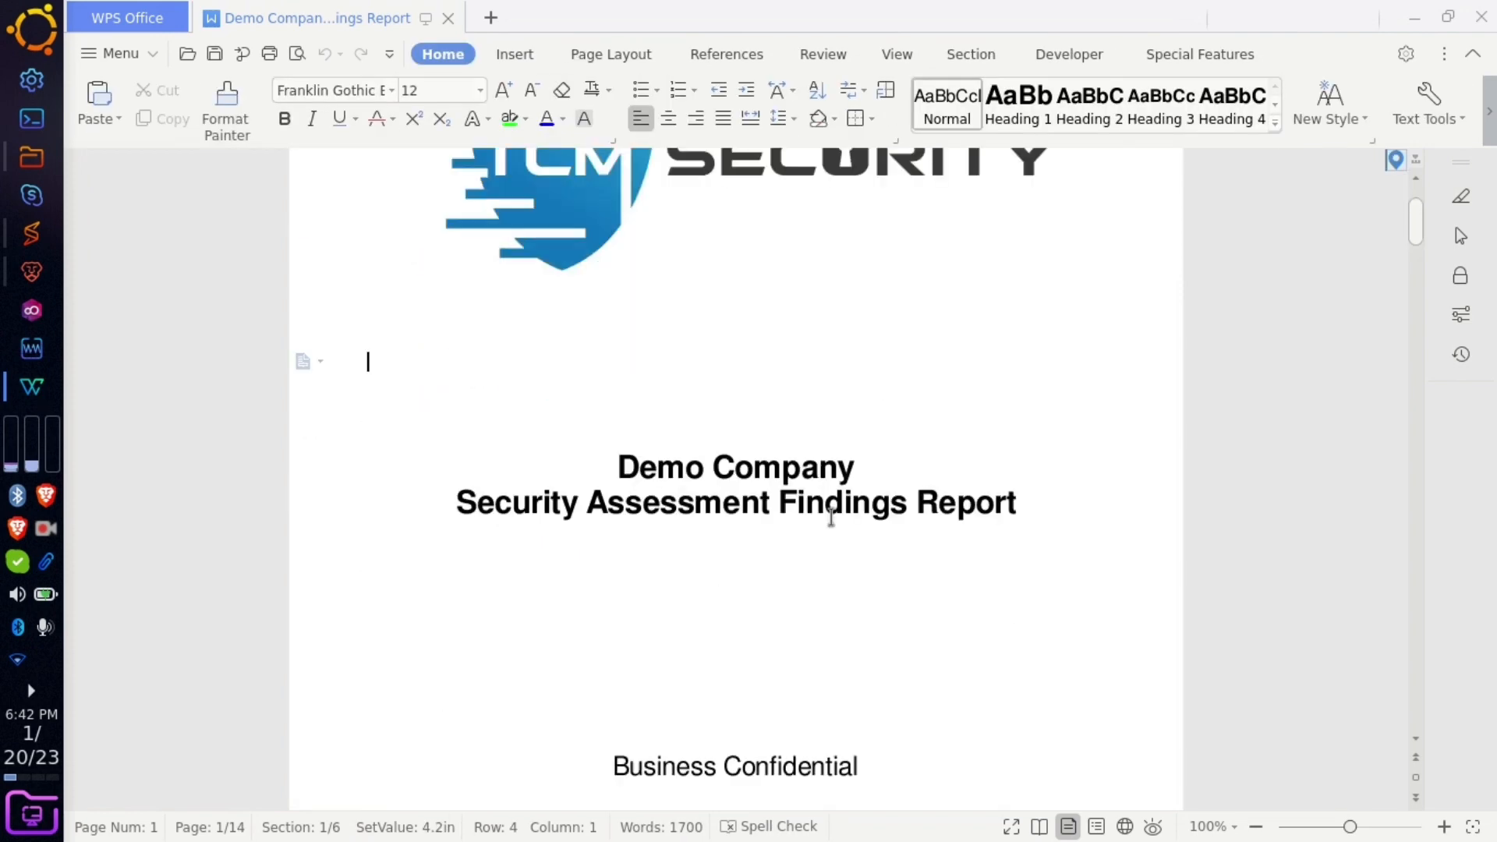
left_click_drag(859, 468, 597, 452)
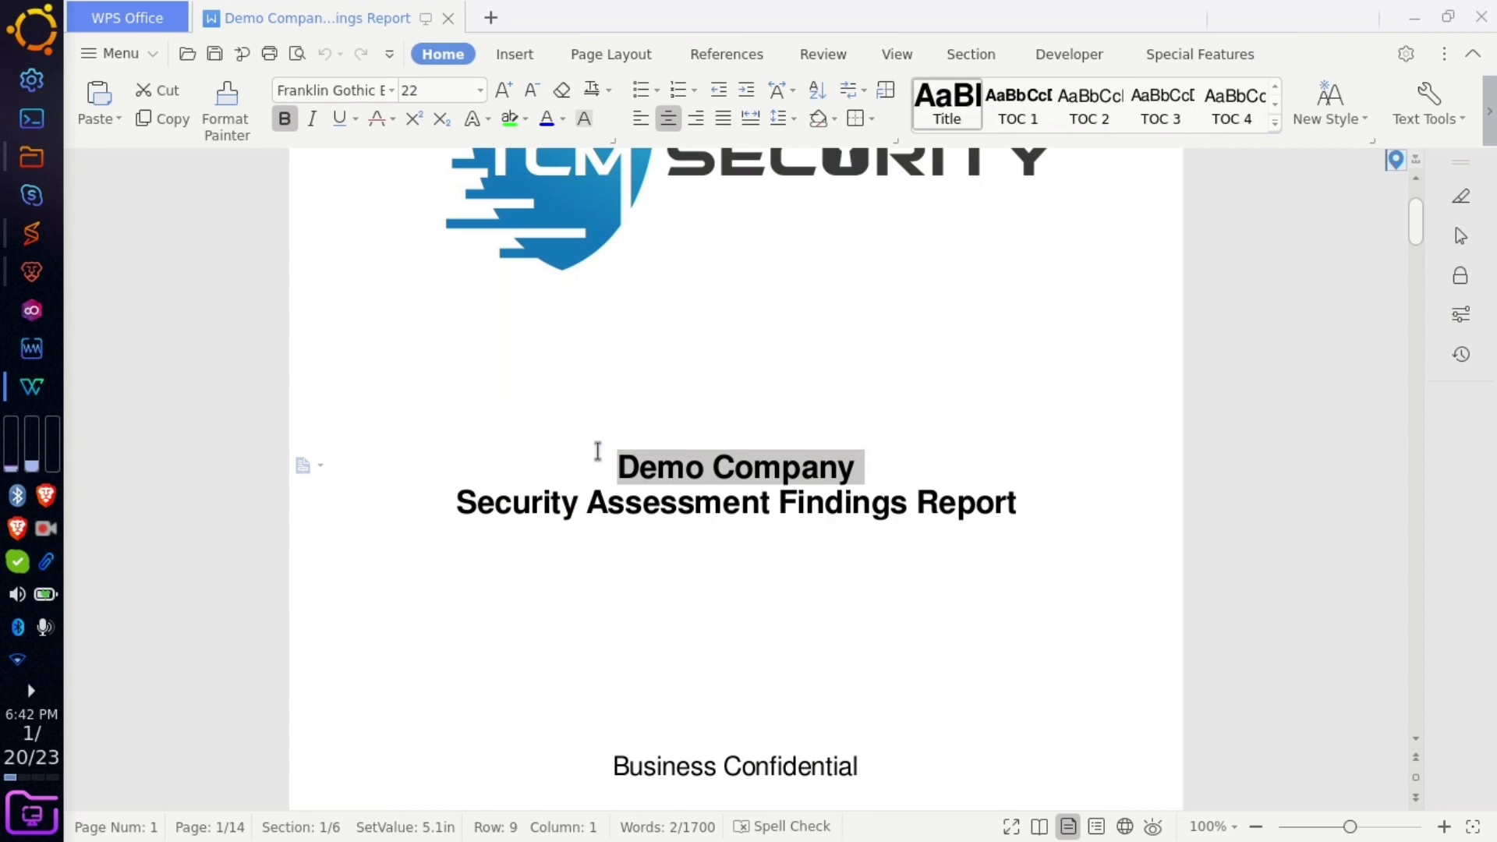
type("Cybertr")
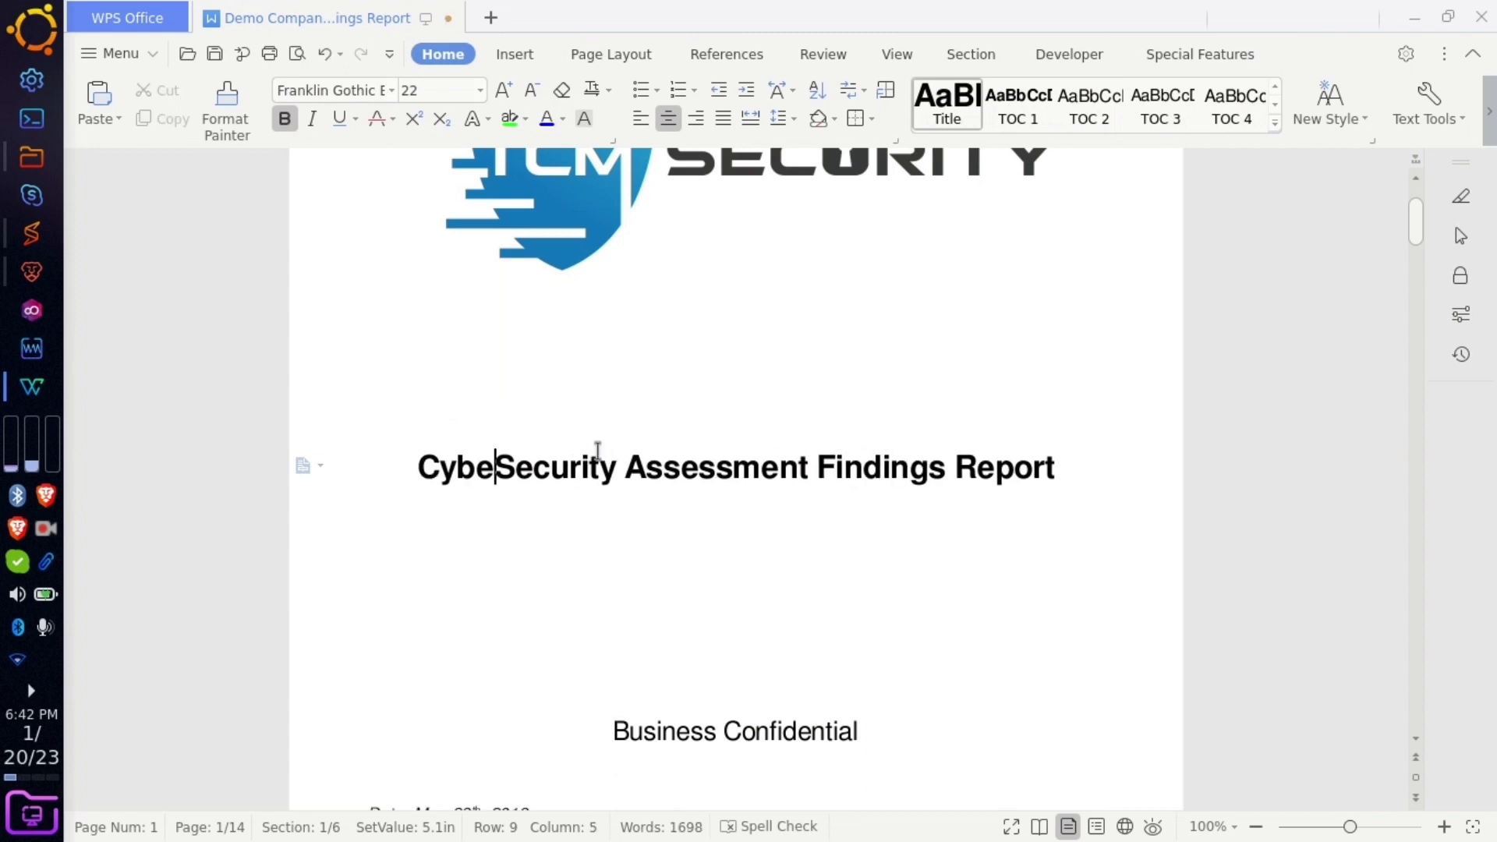
type("oops")
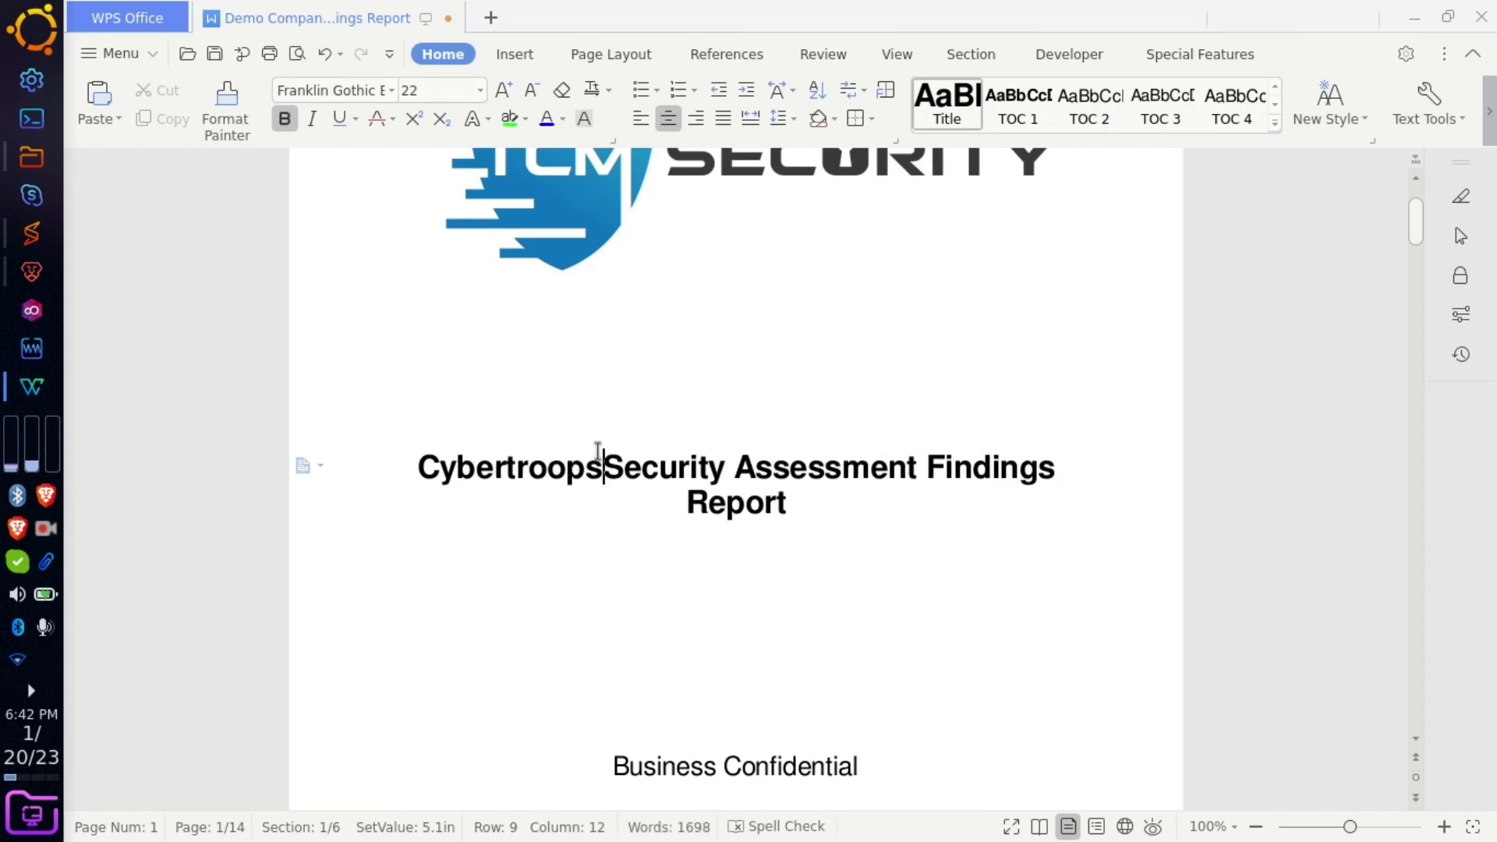
key("Return")
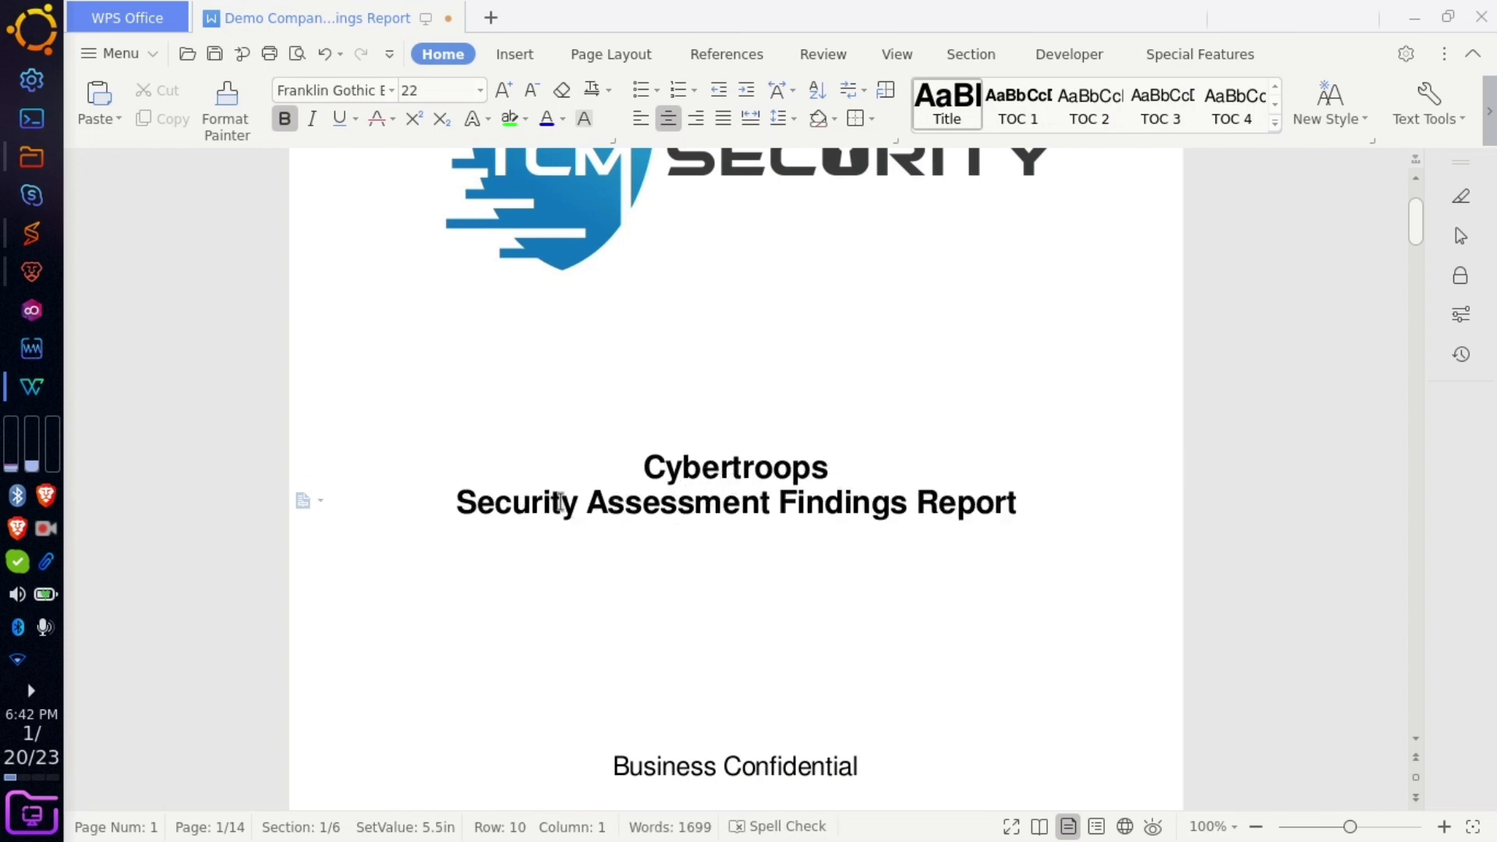
- Replace 'Security Assessment Findings' with 'Vulnerability Assessment And Penetration Testing' in the title
left_click_drag(1021, 513, 1034, 489)
left_click(1033, 499)
left_click_drag(908, 505, 394, 505)
type("V")
type("ulnerabil")
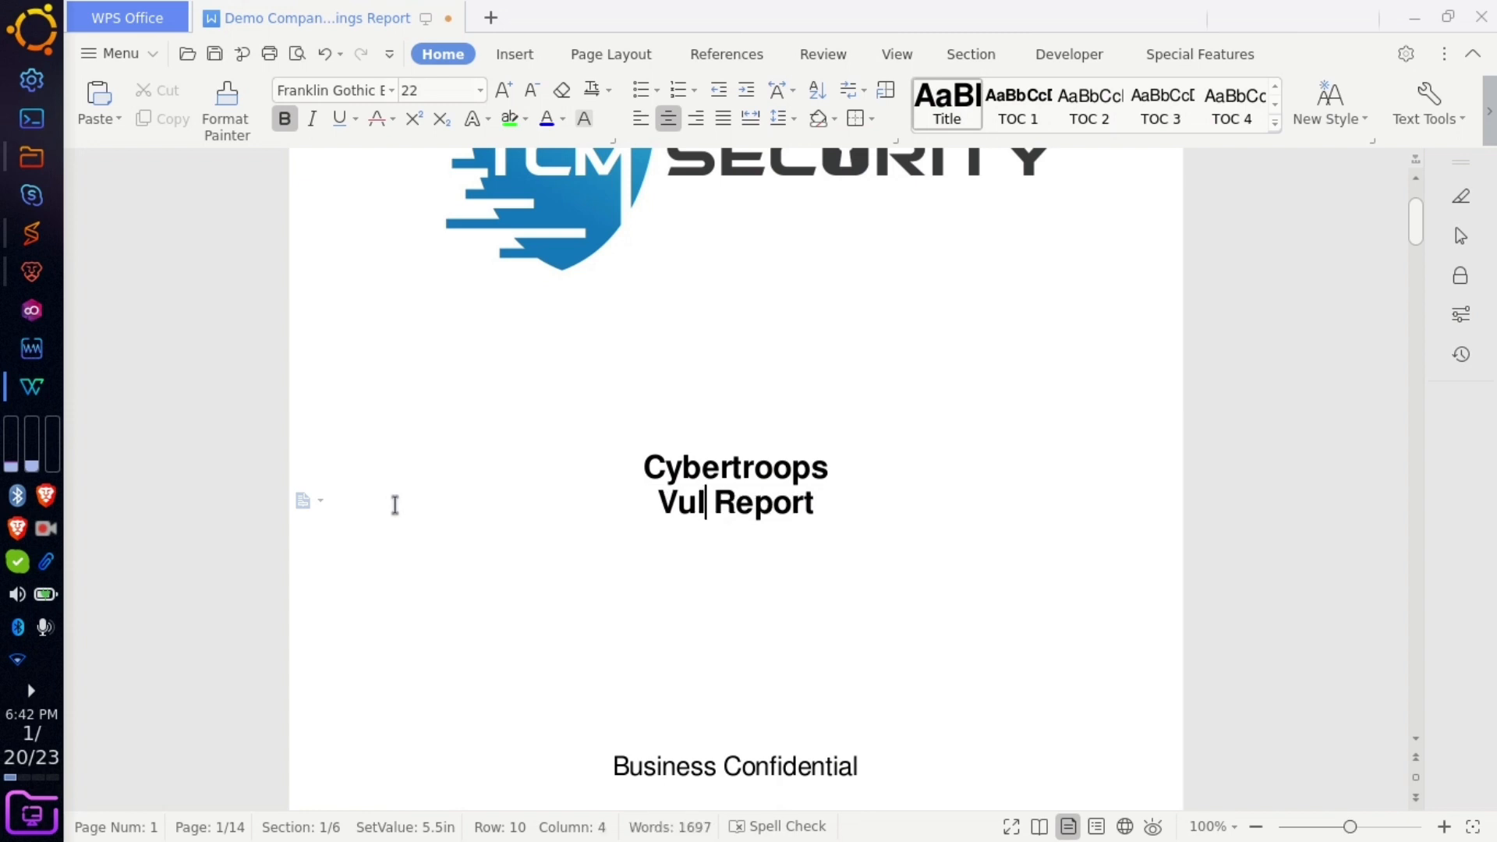
type("ity S")
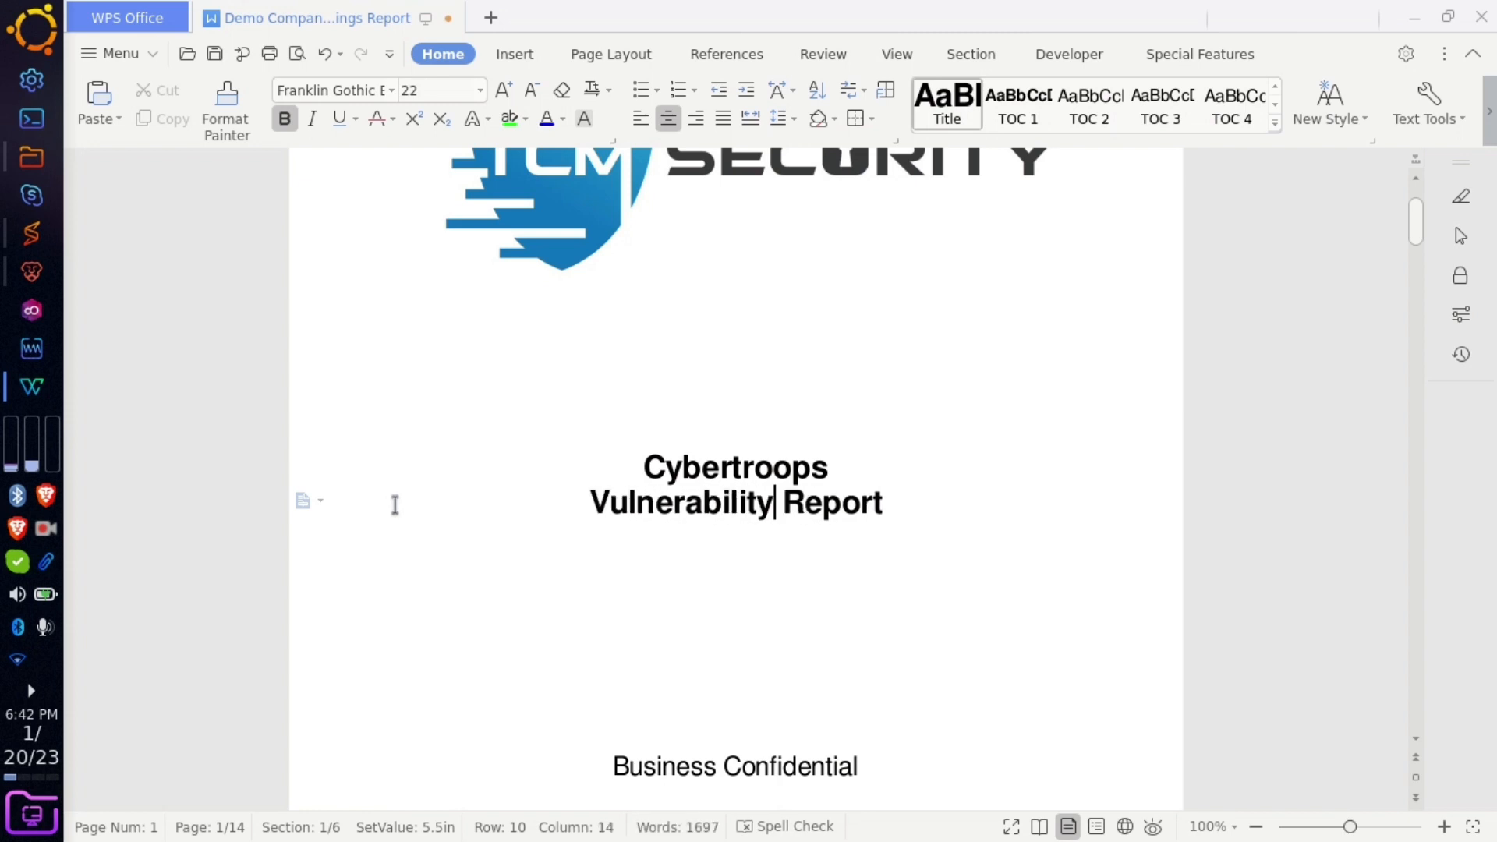
key("BackSpace")
type("Assessm")
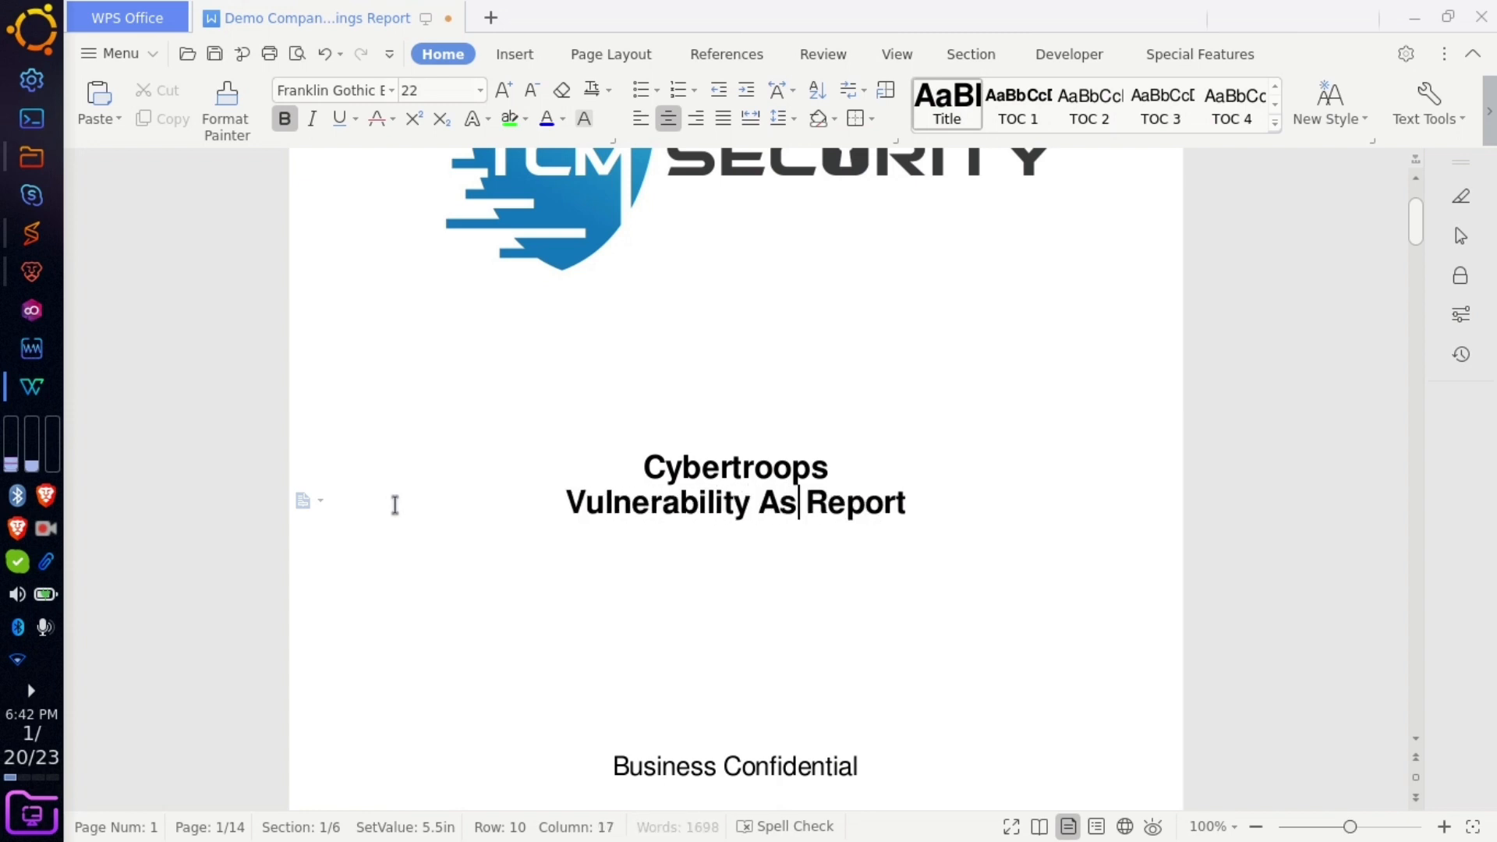
type("ent ANd")
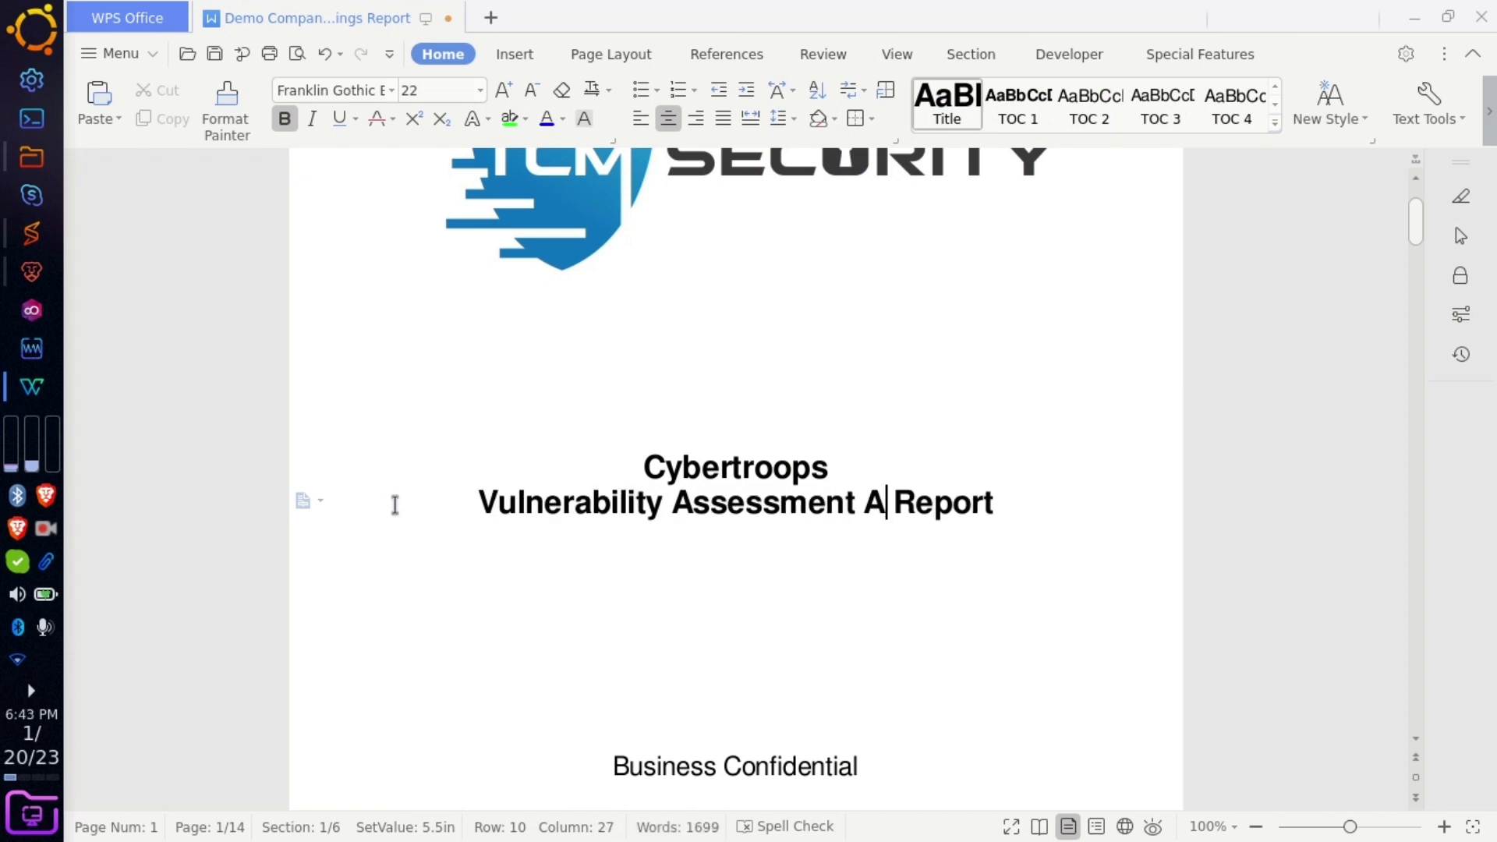
key("BackSpace")
key("BackSpace")
type("nd Pen")
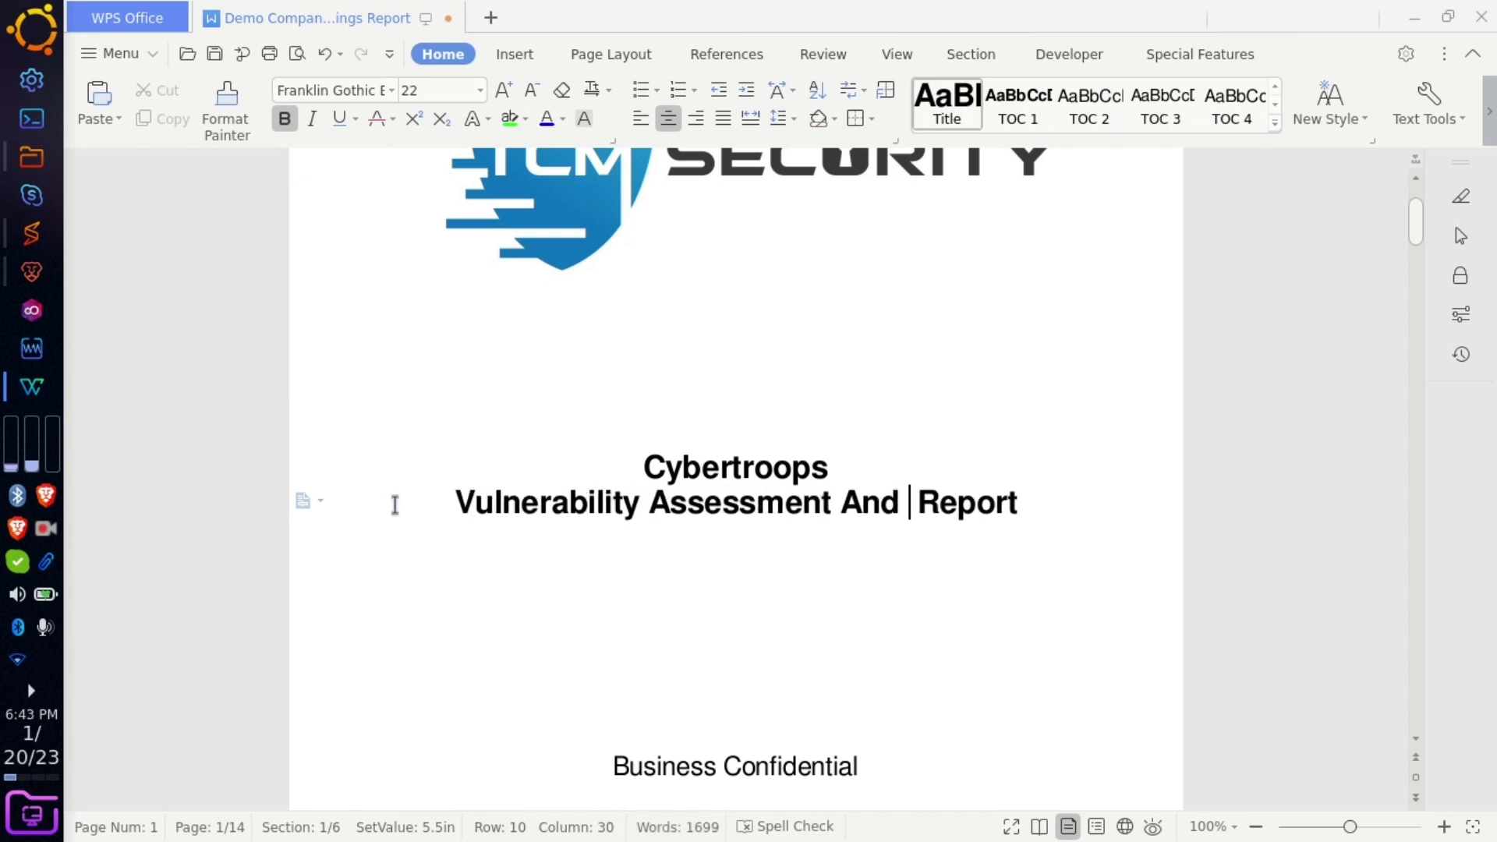
type("etration")
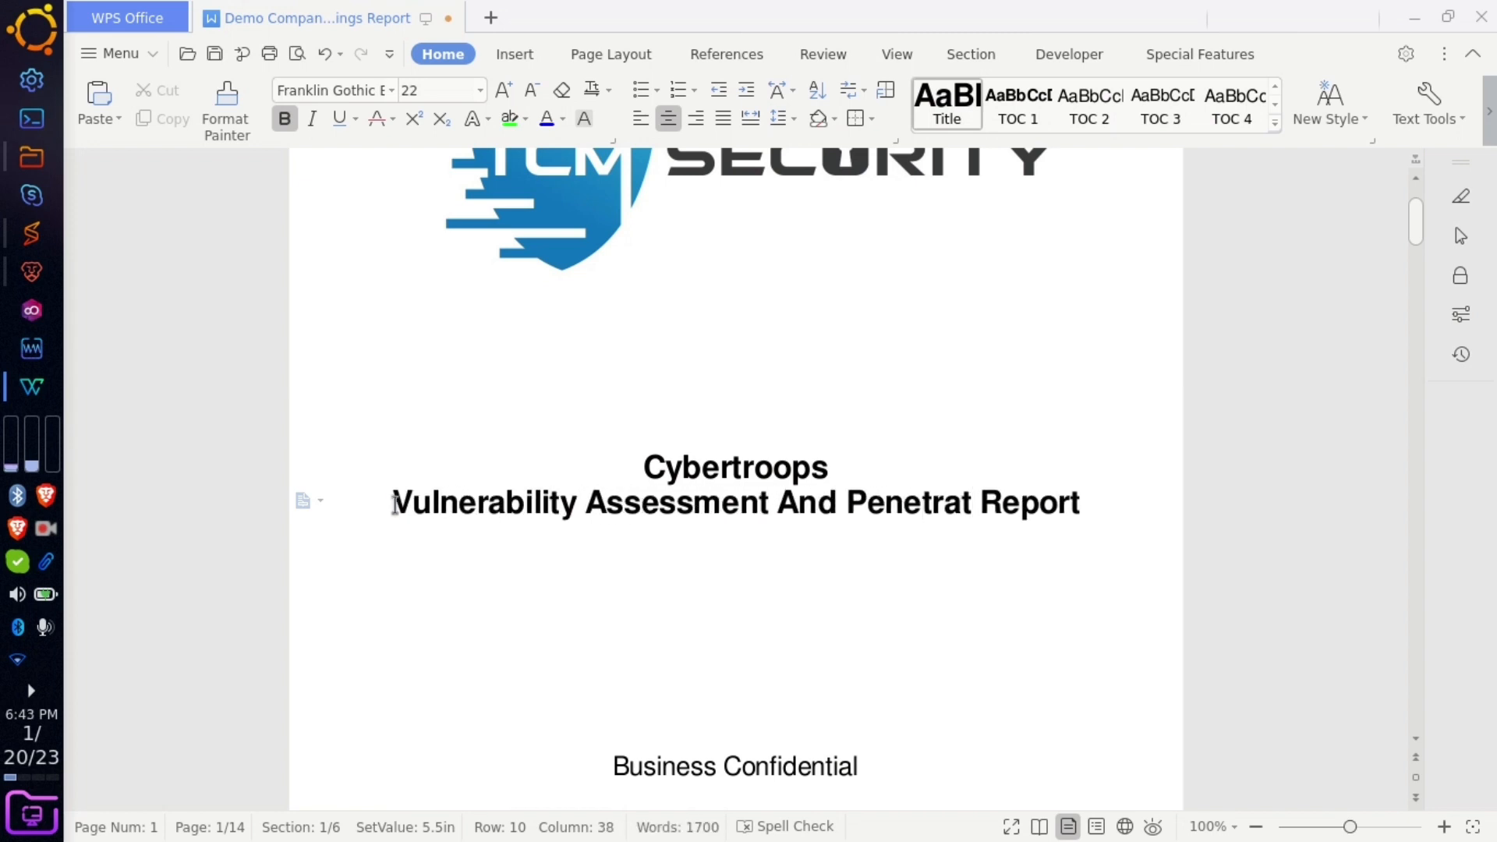
type(" Testing")
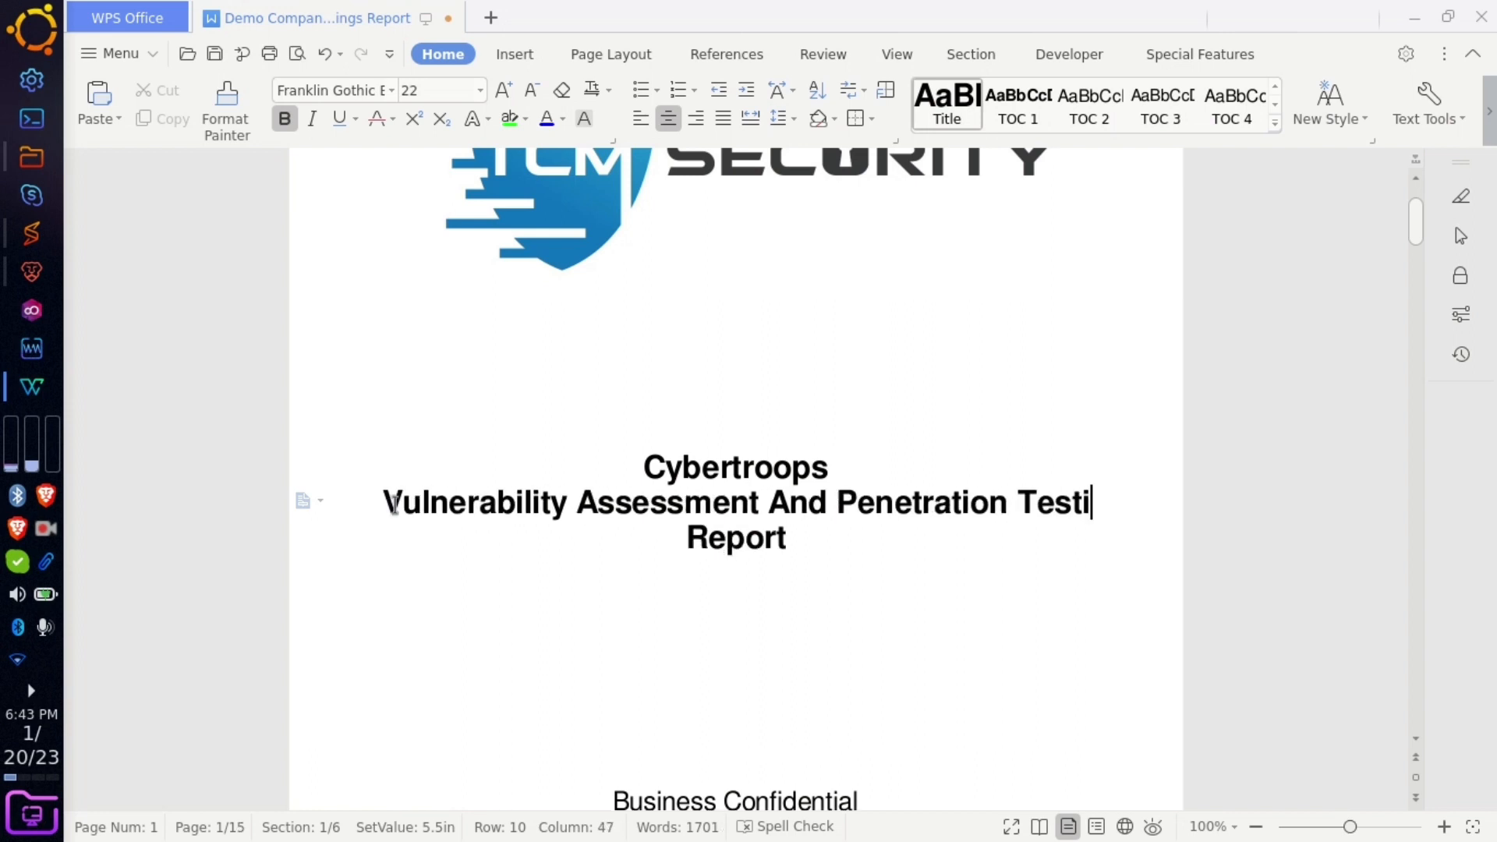
left_click(653, 628)
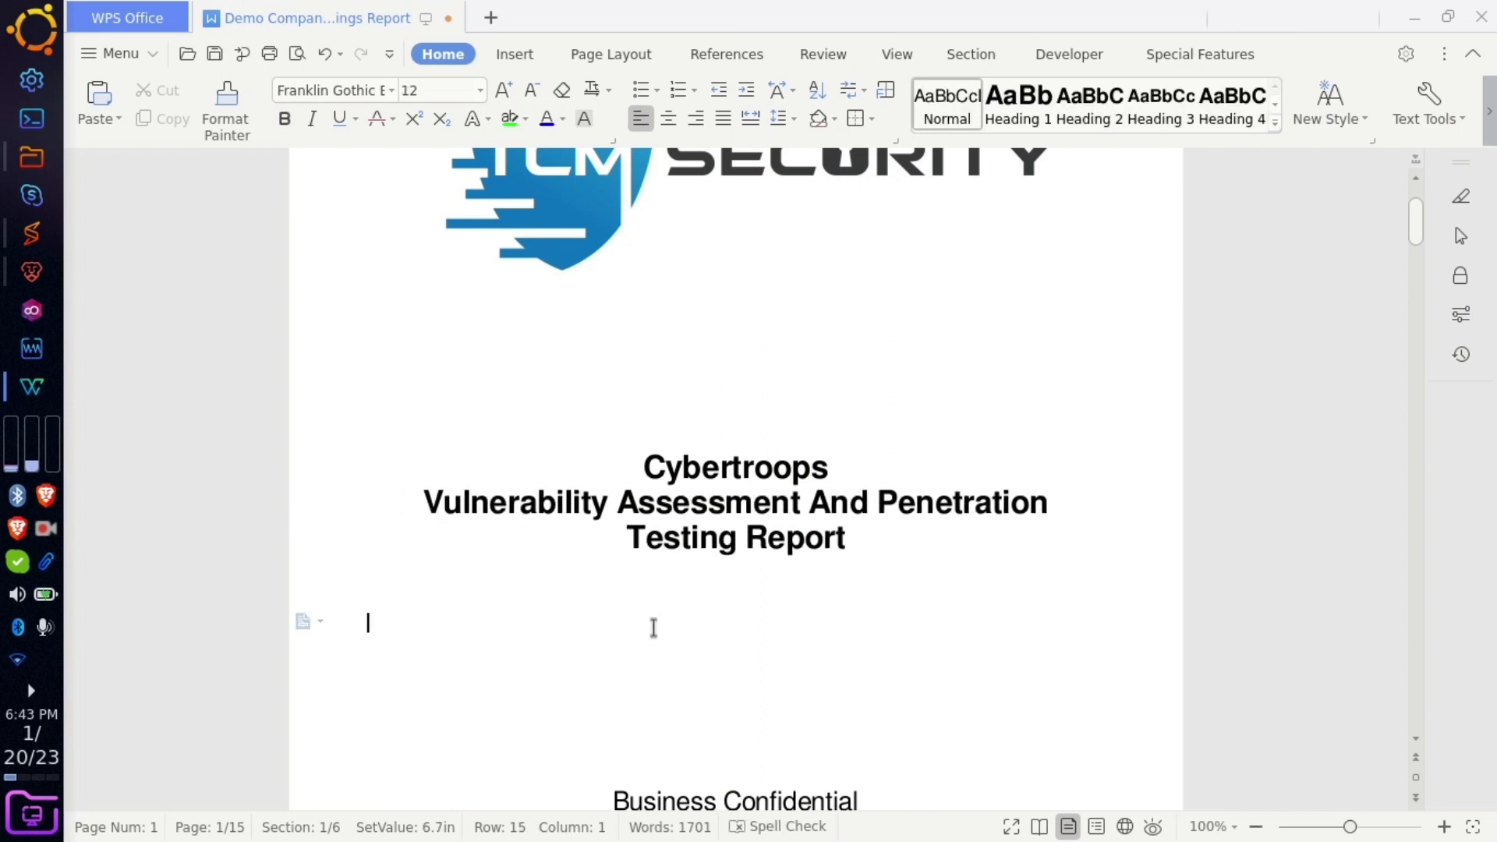
scroll(653, 628, "down", 8)
- Remove the extra blank lines above 'Business Confidential' on the cover
right_click(653, 628)
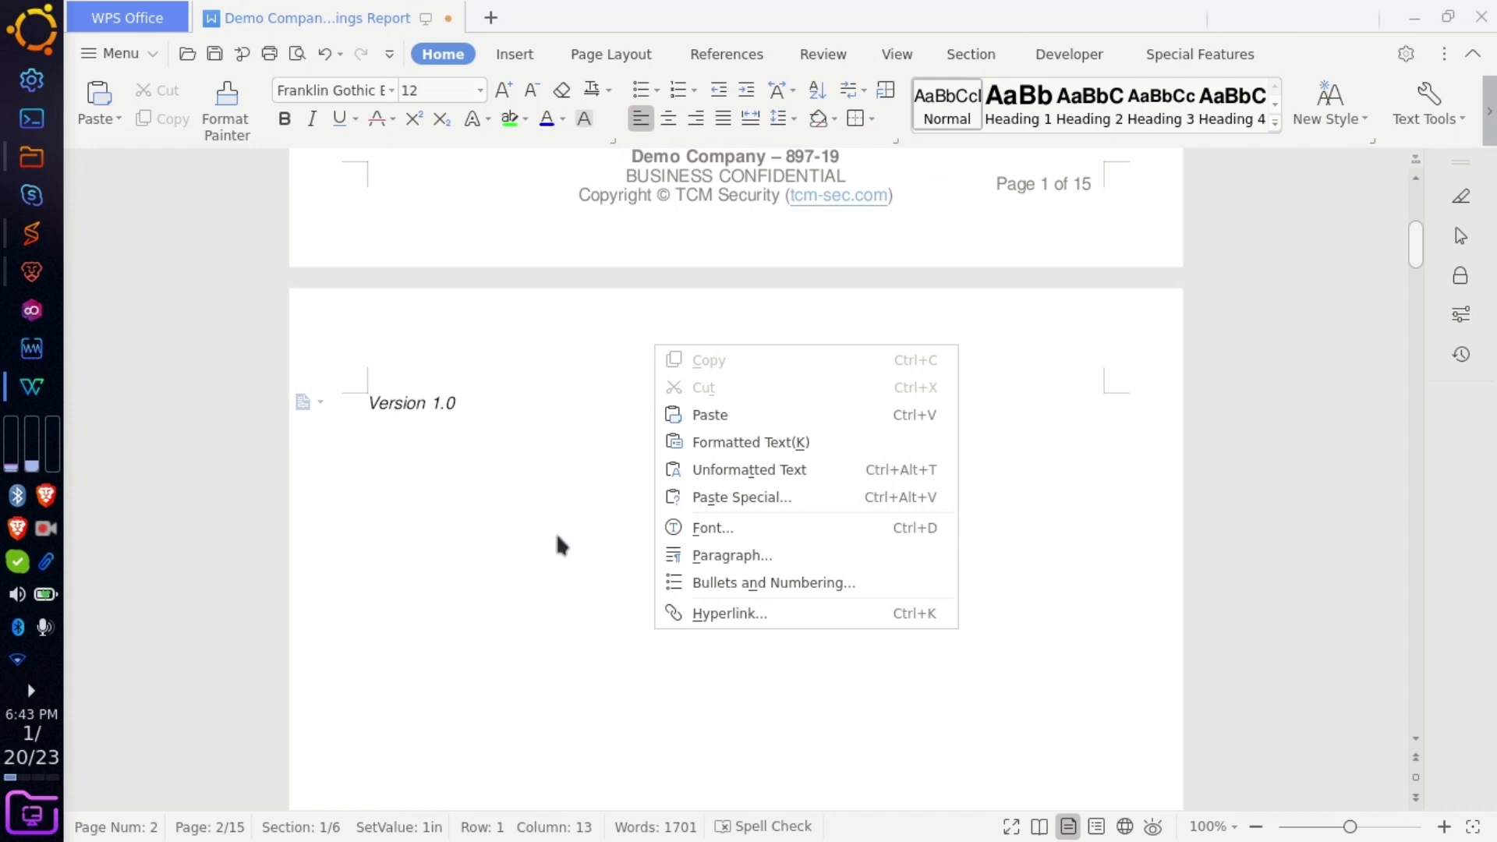
key("Escape")
key("ctrl+Home")
left_click(451, 591)
key("BackSpace")
key("BackSpace")
key("BackSpace")
- Change the cover date's month from May to Jan, keeping the superscript 'th'
mouse_move(416, 694)
left_mouse_down()
mouse_move(467, 694)
mouse_move(414, 694)
mouse_move(444, 694)
left_mouse_up()
left_click(450, 694)
left_click(416, 694)
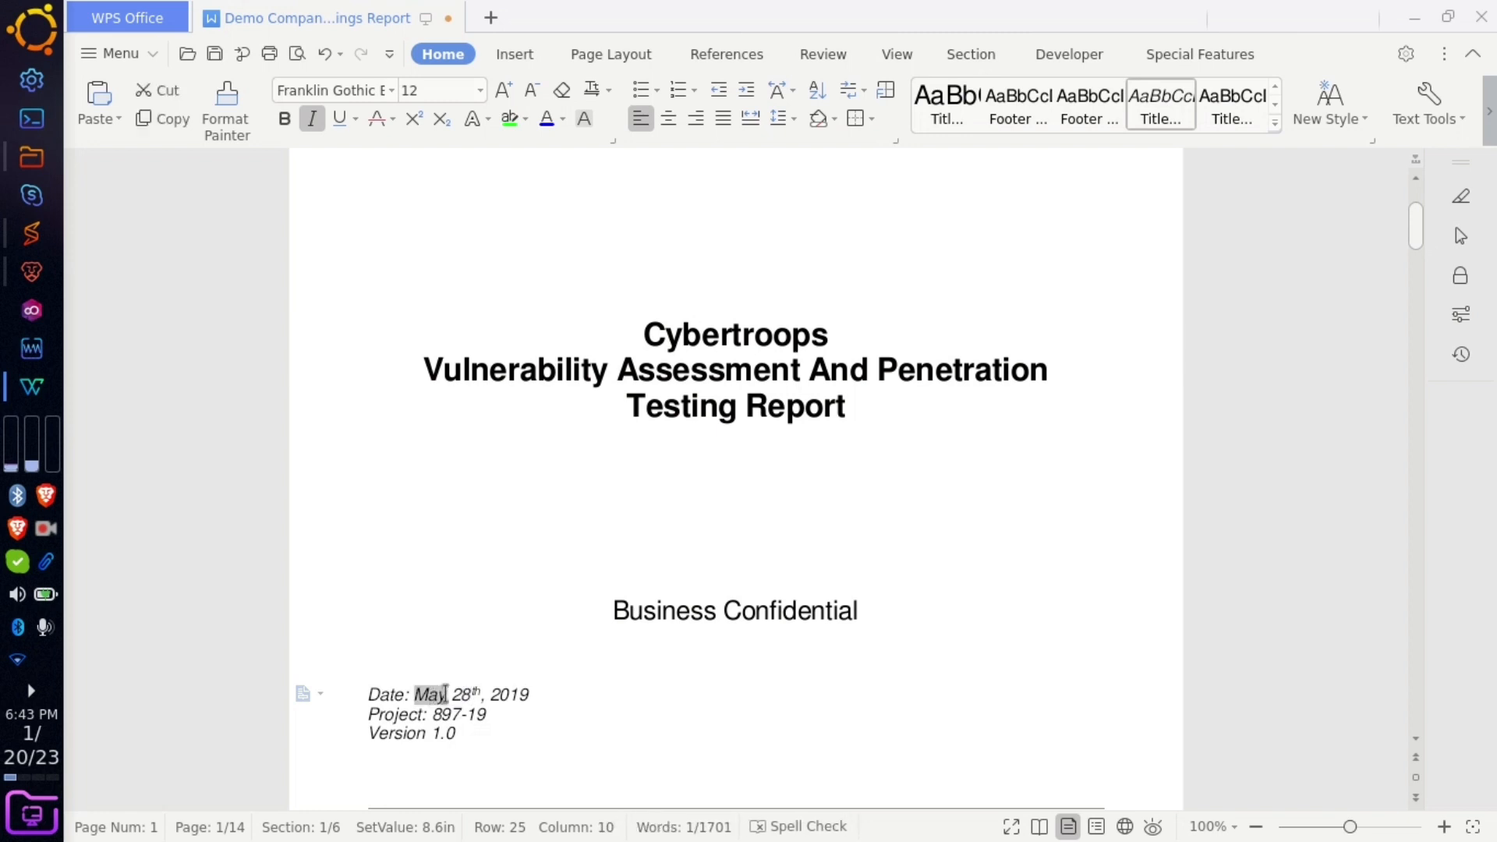
type("Jan")
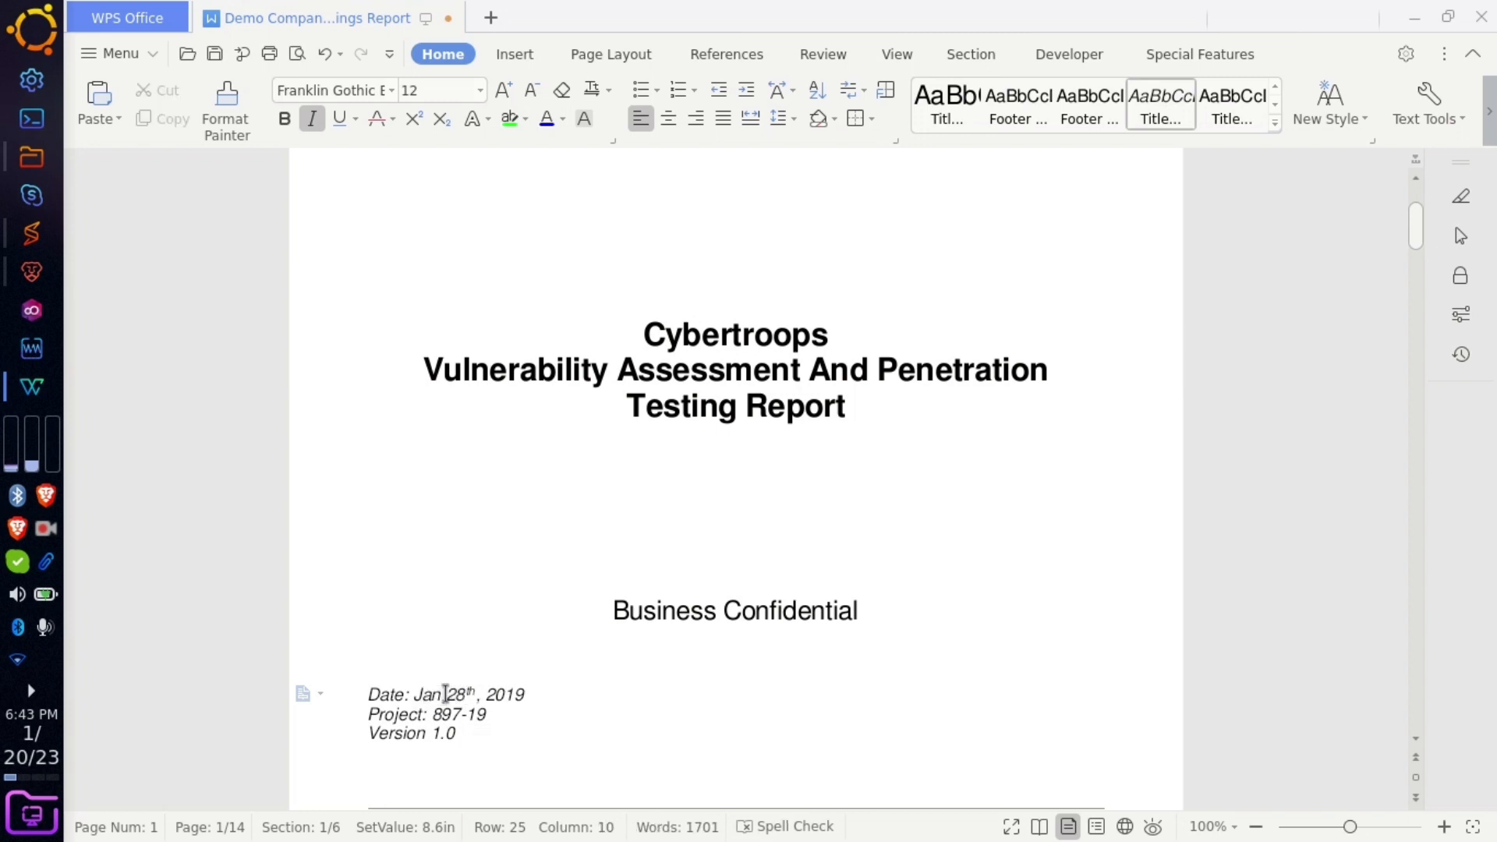
left_click(470, 689)
key("BackSpace")
type("t")
key("ctrl+z")
key("ctrl+z")
- Change the date's day to 20 and year to 2023
left_click(467, 695)
key("BackSpace")
type("0")
left_click(549, 695)
key("BackSpace")
key("BackSpace")
type("23")
left_click(510, 726)
- Replace the project number 897-19 with 'cybertroops.in'
left_click(510, 718)
key("BackSpace")
key("BackSpace")
key("BackSpace")
key("BackSpace")
key("BackSpace")
key("BackSpace")
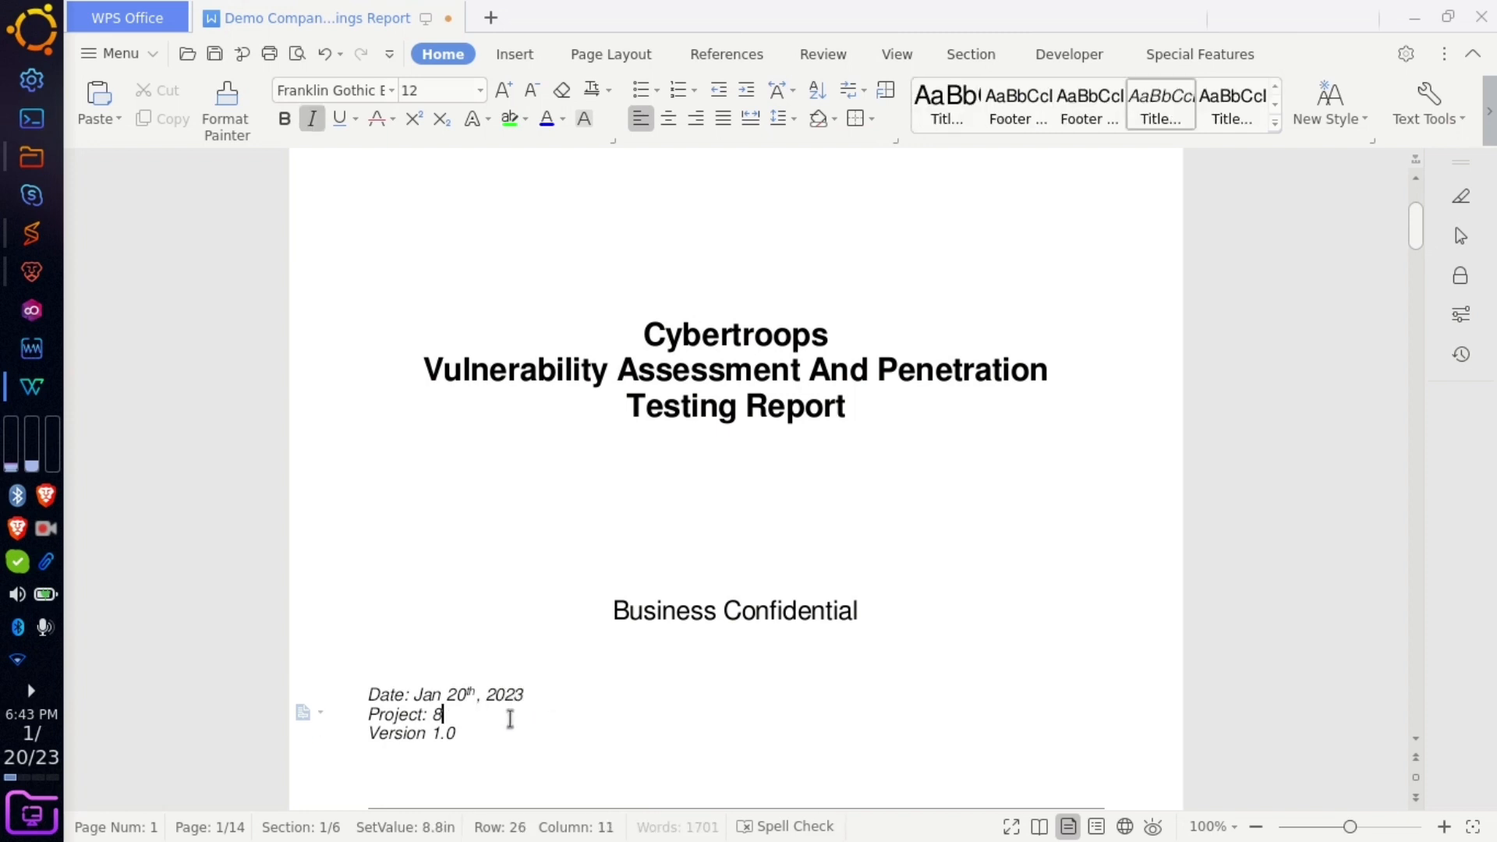
type("cybertroops.")
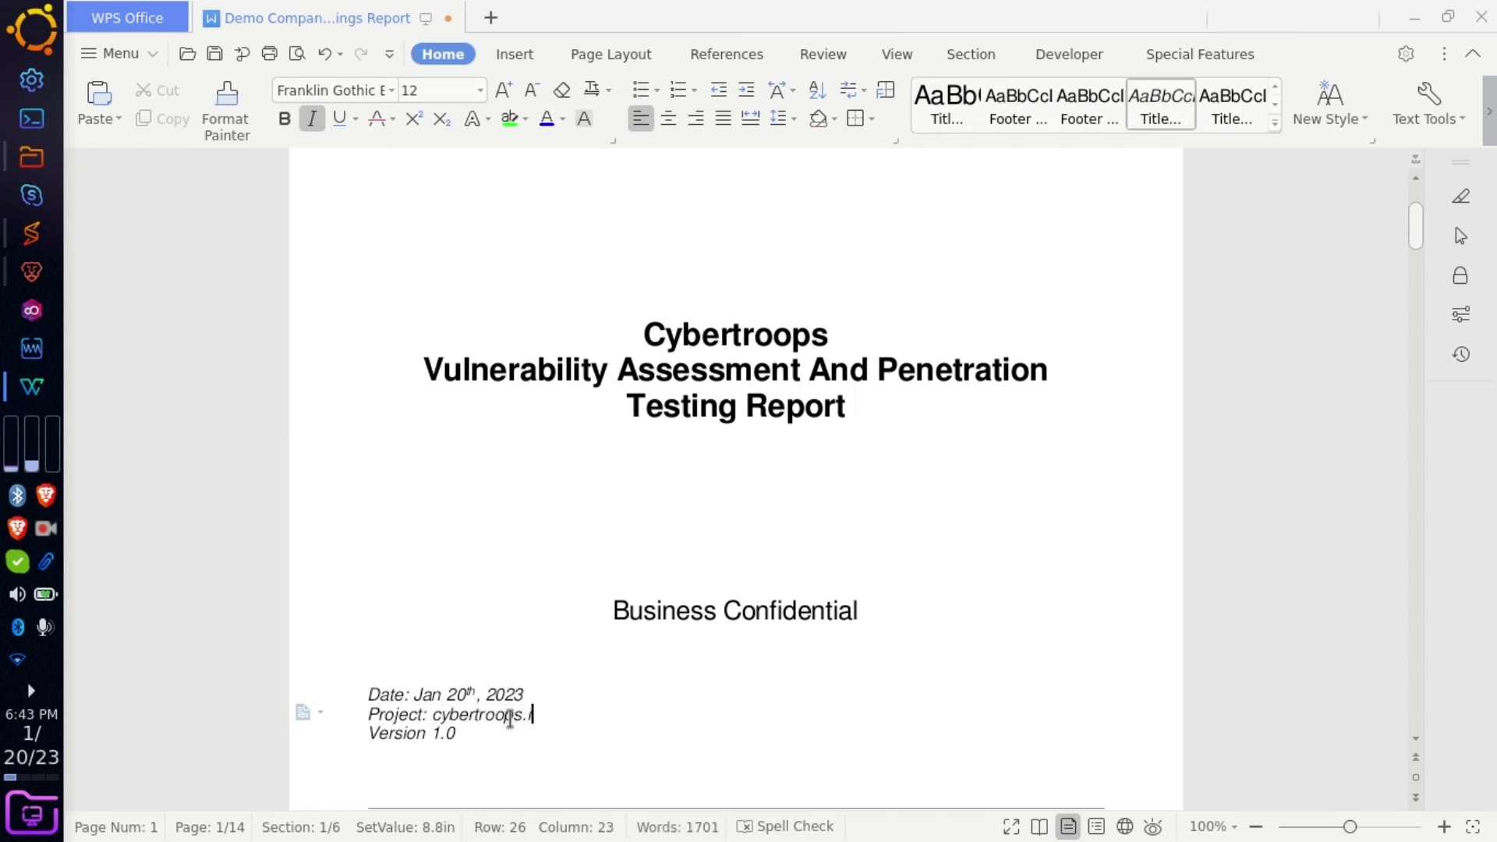
type("in")
left_click_drag(538, 717, 450, 717)
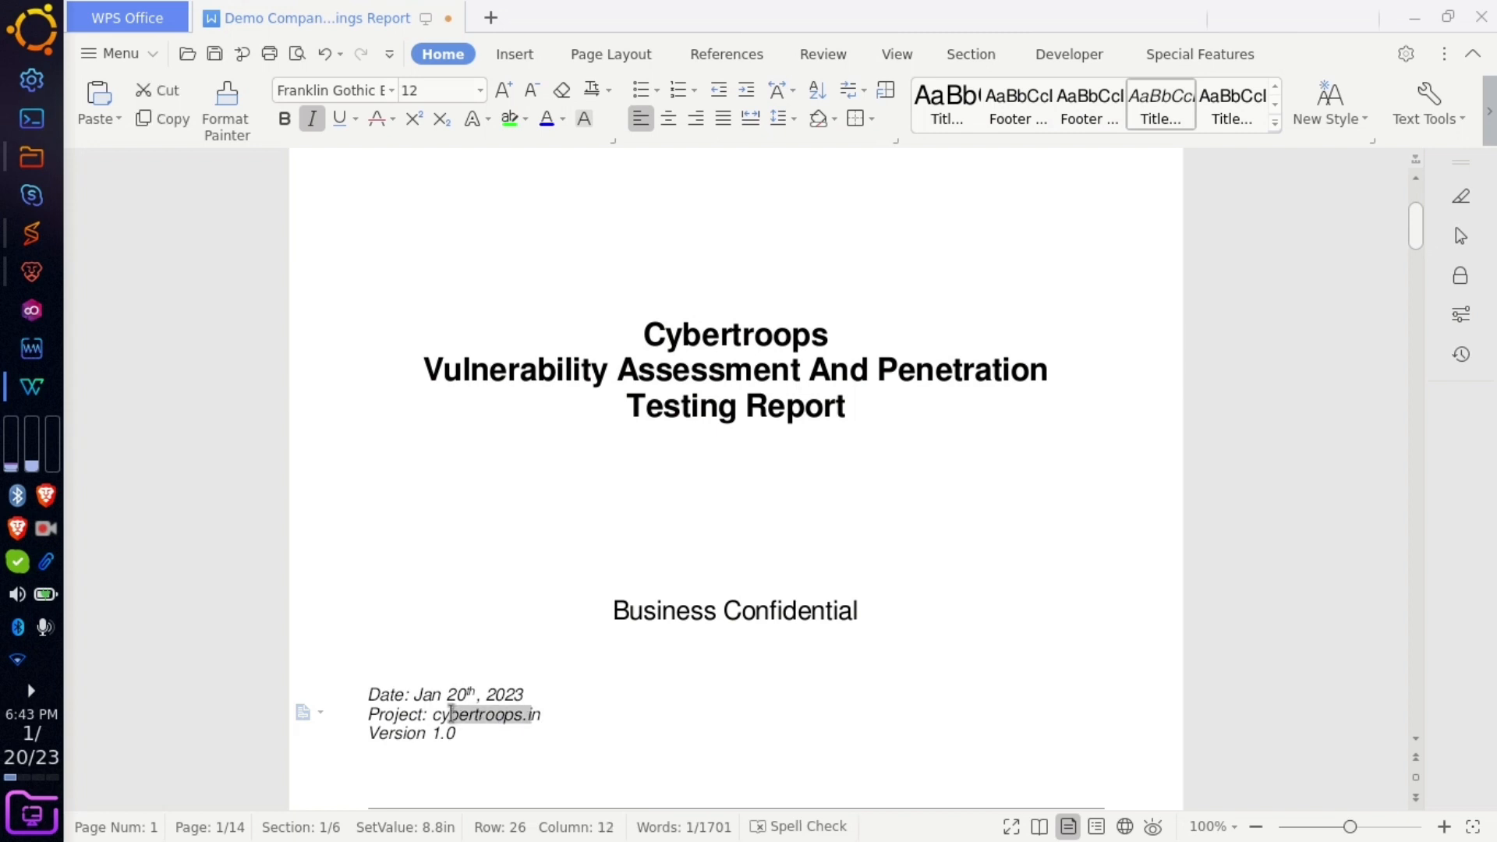
left_click(460, 715)
- Edit the Version 1.0 number, deleting its final 0
left_click(470, 729)
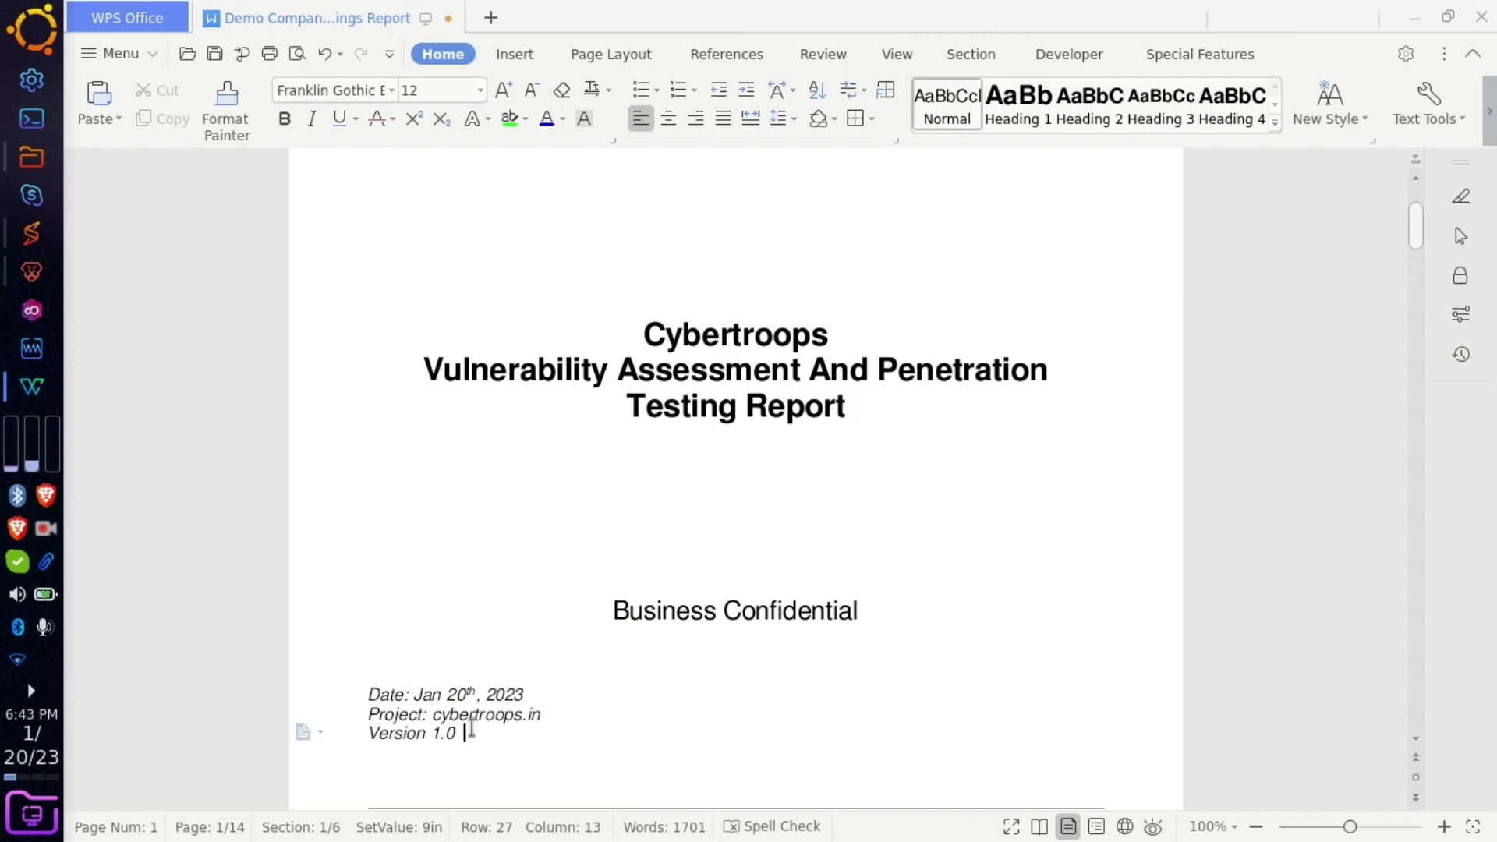
double_click(467, 731)
left_click(451, 738)
left_click(459, 736)
key("BackSpace")
key("BackSpace")
- Scroll through the table of contents and click among its entries, including Assessment Overview
type("0")
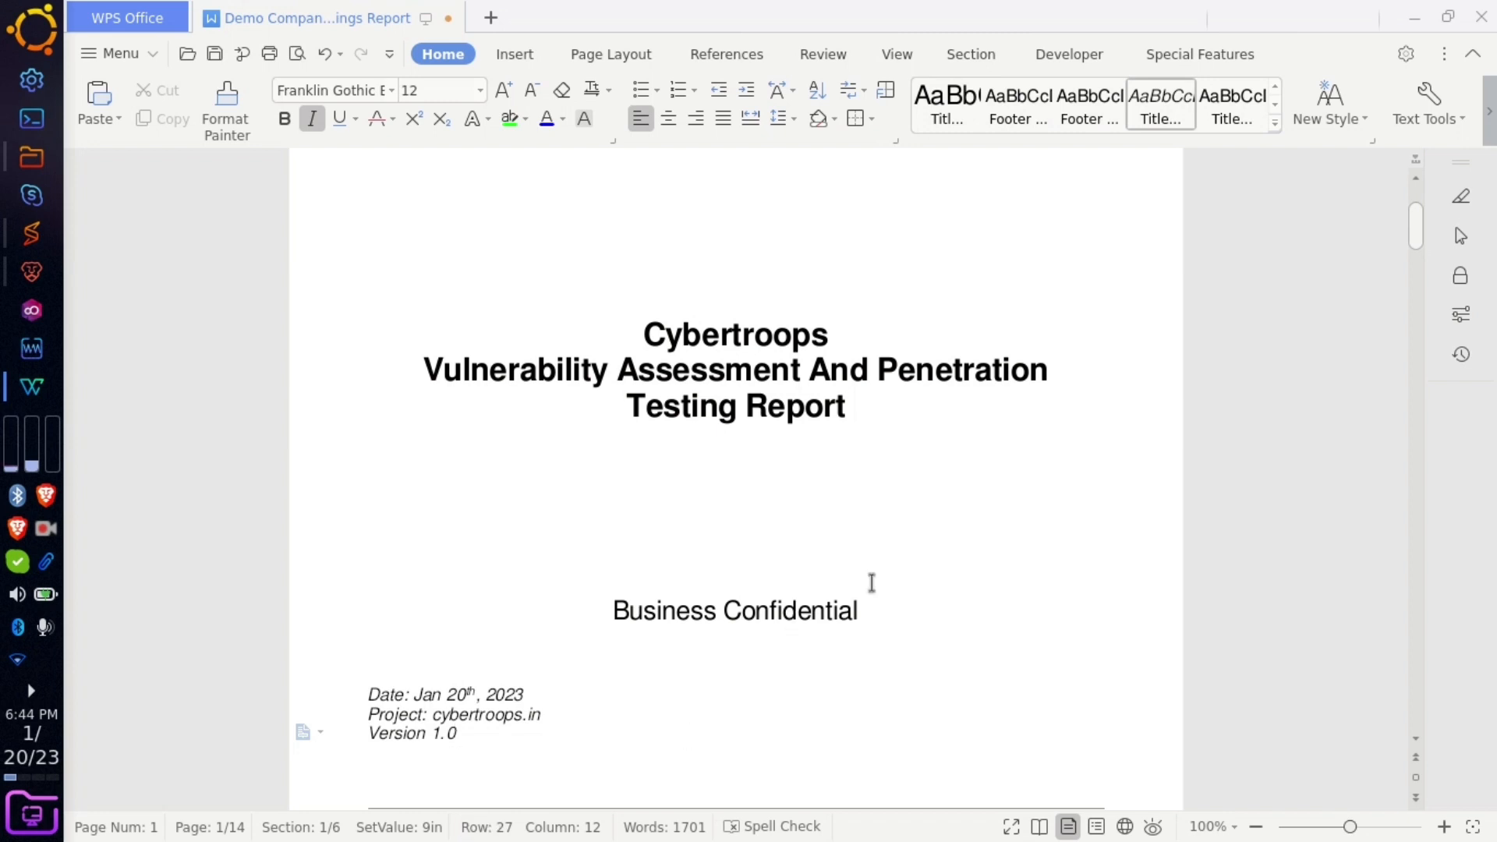
scroll(792, 620, "down", 6)
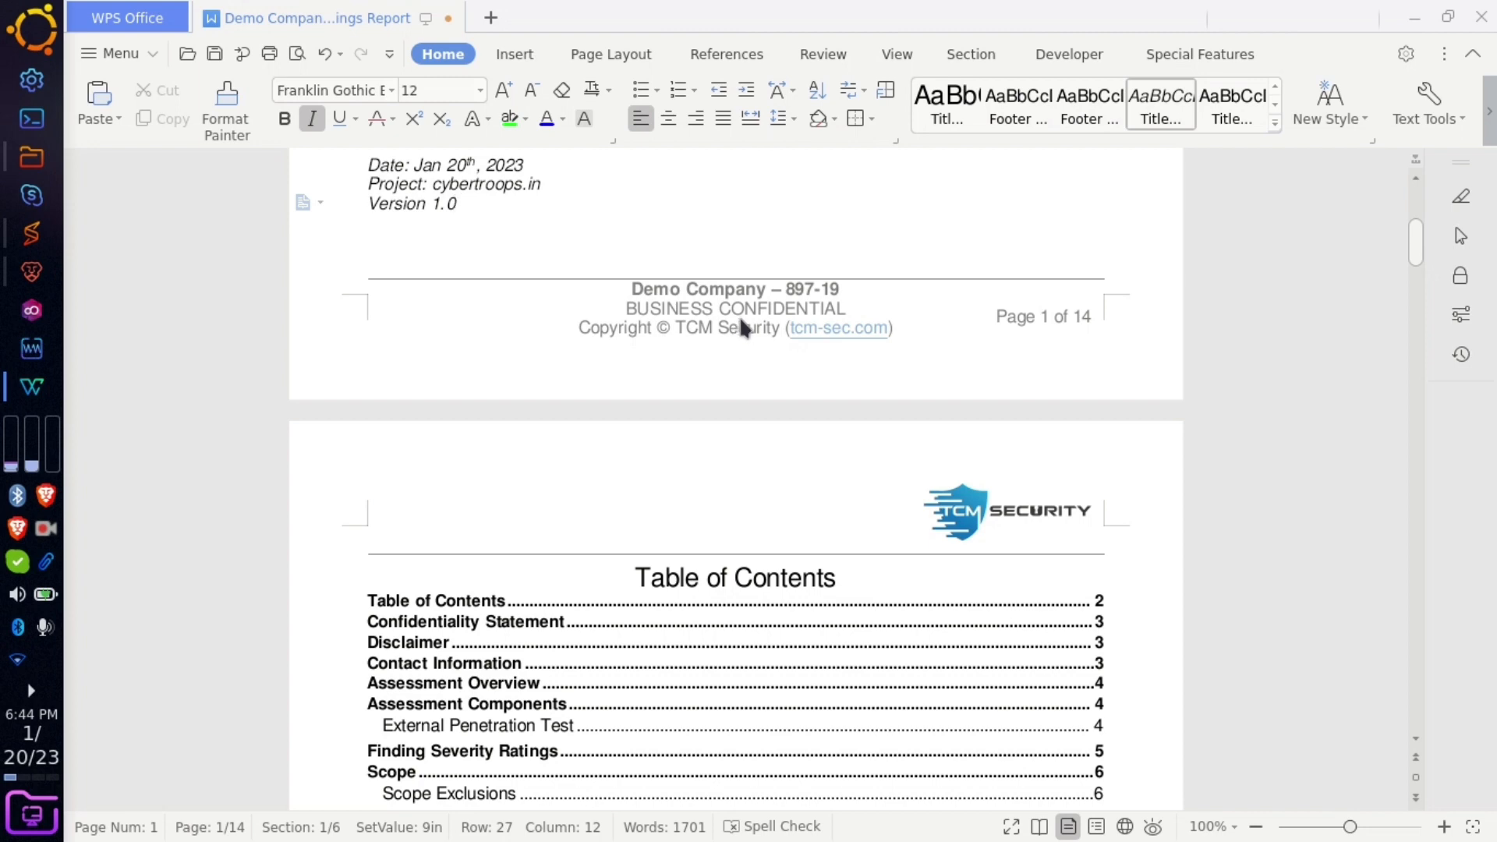
scroll(764, 522, "down", 4)
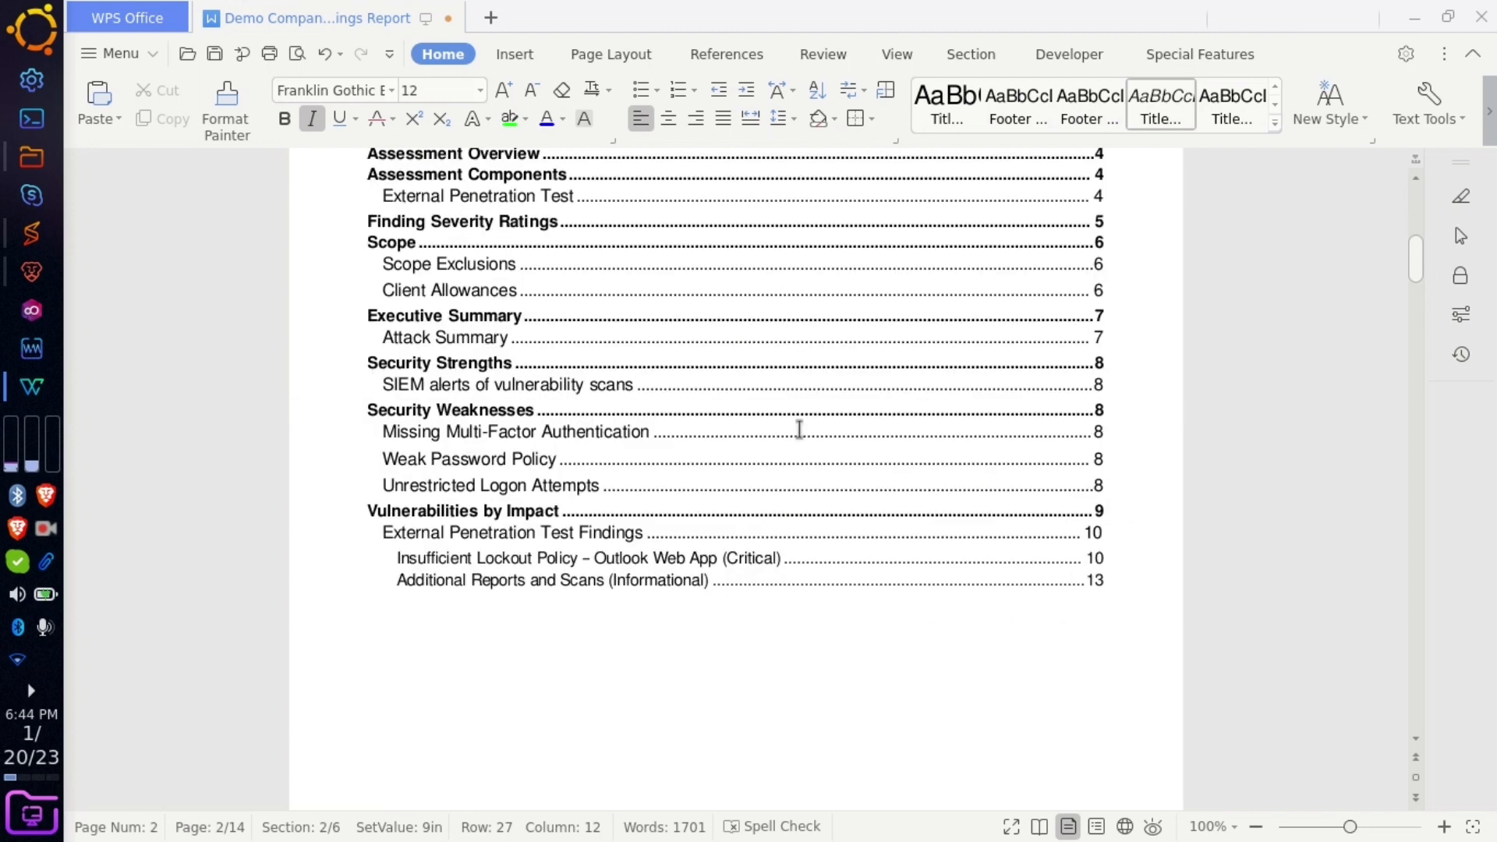
scroll(794, 429, "up", 3)
left_click(1099, 470)
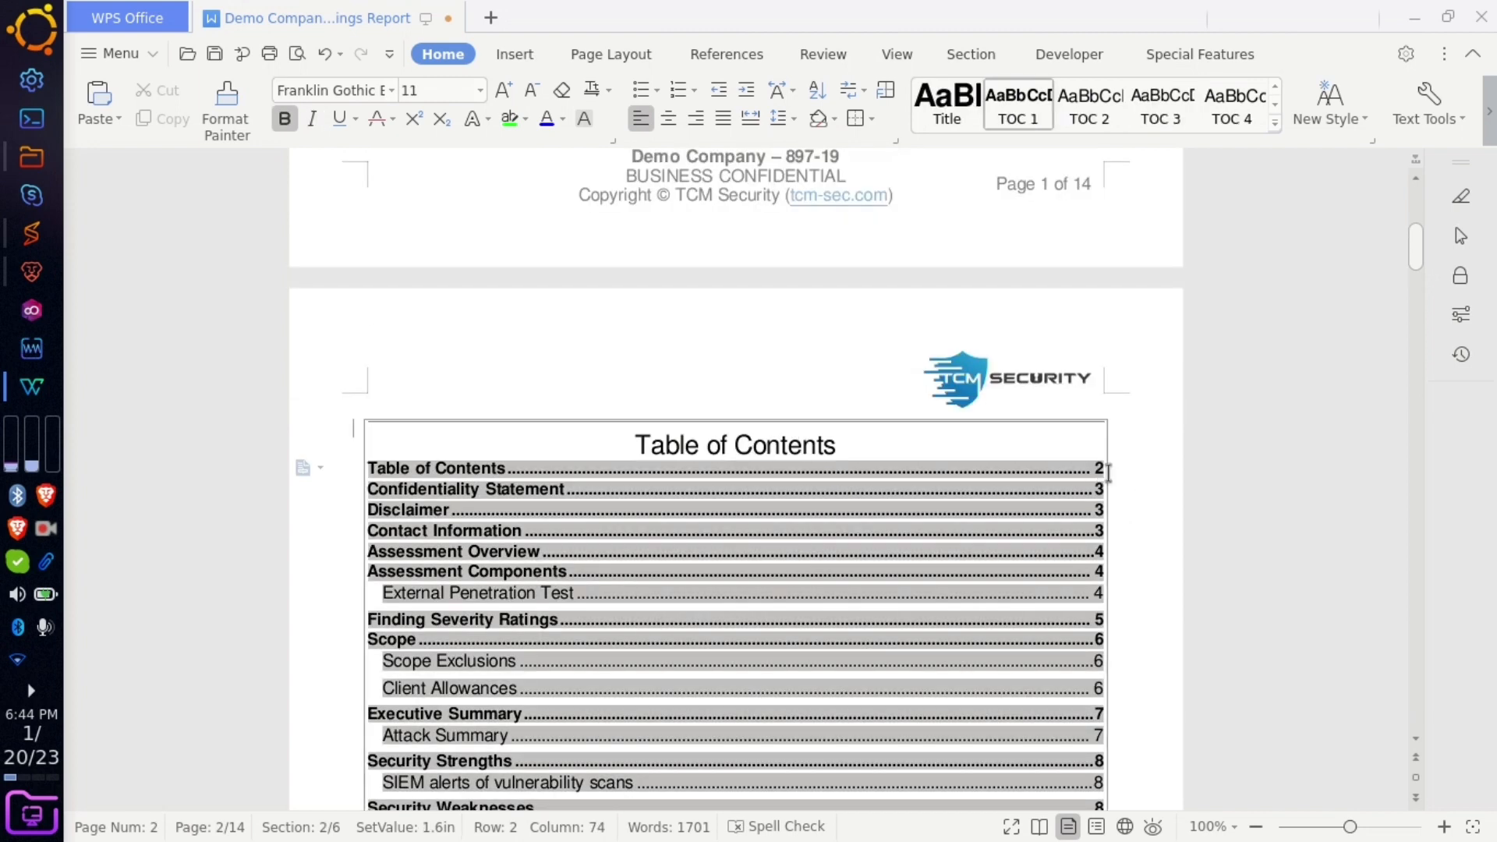
left_click(1059, 482)
left_click(1159, 507)
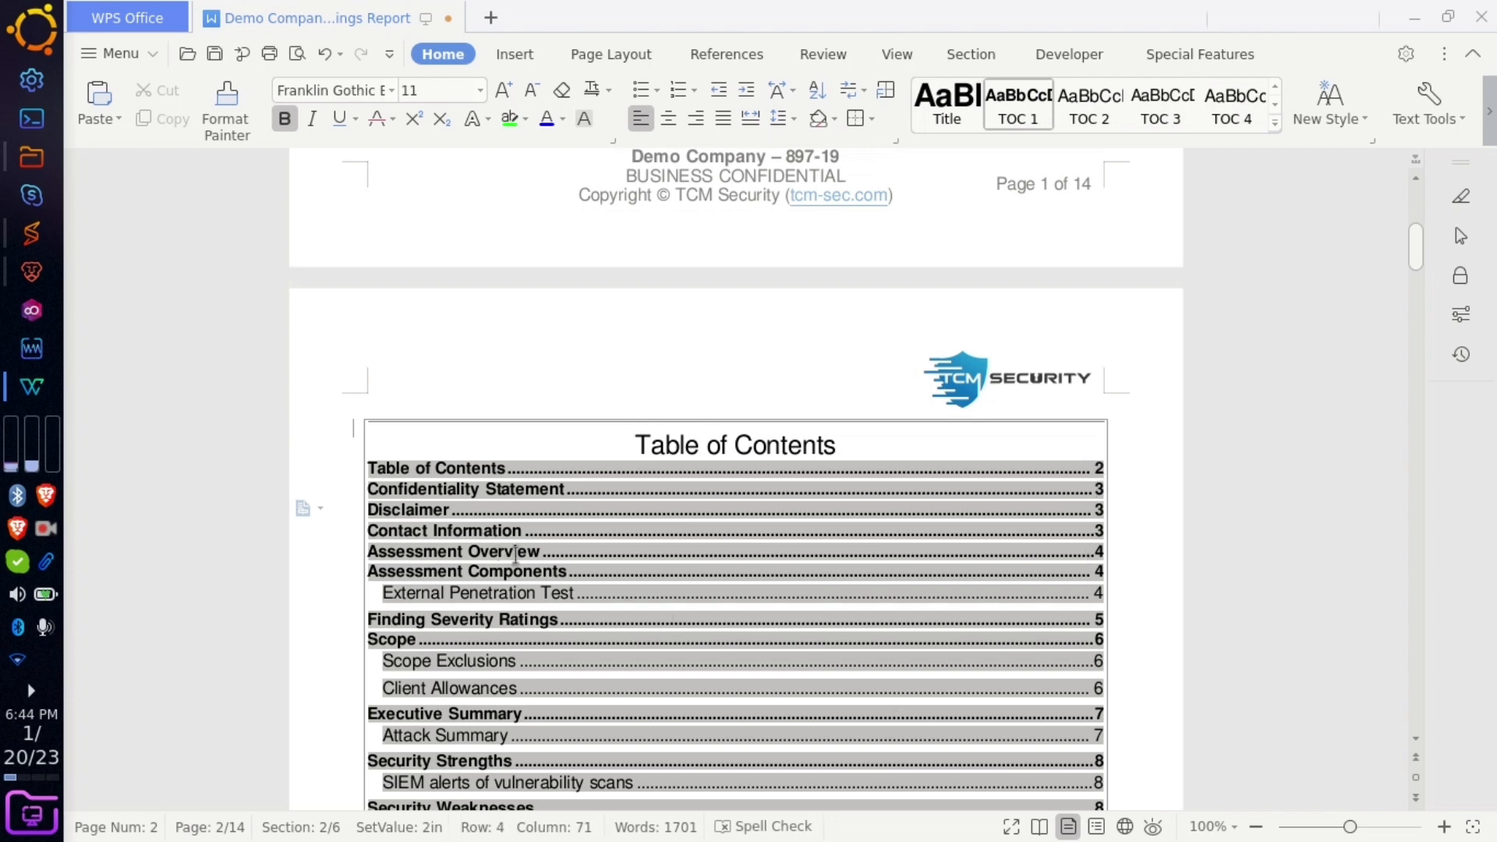
left_click_drag(519, 556, 390, 555)
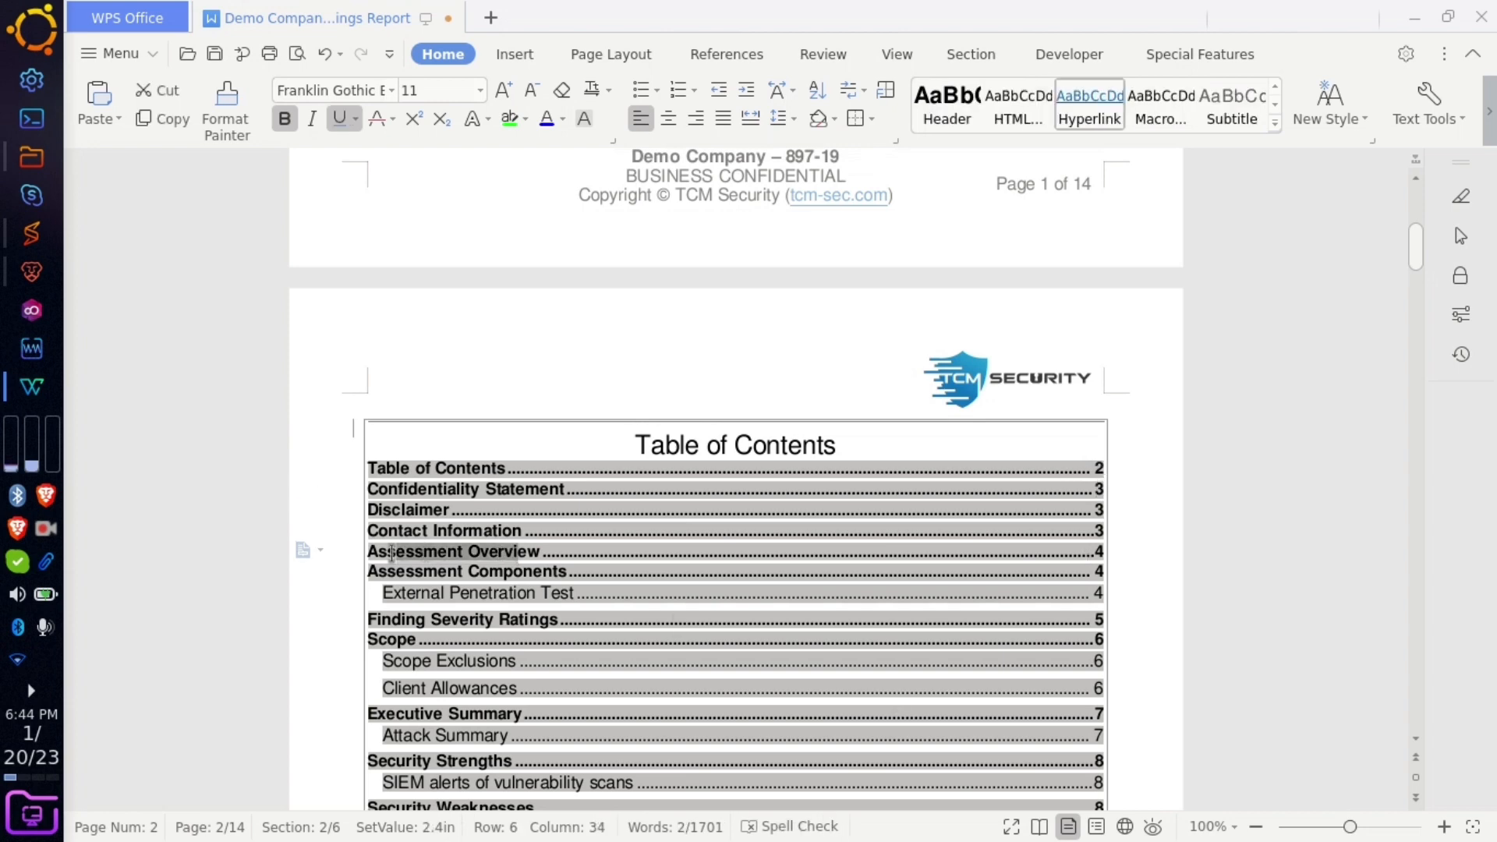
left_click(1132, 484)
left_click(1089, 304)
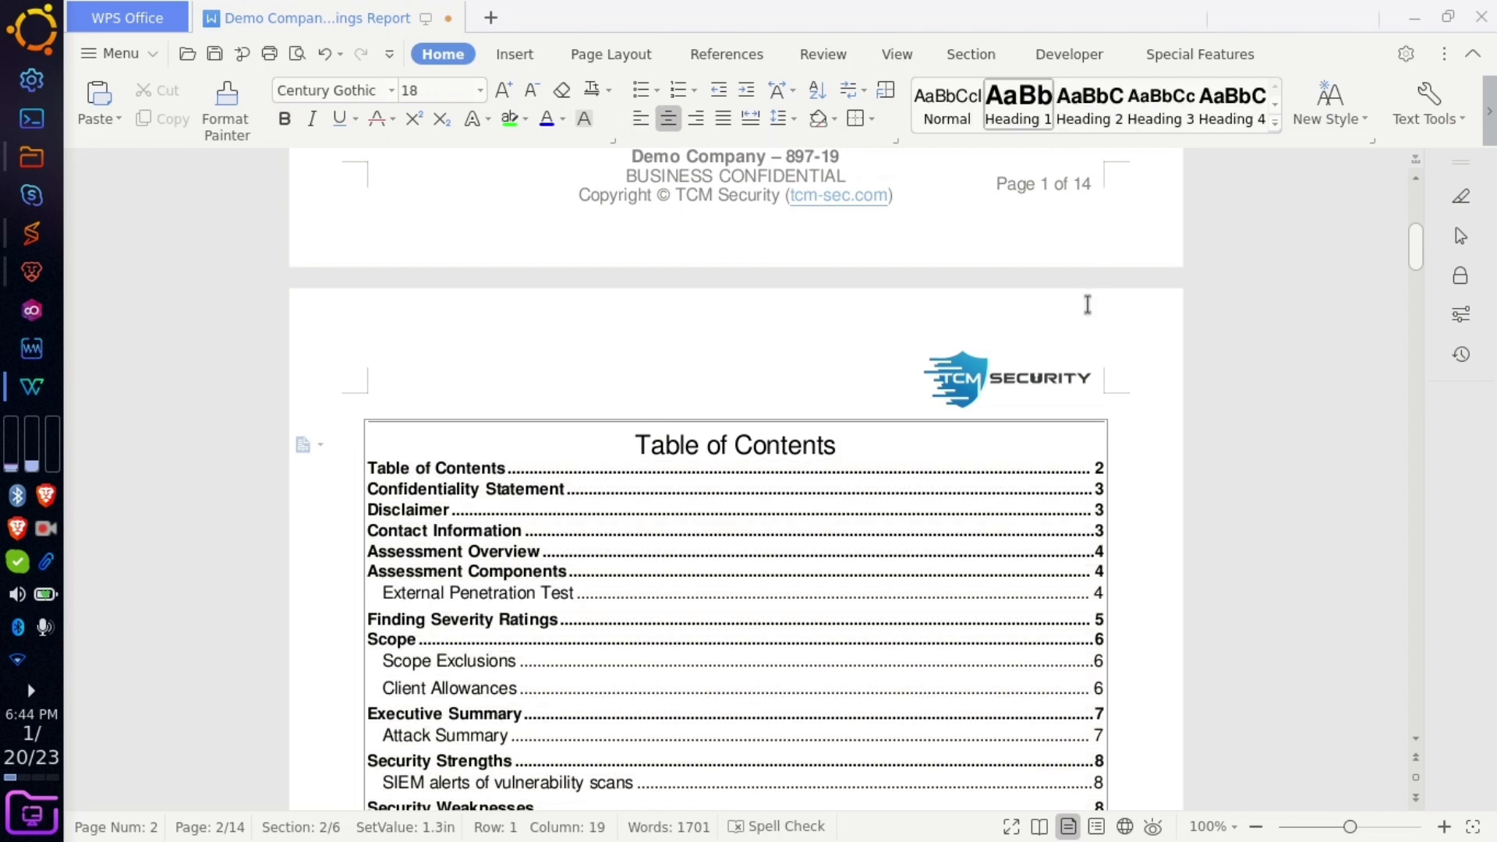
- Place the caret in the Confidentiality Statement text at the word auditors
scroll(1154, 583, "down", 15)
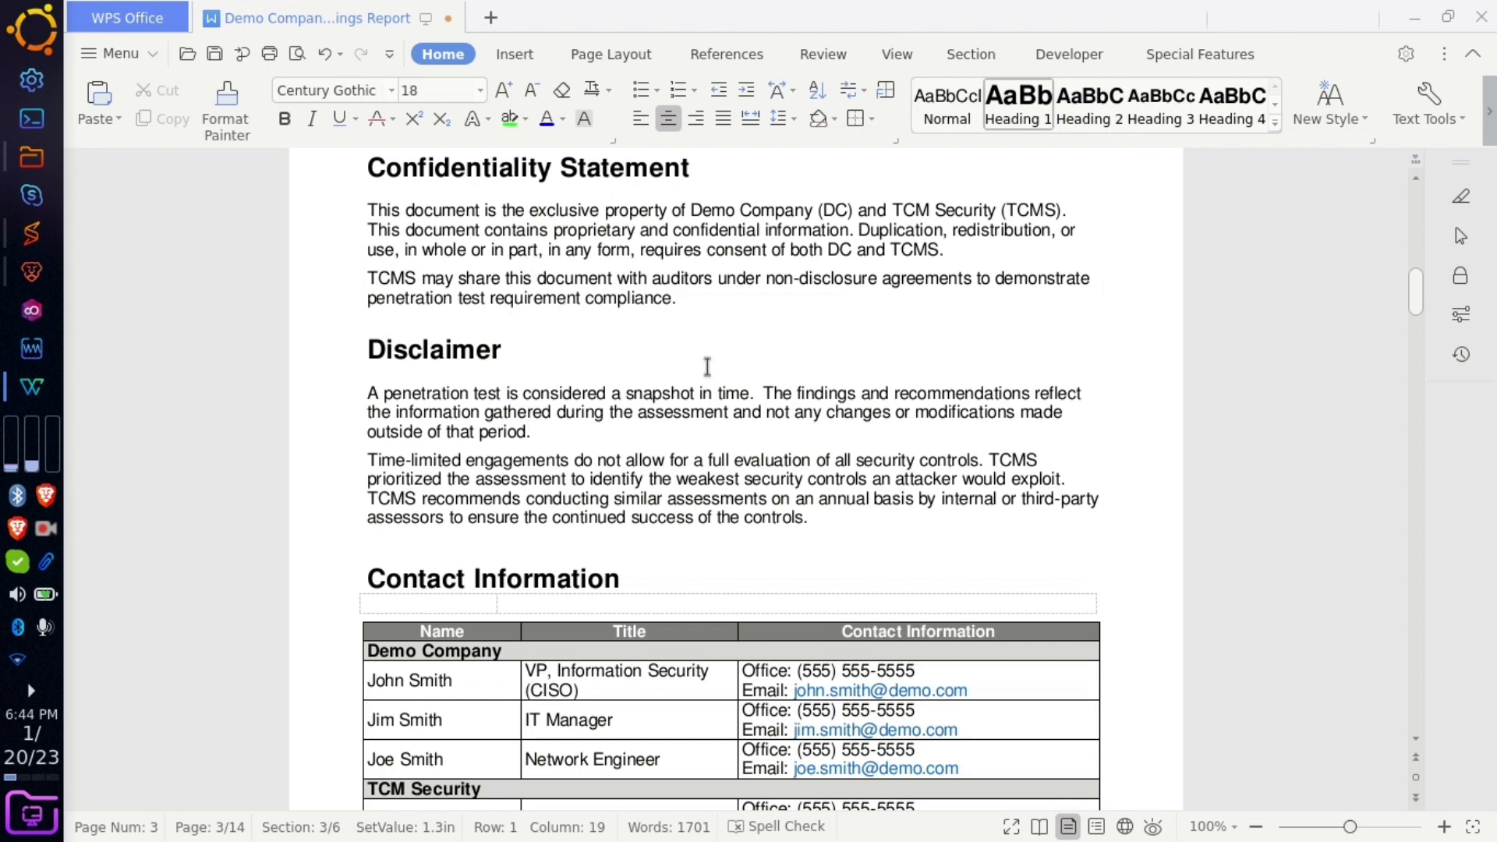
scroll(704, 363, "up", 3)
left_click(560, 538)
left_click(662, 544)
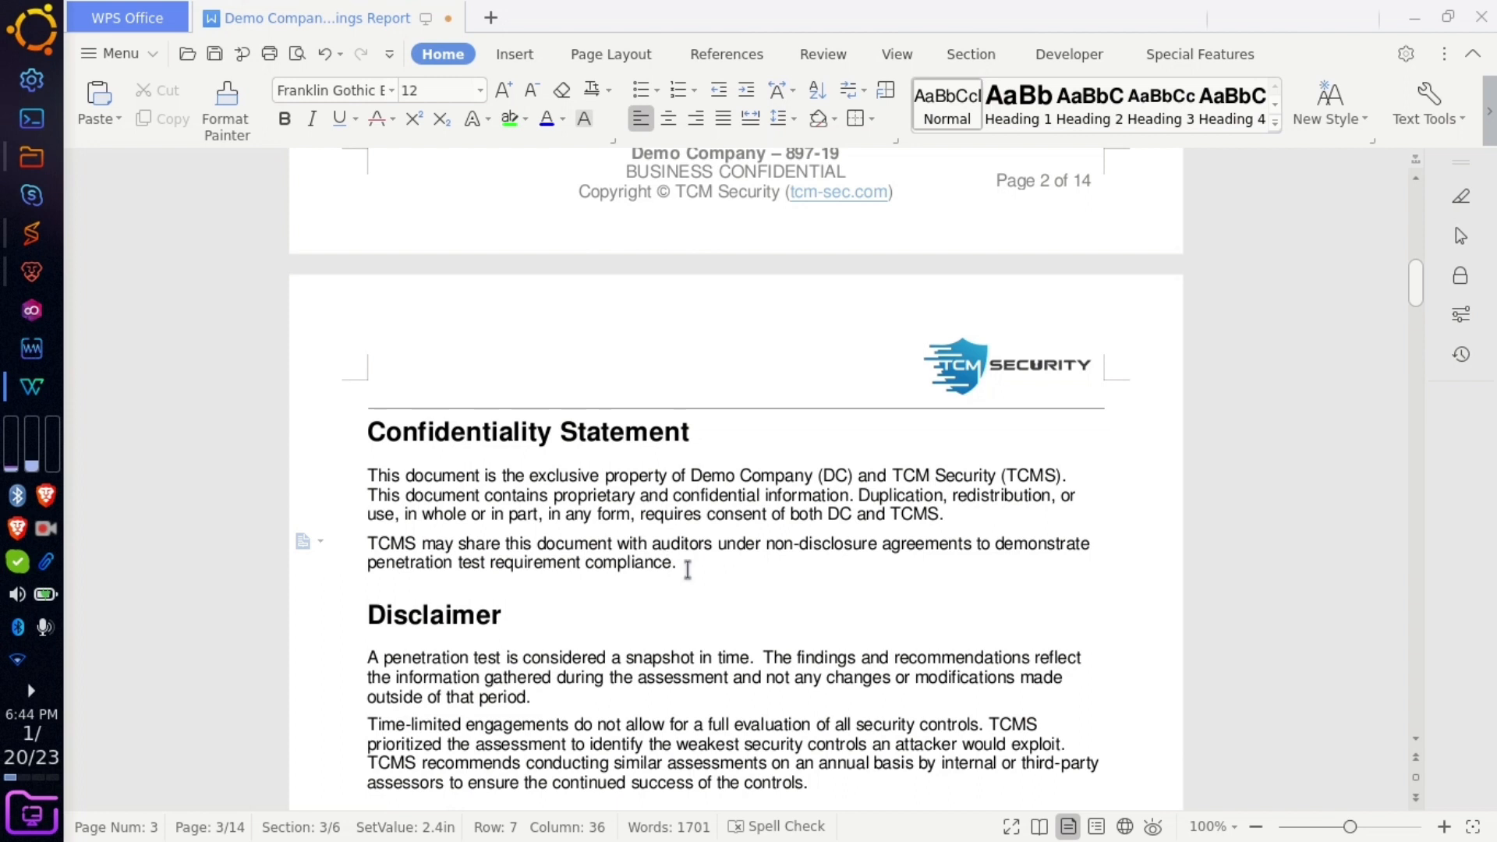
- Replace Demo Company with Cybertroops, fixing the missing space and stray bracket
left_click(688, 569)
left_click_drag(684, 475, 850, 466)
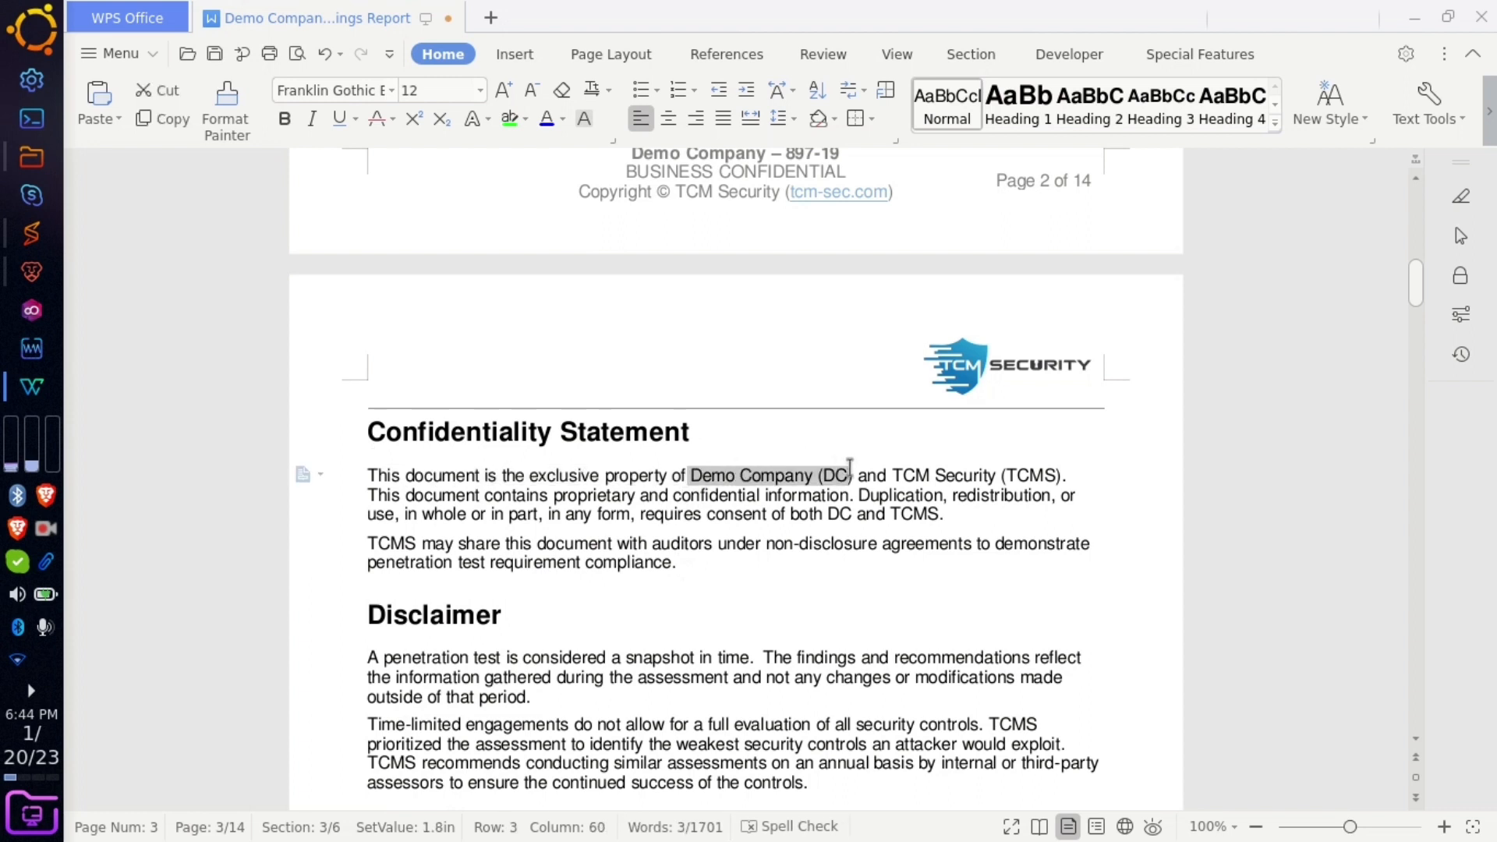
type("C")
type("ybertroops")
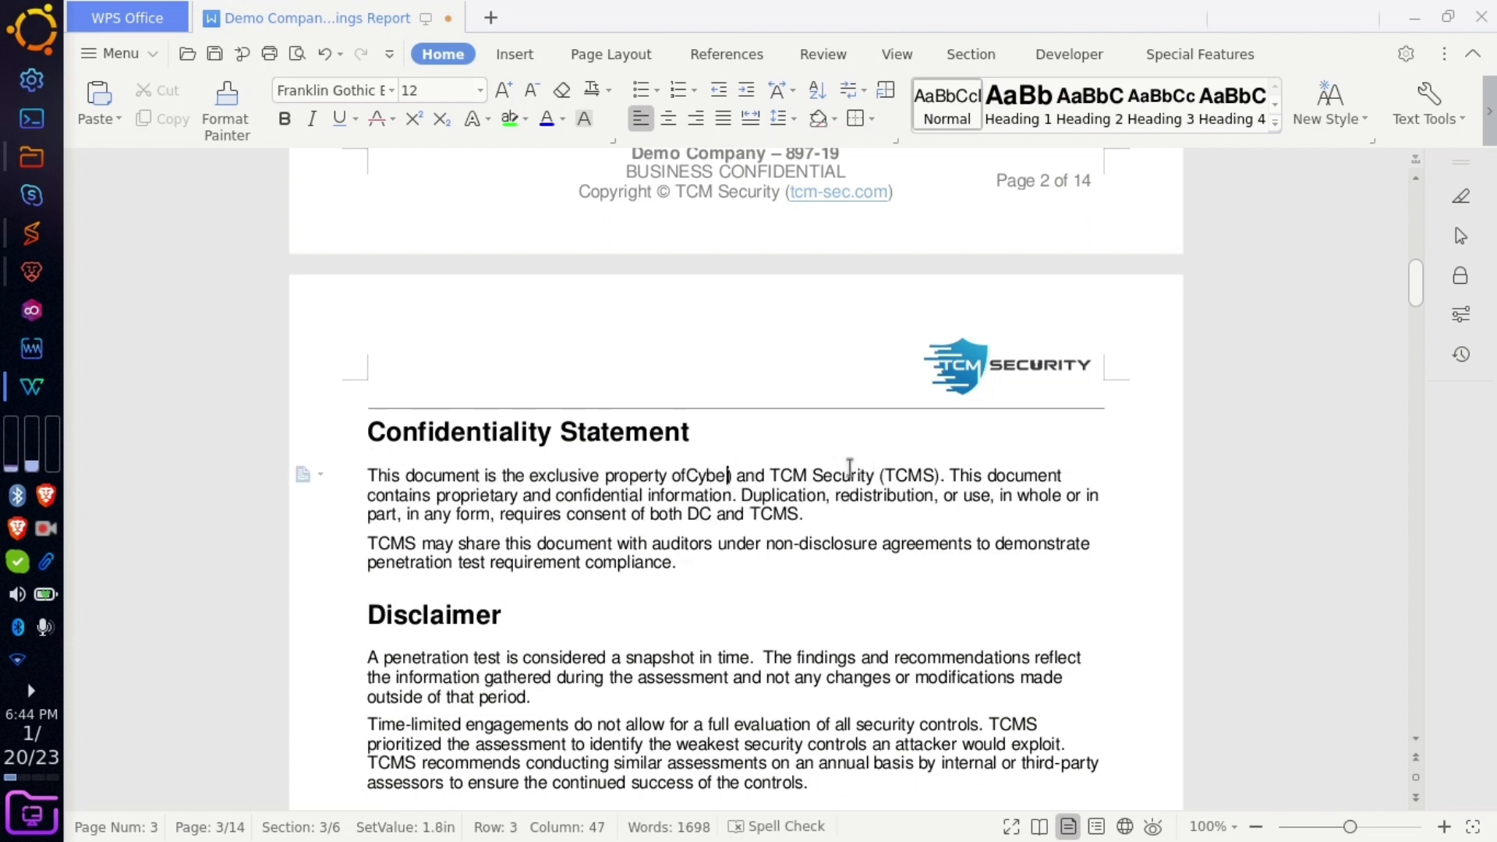
left_click(687, 474)
key("Right")
key("Right")
key("Right")
key("Right")
key("Right")
key("Right")
key("Right")
key("Right")
key("Right")
key("Right")
key("Right")
key("BackSpace")
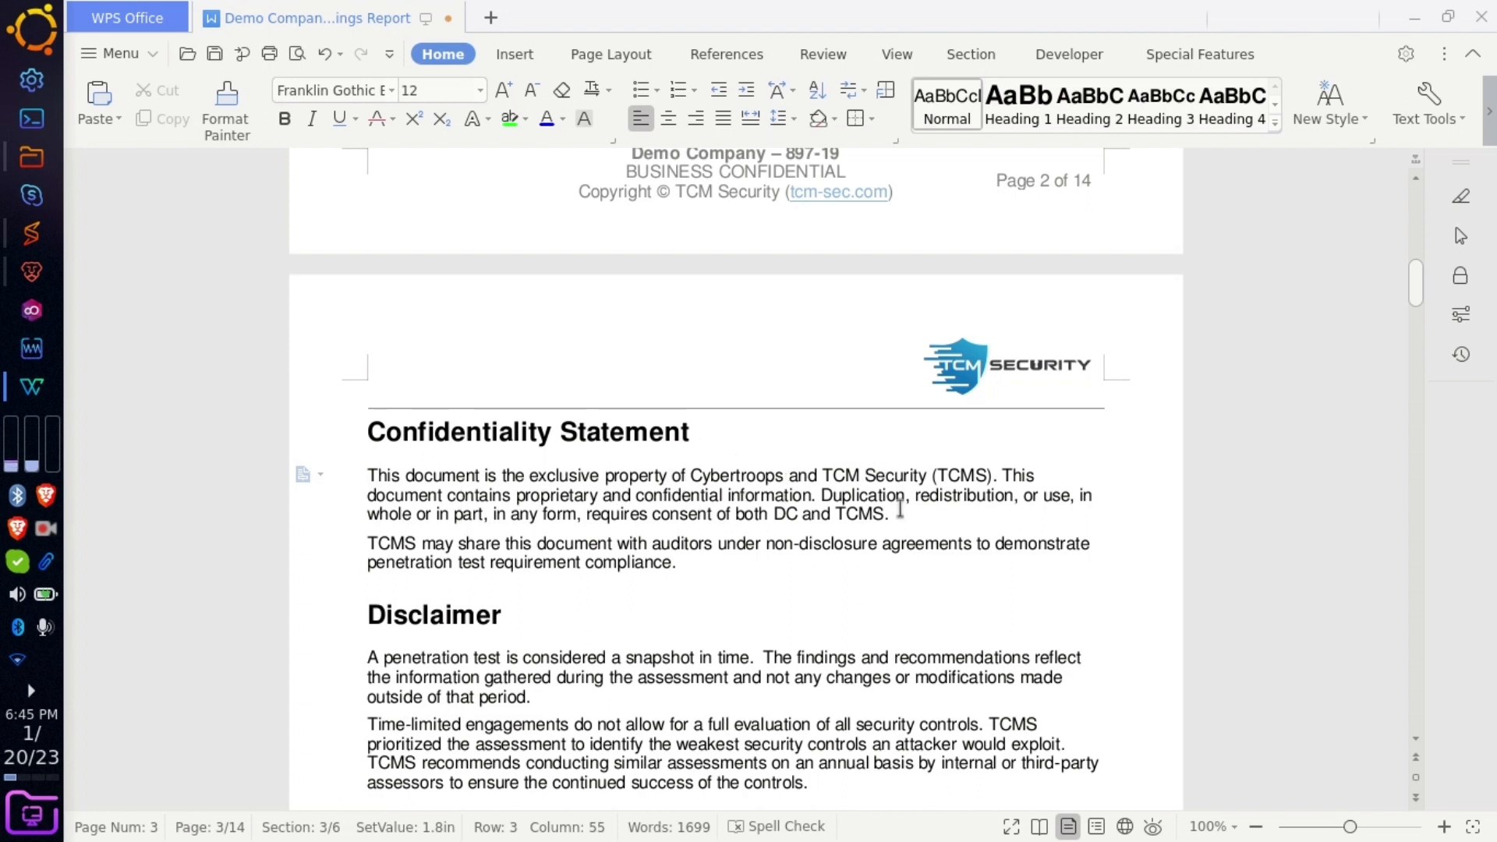
- Change DC to Cybertroops in the consent sentence, giving 'consent of both Cybertroops and TCMS'
double_click(787, 516)
type("Cybertroops")
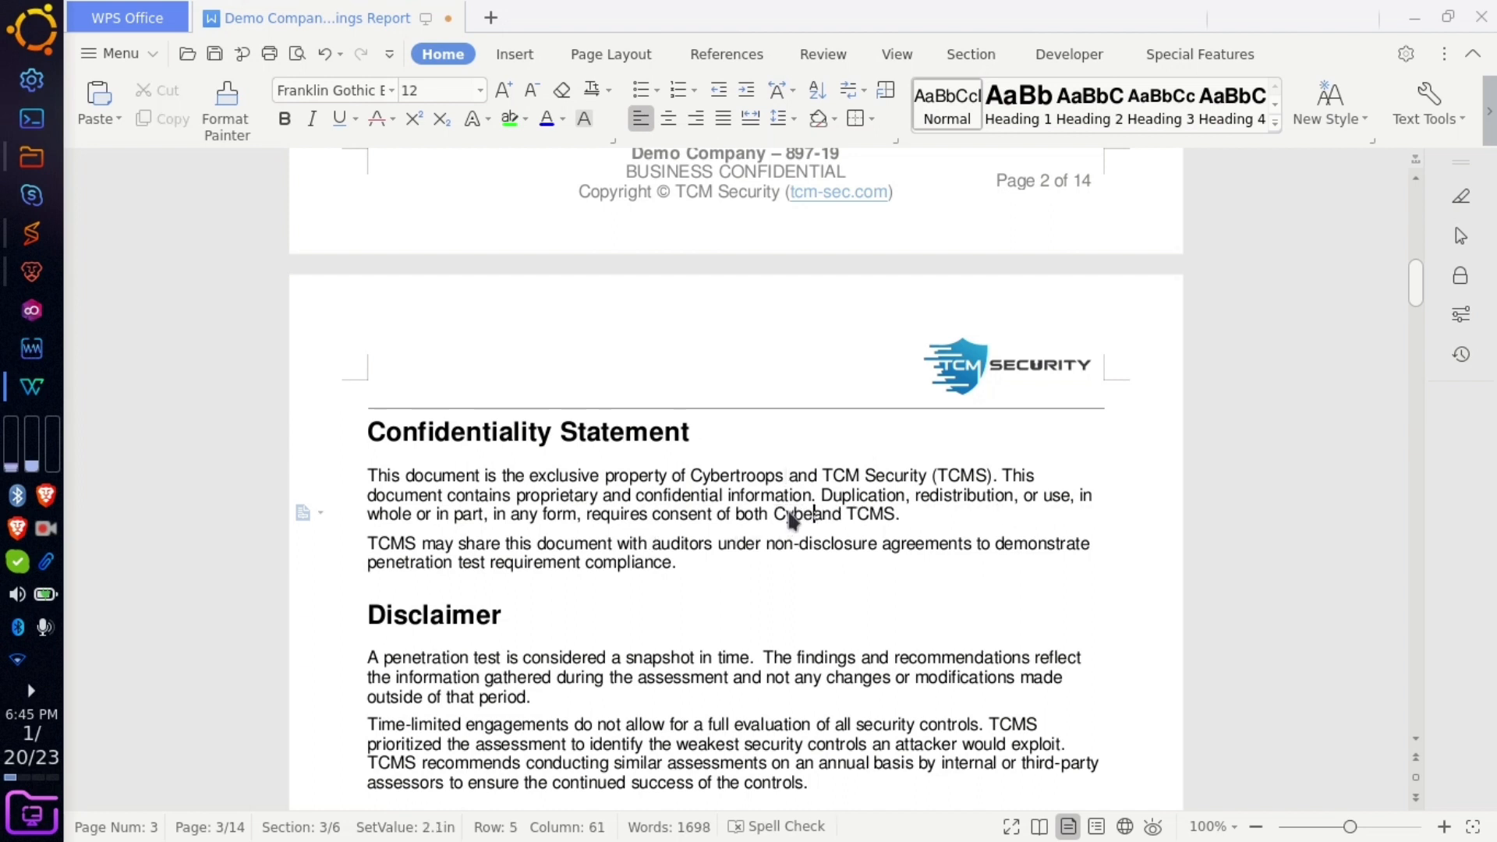
left_click(742, 578)
left_click(689, 558)
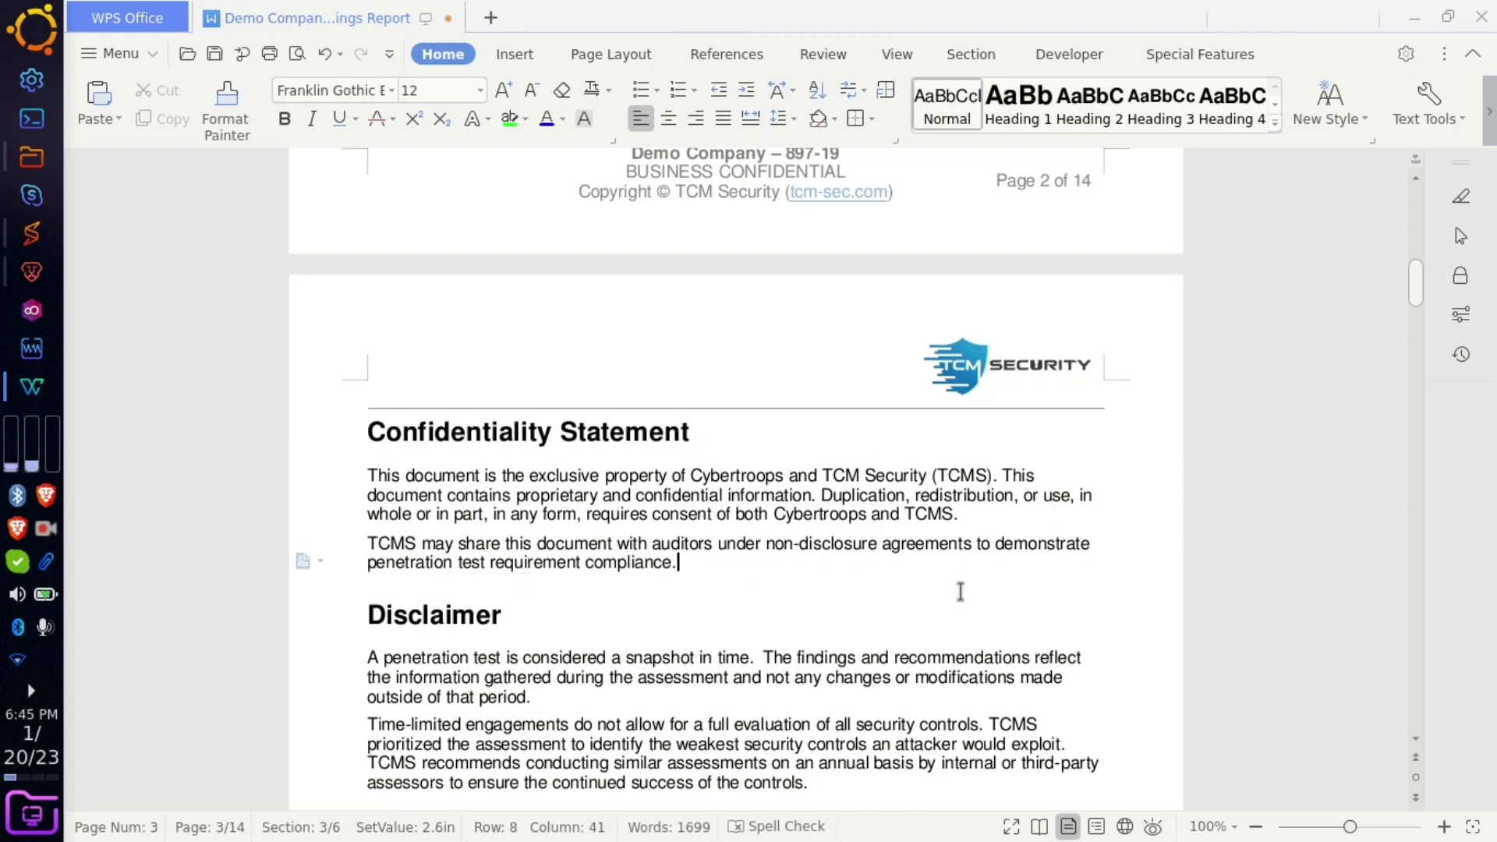
scroll(839, 661, "up", 8)
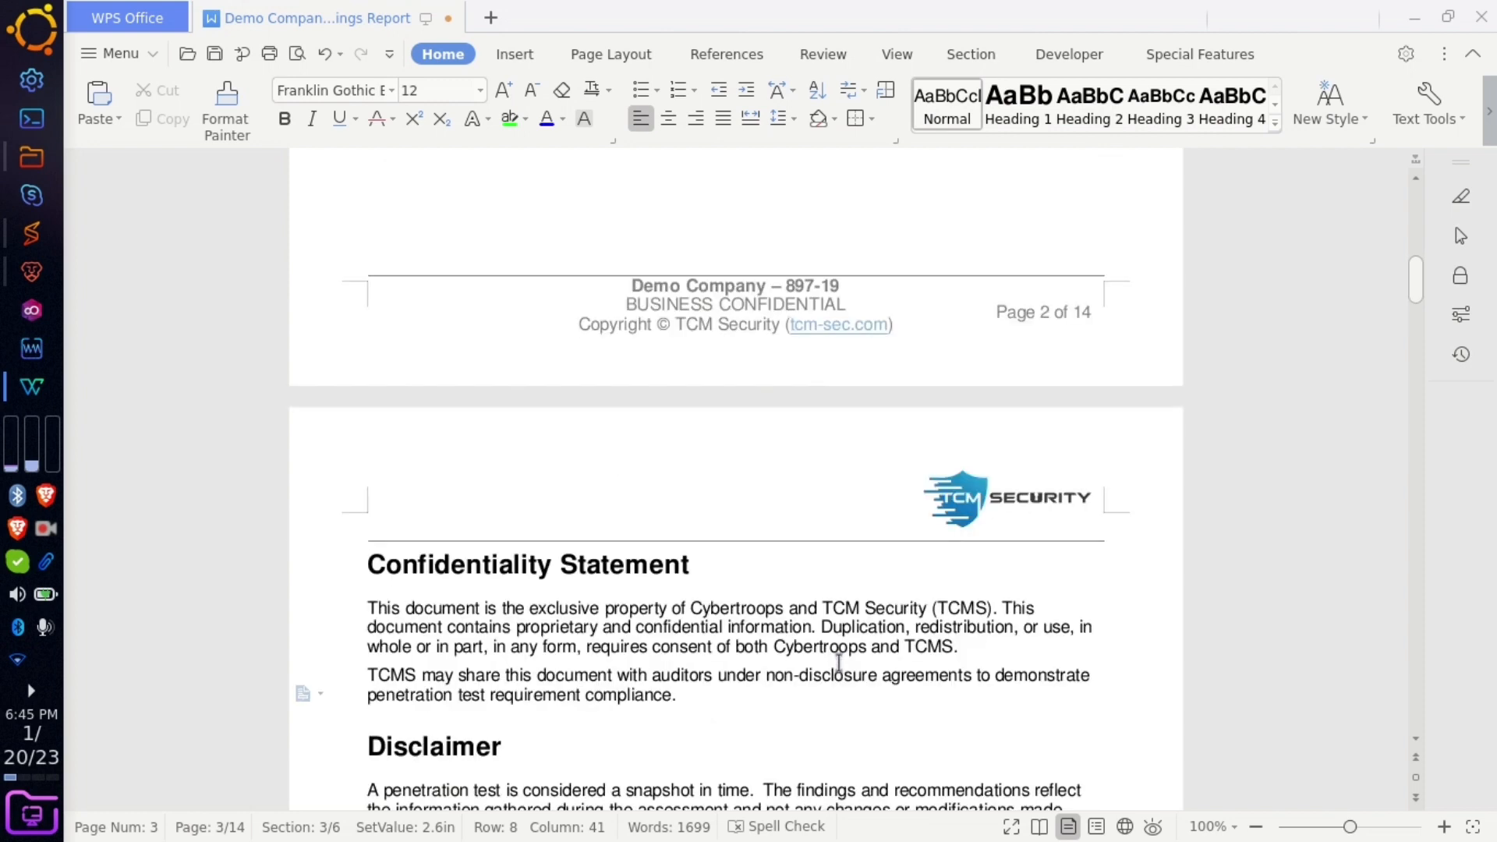
scroll(678, 297, "down", 4)
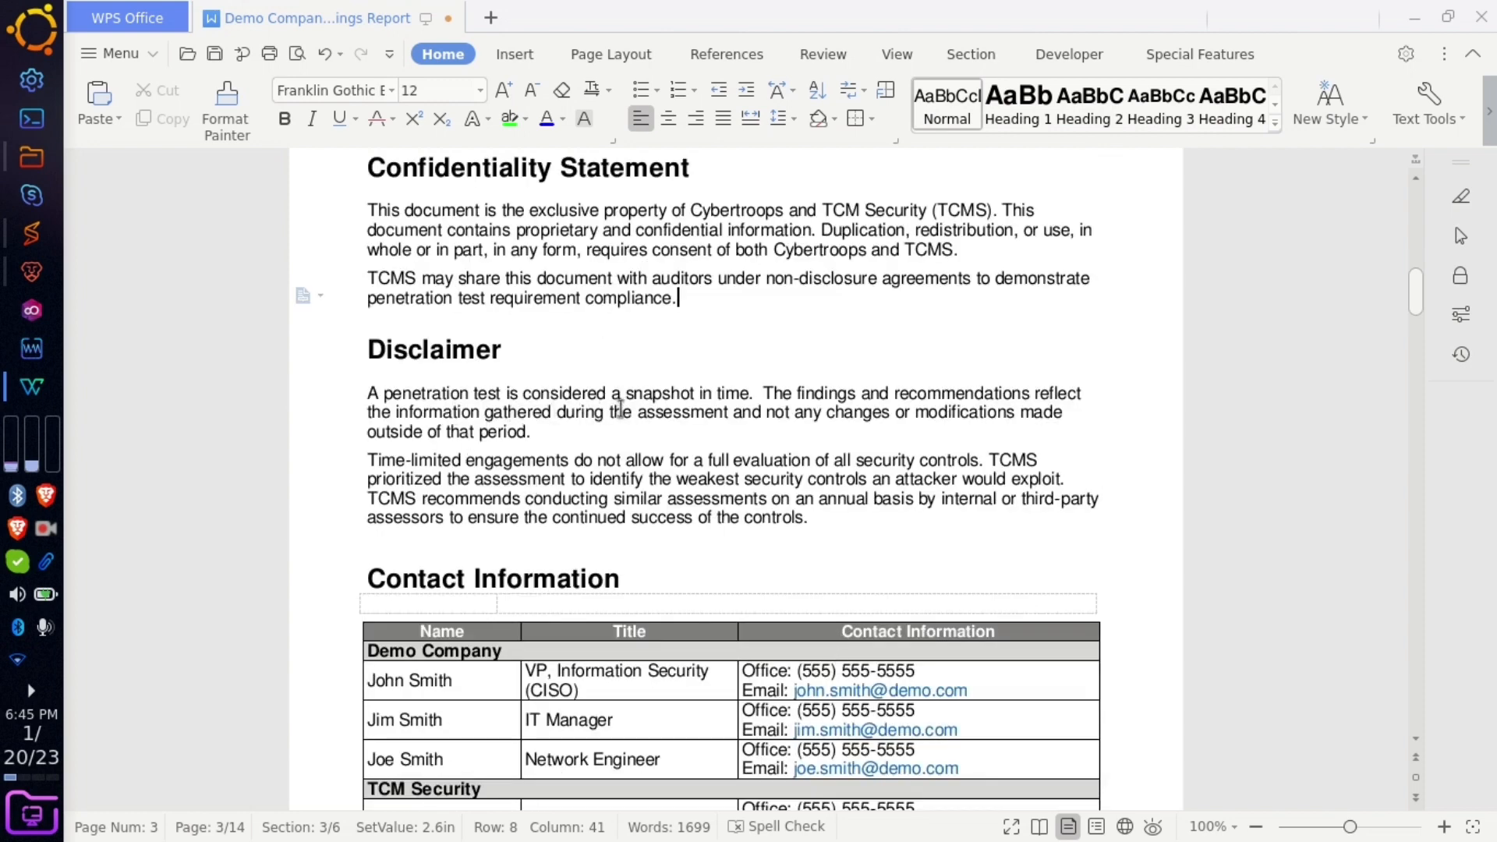
left_click_drag(538, 430, 457, 406)
left_click_drag(368, 392, 749, 394)
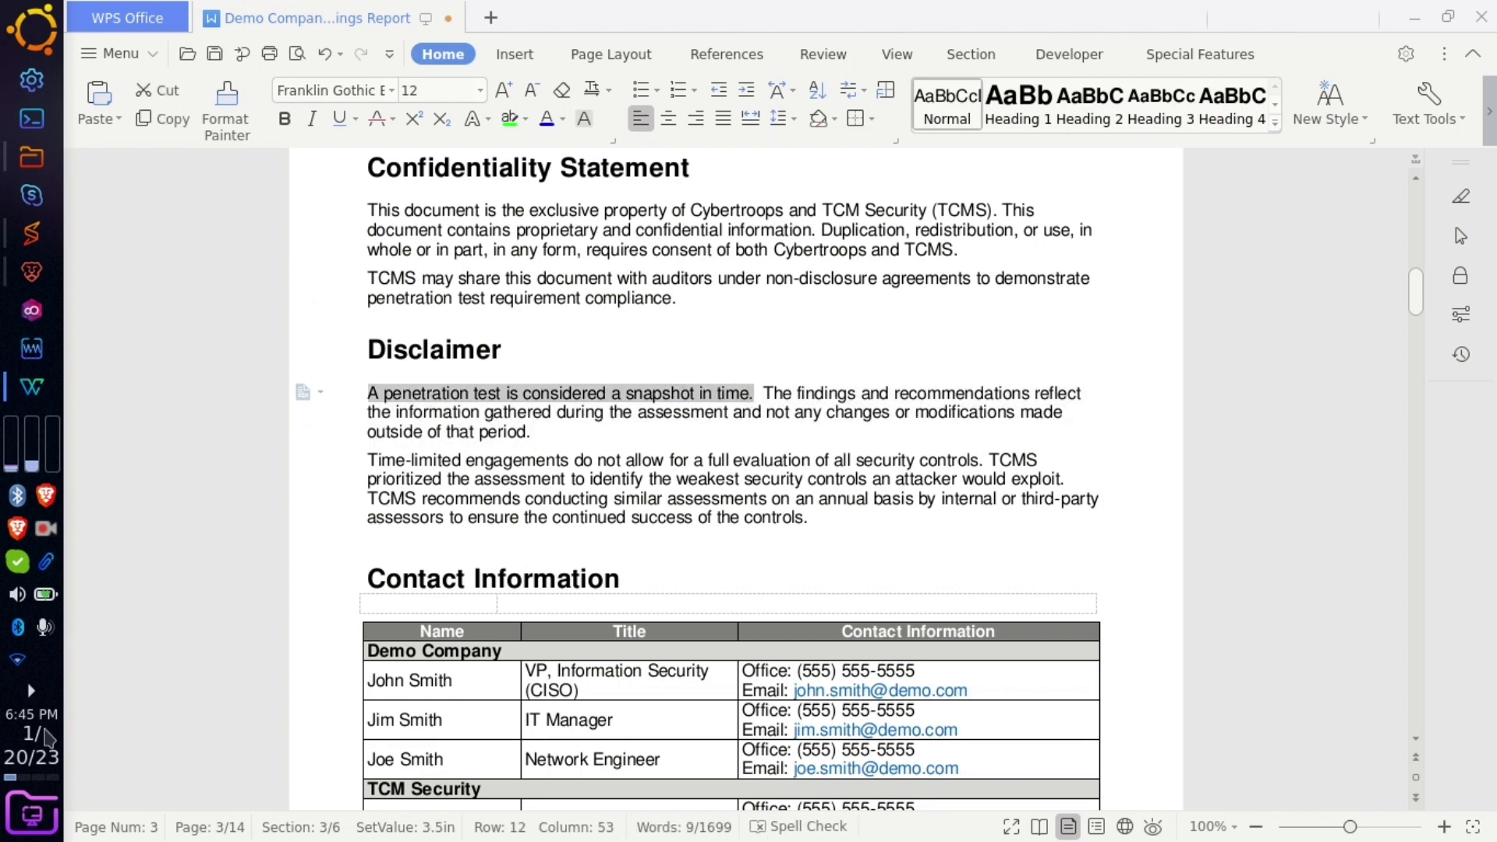
mouse_move(31, 725)
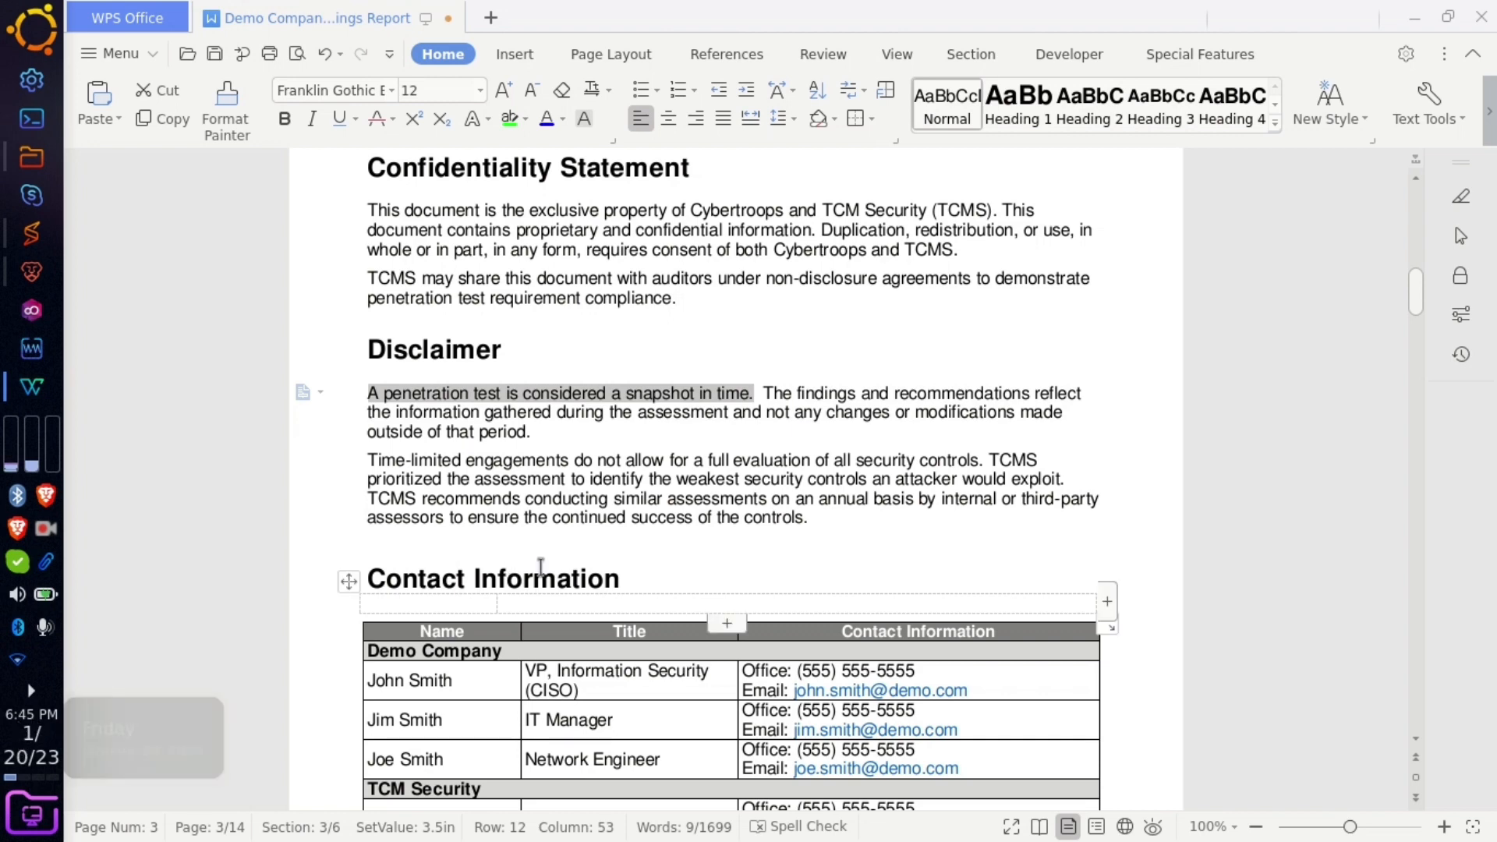
left_click(842, 389)
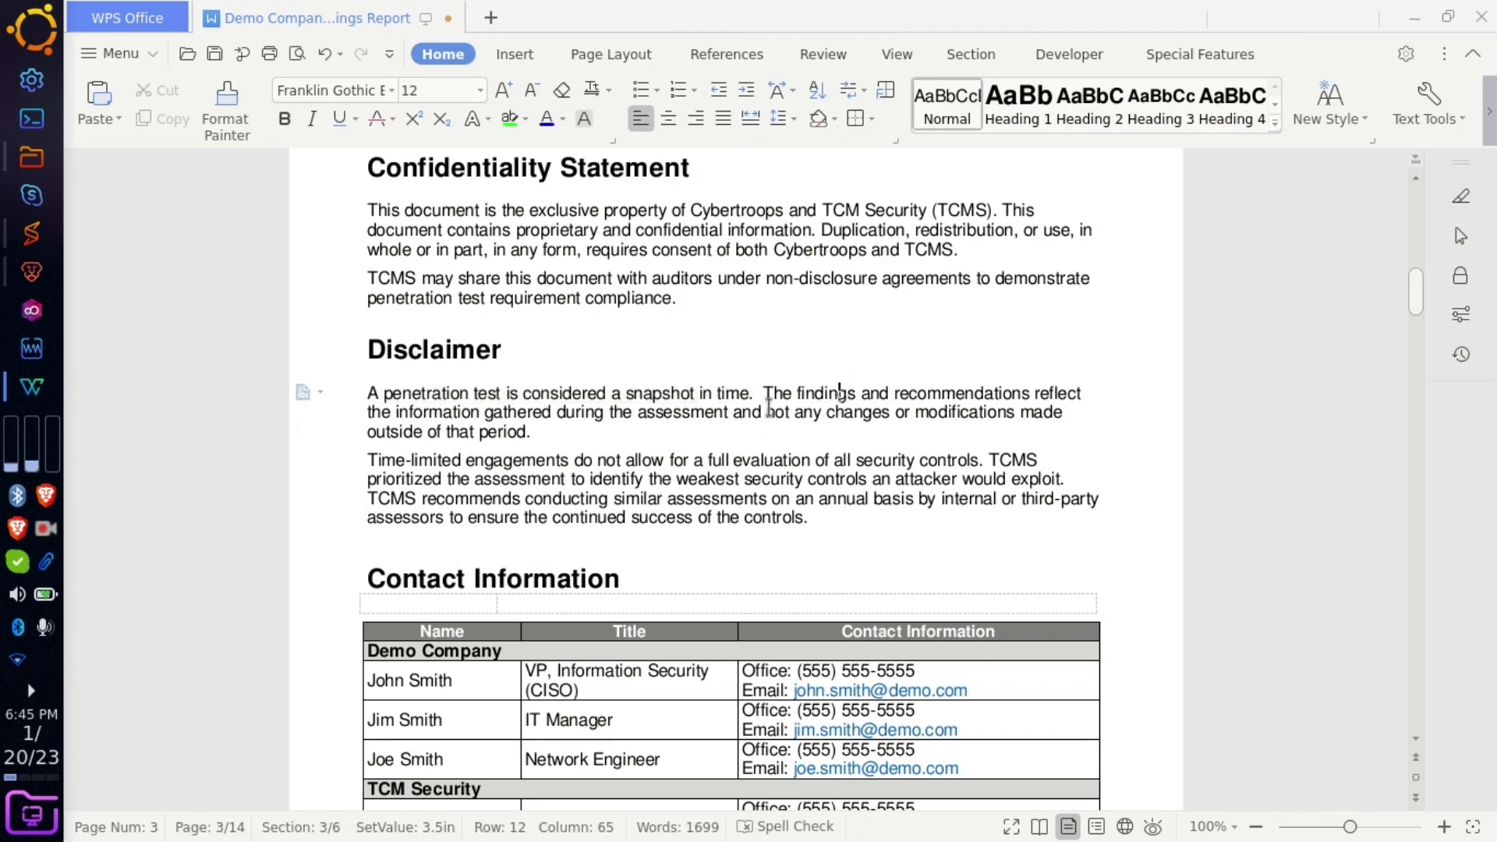
left_click_drag(769, 407, 836, 421)
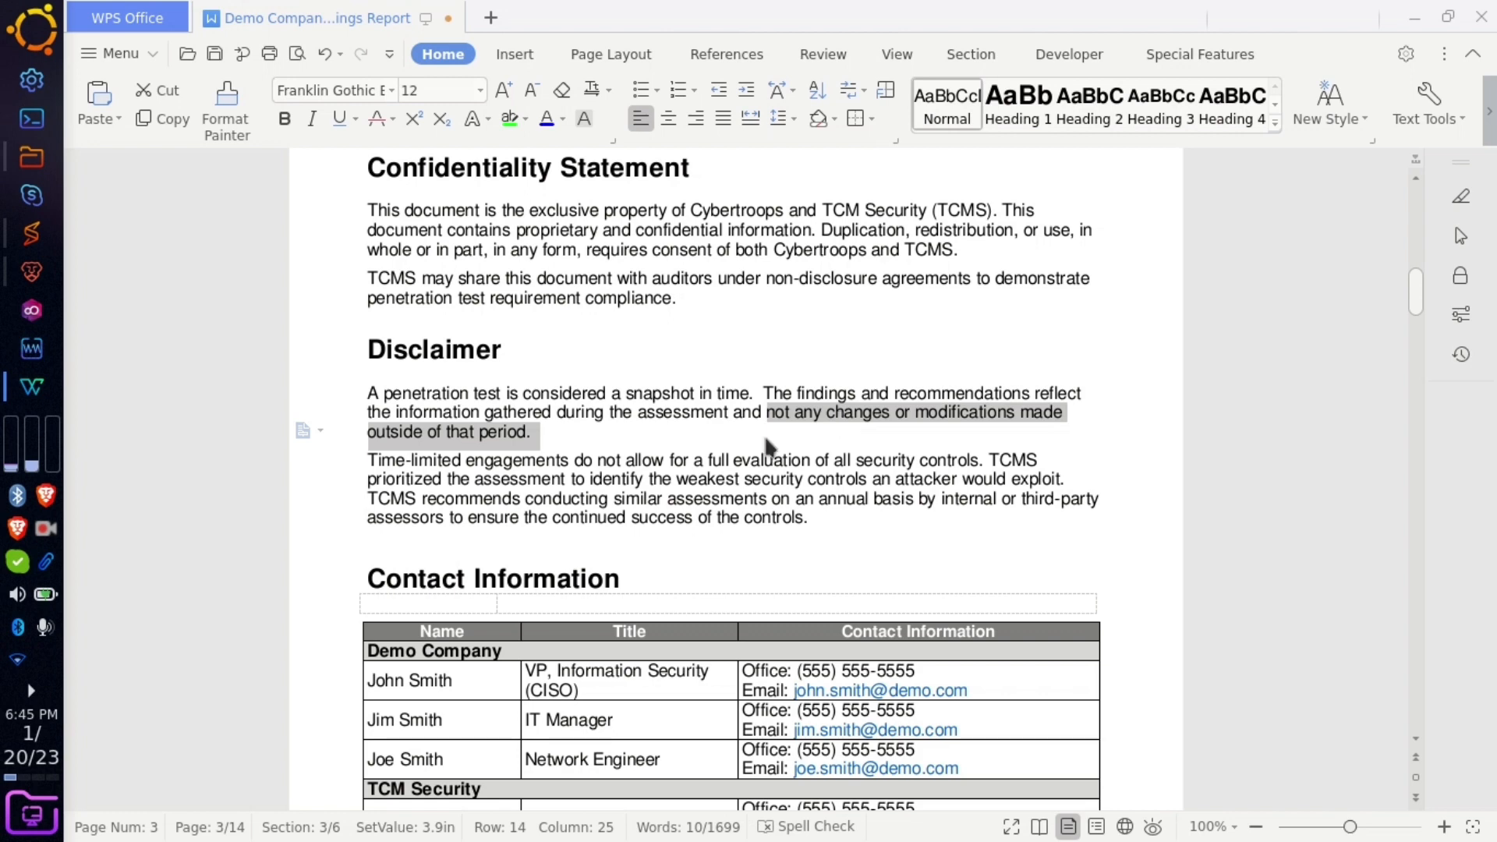
left_click(829, 423)
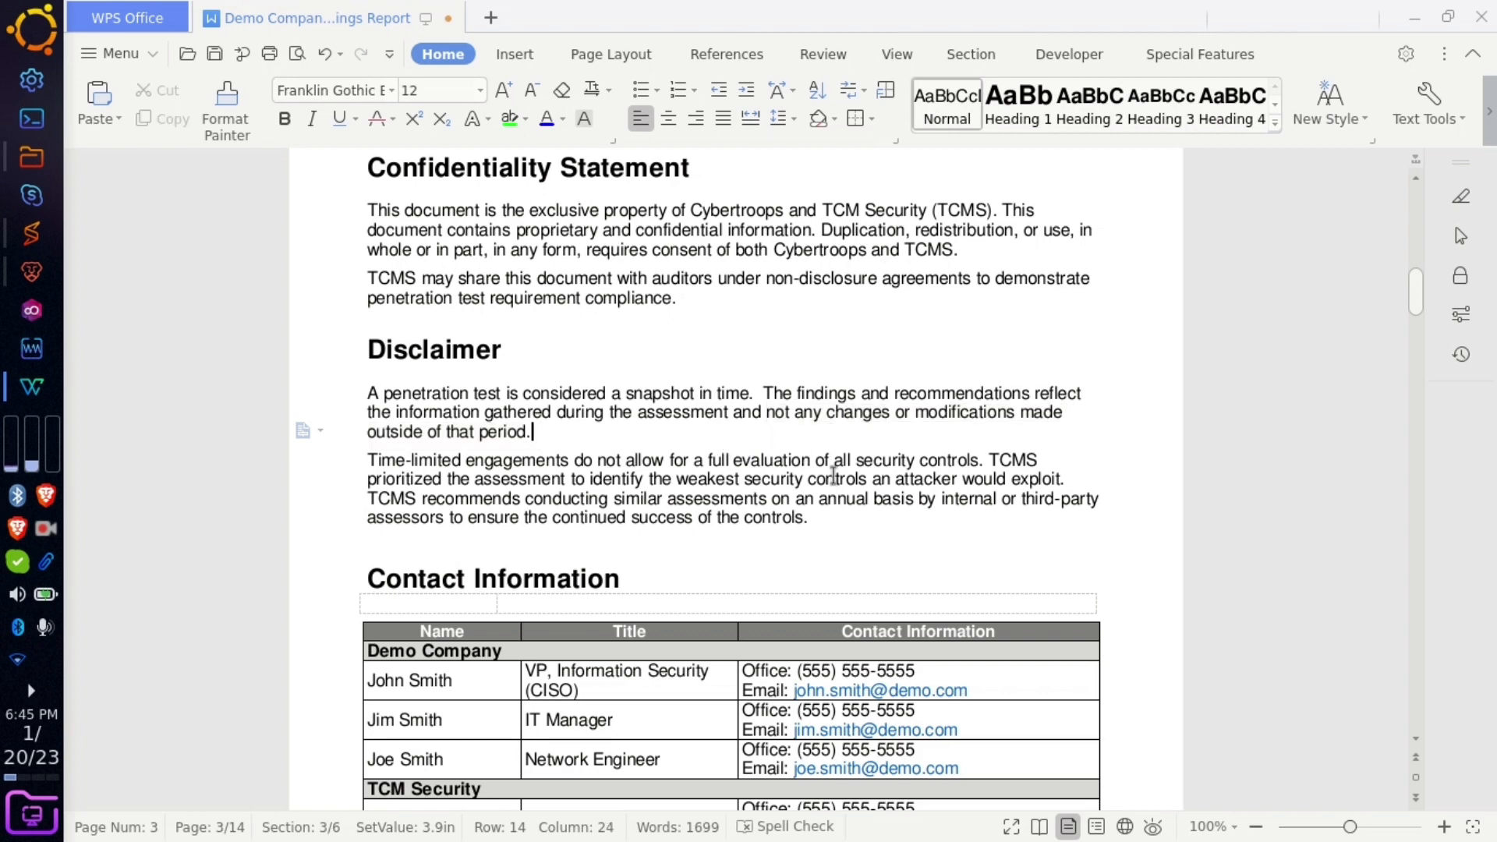
double_click(1006, 456)
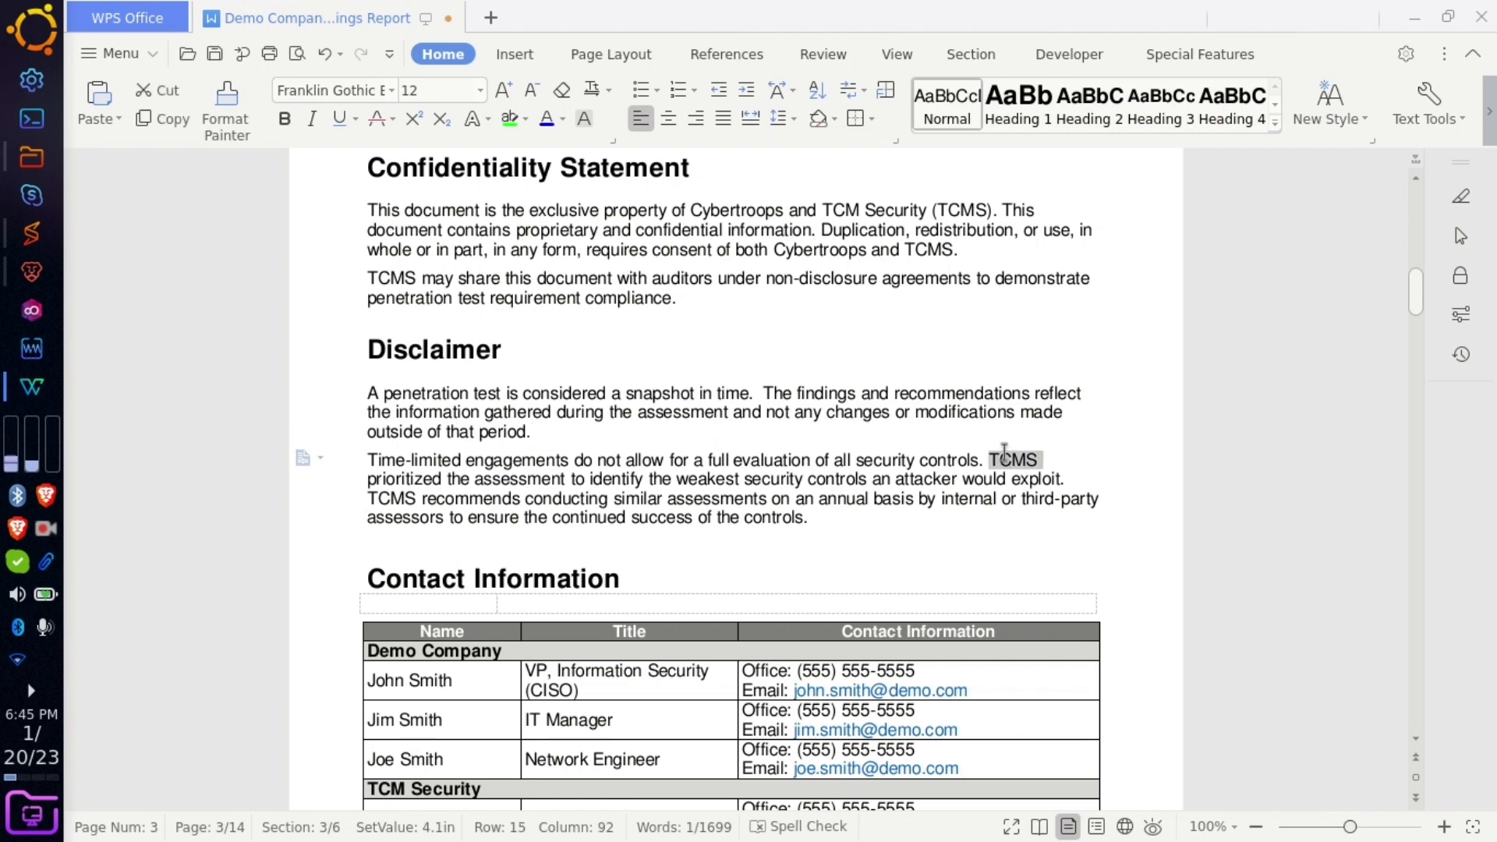
left_click(857, 498)
scroll(625, 520, "down", 3)
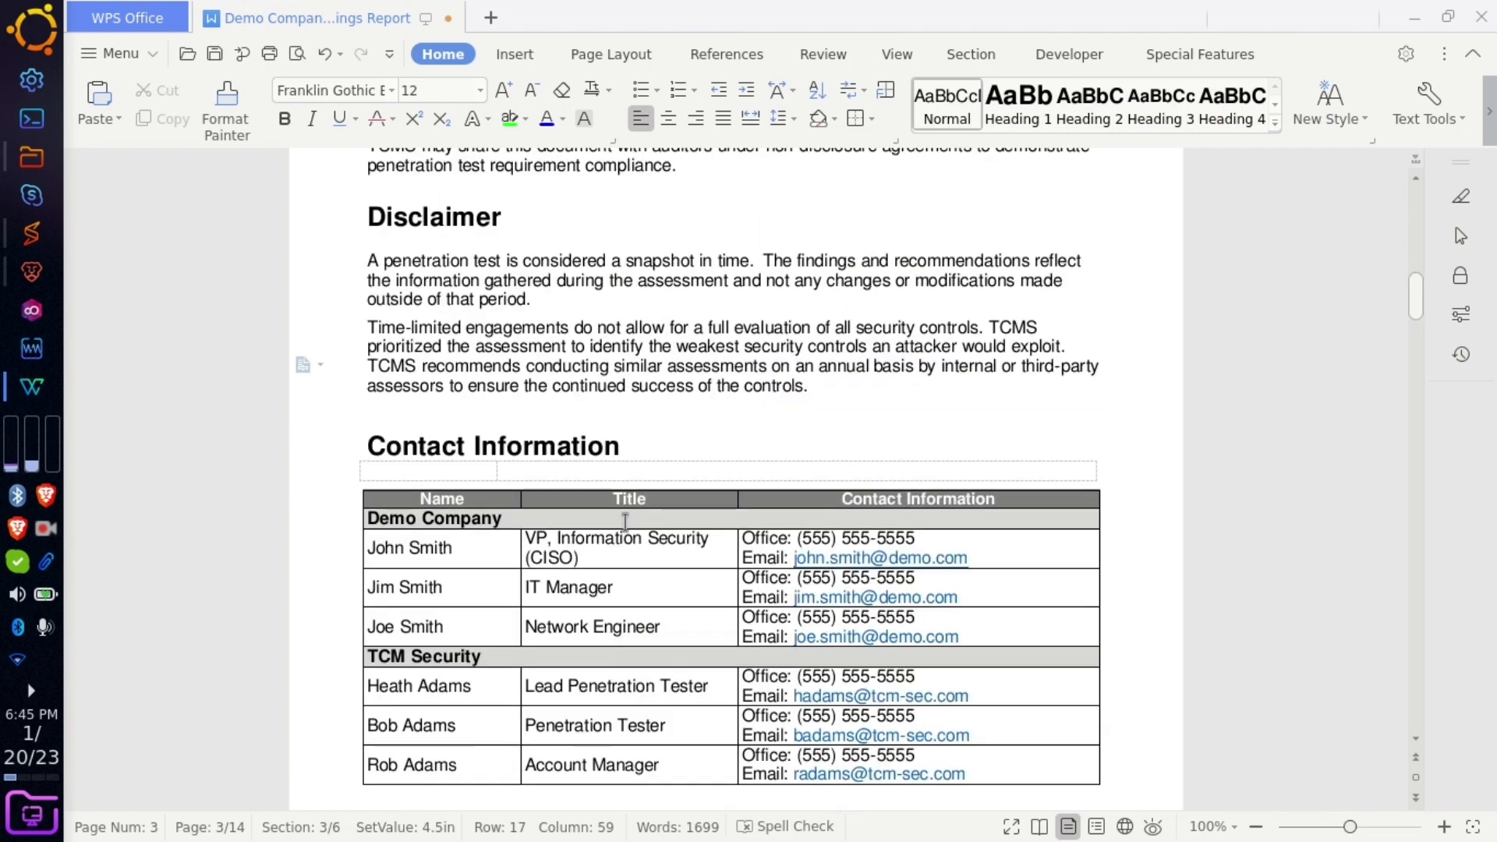
scroll(626, 520, "down", 3)
left_click_drag(470, 386, 371, 387)
left_click(426, 397)
left_click_drag(469, 385, 393, 383)
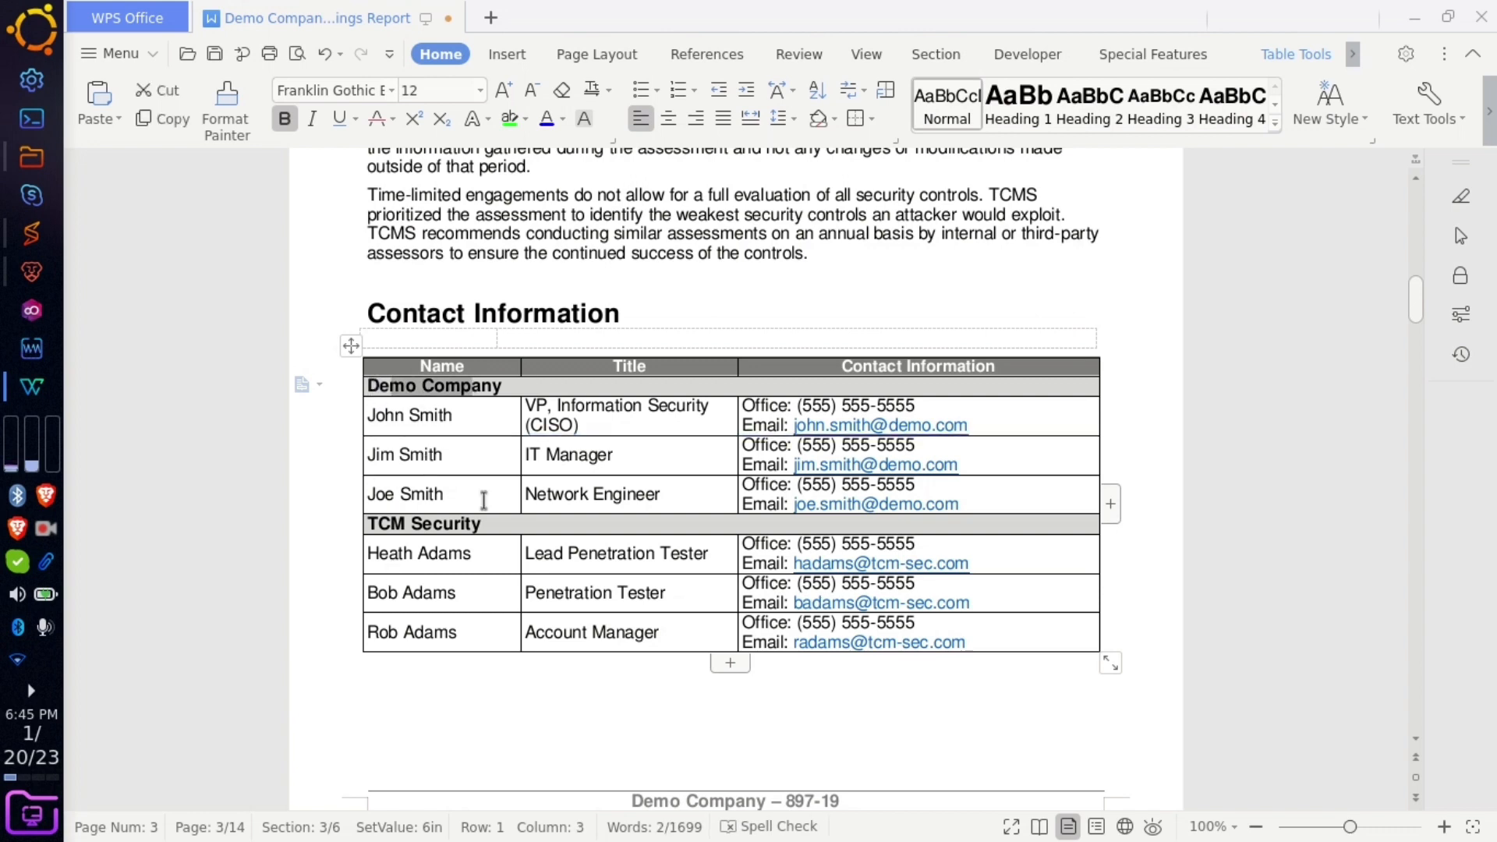
left_click_drag(487, 515, 377, 523)
left_click_drag(549, 592, 538, 563)
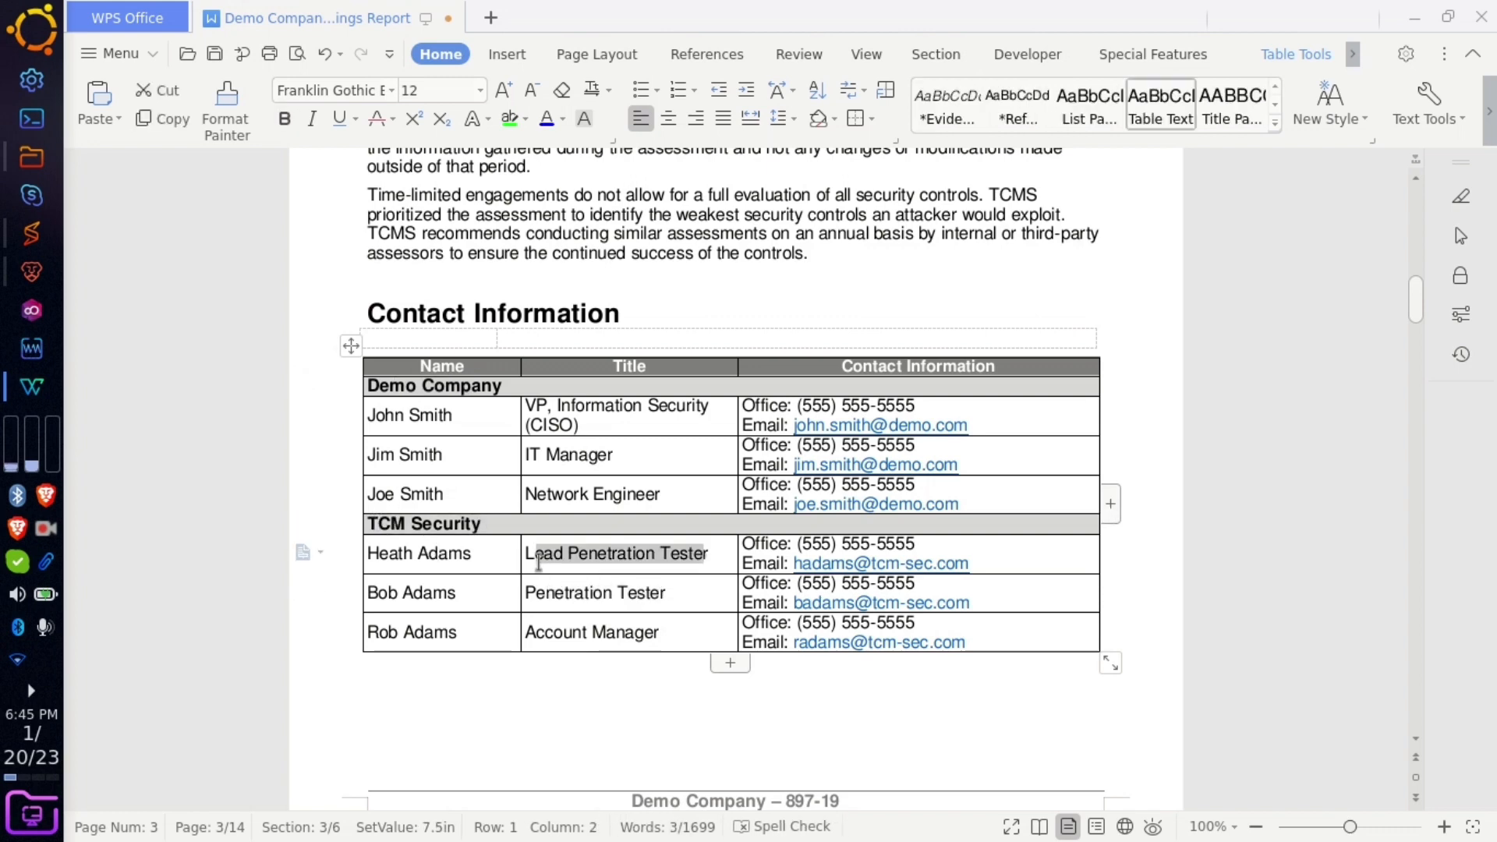
left_click(658, 675)
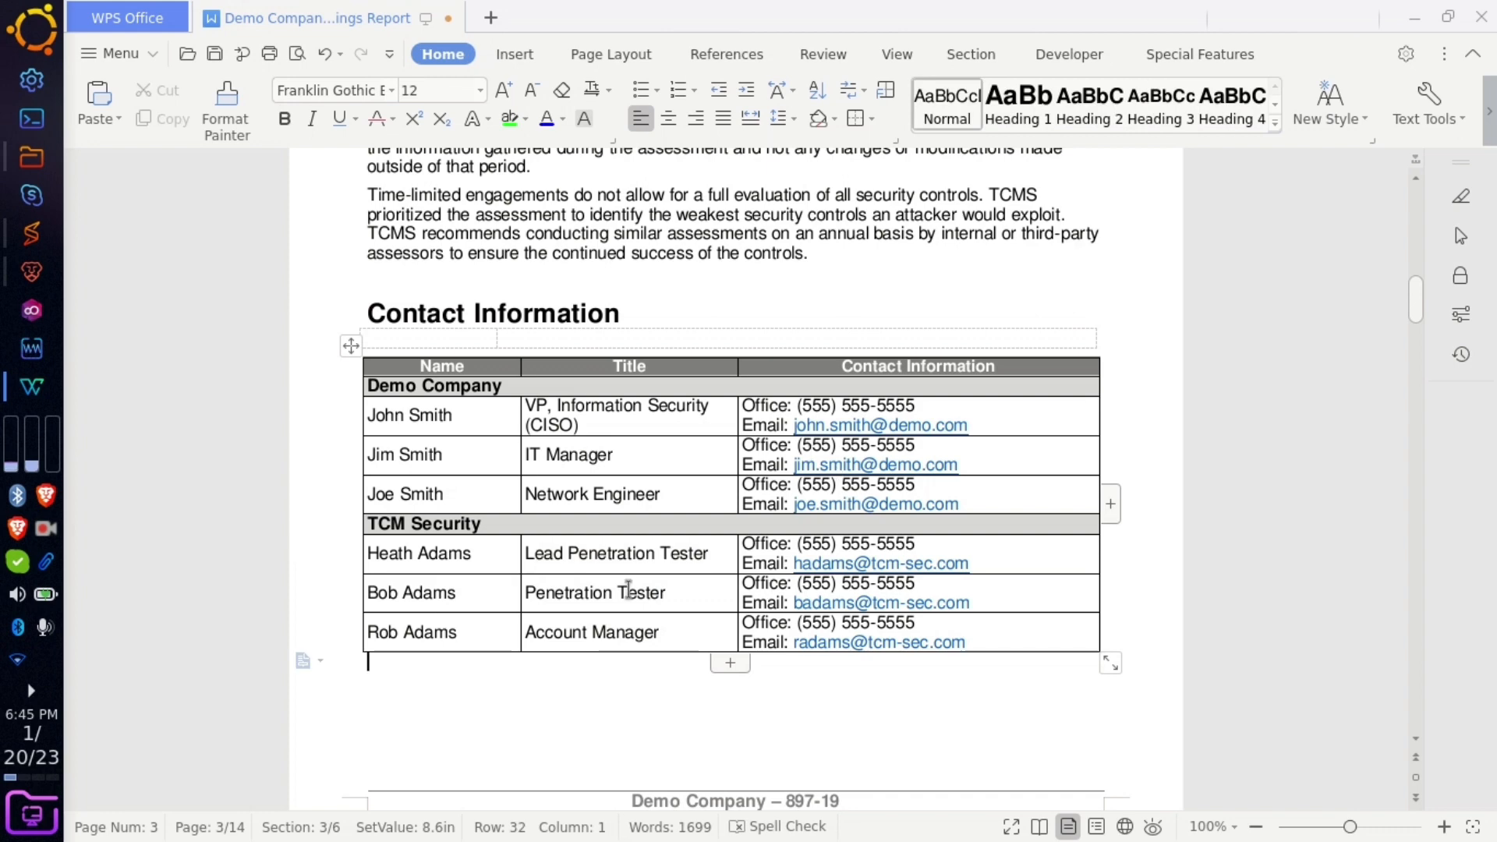
scroll(720, 647, "down", 10)
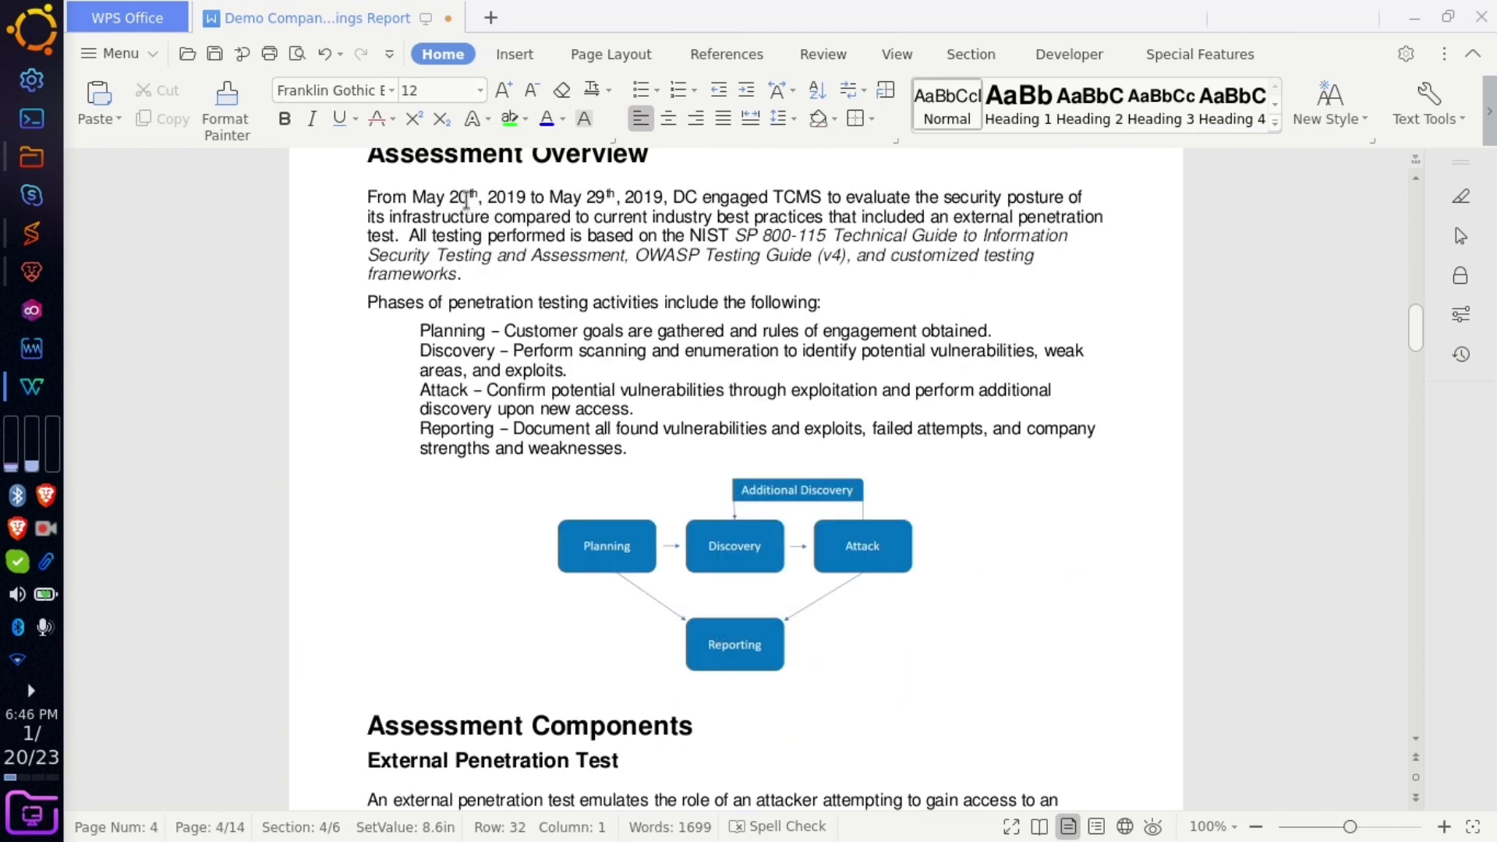
left_click_drag(443, 199, 411, 200)
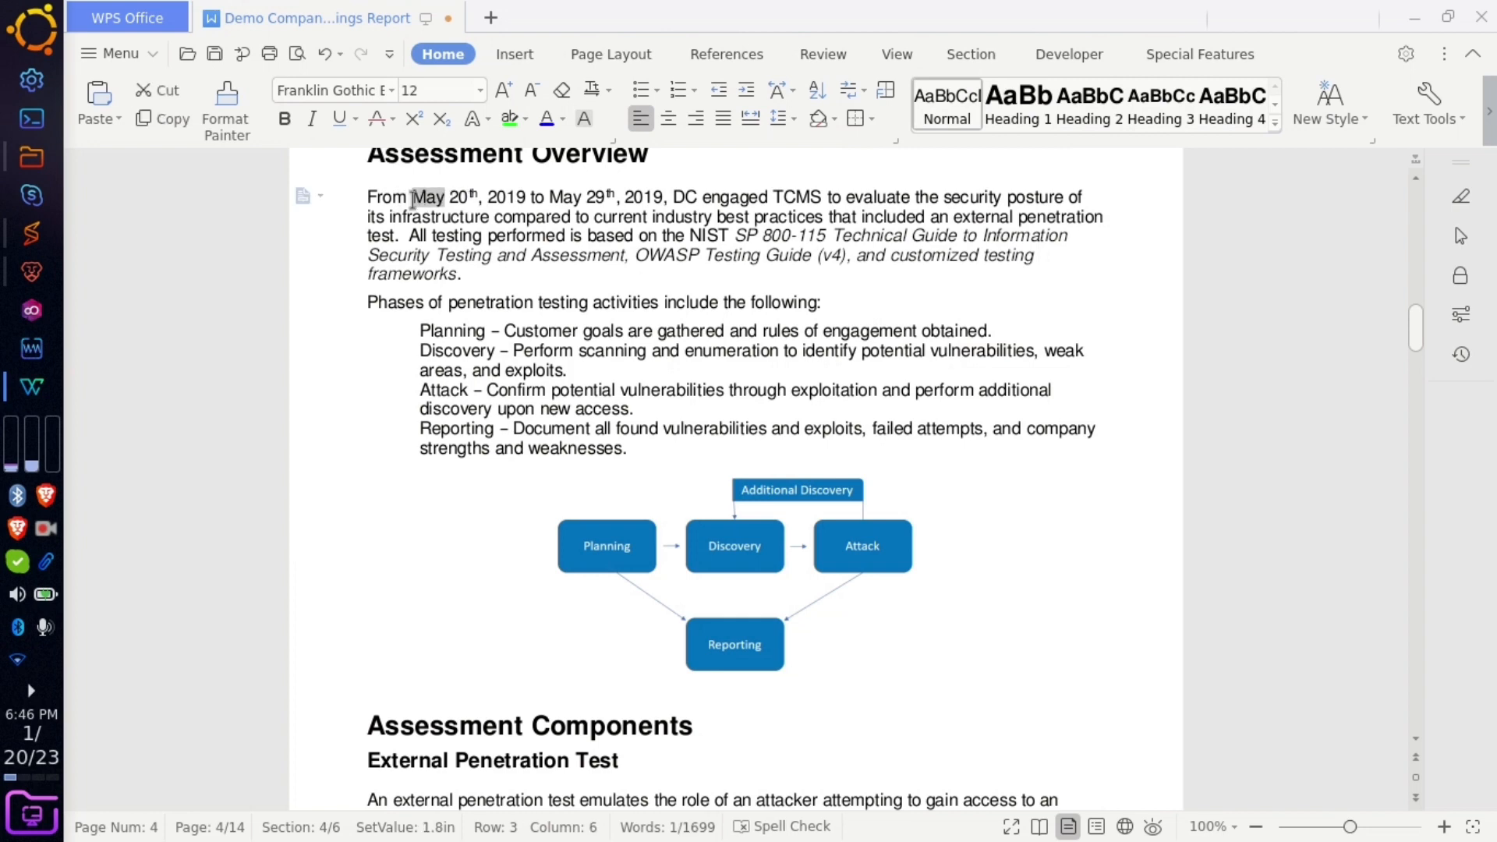
scroll(507, 300, "up", 3)
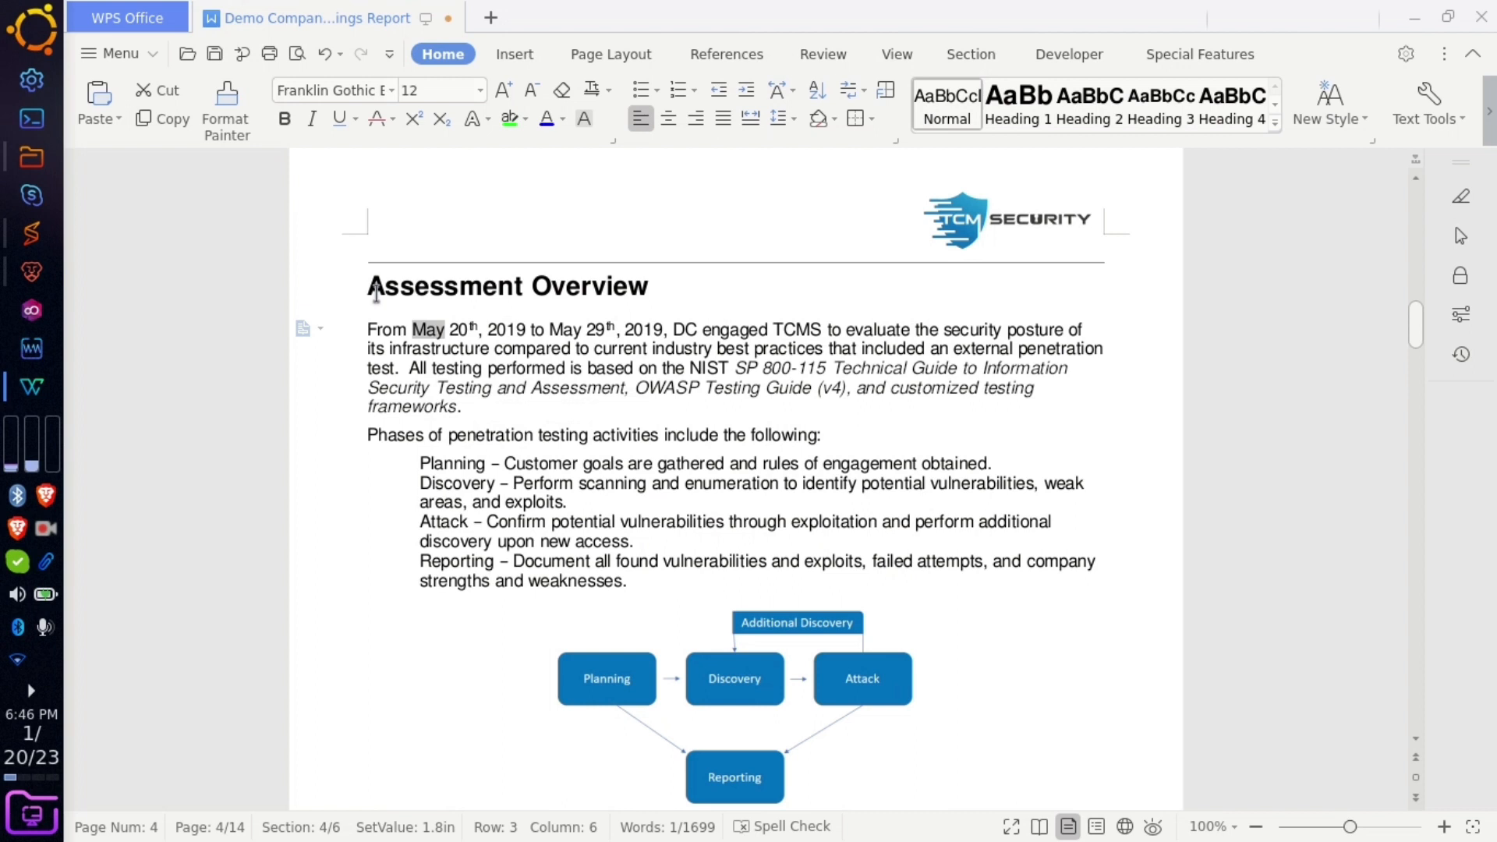
left_click(429, 330)
double_click(428, 331)
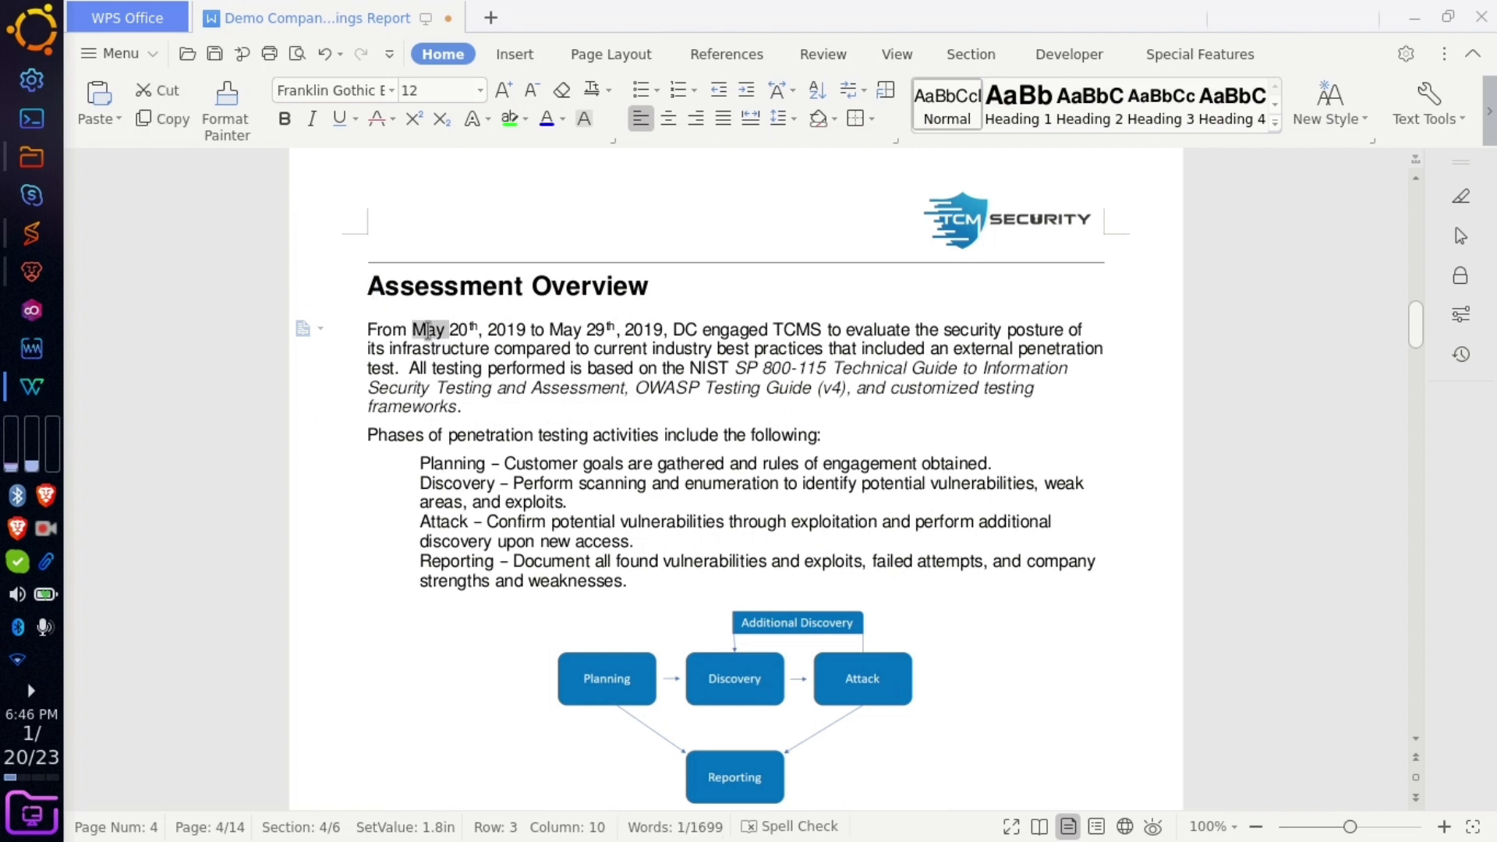
double_click(562, 330)
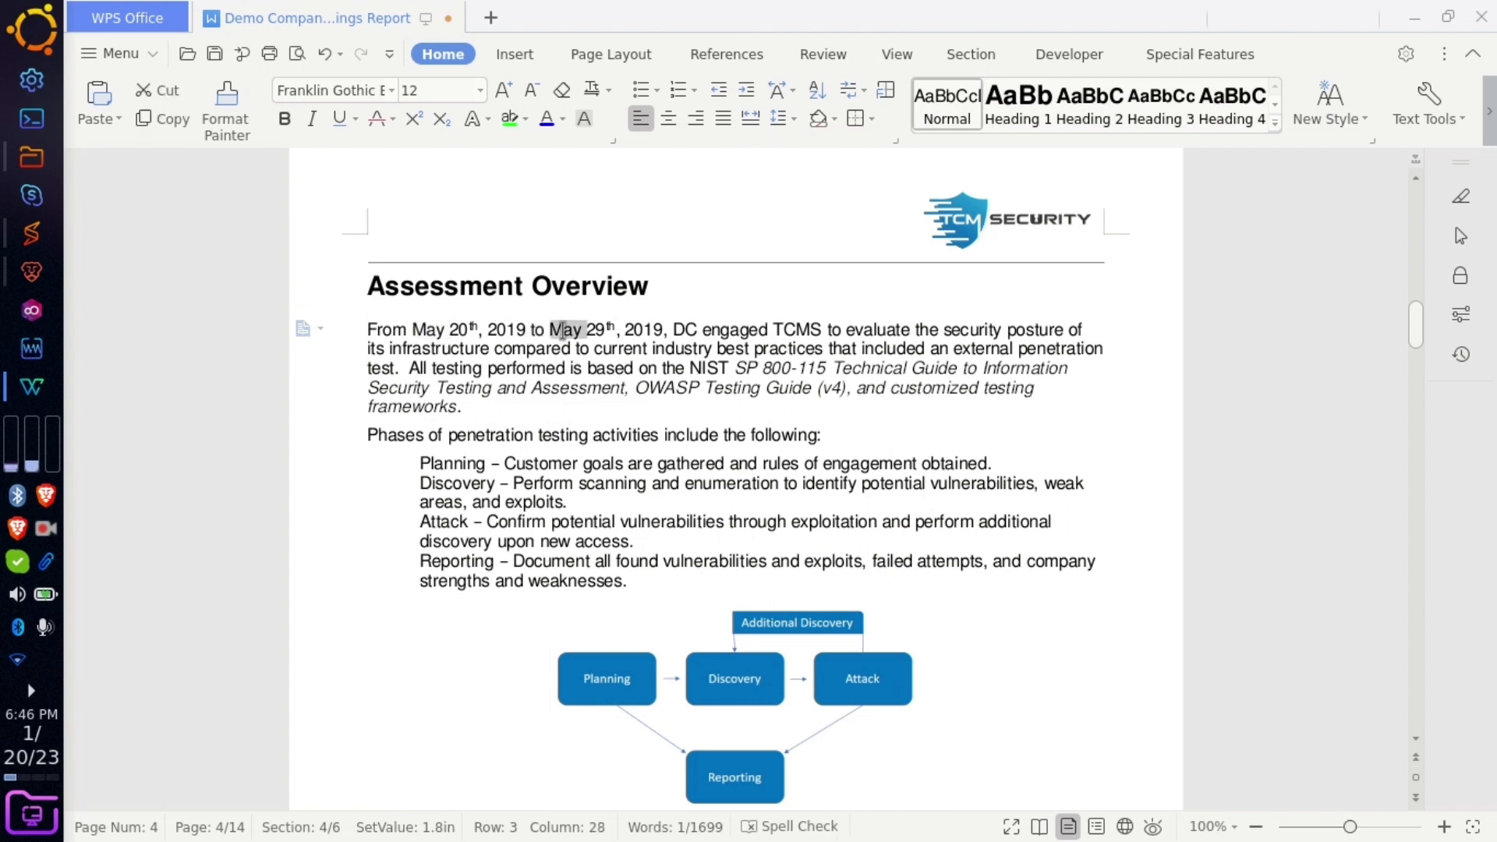
left_click(887, 484)
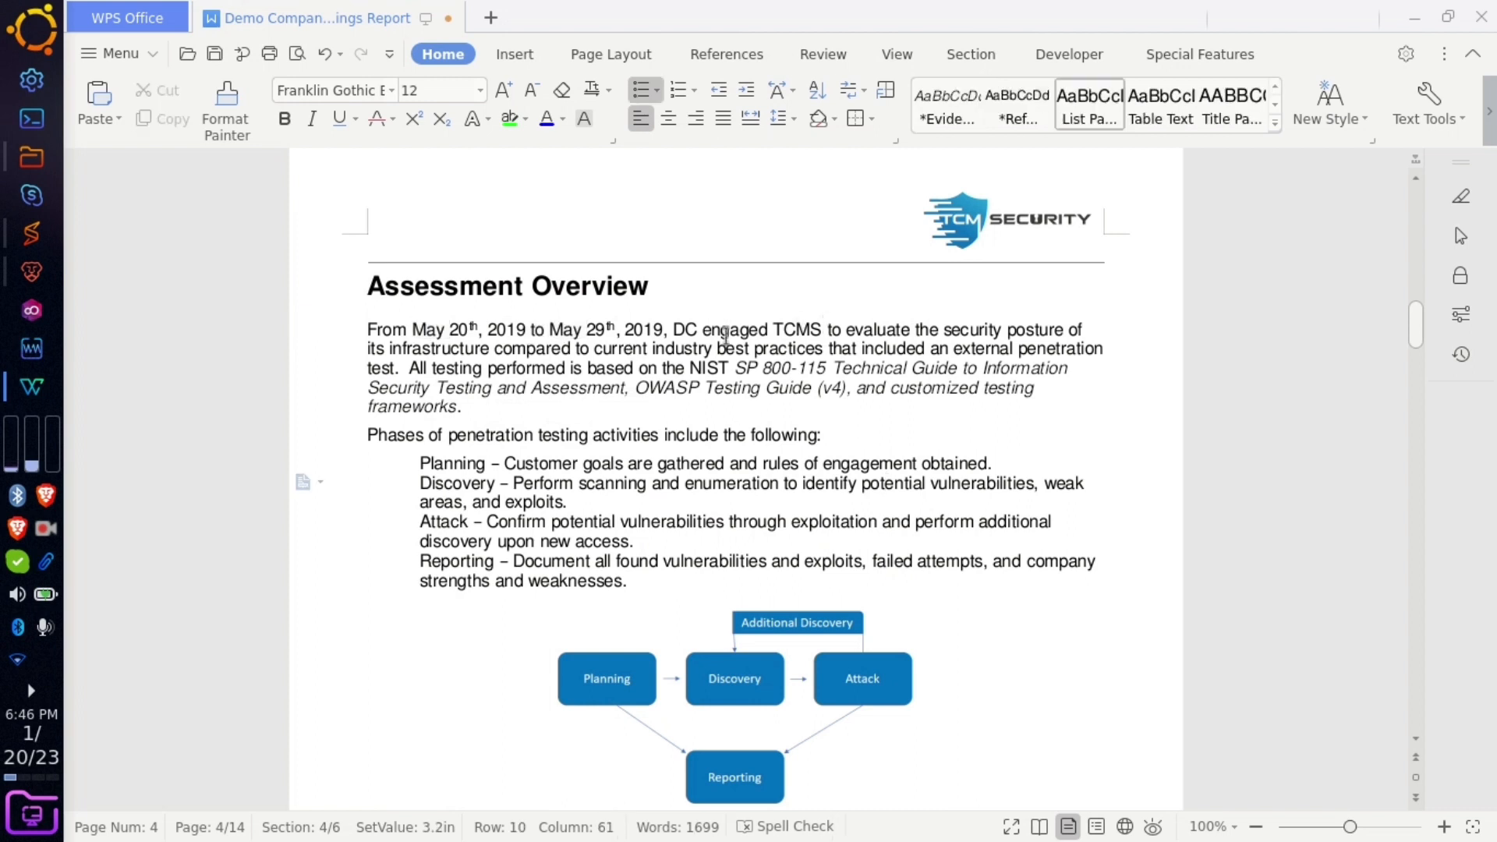
left_click(695, 327)
left_click_drag(465, 406, 667, 363)
left_click(820, 541)
scroll(822, 534, "down", 10)
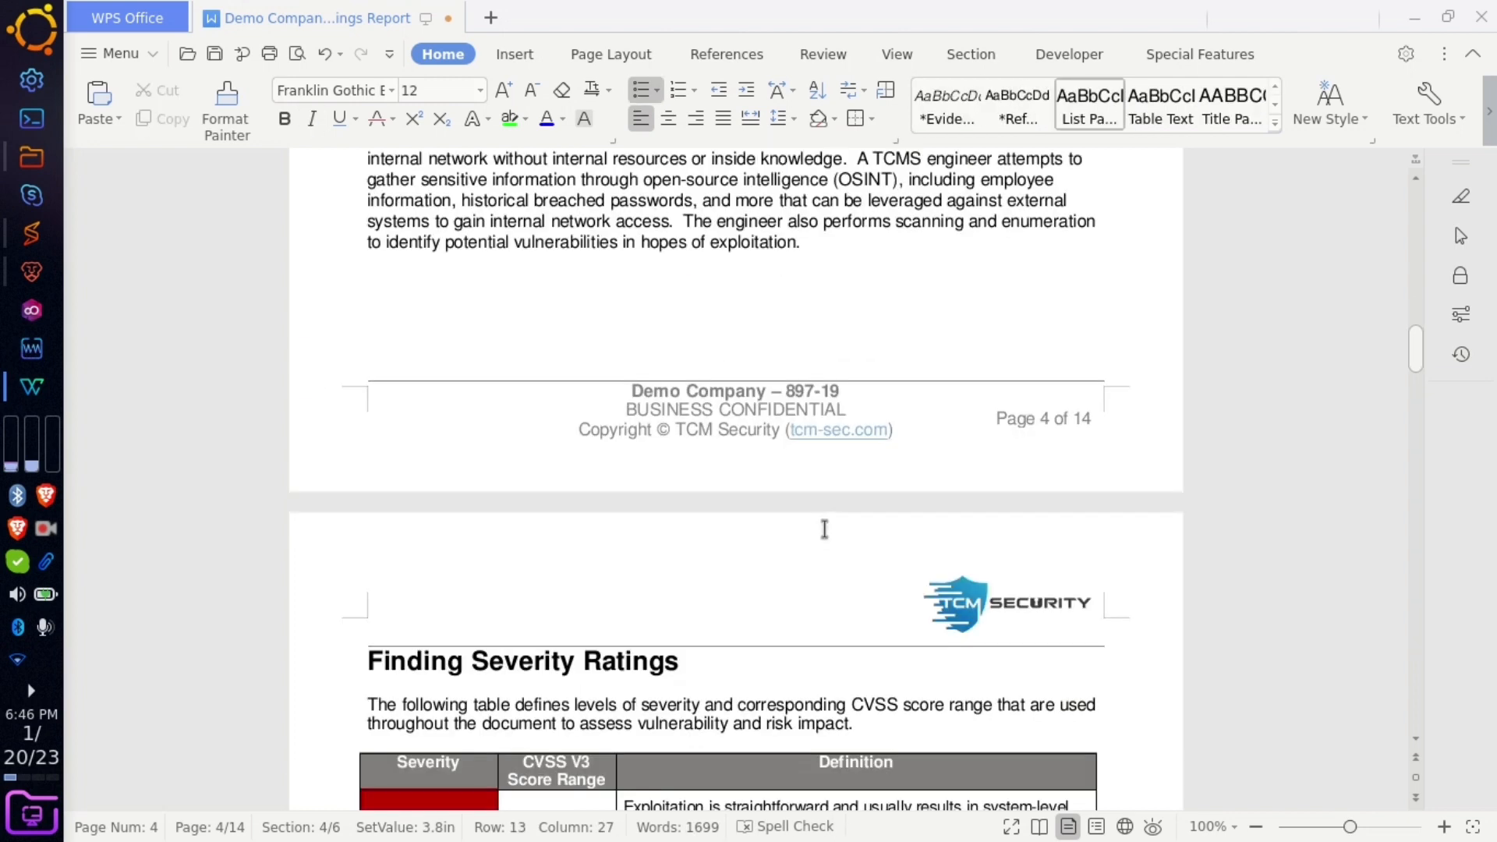
scroll(818, 348, "up", 1)
scroll(816, 425, "down", 4)
scroll(818, 427, "down", 3)
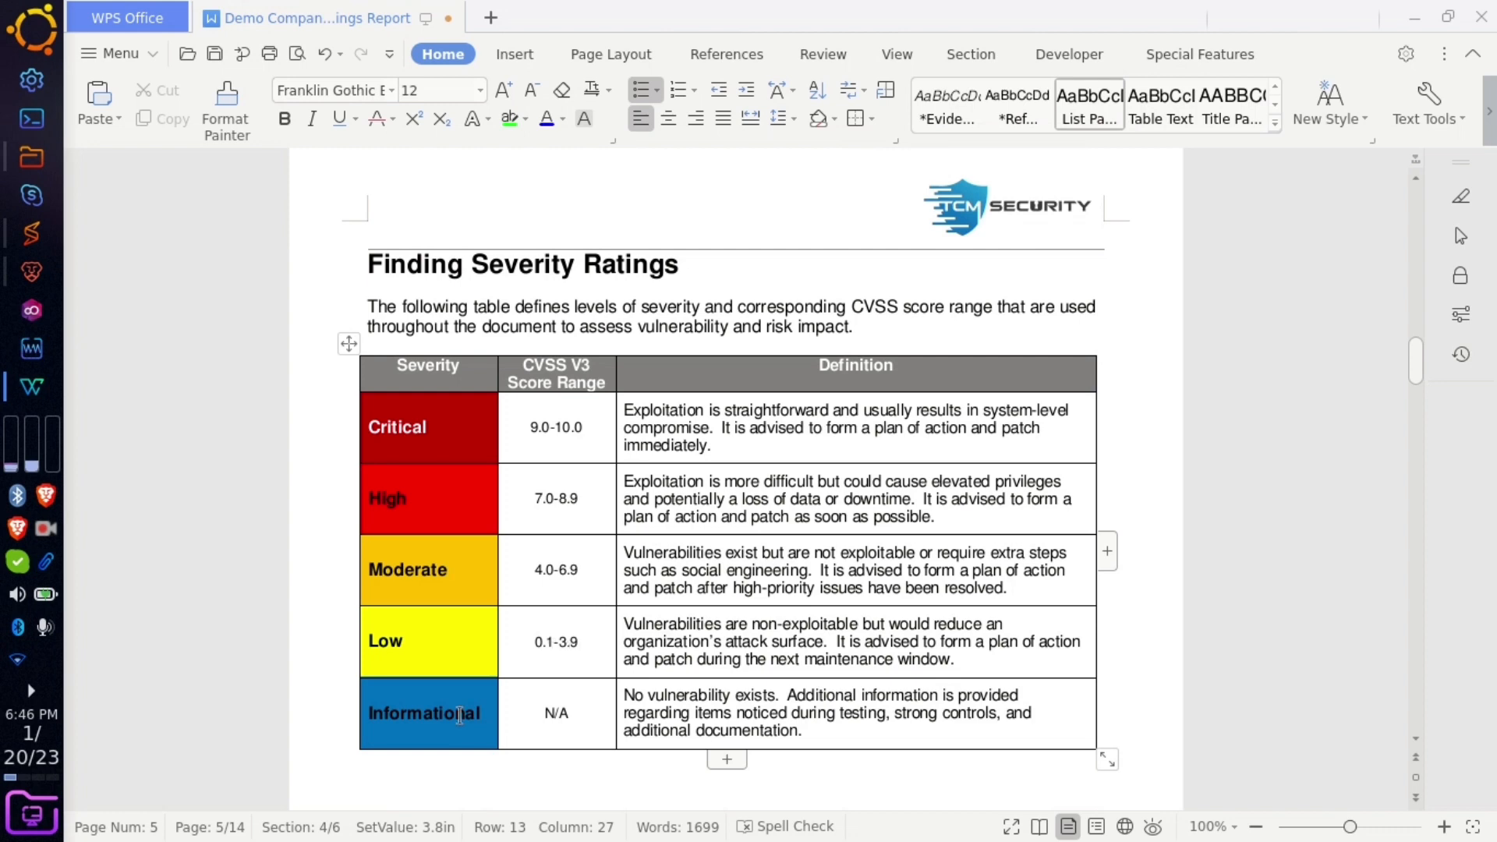
double_click(558, 715)
left_click(594, 756)
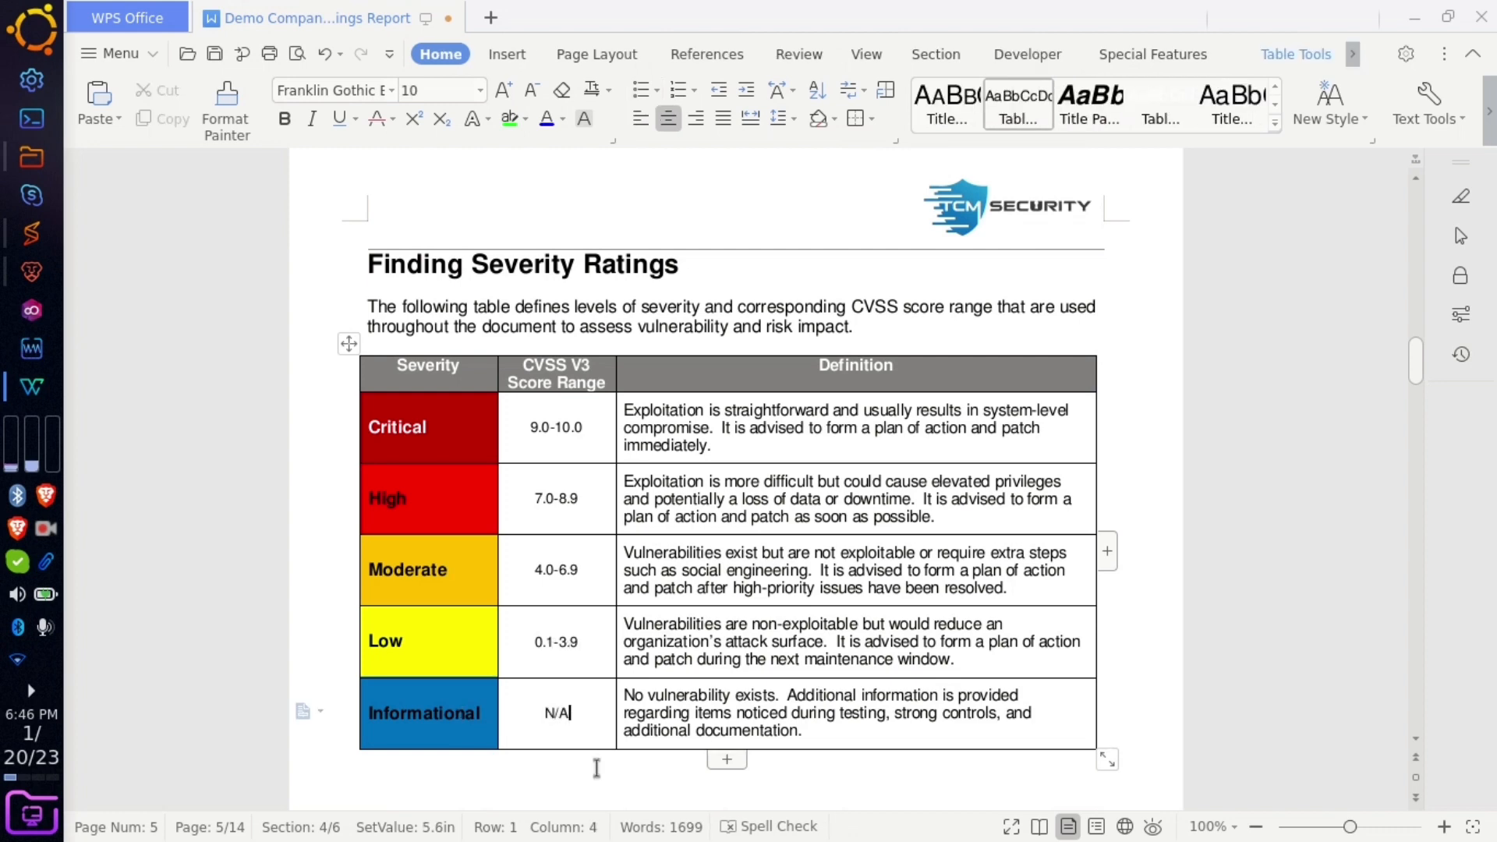
scroll(596, 767, "down", 15)
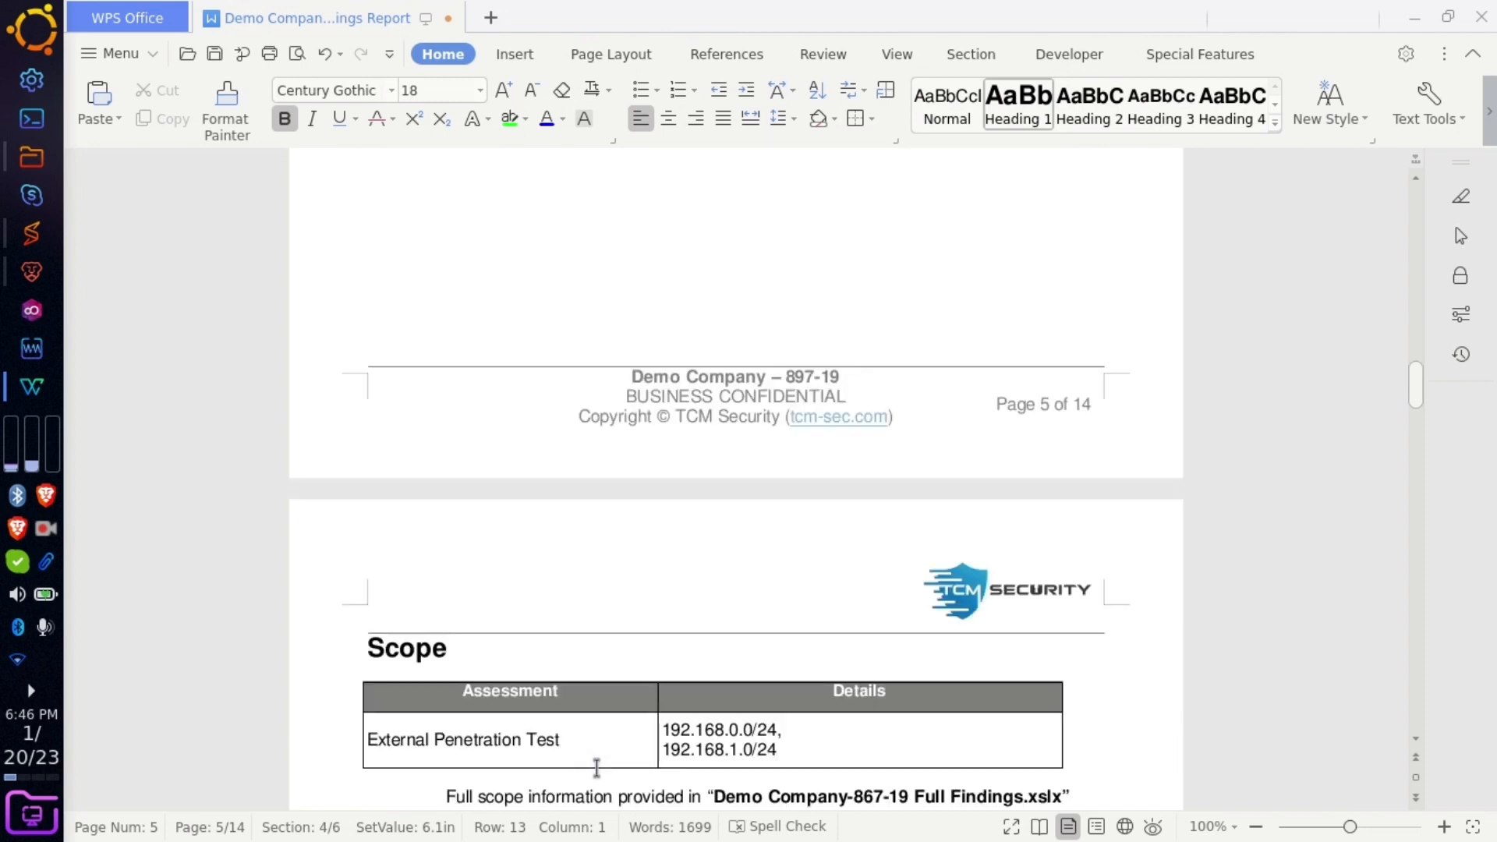
scroll(597, 768, "up", 7)
left_click_drag(818, 624, 664, 595)
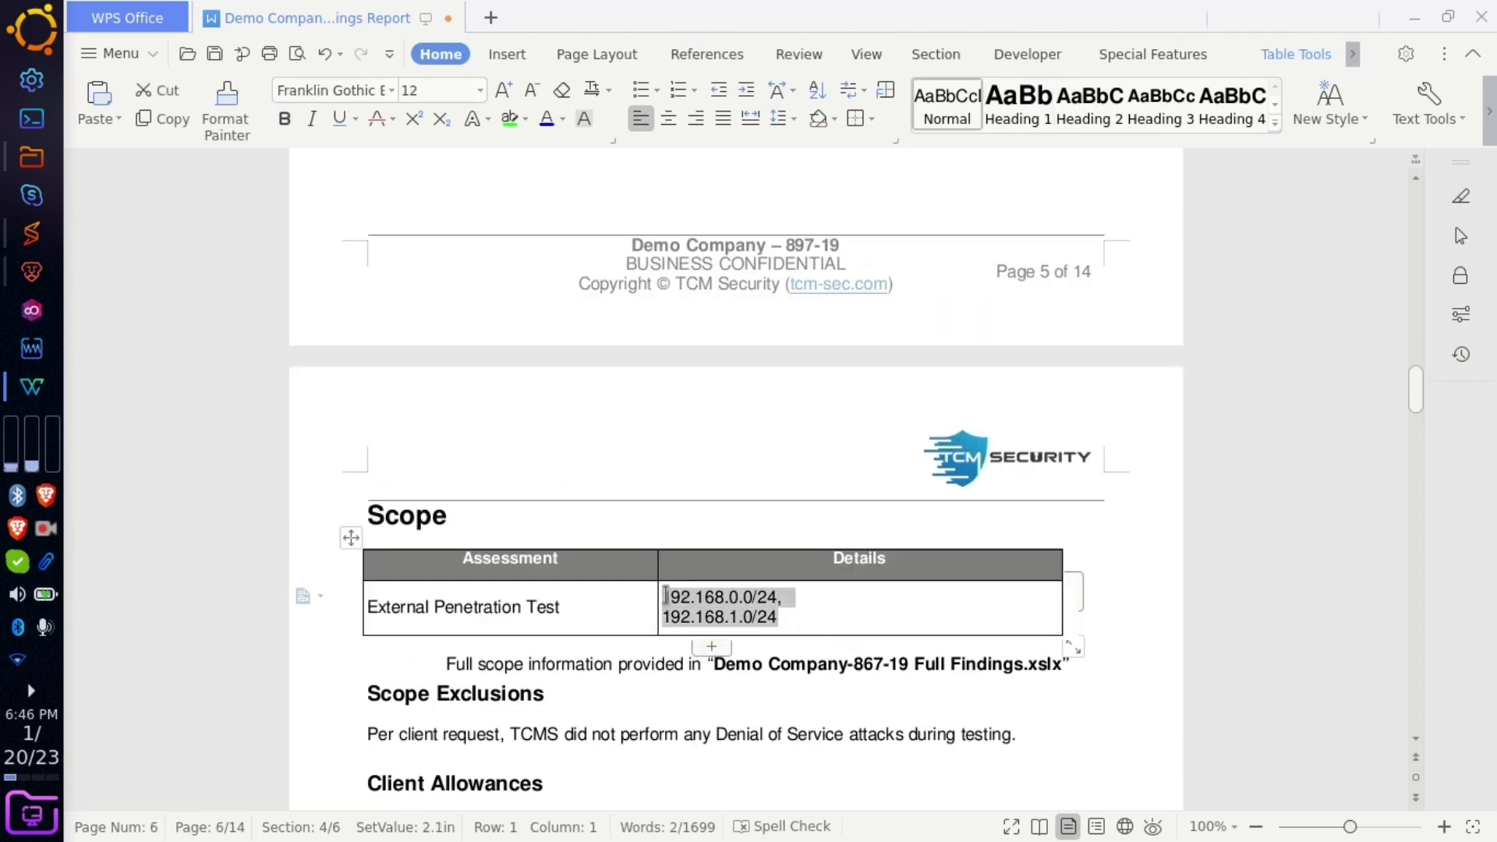
type("https")
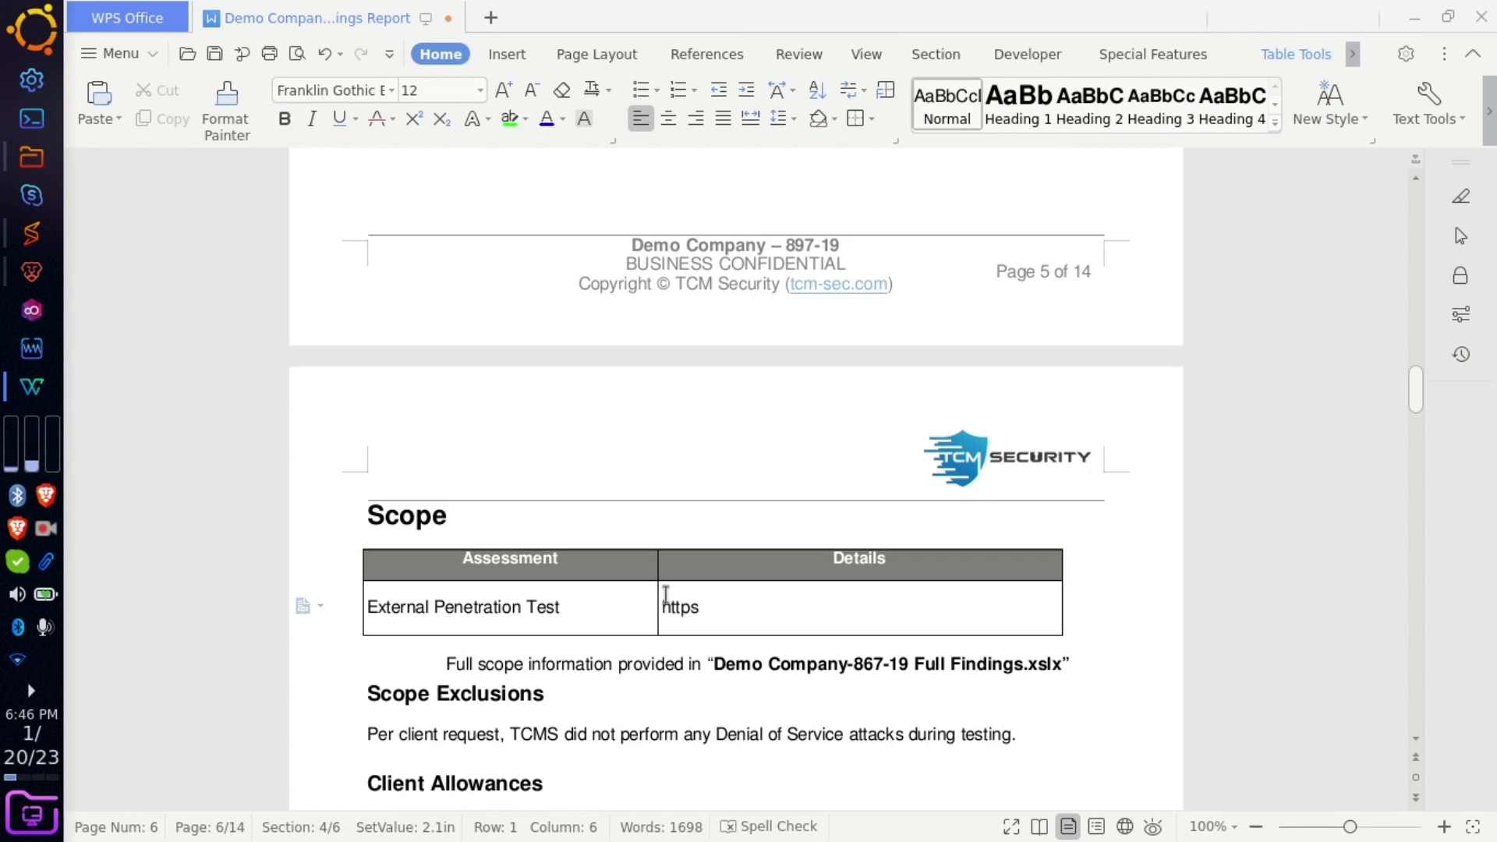
type("://cybe")
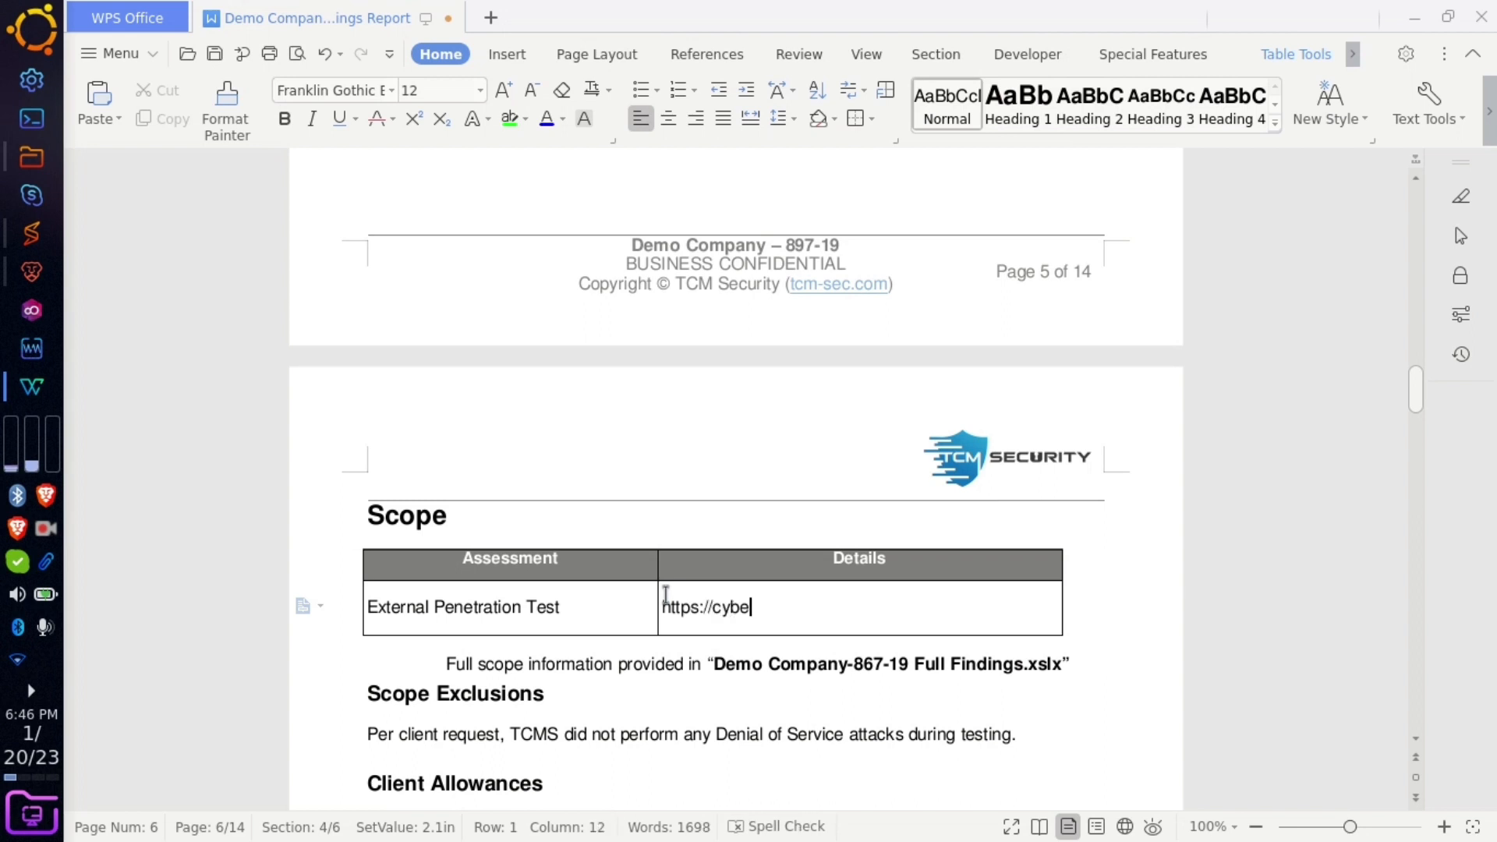
type("rtroops.in")
- Pass the Scope Exclusions and Client Allowances headings and scroll toward the Executive Summary page
scroll(684, 604, "down", 5)
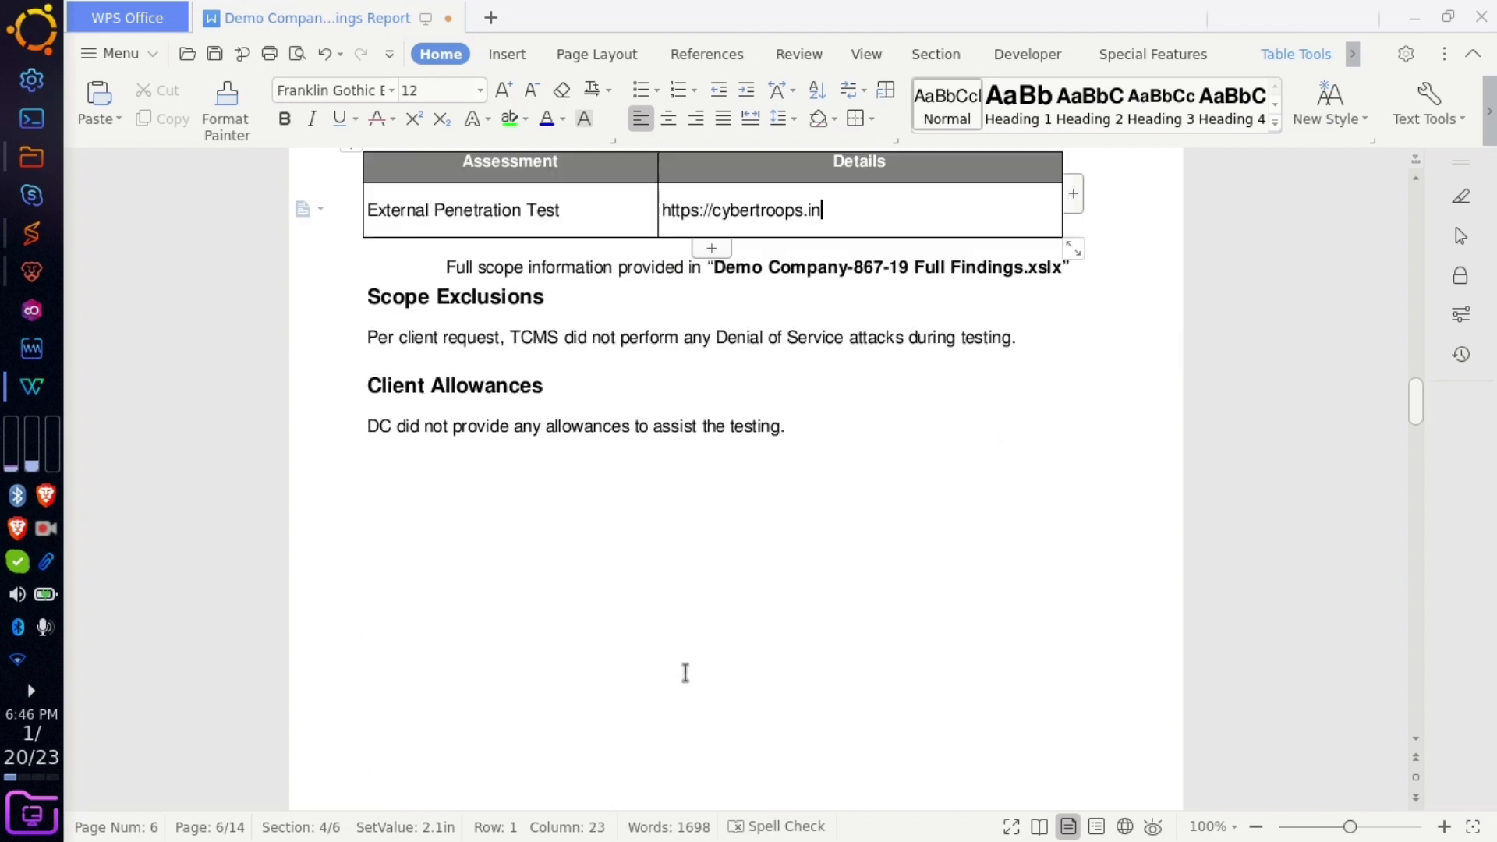
left_click(519, 302)
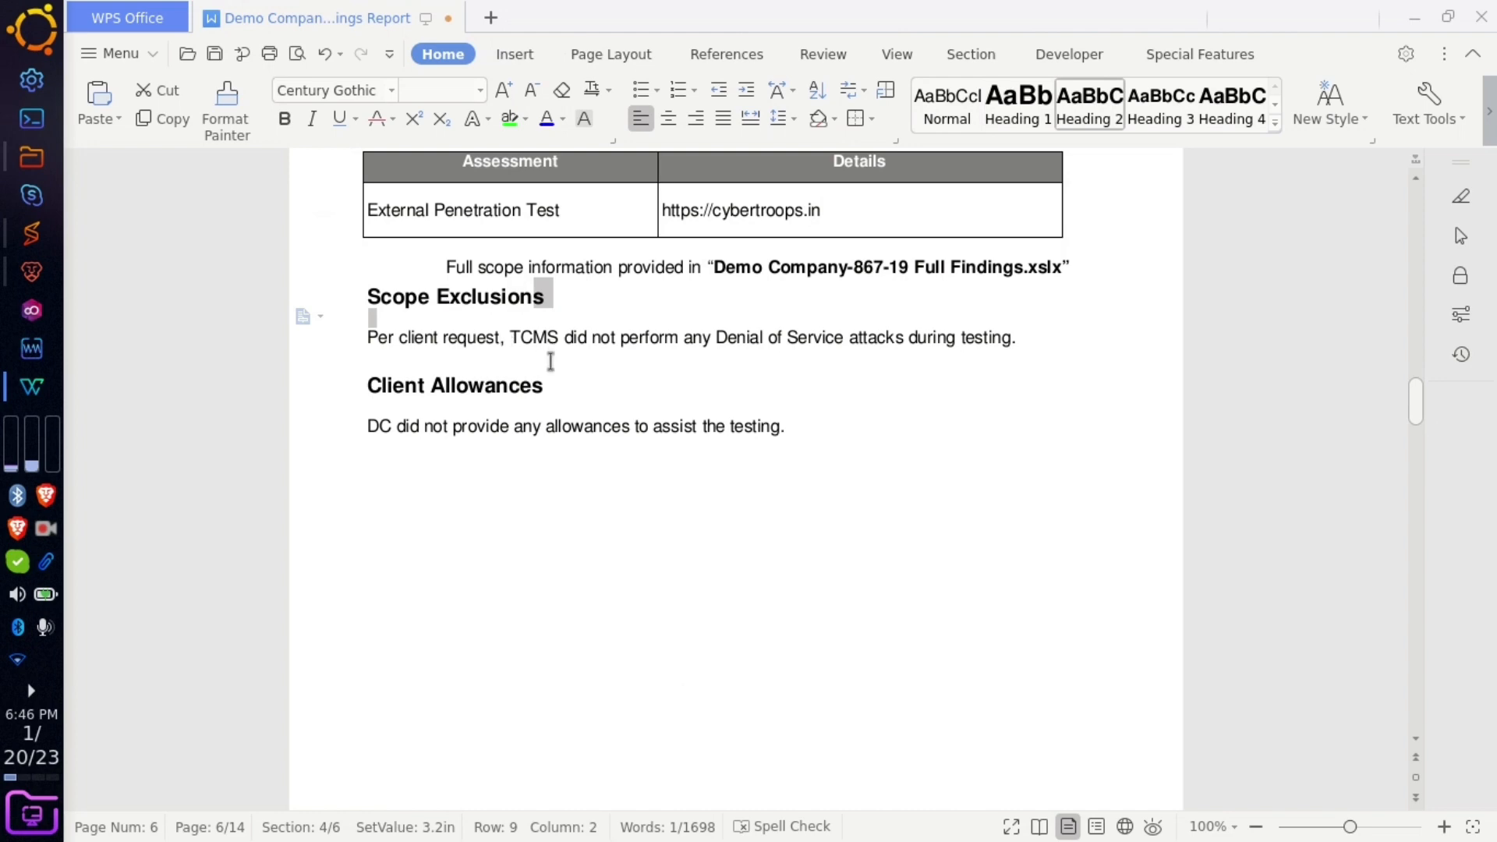
left_click(544, 385)
left_click_drag(544, 385, 425, 385)
left_click(637, 478)
scroll(682, 491, "down", 10)
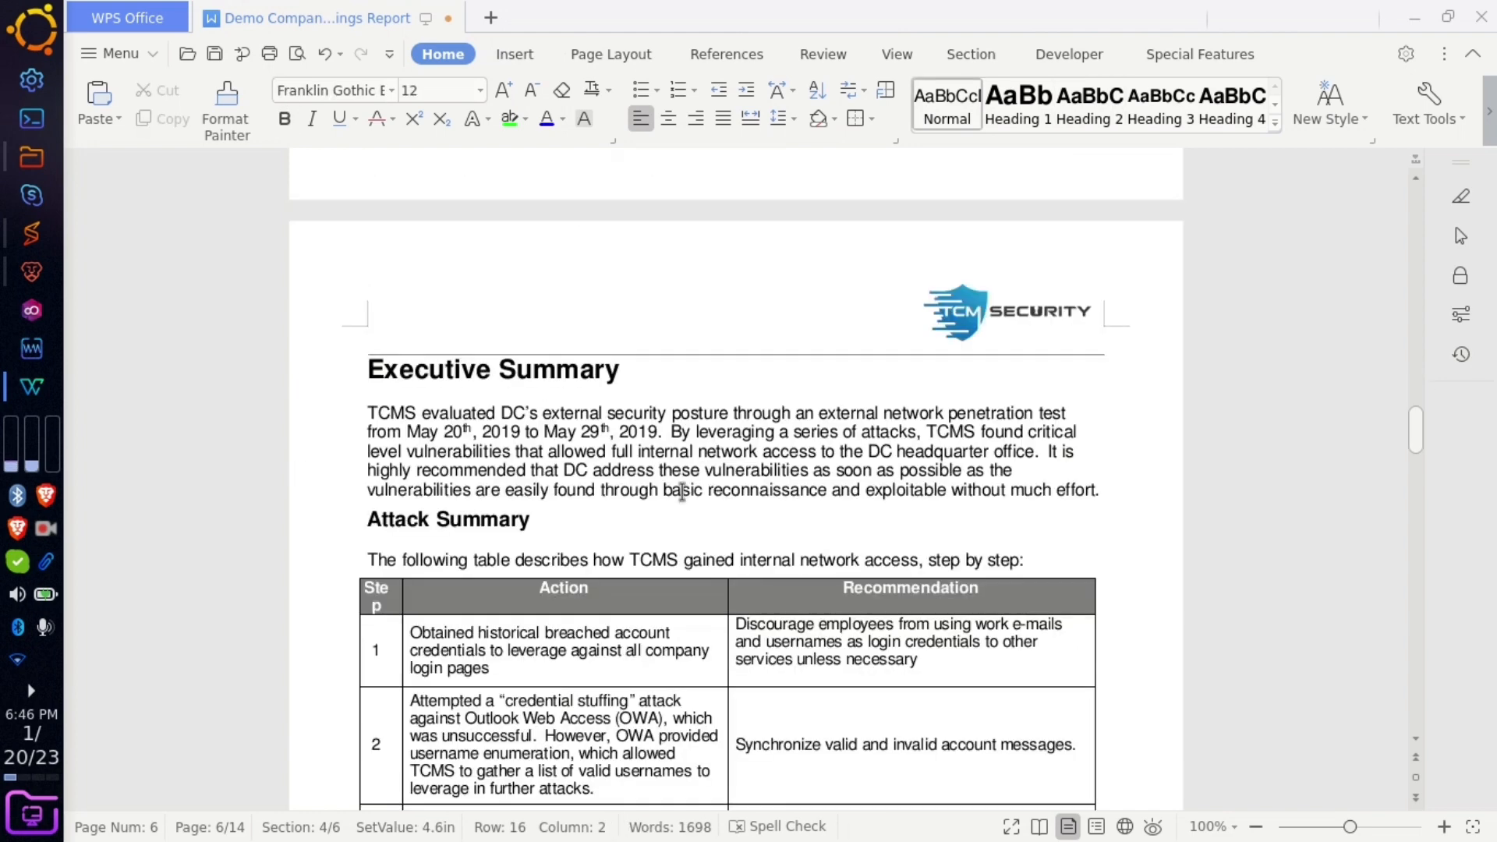
- Delete the Attack Summary heading together with its step-by-step attack table
scroll(602, 491, "down", 3)
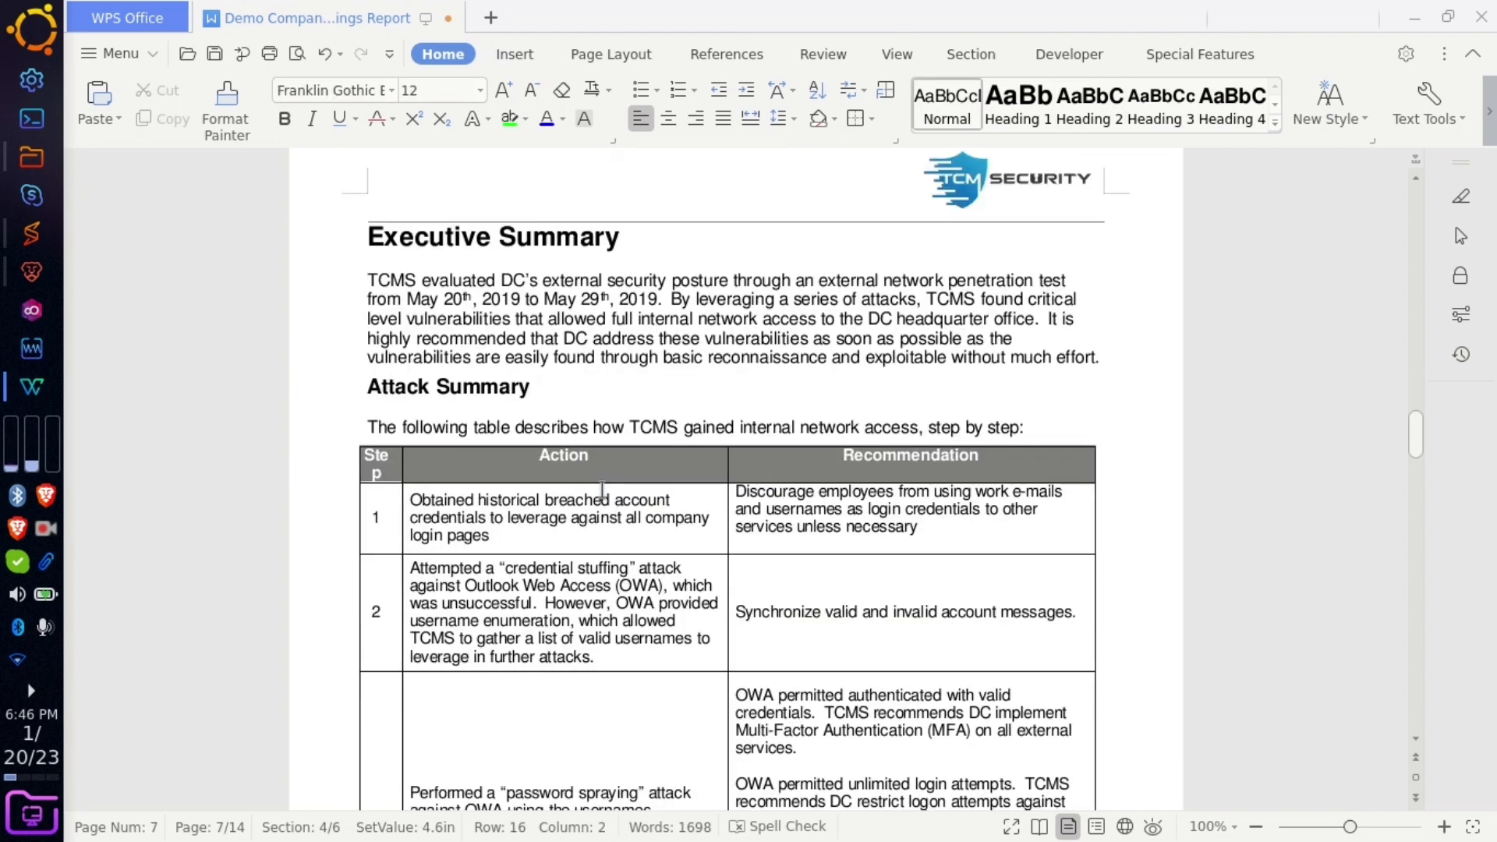
triple_click(370, 392)
left_click_drag(399, 395, 639, 504)
scroll(481, 475, "down", 8)
scroll(639, 493, "up", 3)
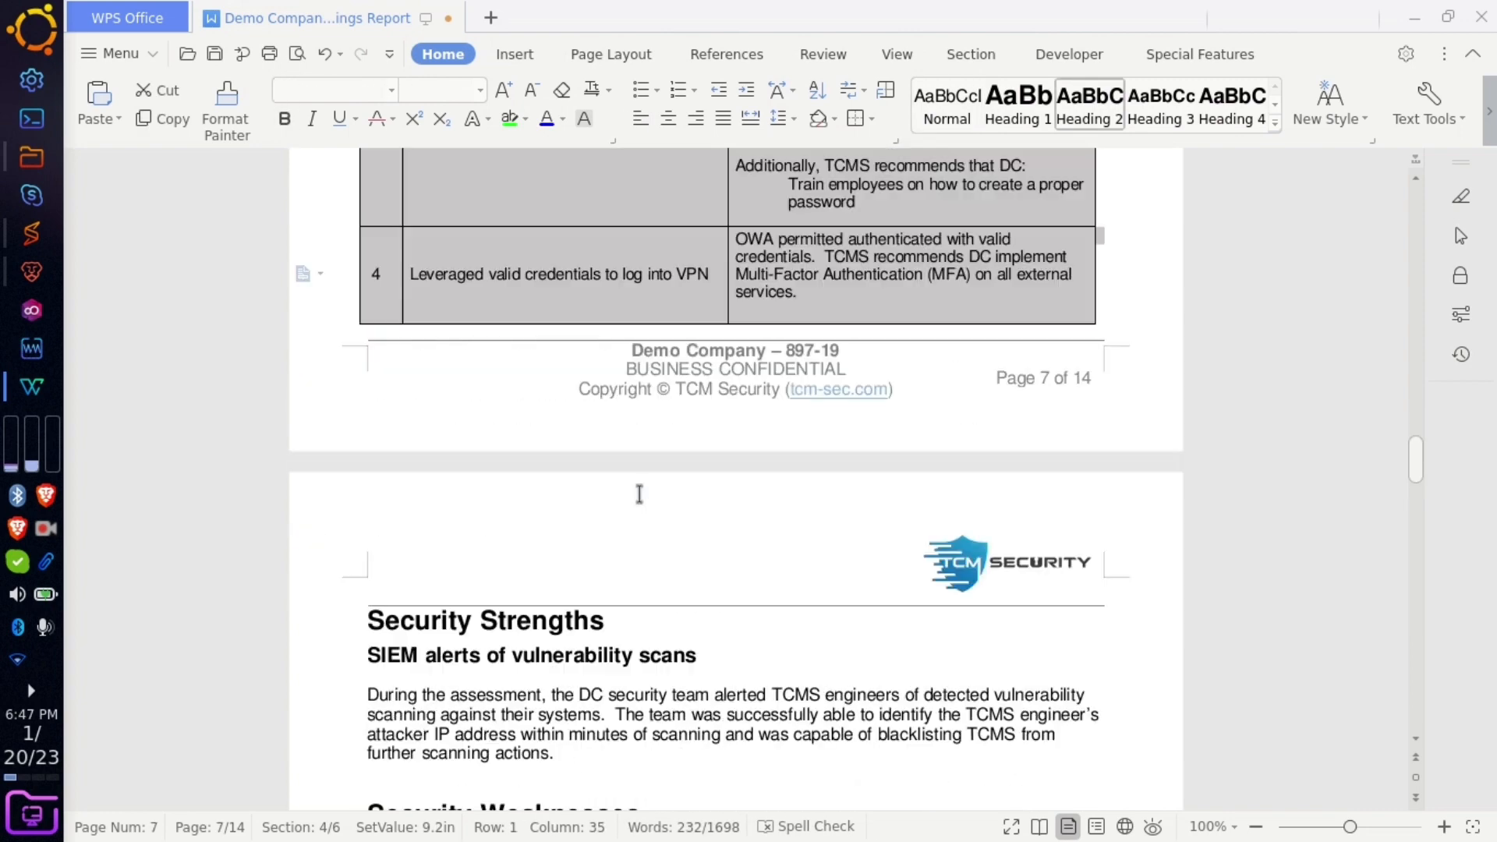
key("Delete")
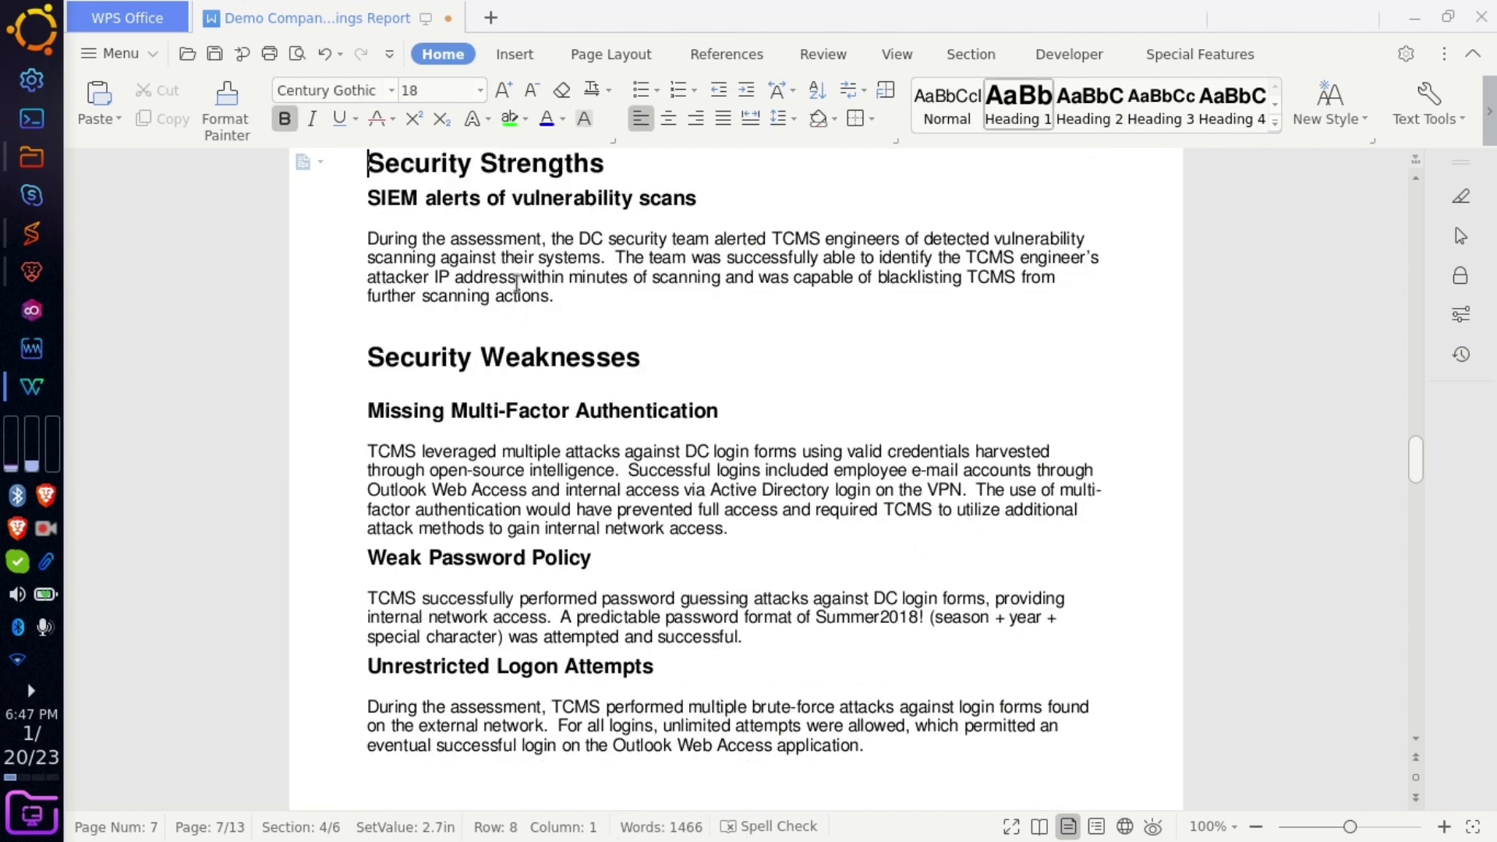
- Begin selecting the Security Weaknesses subsections below the SIEM alerts paragraph
left_click_drag(538, 239, 634, 274)
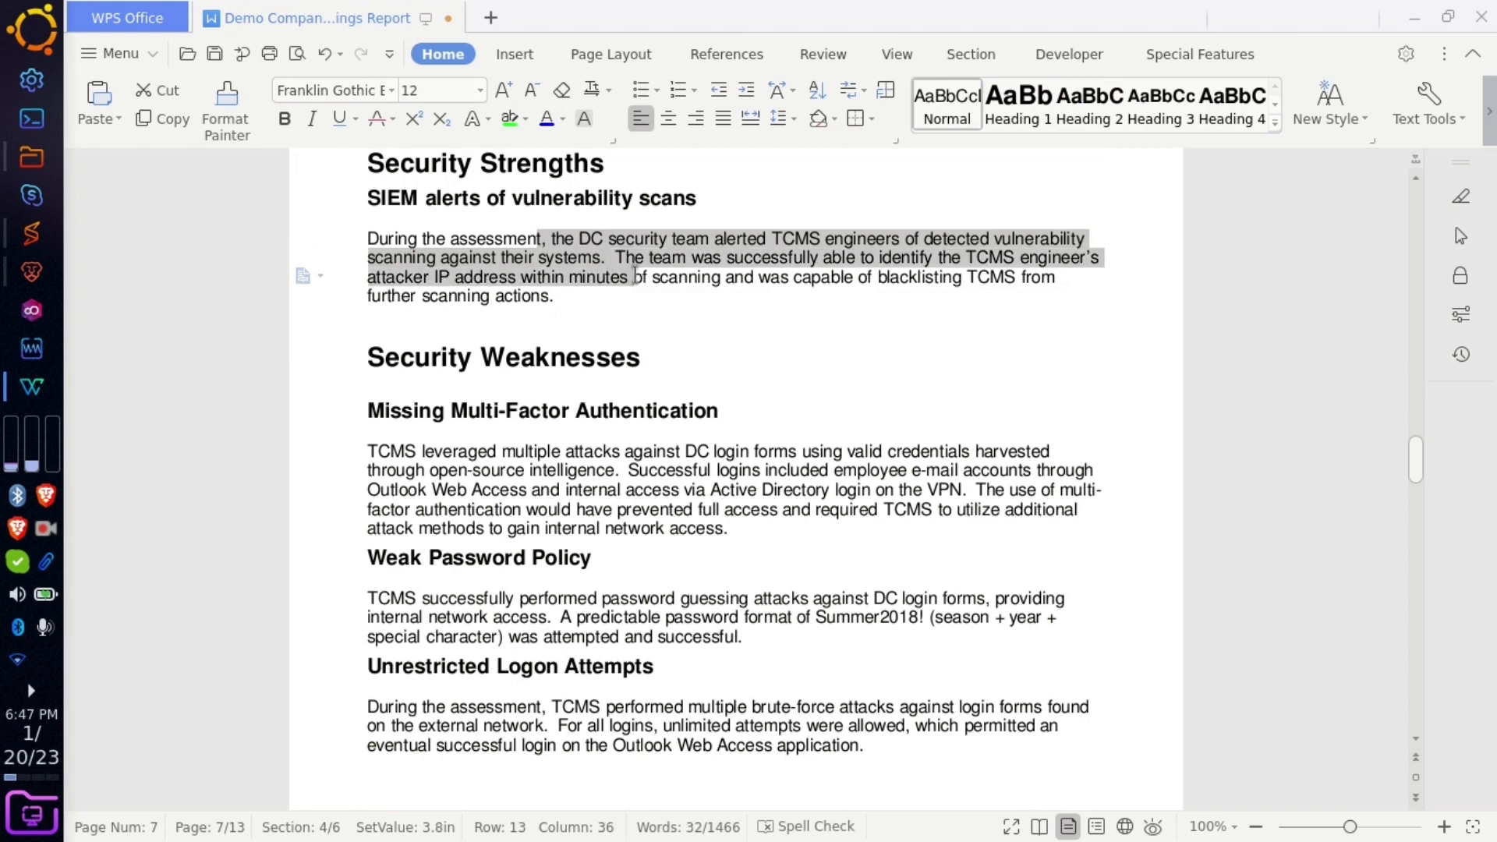
left_click(634, 274)
left_click_drag(436, 240, 543, 276)
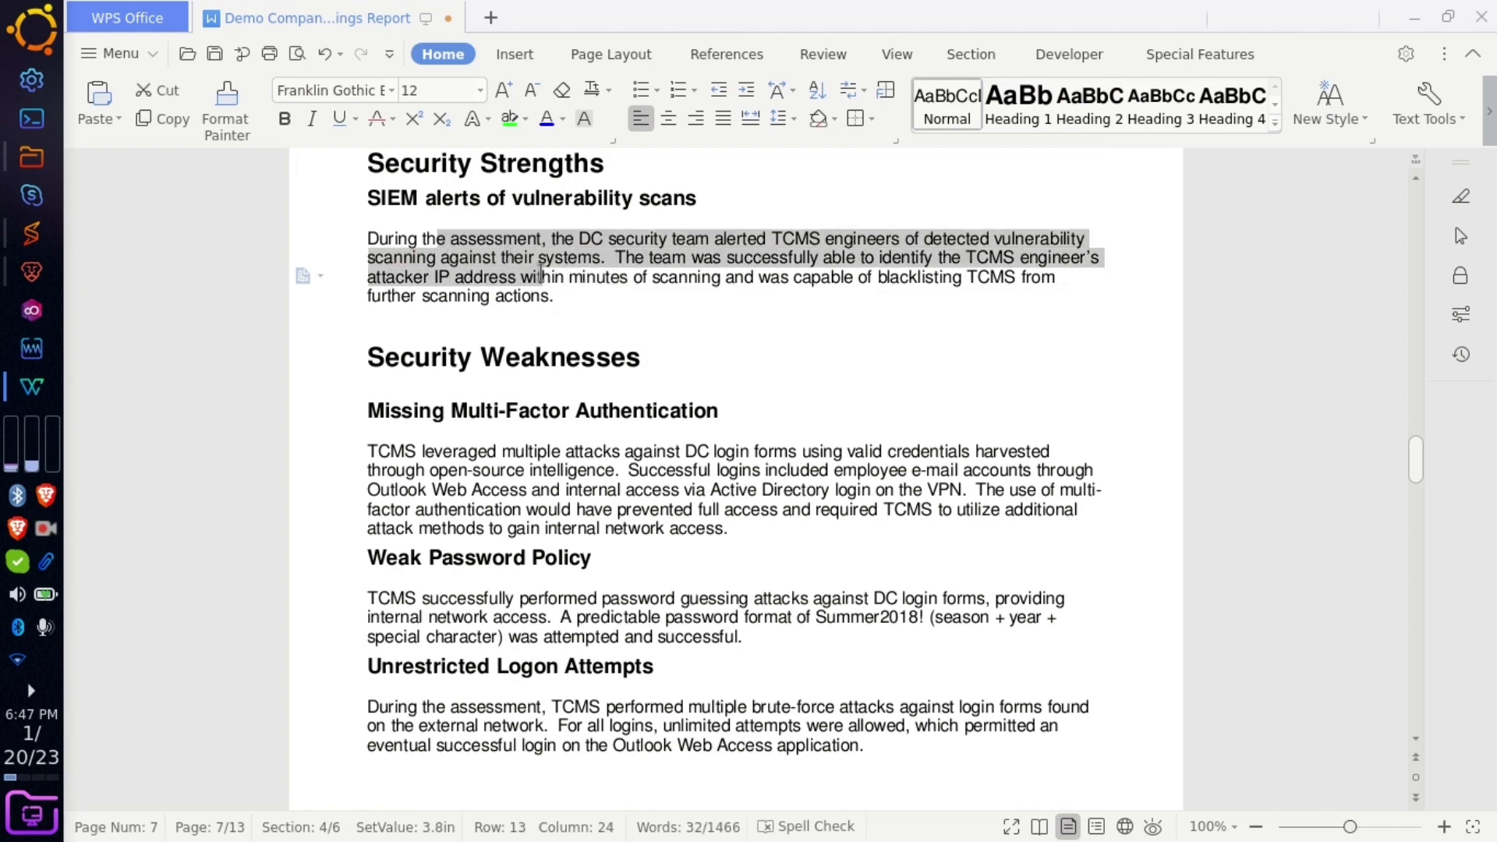
left_click(544, 277)
left_click_drag(367, 357, 575, 512)
left_click(574, 513)
left_click_drag(369, 405, 668, 425)
- Delete the three selected Security Weaknesses subsections and remove the stray backslash
scroll(651, 627, "down", 5)
scroll(668, 425, "up", 5)
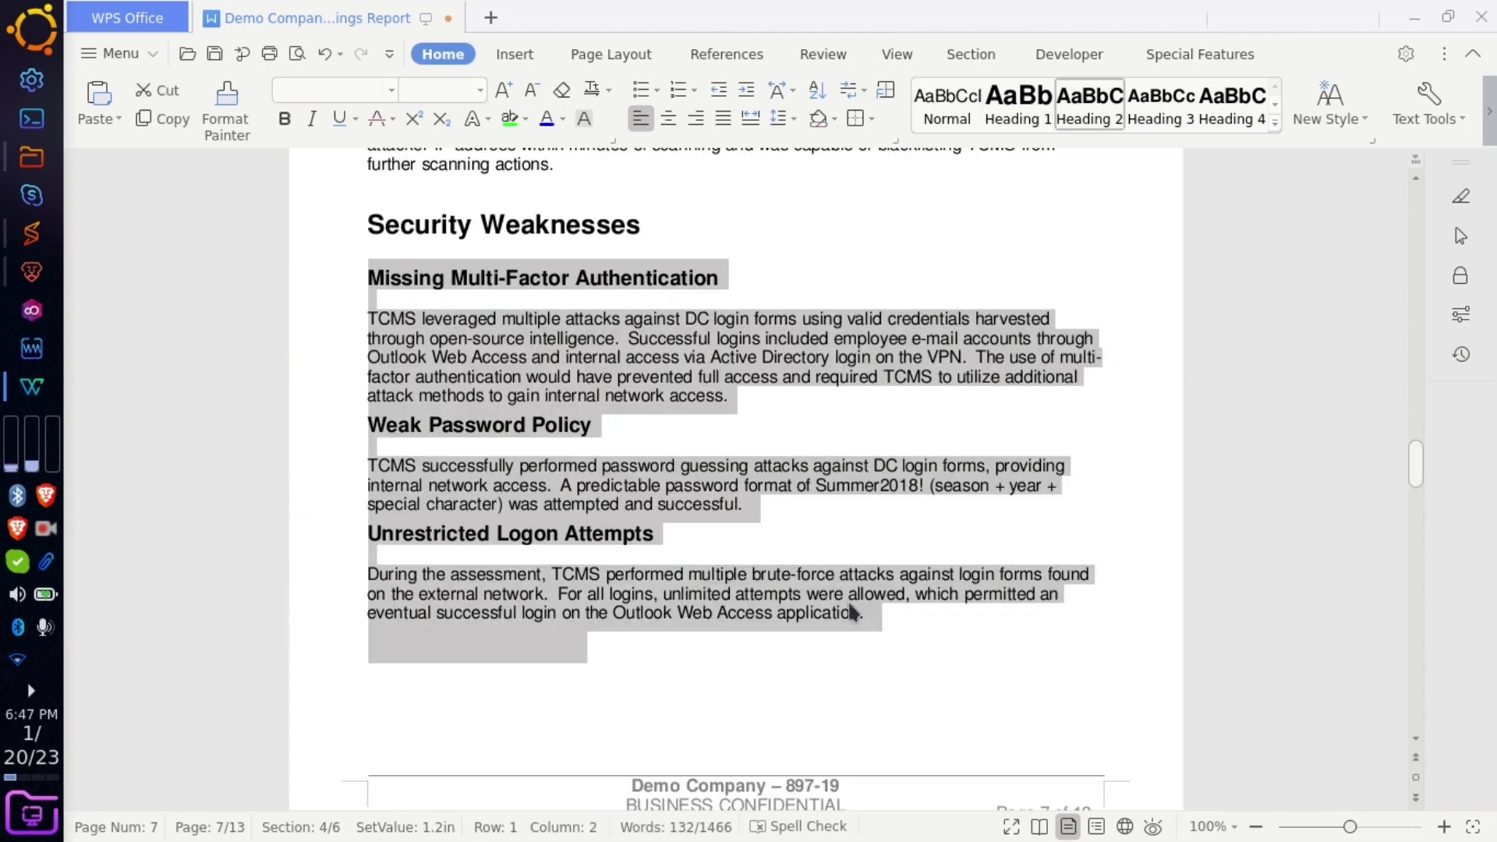
key("BackSpace")
type("\\\\")
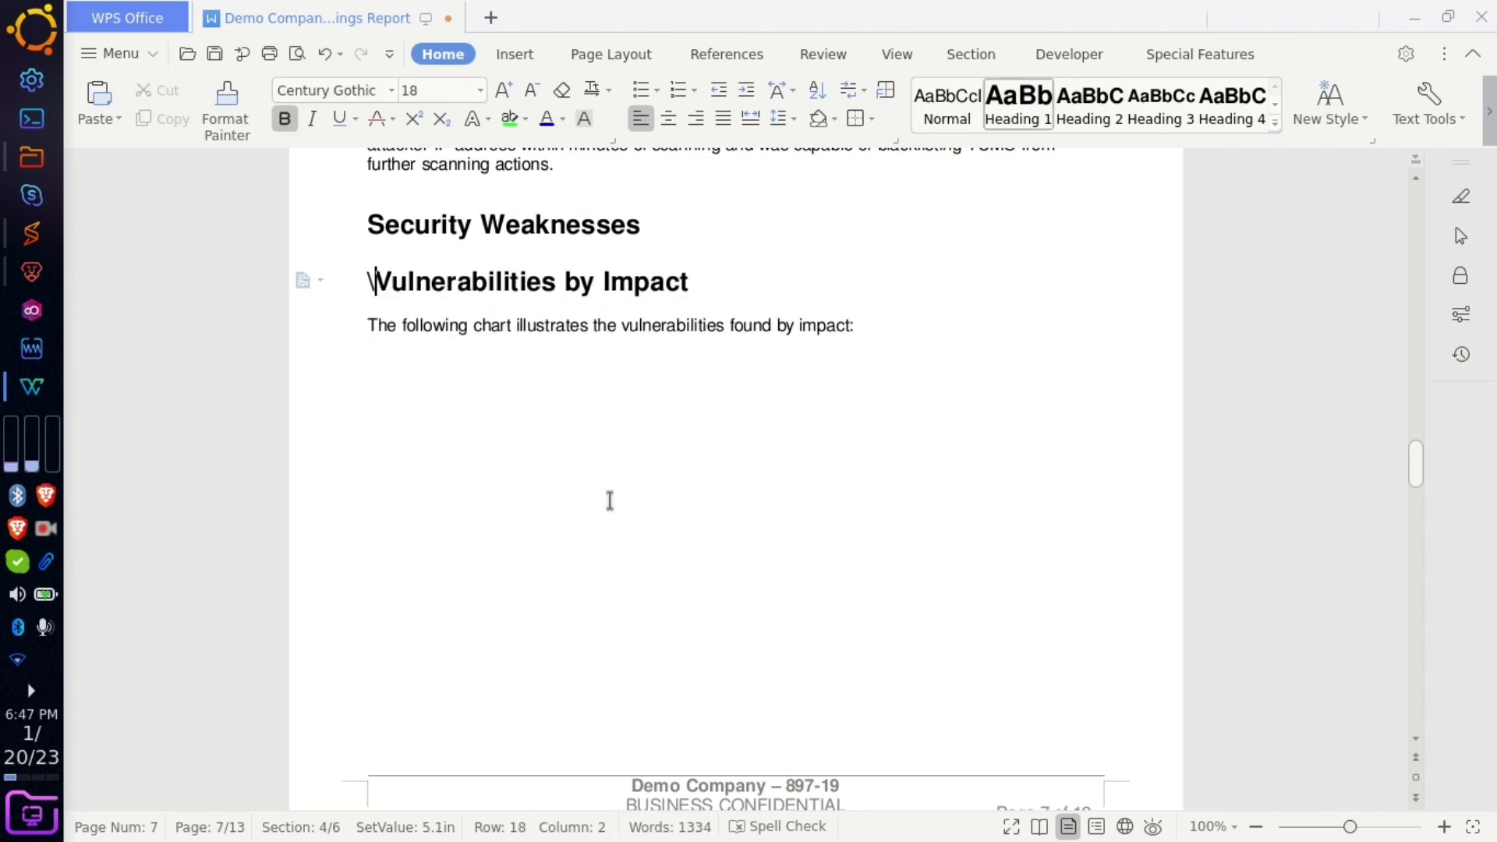
key("BackSpace")
key("BackSpace")
- Add blank lines so Vulnerabilities by Impact moves to the next page, leaving space under Security Weaknesses
key("Return")
key("Return")
key("Return")
key("Return")
key("Return")
key("Return")
key("Return")
key("Return")
key("Return")
key("Return")
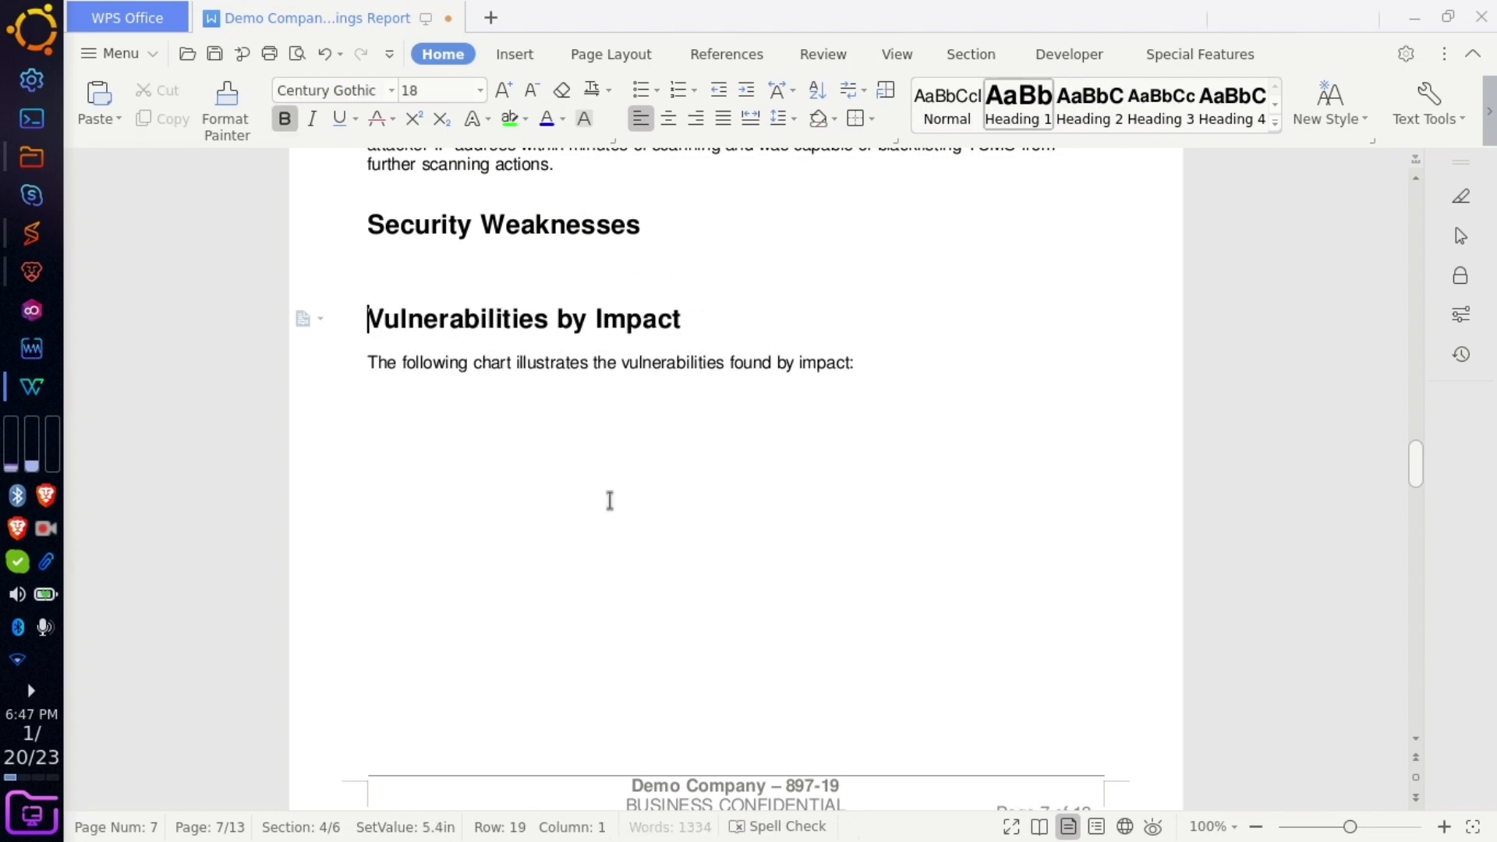
key("Return")
key("Return")
key("Return")
key("Return")
key("Return")
key("Return")
key("Return")
key("Return")
key("Return")
key("Return")
key("Return")
key("Return")
key("Return")
key("Return")
key("Return")
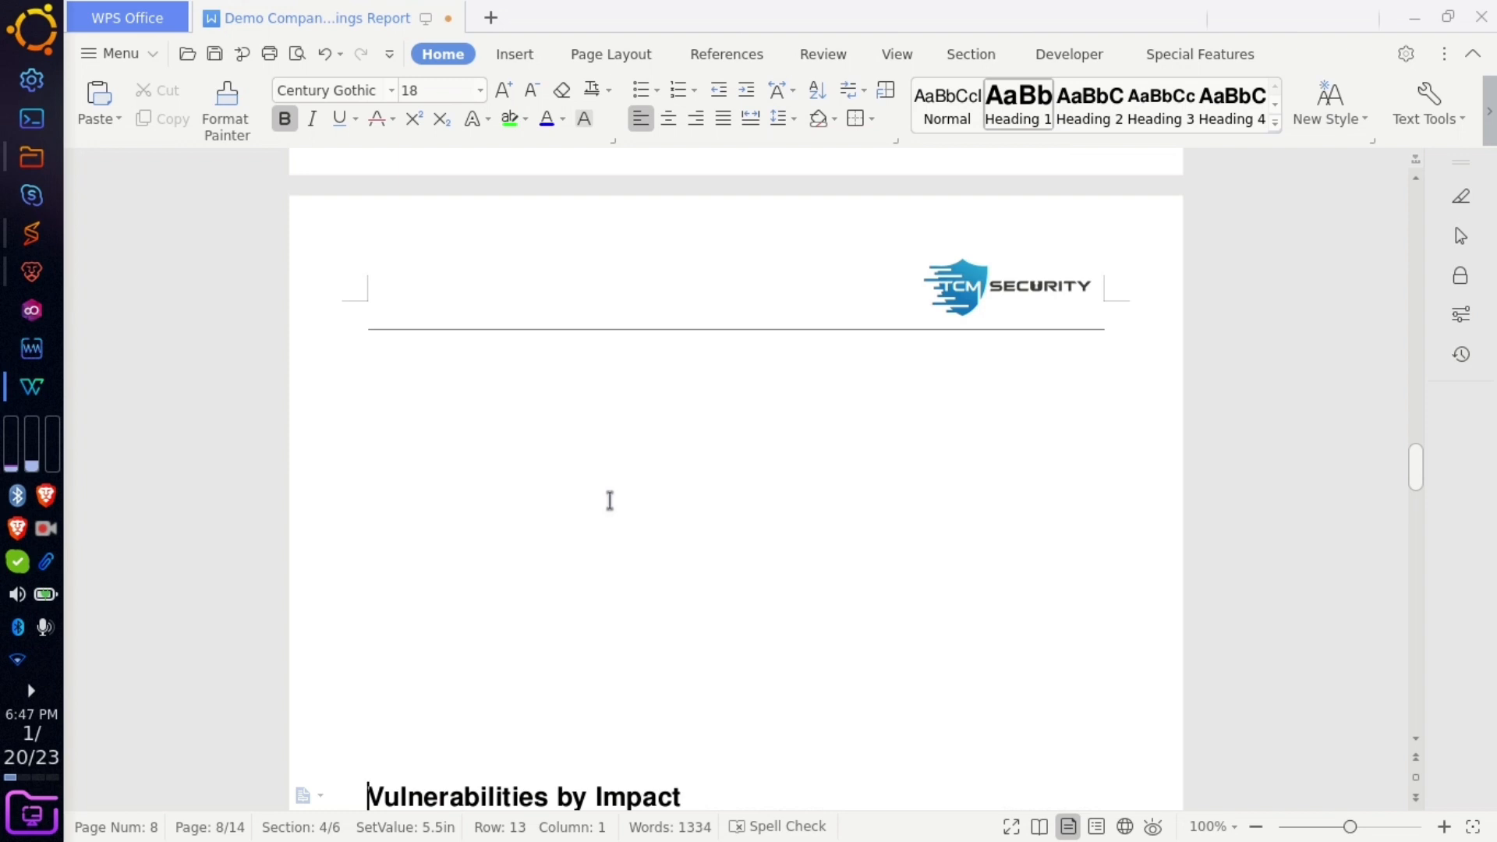
key("BackSpace")
key("BackSpace")
key("BackSpace")
key("BackSpace")
key("BackSpace")
key("BackSpace")
key("BackSpace")
key("BackSpace")
key("BackSpace")
key("BackSpace")
key("BackSpace")
key("BackSpace")
key("BackSpace")
key("BackSpace")
left_click(610, 500)
scroll(668, 628, "up", 9)
left_click(491, 517)
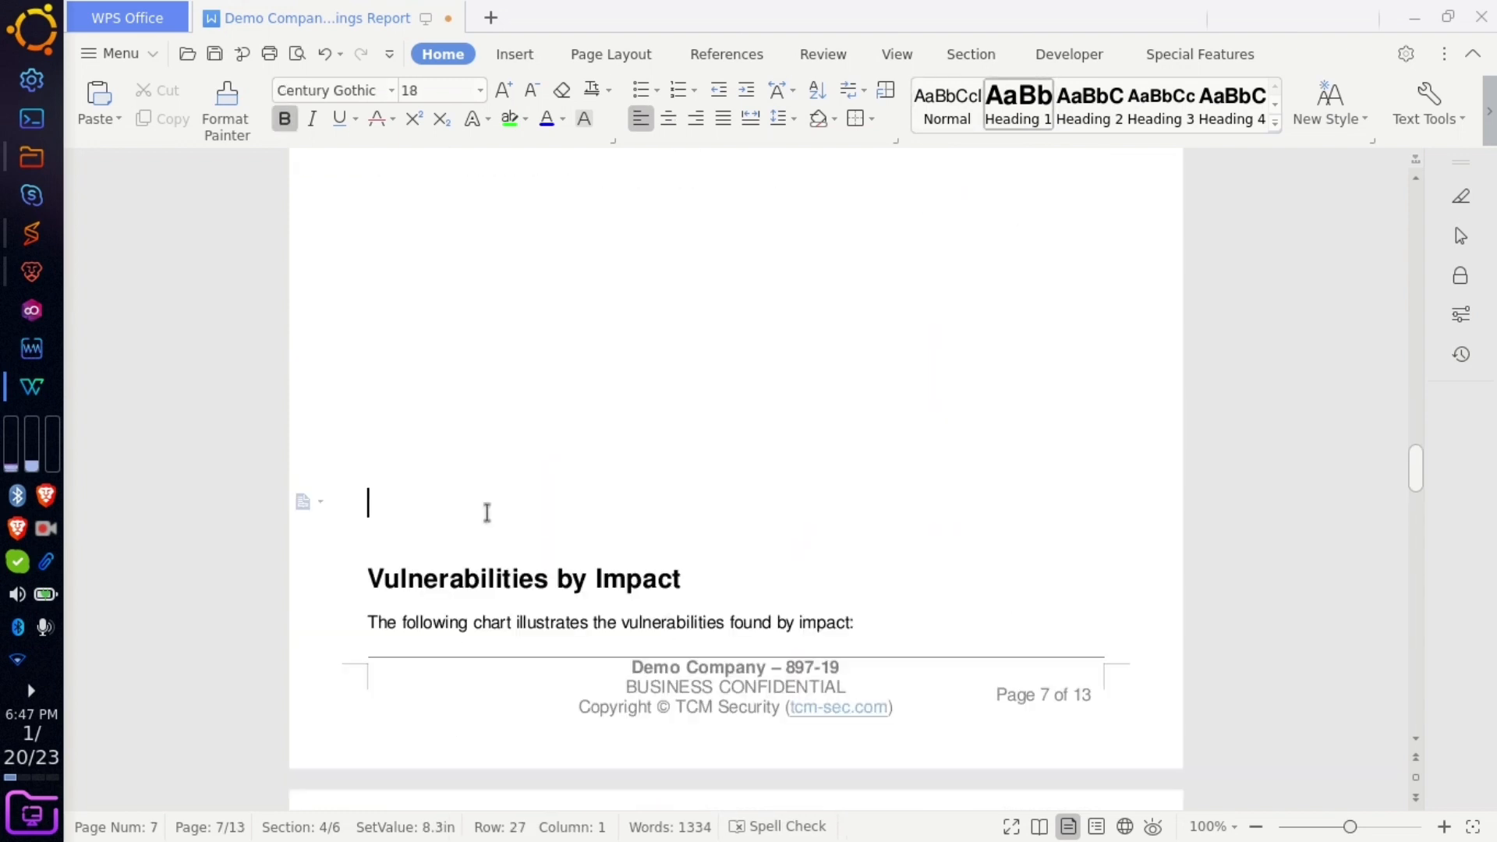
key("Return")
key("Return")
scroll(483, 510, "up", 2)
right_click(487, 516)
left_click(413, 307)
left_click(413, 305)
- Insert a 1x3 table under Security Weaknesses, add a row, then undo and redo it
left_click(518, 55)
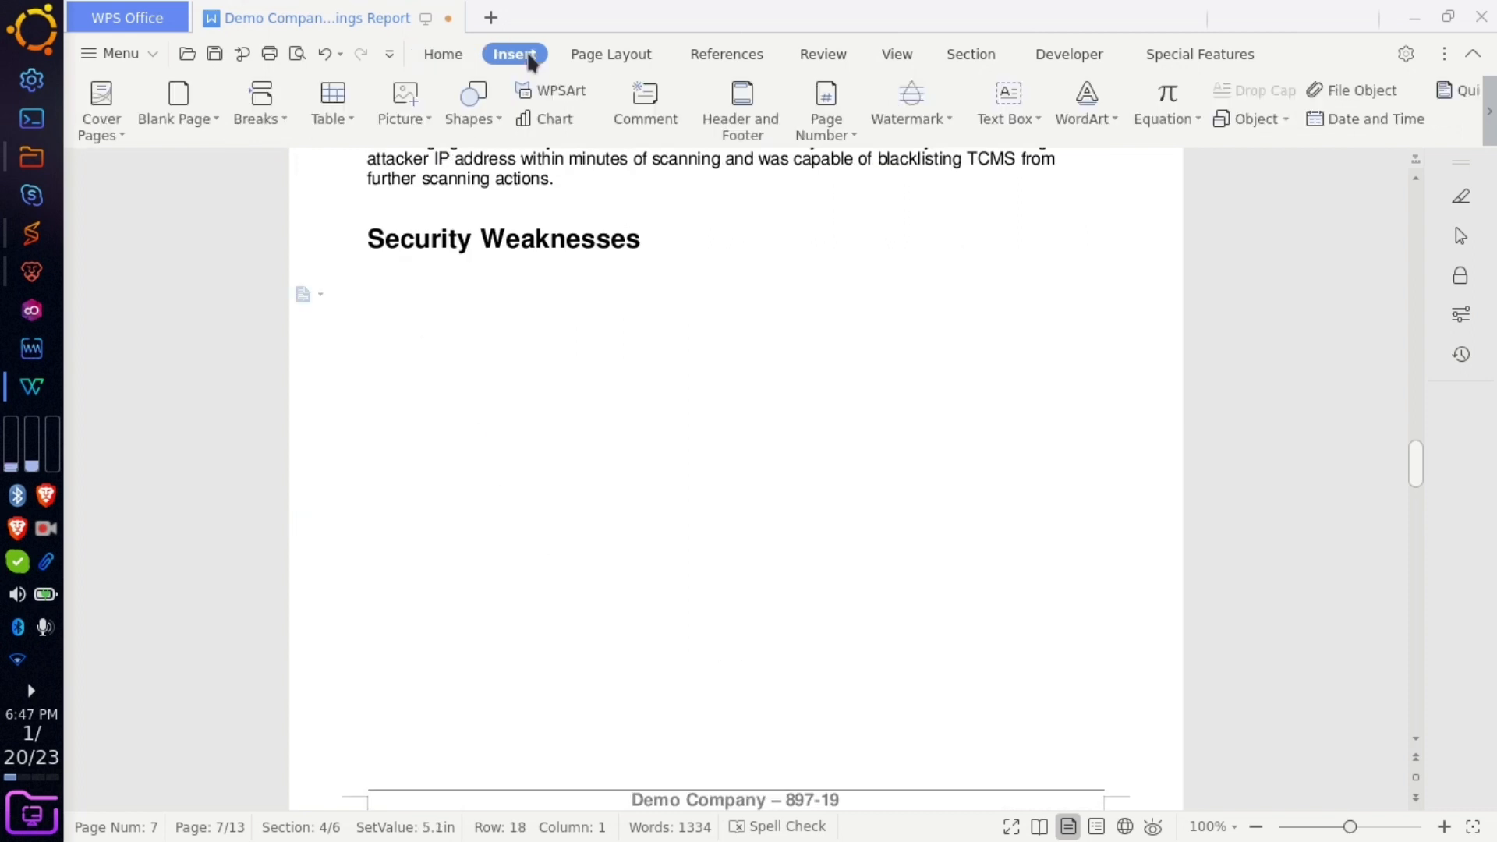
left_click(319, 117)
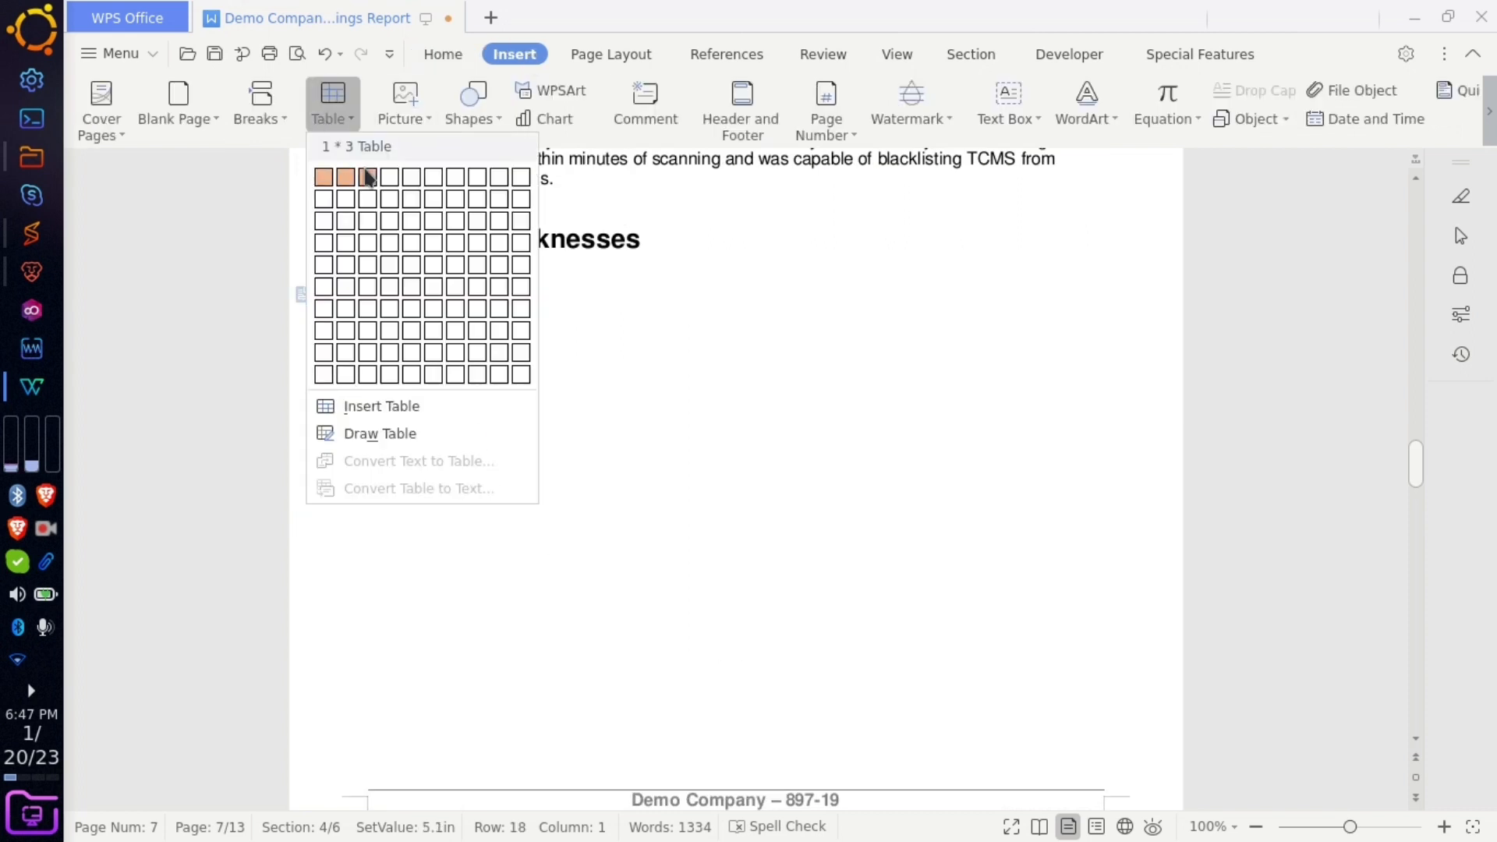
left_click(367, 177)
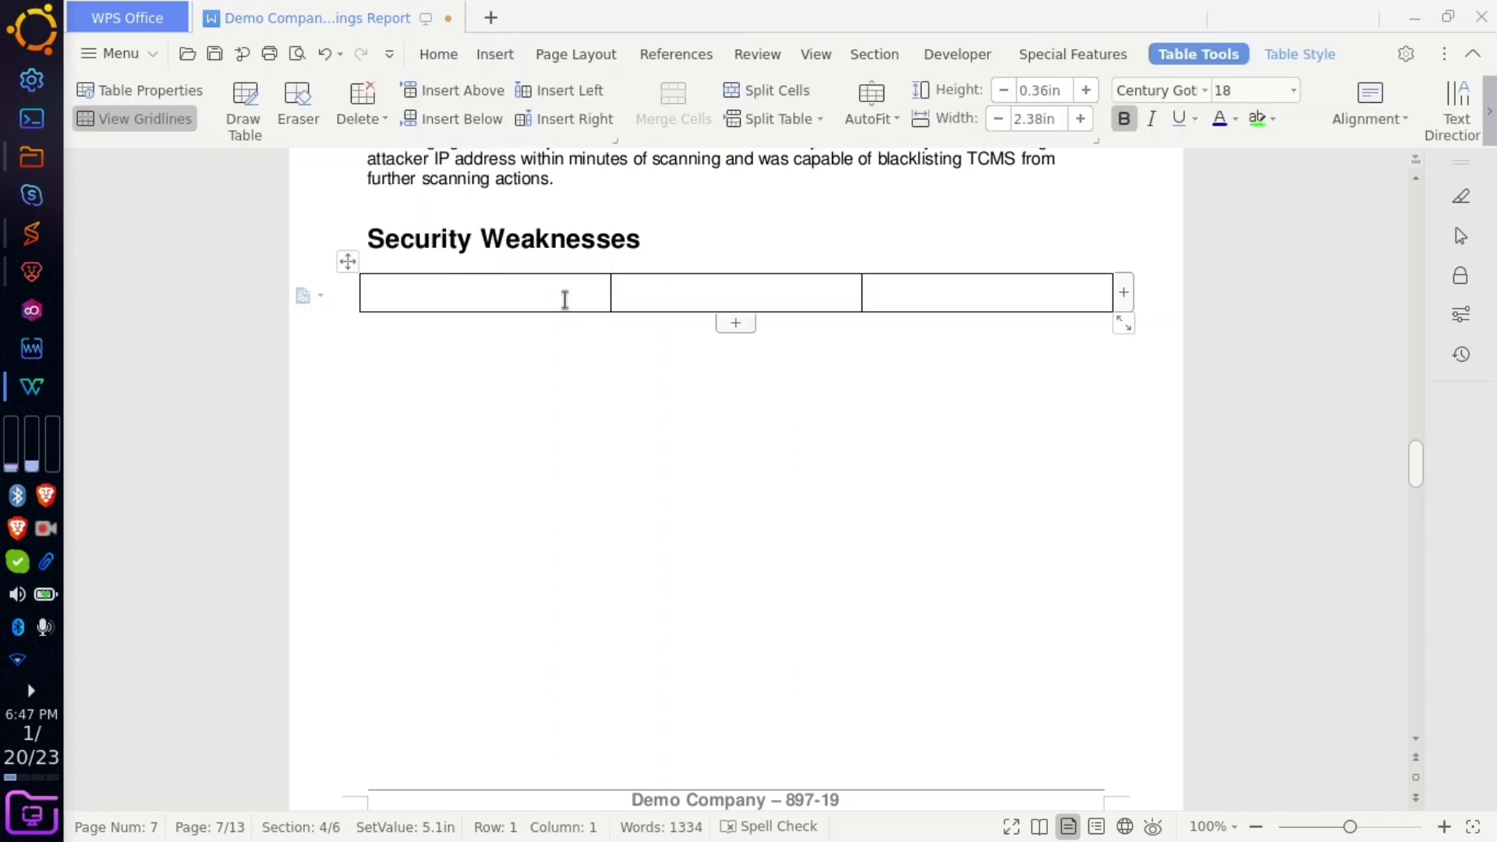
left_click(729, 323)
key("ctrl+z")
key("ctrl+z")
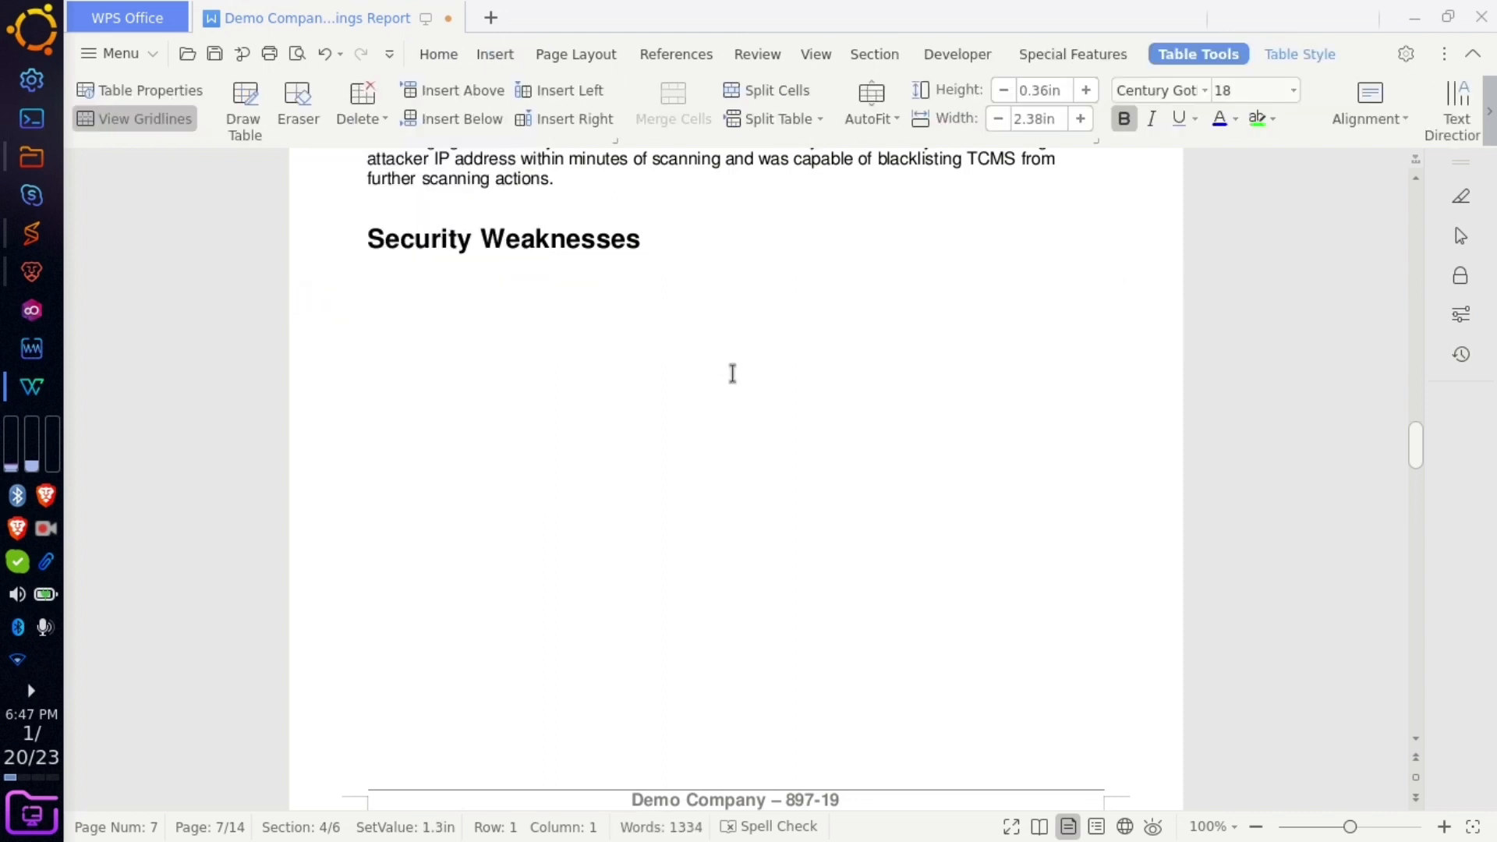
key("ctrl+y")
key("ctrl+y")
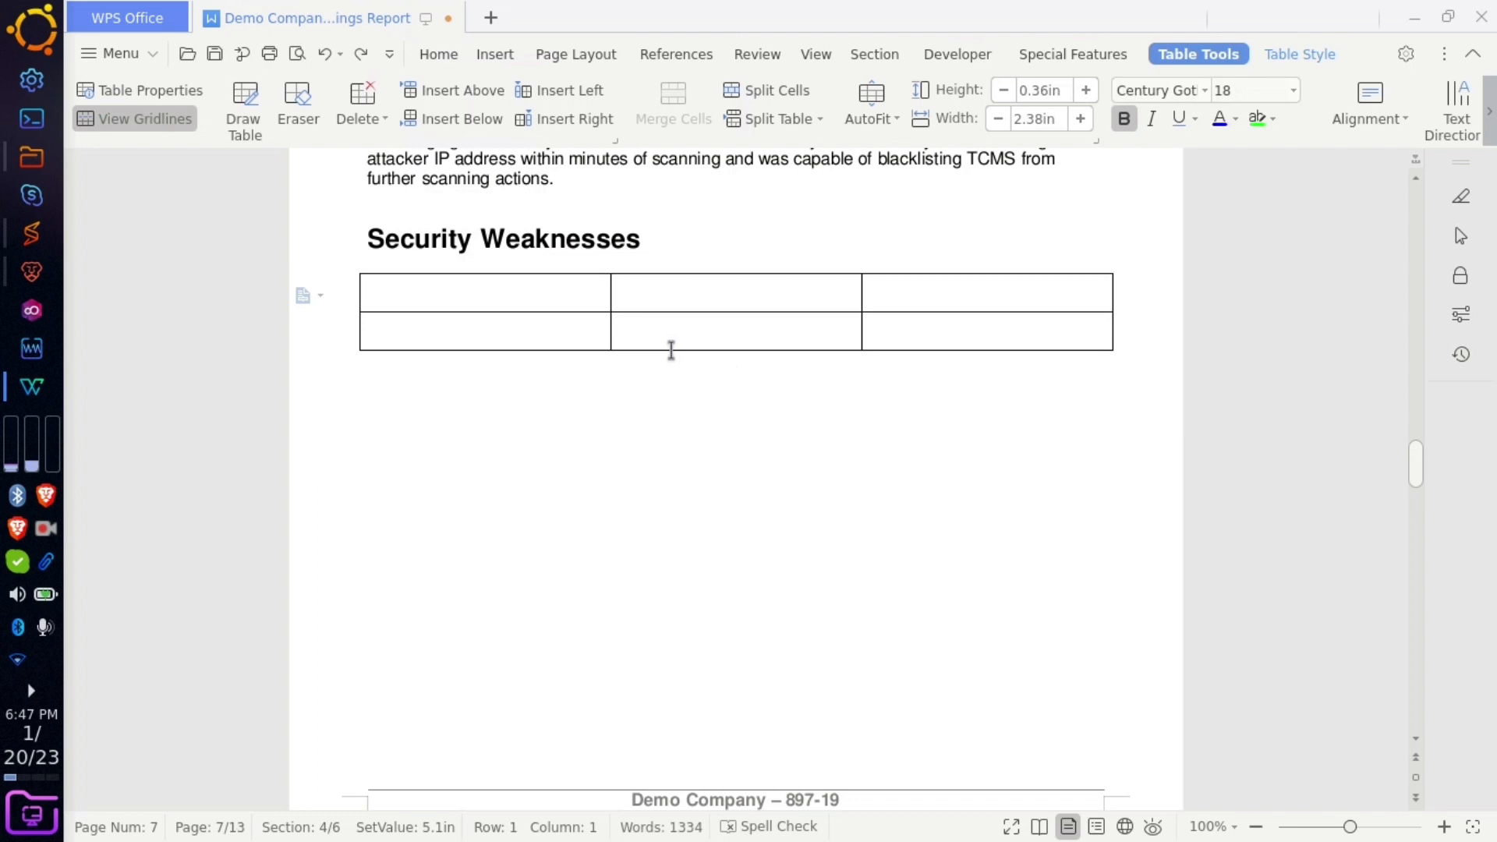
key("ctrl+y")
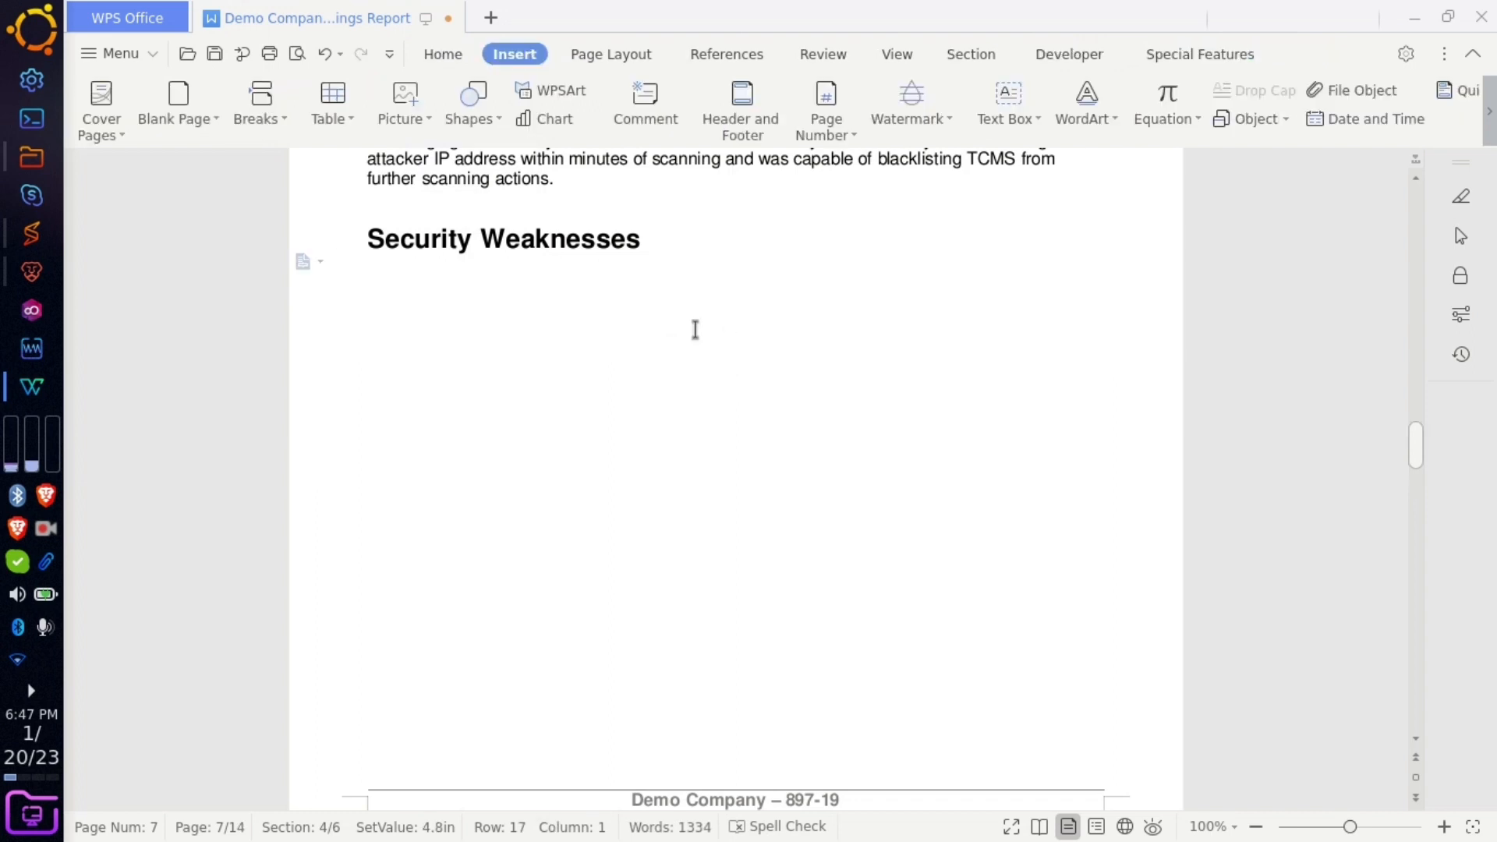
key("ctrl+z")
- Add more rows through the table's context menu, then bring up the table-size grid again
right_click(695, 329)
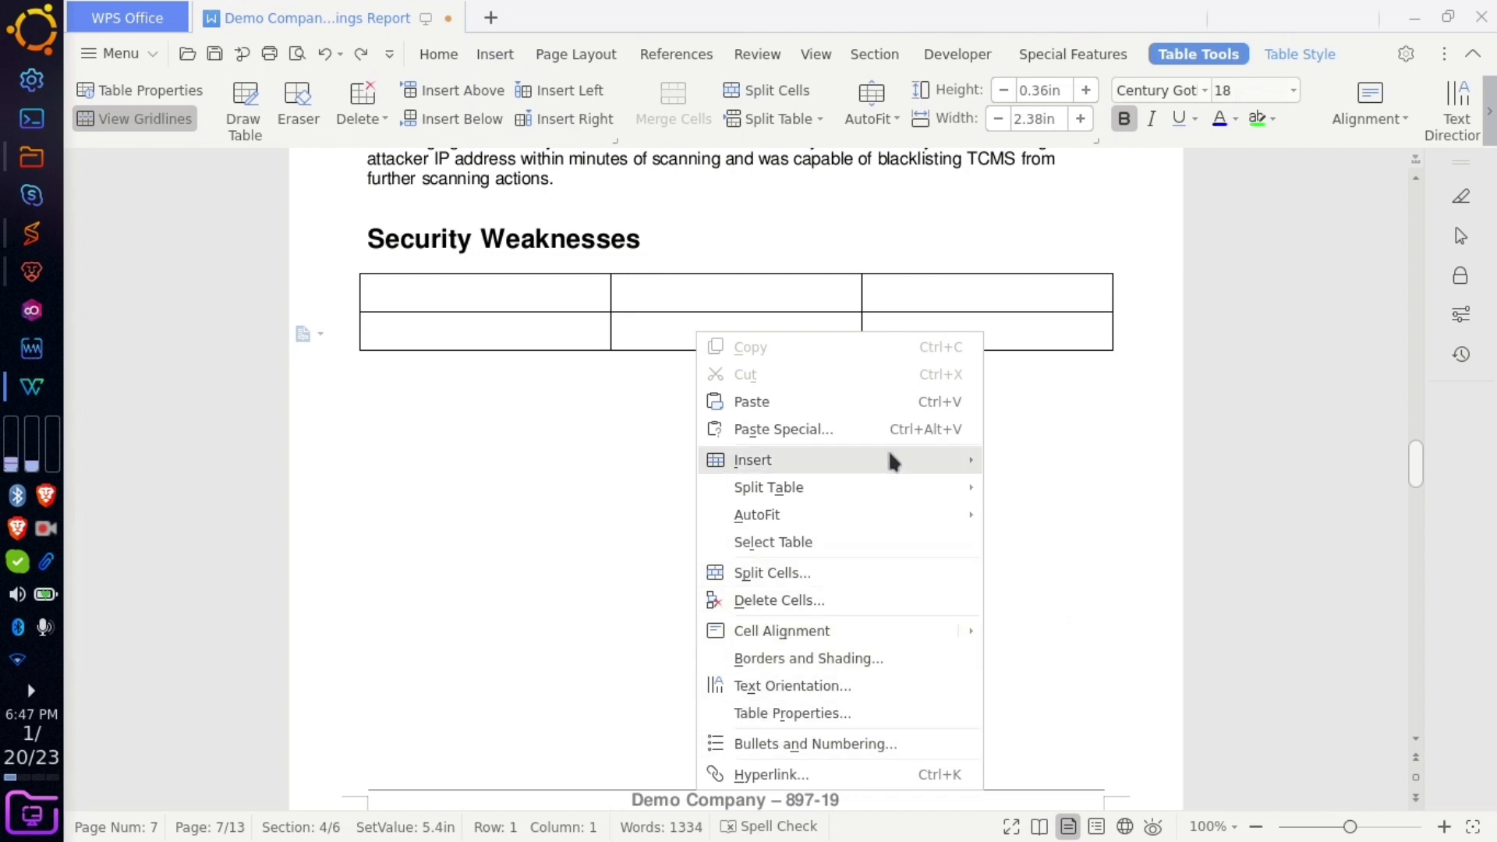
mouse_move(890, 458)
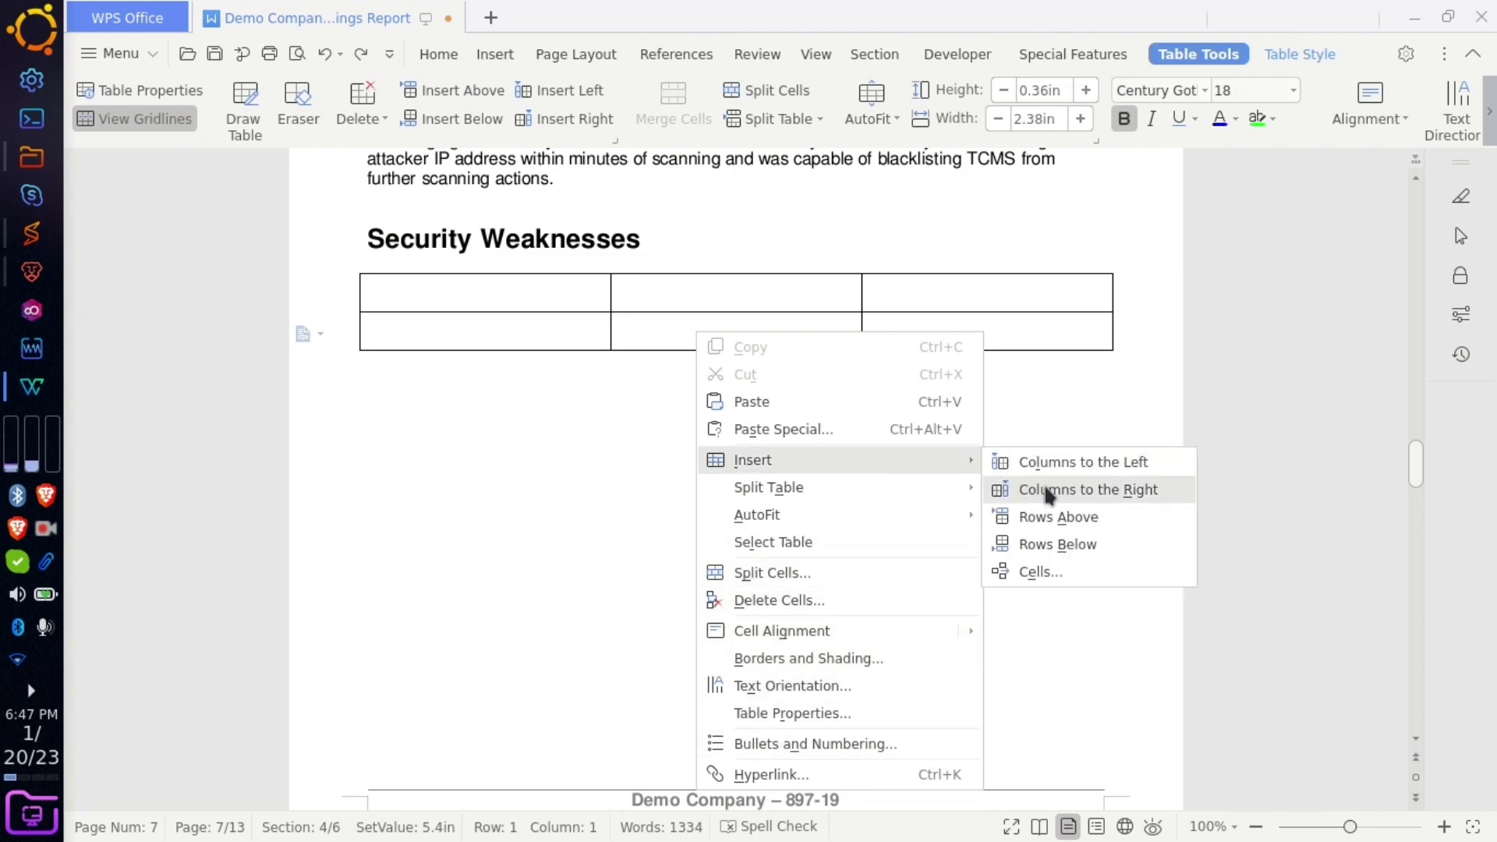
left_click(1037, 544)
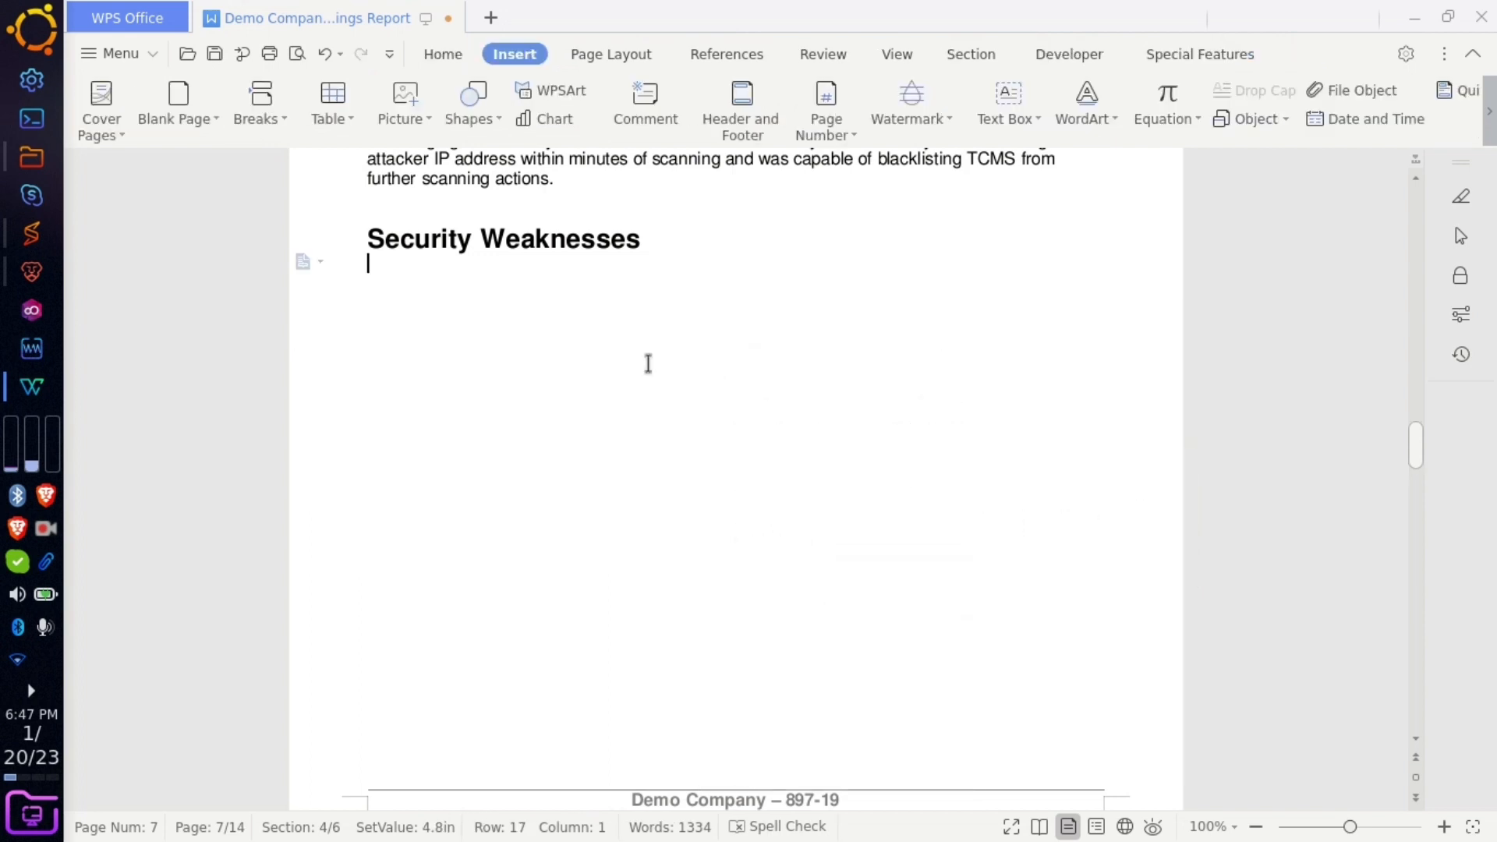
left_click(350, 115)
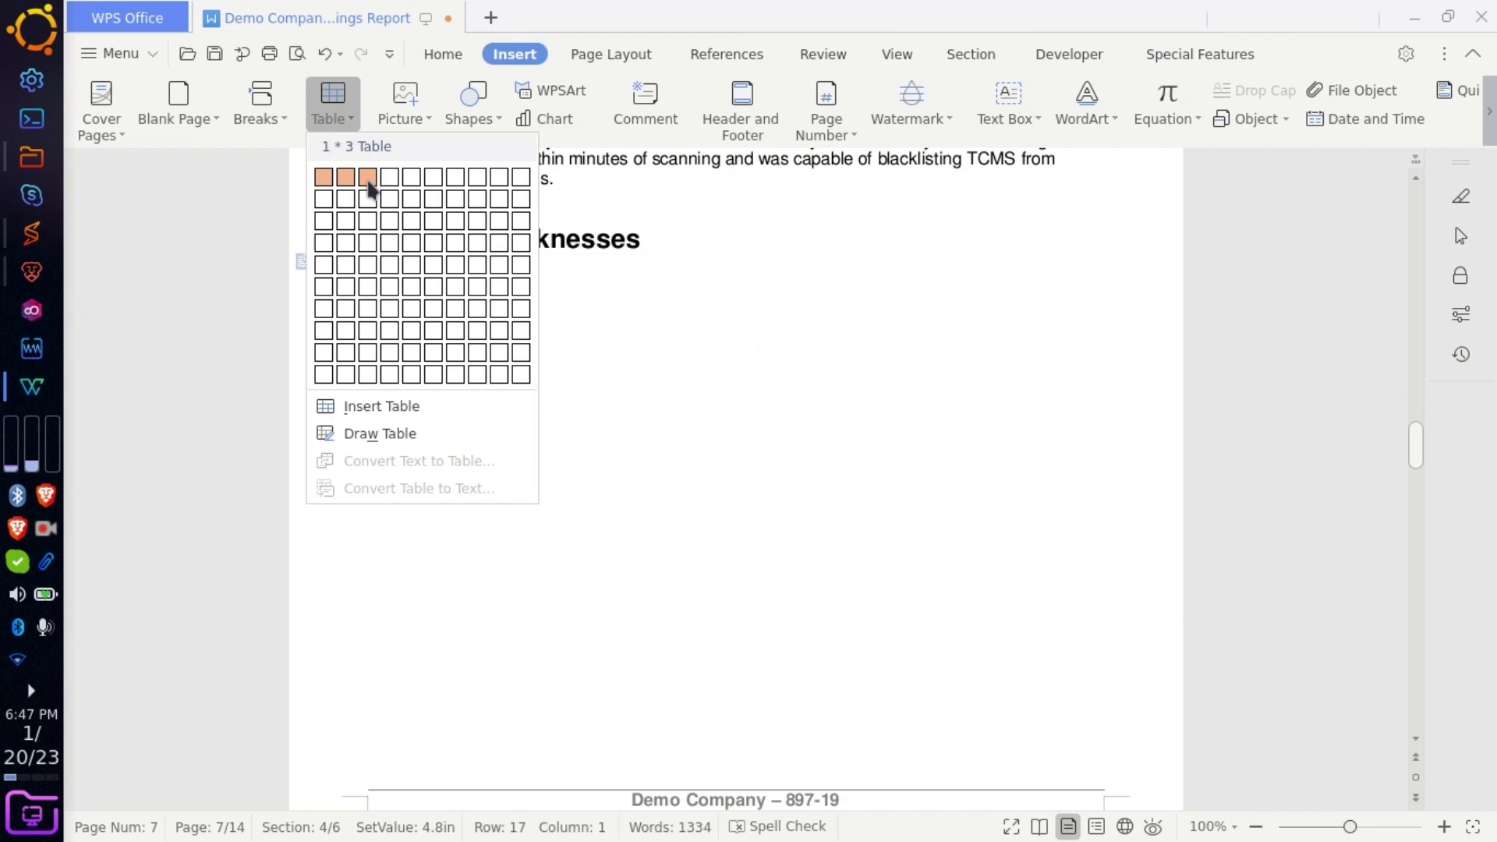
- Insert a 7x3 table headed sr no, Vulnerabilities, Status, narrowing the first column
left_click(367, 307)
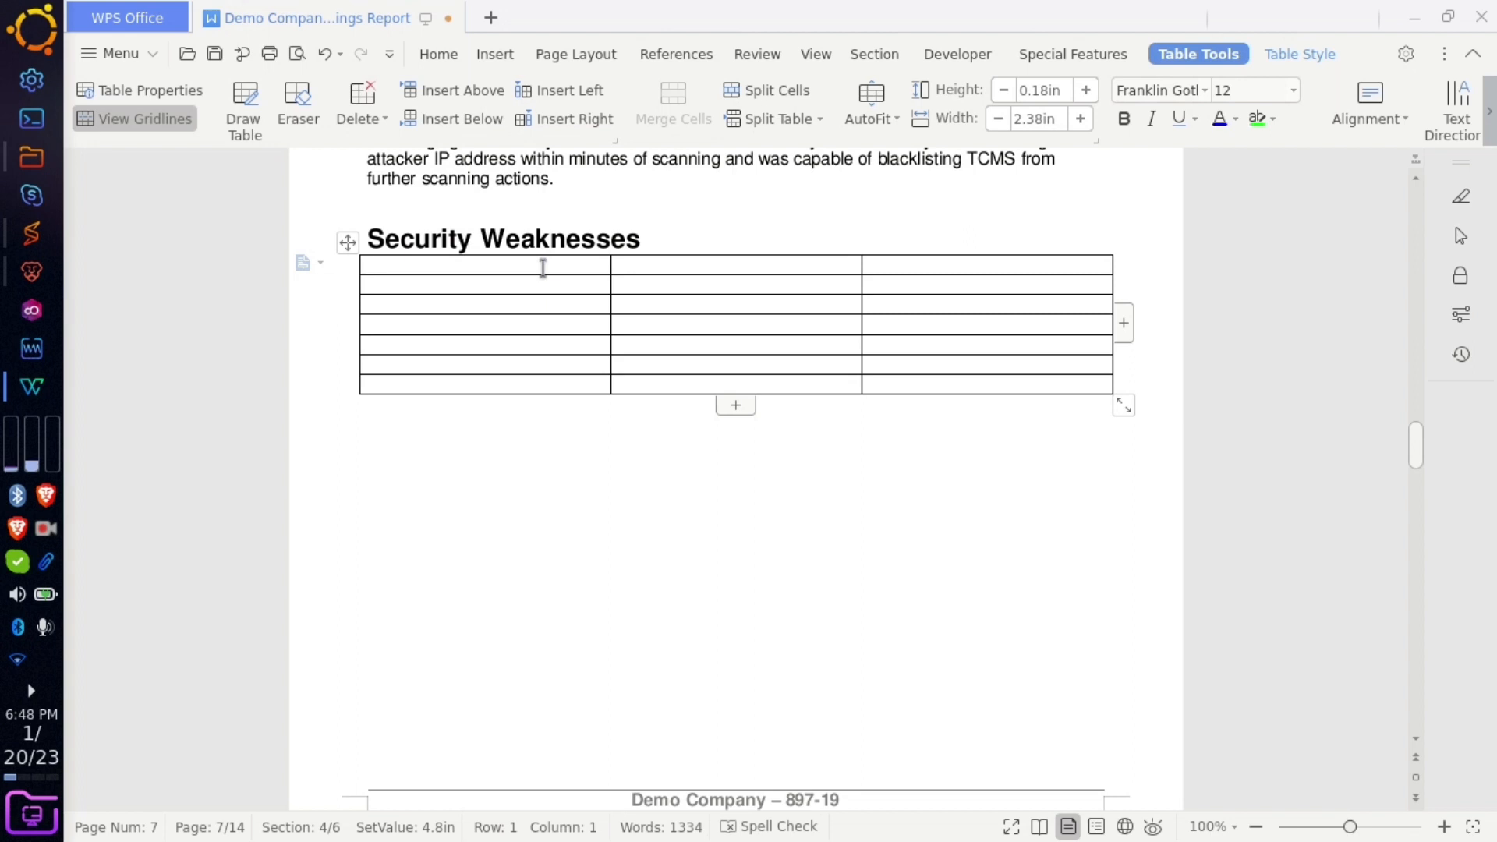
type("sr no")
left_click_drag(609, 315, 419, 320)
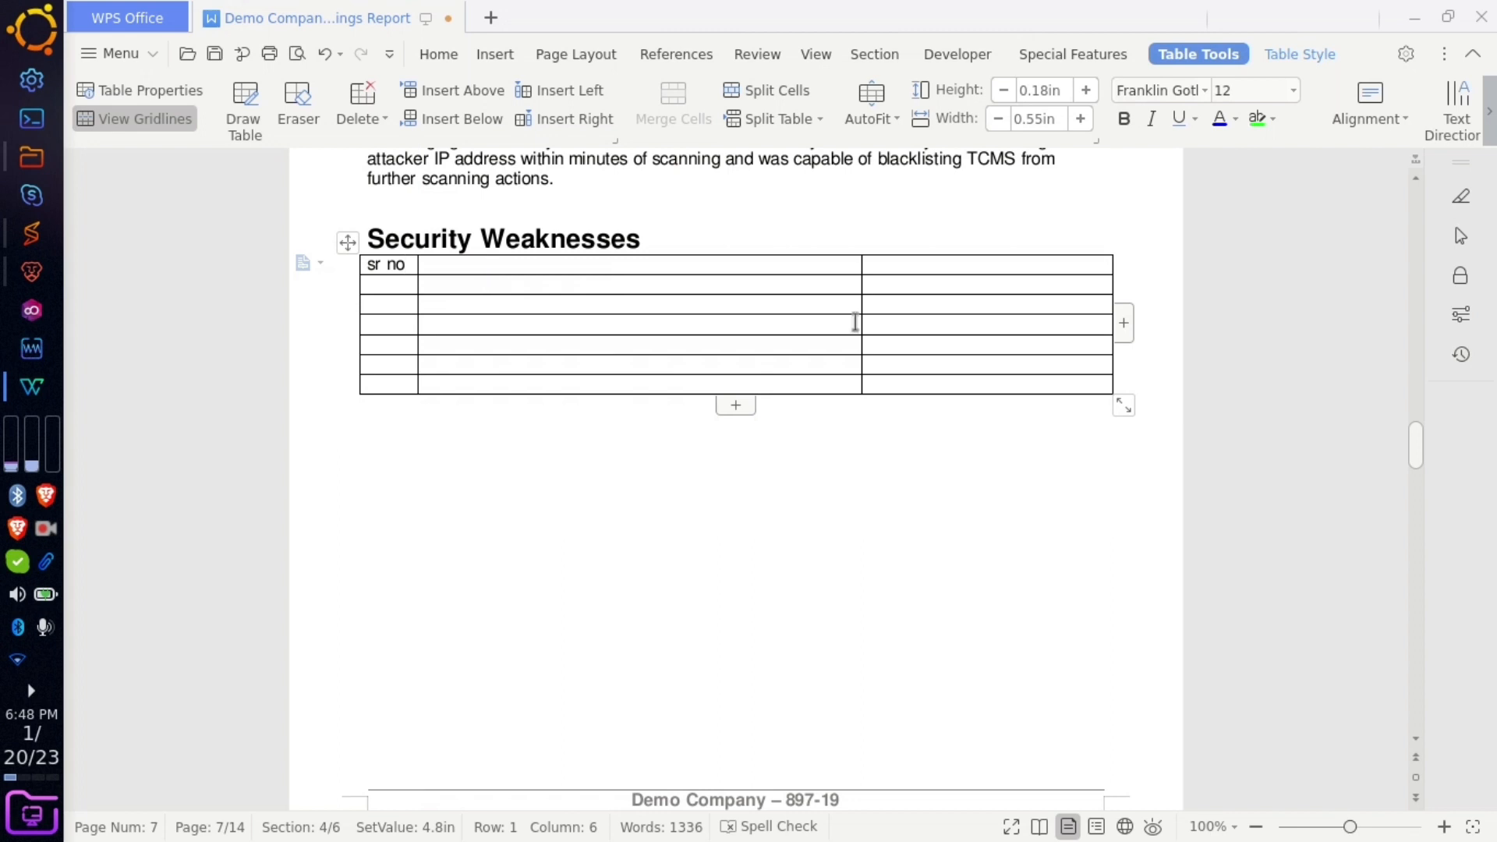
left_click_drag(861, 323, 669, 315)
left_click(531, 265)
type("Vulnera")
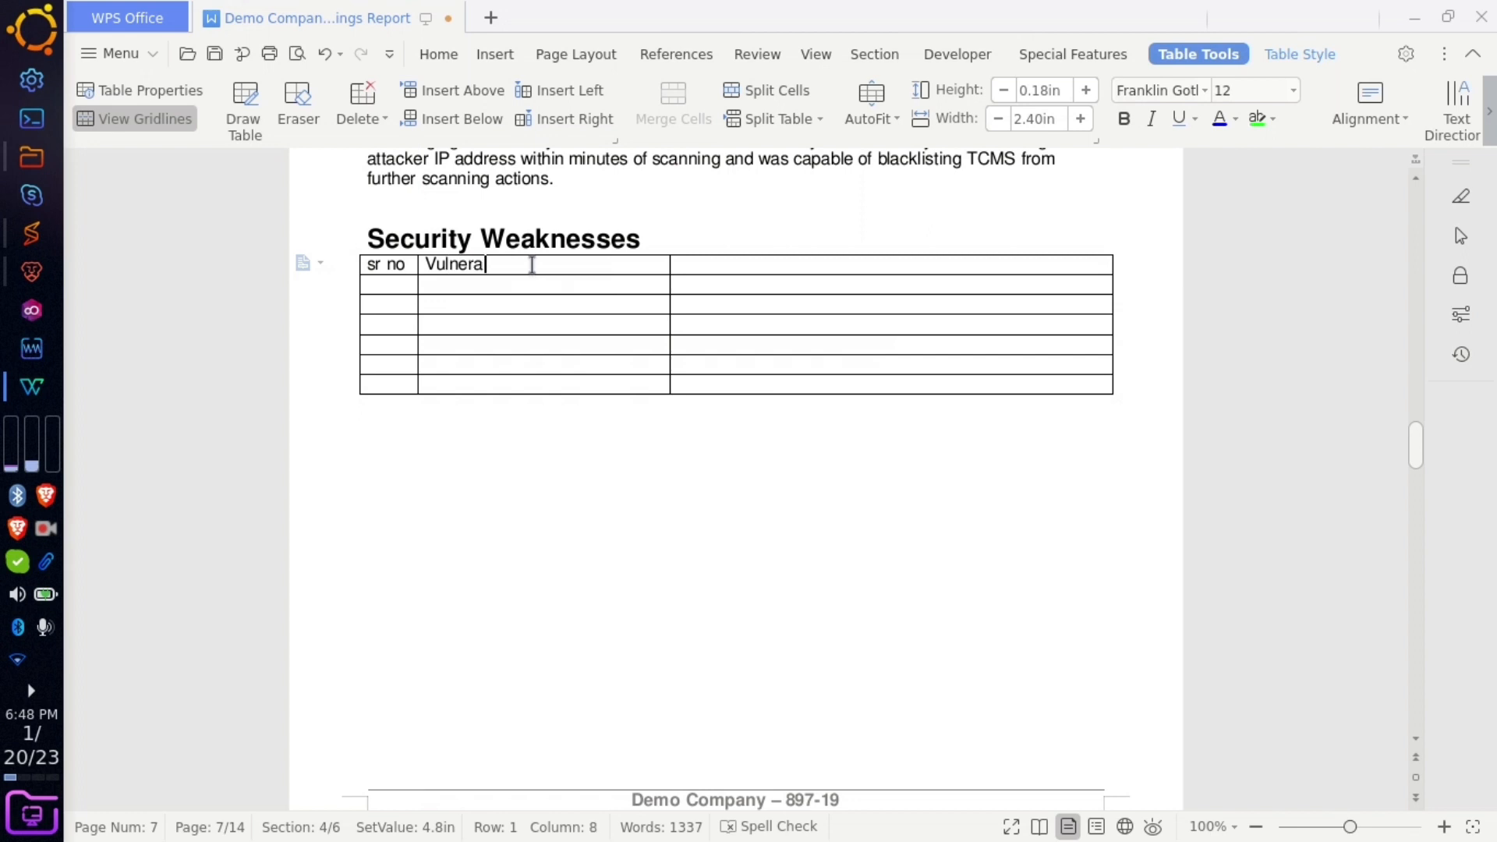
type("bilities")
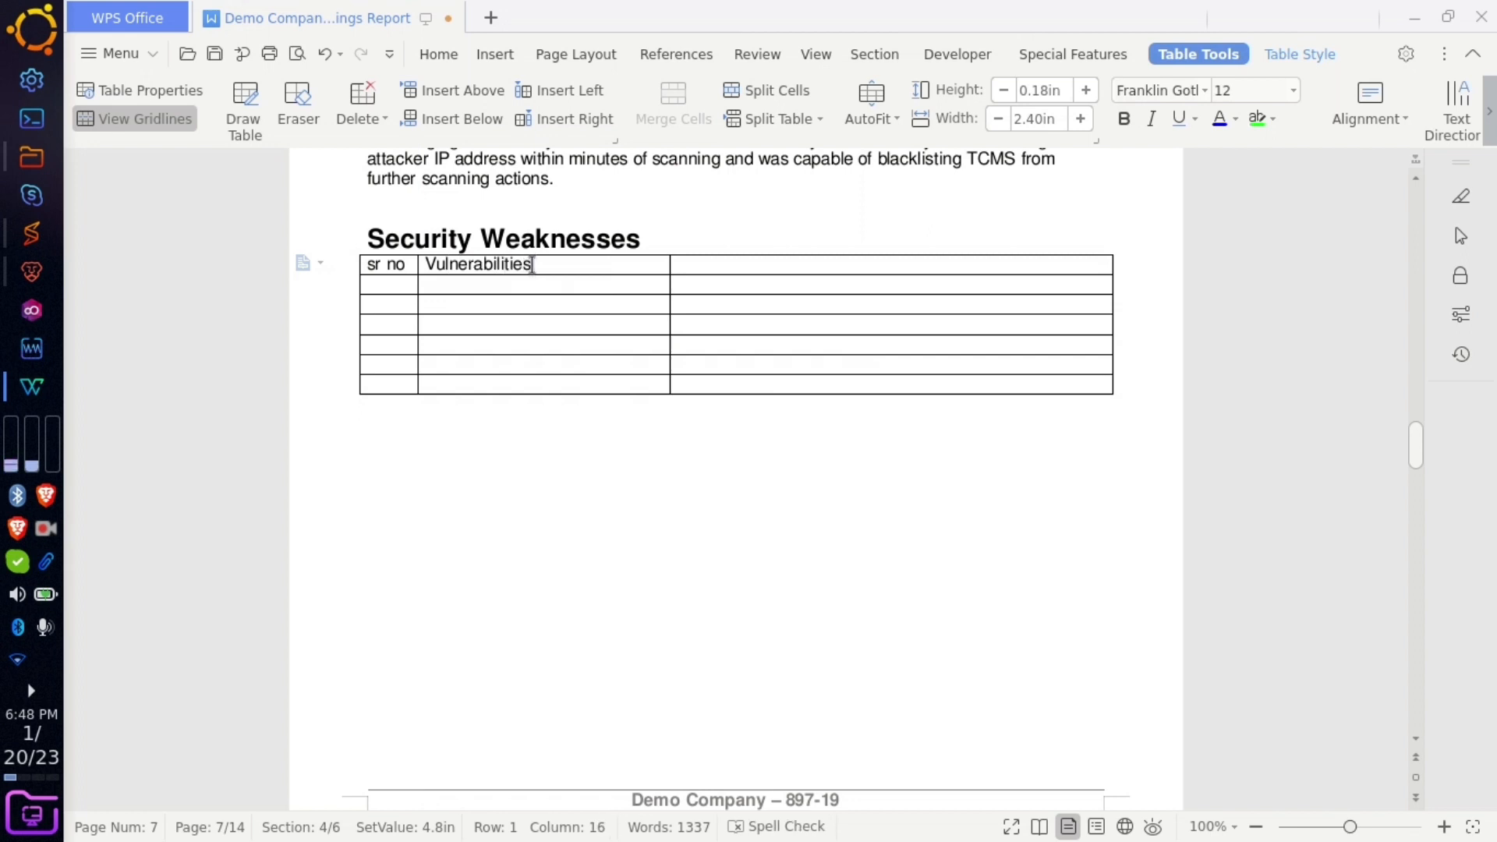
left_click(738, 264)
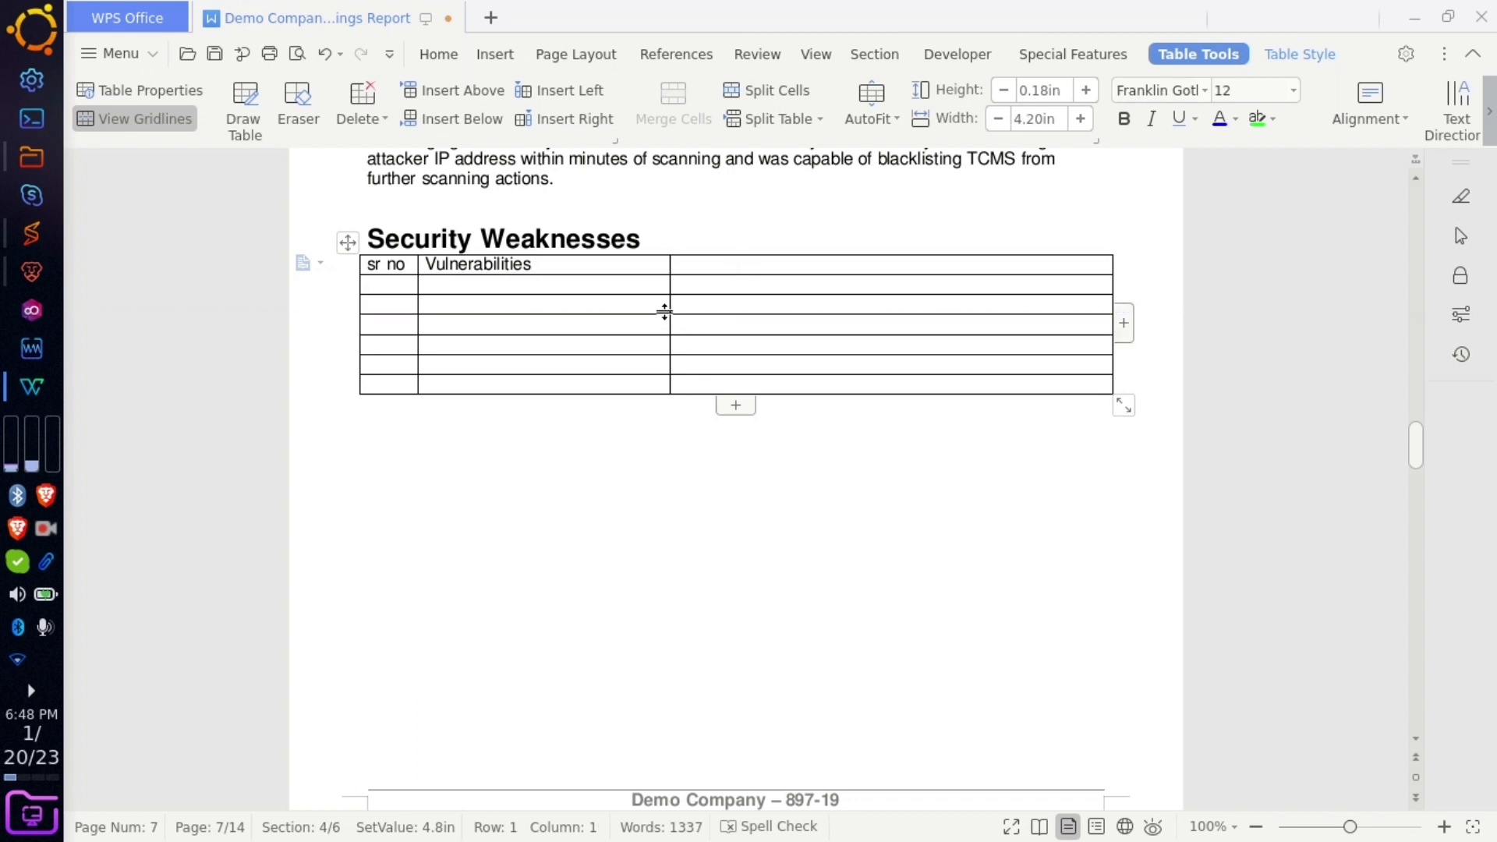
left_click_drag(671, 306, 835, 295)
type("Status")
- Number row 2 and enter the Identitiy Management and weak pass implementation vulnerabilities
left_click(405, 282)
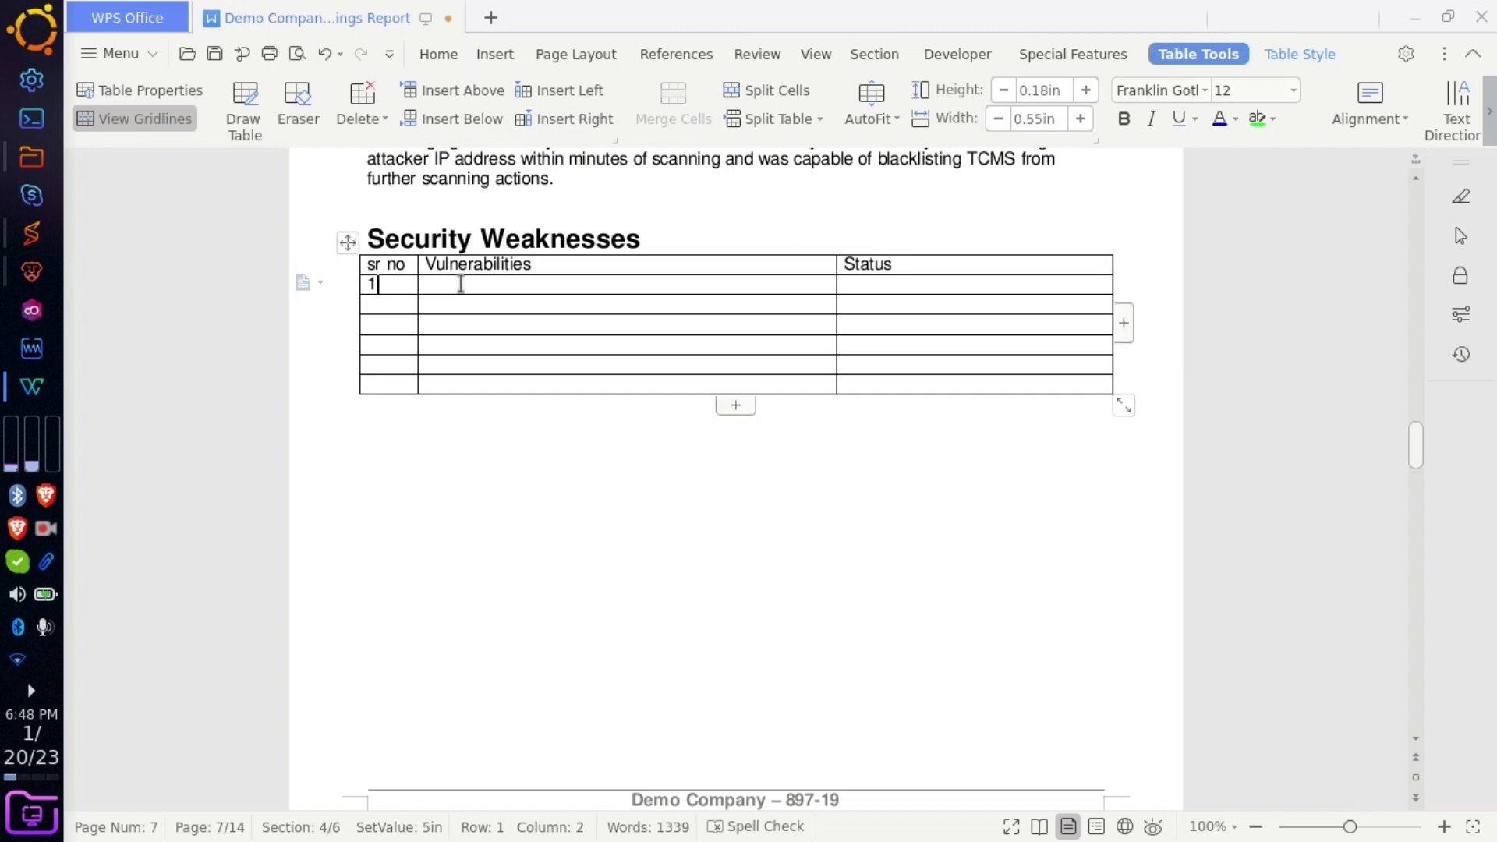
left_click(391, 304)
type("2")
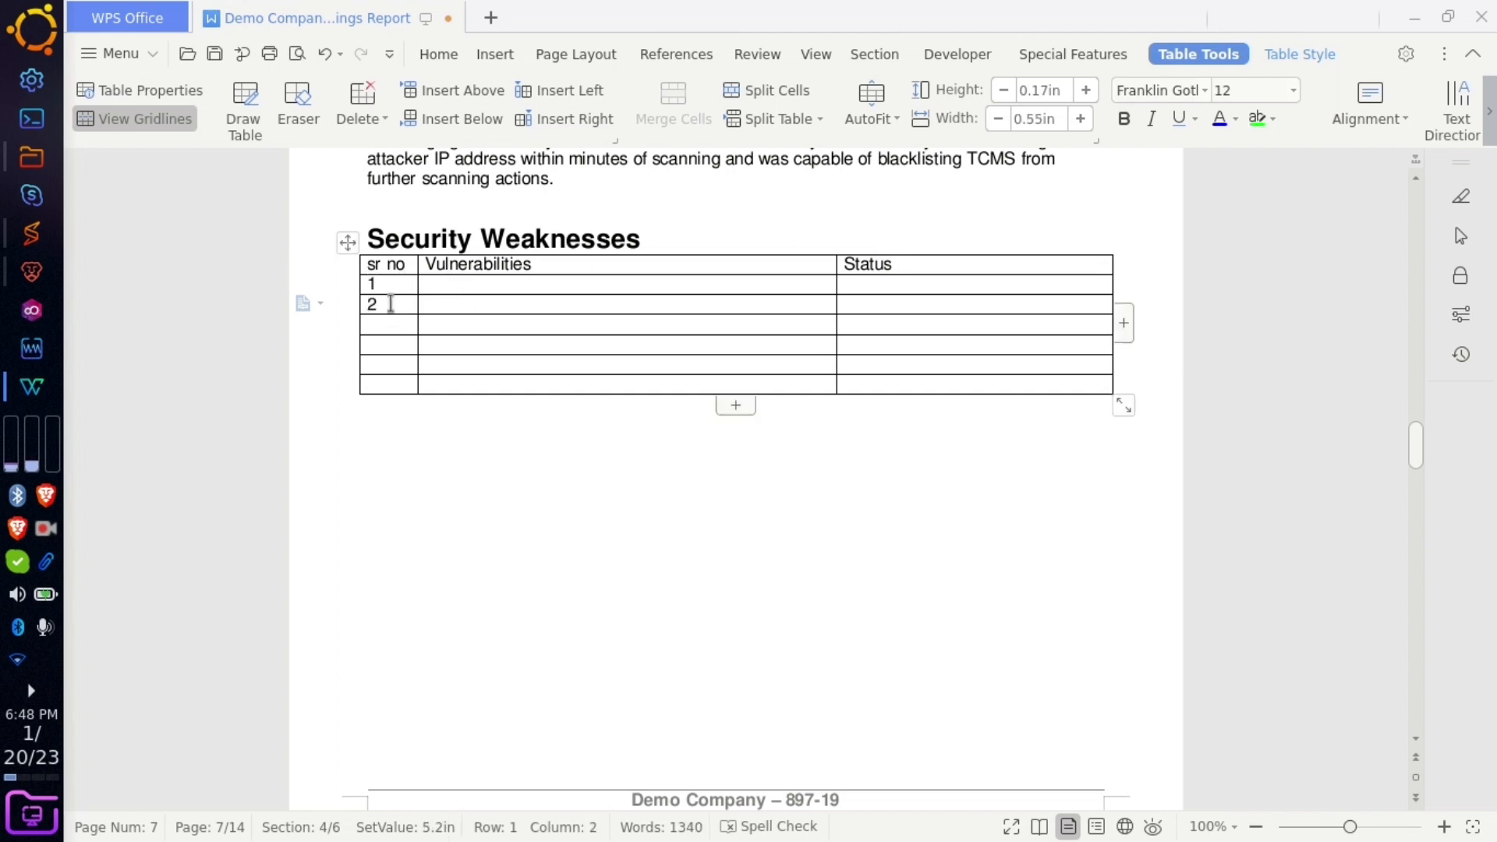
left_click(444, 286)
type("Identitiy")
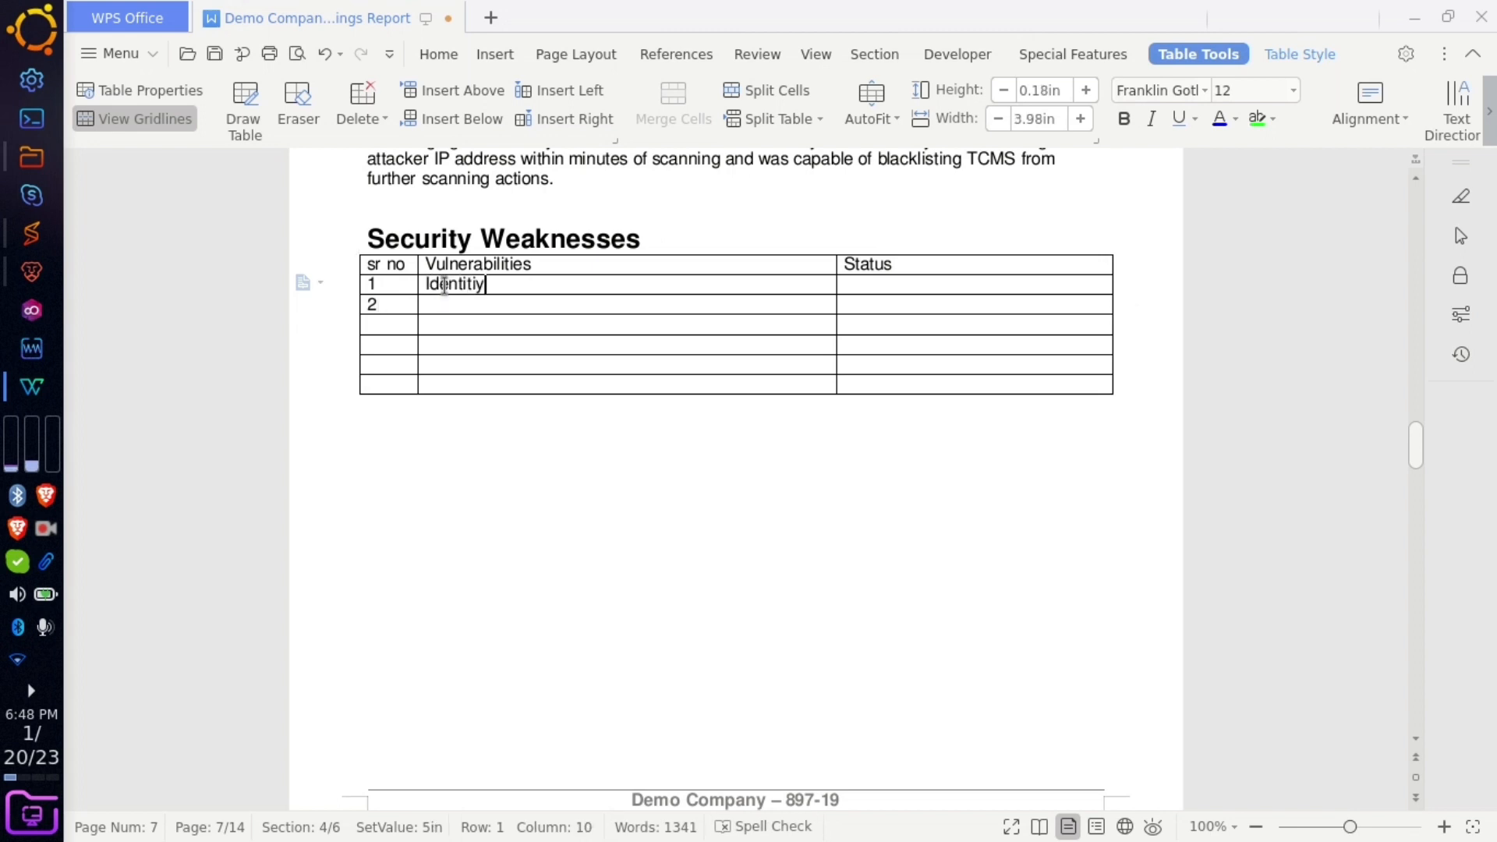
type(" Management Of user re")
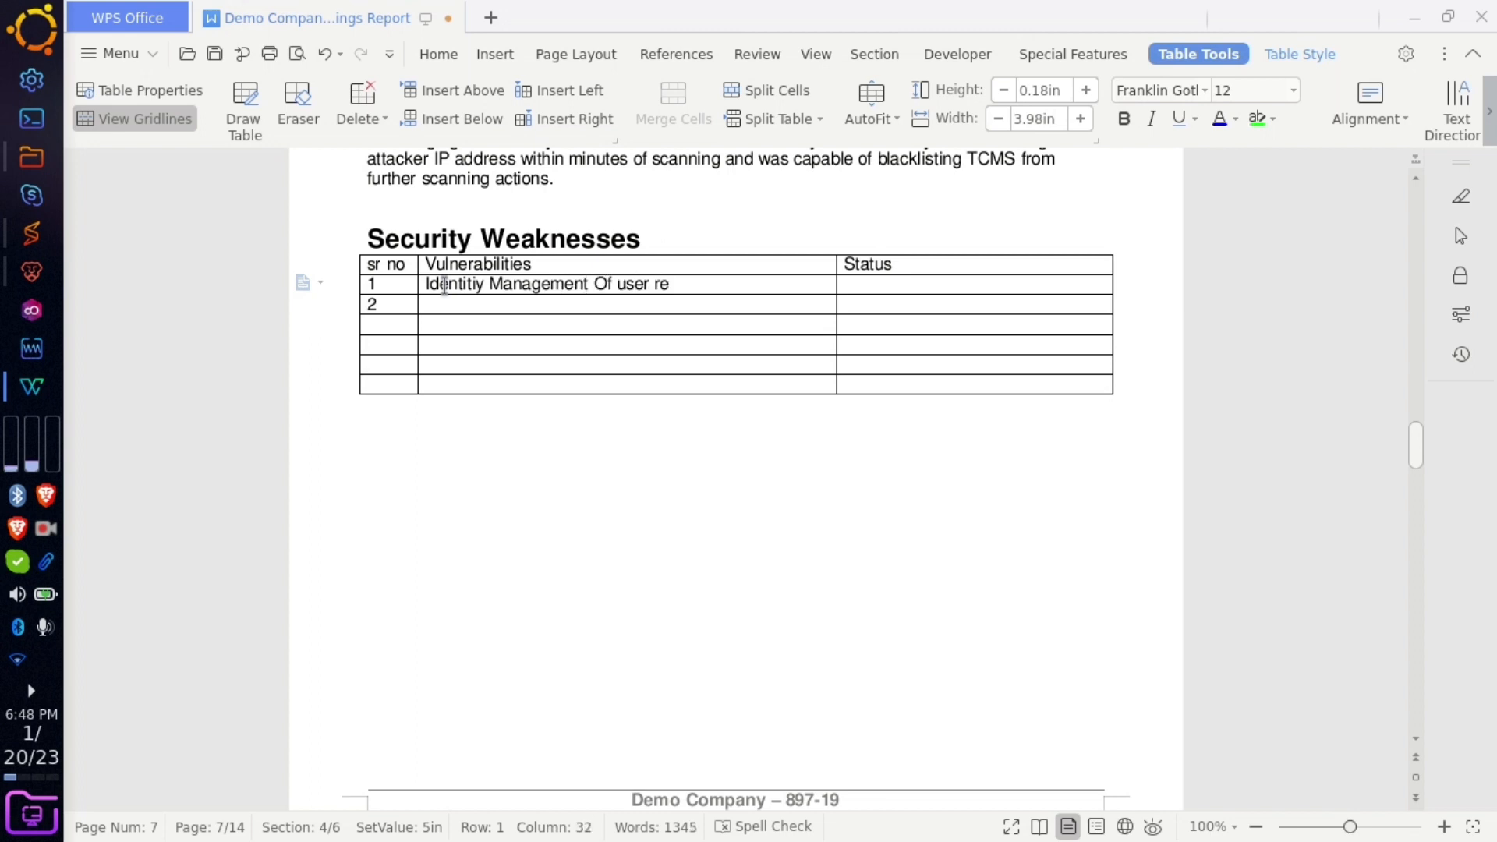
type("n")
left_click(439, 304)
type("weak pass ")
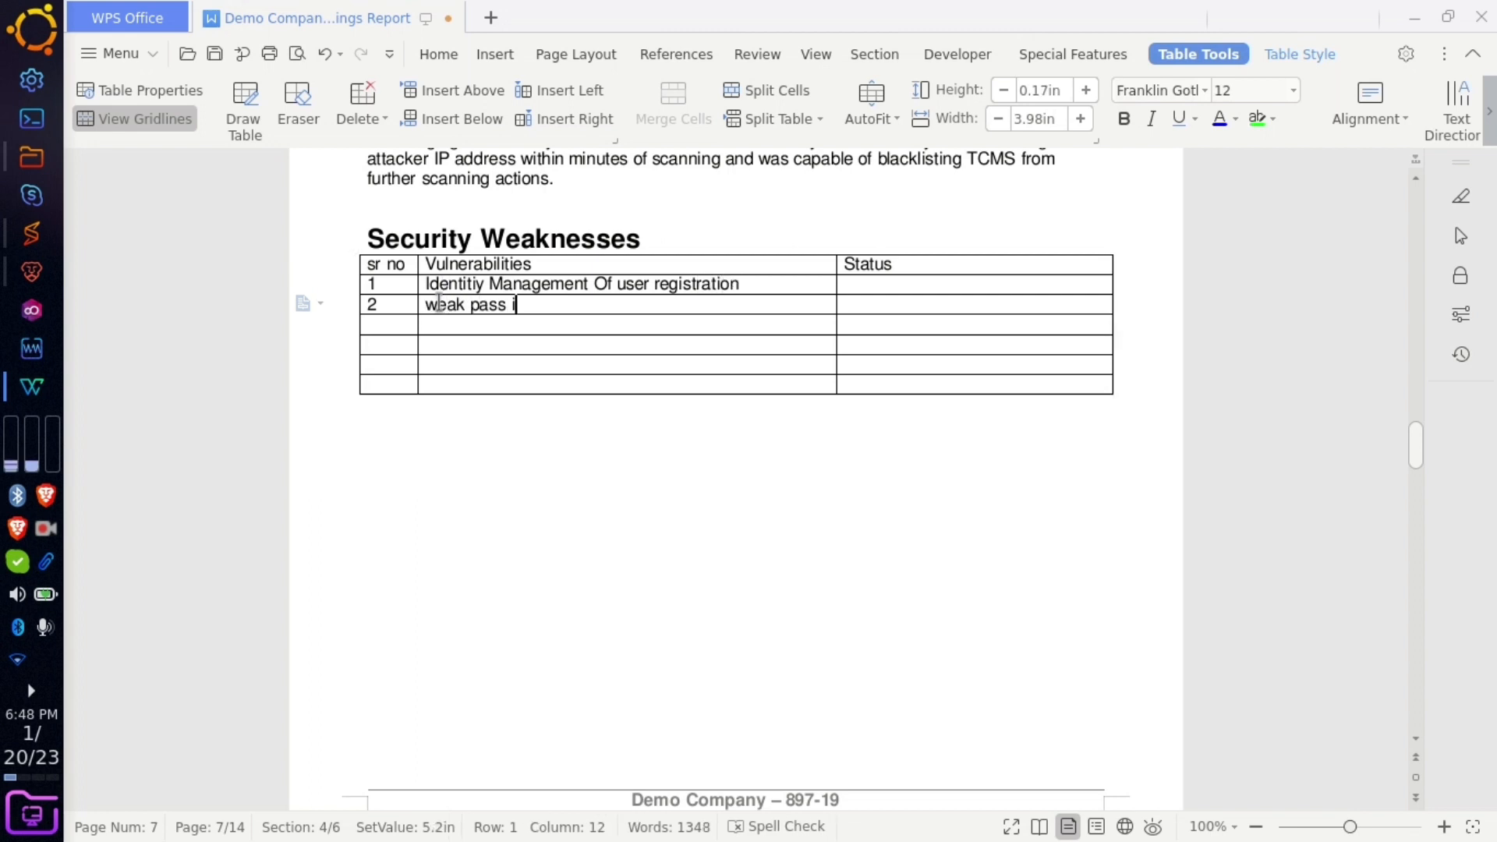
type("implementation")
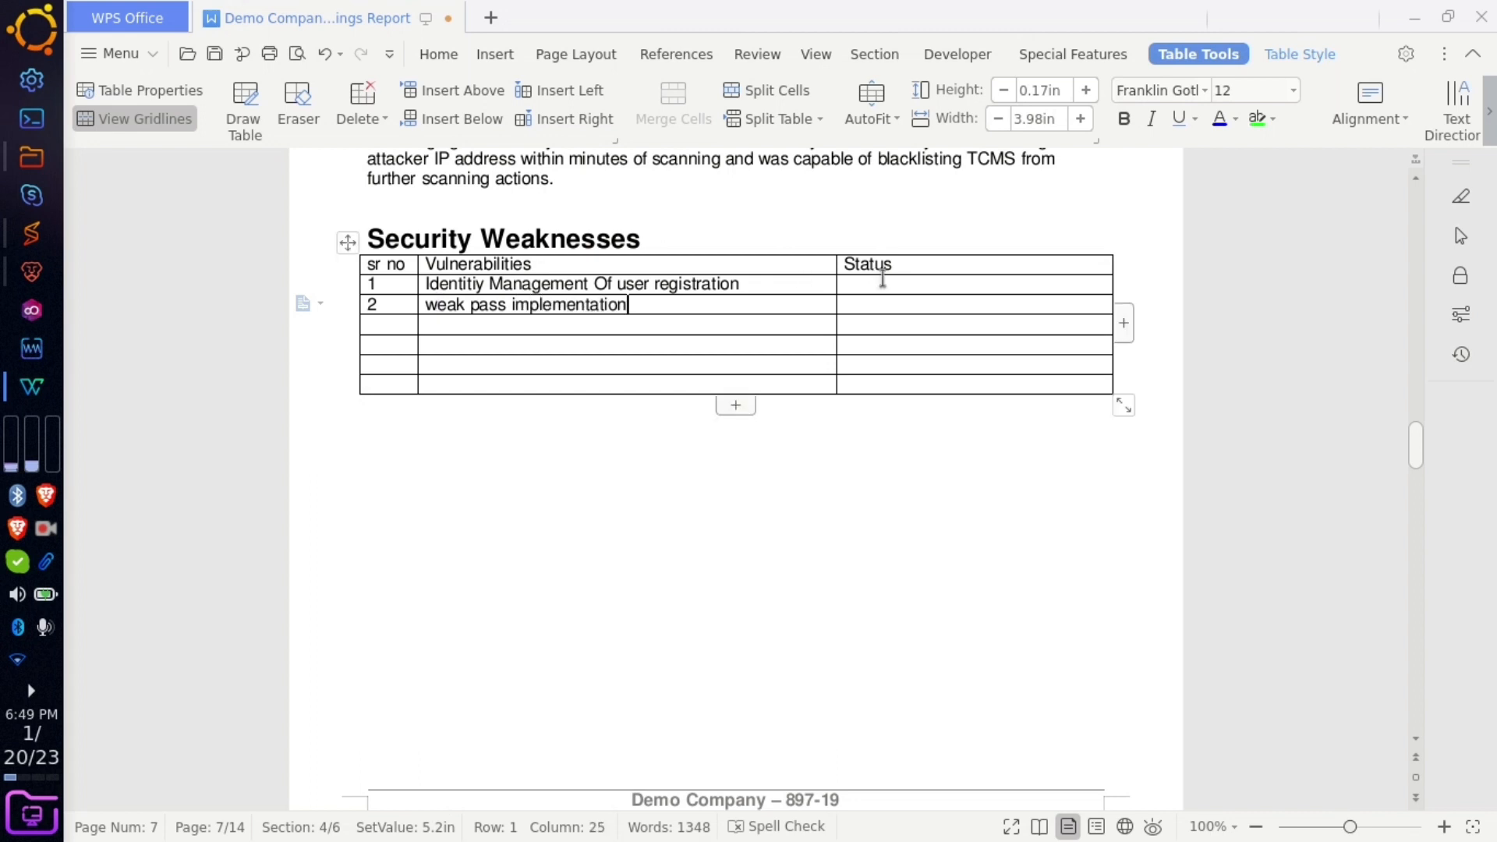
- Set the Status of both vulnerabilities to Not Fixed
left_click(877, 282)
type("Not")
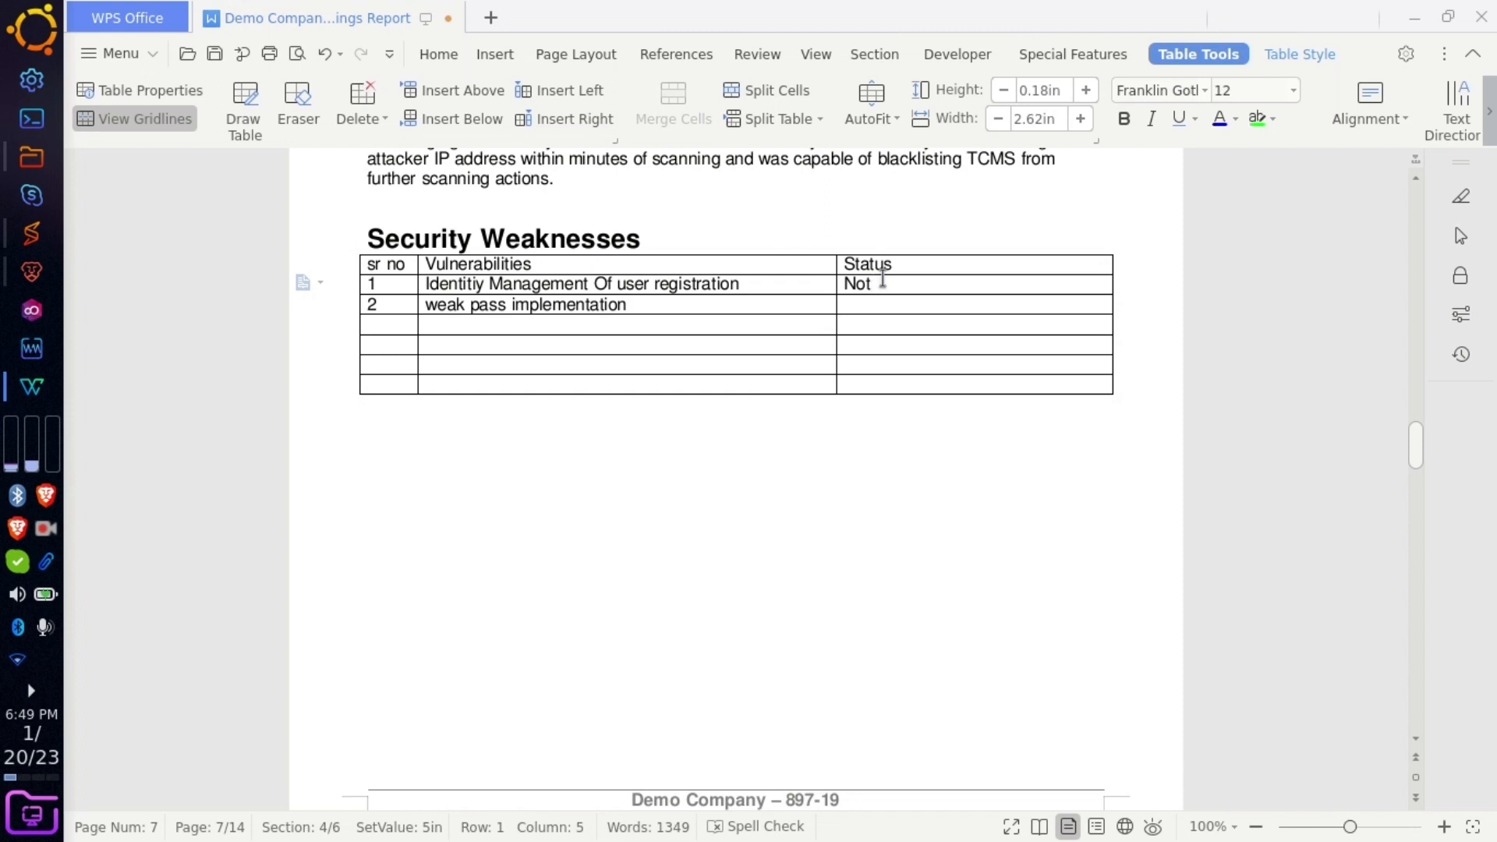
type(" Fixed")
left_click(888, 306)
type("Not F")
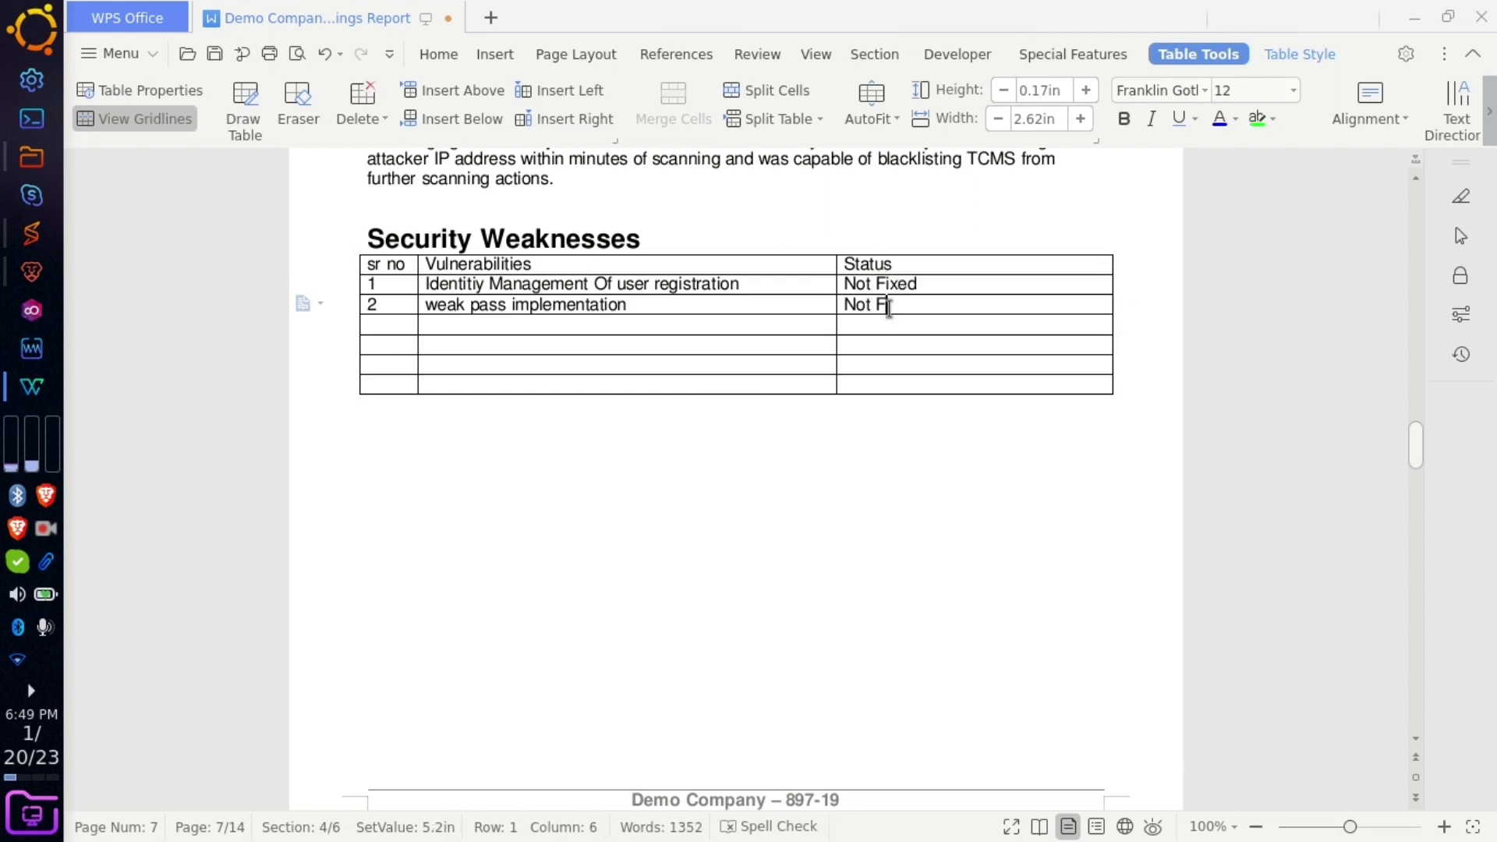
type("ixed")
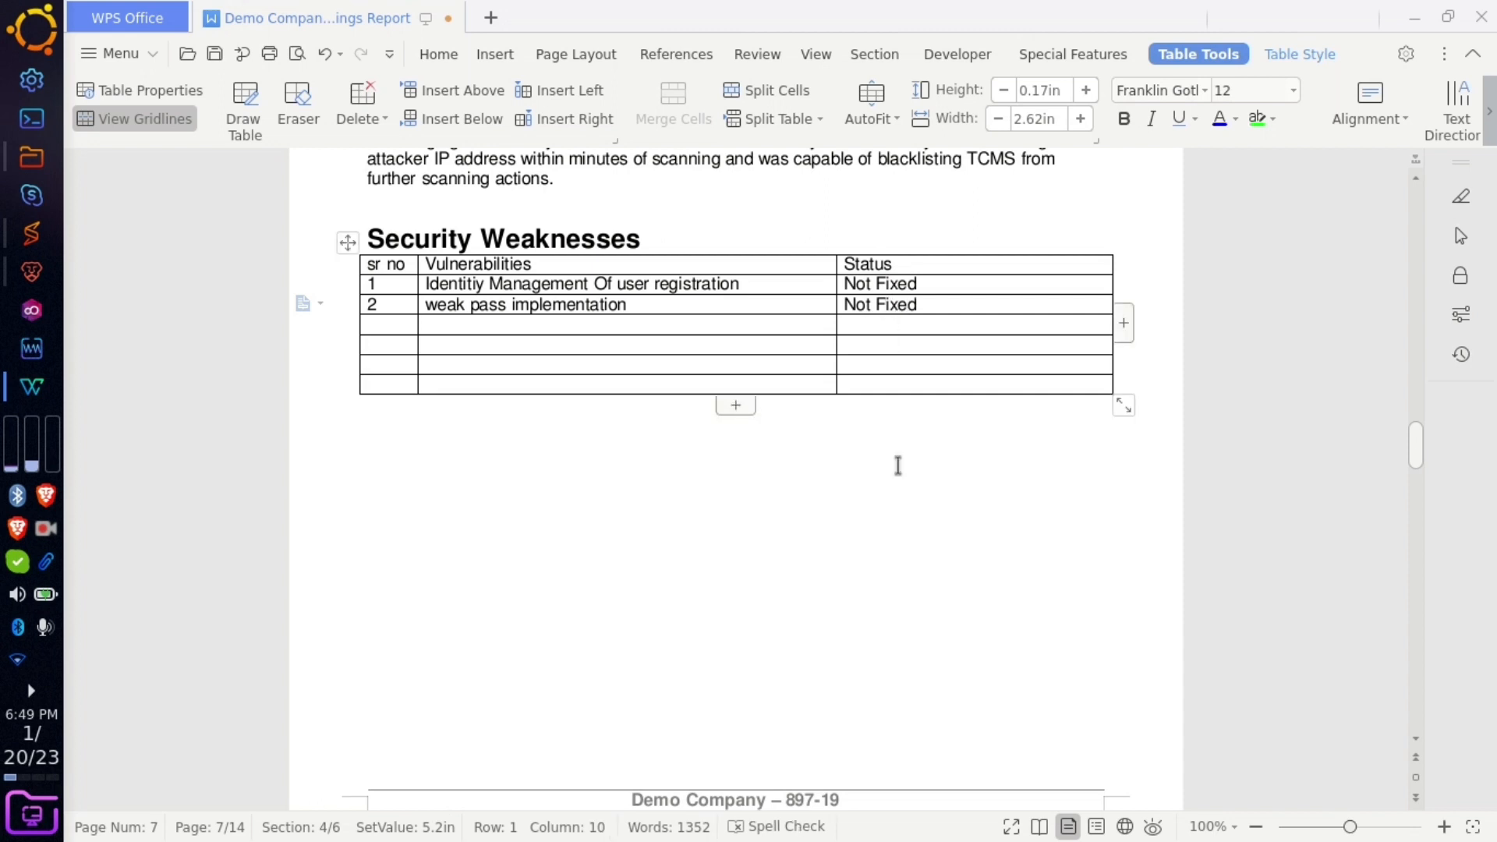
left_click(895, 464)
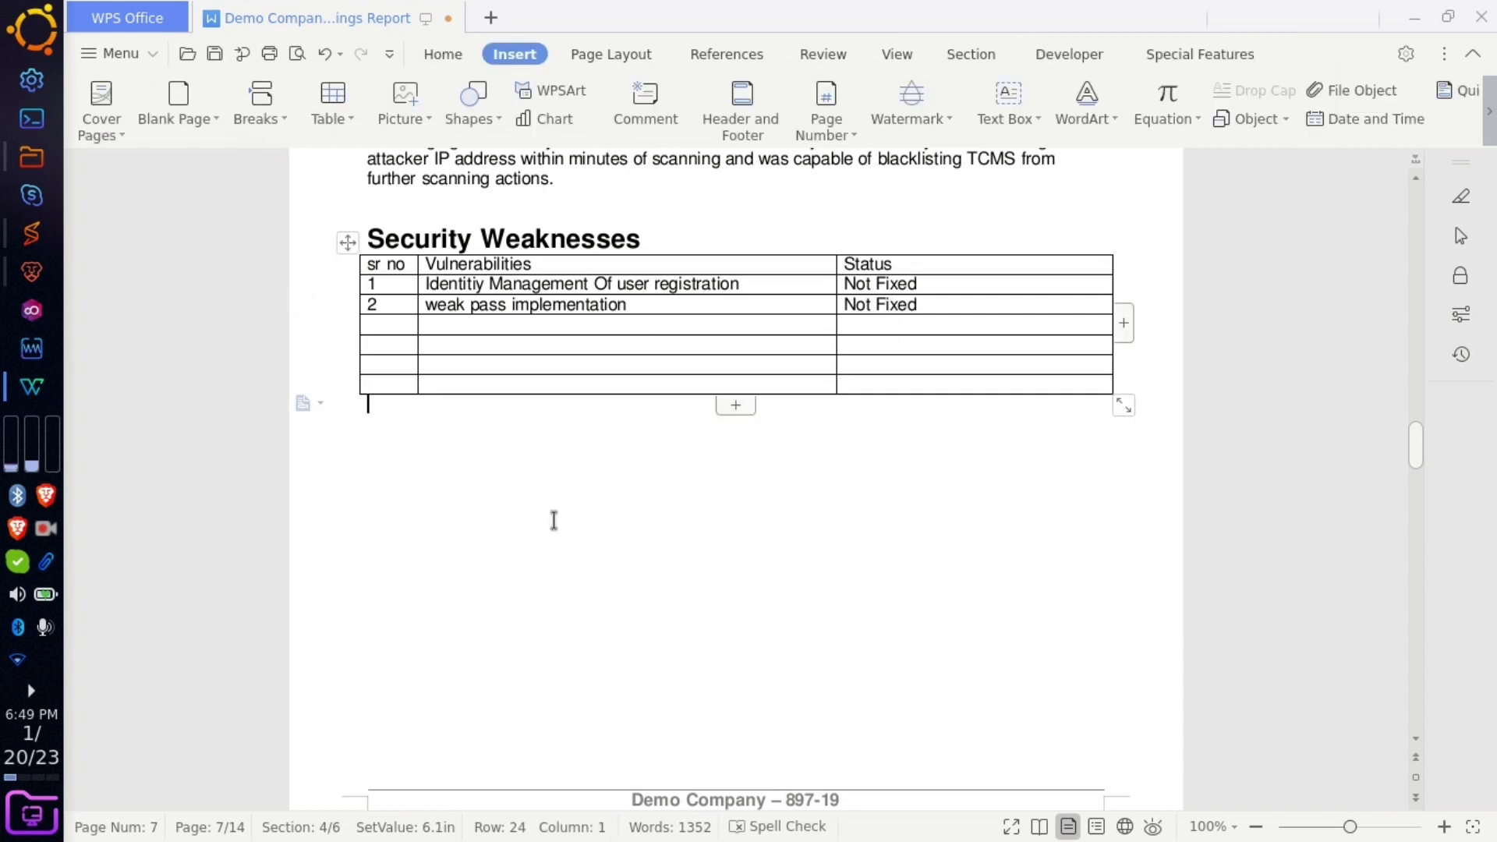
- Insert blank lines above Vulnerabilities by Impact until it moves to page 9
scroll(525, 590, "down", 10)
scroll(523, 589, "up", 5)
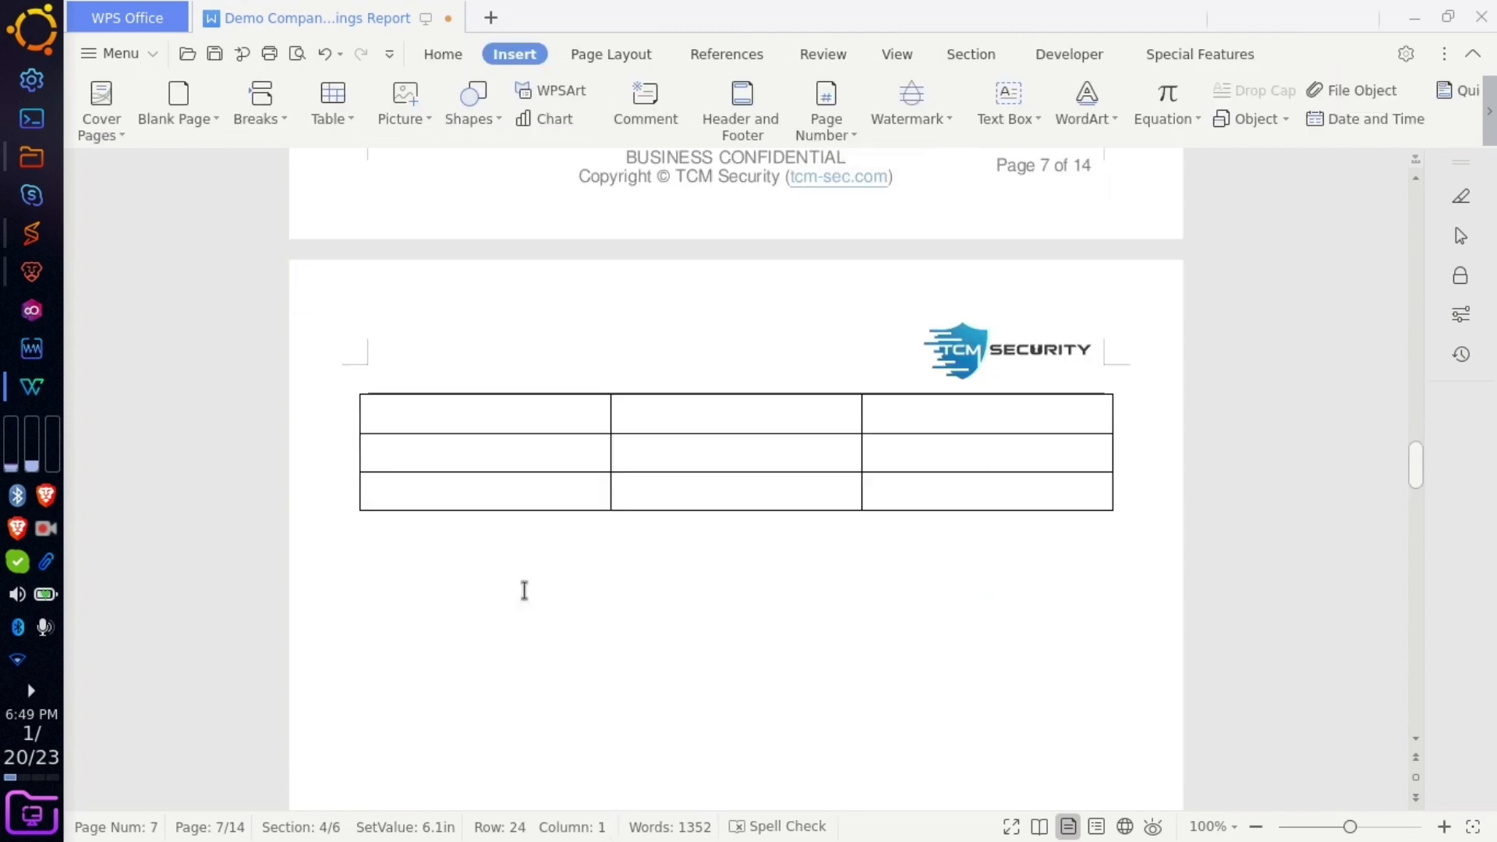
left_click(522, 588)
scroll(528, 658, "down", 10)
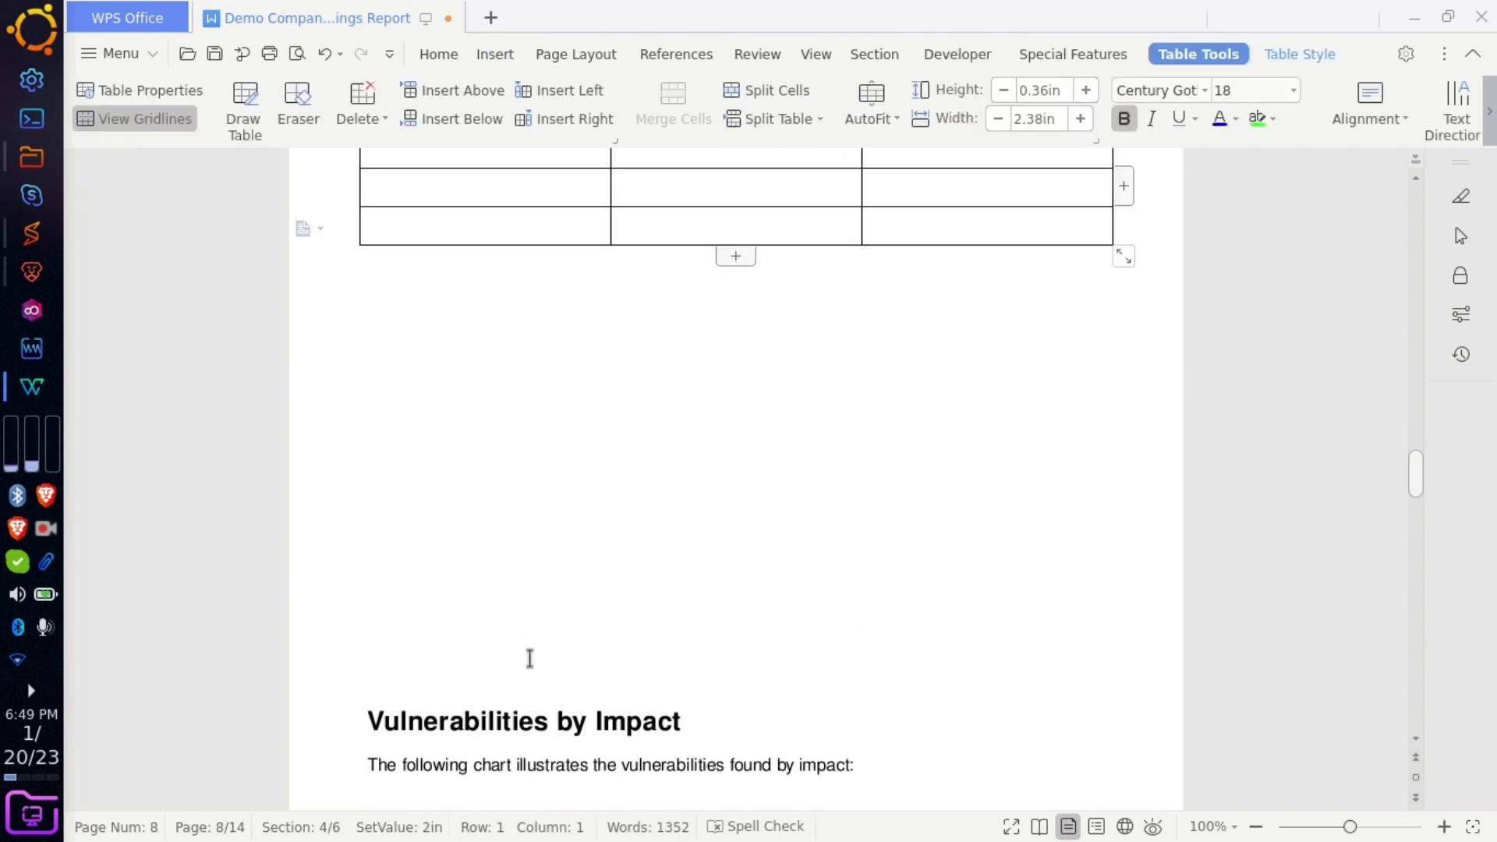
left_click(458, 258)
key("Return")
key("Return")
key("Return")
key("Return")
key("Return")
key("Return")
key("Return")
key("Return")
key("Return")
key("Return")
key("Return")
key("Return")
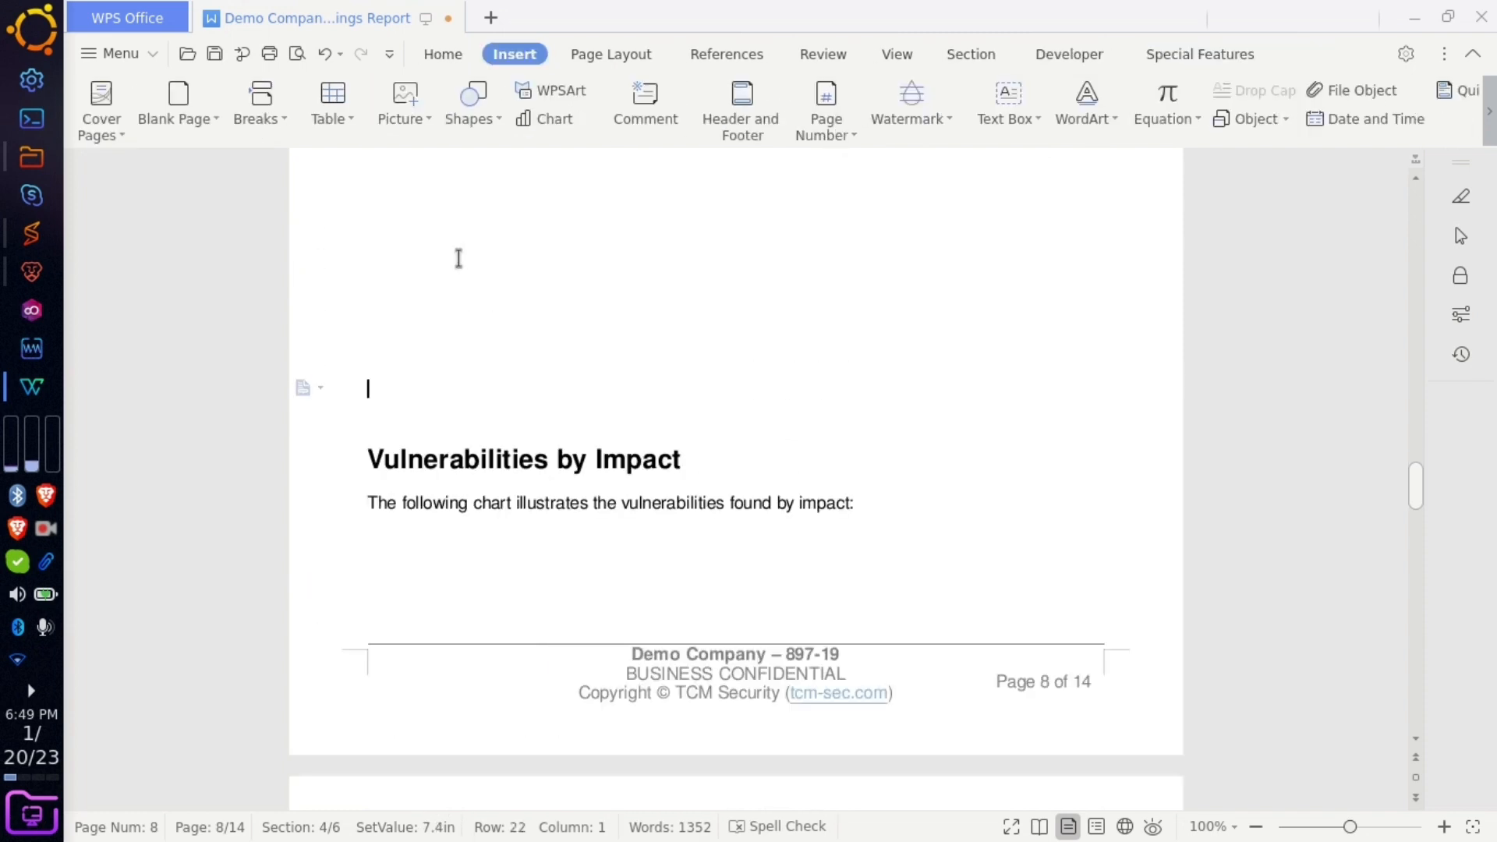
key("Return")
key("Return")
key("Return")
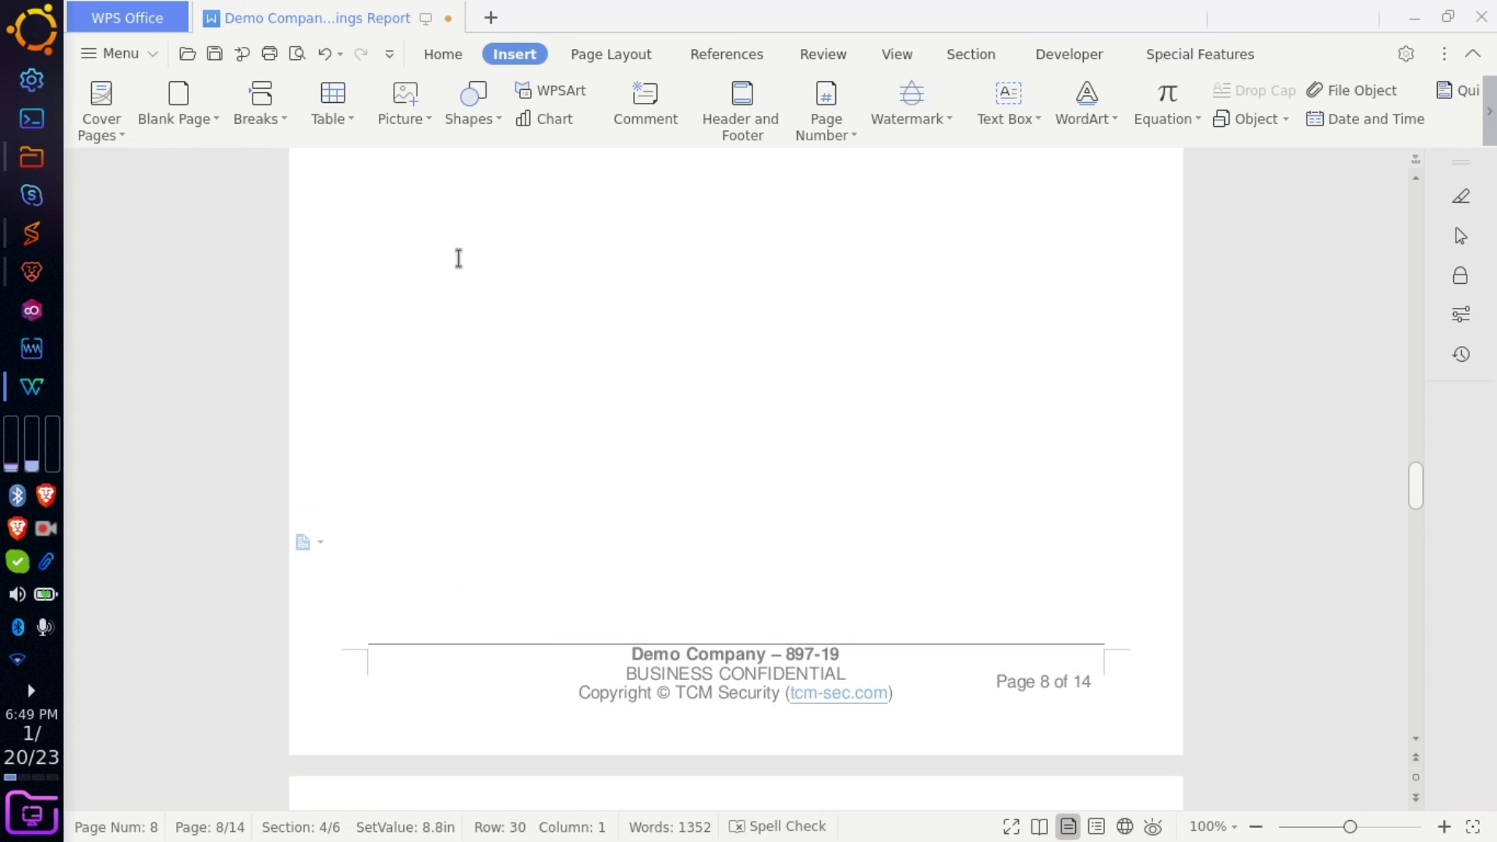
- Check the vulnerabilities-by-impact chart and scroll to the External Penetration Test Findings page
scroll(534, 387, "down", 5)
scroll(536, 387, "down", 8)
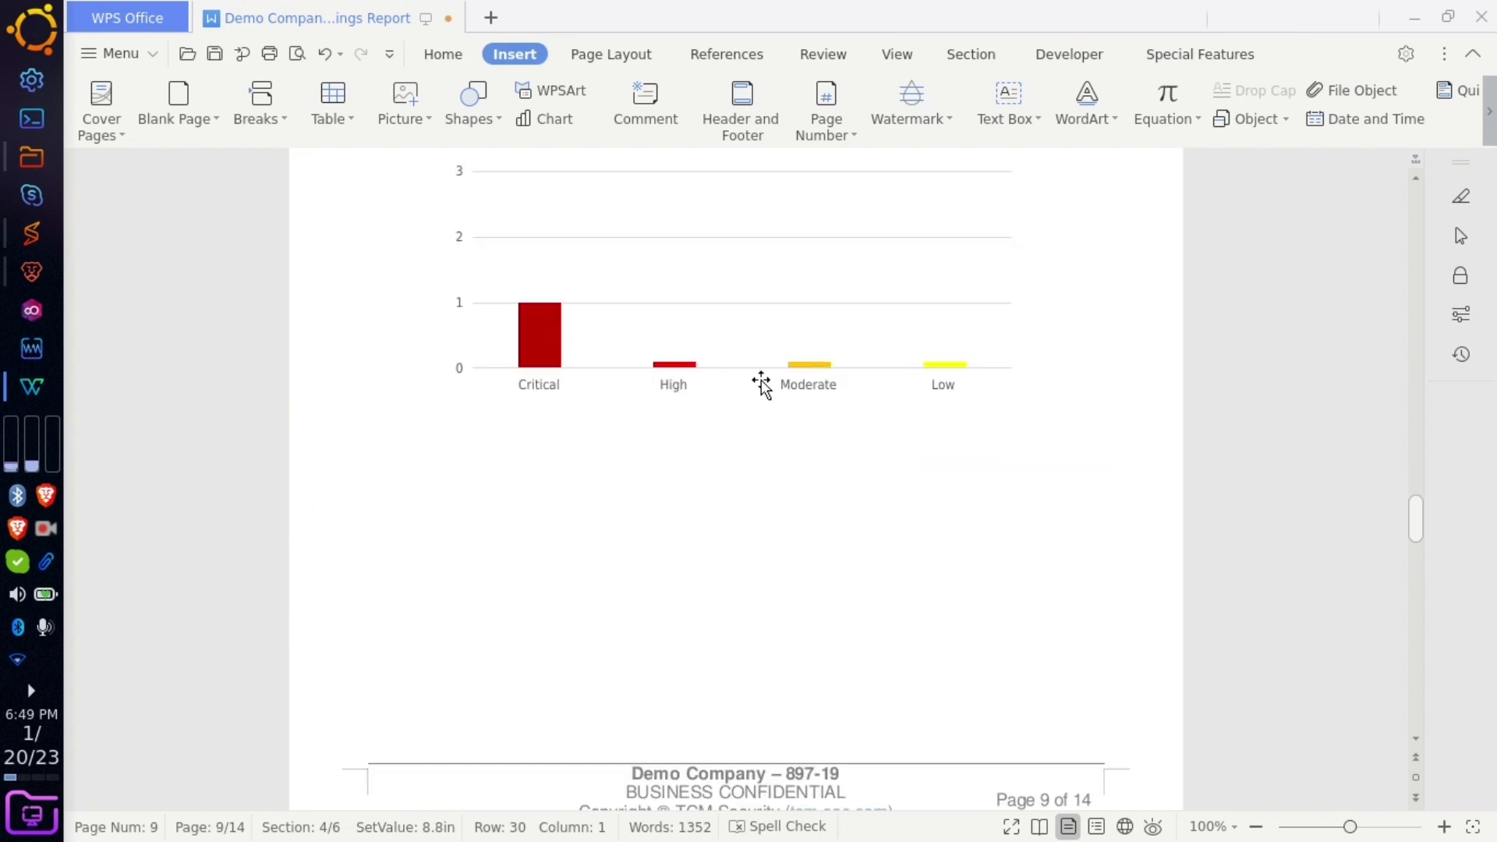
left_click(824, 356)
right_click(821, 348)
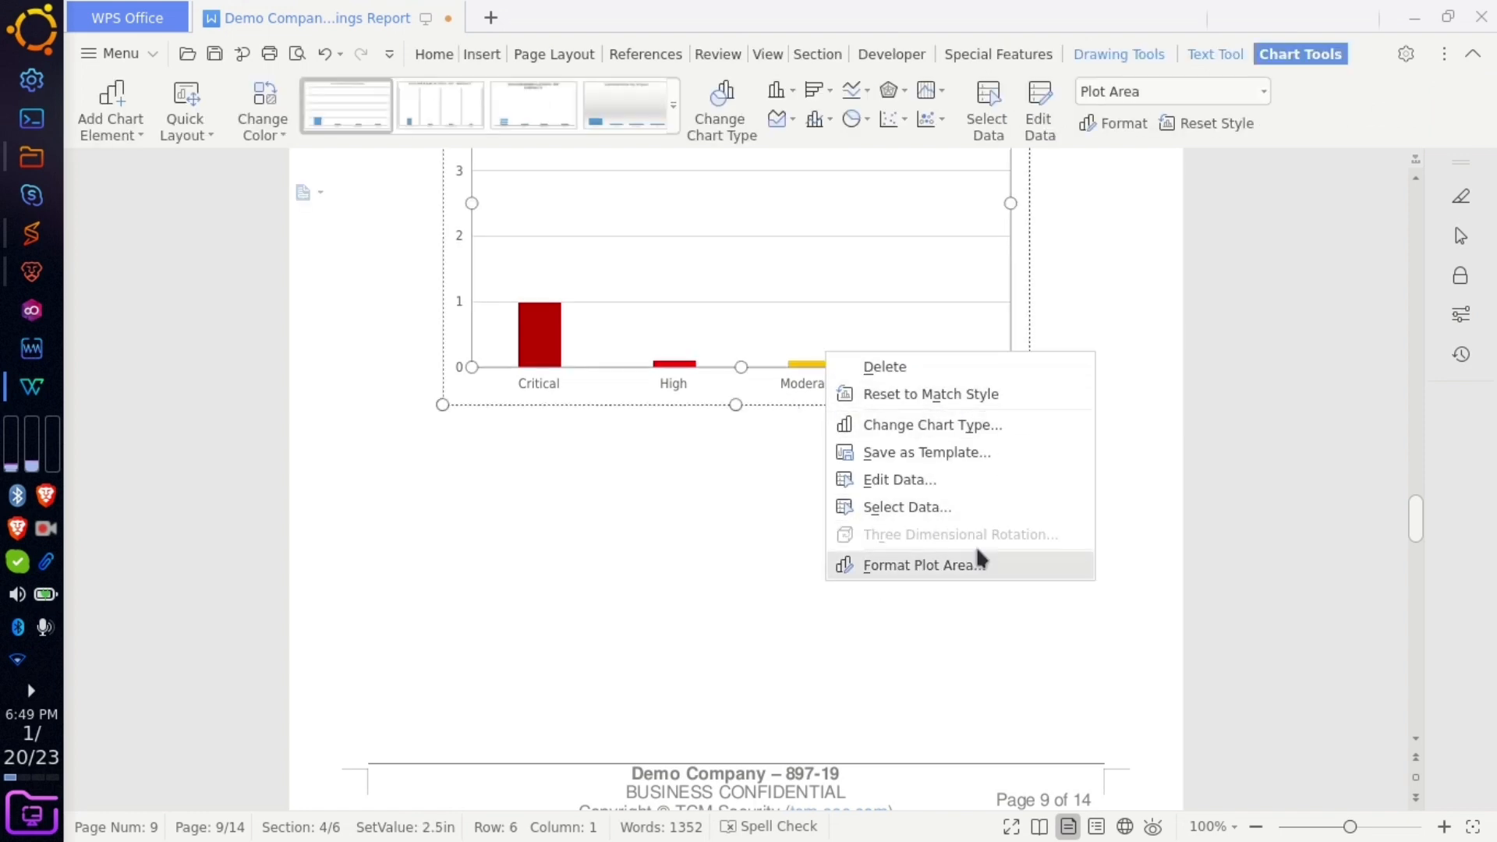
left_click(755, 508)
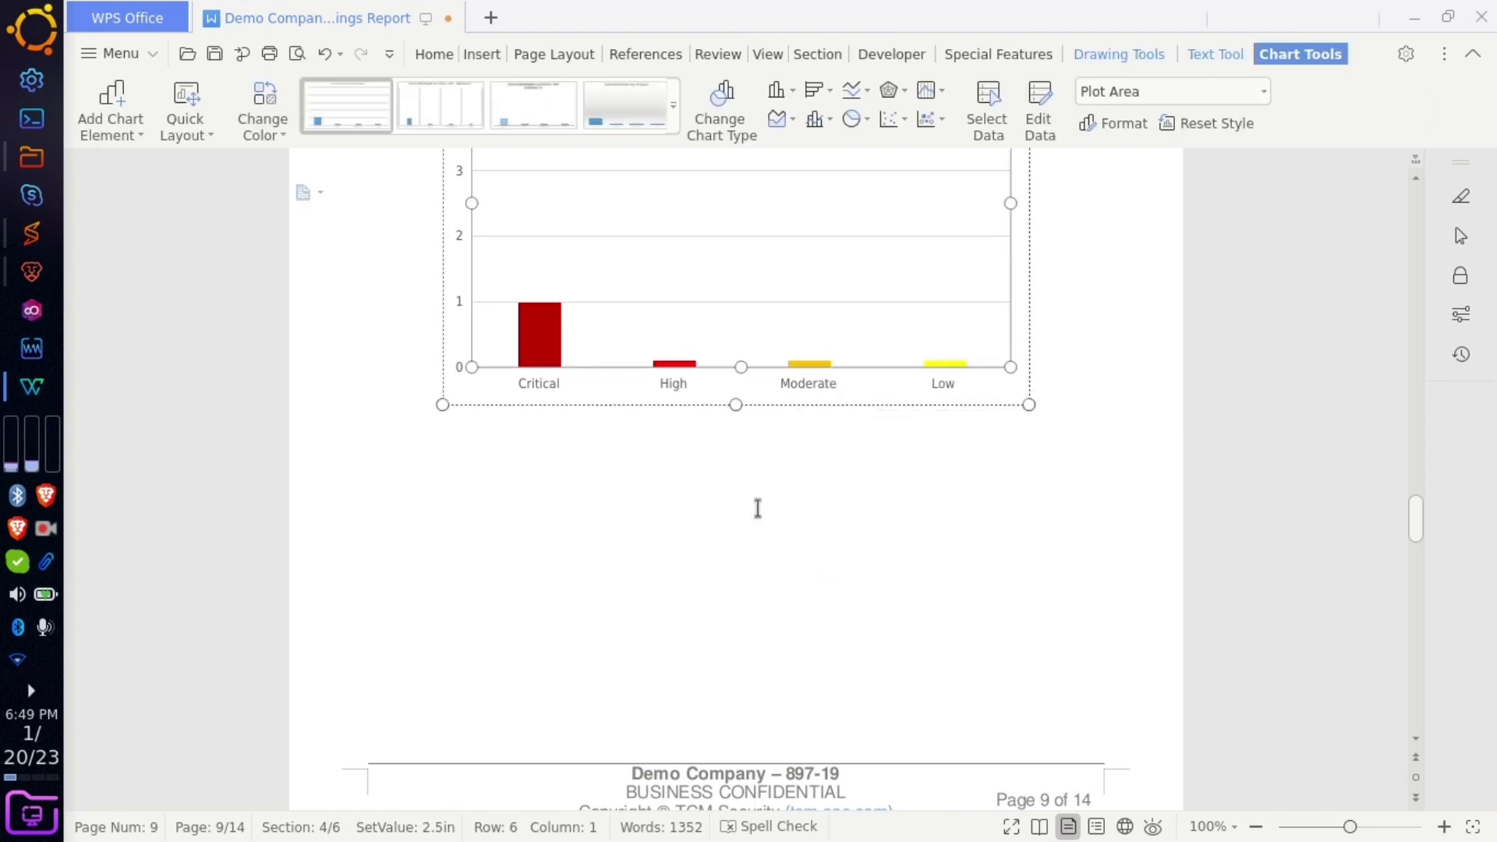
left_click(753, 525)
scroll(752, 527, "down", 5)
scroll(752, 524, "down", 3)
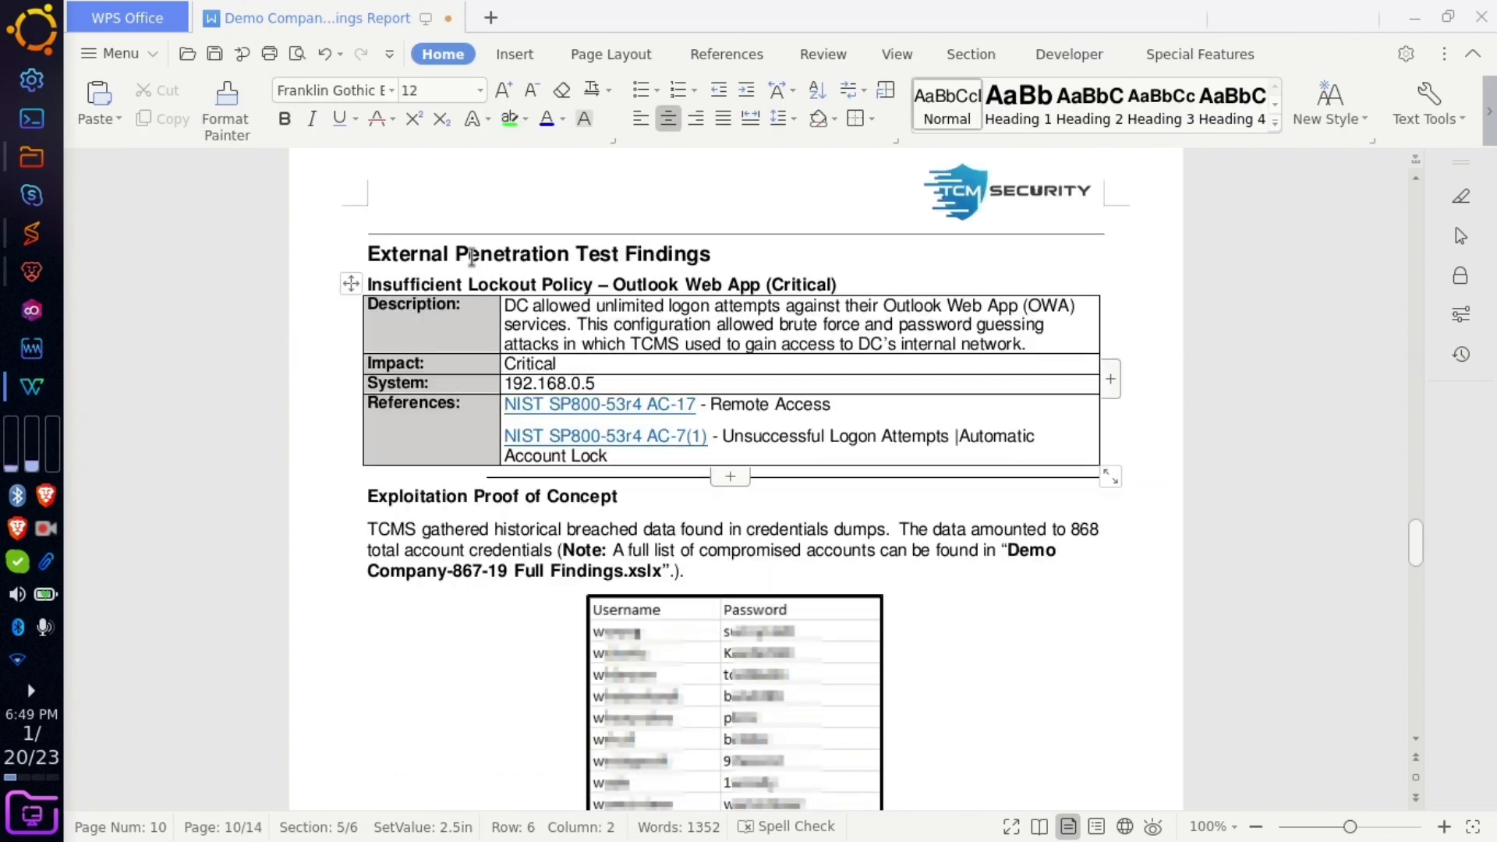
- Drop 'External' from the findings heading and retitle the first finding 'Identity Management Of user Registartion'
left_click_drag(454, 253, 354, 254)
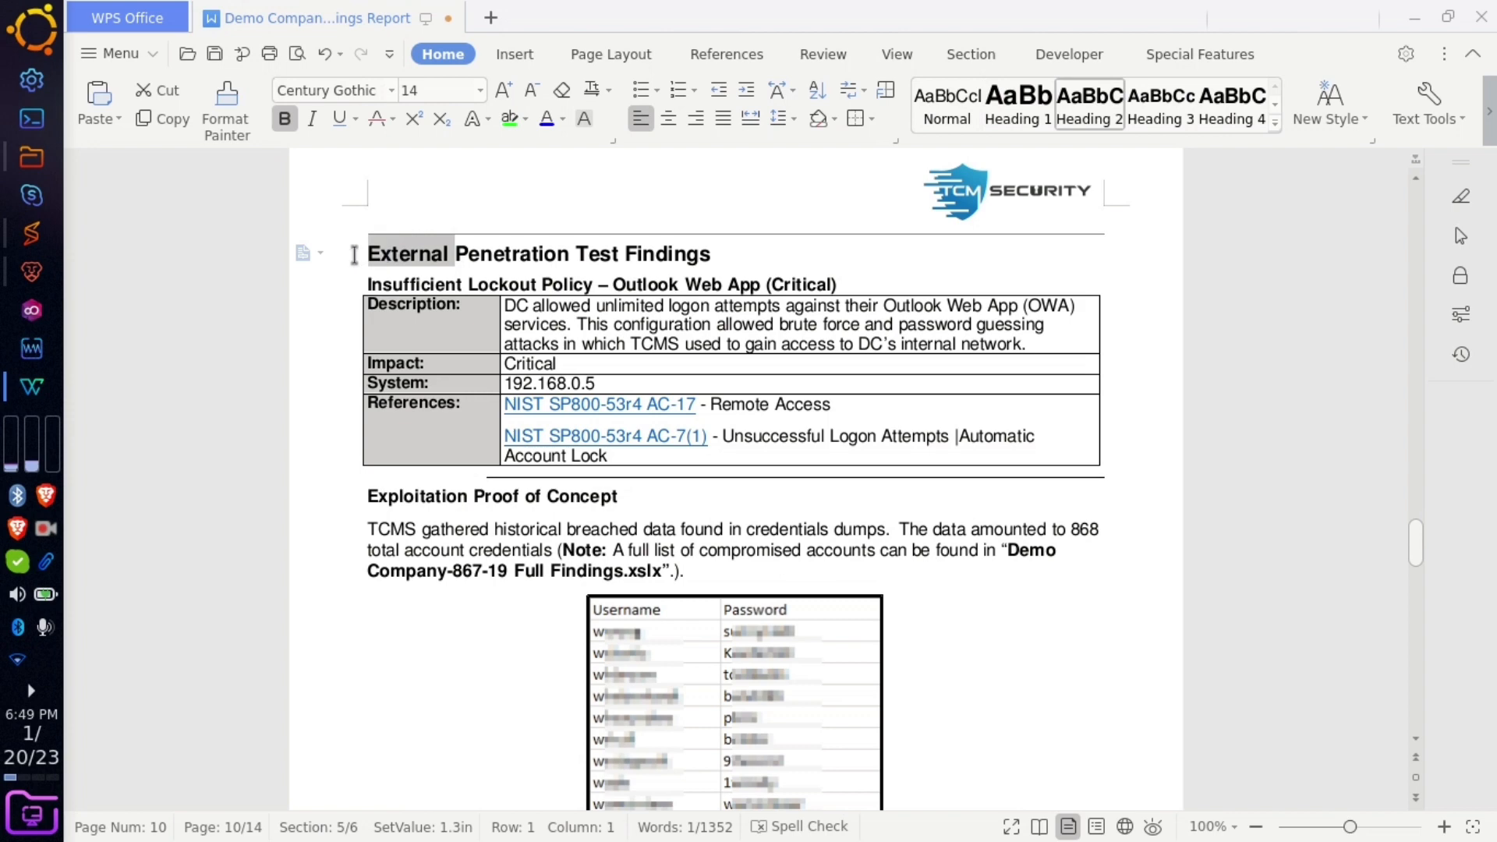
key("BackSpace")
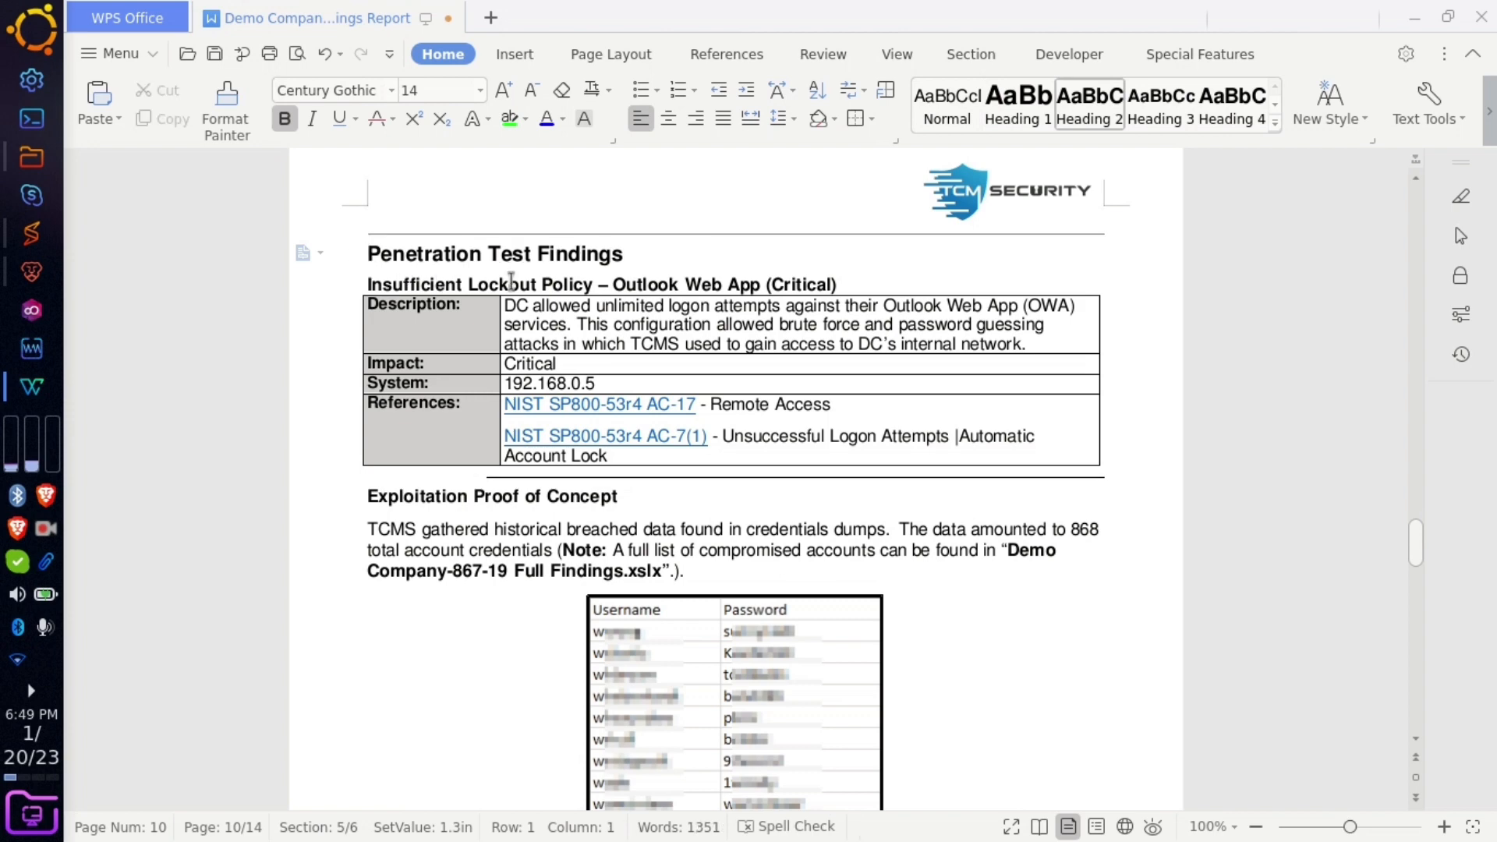
left_click_drag(757, 282, 360, 288)
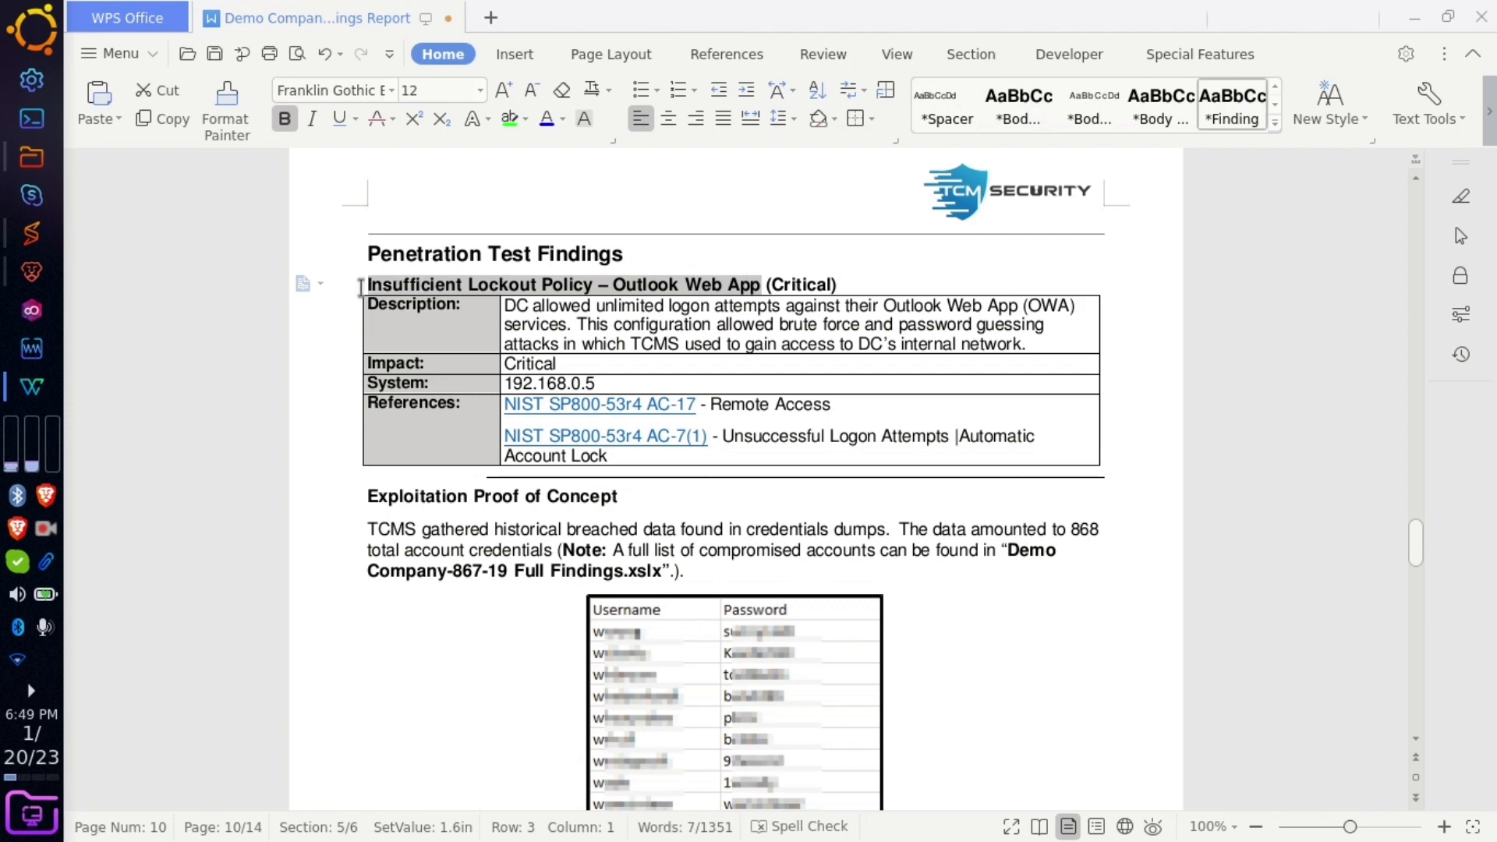
type("Identity Management ")
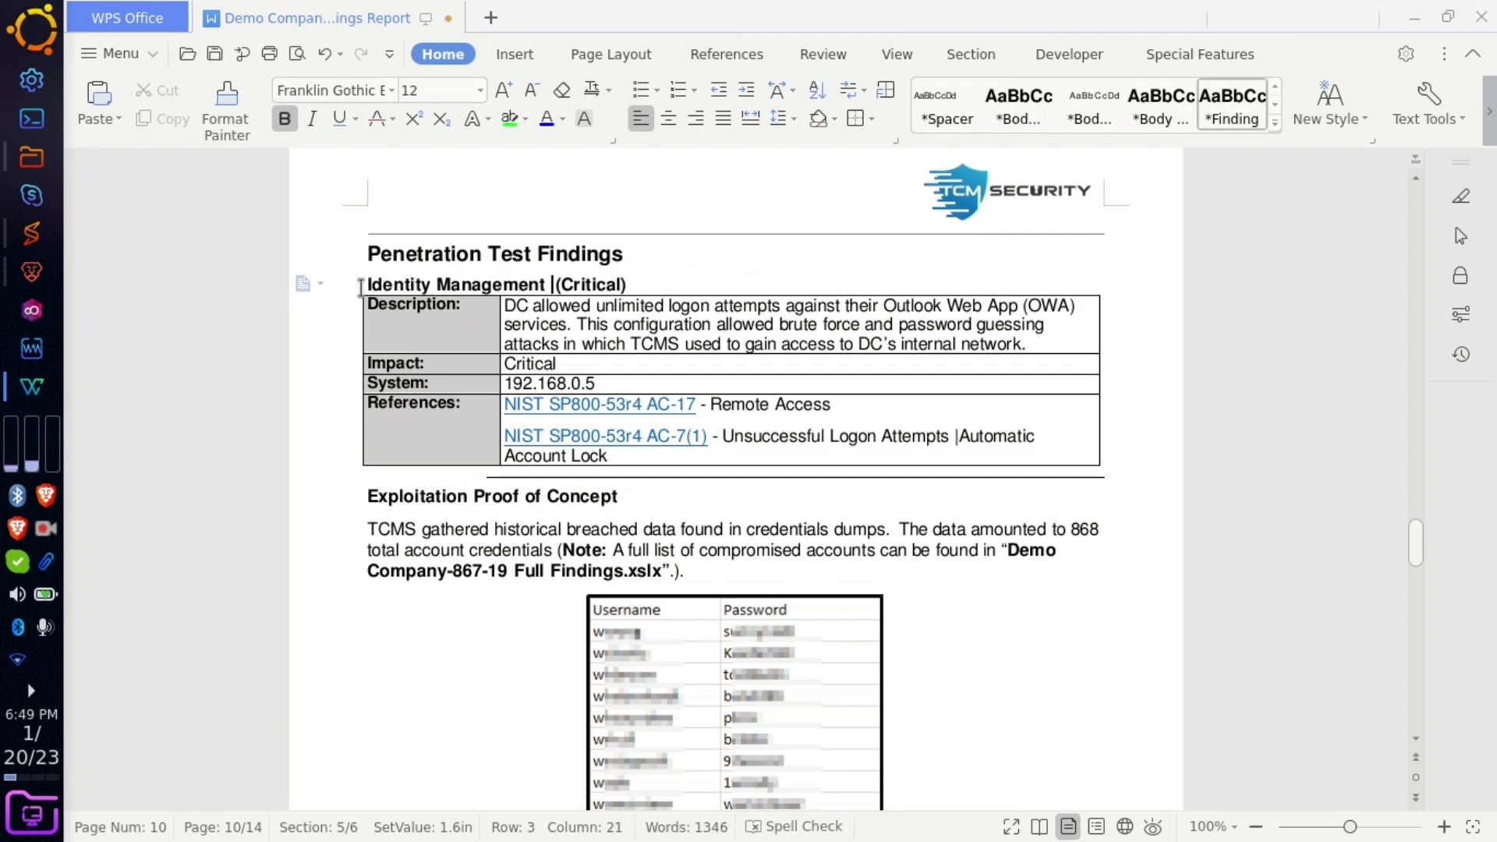
type("OF")
key("BackSpace")
type("f u")
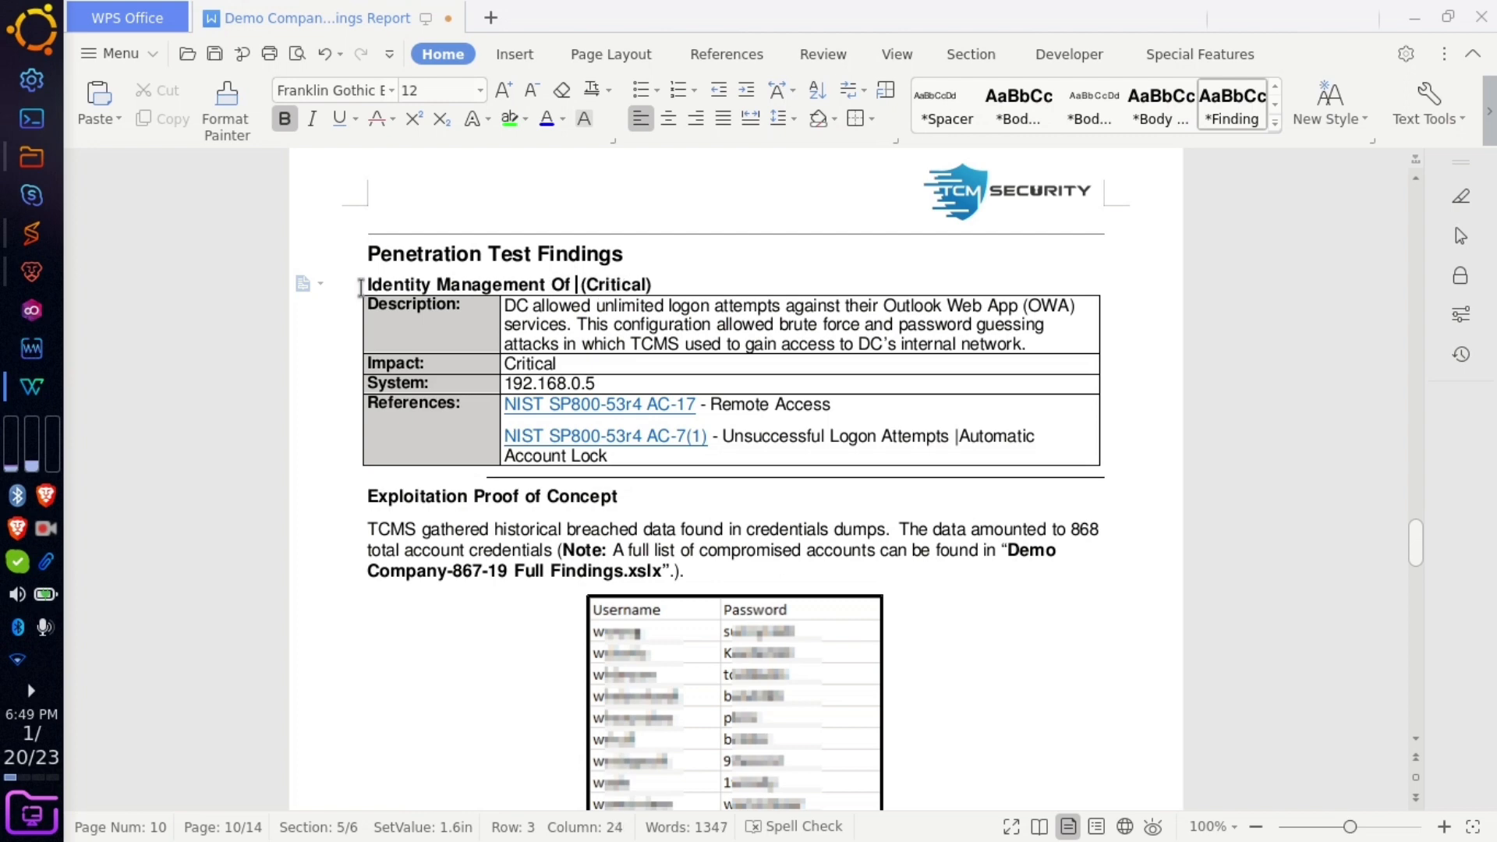
type("ser Regis")
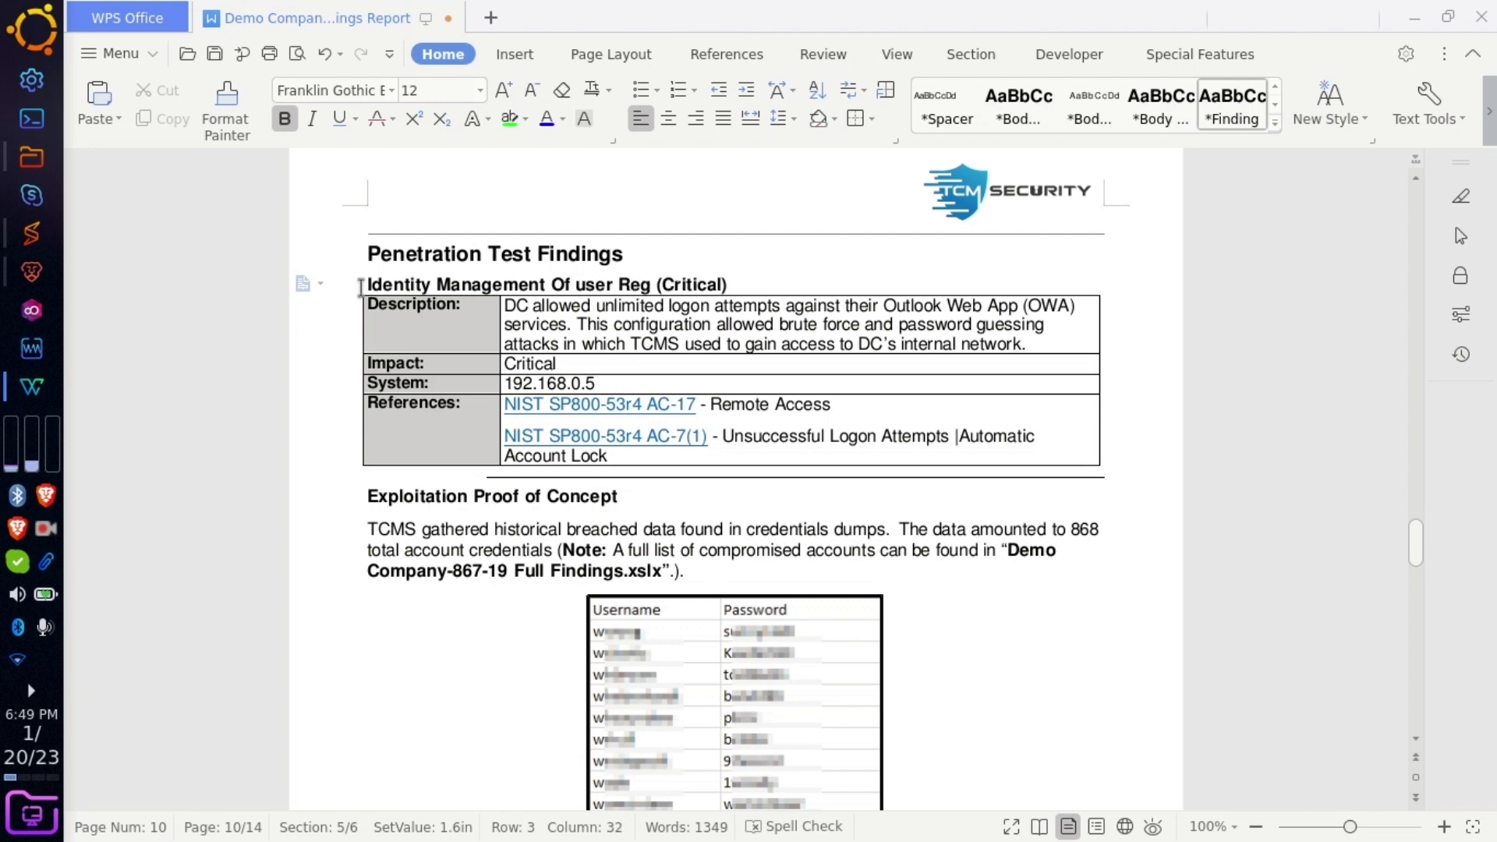
type("tartiob")
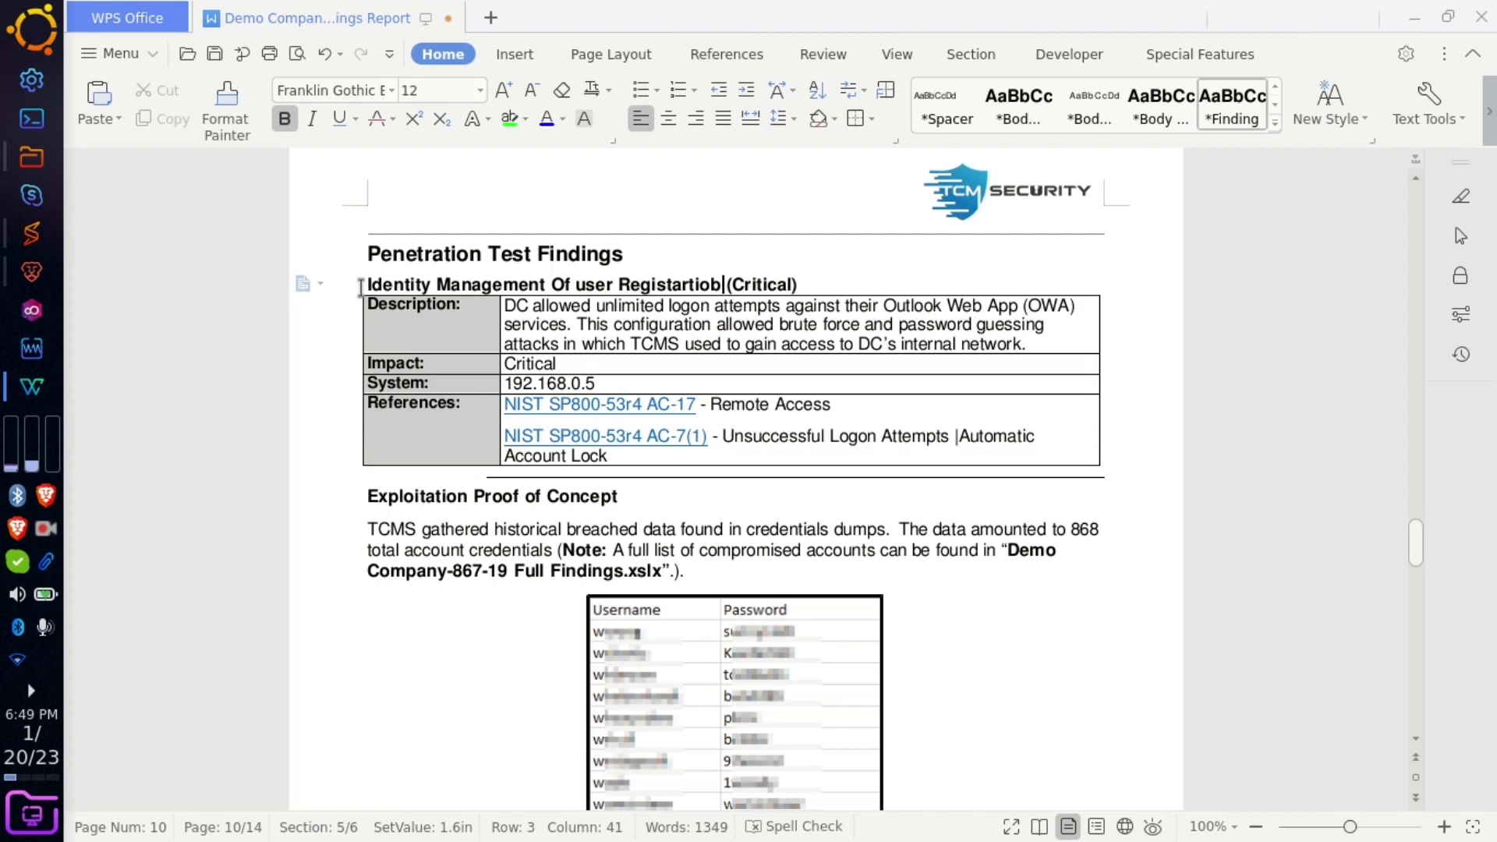
key("BackSpace")
type("n")
left_click(32, 269)
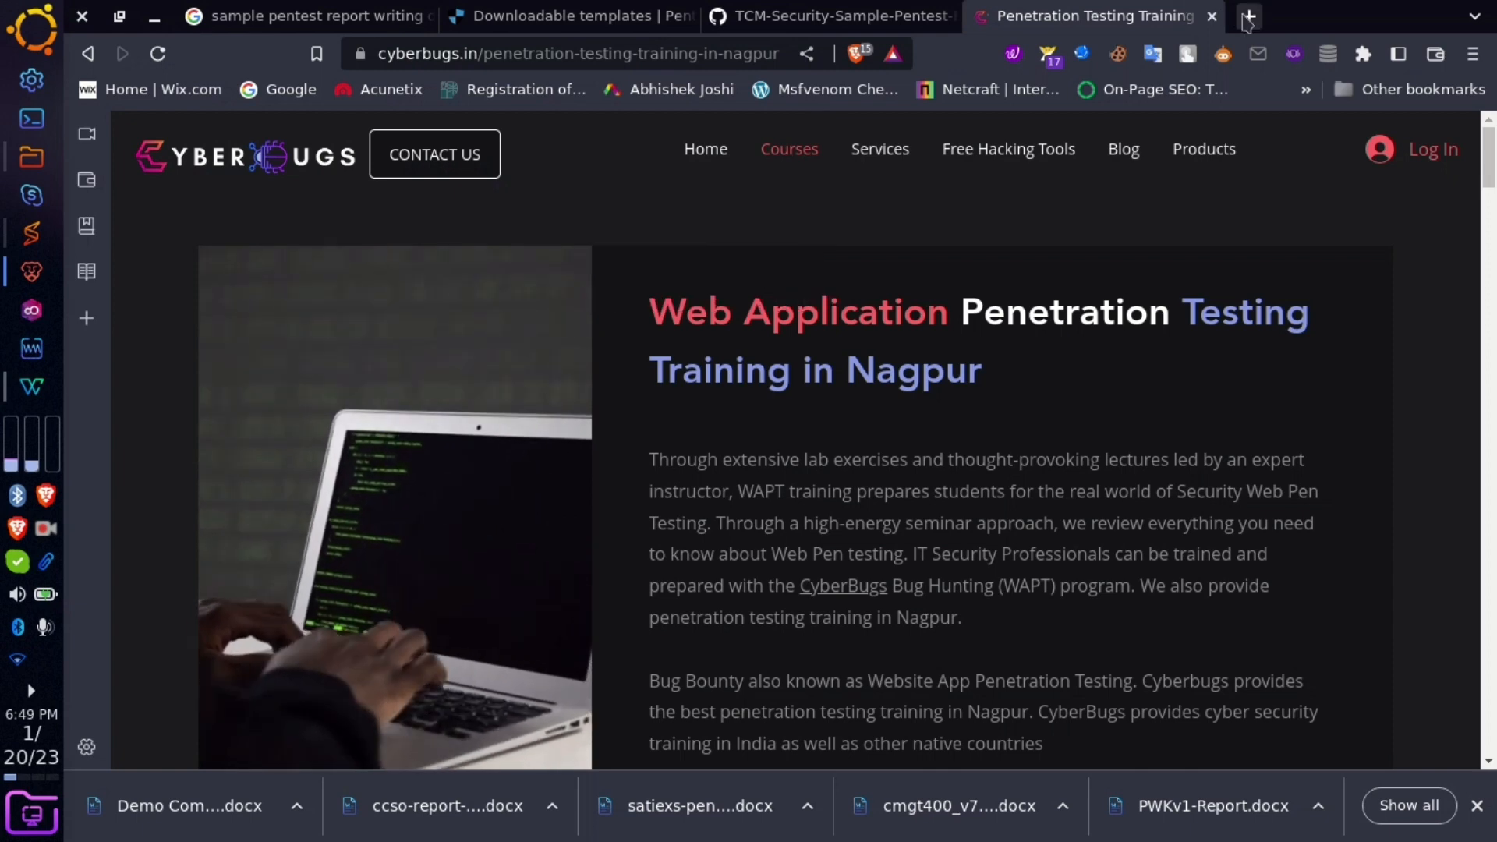
- Load cybertroops.in in a new Brave tab via the 'cybe' address-bar suggestion
left_click(1244, 16)
left_click(753, 55)
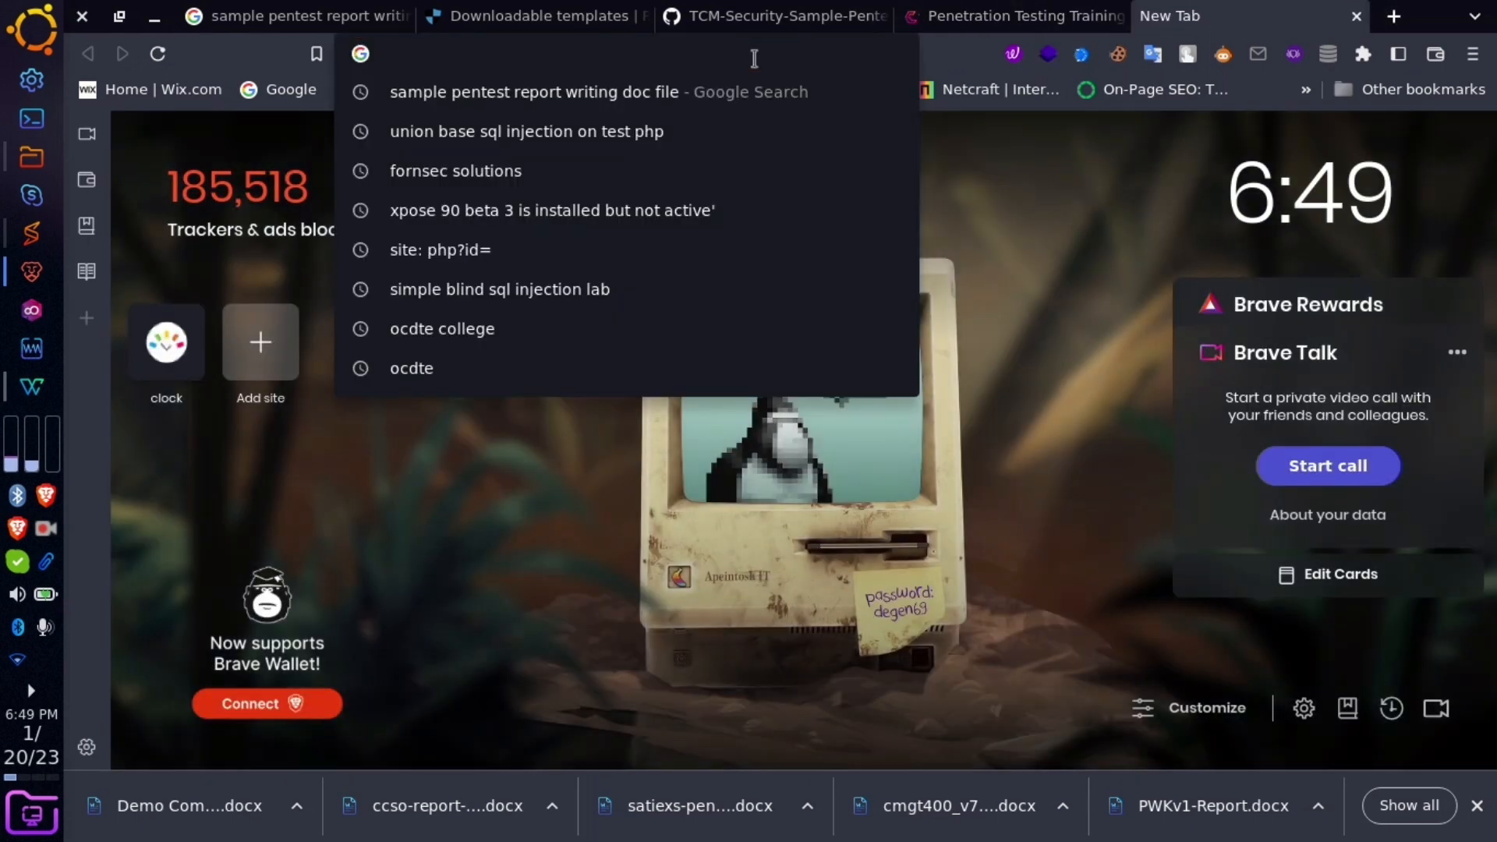
type("t")
key("BackSpace")
key("BackSpace")
type("cyberbugs.in")
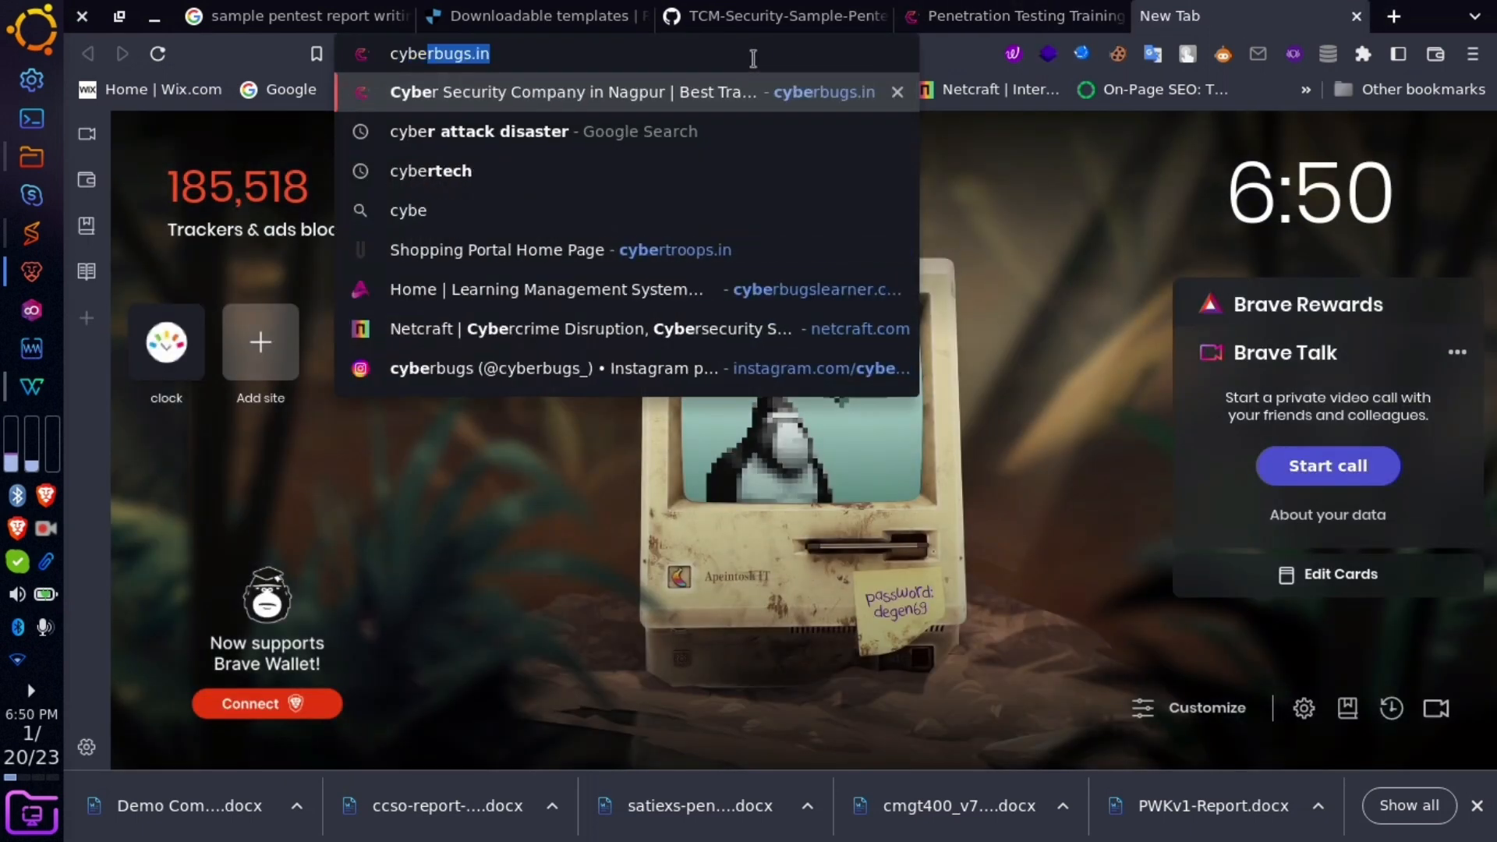
left_click(585, 249)
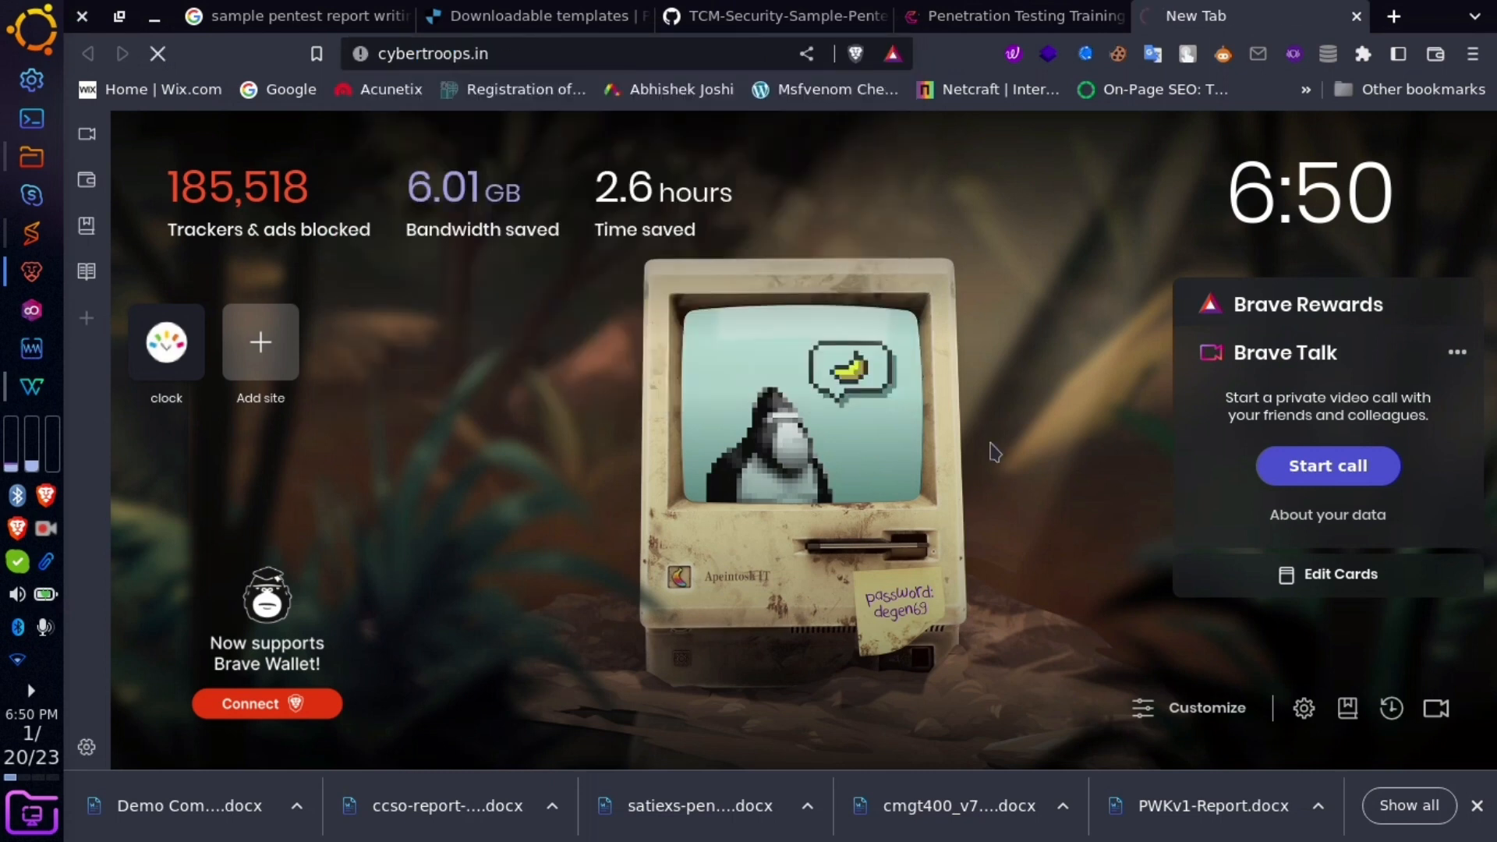
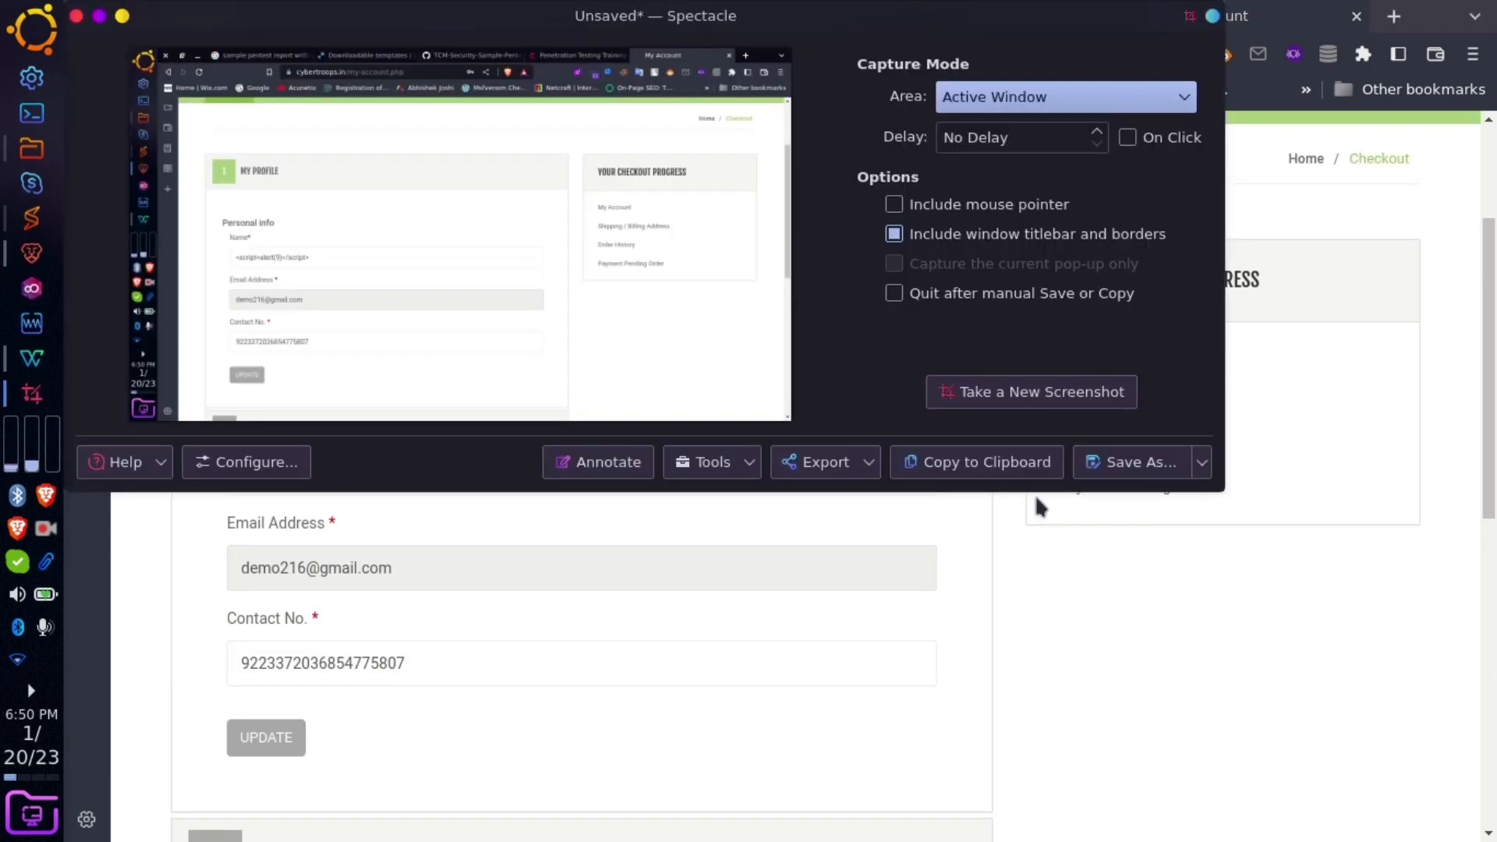
- Save the account-page screenshot with the script payload as iden.png (PNG) on the Desktop
left_click(1138, 462)
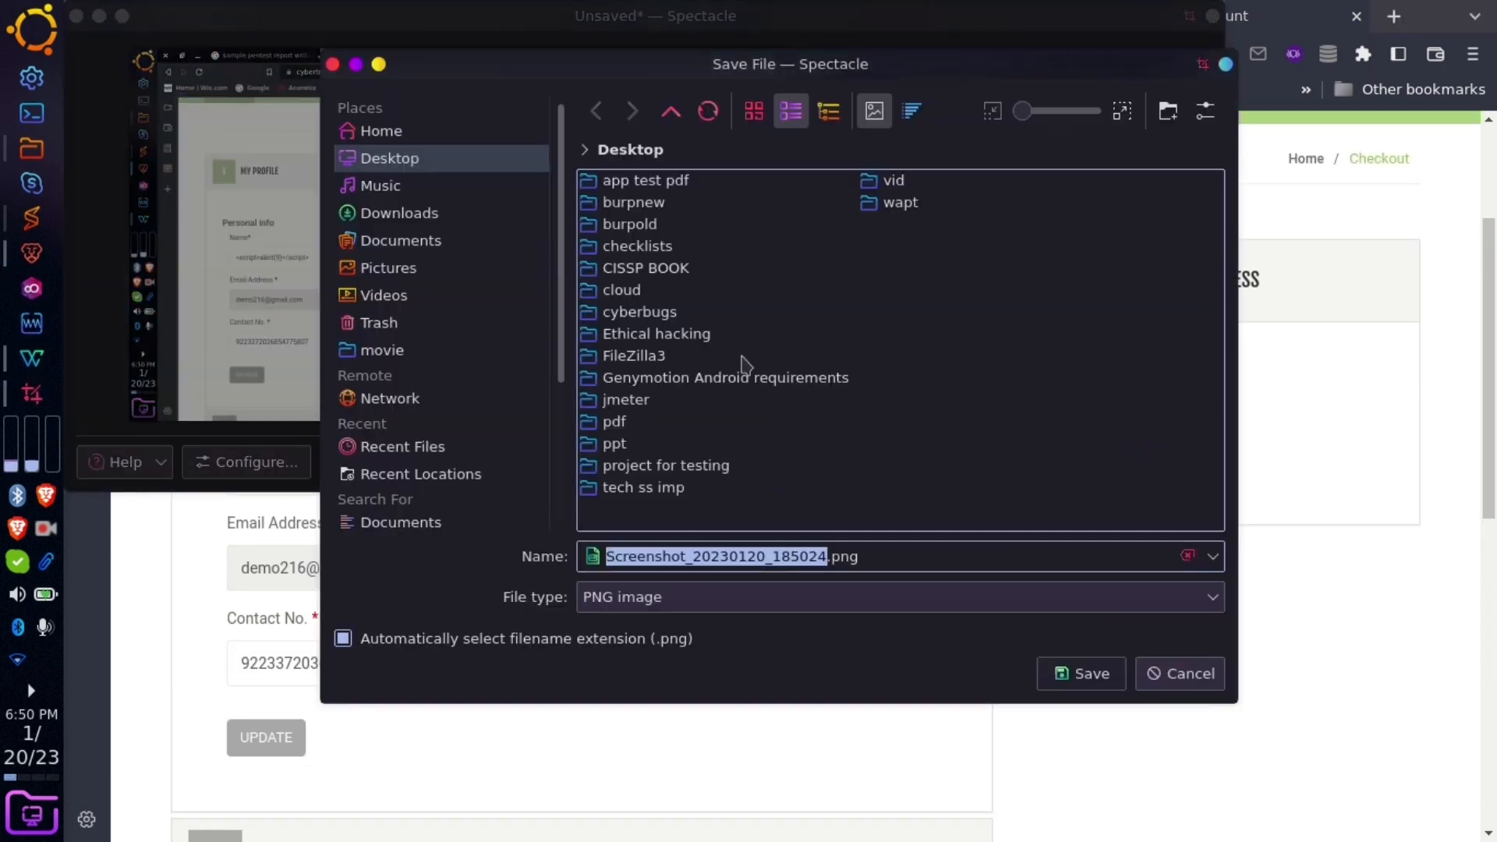
type("iden")
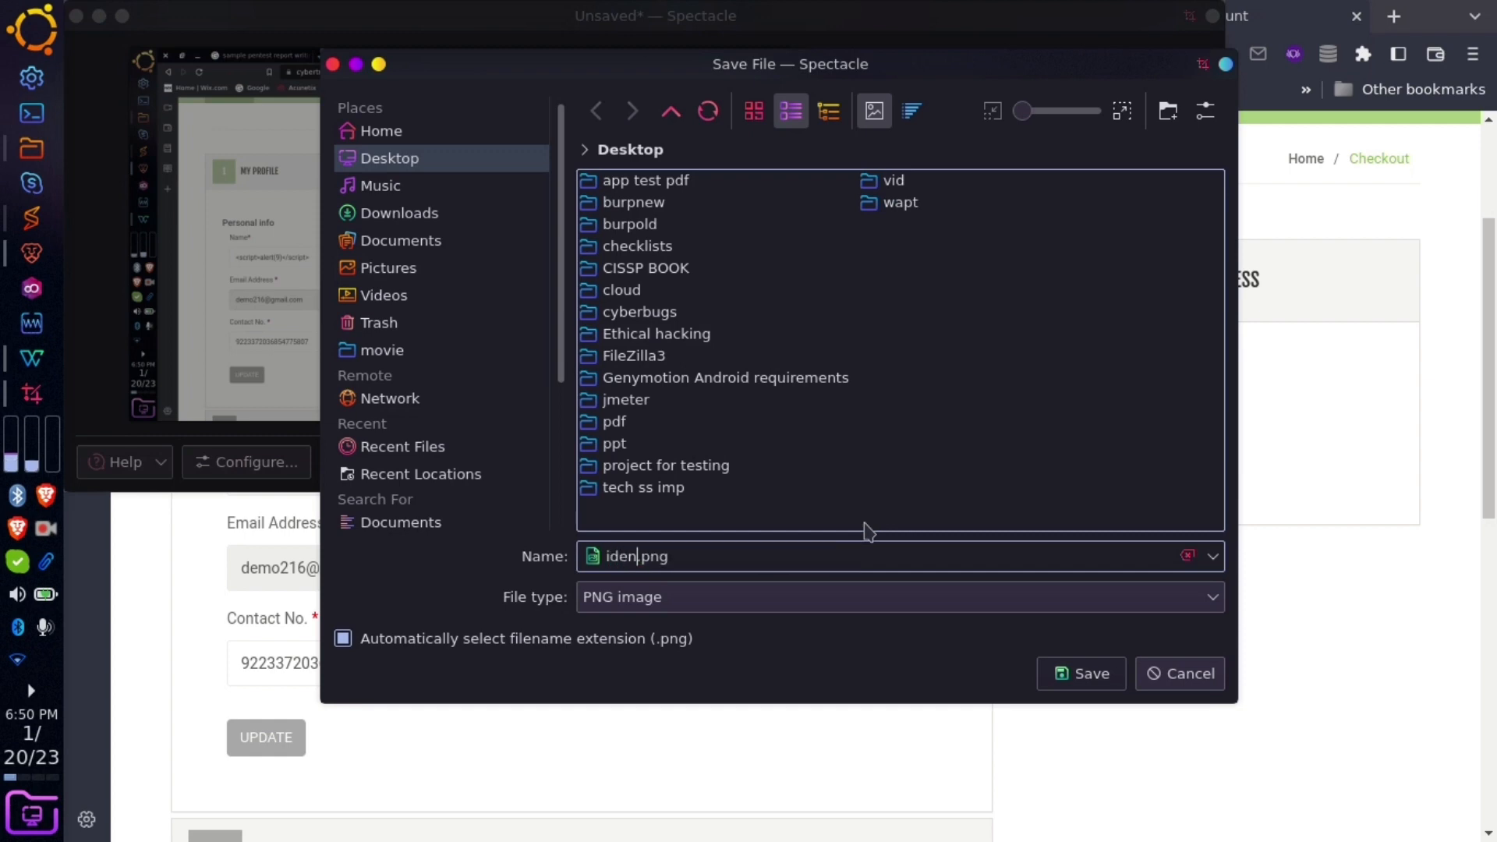
left_click(1048, 669)
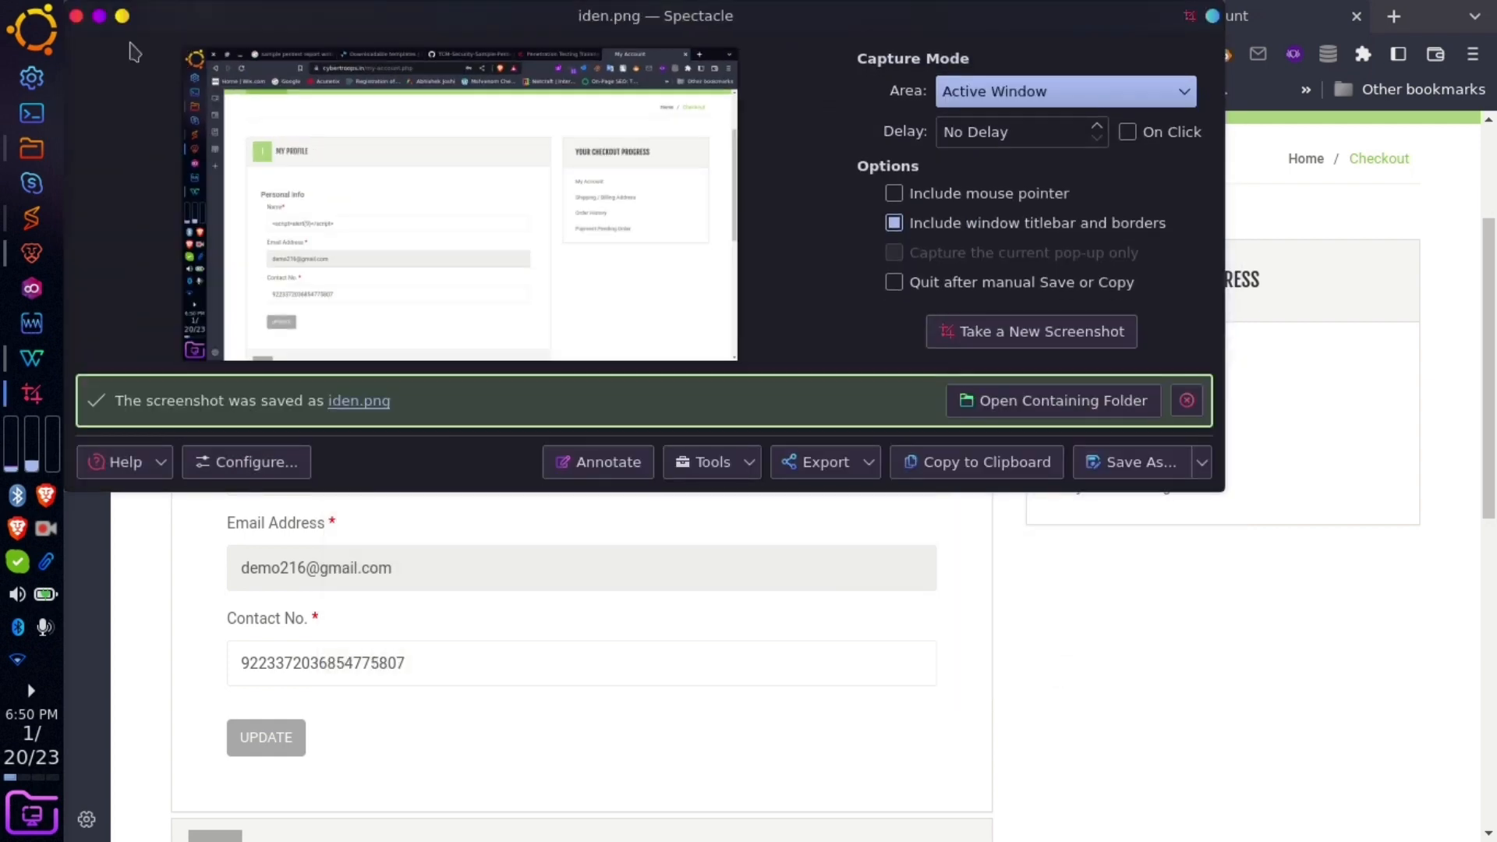
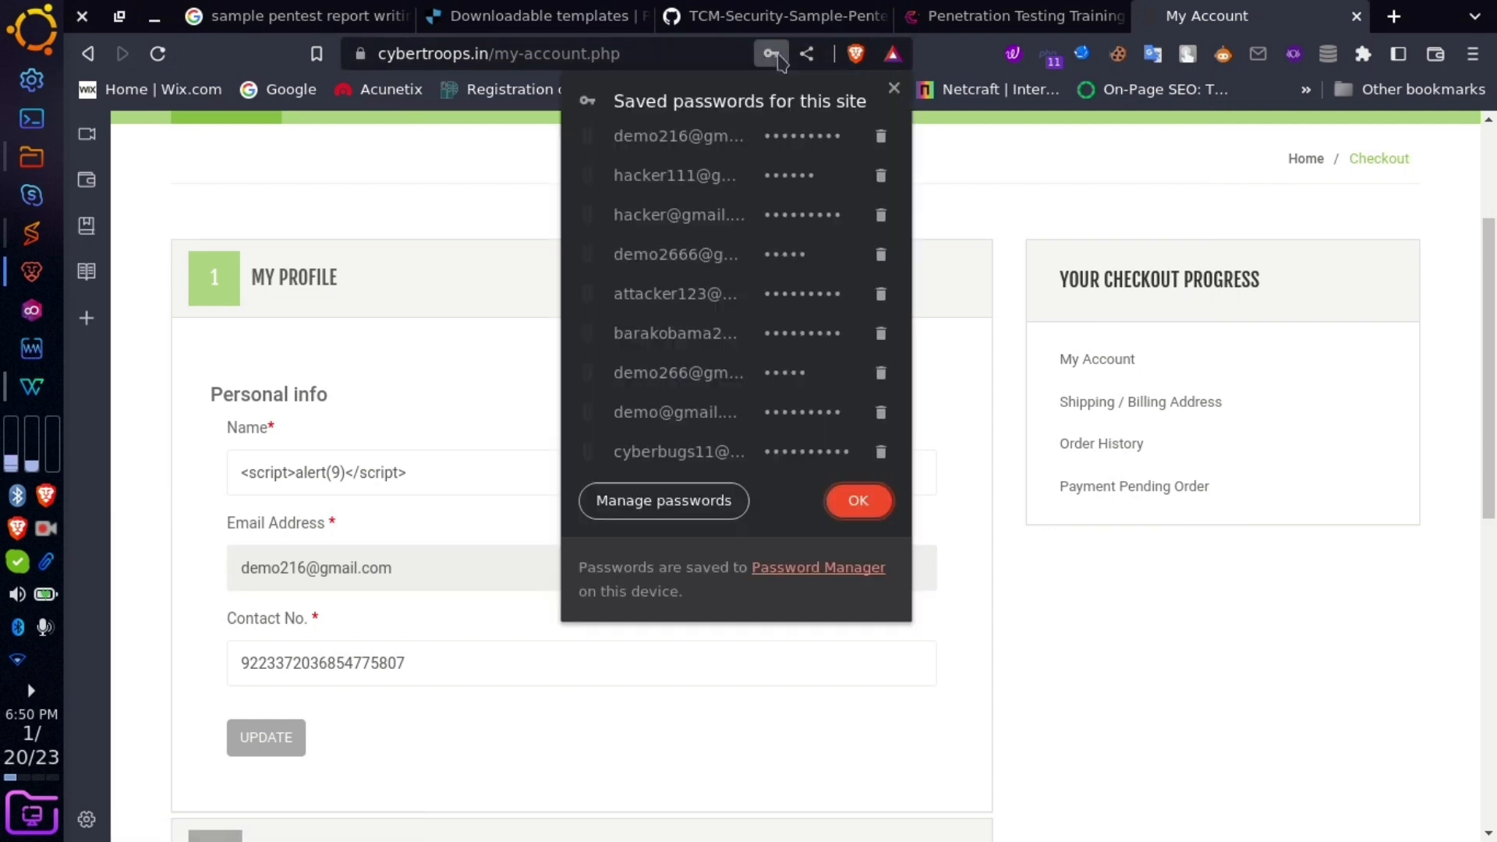
- Open Brave's saved-passwords manager and reveal, then re-hide, one cybertroops.in account's password
left_click(725, 502)
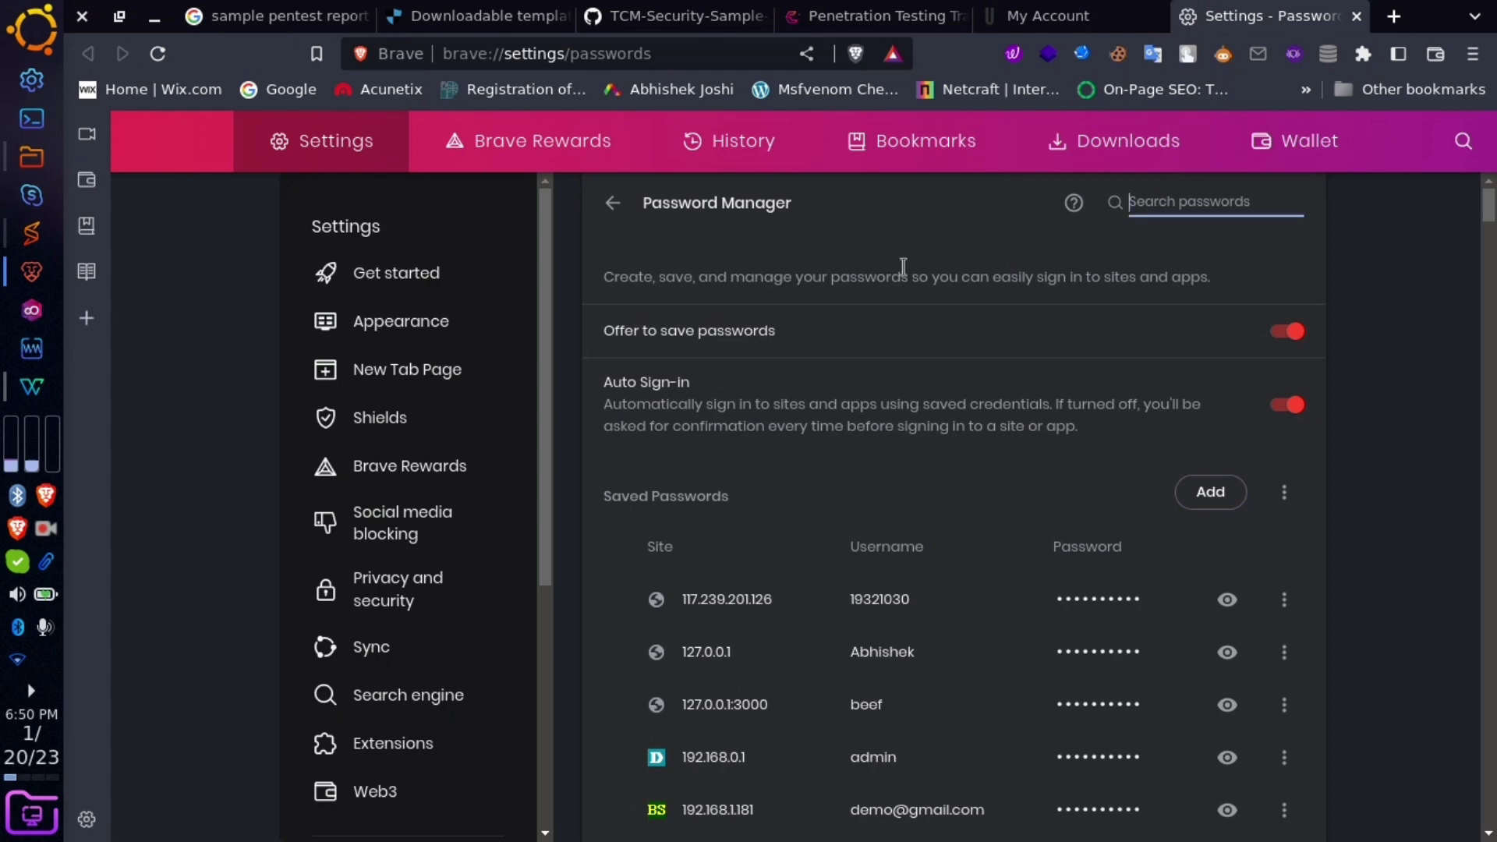
scroll(902, 266, "down", 3)
scroll(906, 536, "down", 12)
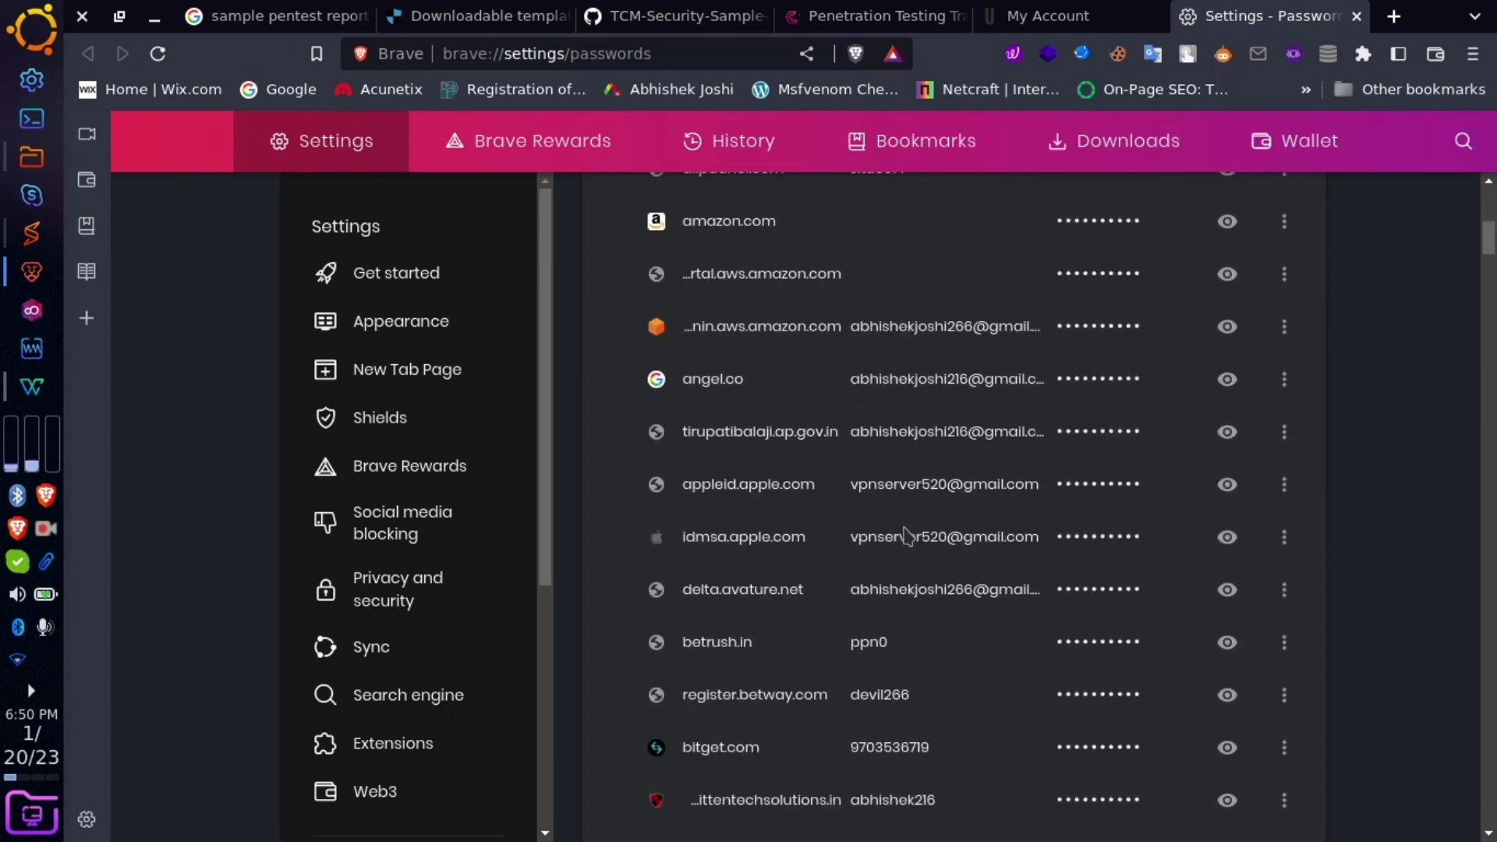
scroll(906, 537, "down", 7)
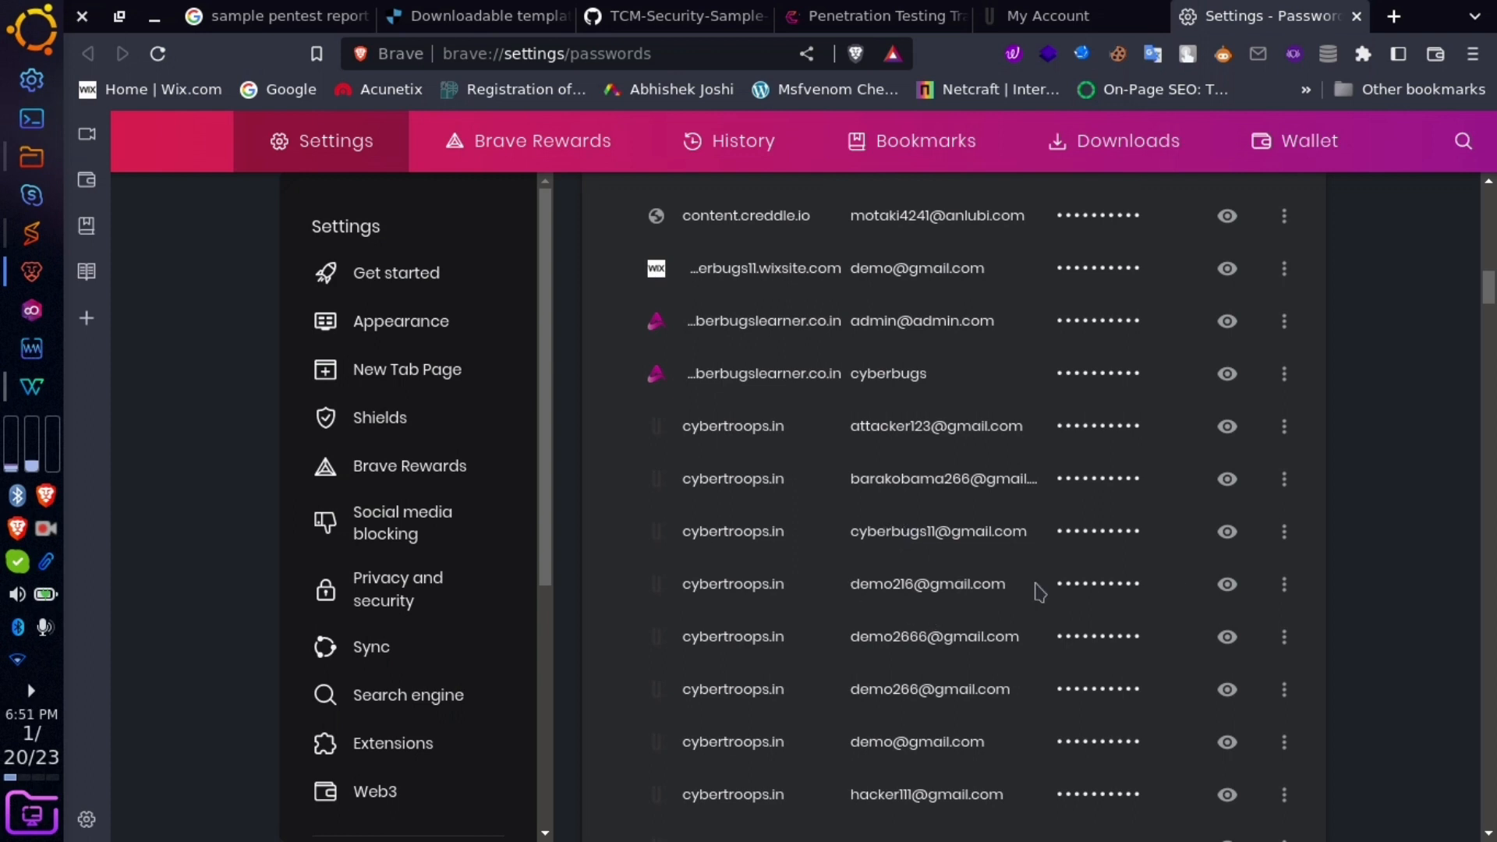
left_click(1227, 584)
left_click(1134, 584)
left_click(1153, 584)
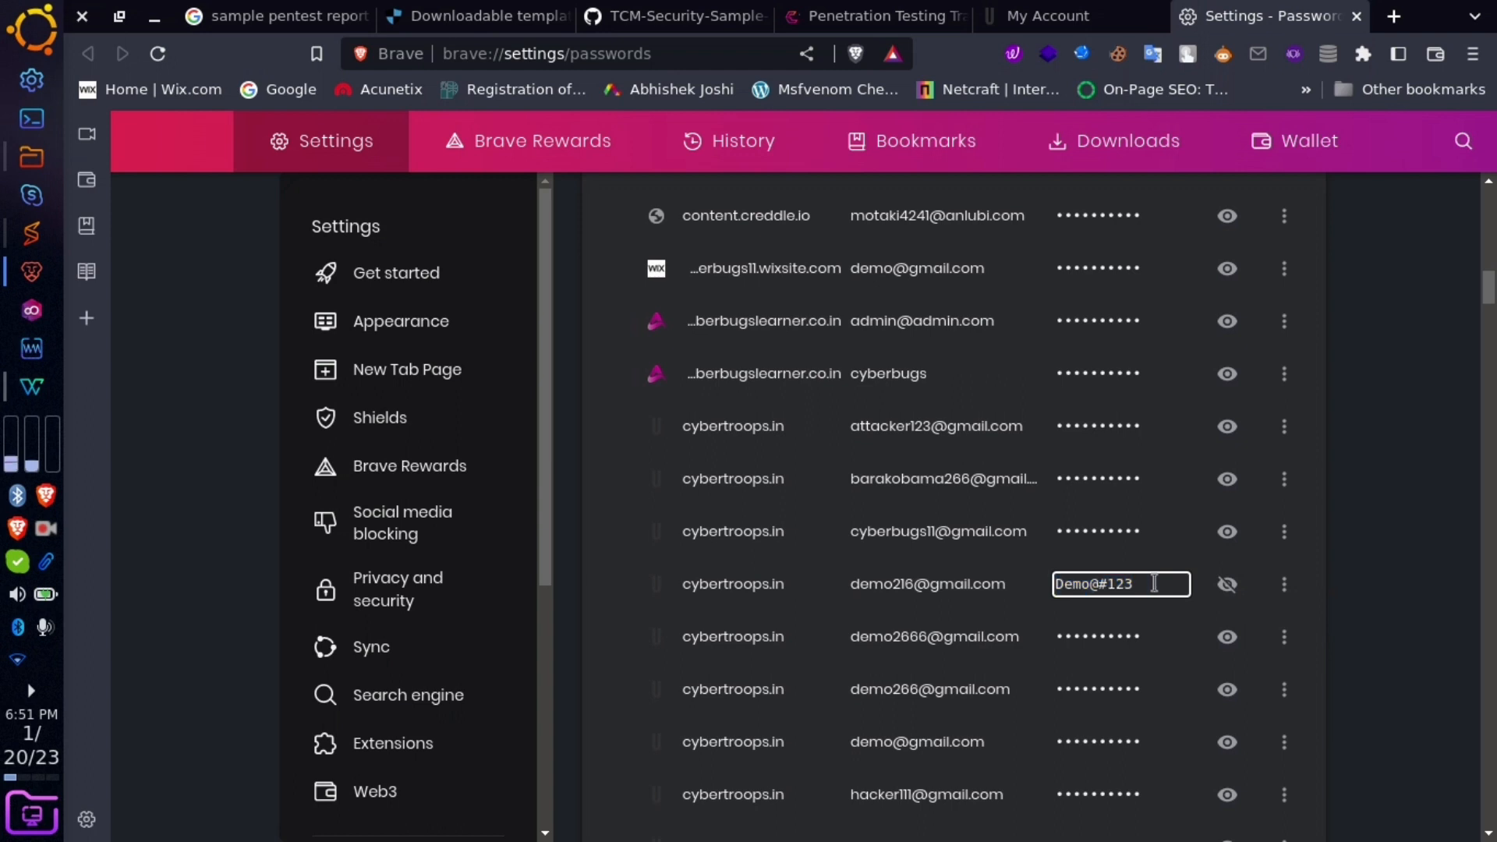
left_click(1227, 584)
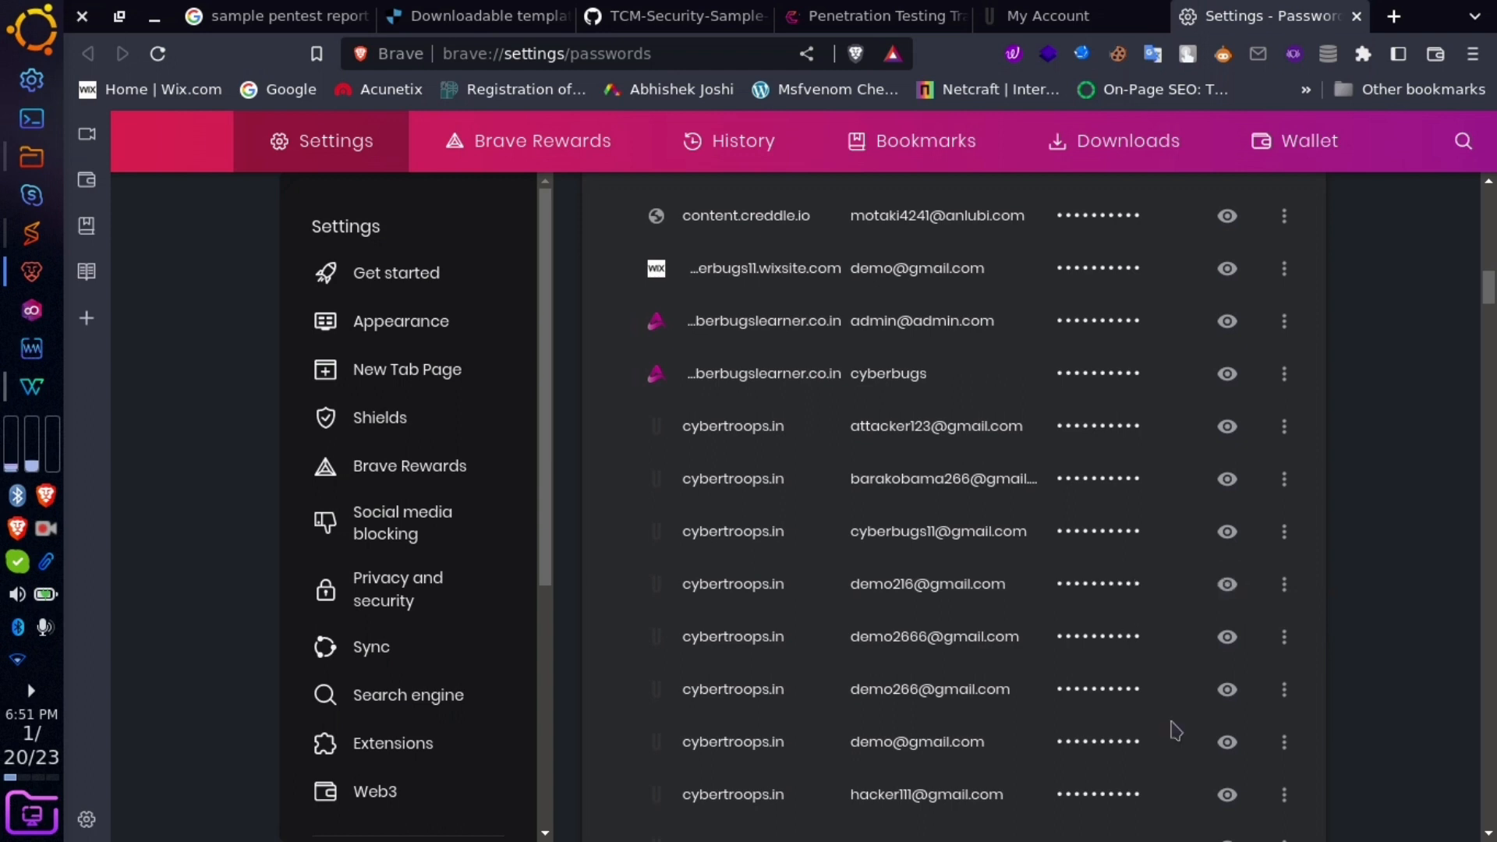
- Reveal another cybertroops.in account's weak password and take a screenshot of the browser window
scroll(1099, 748, "down", 2)
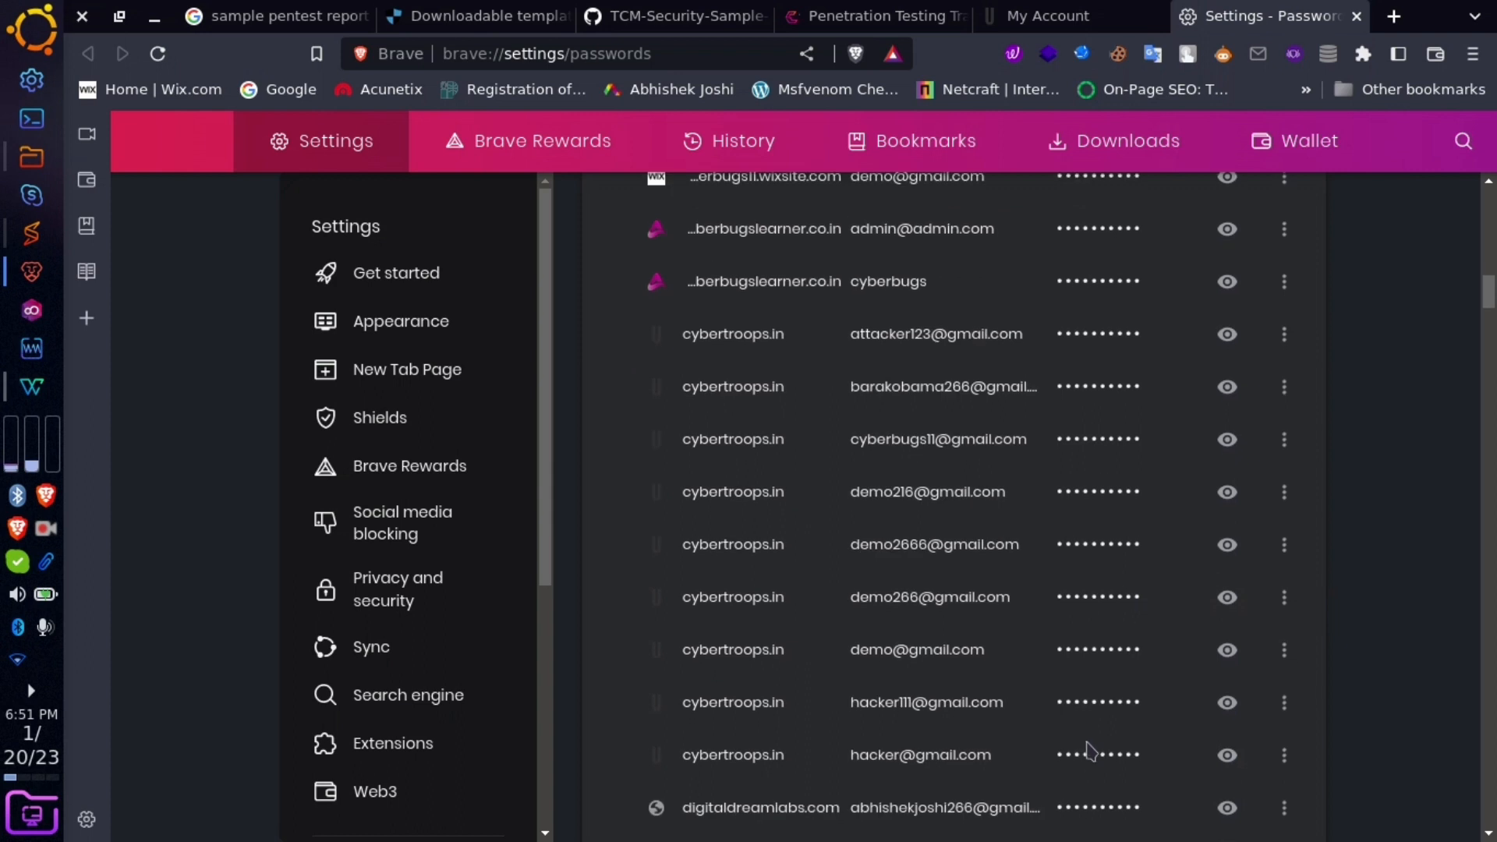
double_click(1175, 755)
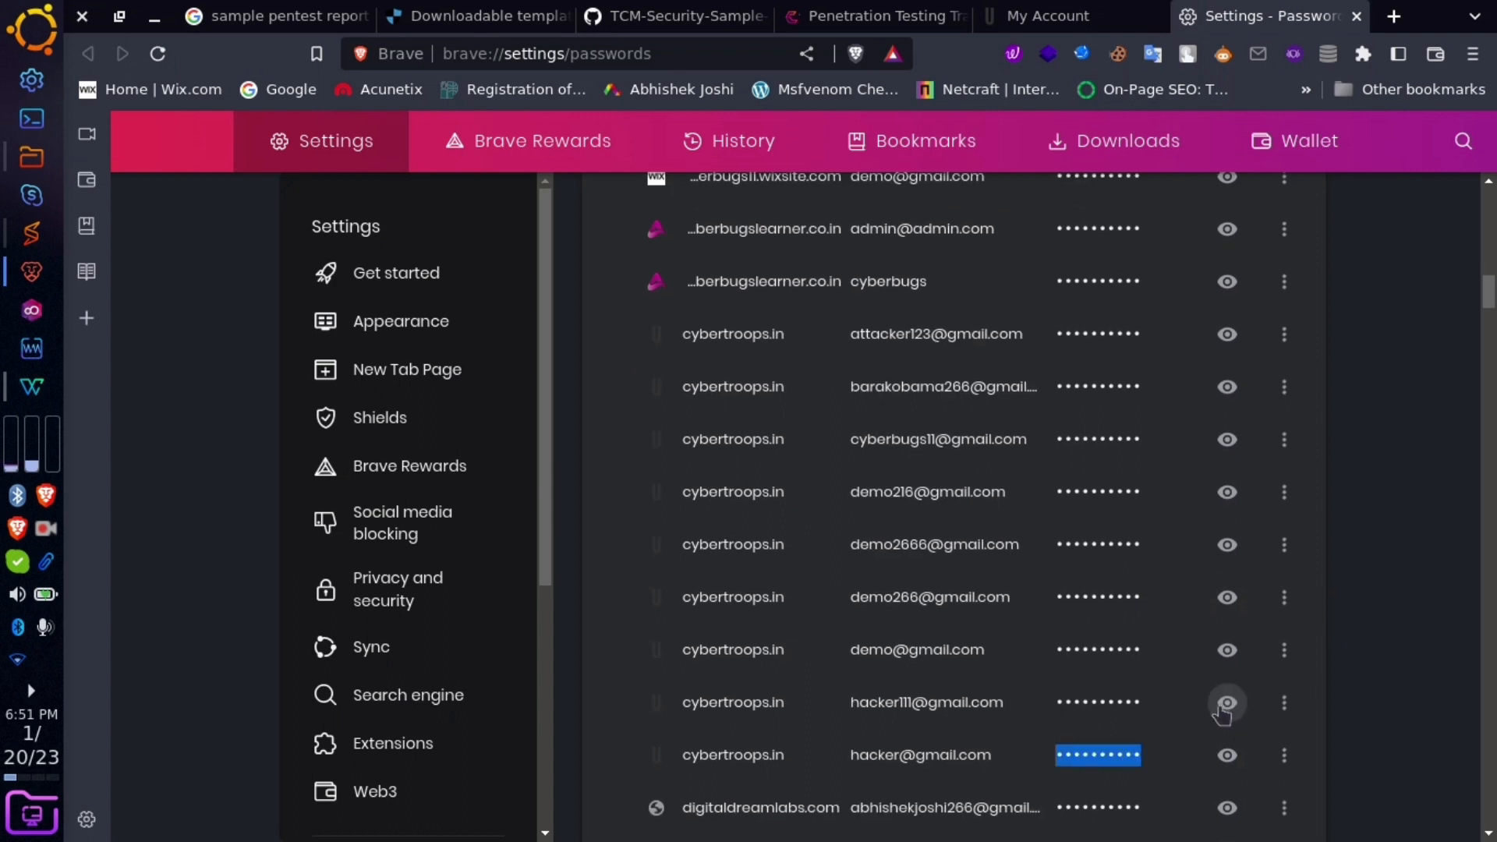
left_click(1149, 692)
left_click(1227, 701)
double_click(1054, 702)
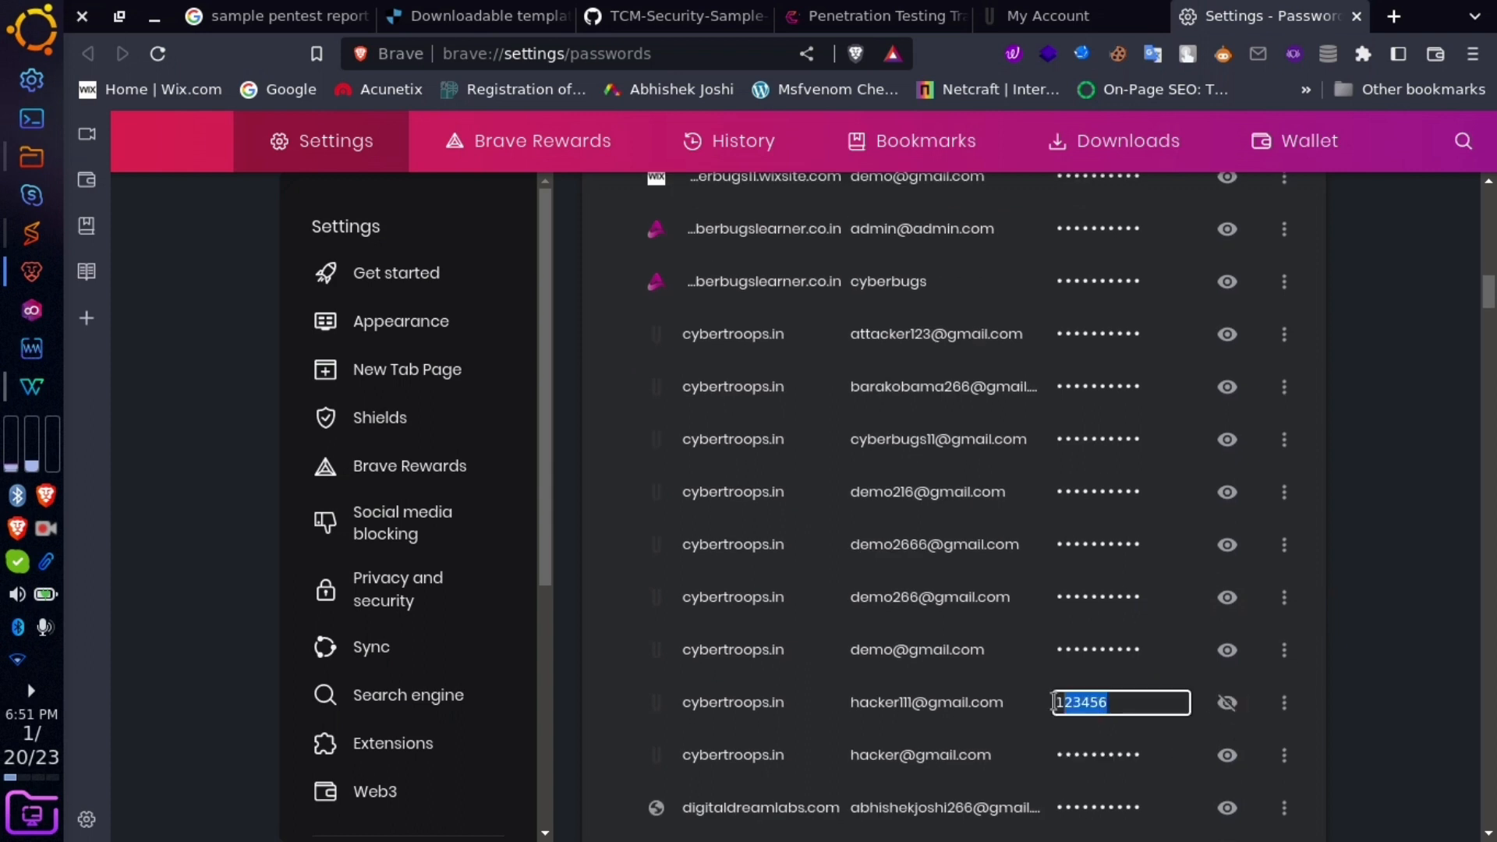
left_click(1130, 703)
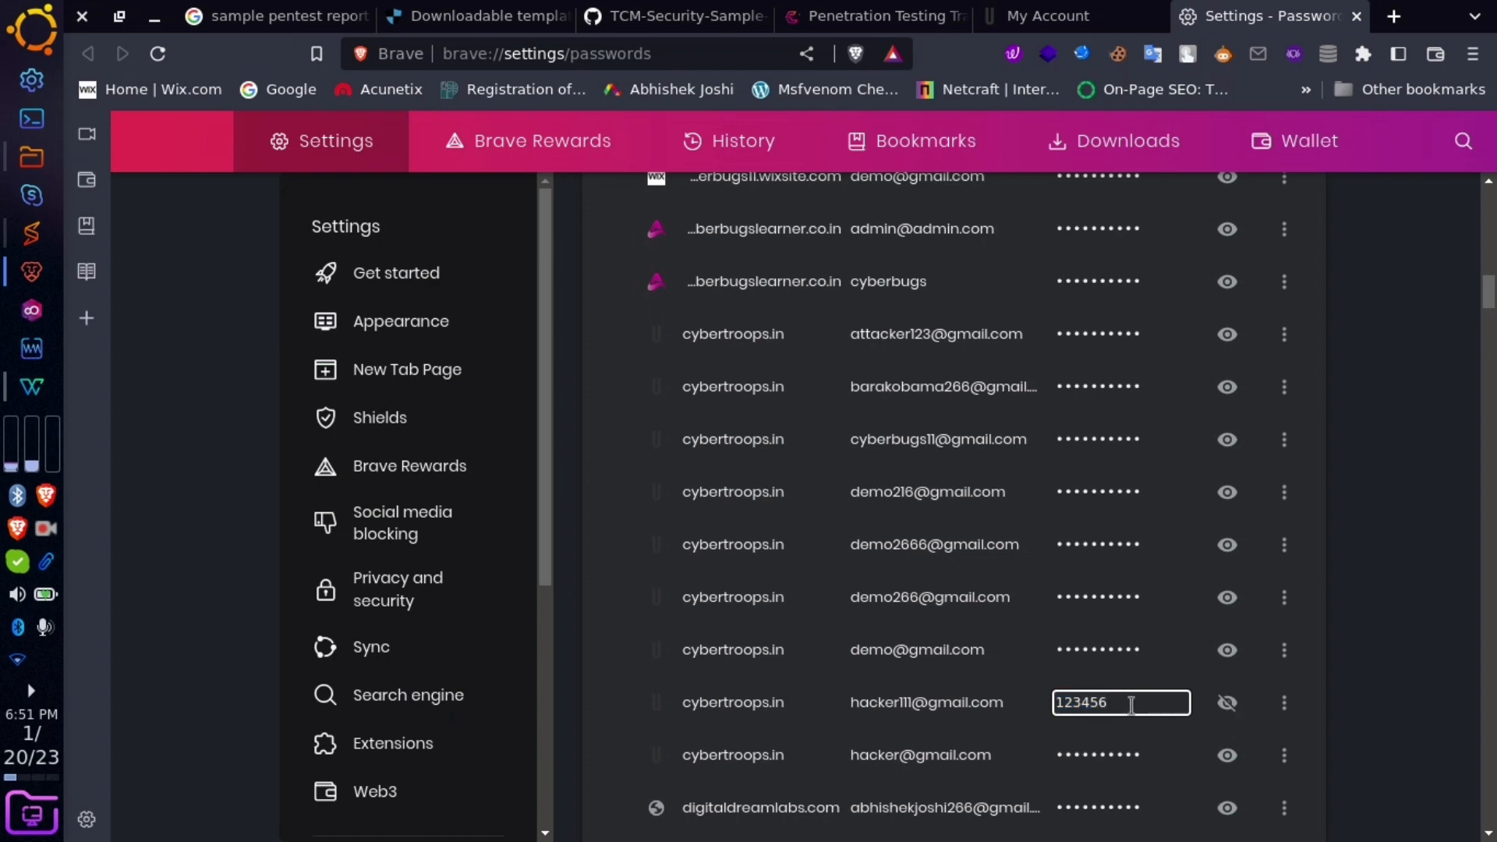
key("Print")
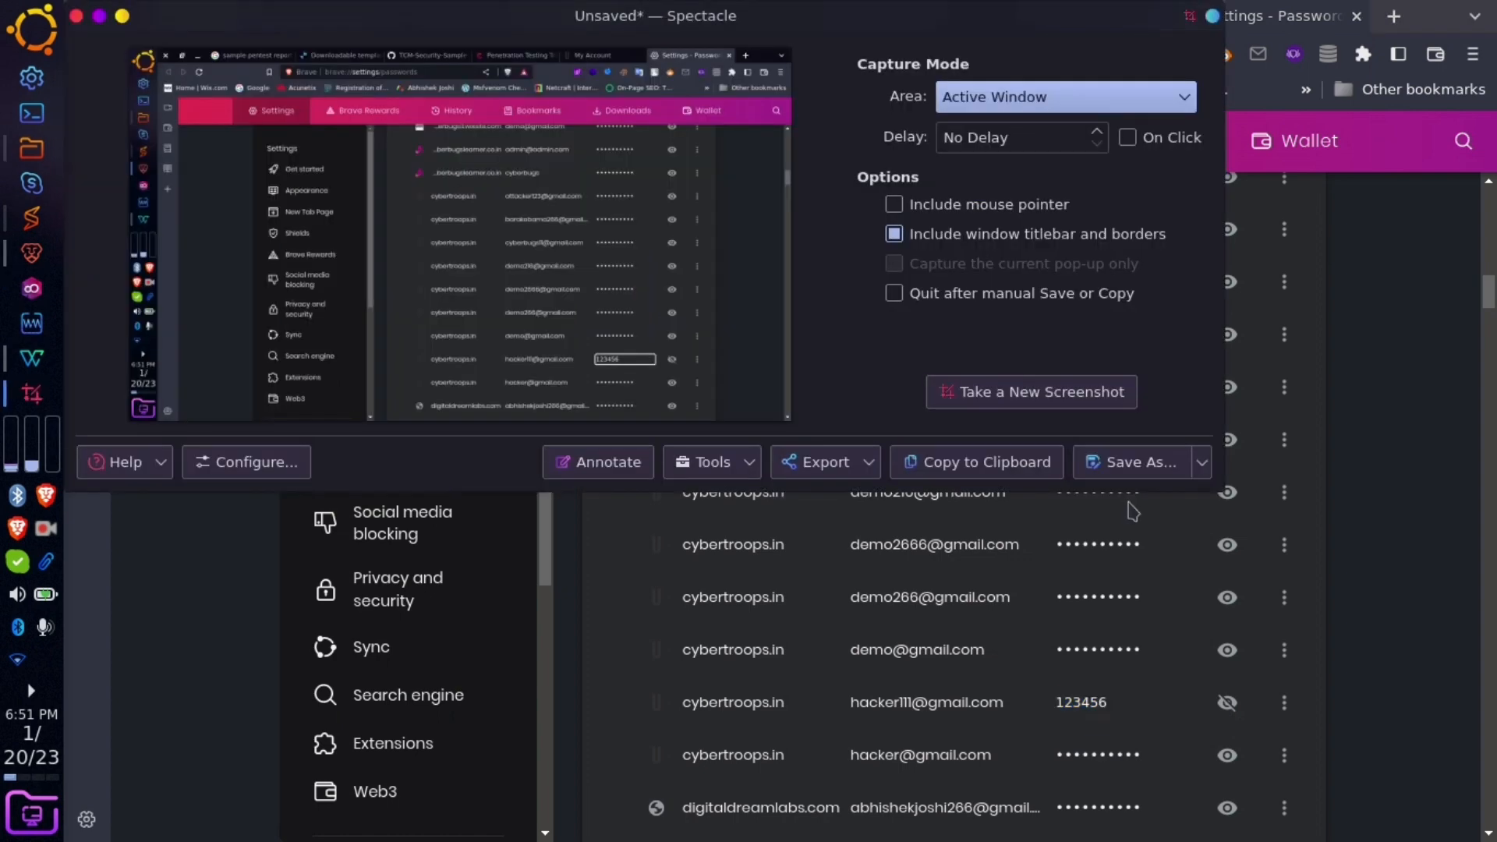
- Save the screenshot as weak pass.png, then close Spectacle and minimize Brave
left_click(1136, 462)
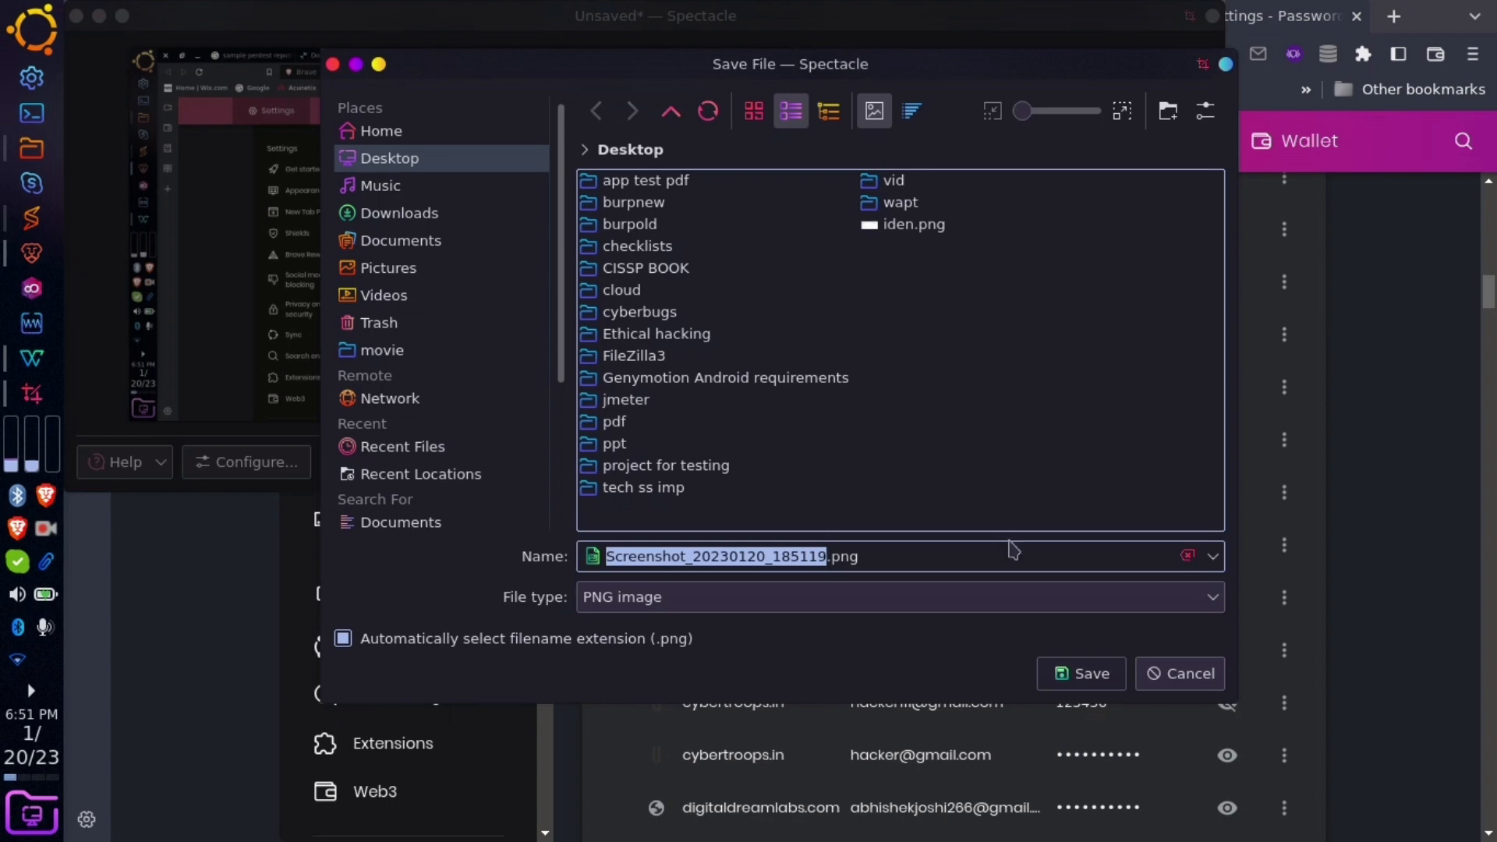
type("weak [a")
key("BackSpace")
key("BackSpace")
type("pass")
key("Return")
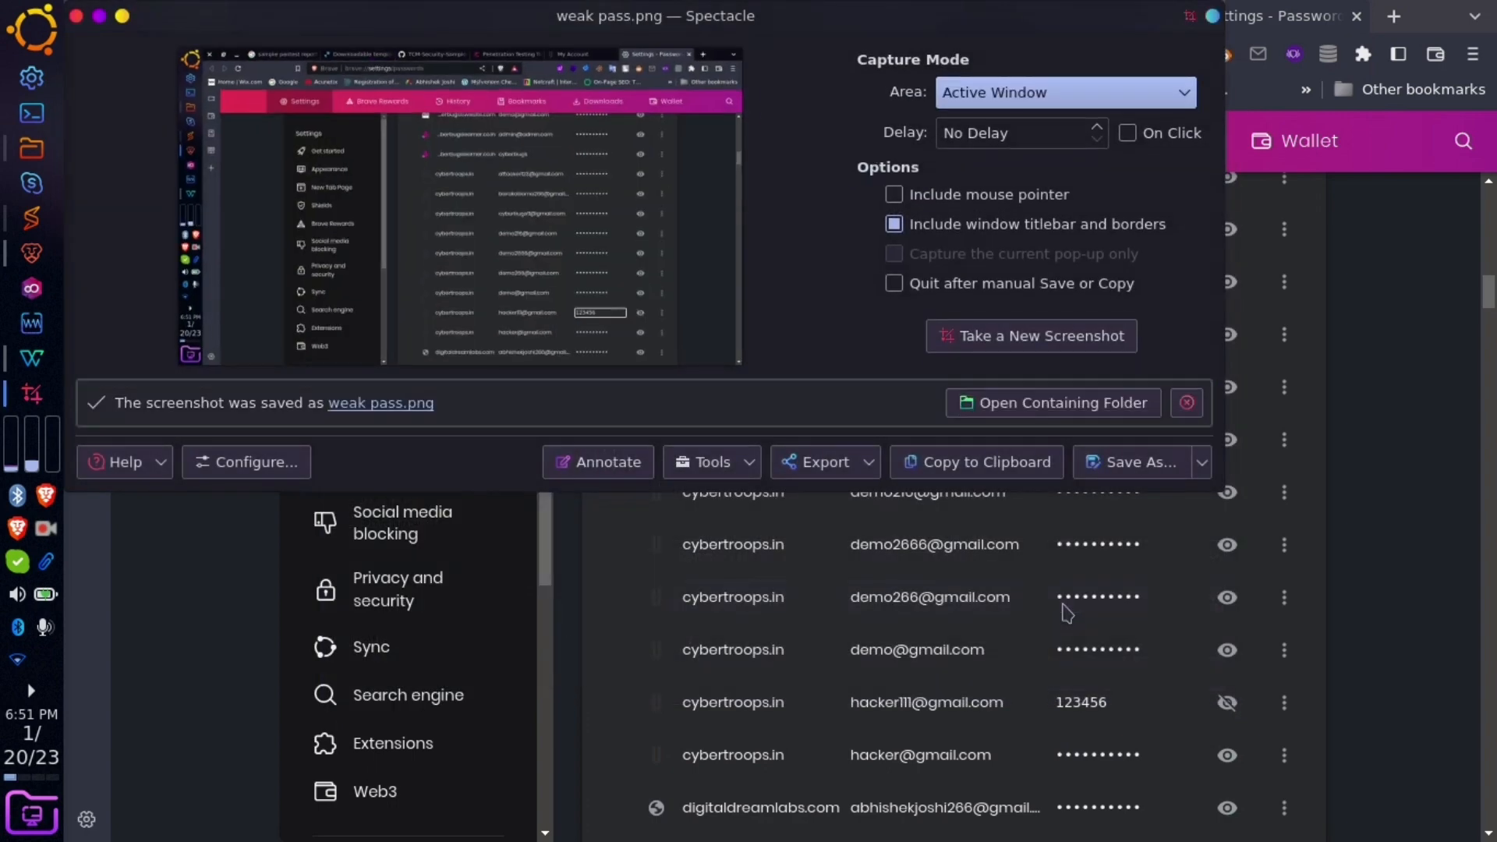
left_click(75, 16)
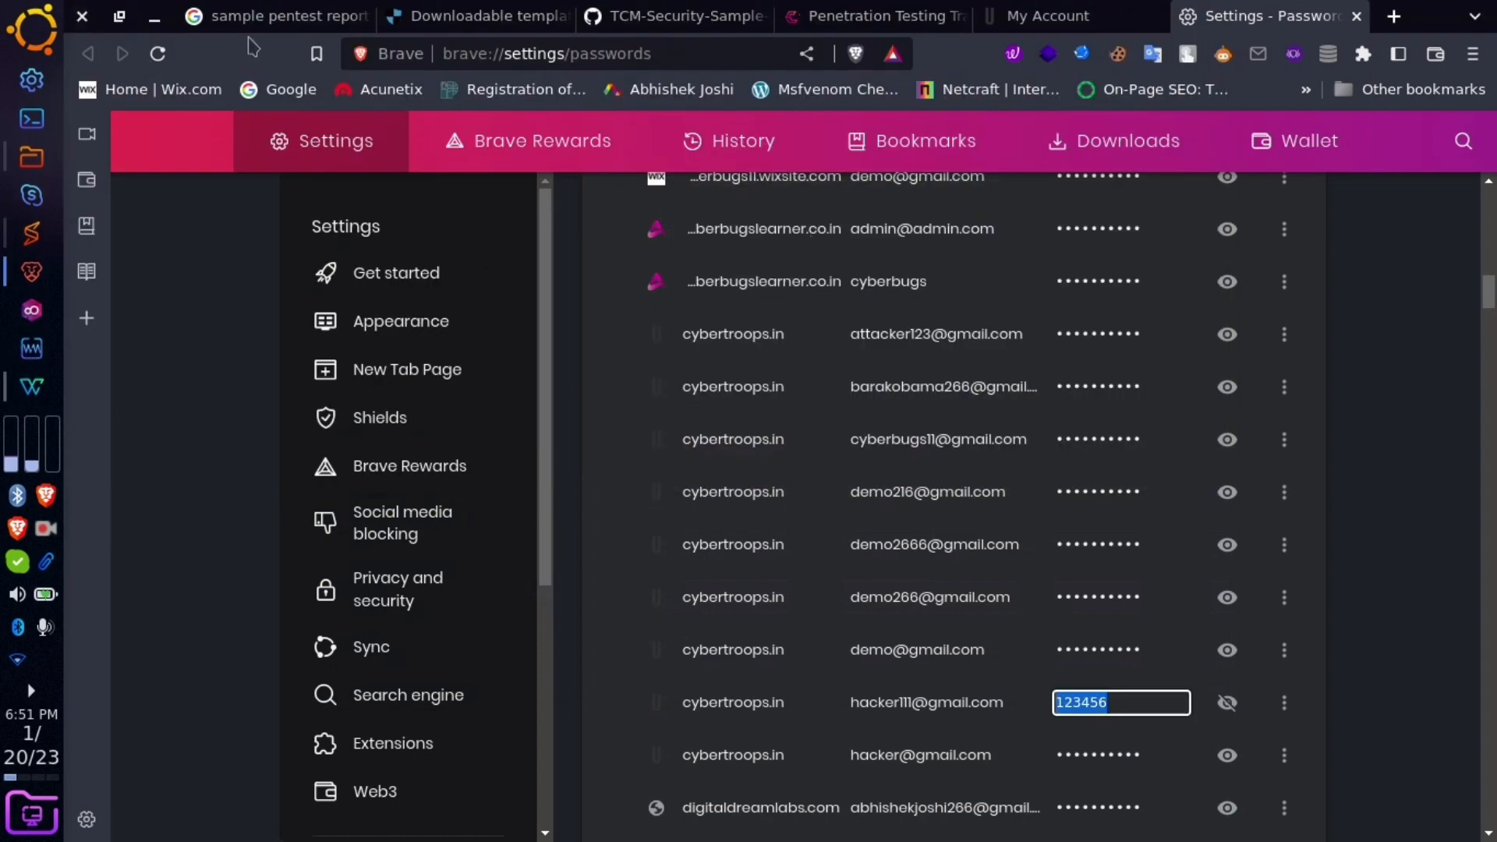
left_click(154, 16)
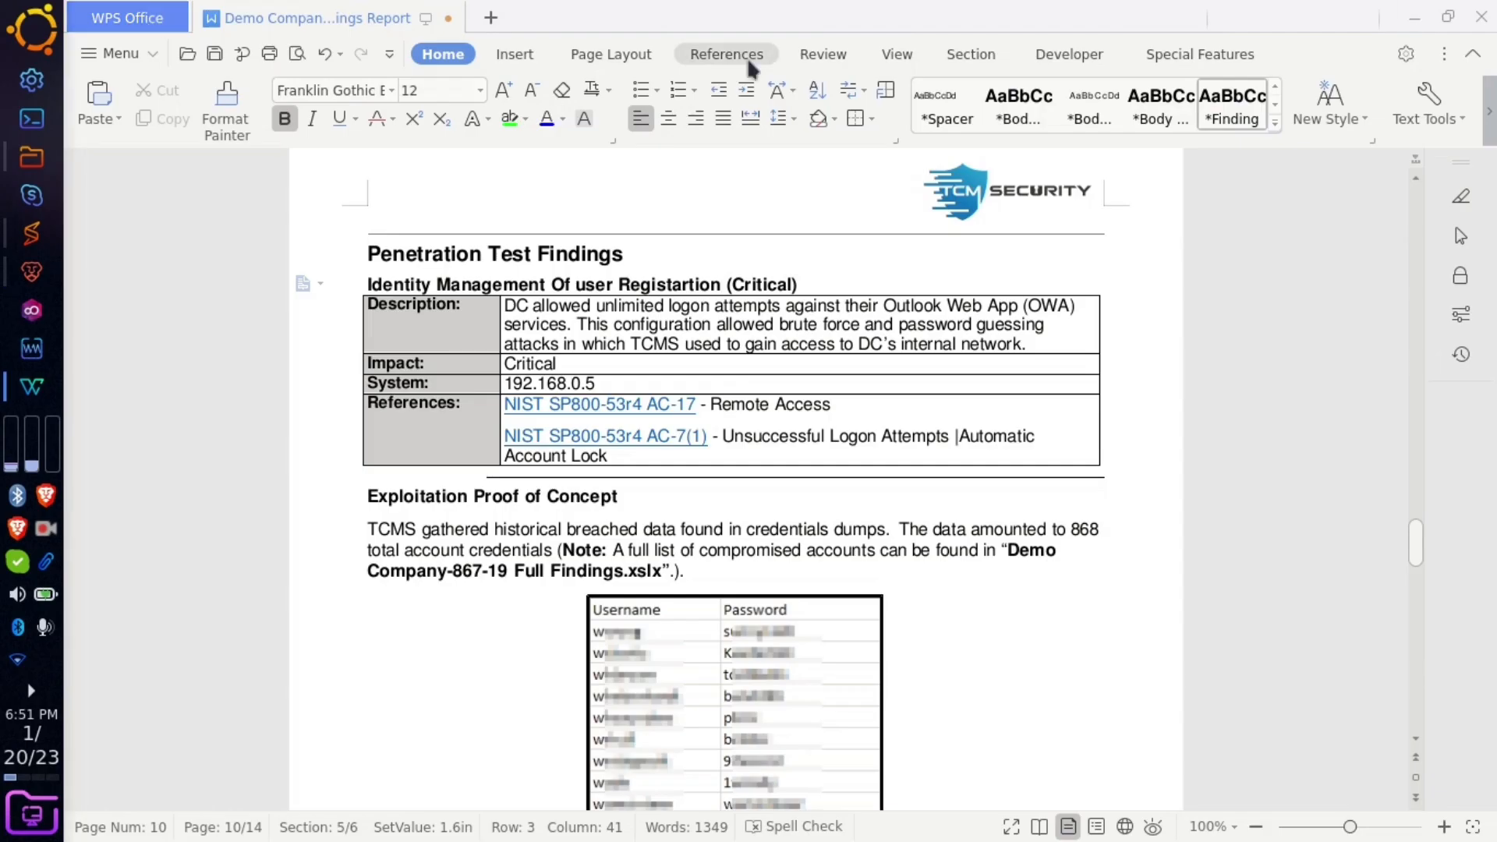
- Open weak pass.png from the desktop in Gwenview and start the crop tool
left_click(1418, 17)
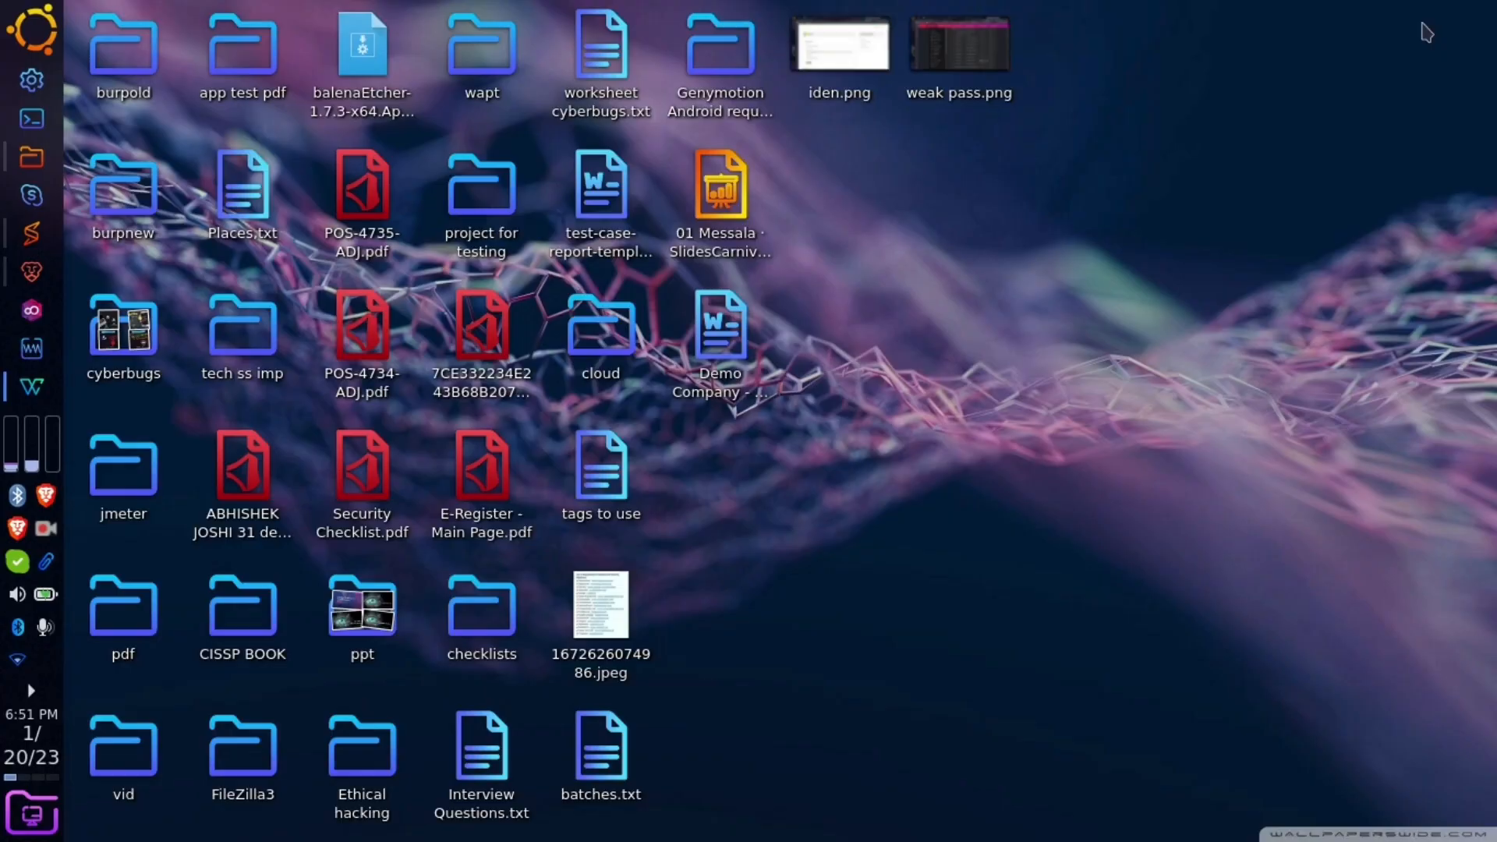
double_click(967, 99)
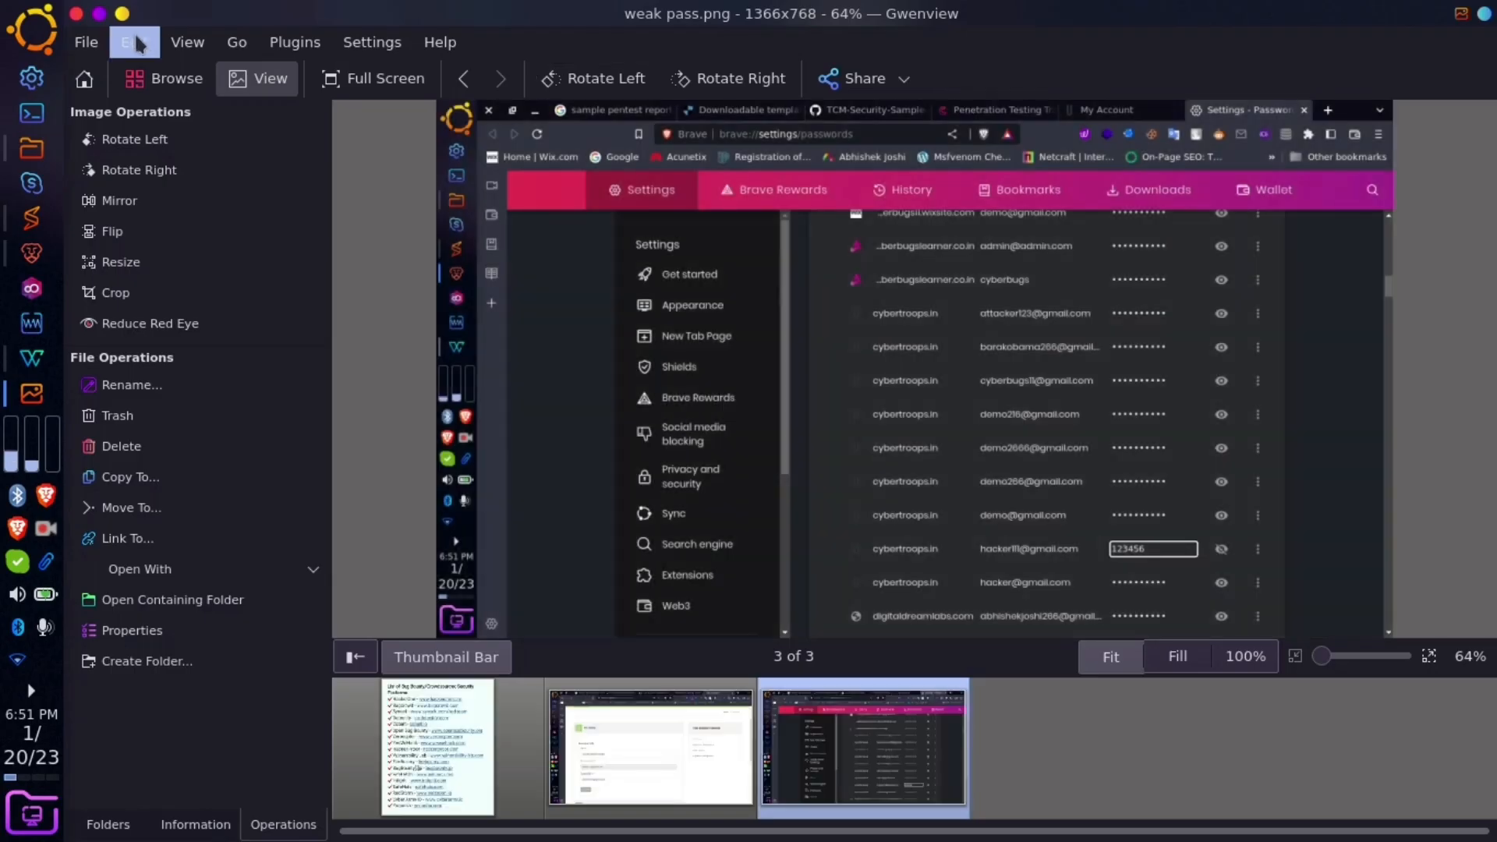
left_click(136, 44)
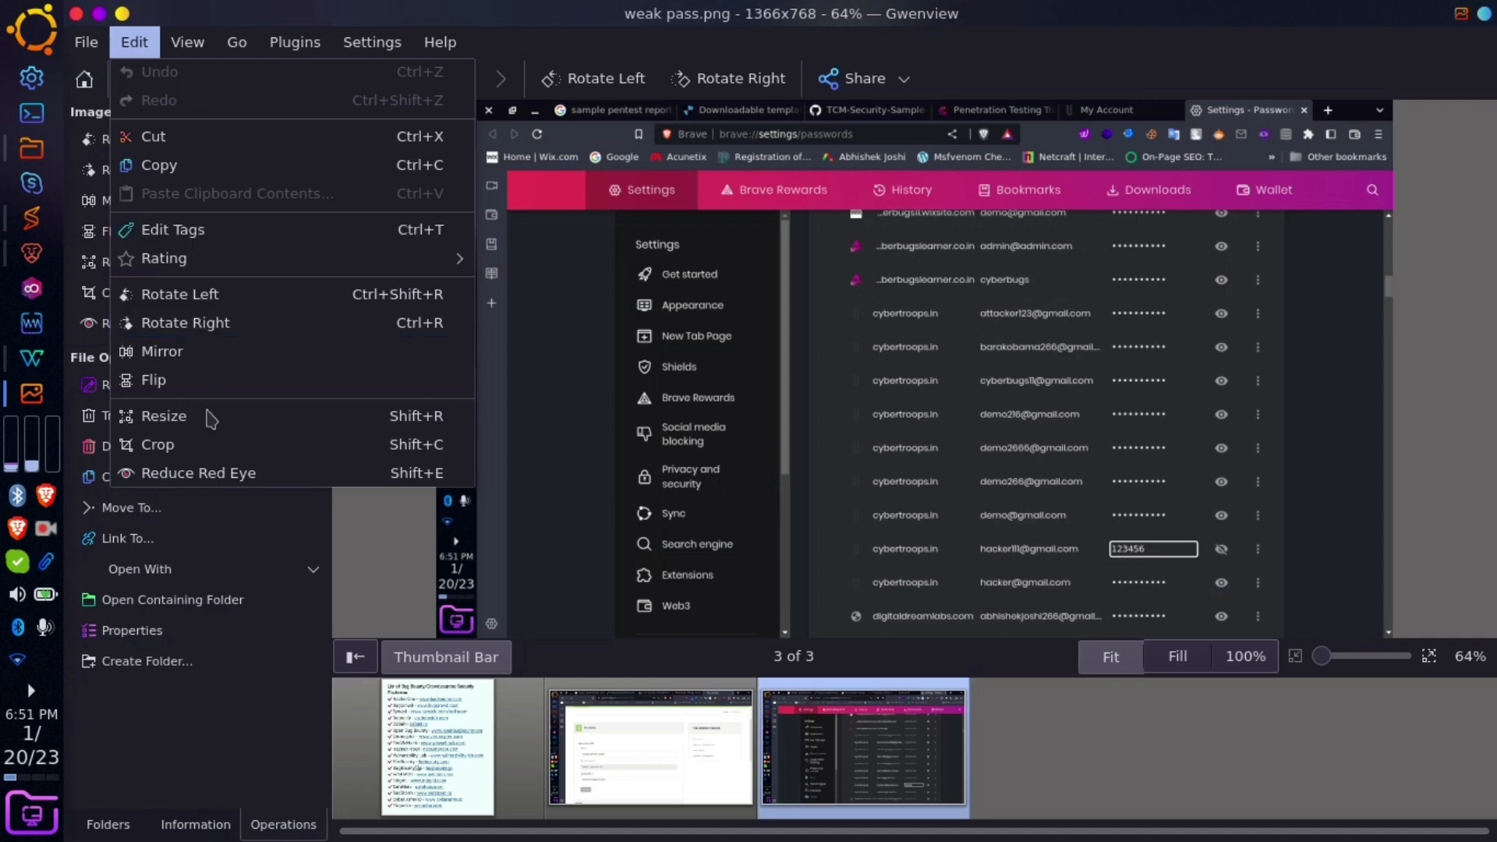
left_click(219, 444)
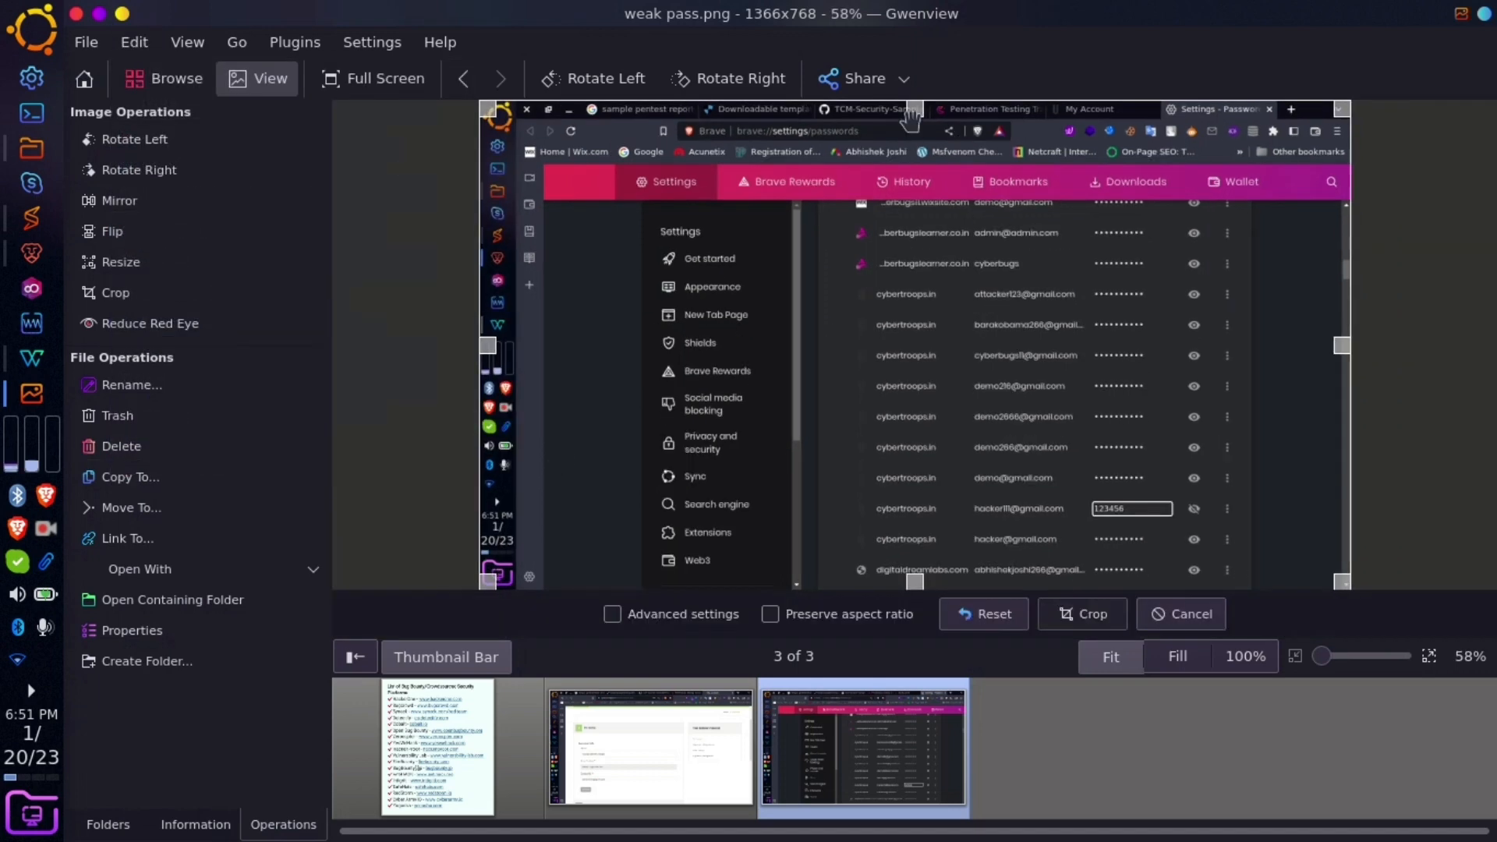
- Crop the image to the 664x54 revealed-password row, save it, and close Gwenview
left_click_drag(916, 110, 1009, 492)
left_click_drag(916, 582, 917, 529)
left_click_drag(480, 515, 817, 496)
left_click_drag(1350, 496, 1241, 488)
key("Return")
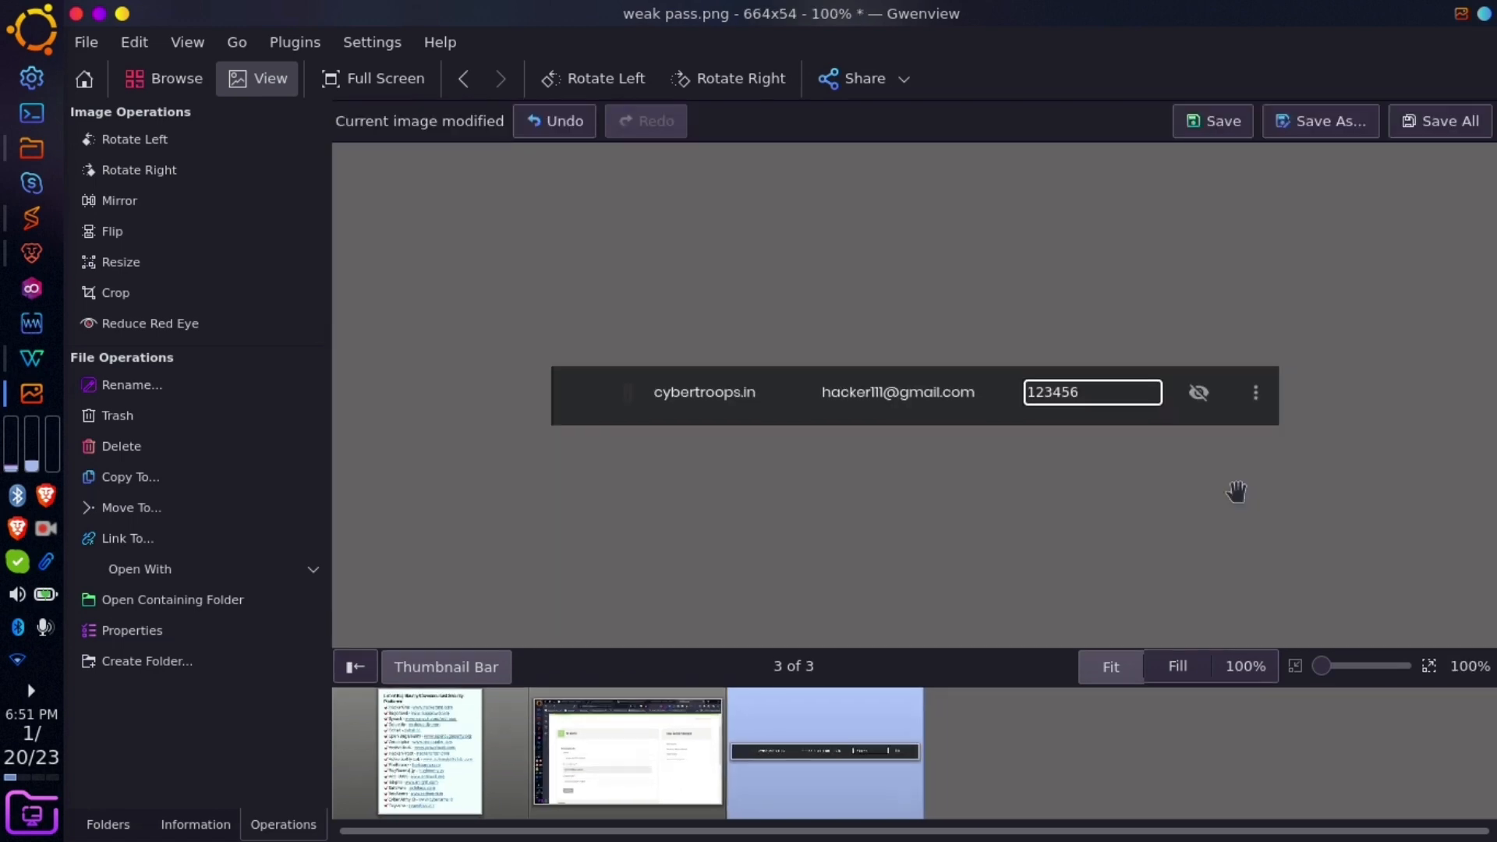
left_click(1196, 123)
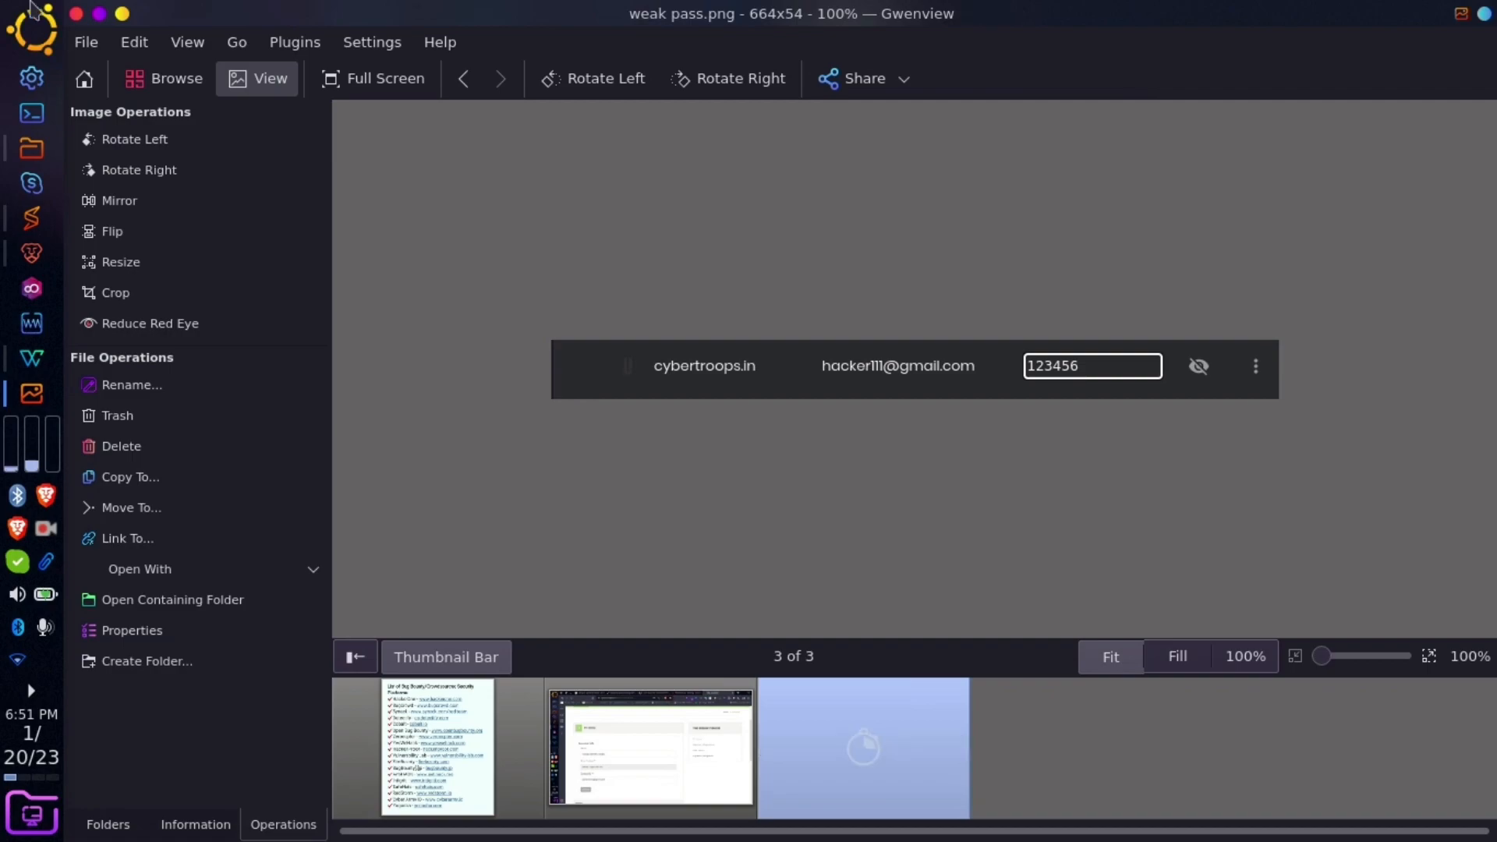
left_click(75, 13)
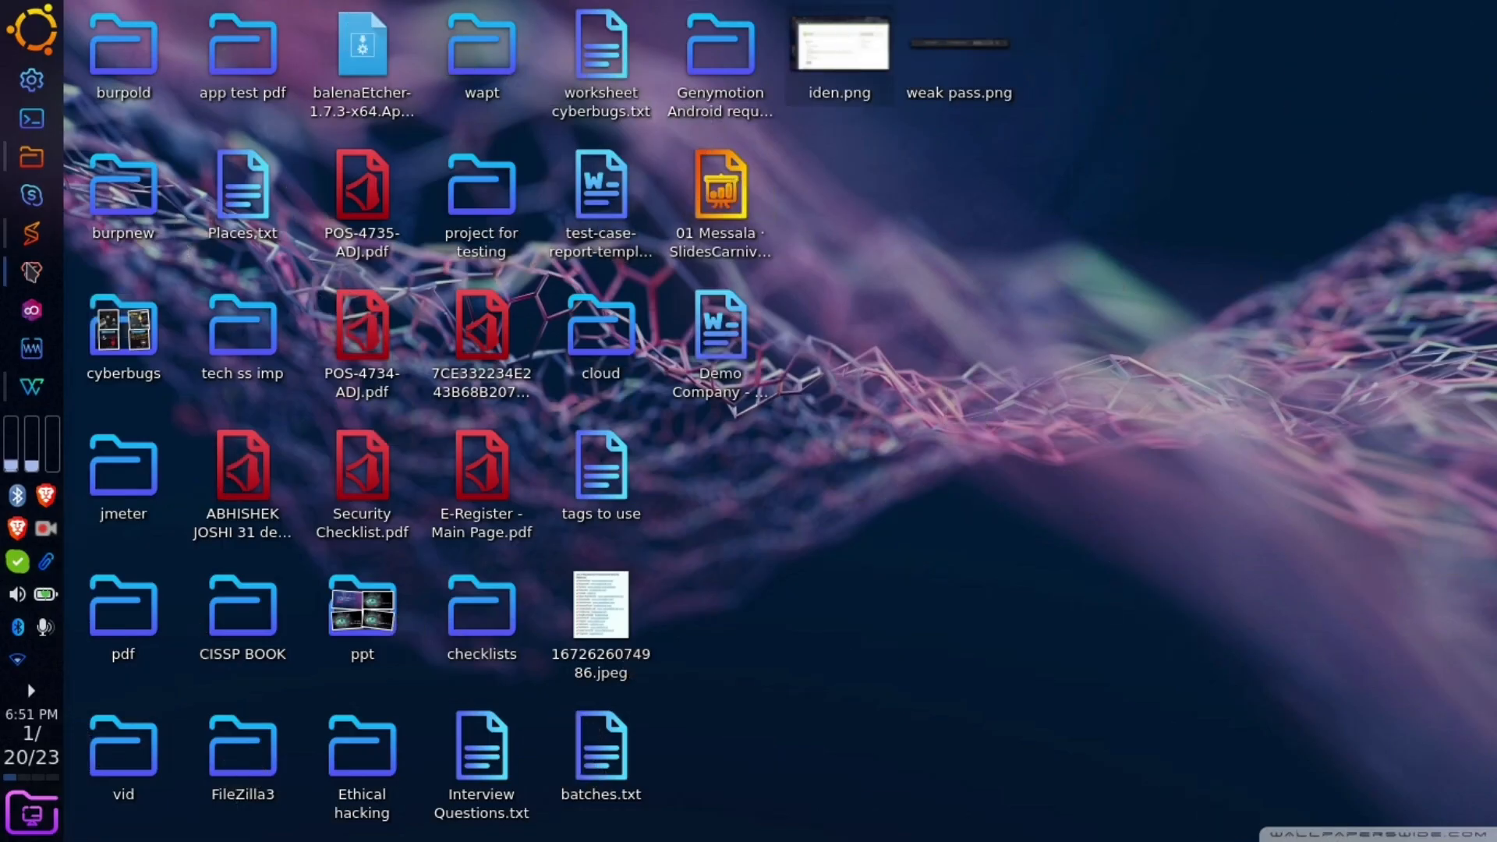
left_click(31, 271)
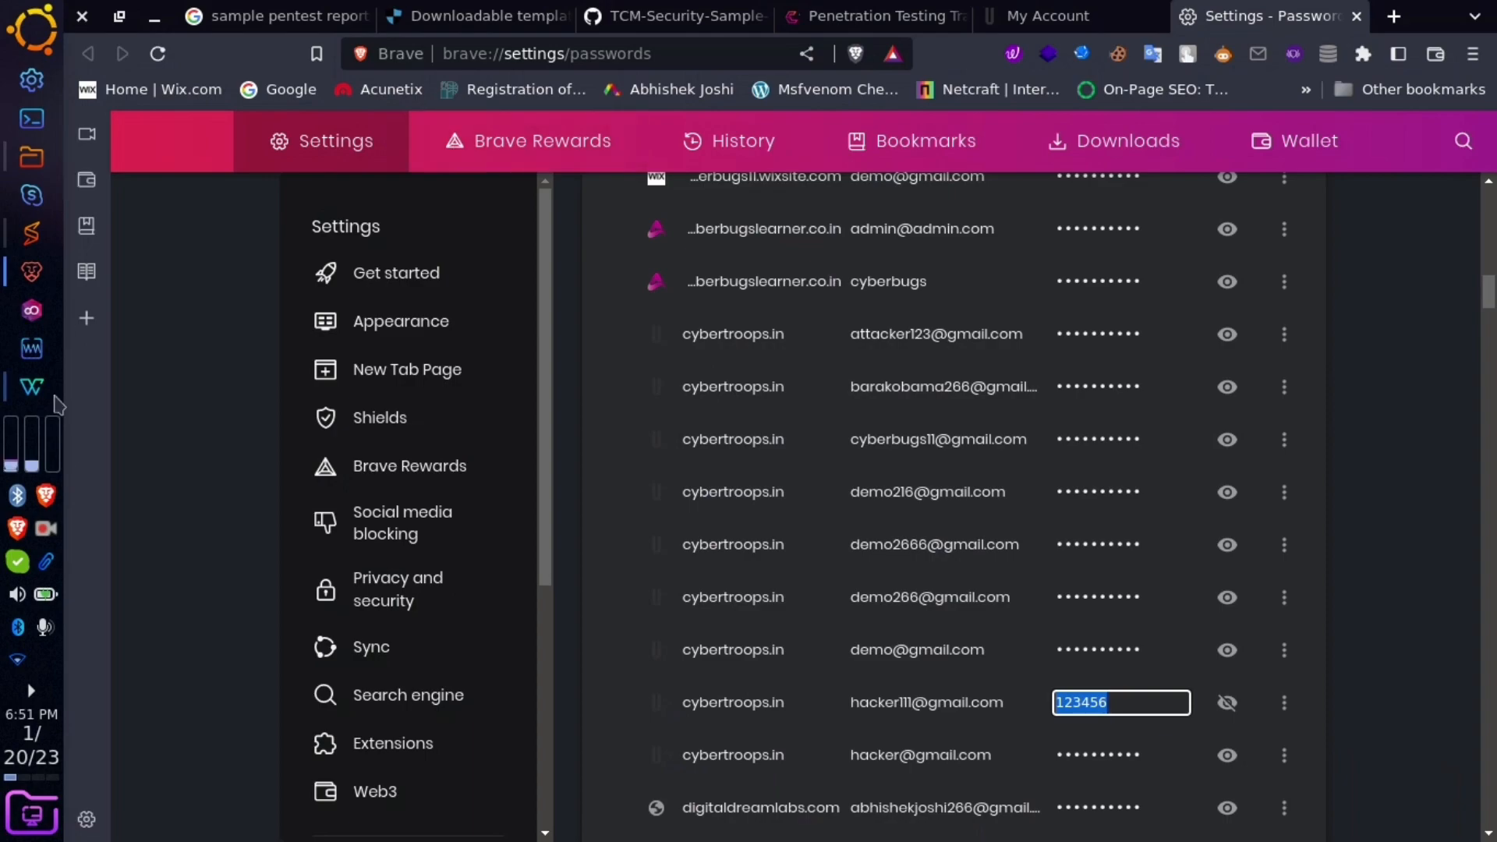
- In the report, delete the sample breached-credentials table image and old proof-of-concept content
left_click(31, 386)
left_click(755, 628)
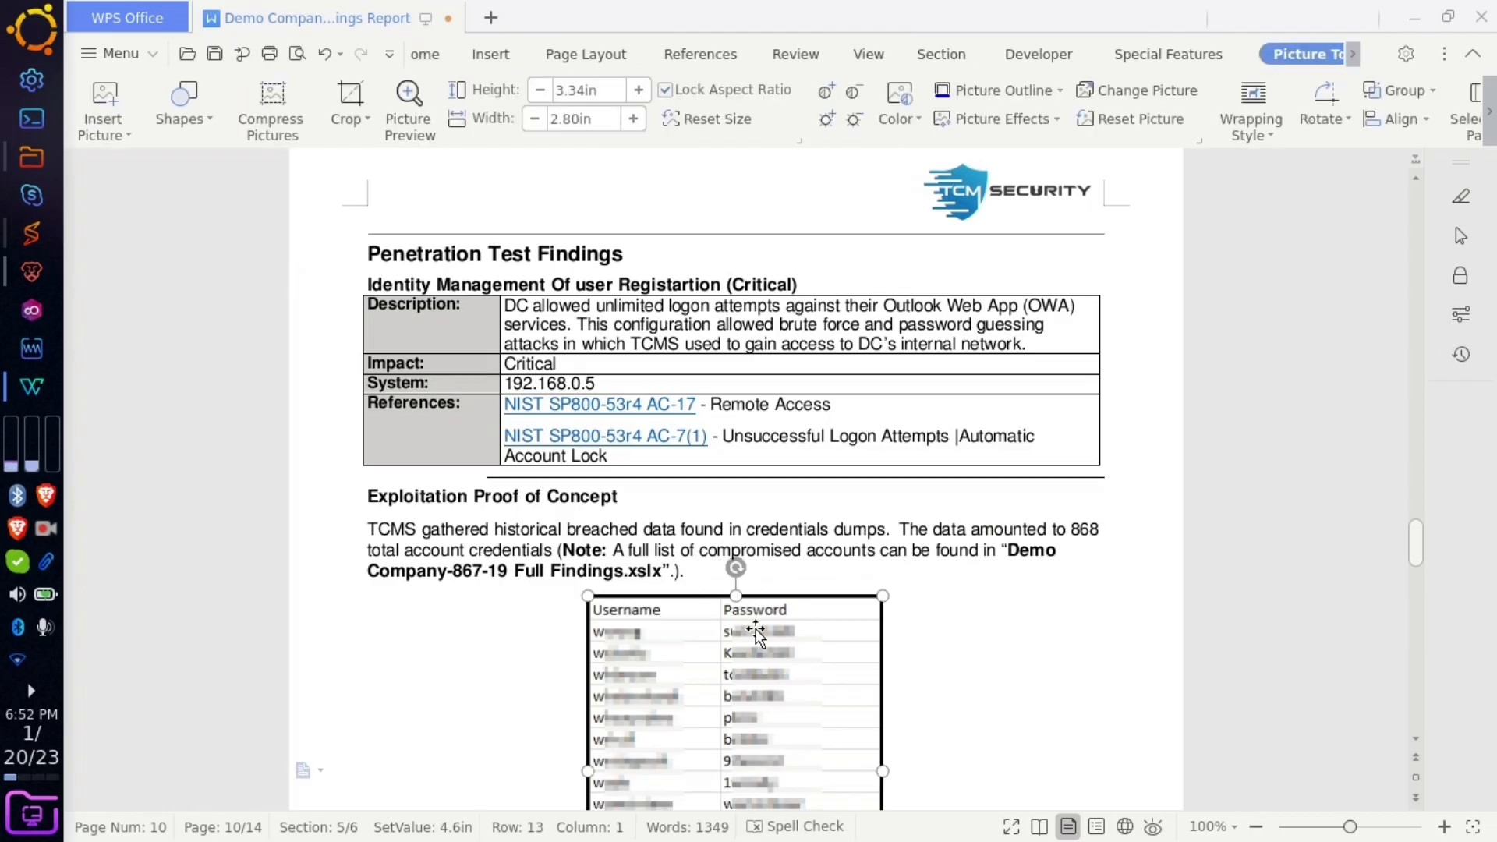
key("Delete")
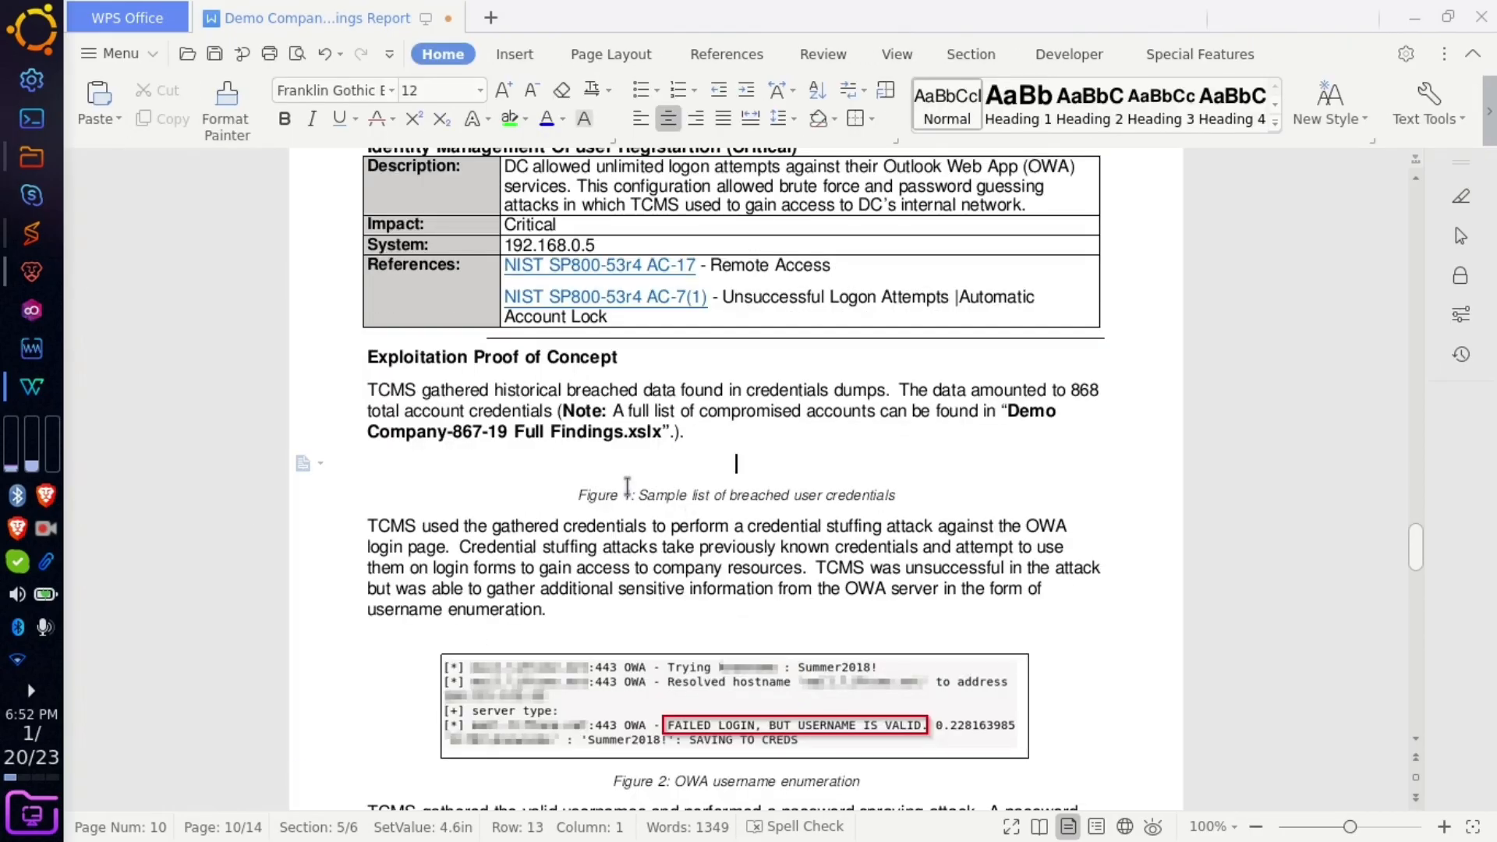
left_click_drag(362, 491, 857, 668)
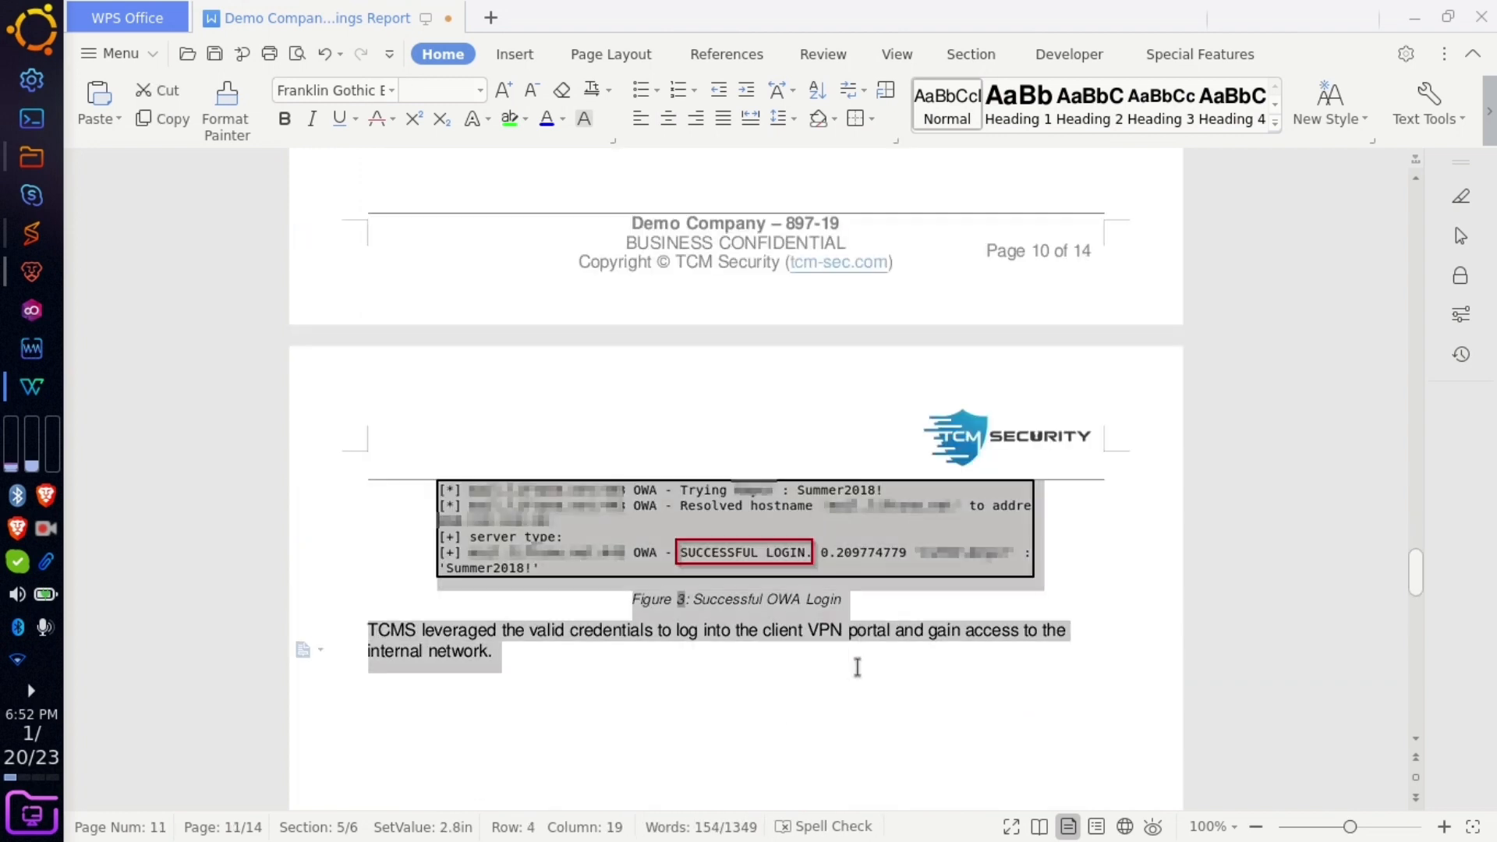
key("Delete")
scroll(745, 452, "down", 15)
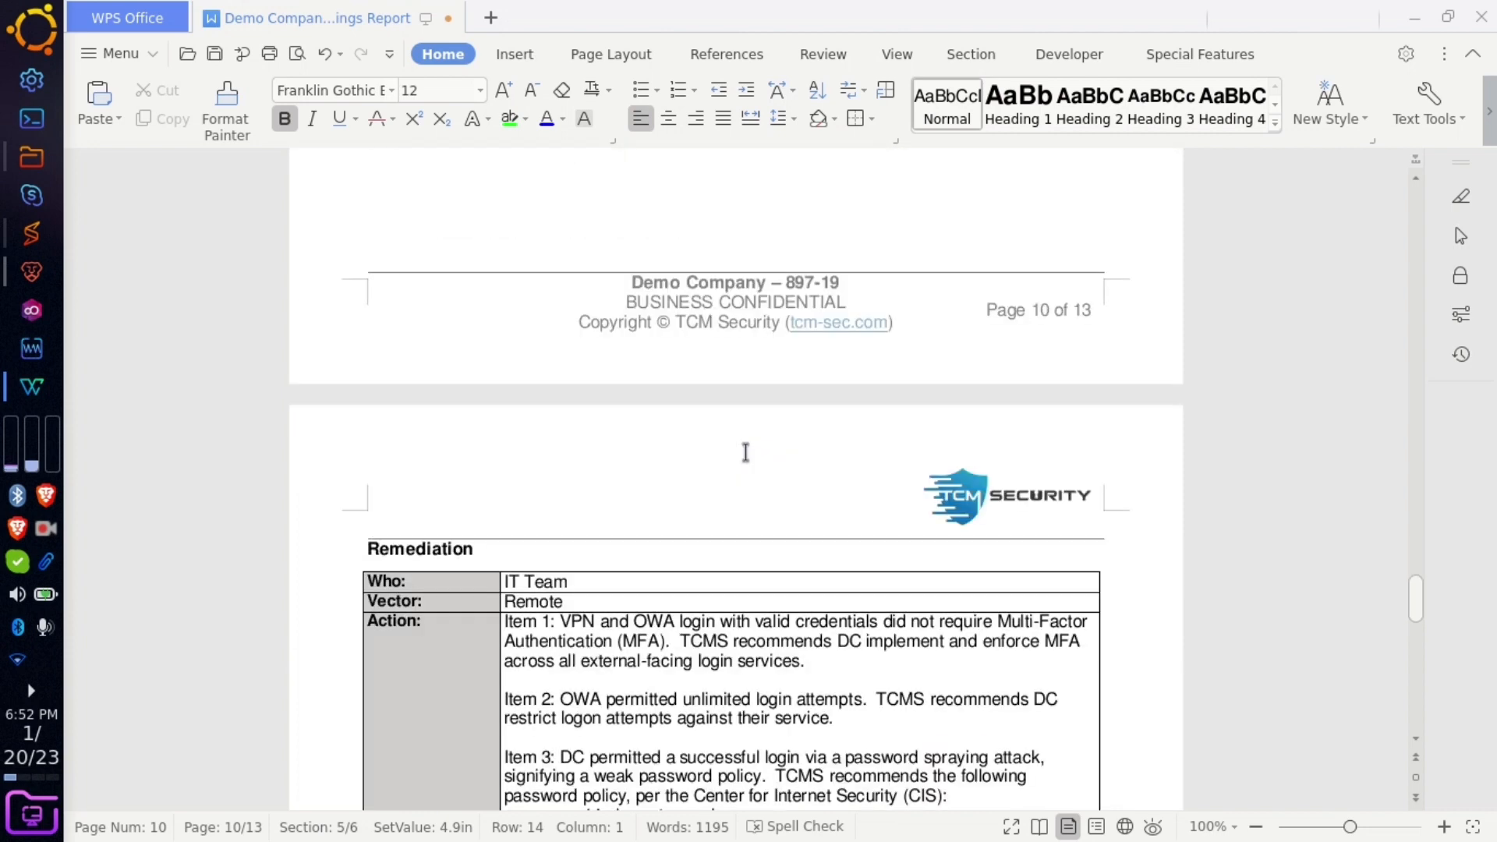
scroll(745, 452, "up", 12)
scroll(746, 452, "up", 5)
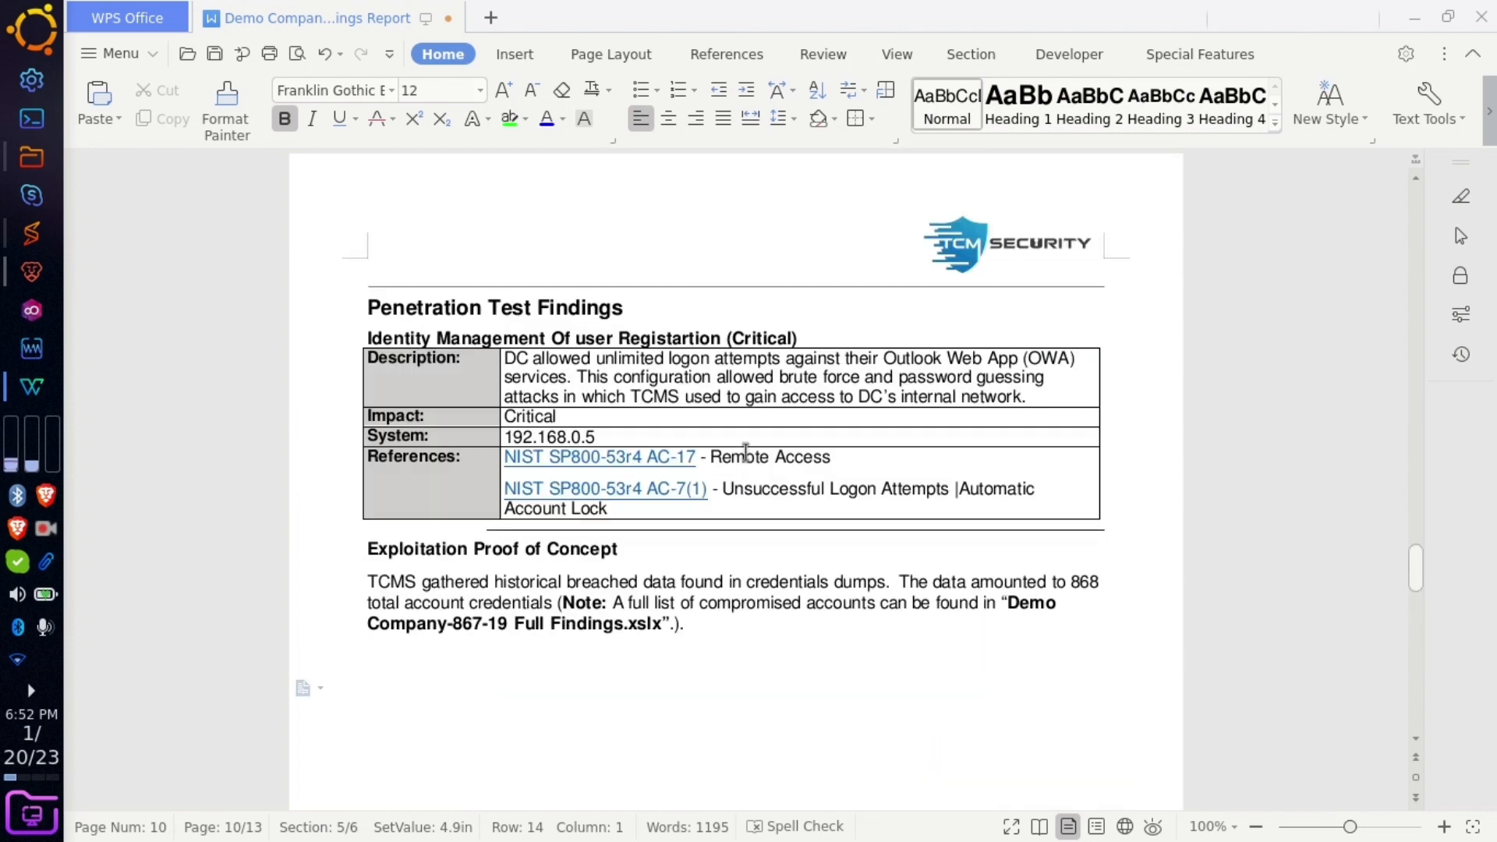
- Paste the screenshot and reword the paragraph: cybertroops asks no verification or authentication during registration
key("ctrl+v")
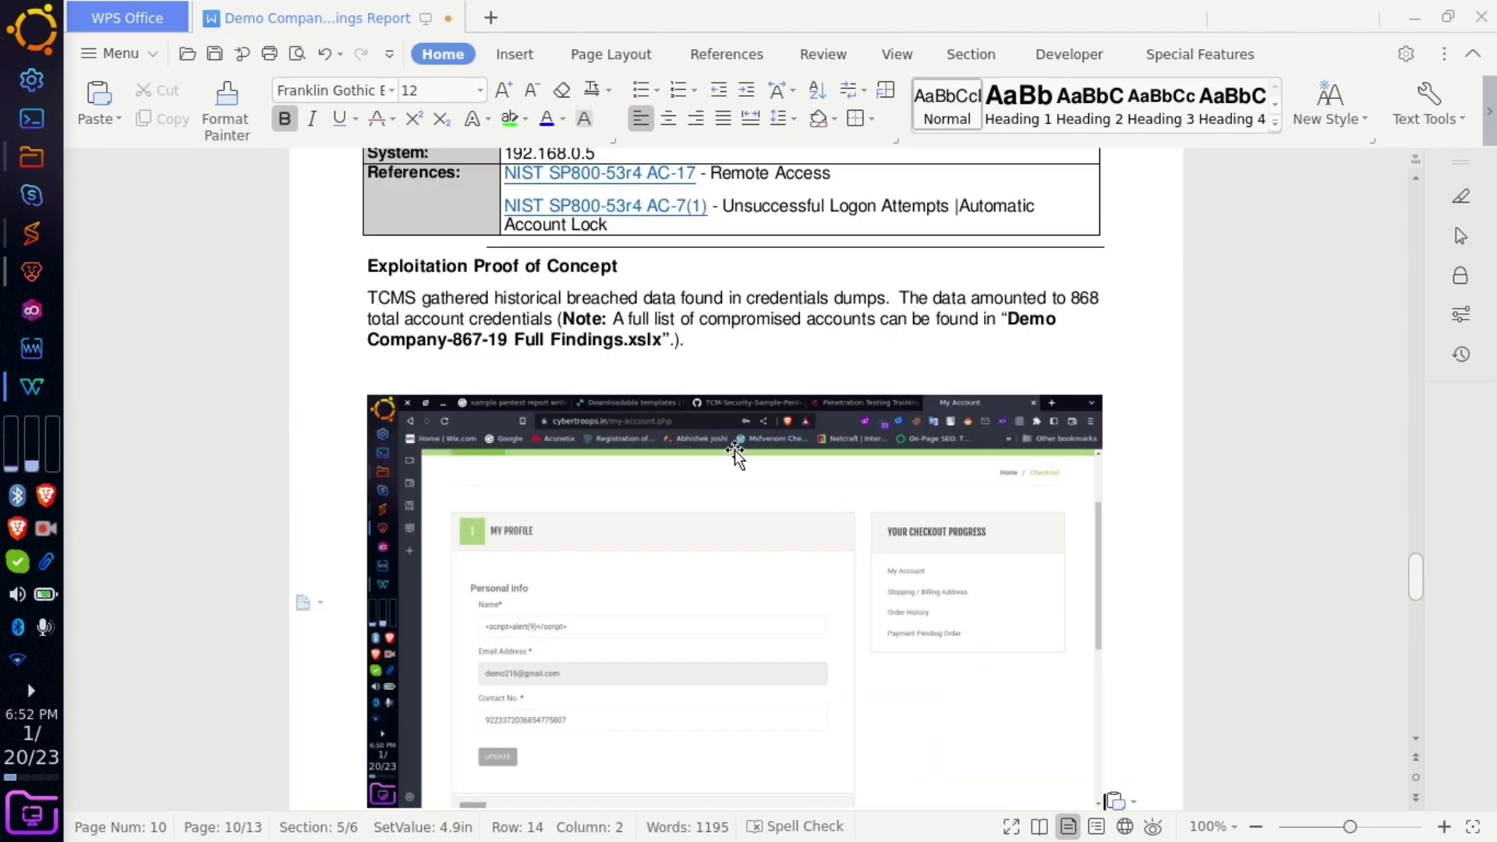
left_click(704, 337)
left_click_drag(699, 346, 497, 297)
key("BackSpace")
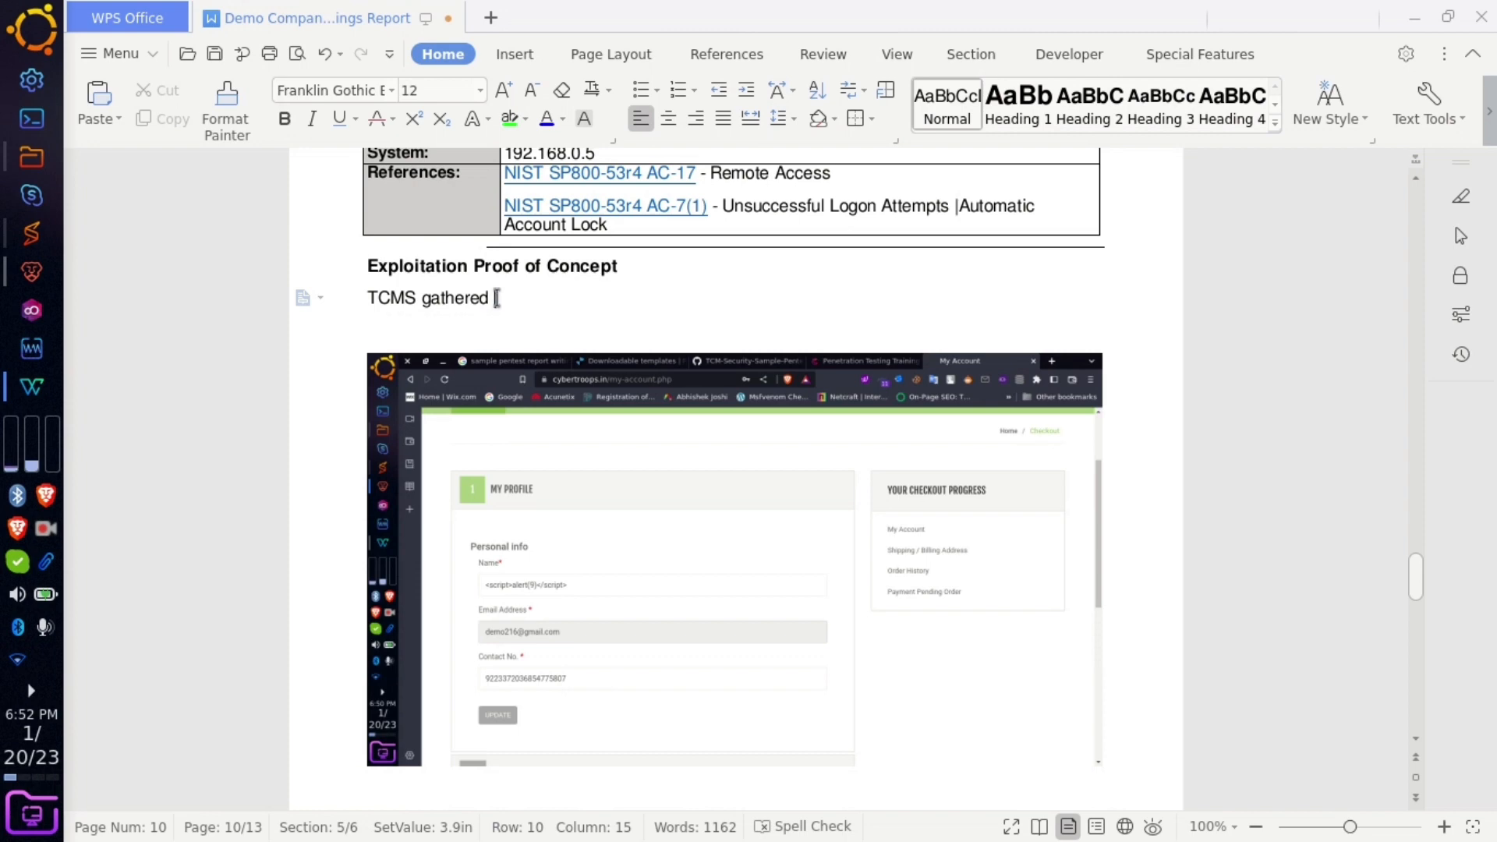
type("cybertroops ")
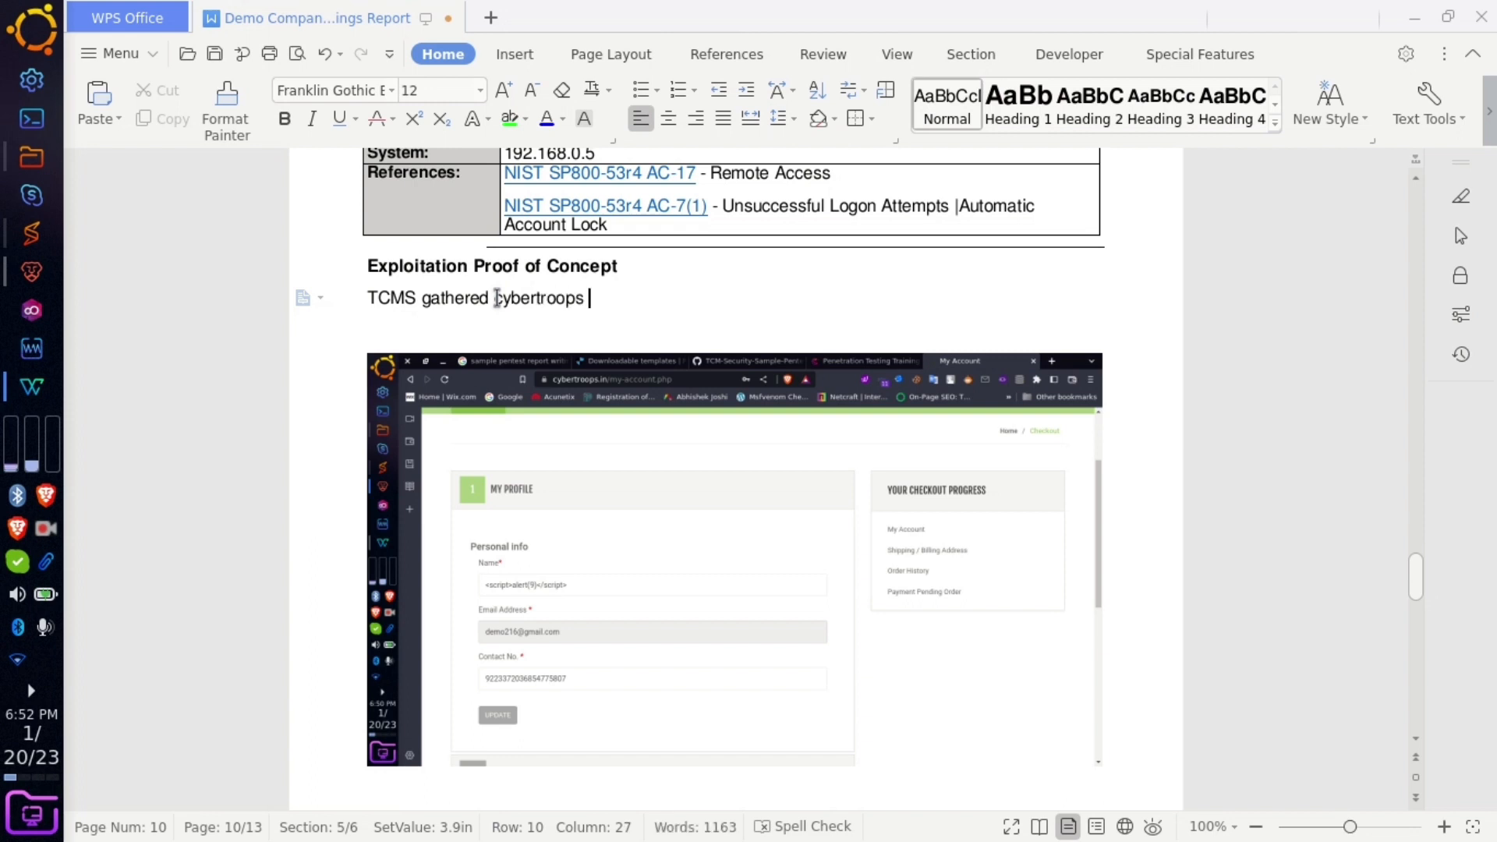
type("dont ask any verification ")
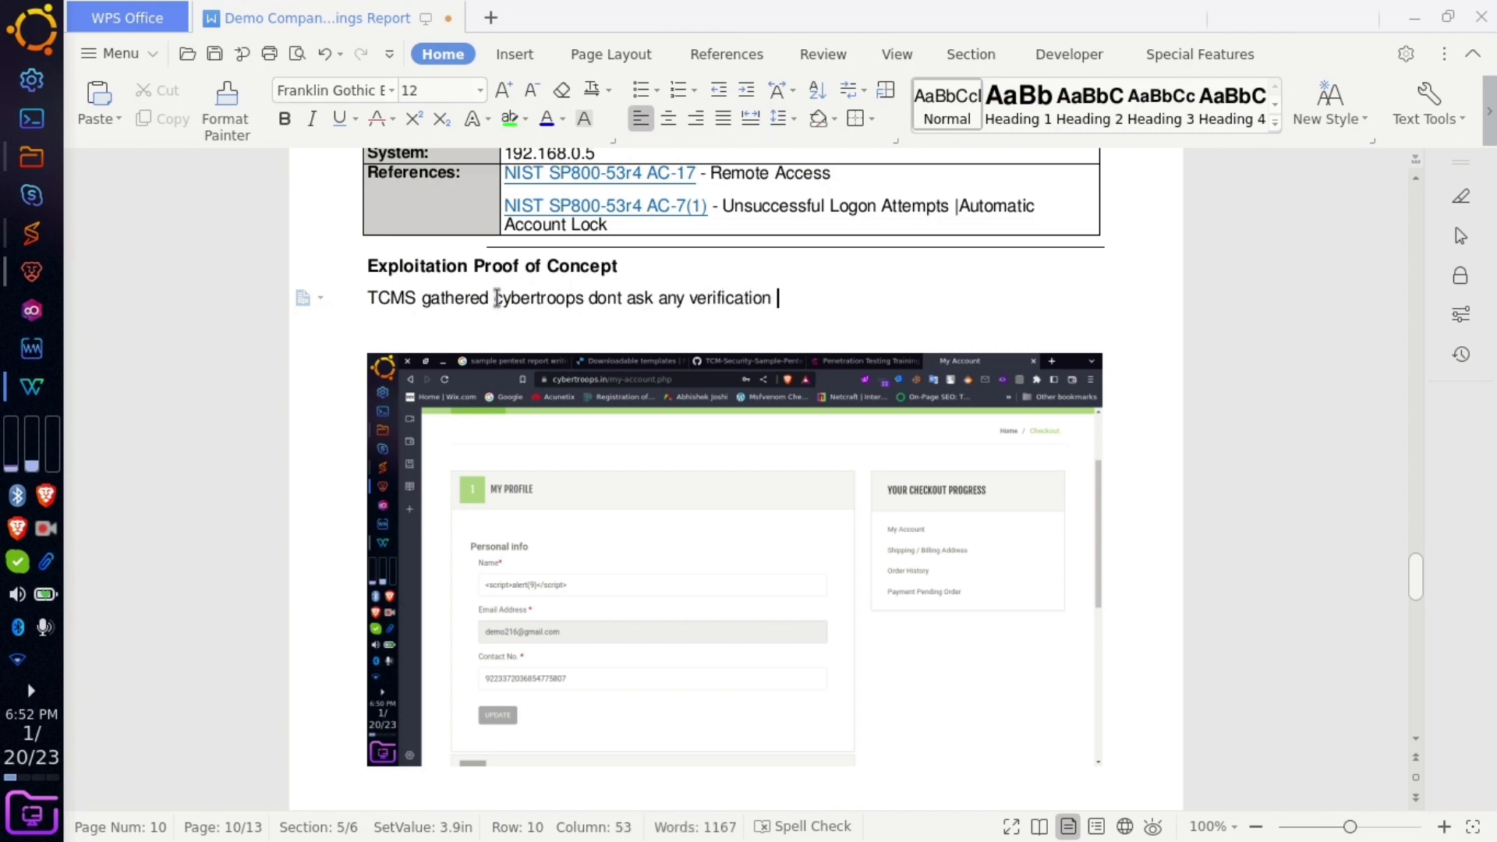
type("or authentication during regis")
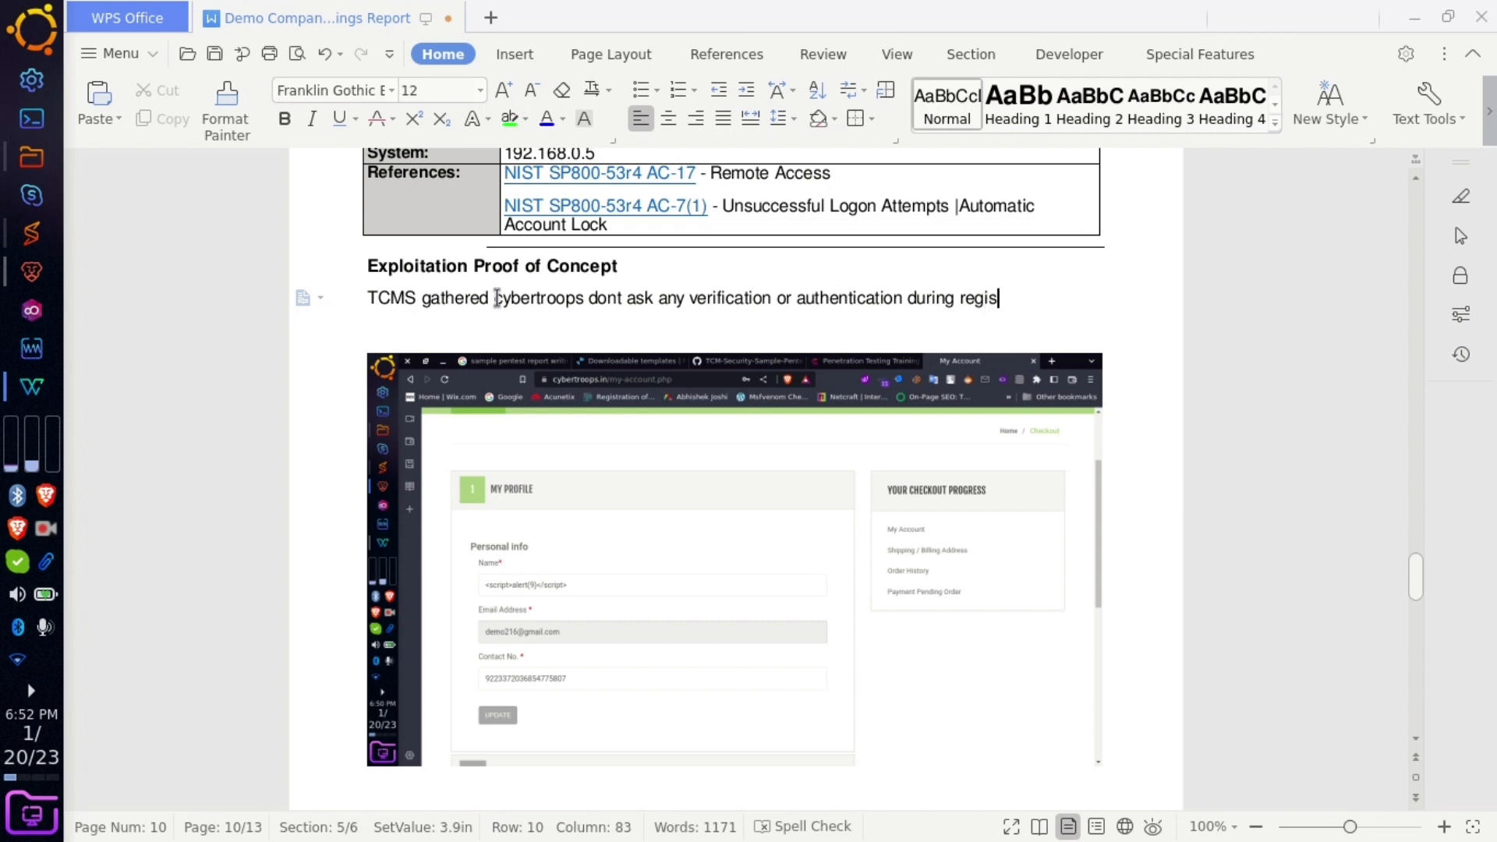
type("tration user may cr")
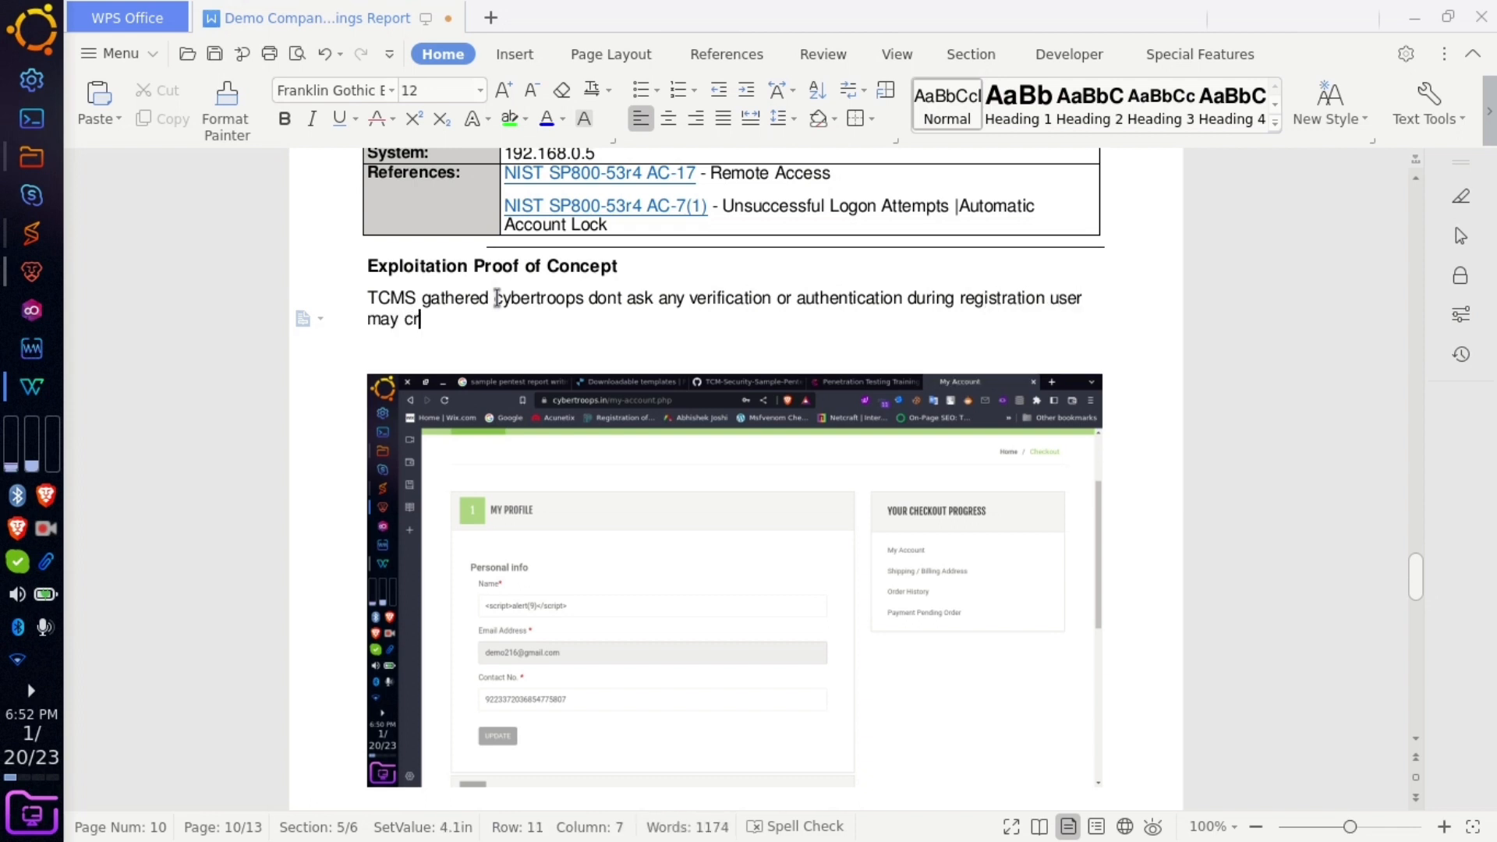
type("eate fake ")
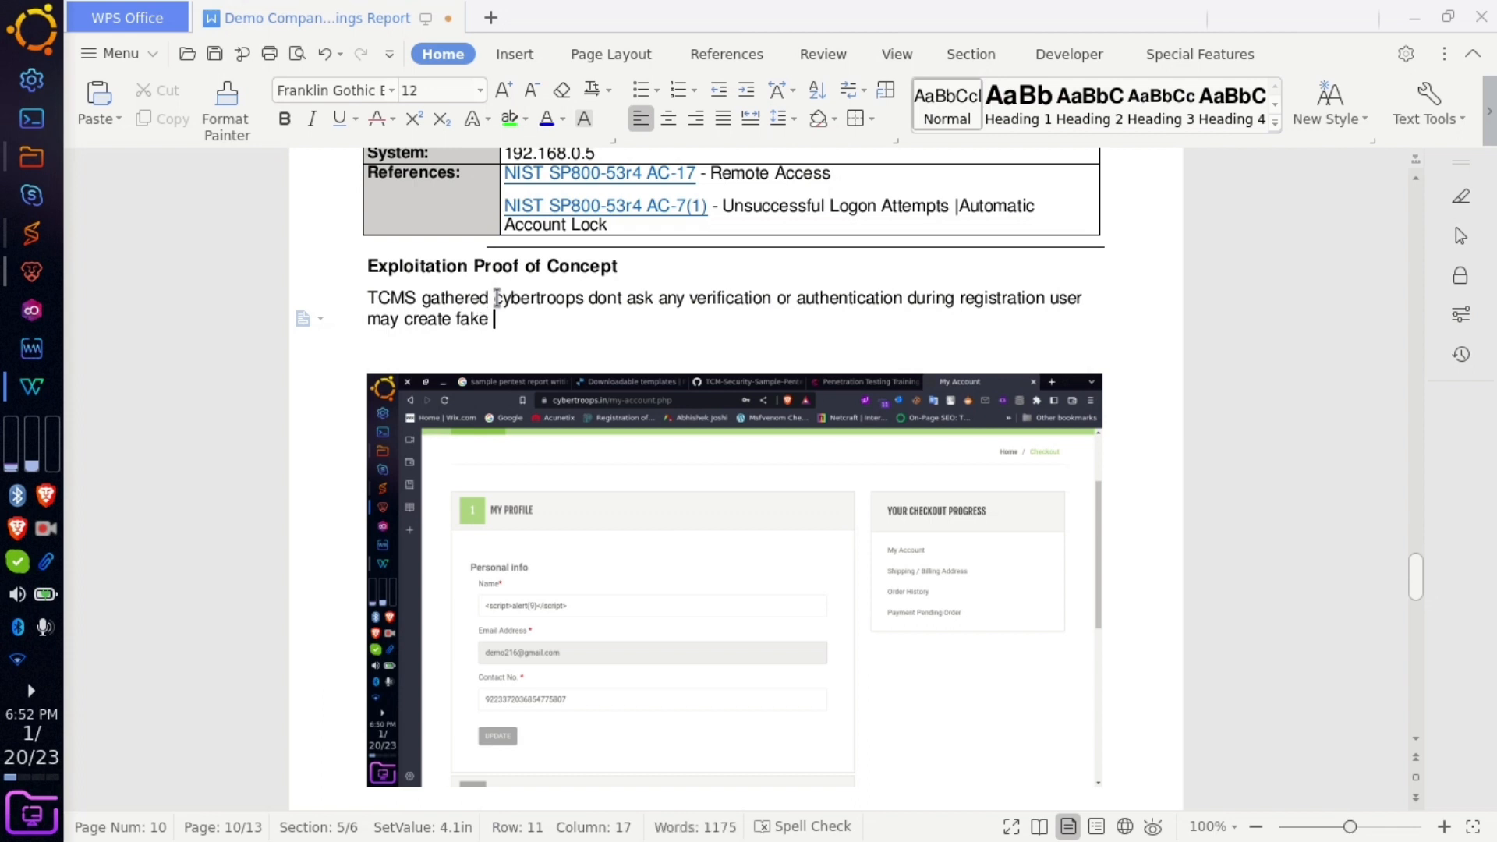
type("account easily")
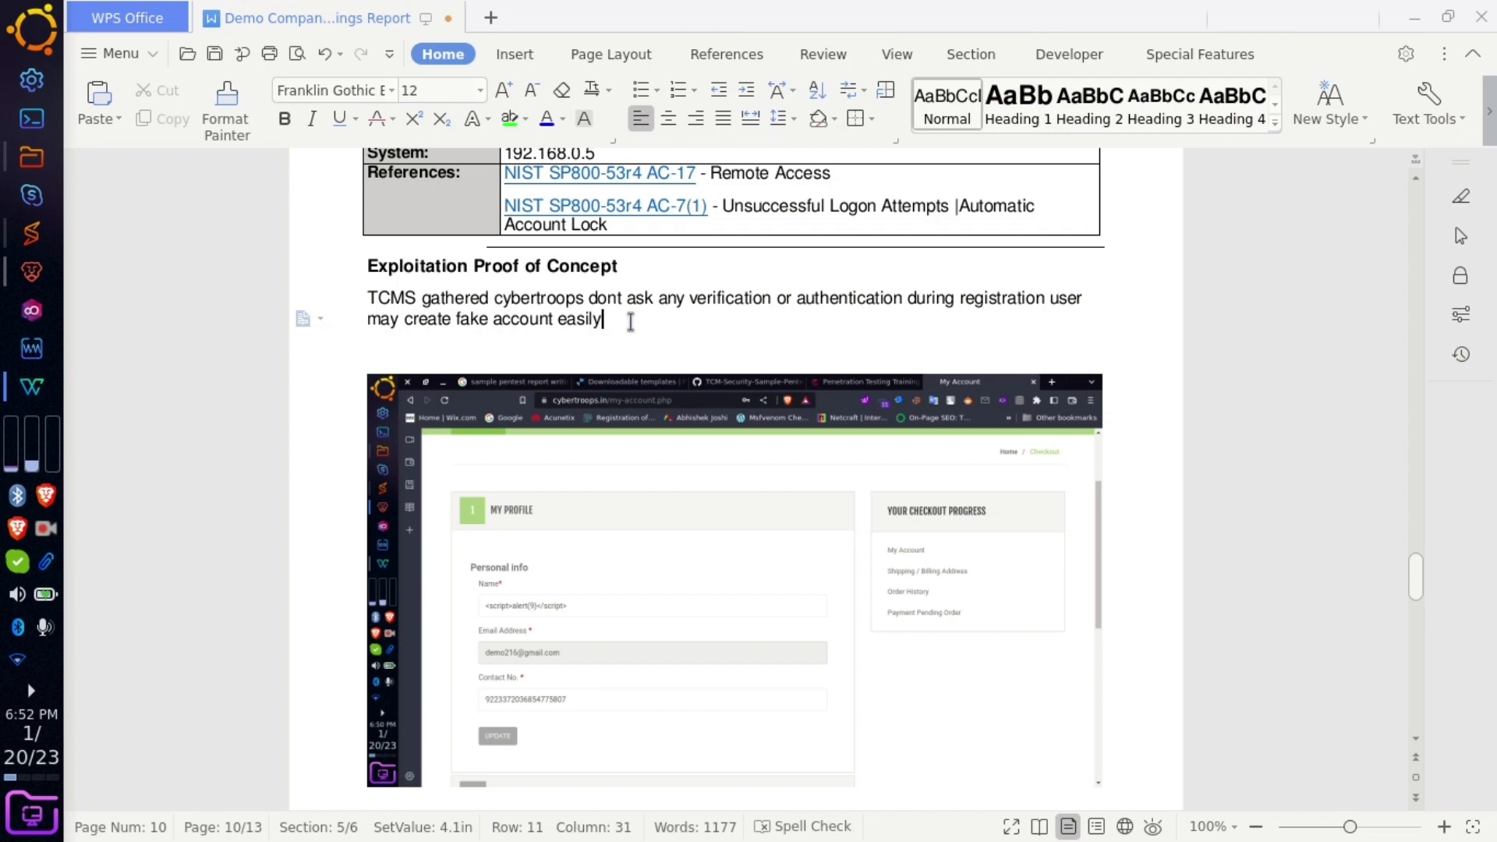
- Add the heading 'Steps To Produce Attack:' below the proof-of-concept paragraph
scroll(631, 322, "up", 7)
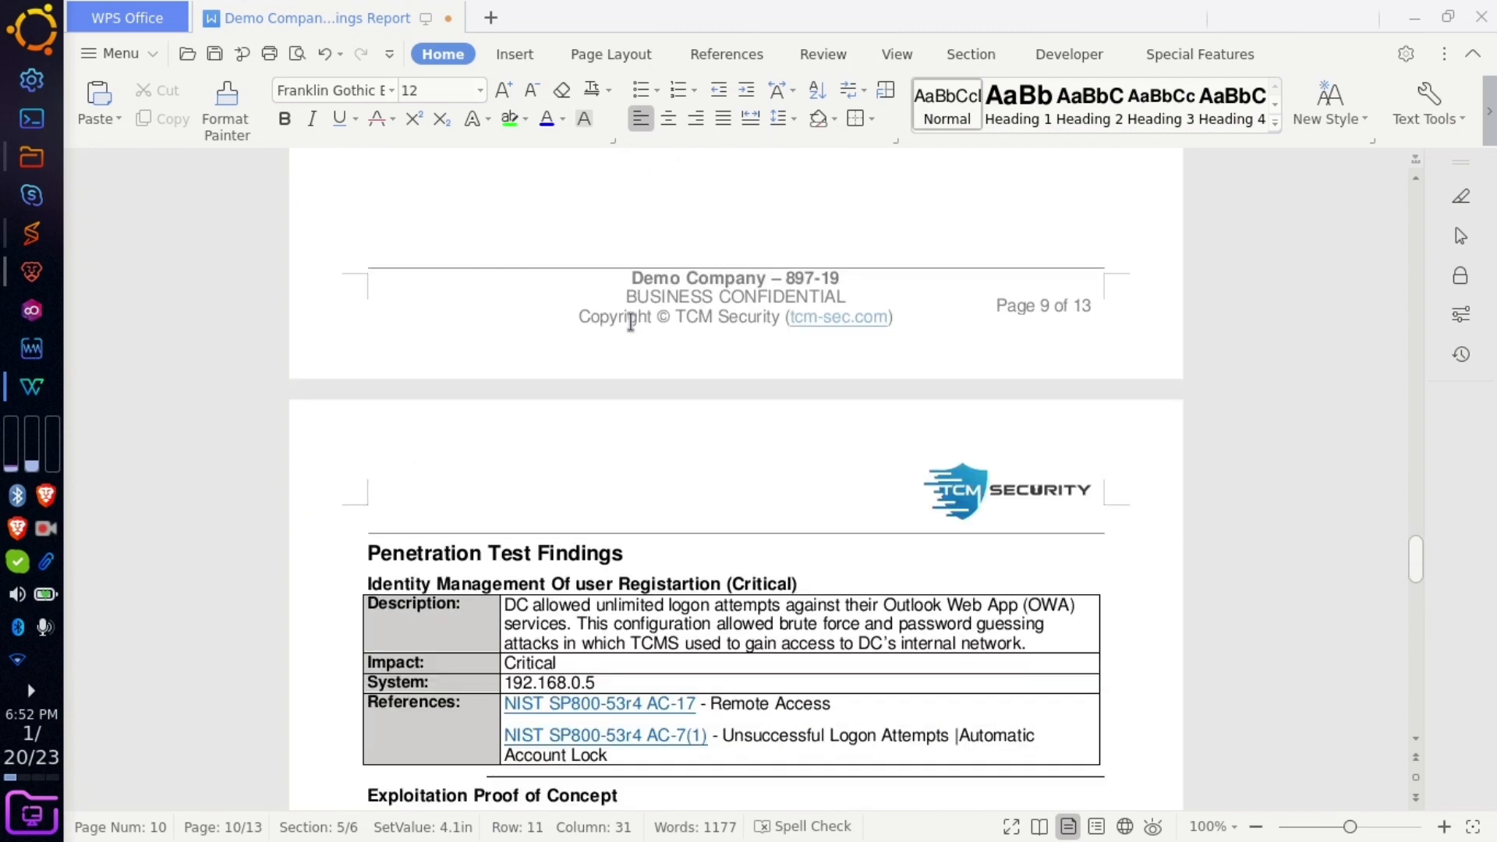
scroll(631, 321, "down", 5)
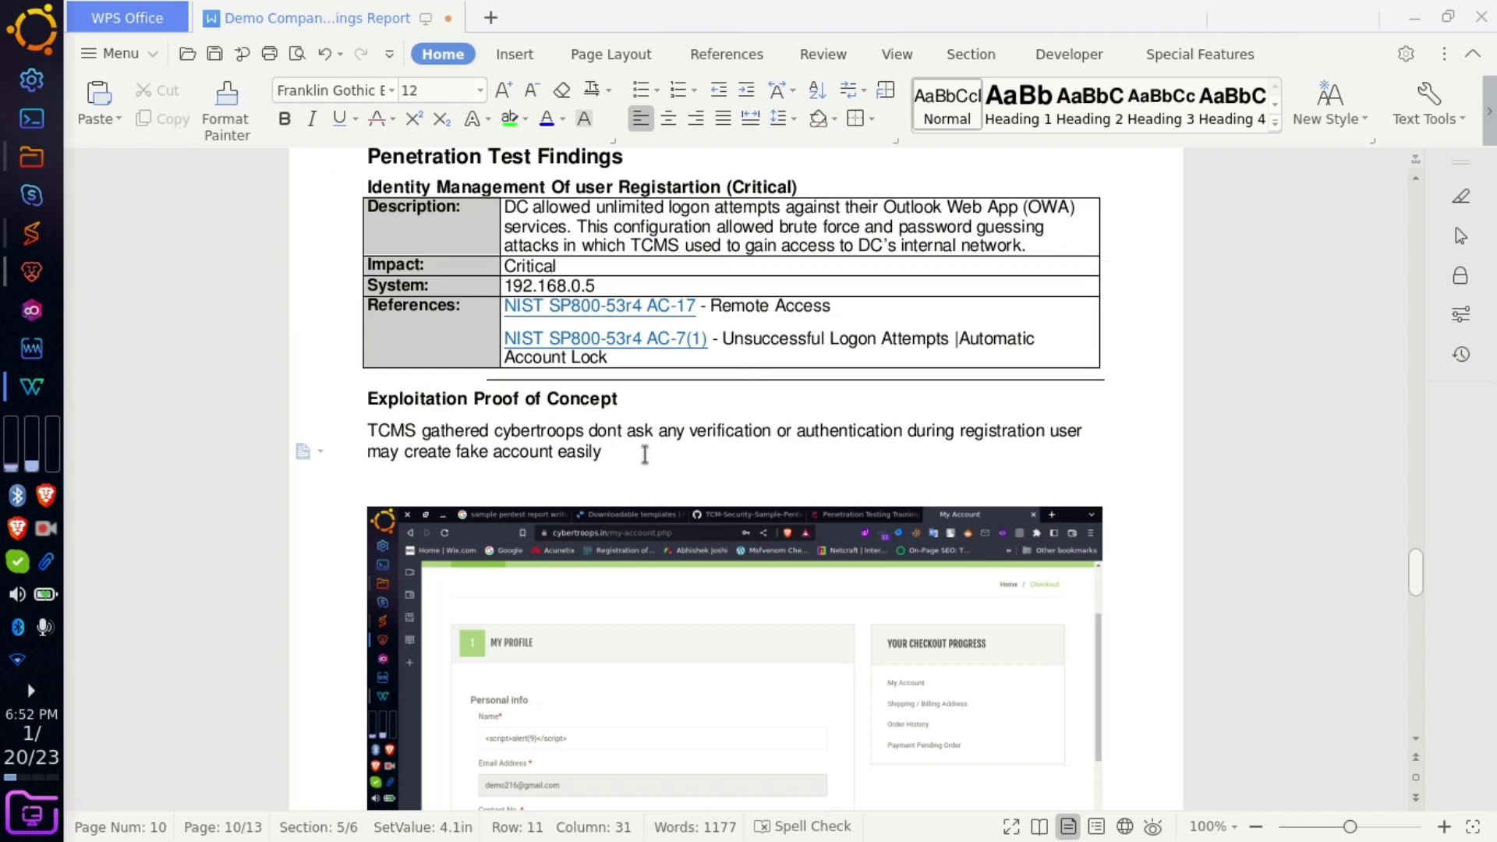
key("Return")
key("Return")
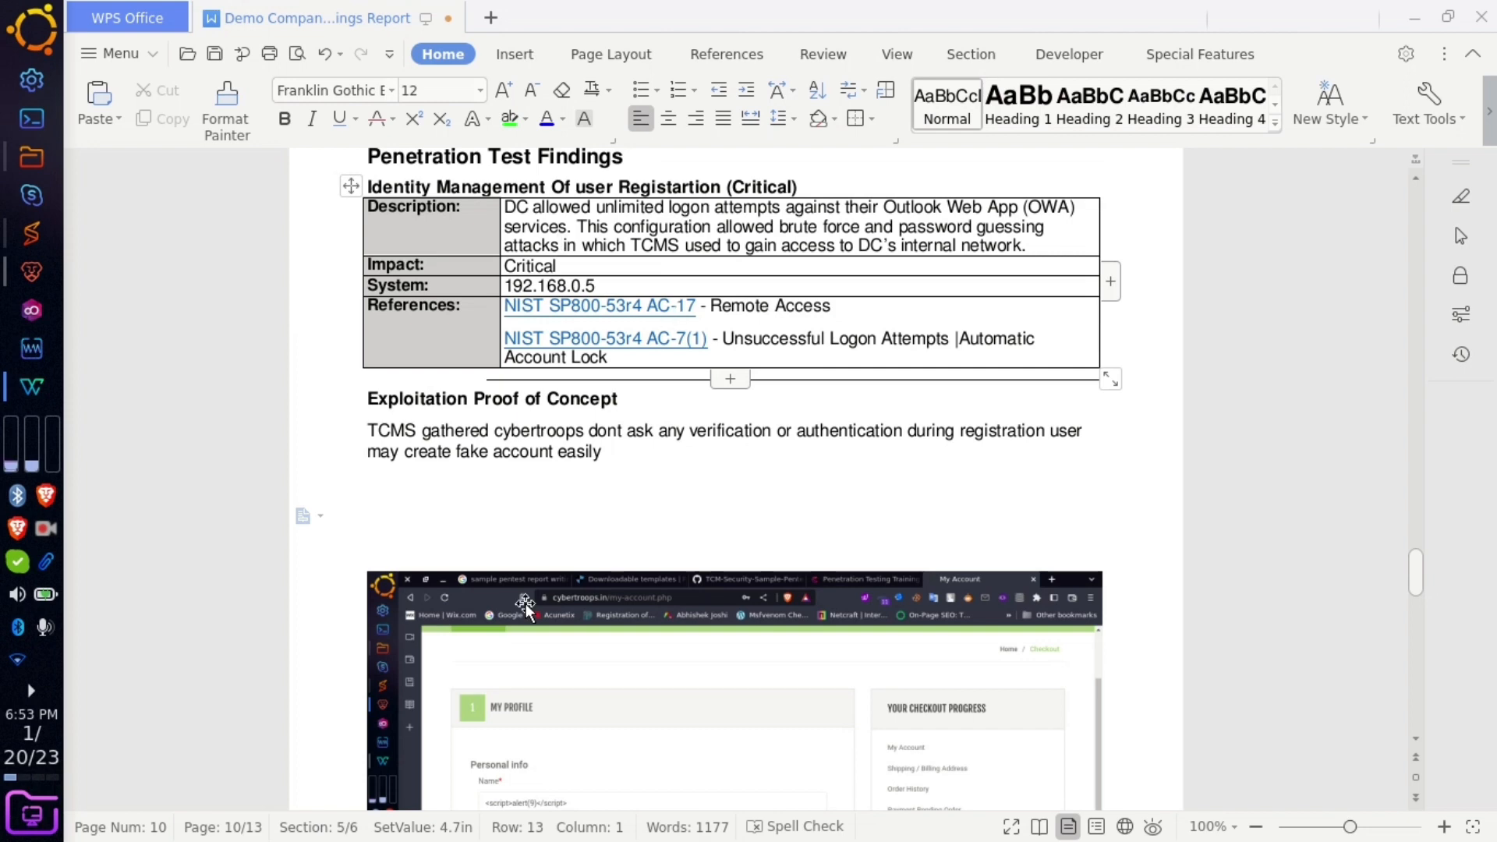
type("St")
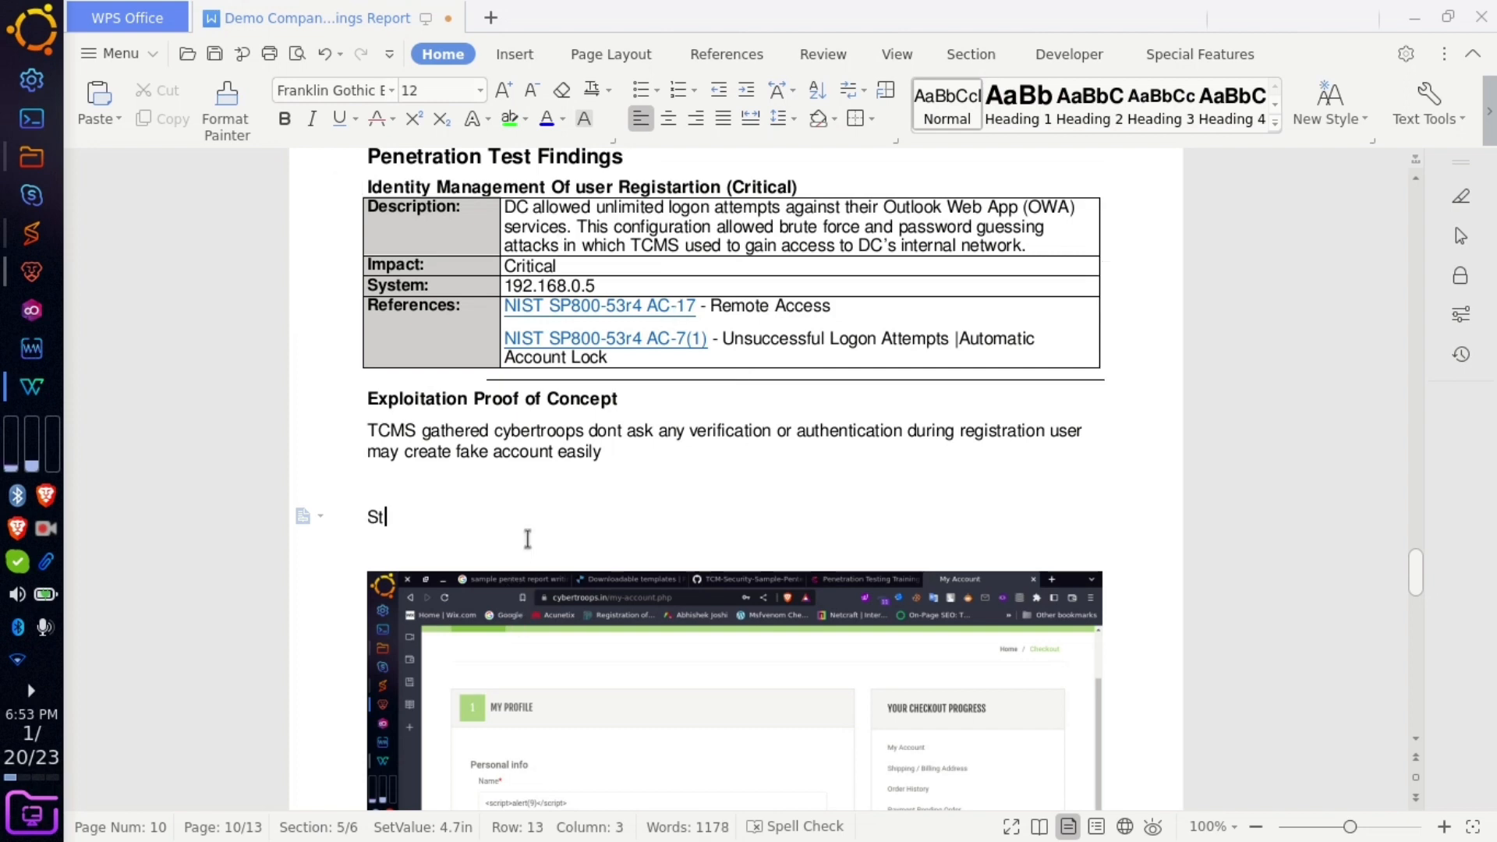
type("eps To Produce Attac")
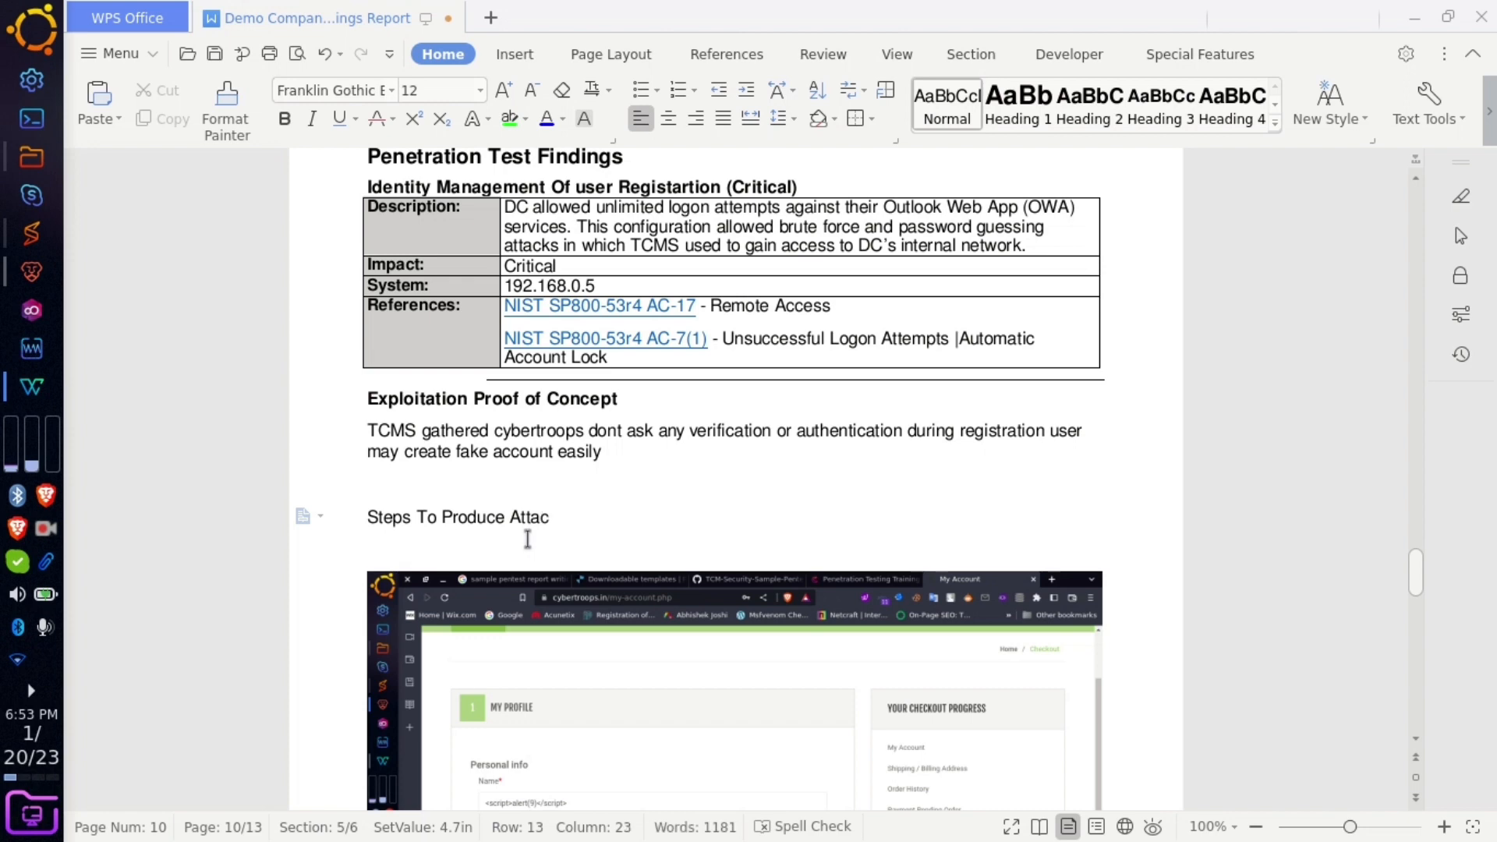
type("k:")
key("Return")
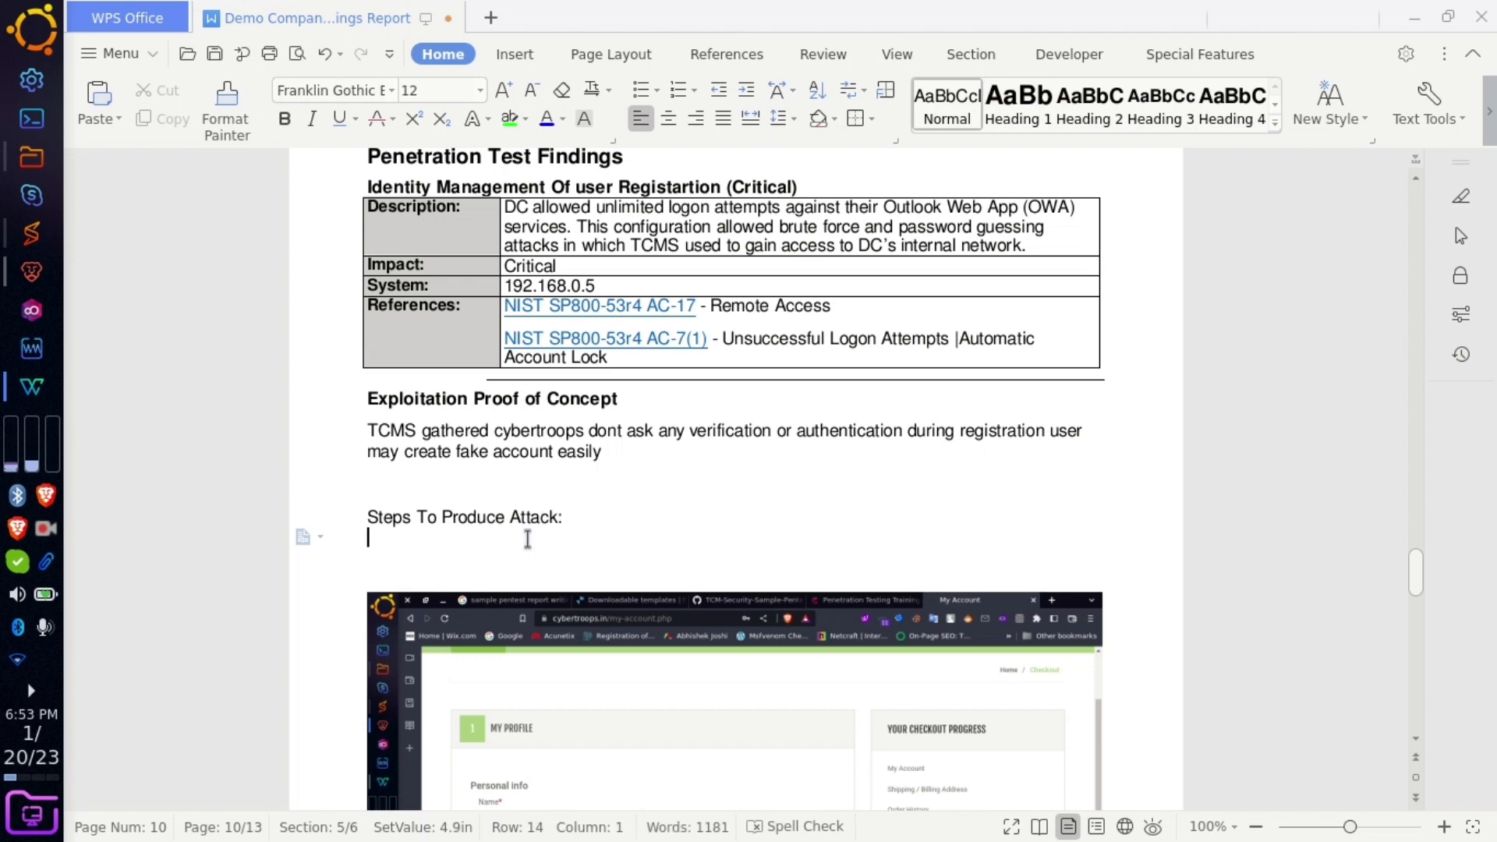
- Type 'Step1: go to registration parameter' under the heading
type("1")
type("Ste")
type(": ")
type("got")
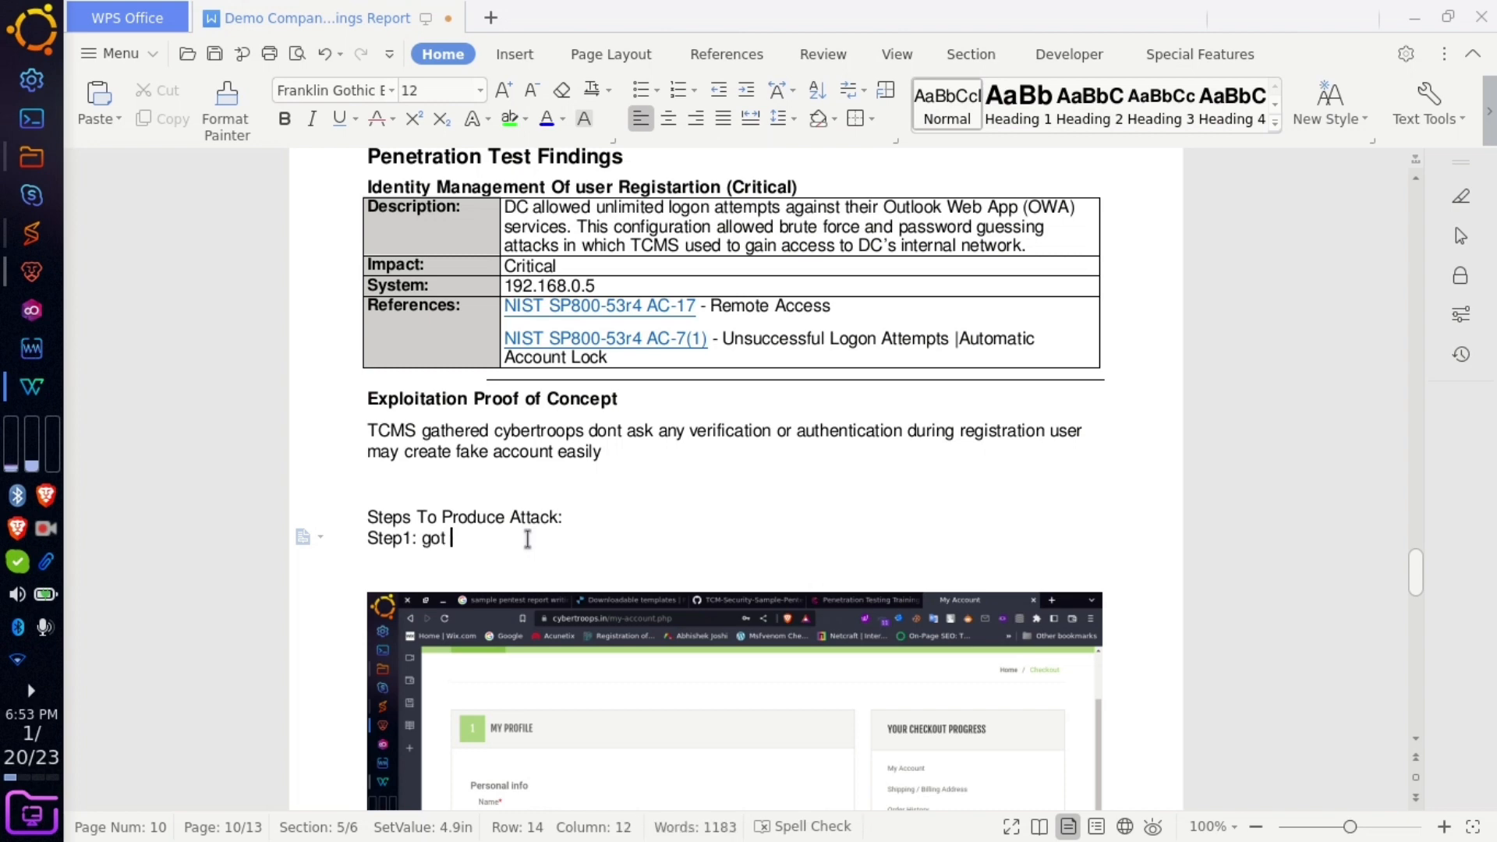
key("BackSpace")
key("BackSpace")
type("tp o registra")
key("BackSpace")
key("BackSpace")
type("ratio")
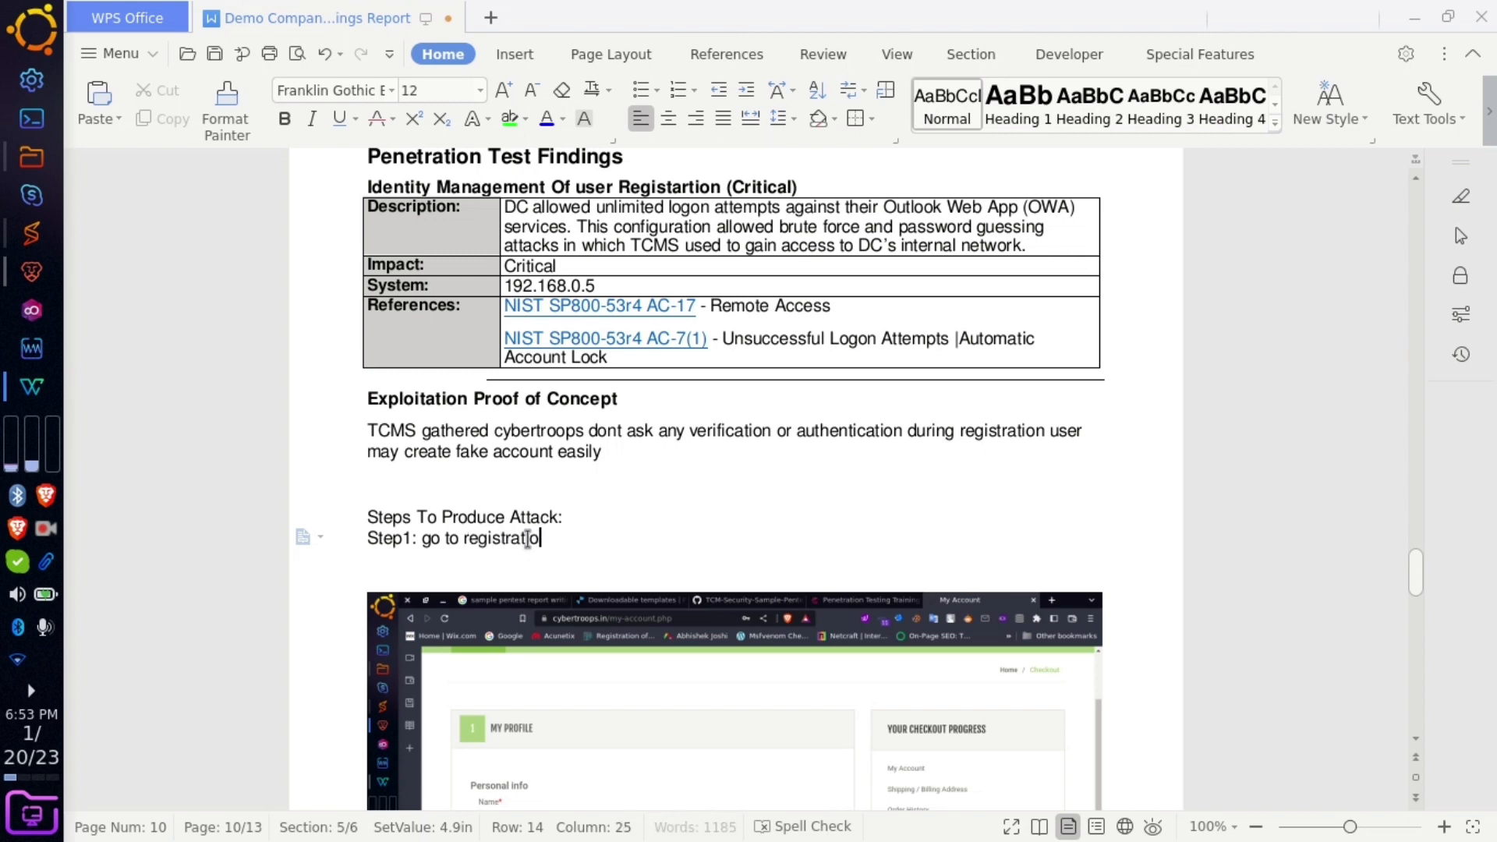
type("n paramete")
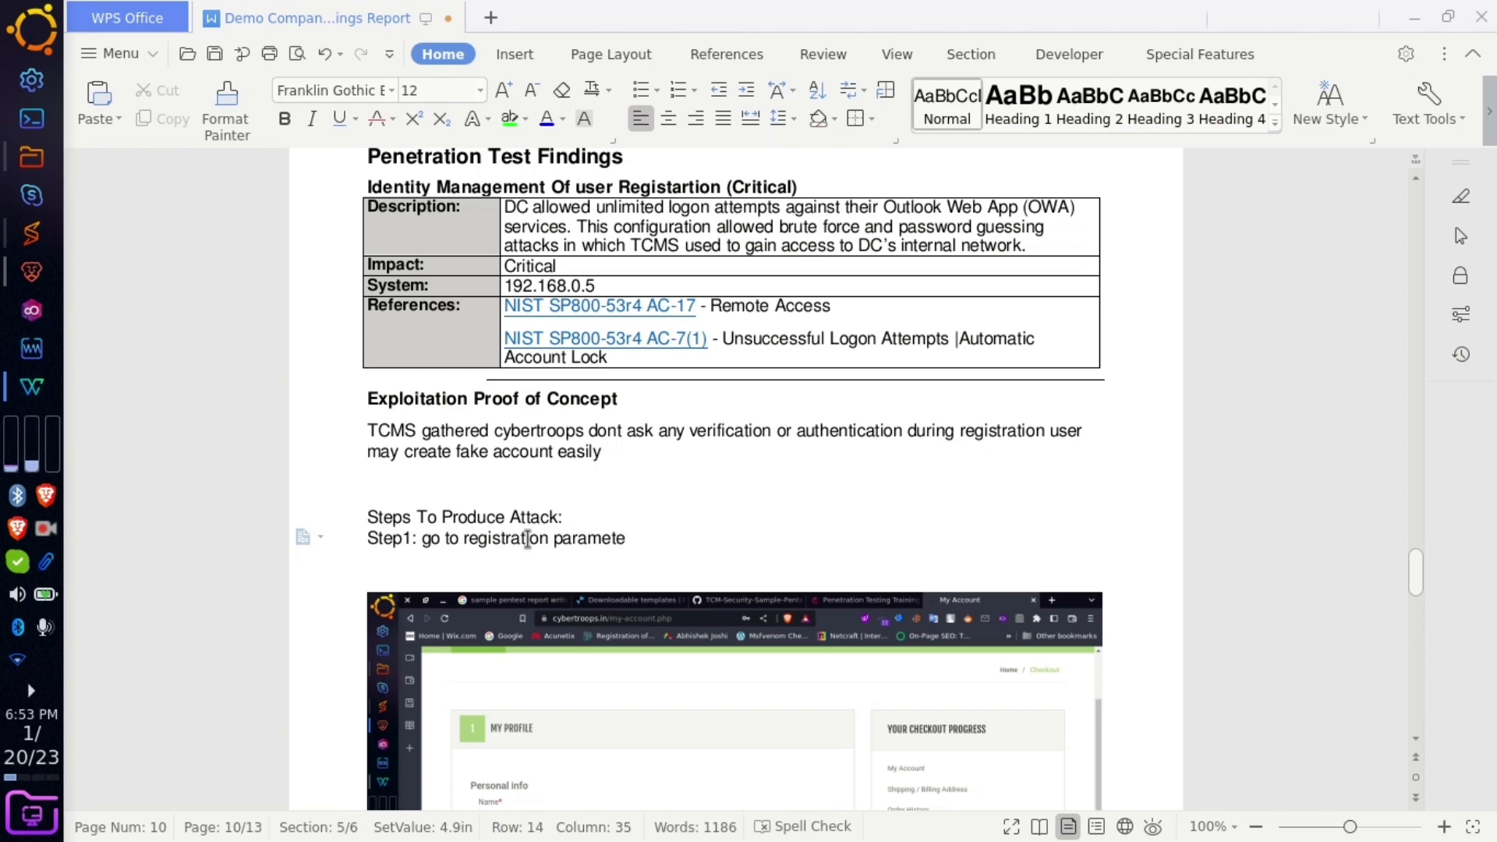
type("r")
key("Return")
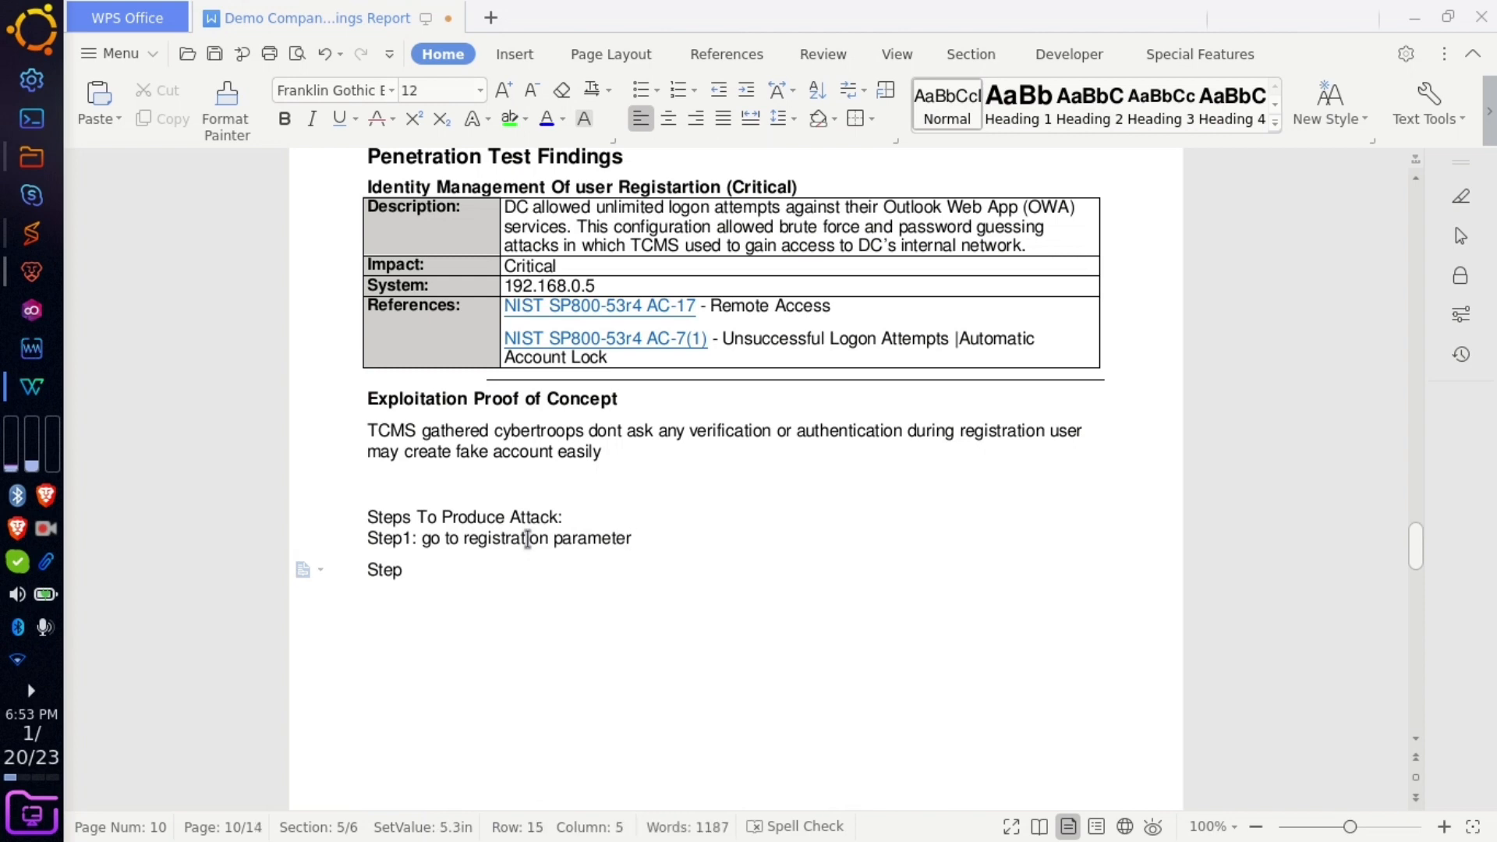
- Add 'Step2: put all fake credentials and click on register' and begin a Step3 line
type("Step2: put all fake credentai")
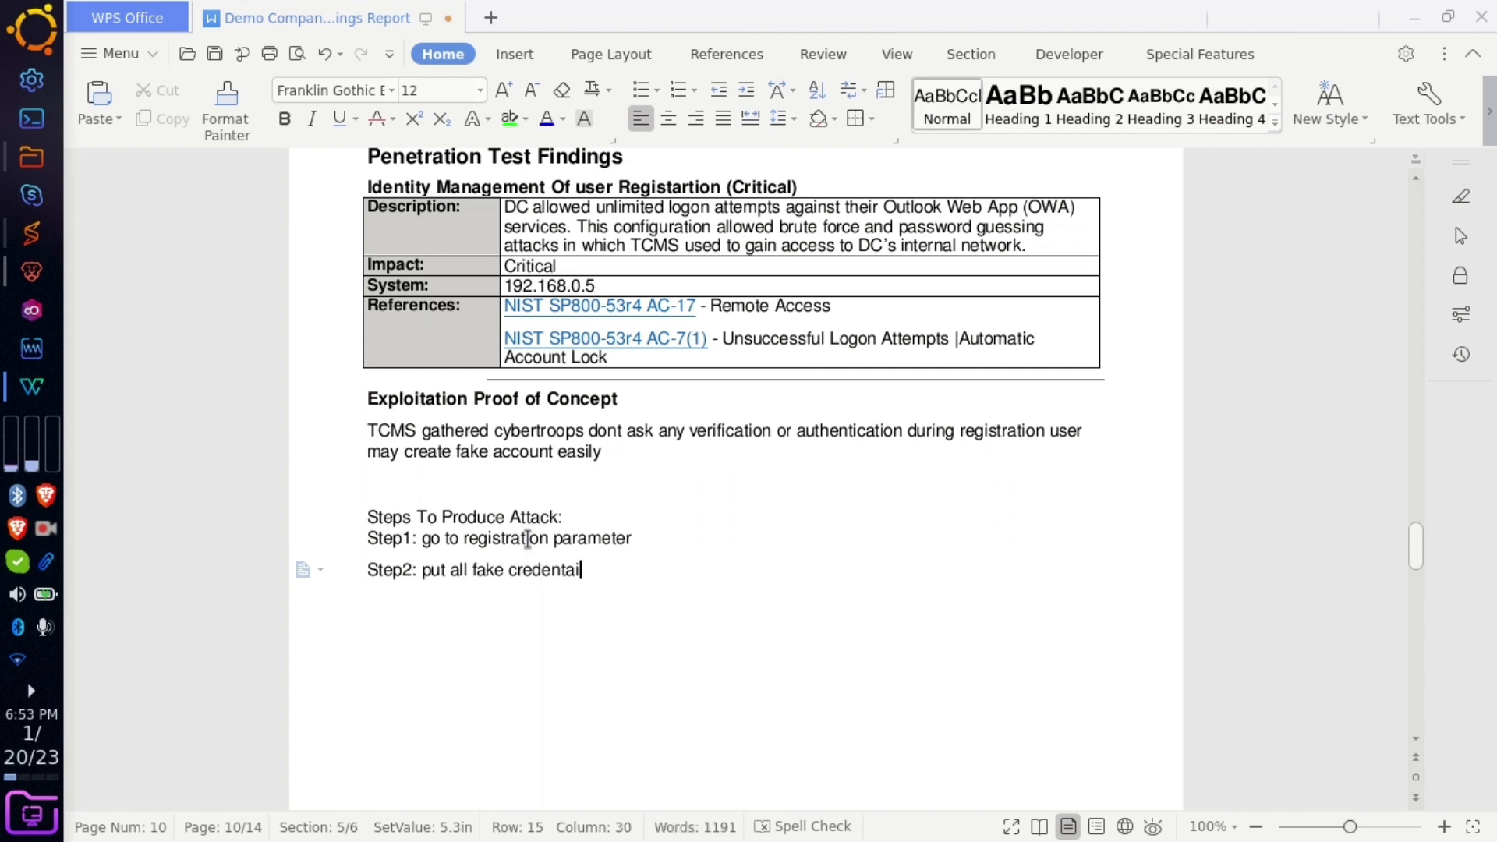
type("slials and click on register")
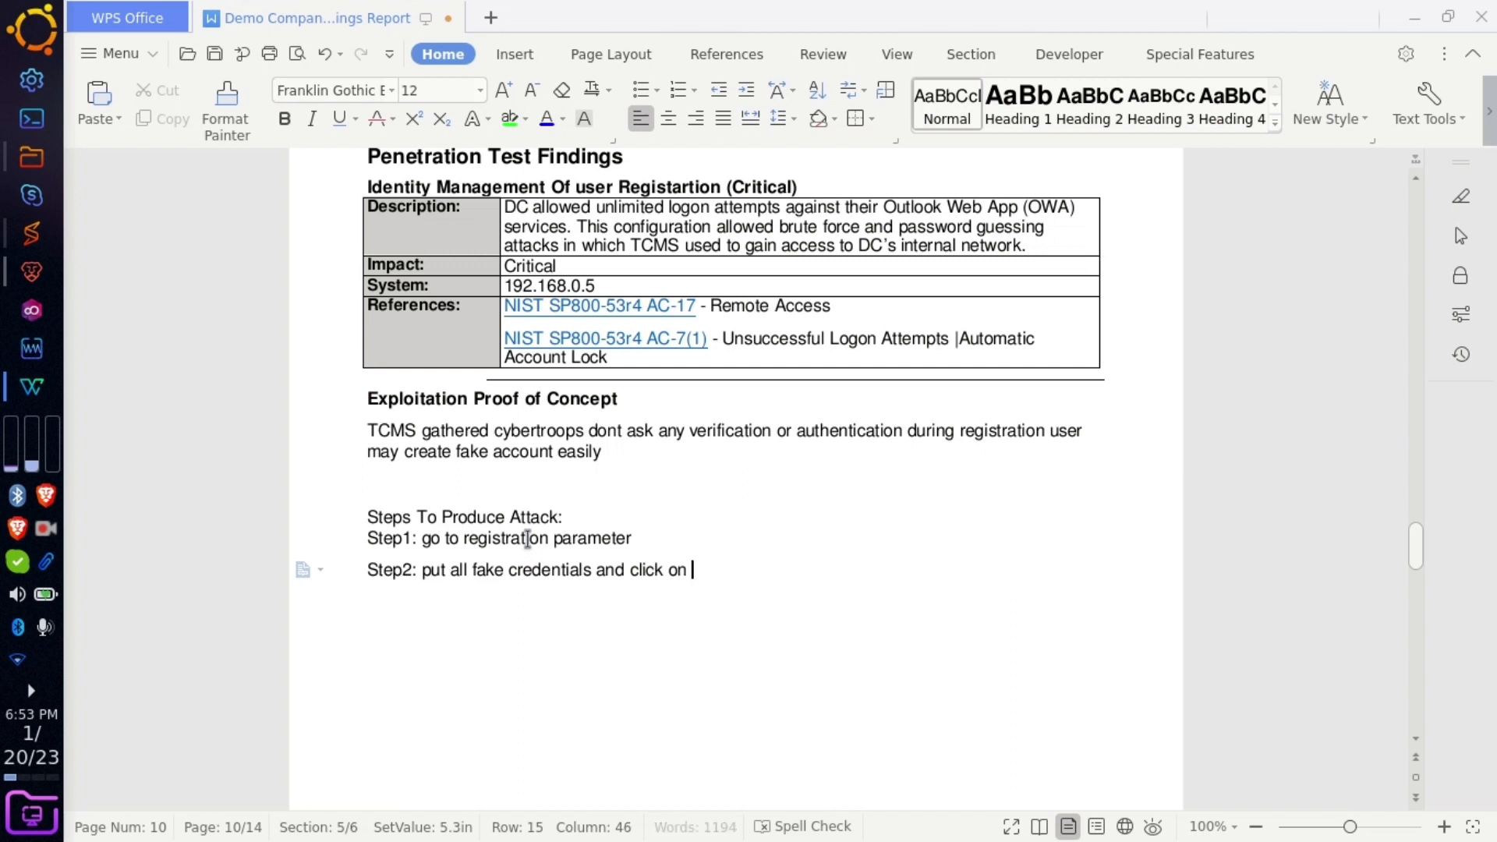
key("Return")
type("STe")
key("BackSpace")
key("BackSpace")
type("te")
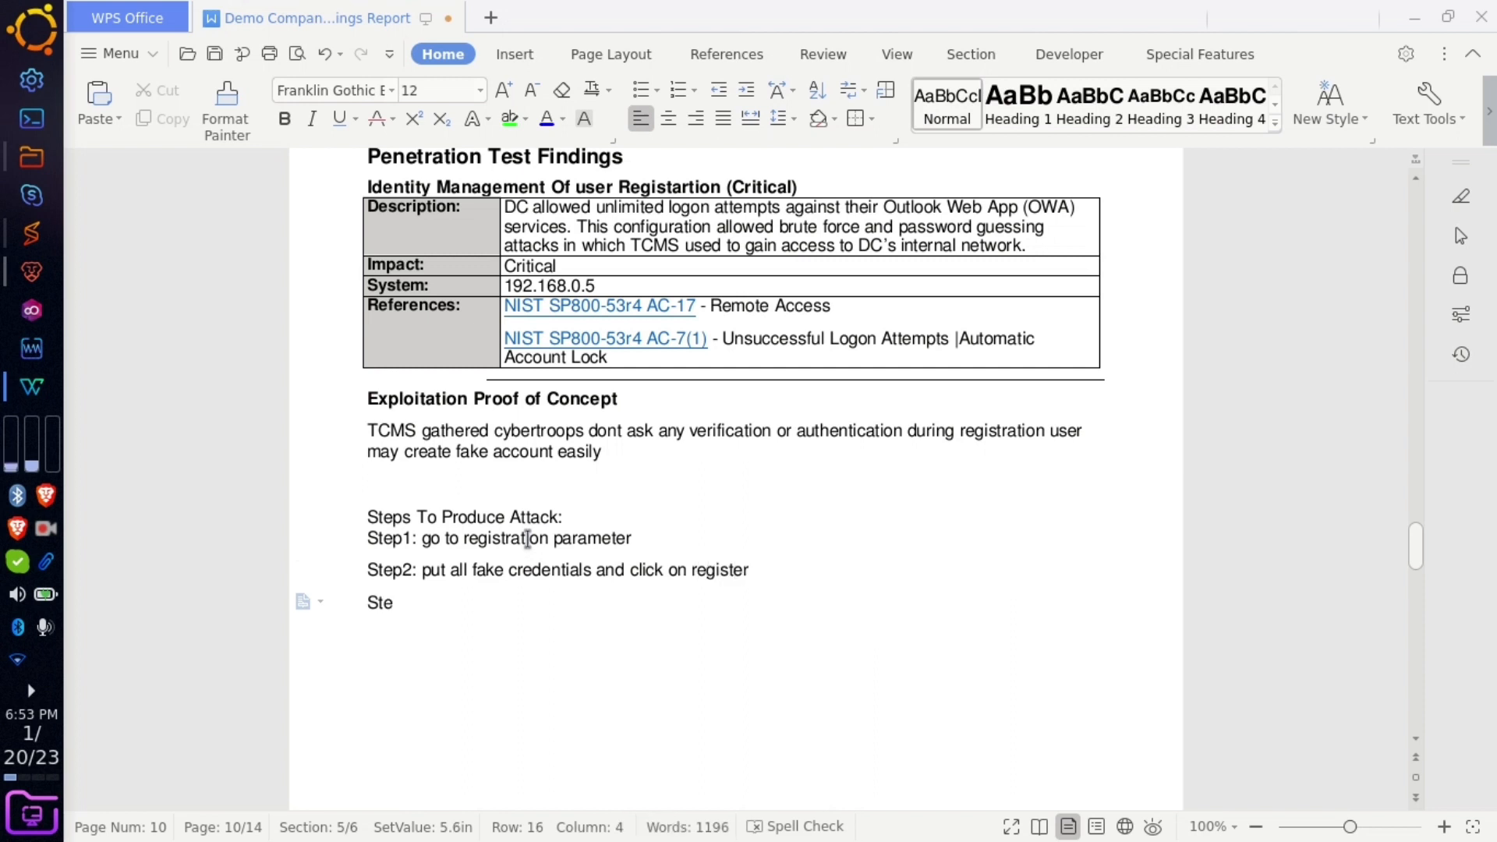
type("p3")
- Insert a blank line above Step1 and finish Step3: account created without any verification
left_click(575, 515)
key("Return")
left_click(435, 633)
type(": after click on register ")
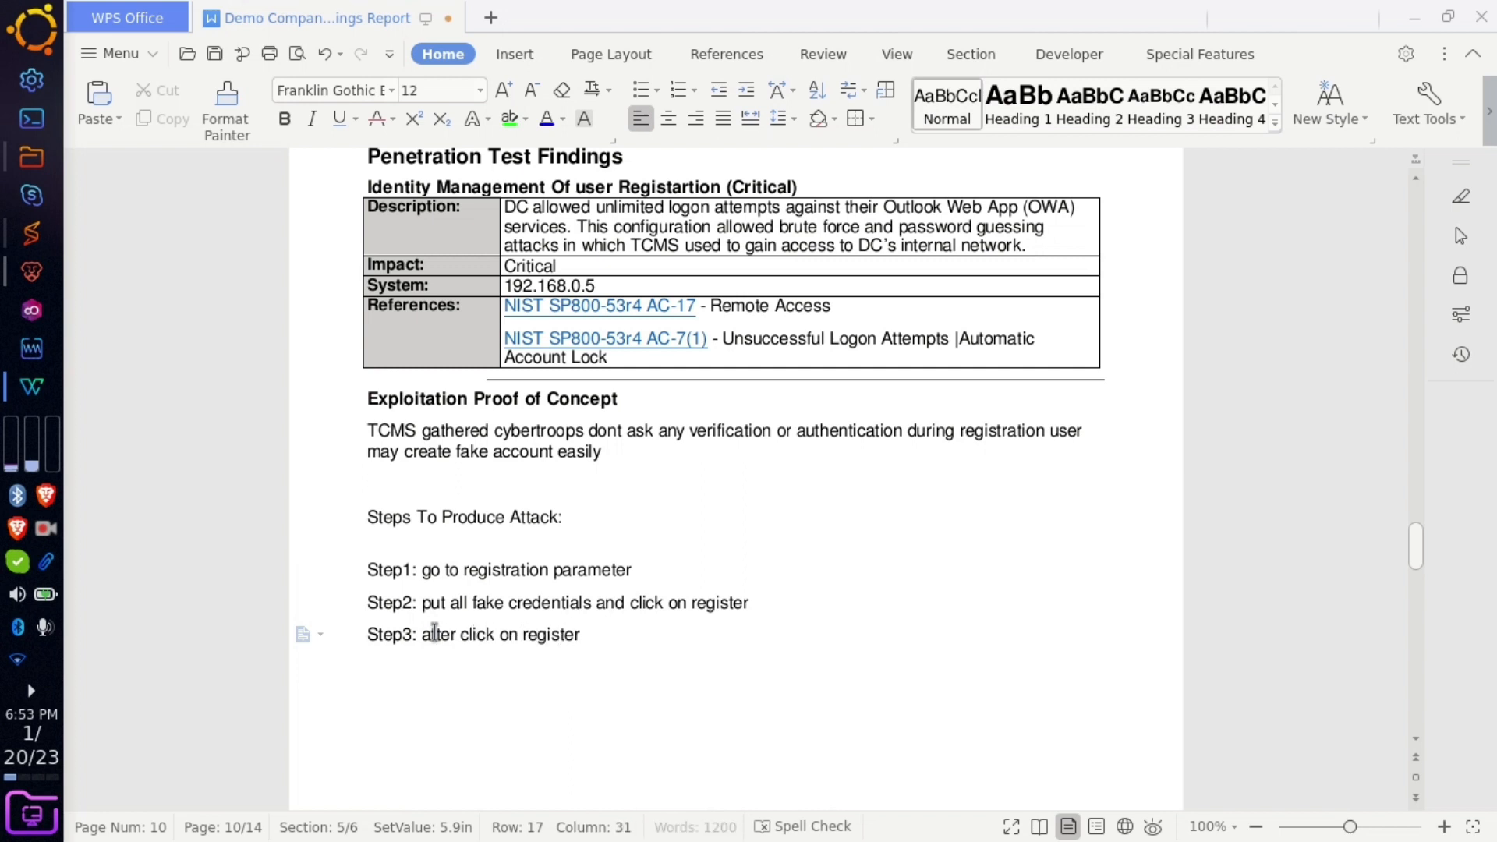
type("i successfully")
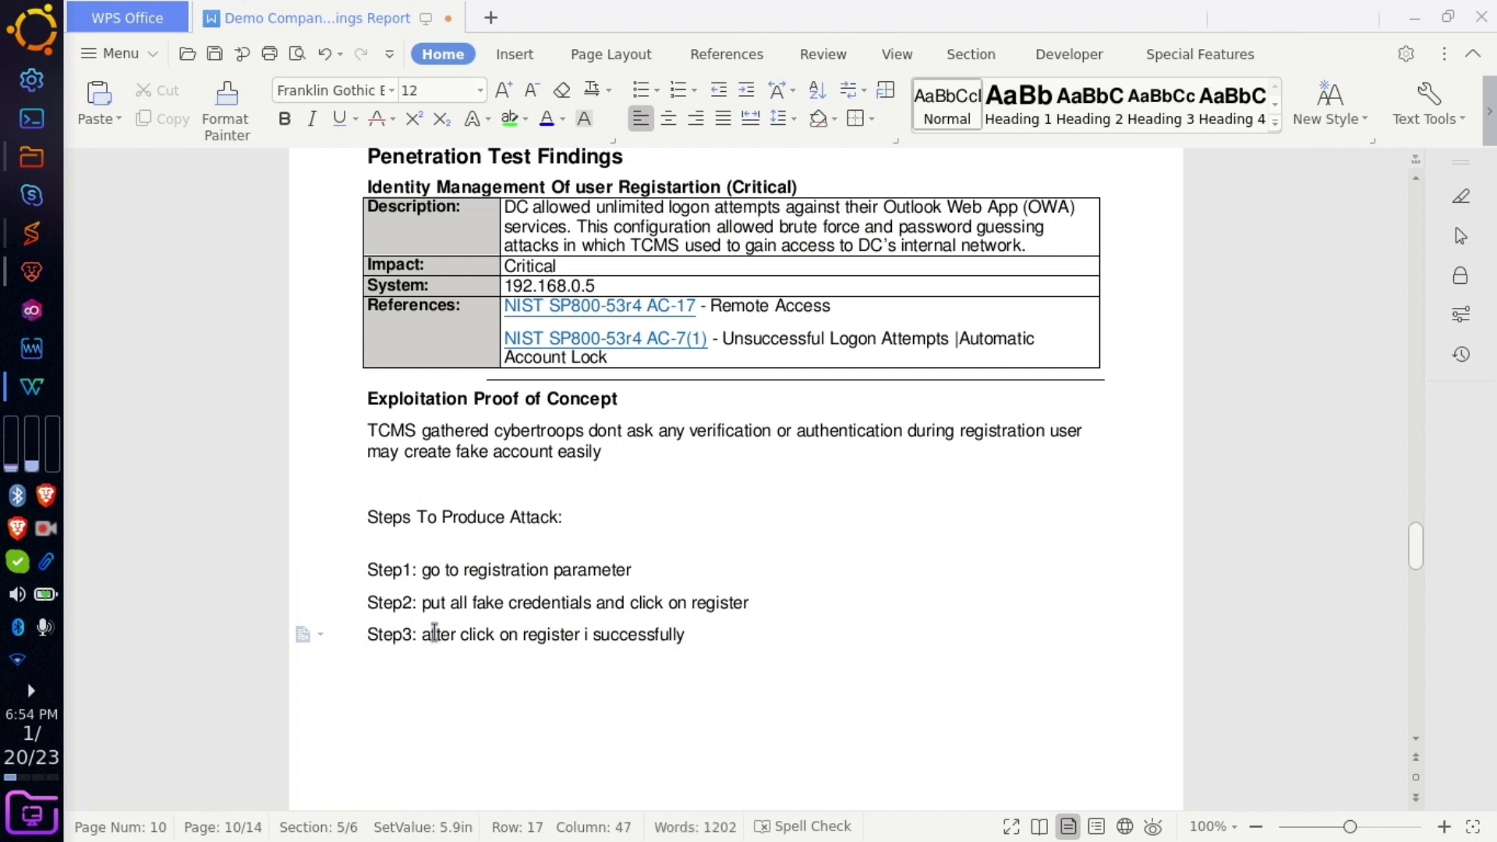
type(" create a account")
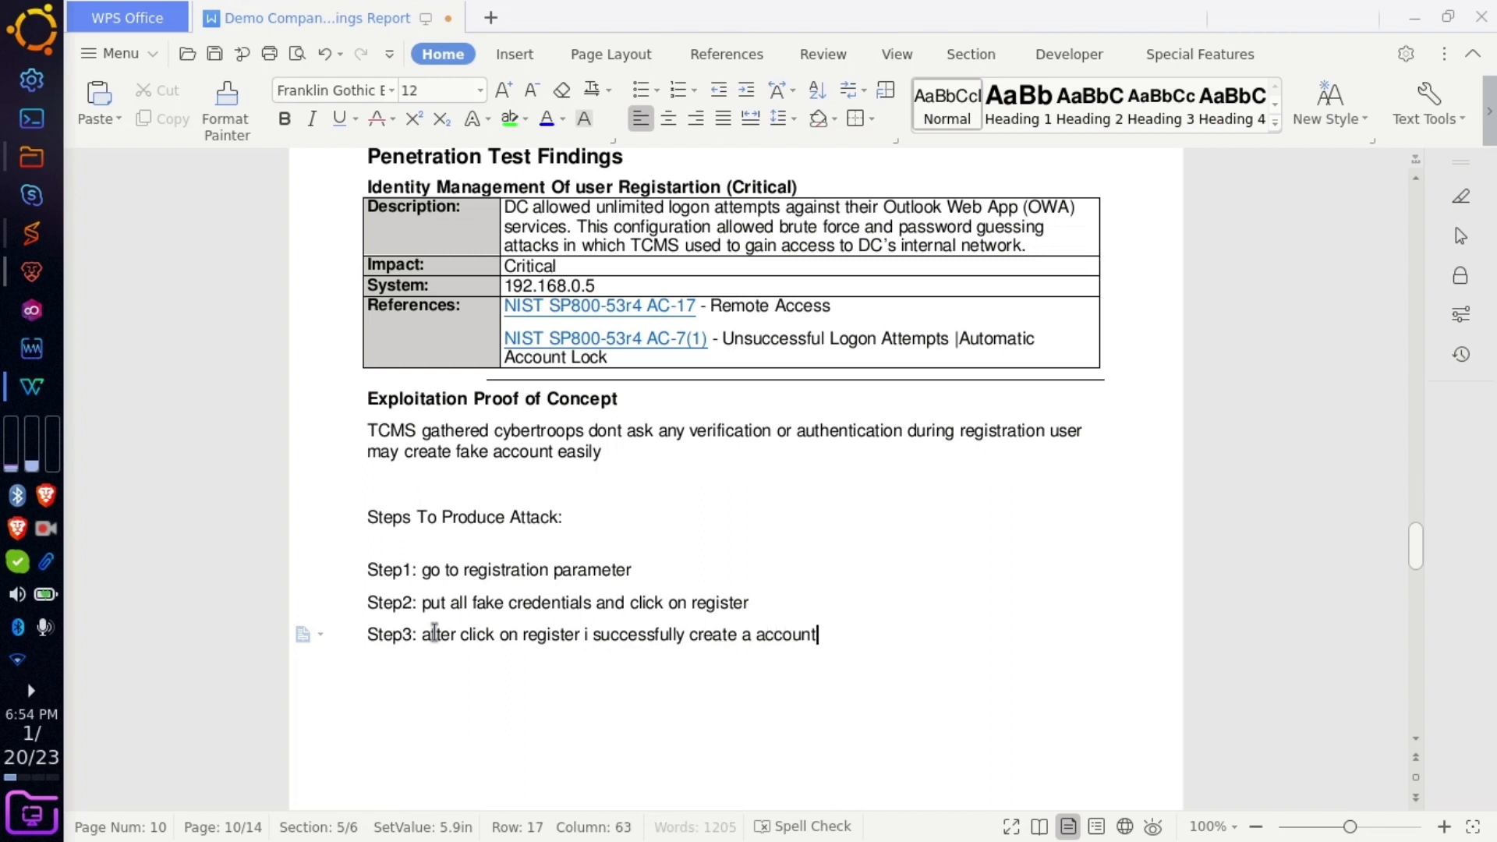
type(" without any verification")
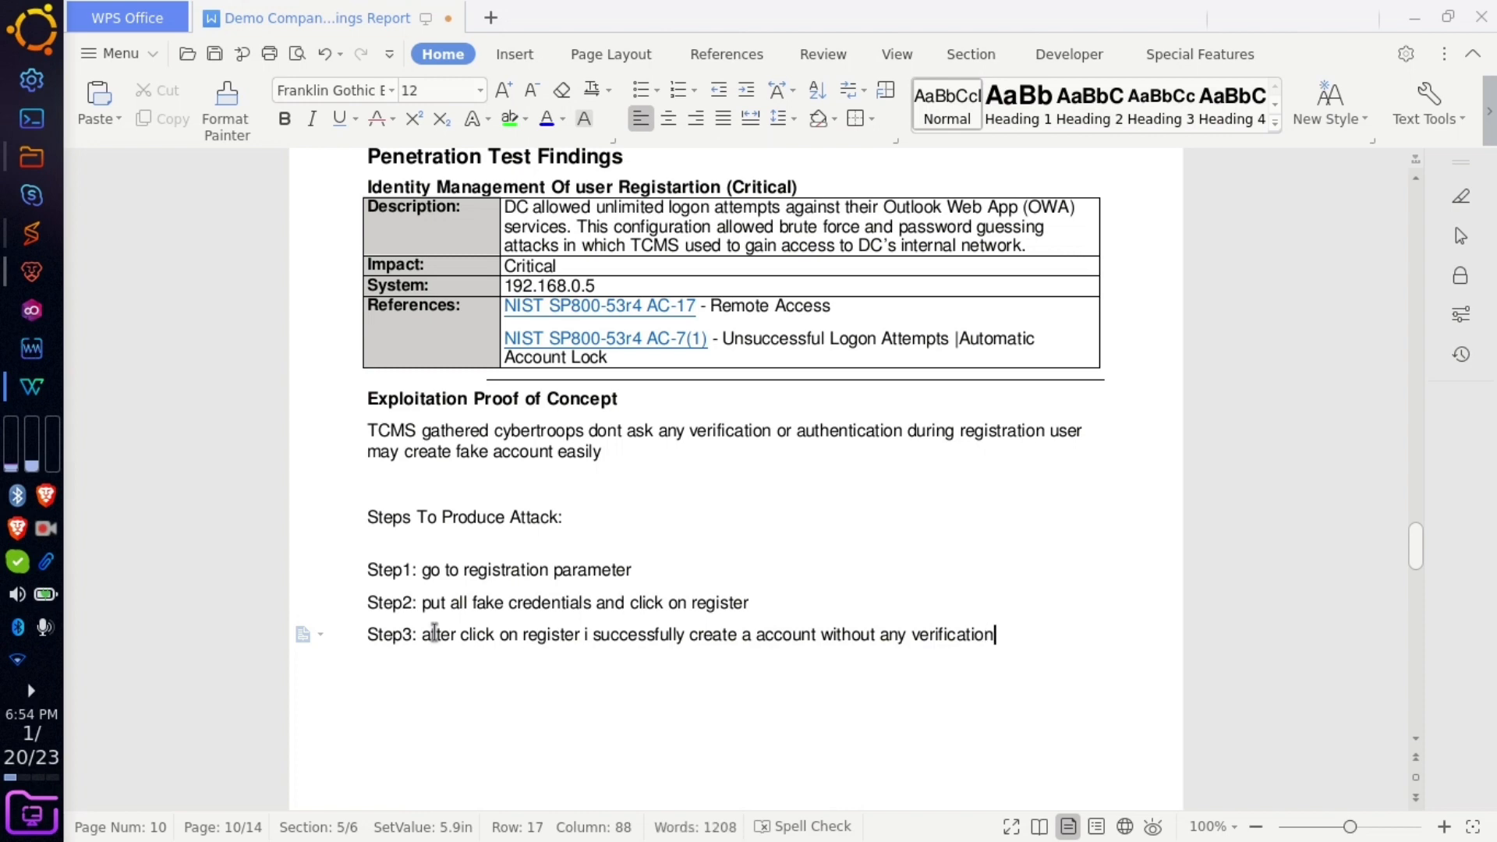
- Select the finding's Description text in the report, then switch back to Brave
left_click(735, 651)
scroll(776, 654, "down", 3)
scroll(776, 653, "down", 15)
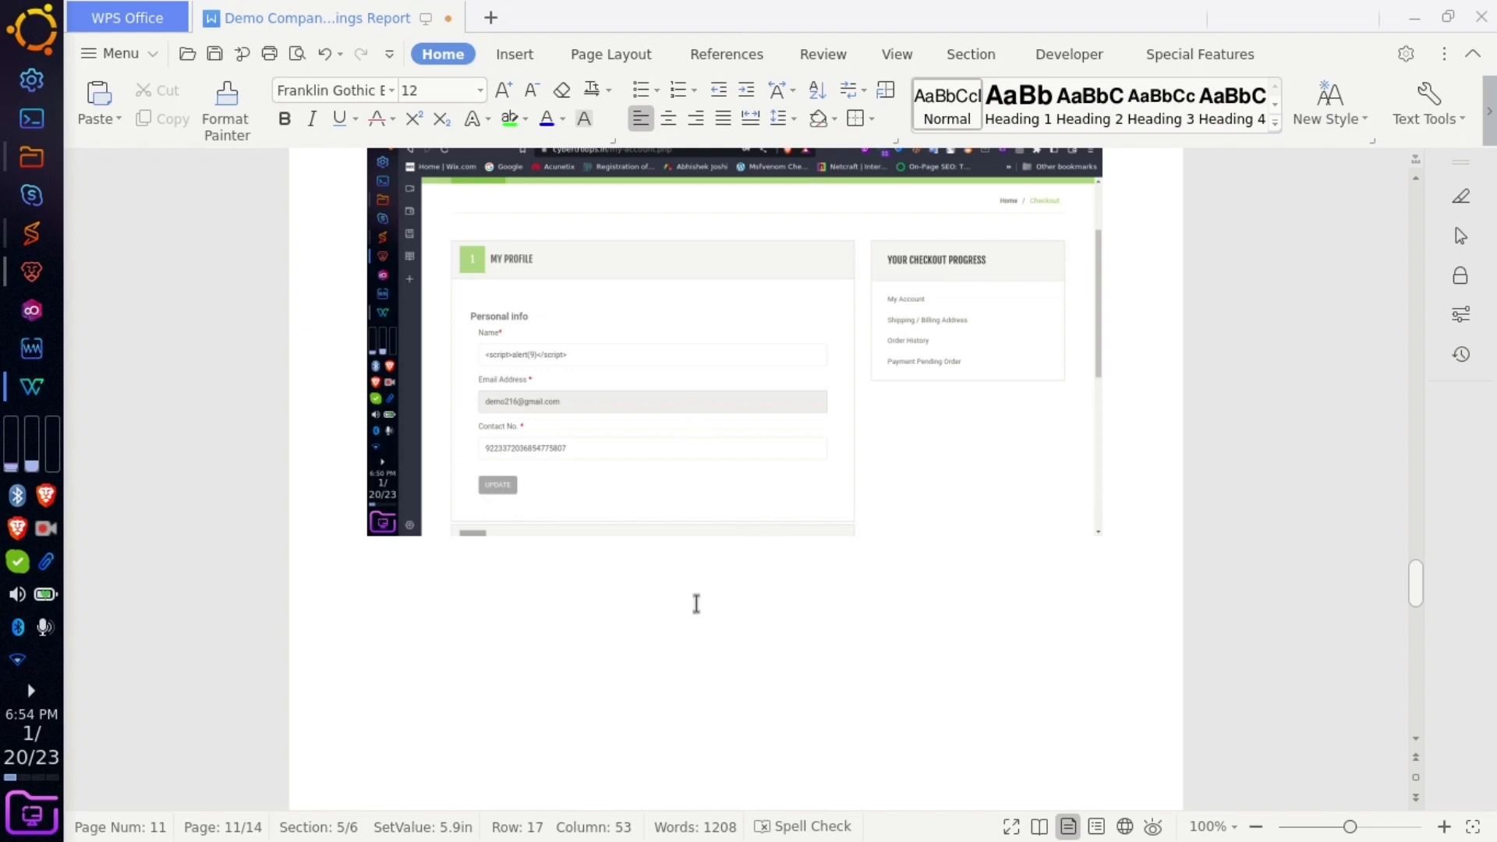
scroll(699, 616, "up", 8)
scroll(699, 617, "up", 6)
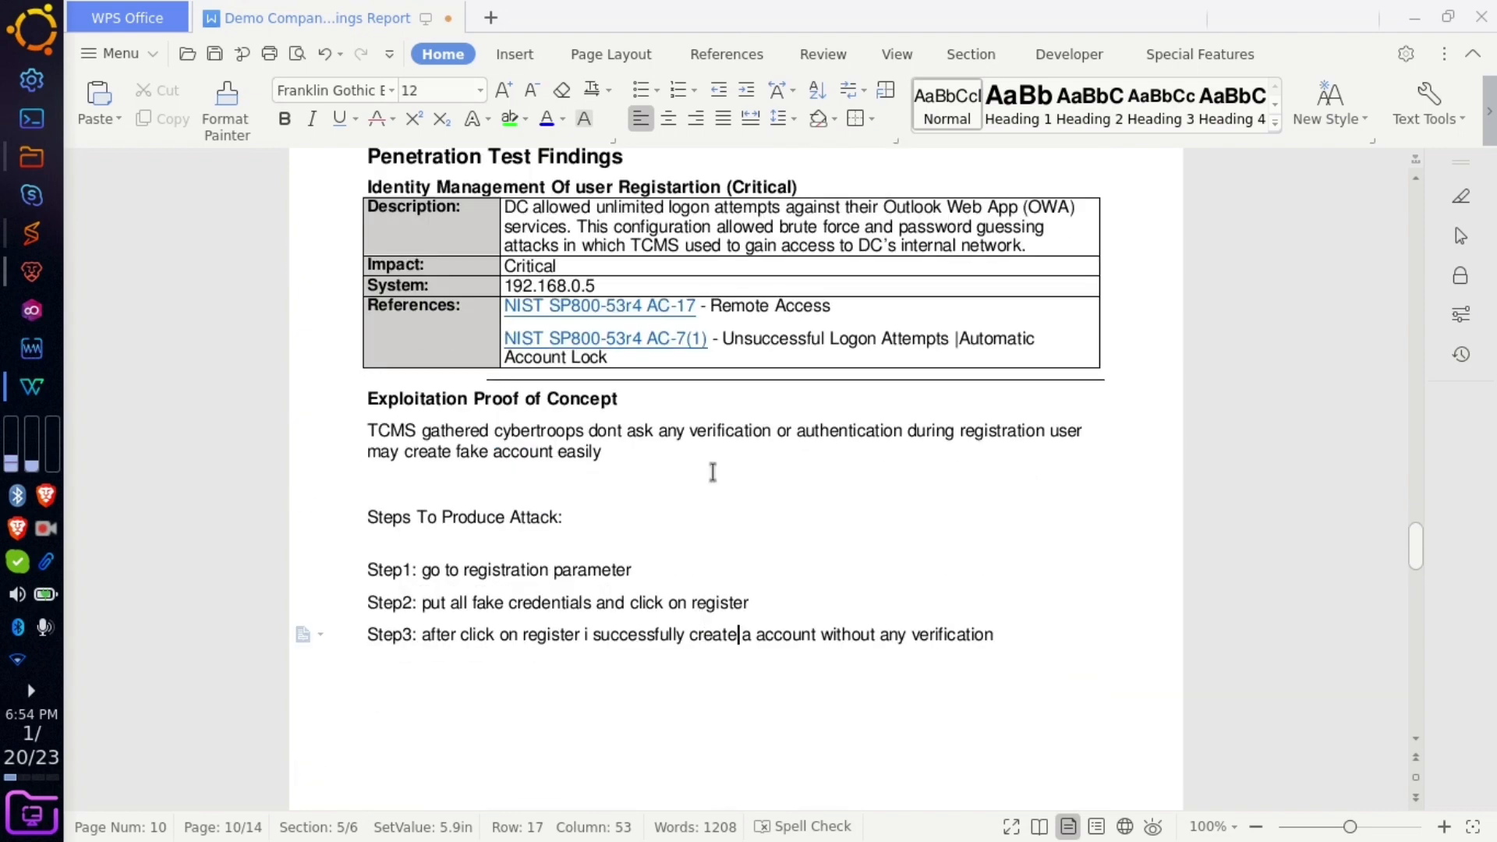
scroll(666, 445, "up", 9)
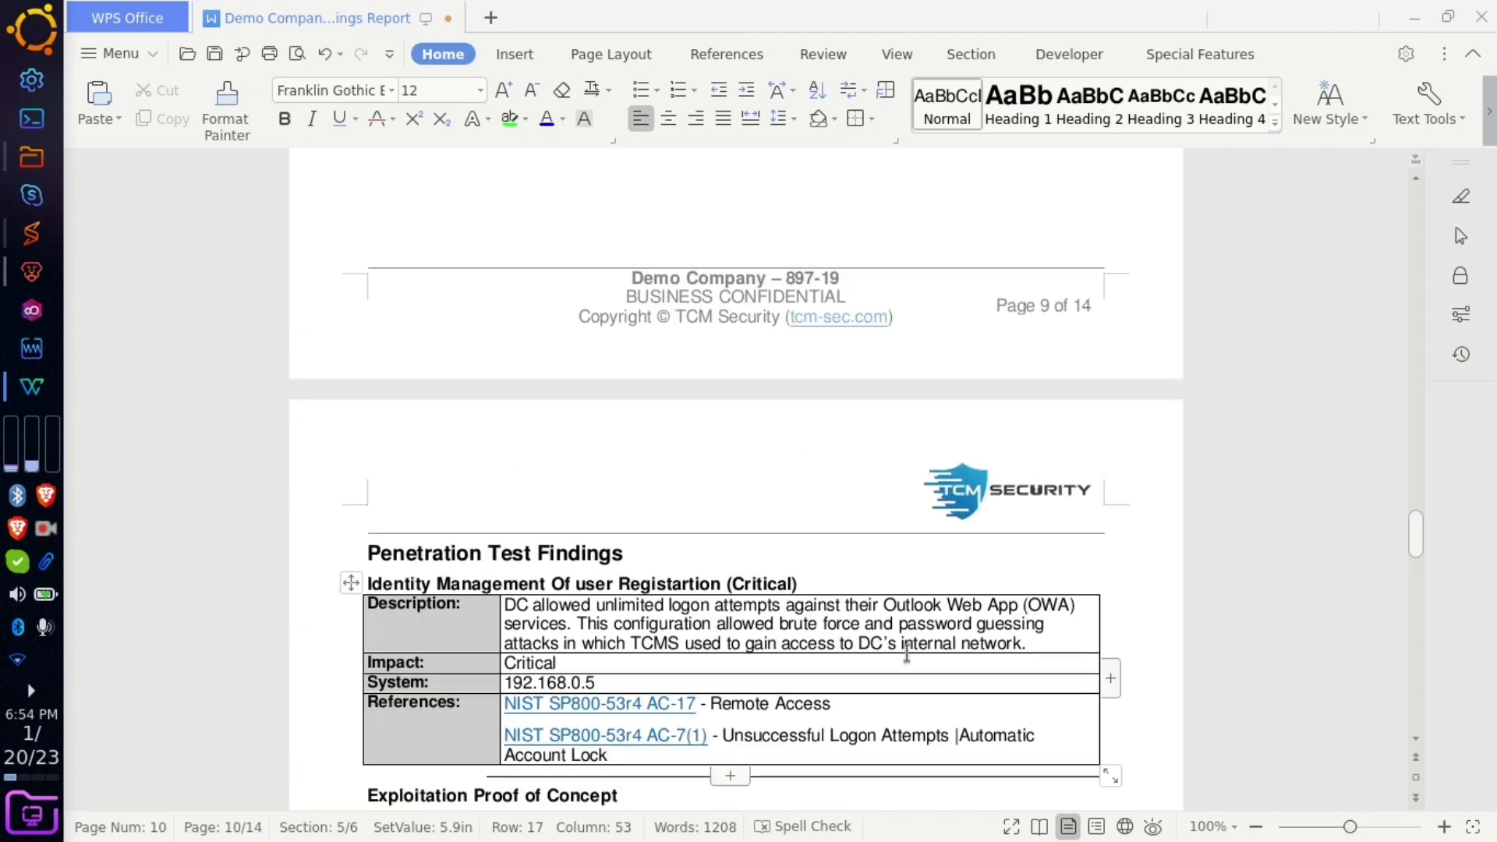
left_click_drag(1033, 640, 507, 603)
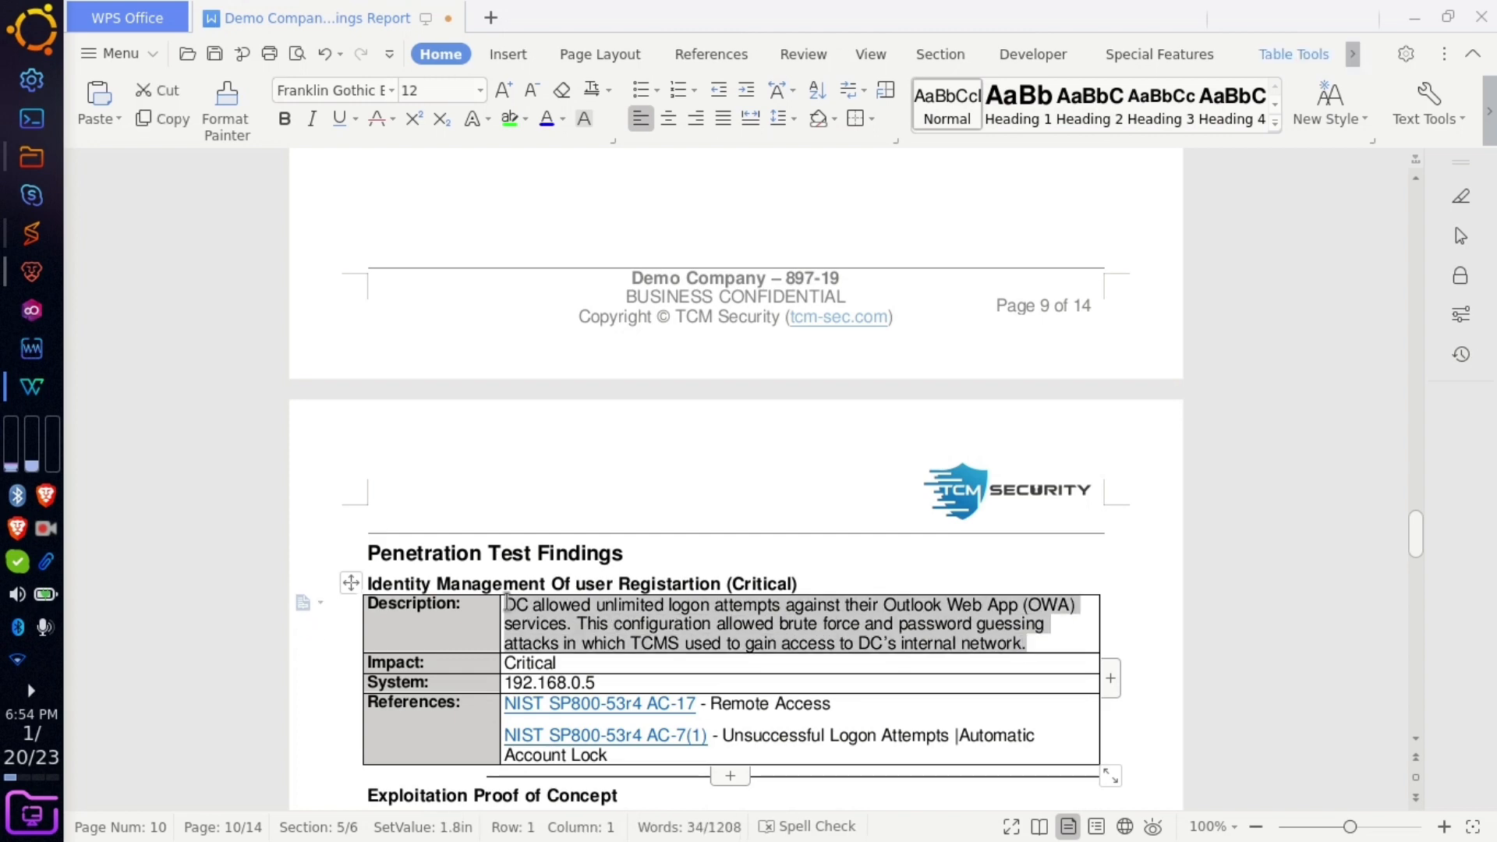
scroll(557, 468, "down", 11)
scroll(658, 423, "up", 3)
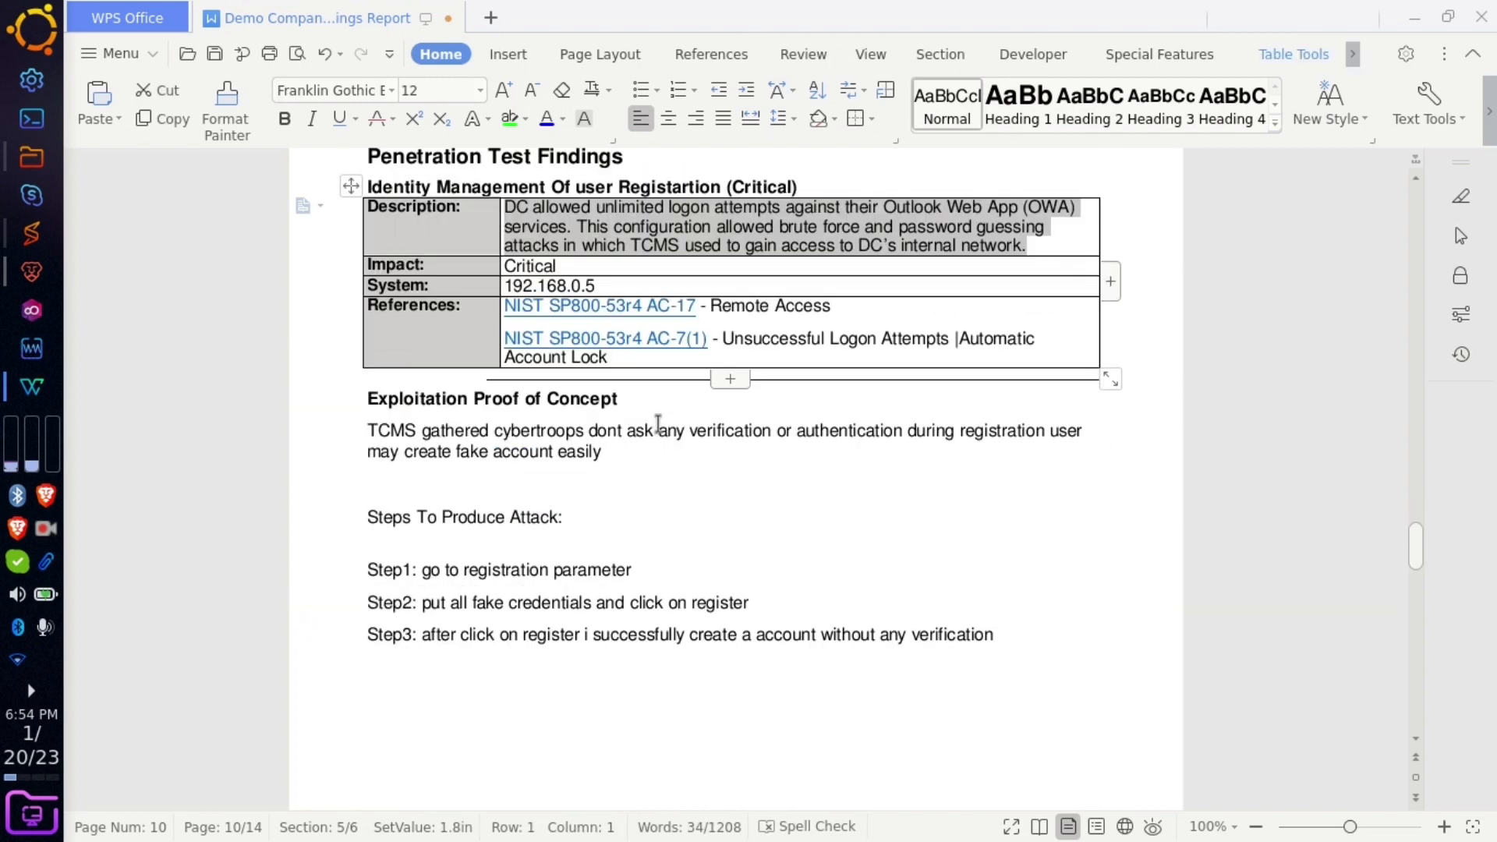
left_click(31, 271)
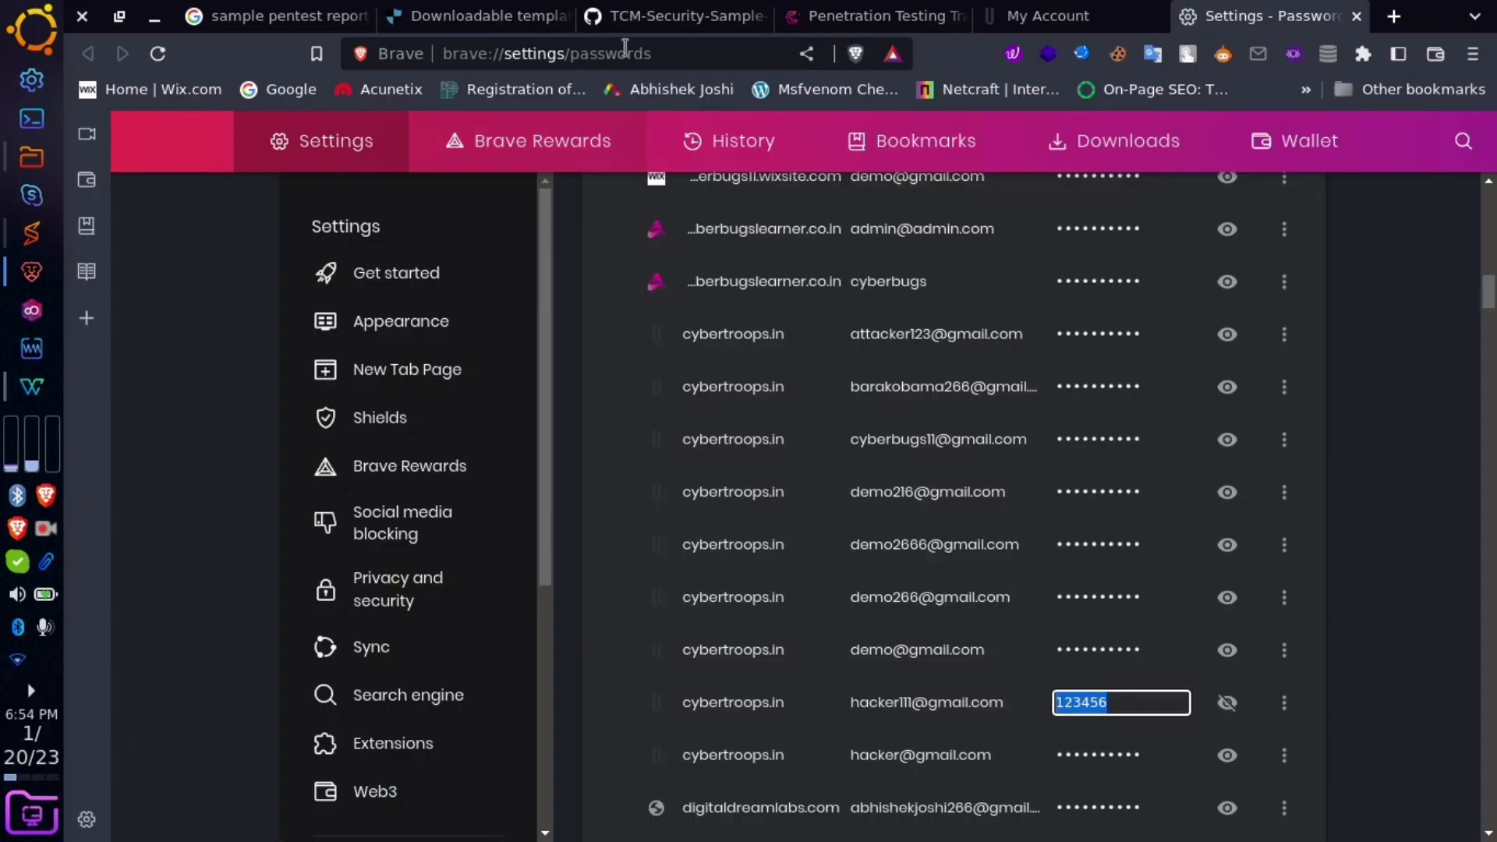
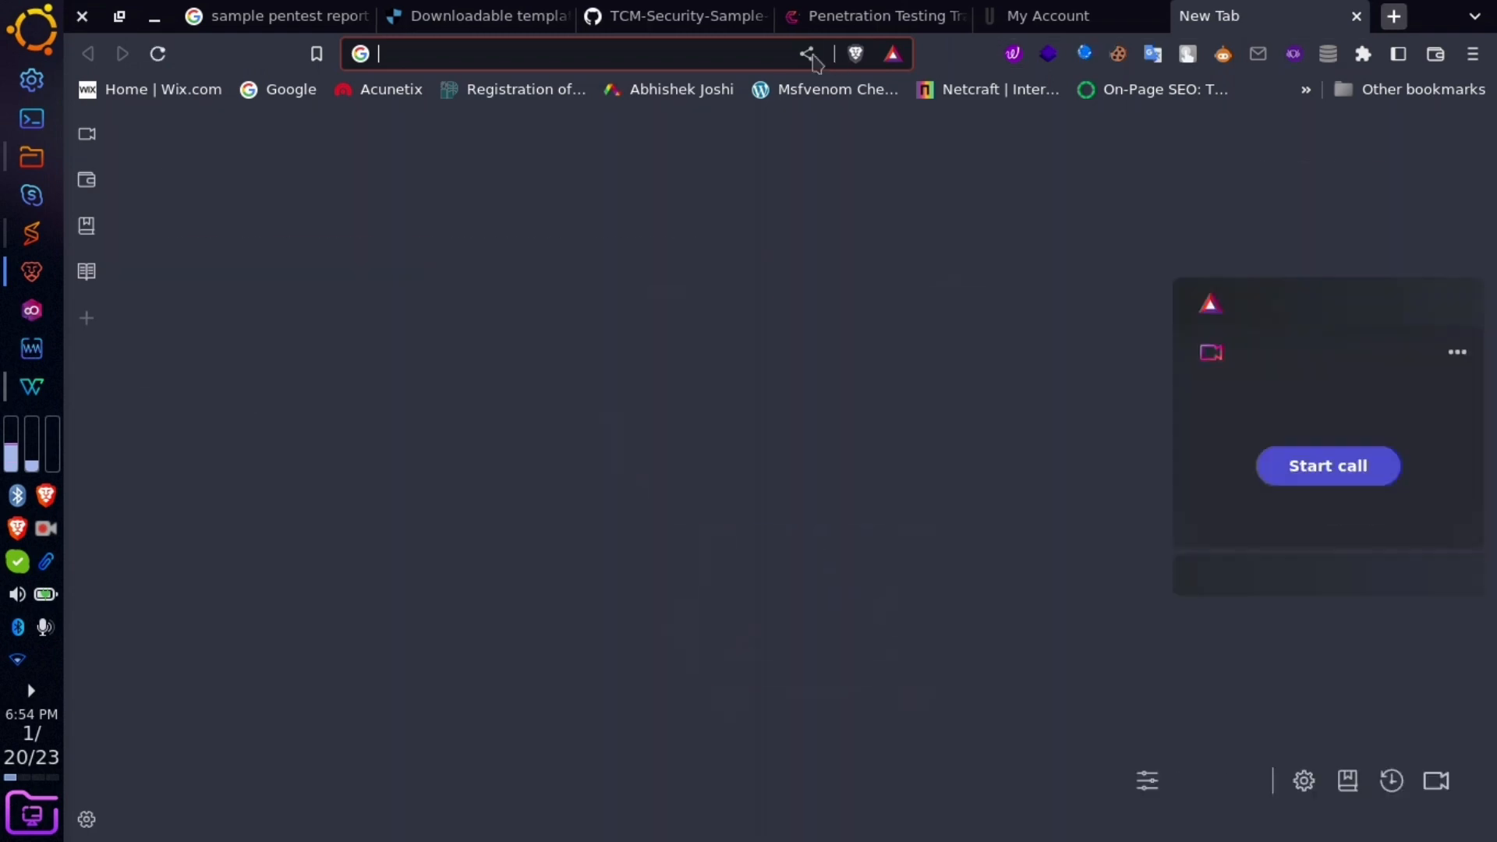
- Search Google for 'identity management of user registration' and open the Euronovate article
type("iden")
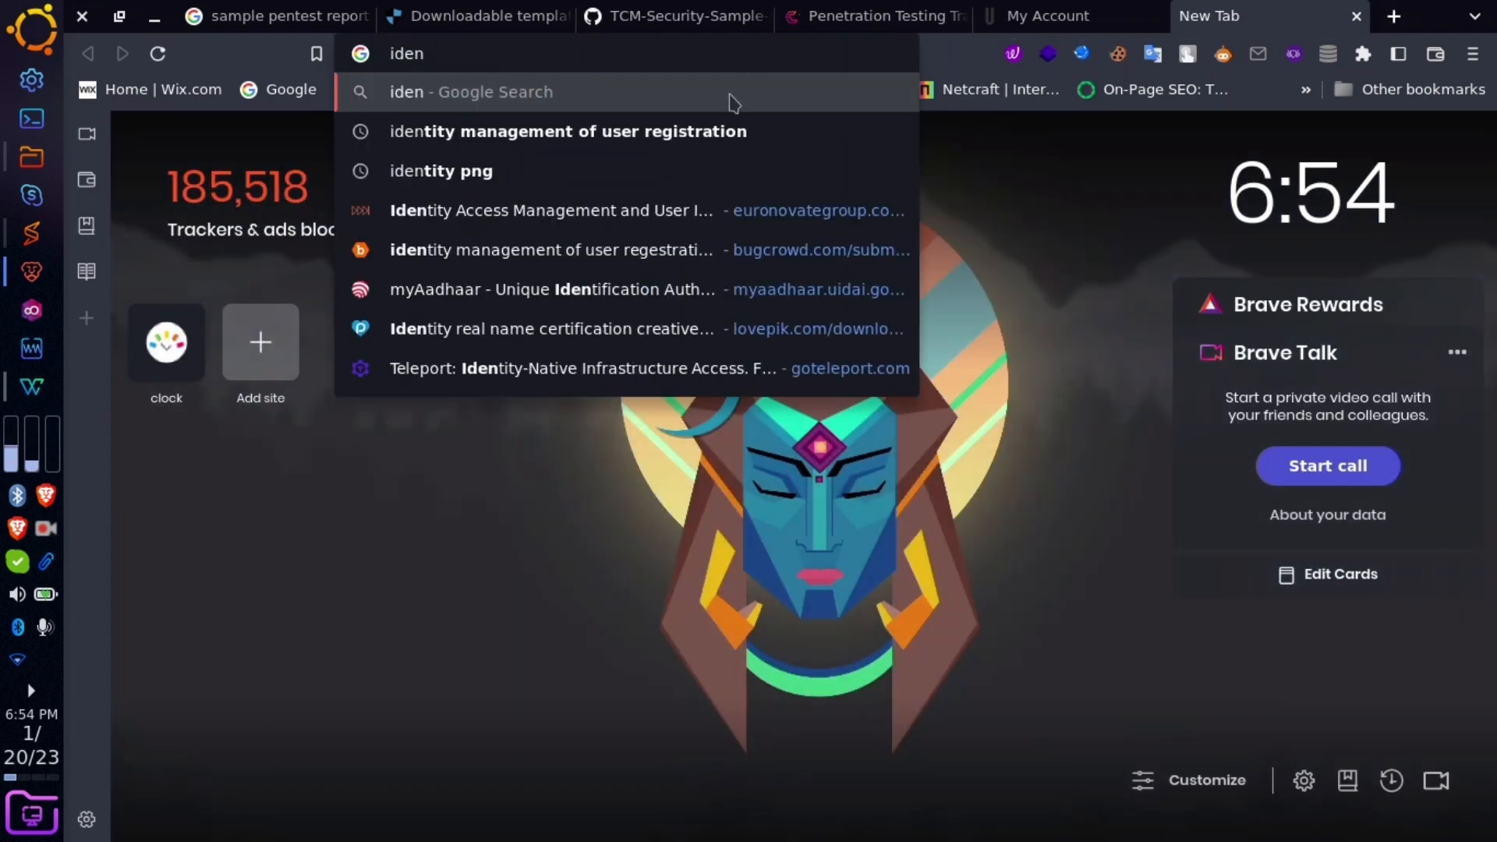
key("Return")
left_click(690, 54)
type("ide")
key("Return")
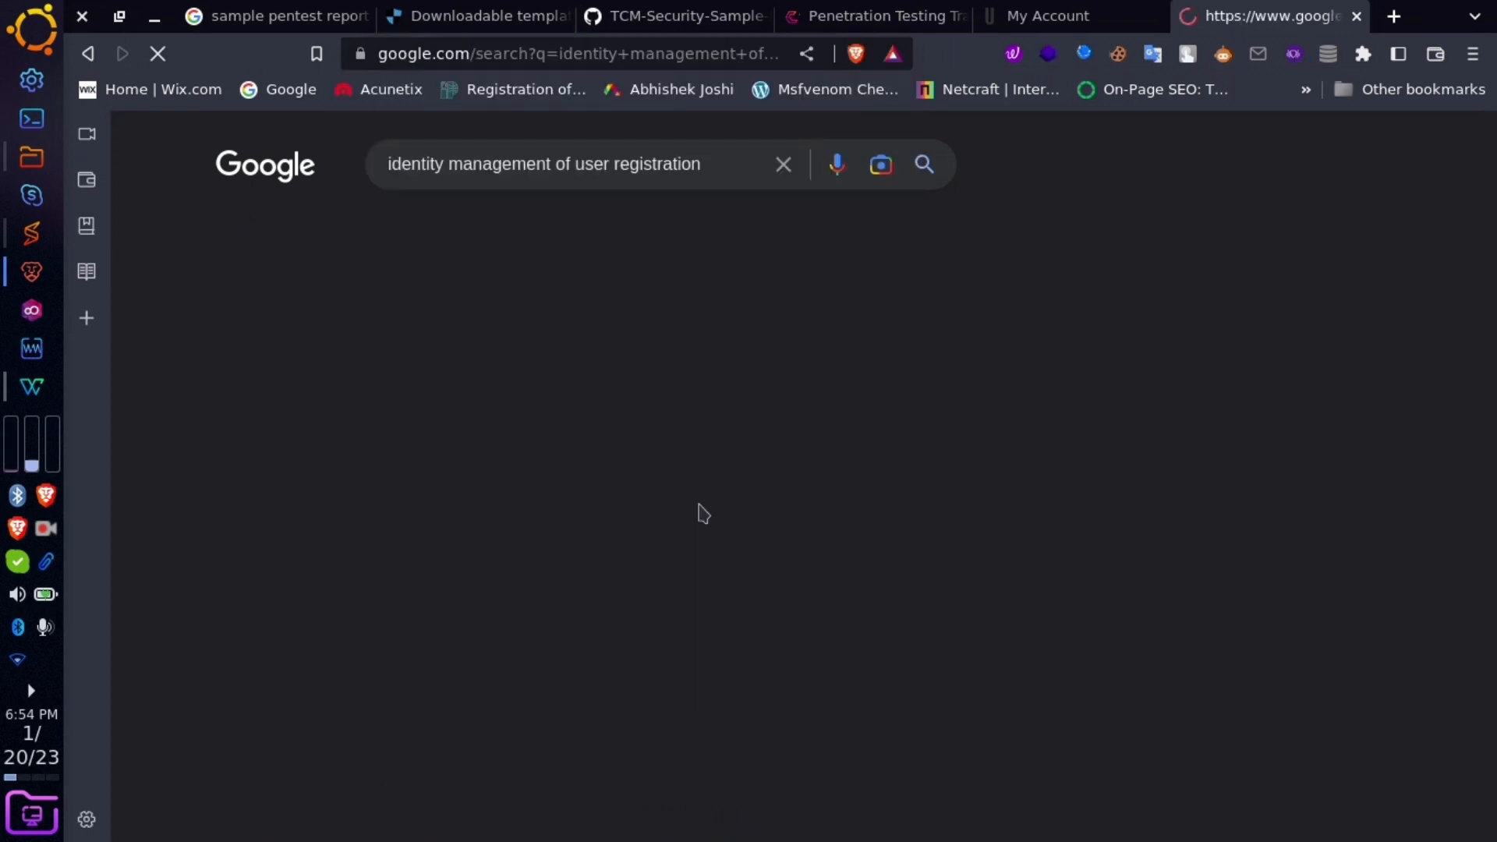
scroll(686, 550, "down", 5)
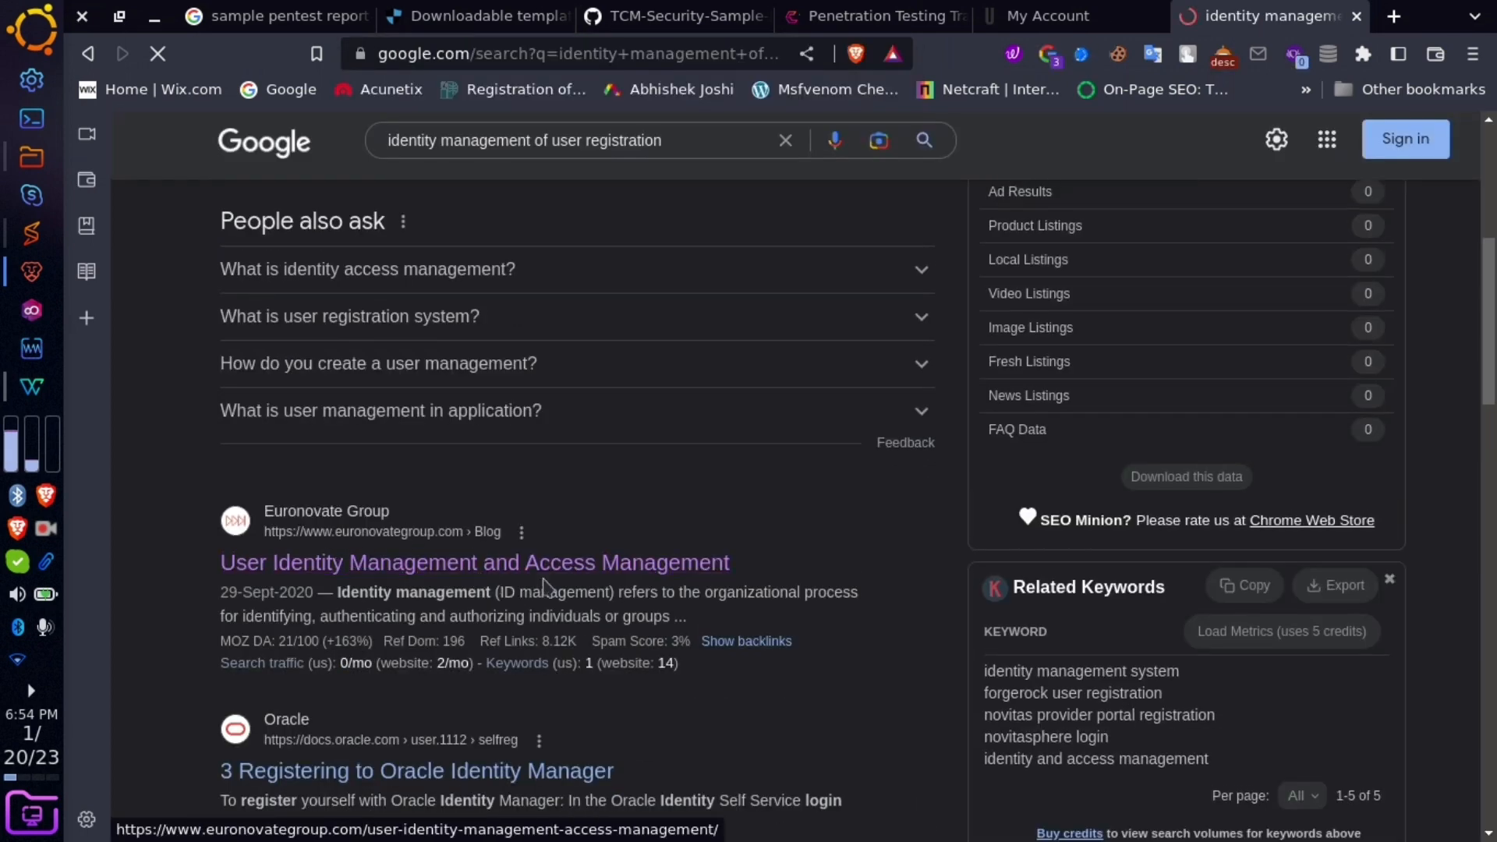
left_click(583, 568)
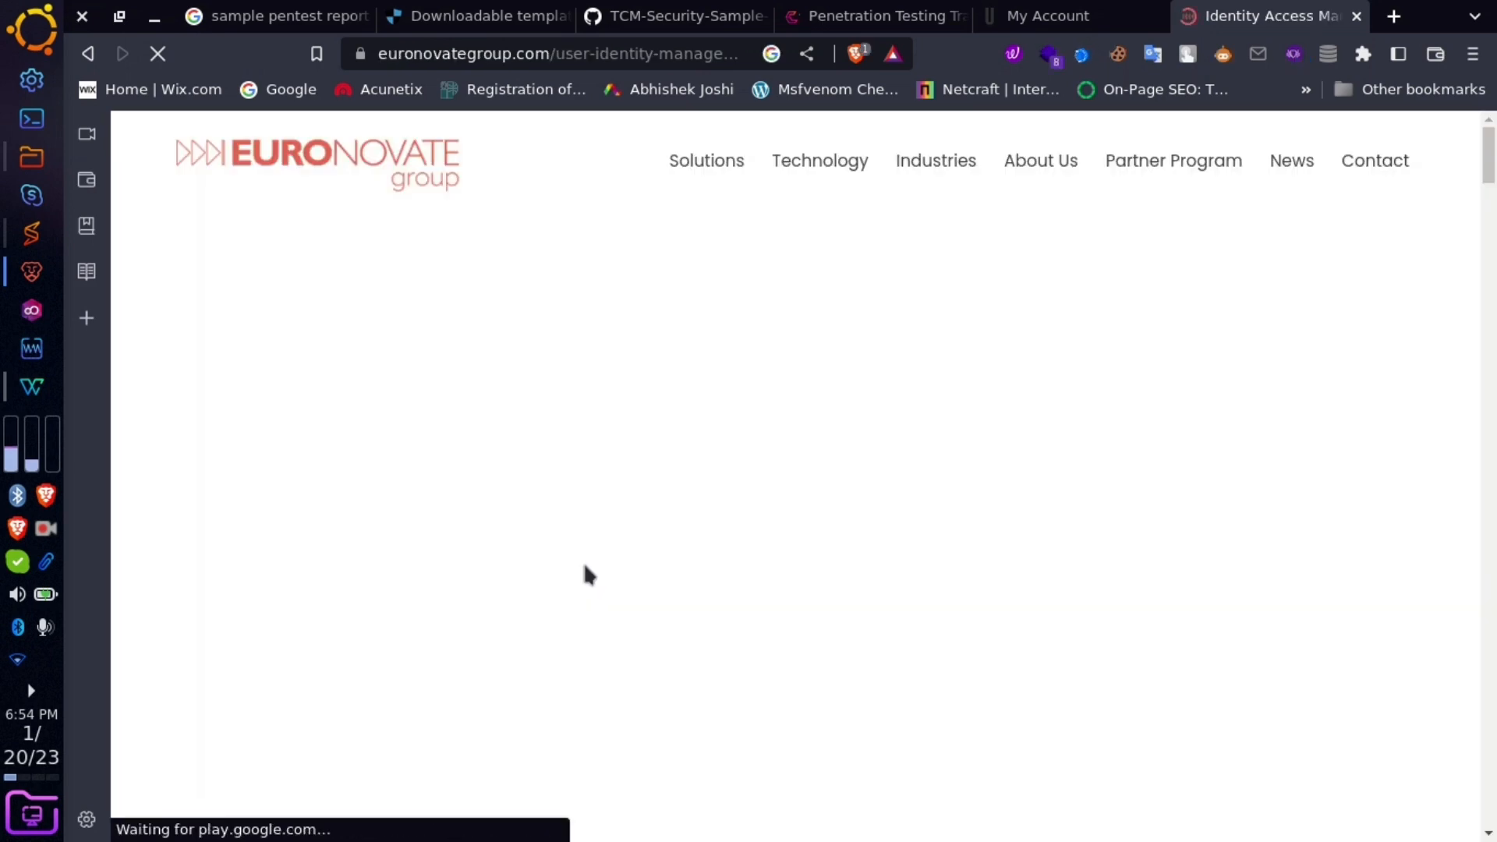
- Copy the article's two Identity Management vs Access Management paragraphs
scroll(641, 562, "down", 10)
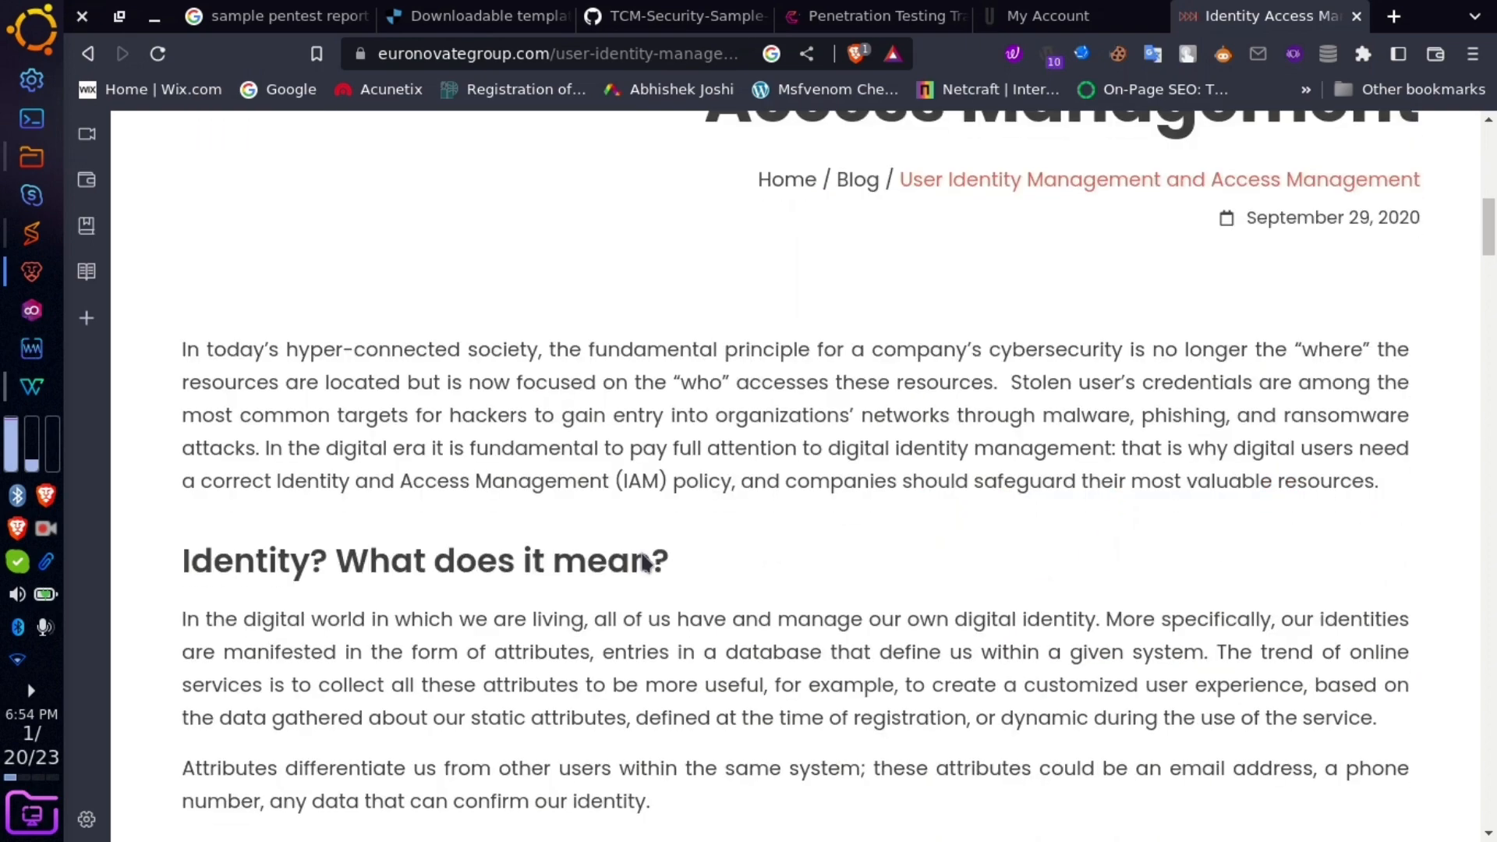
scroll(644, 559, "down", 10)
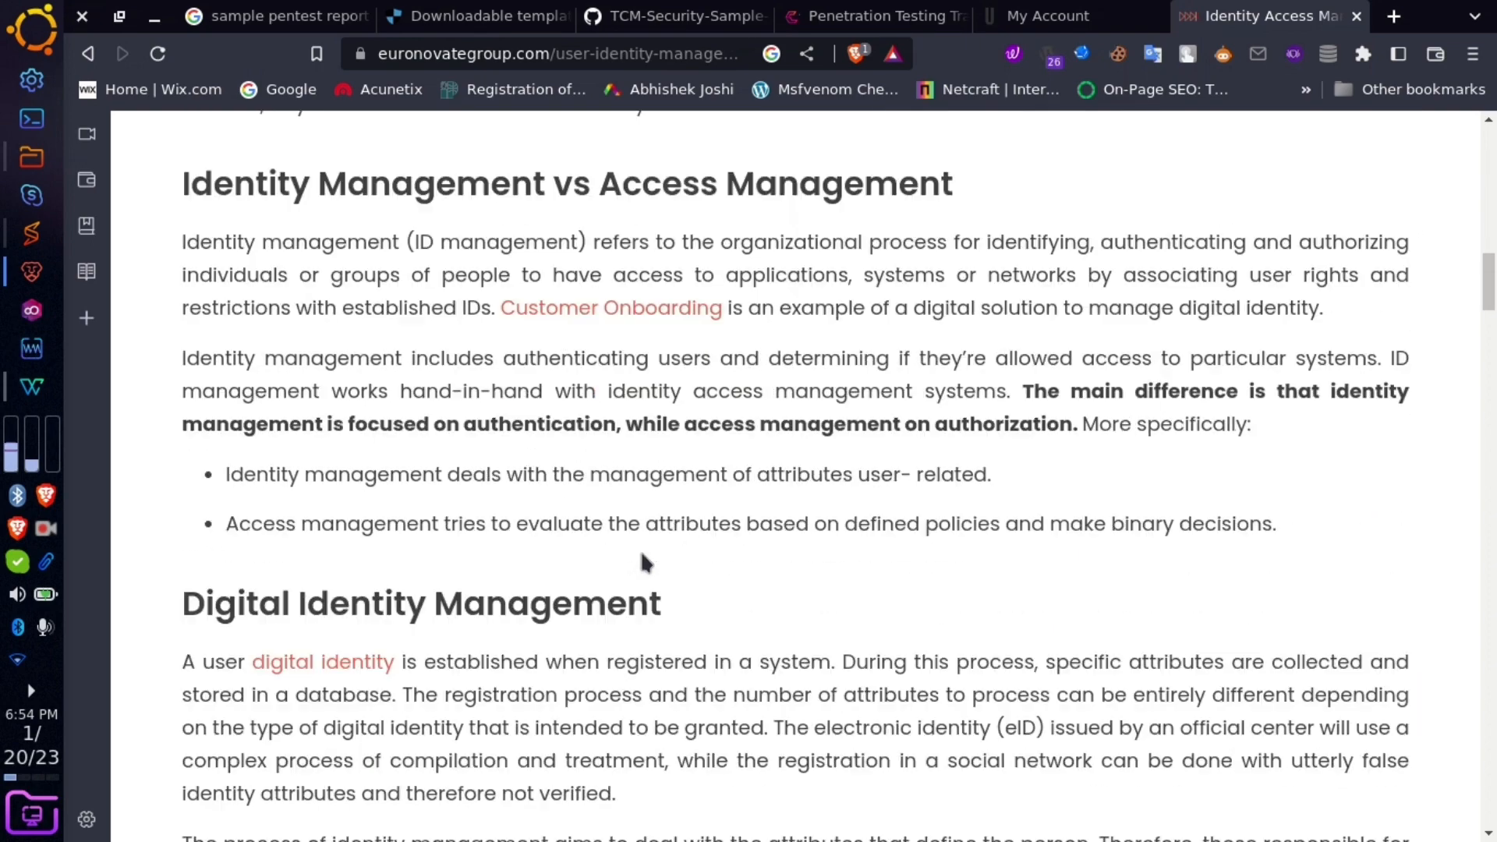
scroll(644, 559, "down", 10)
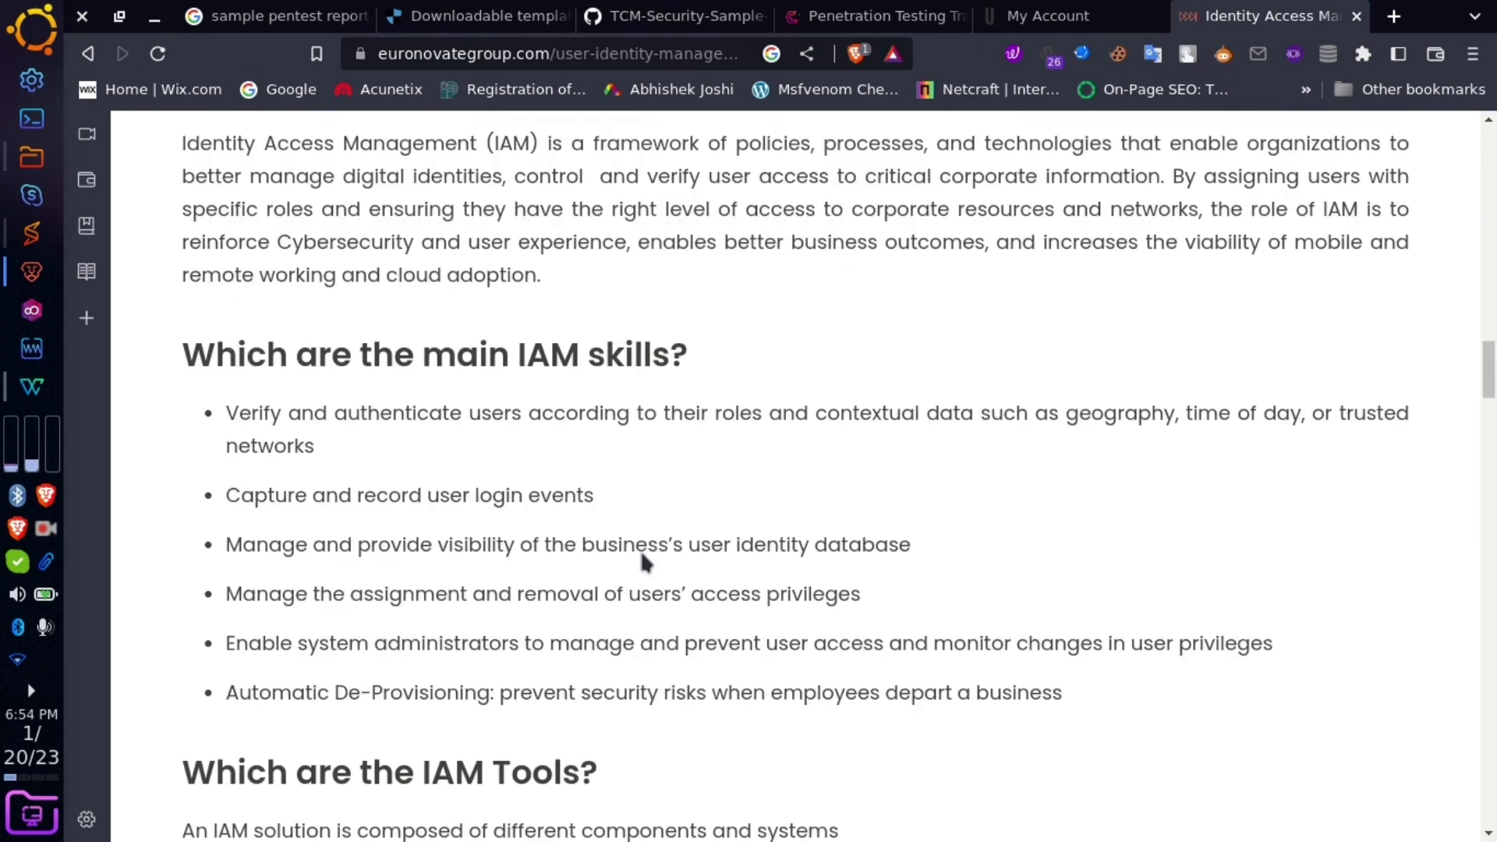
scroll(639, 550, "down", 20)
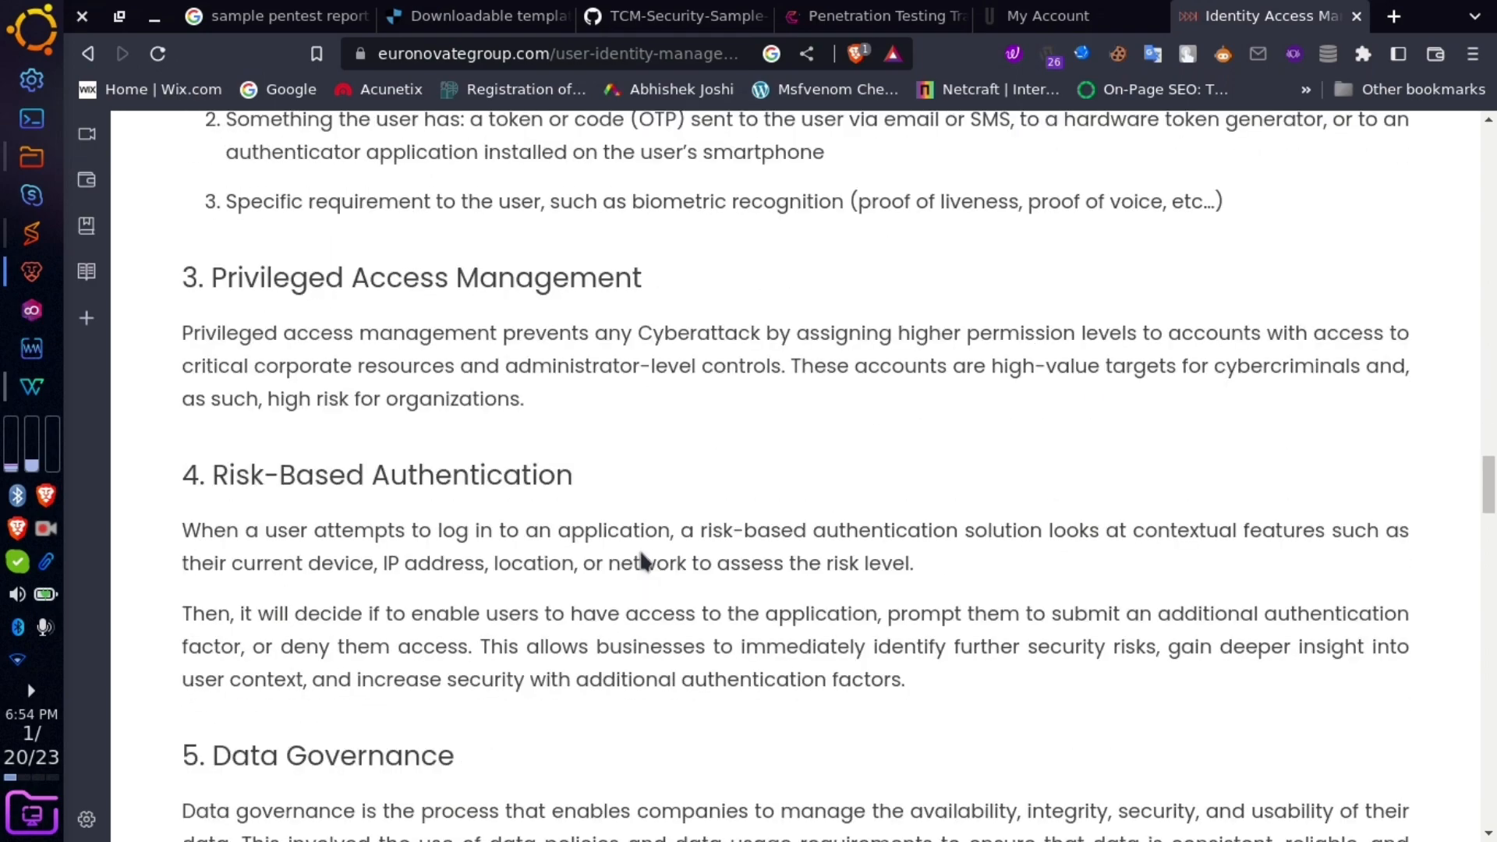
scroll(639, 548, "up", 20)
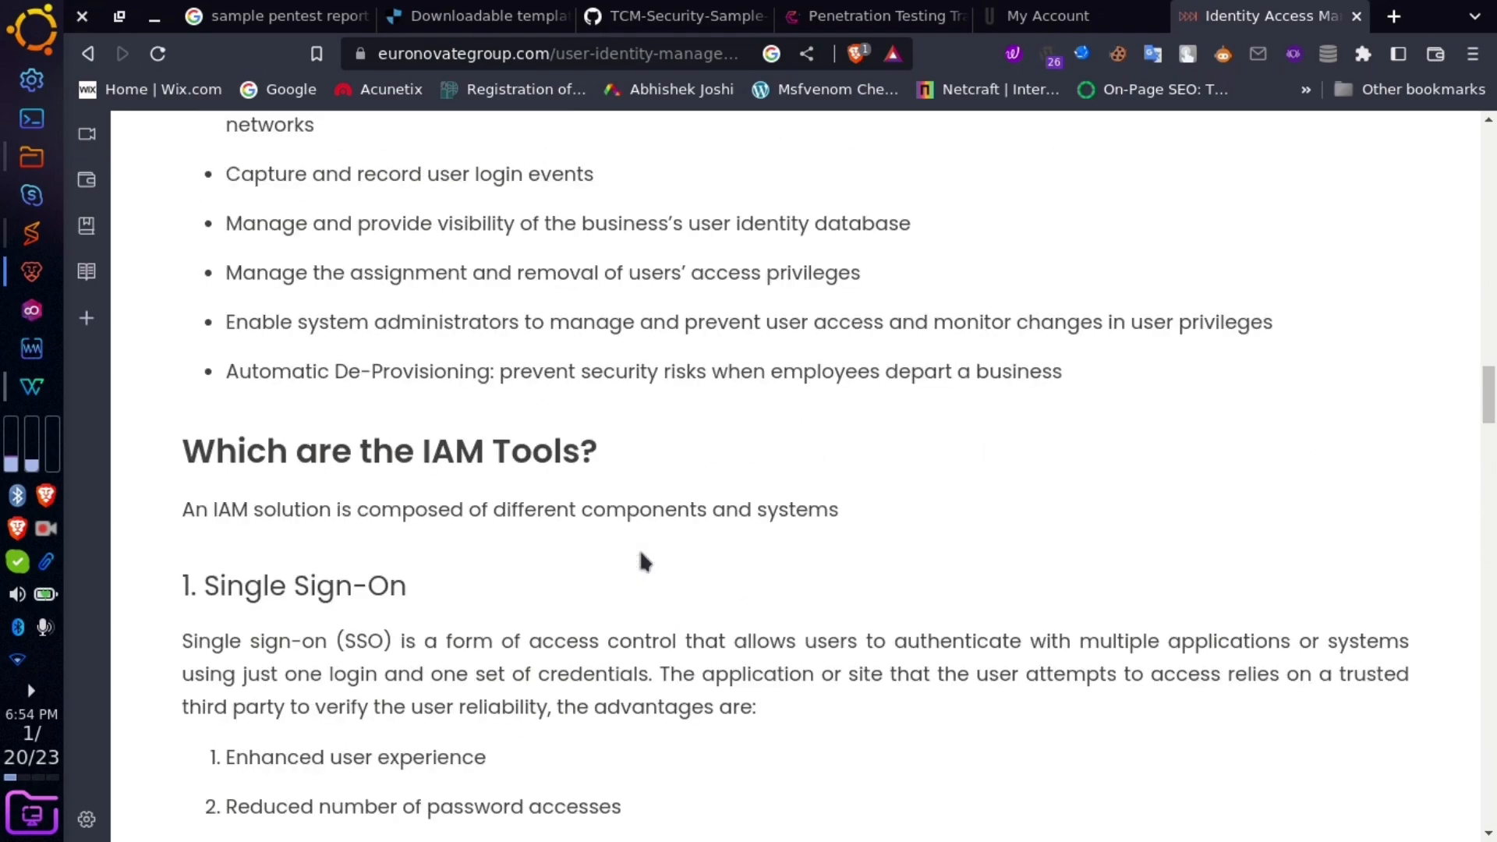
scroll(639, 549, "up", 5)
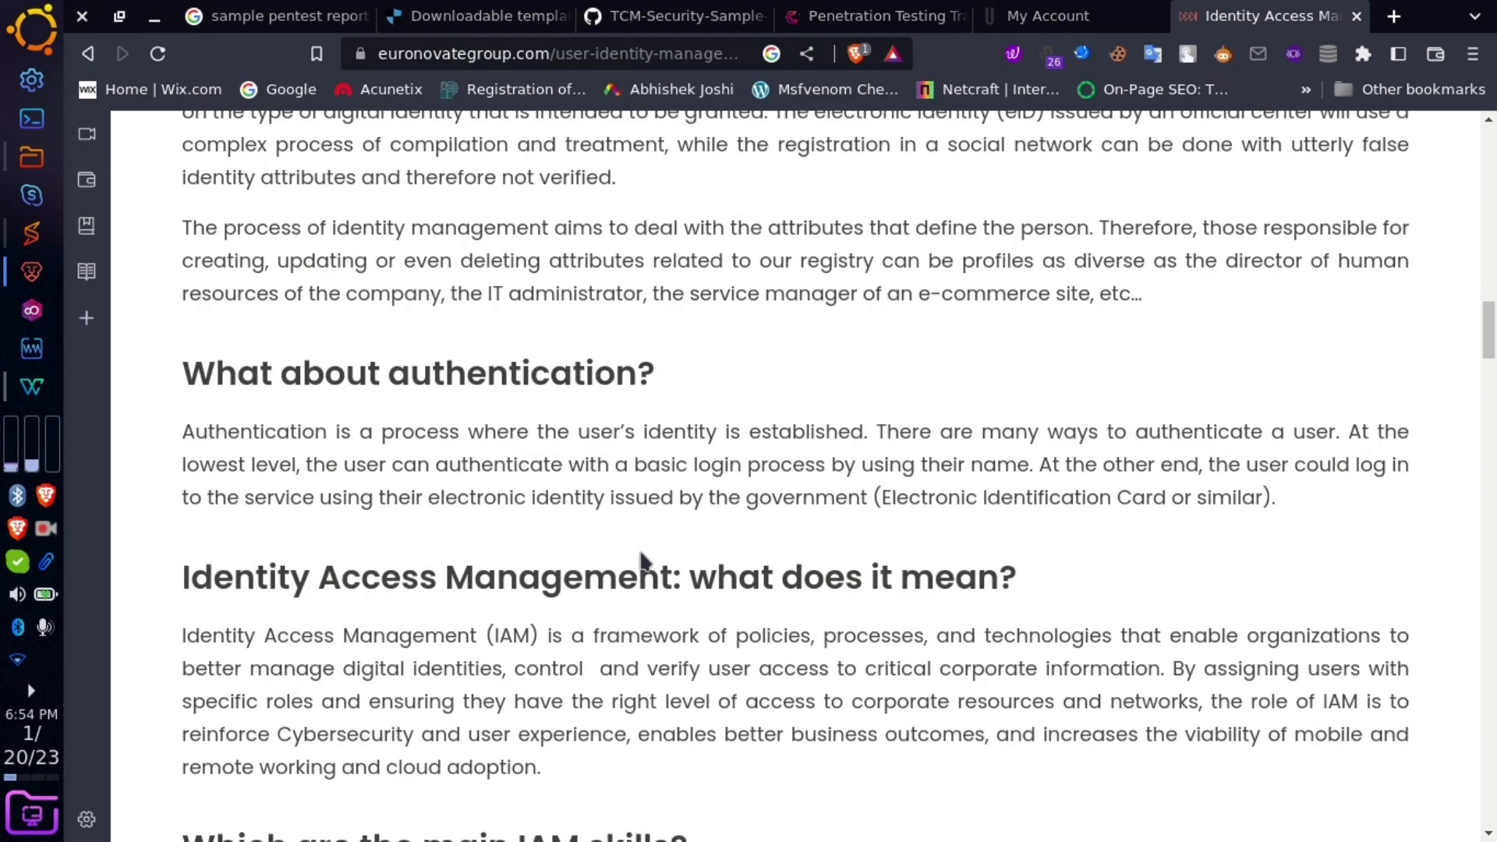
scroll(640, 552, "up", 8)
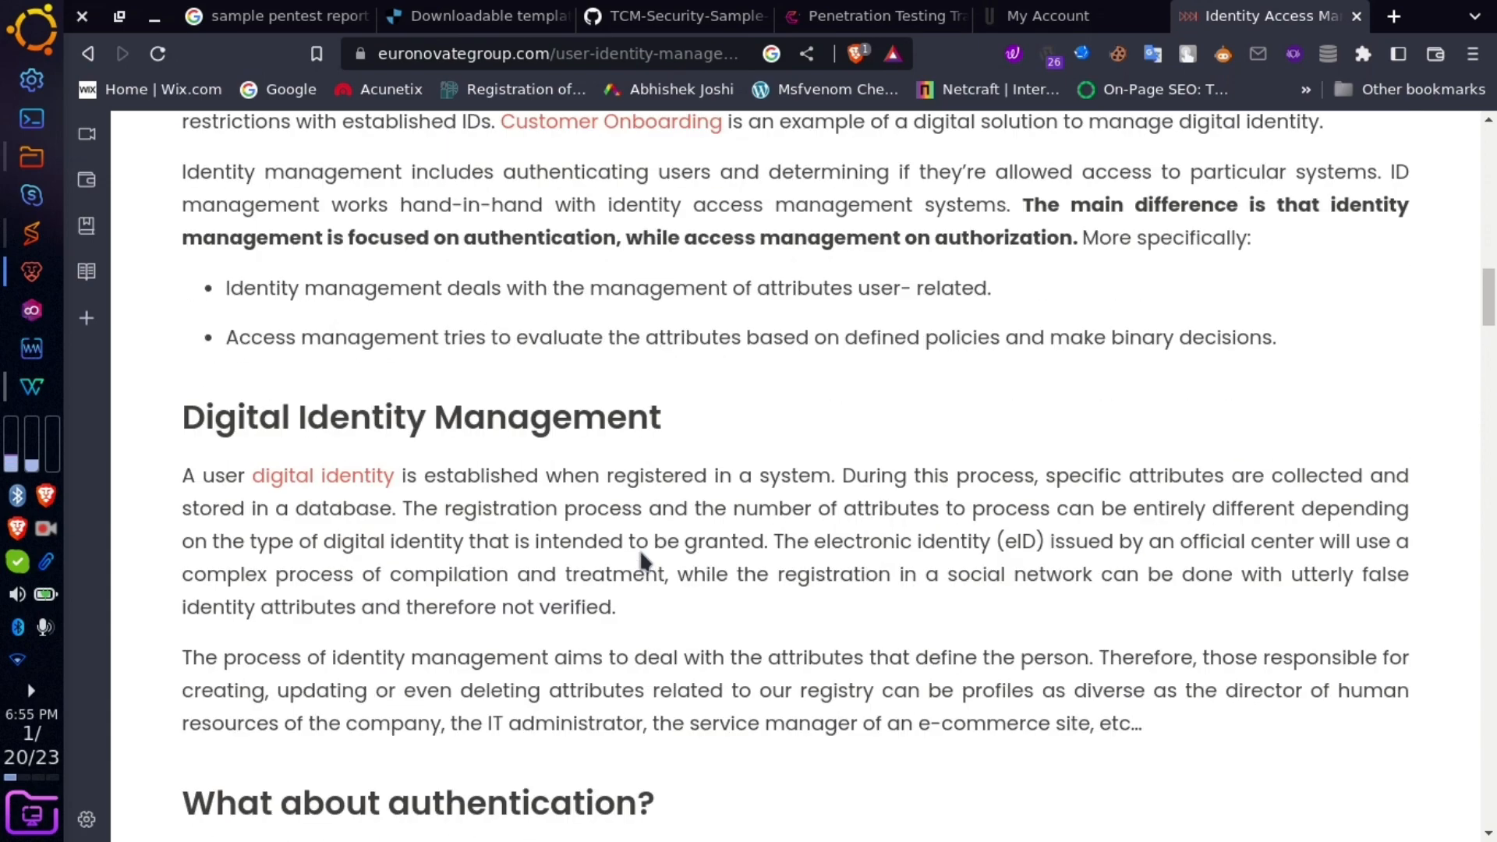
scroll(639, 549, "up", 8)
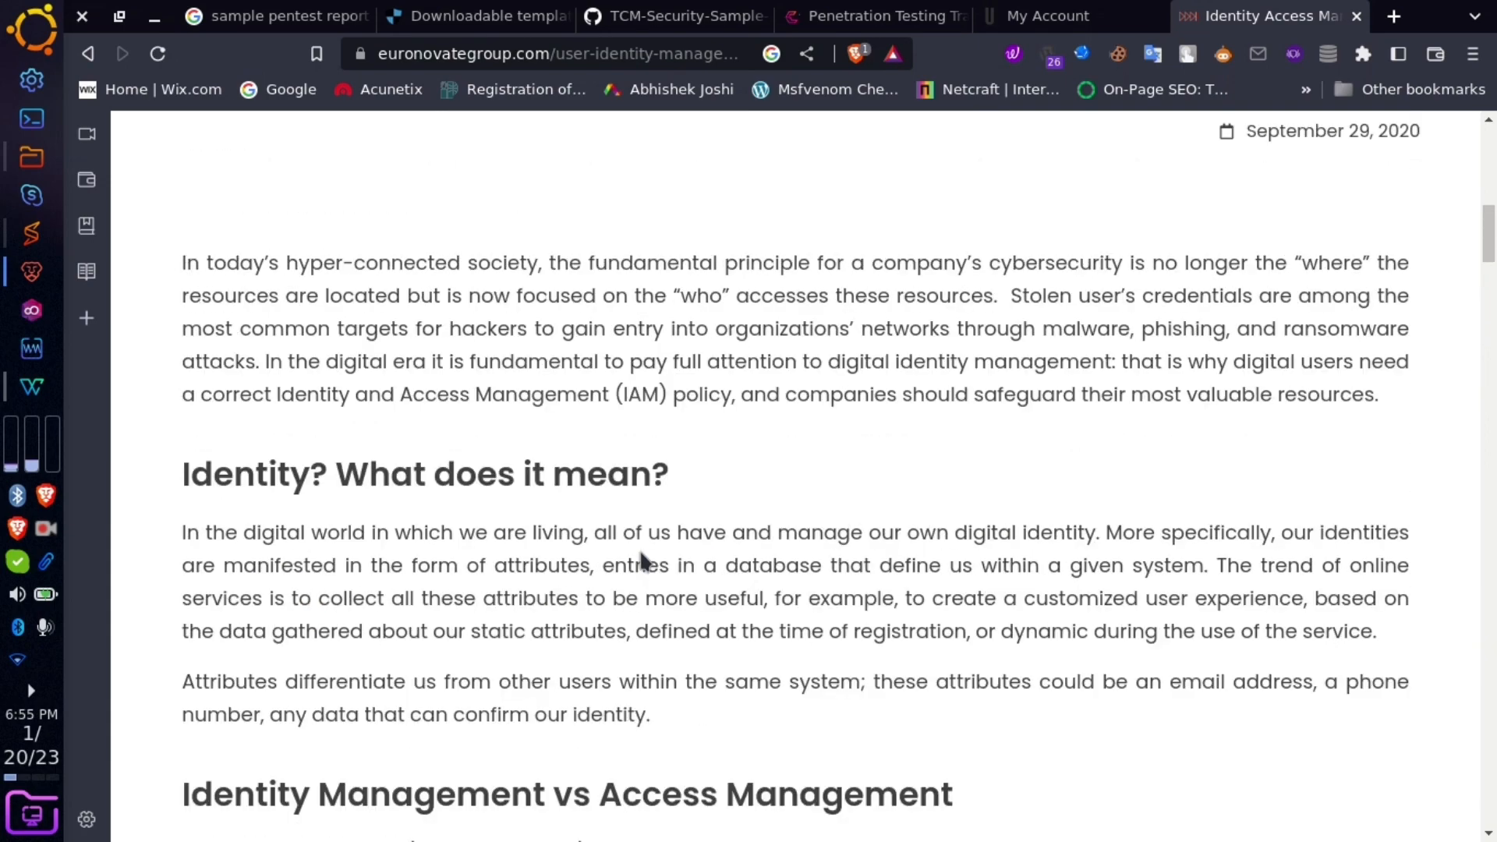
scroll(639, 548, "down", 7)
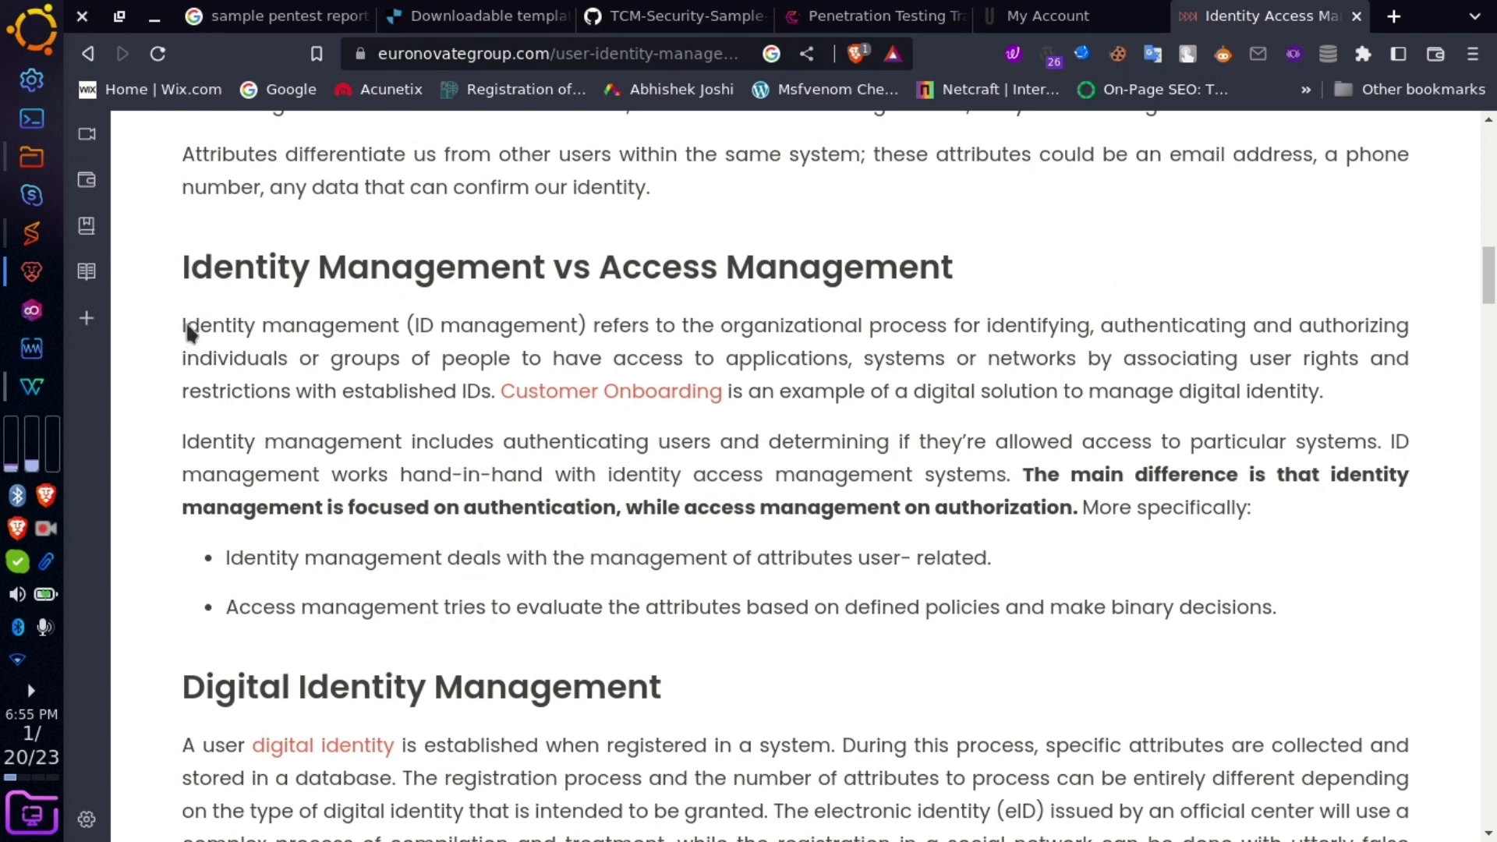
left_click_drag(184, 327, 1078, 524)
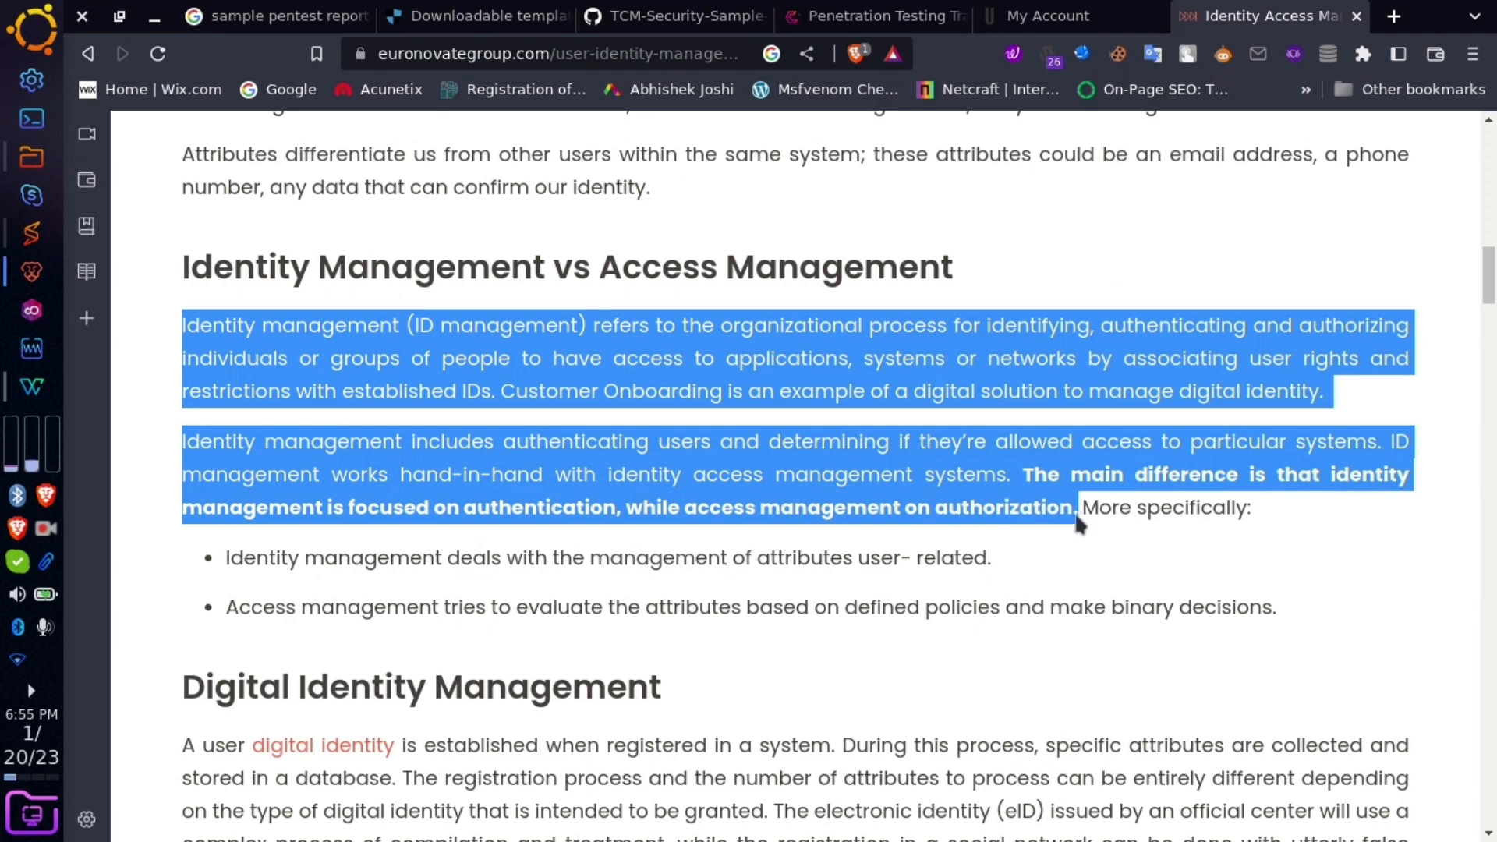
key("ctrl+c")
key("alt+Tab")
- Paste the identity management paragraphs into Description, give them the Impact text's formatting, and remove the trailing empty line
key("ctrl+v")
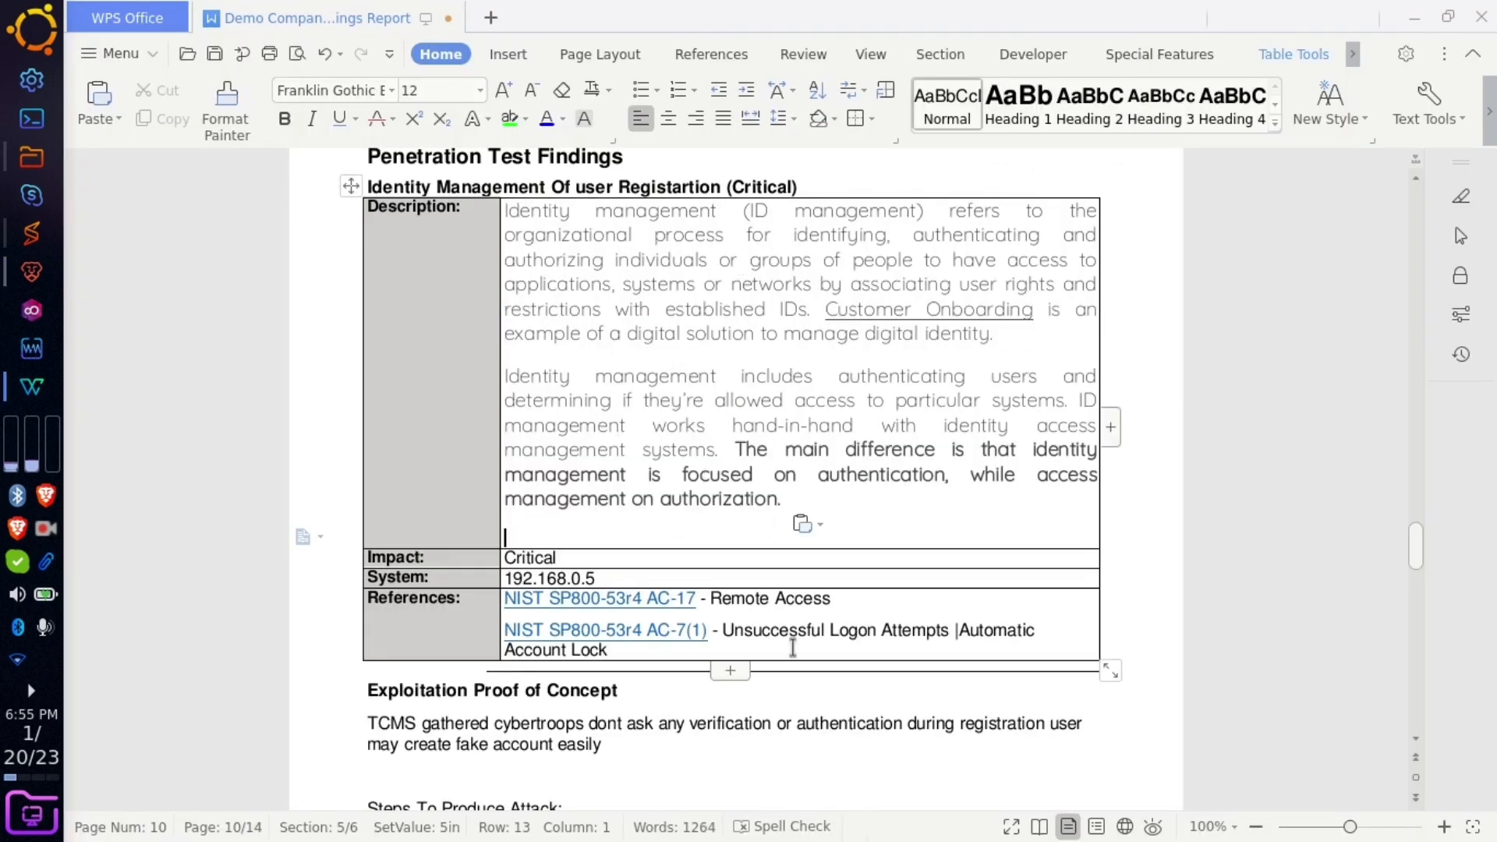
left_click_drag(575, 557, 515, 552)
left_click(232, 125)
mouse_move(797, 499)
left_mouse_down()
mouse_move(518, 250)
mouse_move(504, 206)
left_mouse_up()
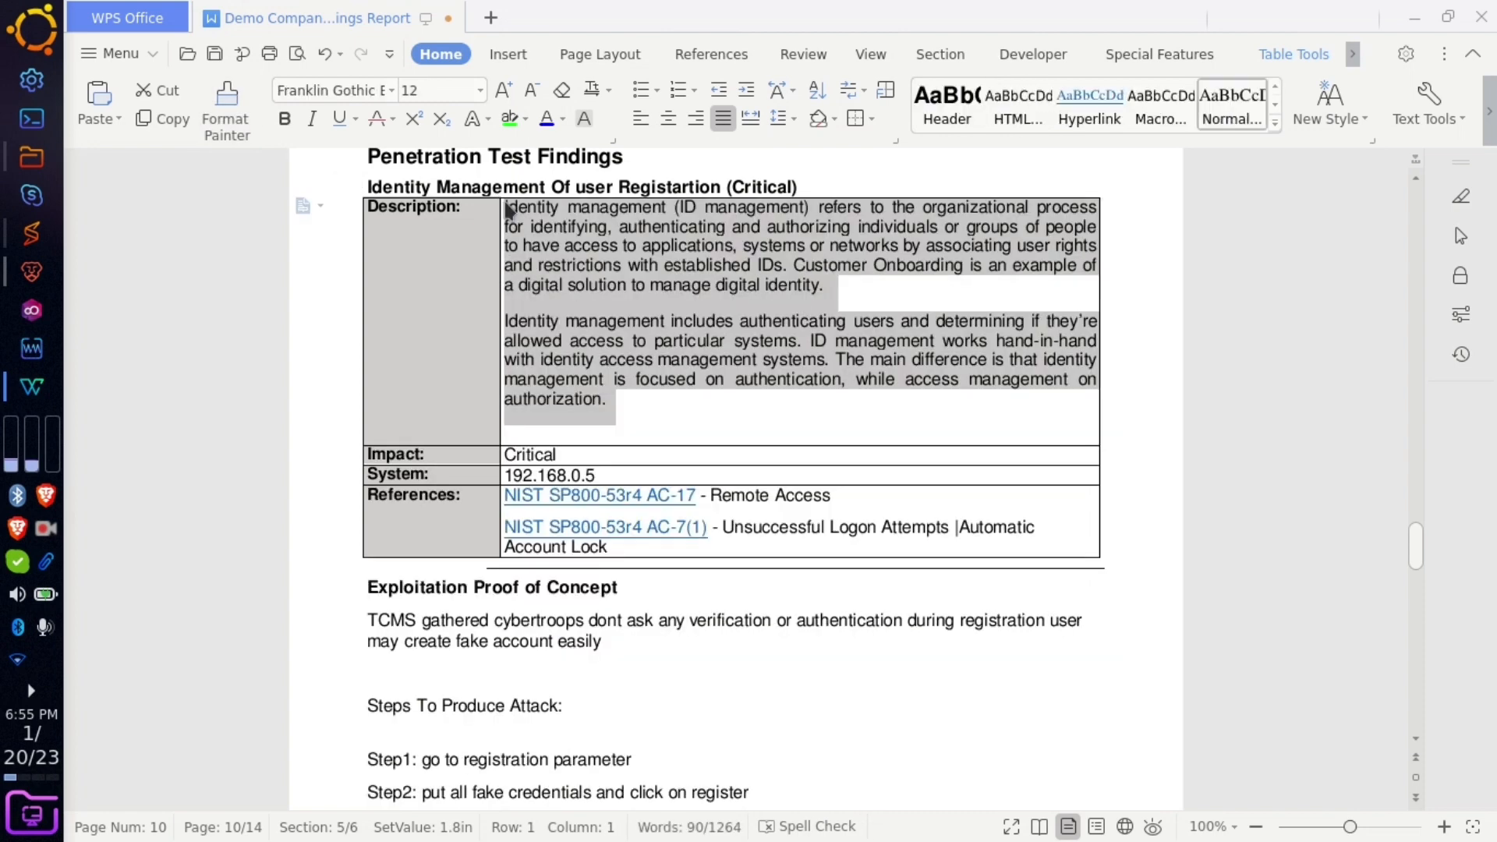
left_click(781, 421)
key("Delete")
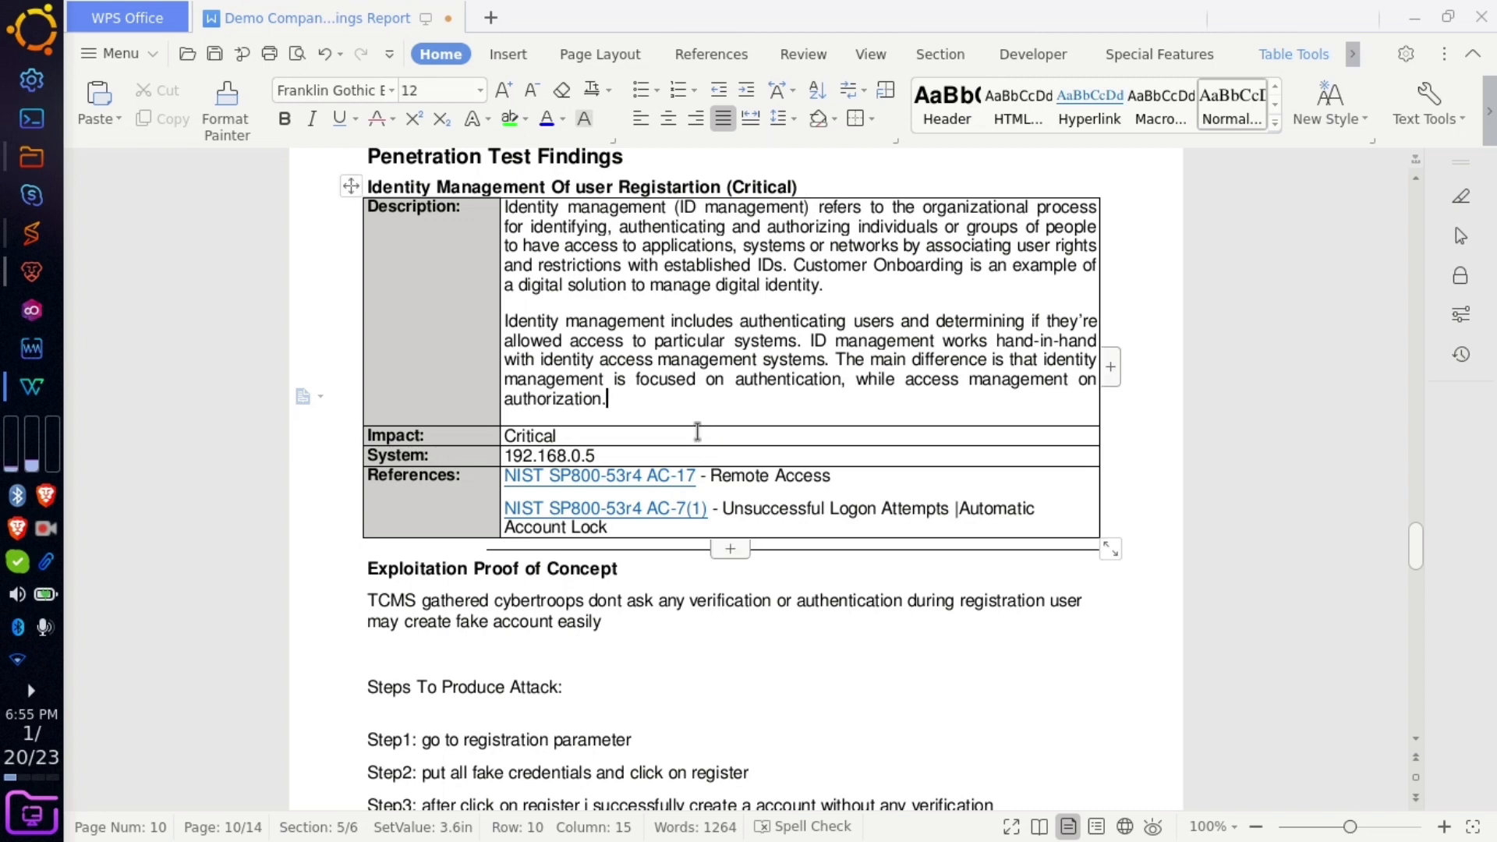
left_click_drag(620, 437, 502, 434)
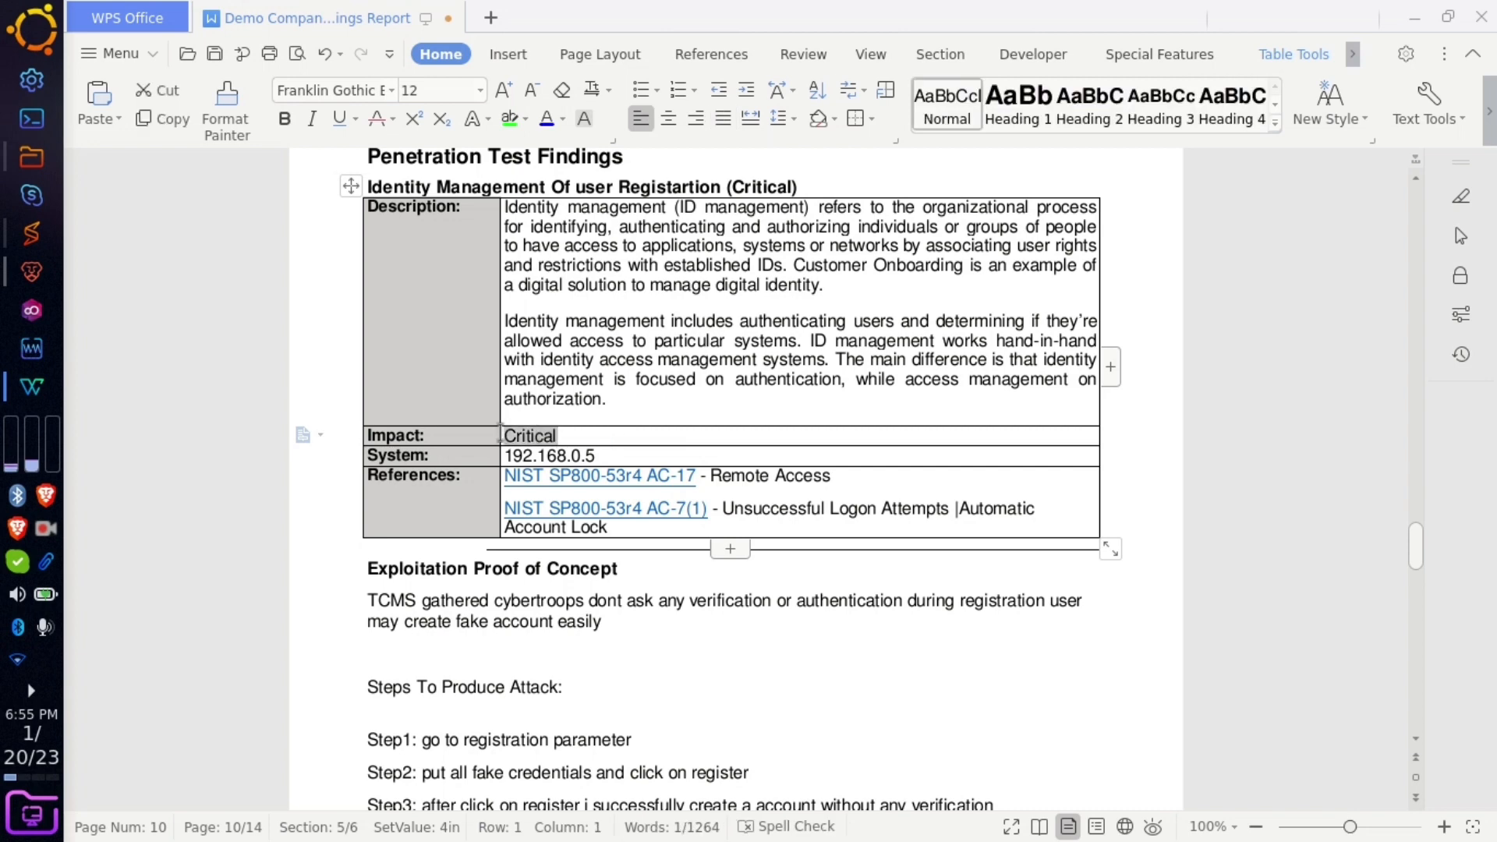
- Set Impact to 'attacker may create multiple fake account and stay anonymous and do malicious activity'; drop '(Critical)' from the heading
type("\\")
key("BackSpace")
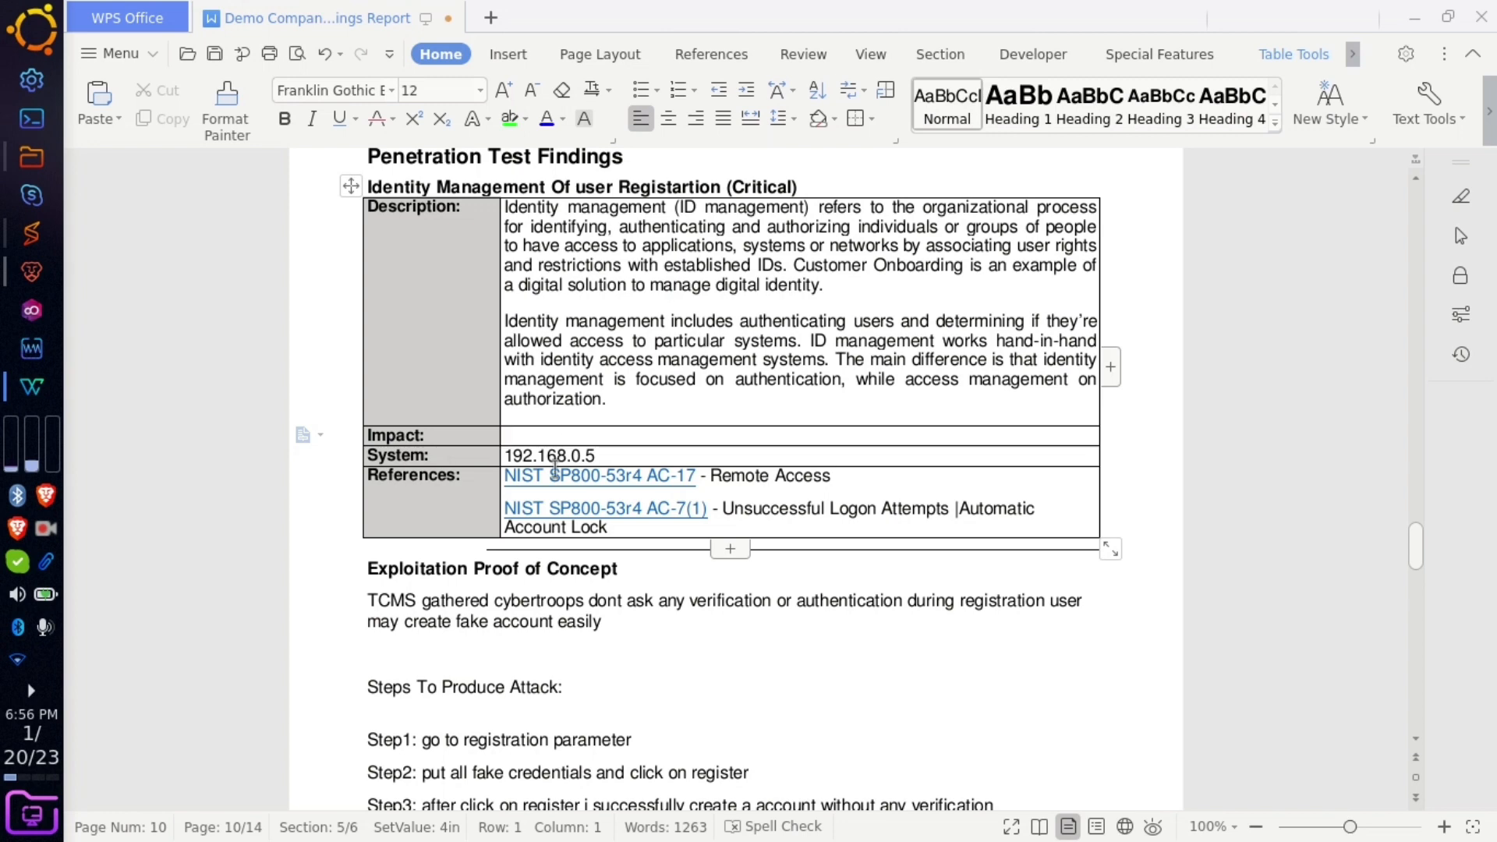
type("attacker")
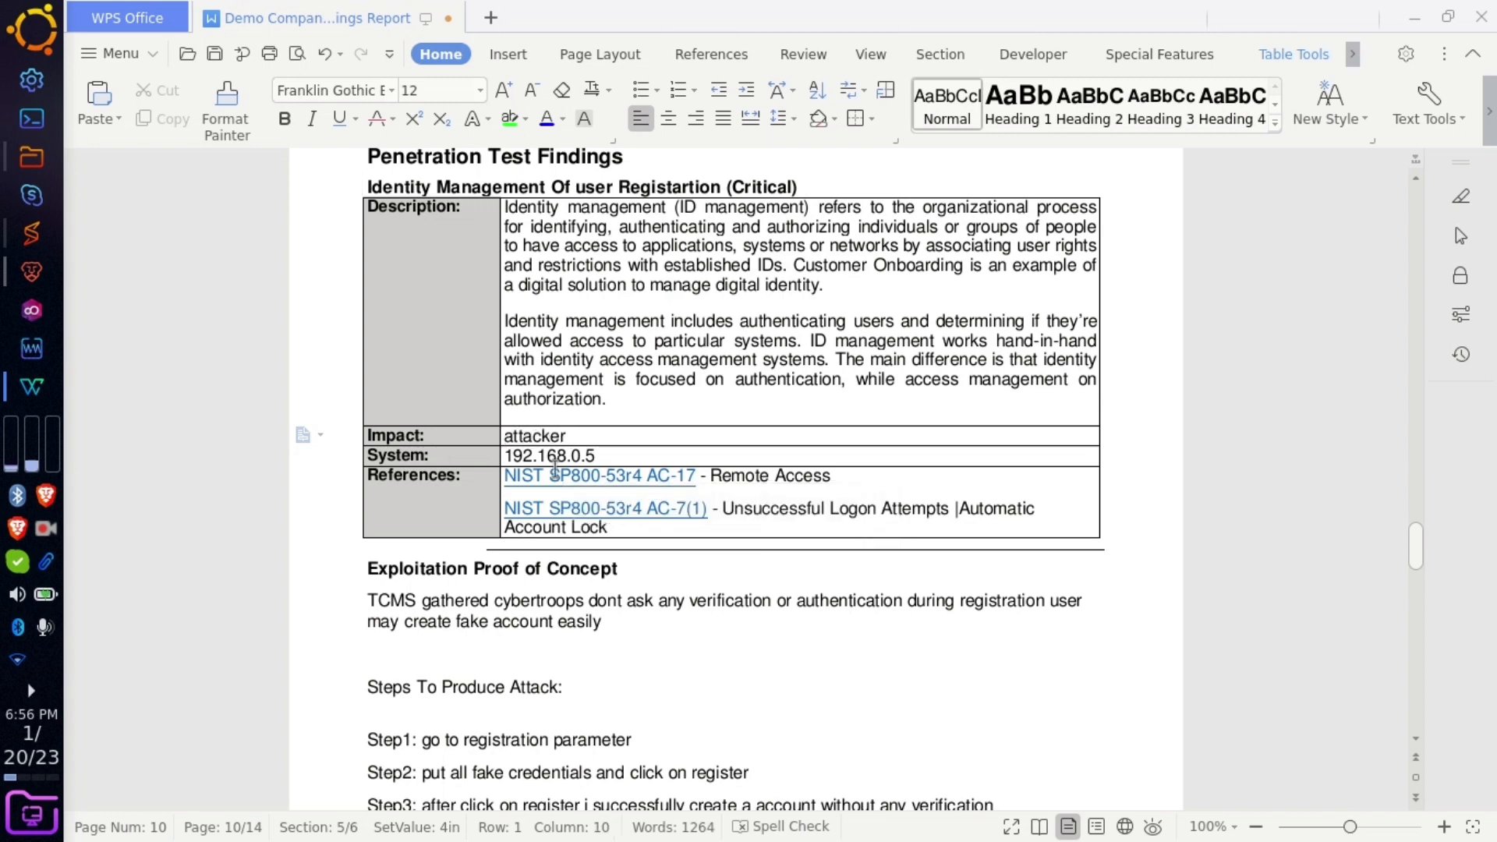
type(" may create multiple")
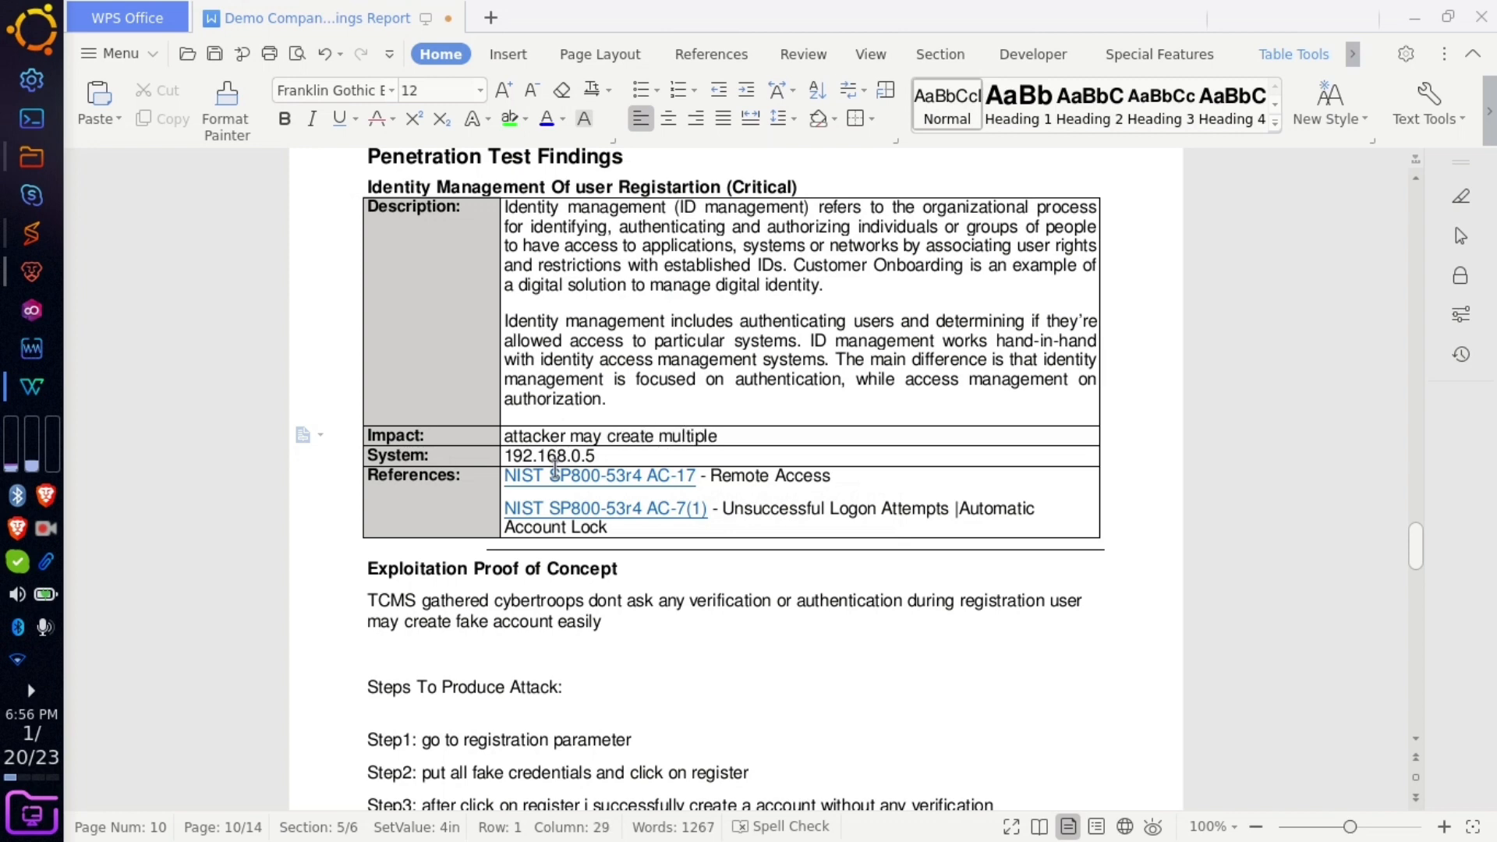
type(" fake accoun")
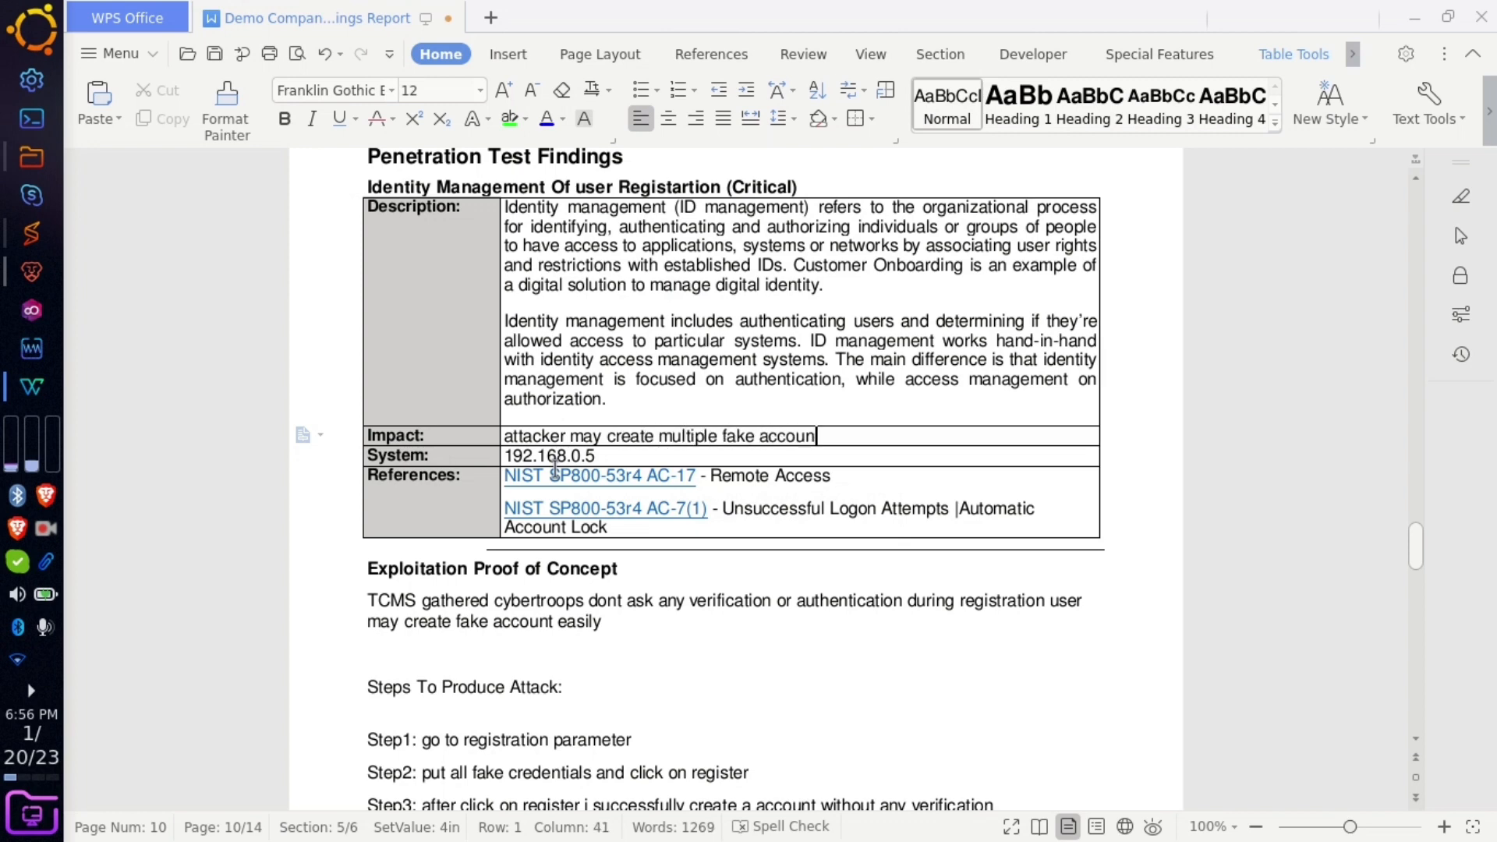
type("t and stay anon")
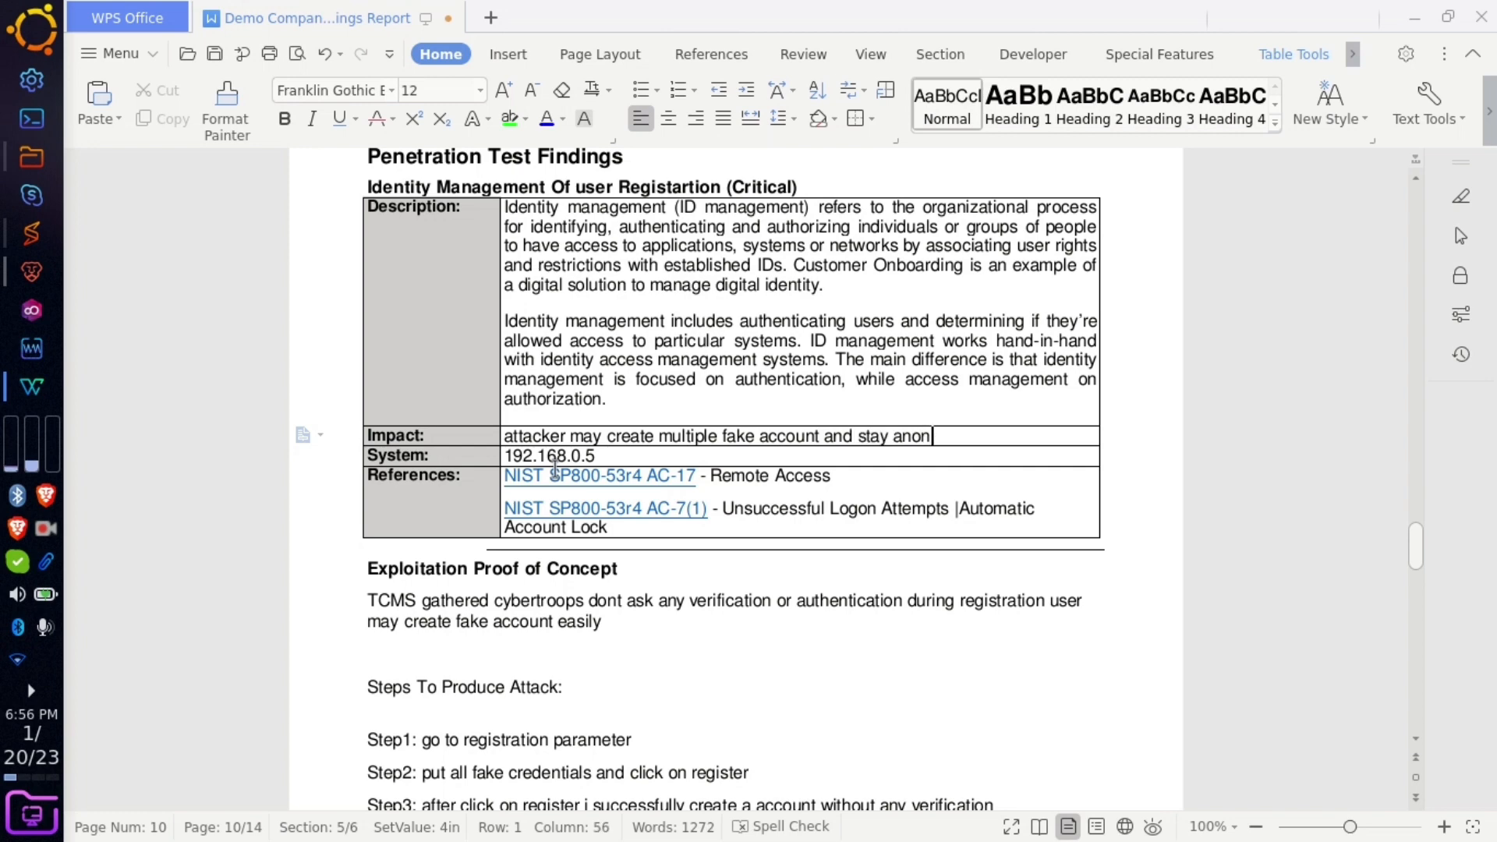
type("ymous and do m")
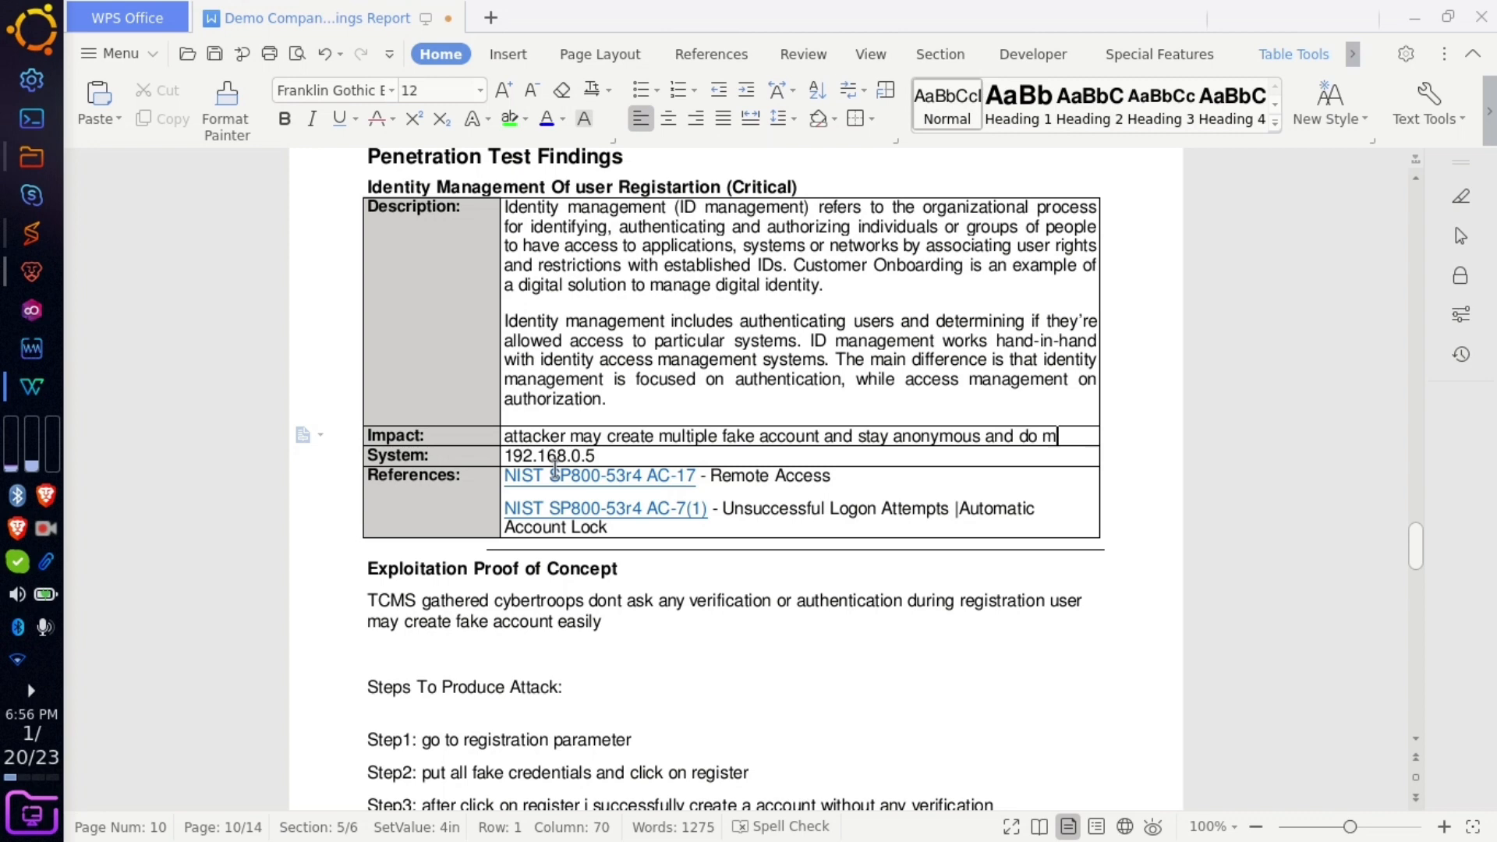
type("alicious act")
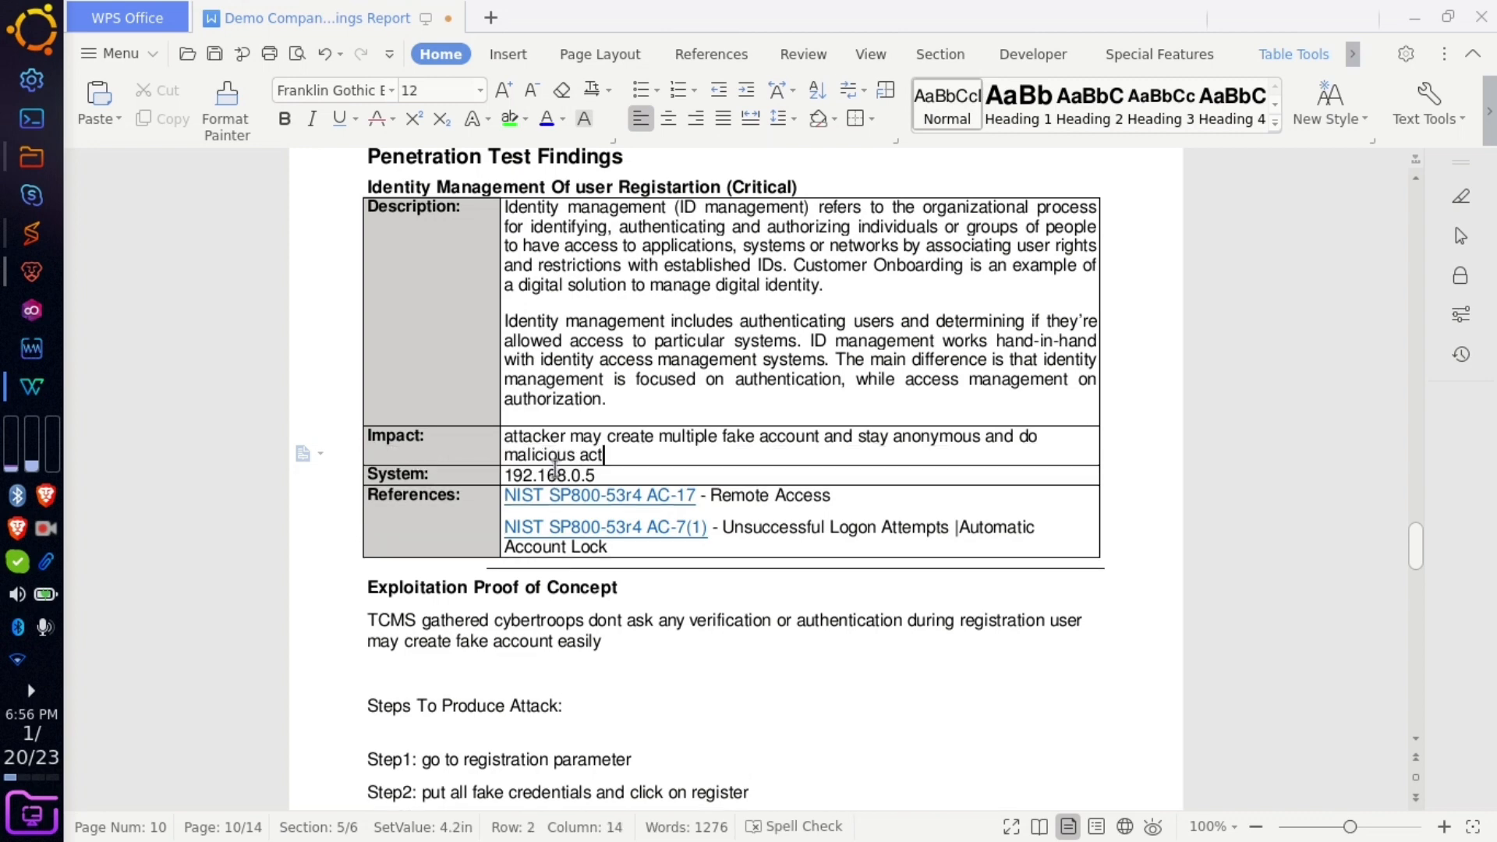
type("ibvity")
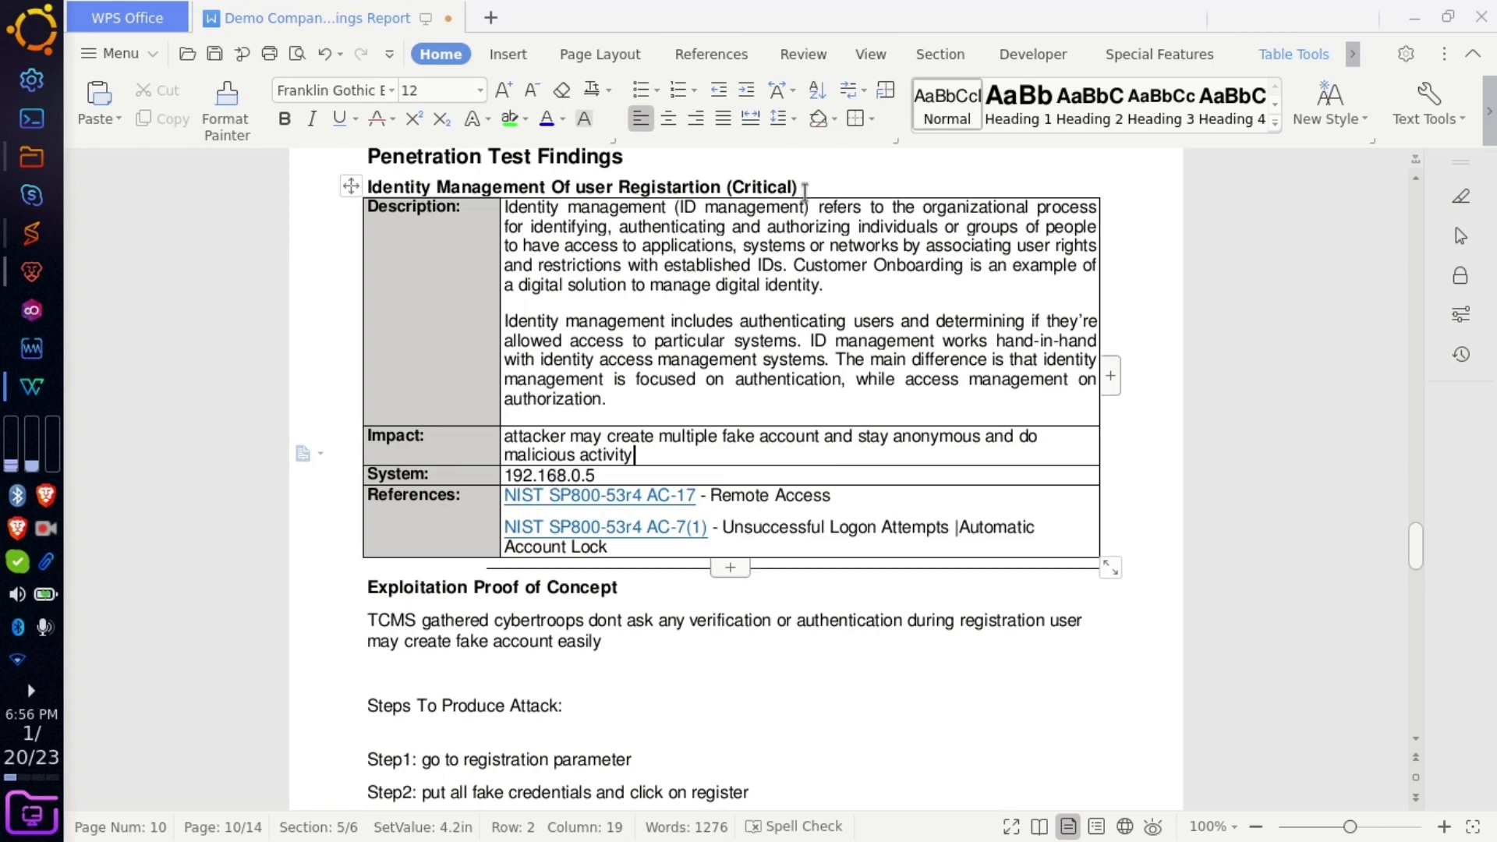
left_click_drag(803, 190, 725, 188)
key("BackSpace")
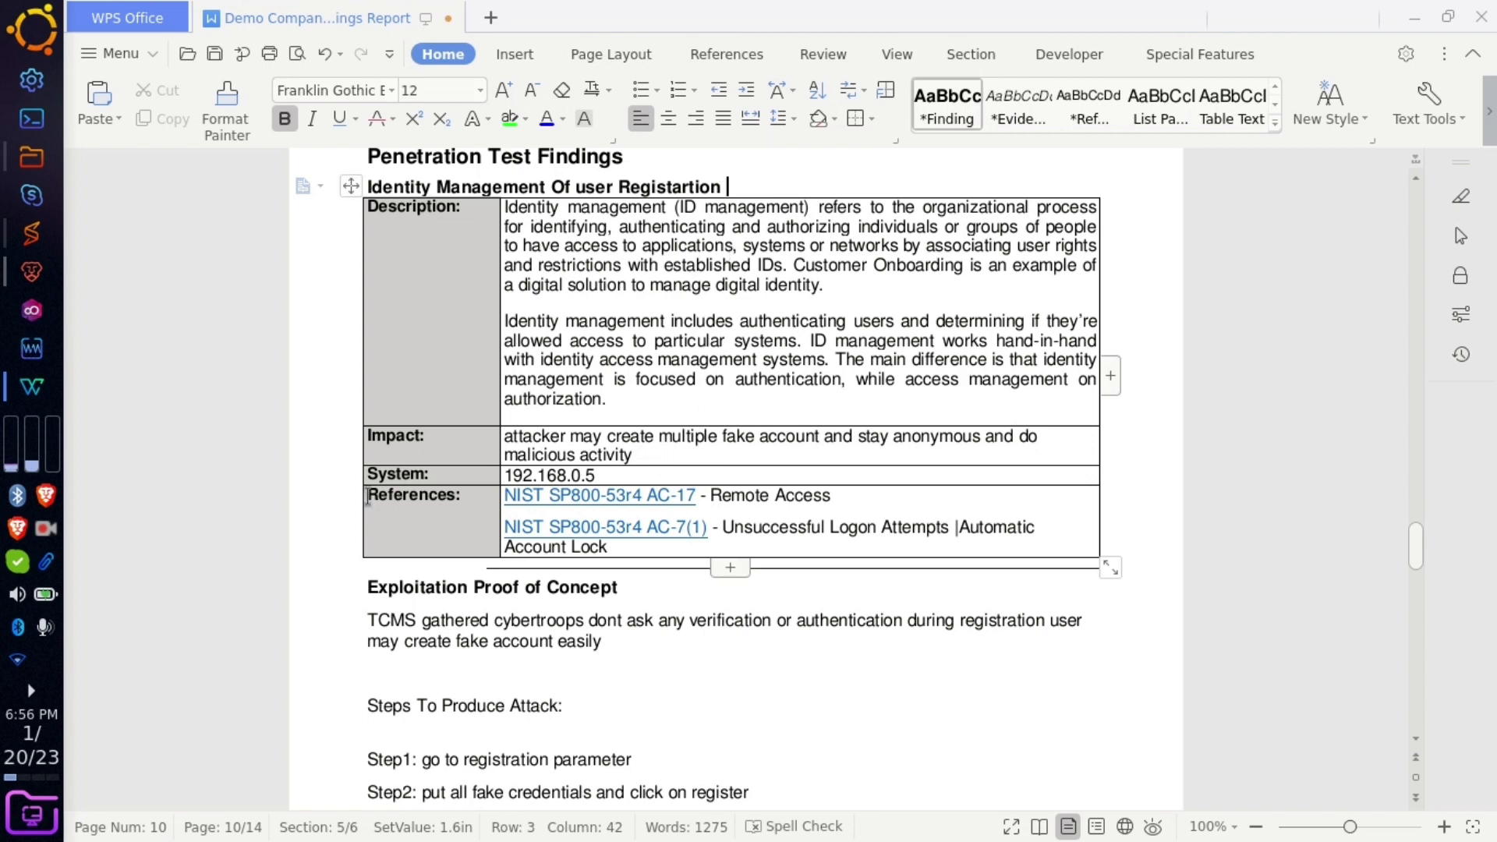
- Insert a row below Impact reading Risk: Medium
left_click(433, 472)
left_click(662, 454)
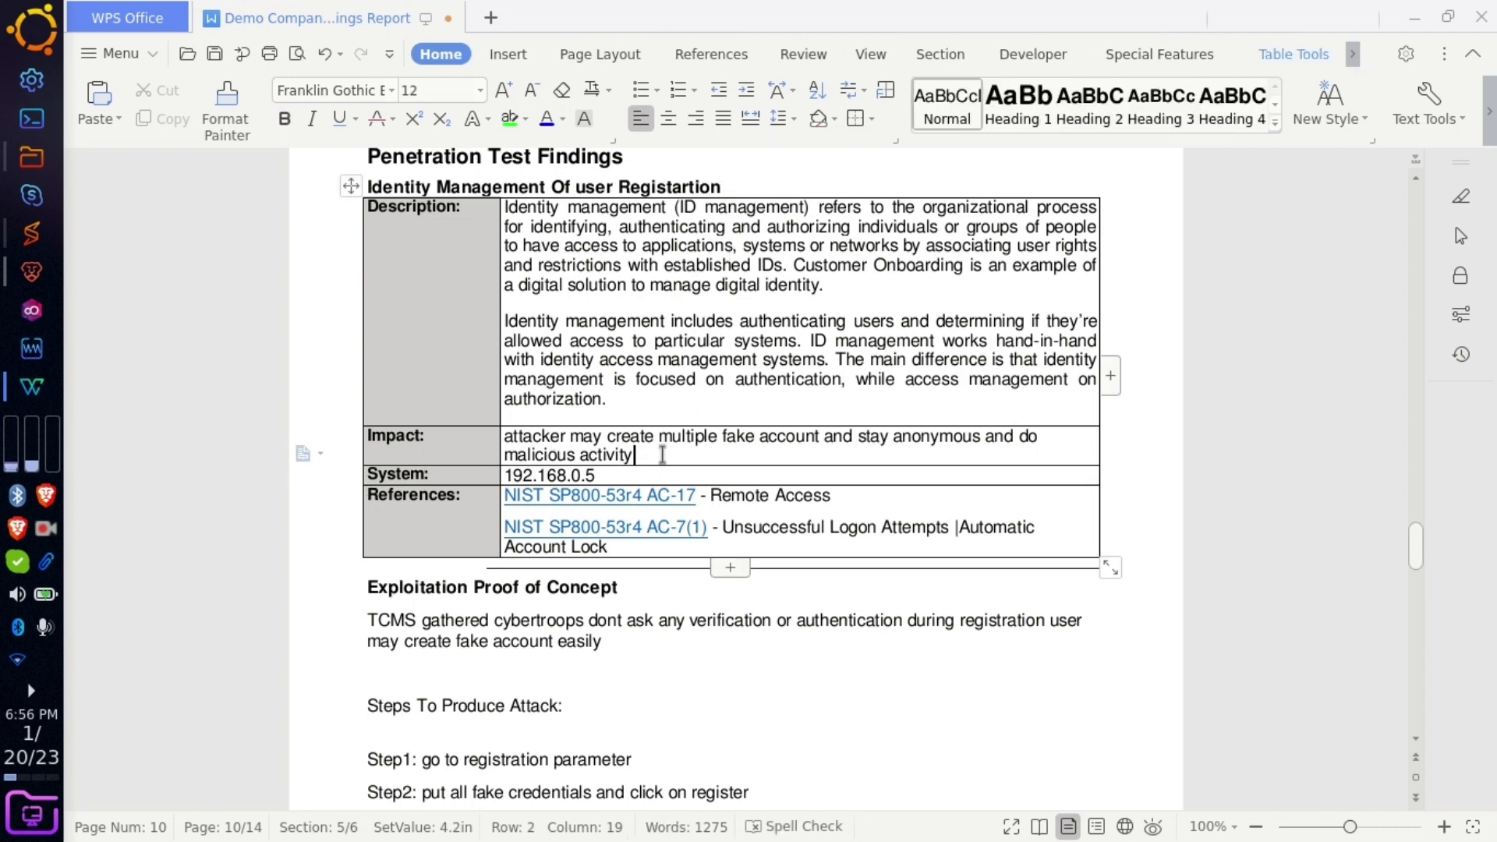
right_click(661, 452)
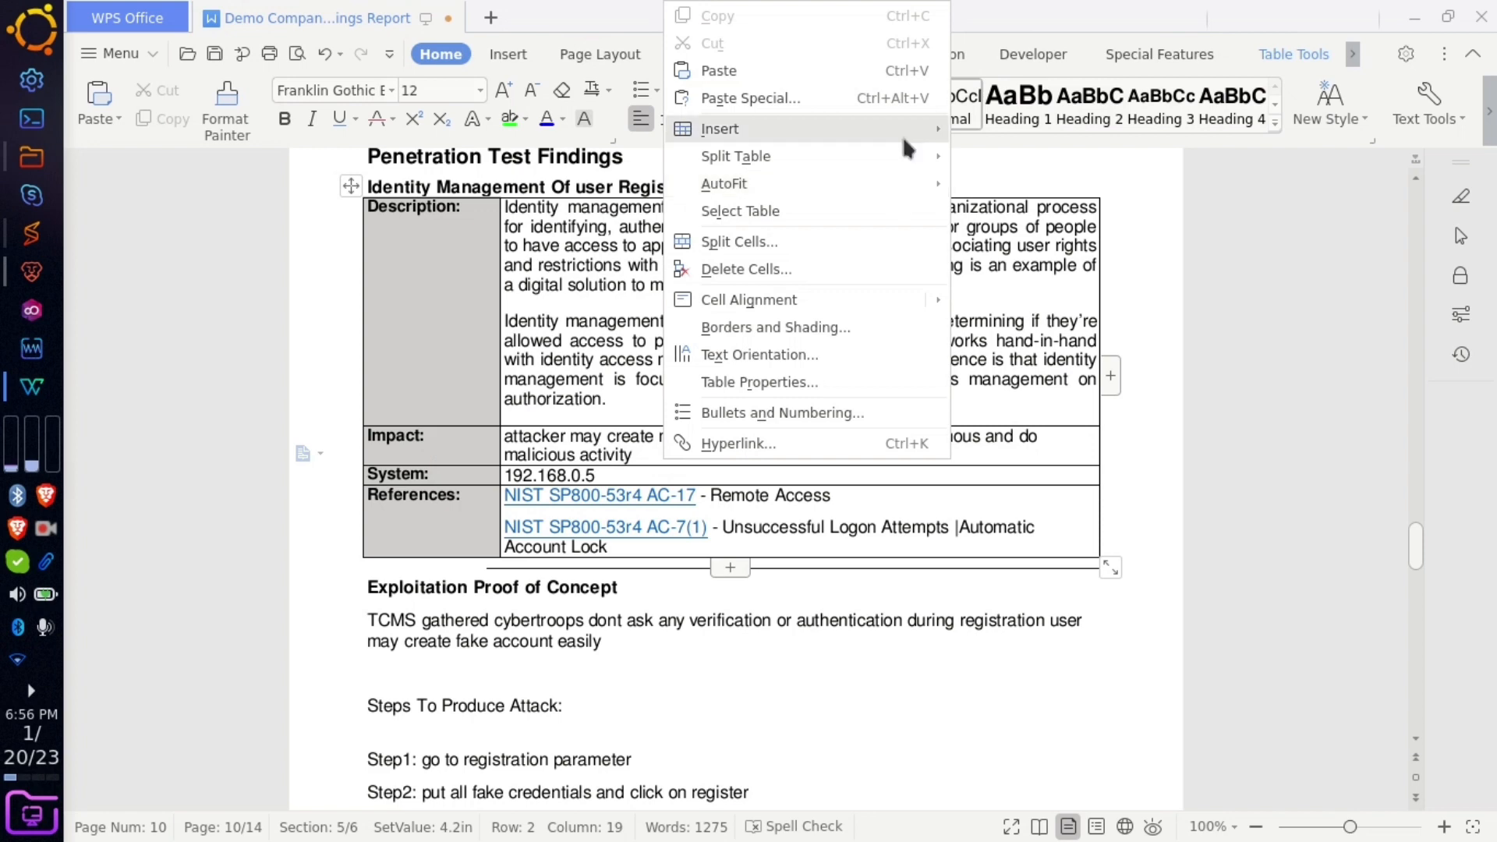
mouse_move(901, 133)
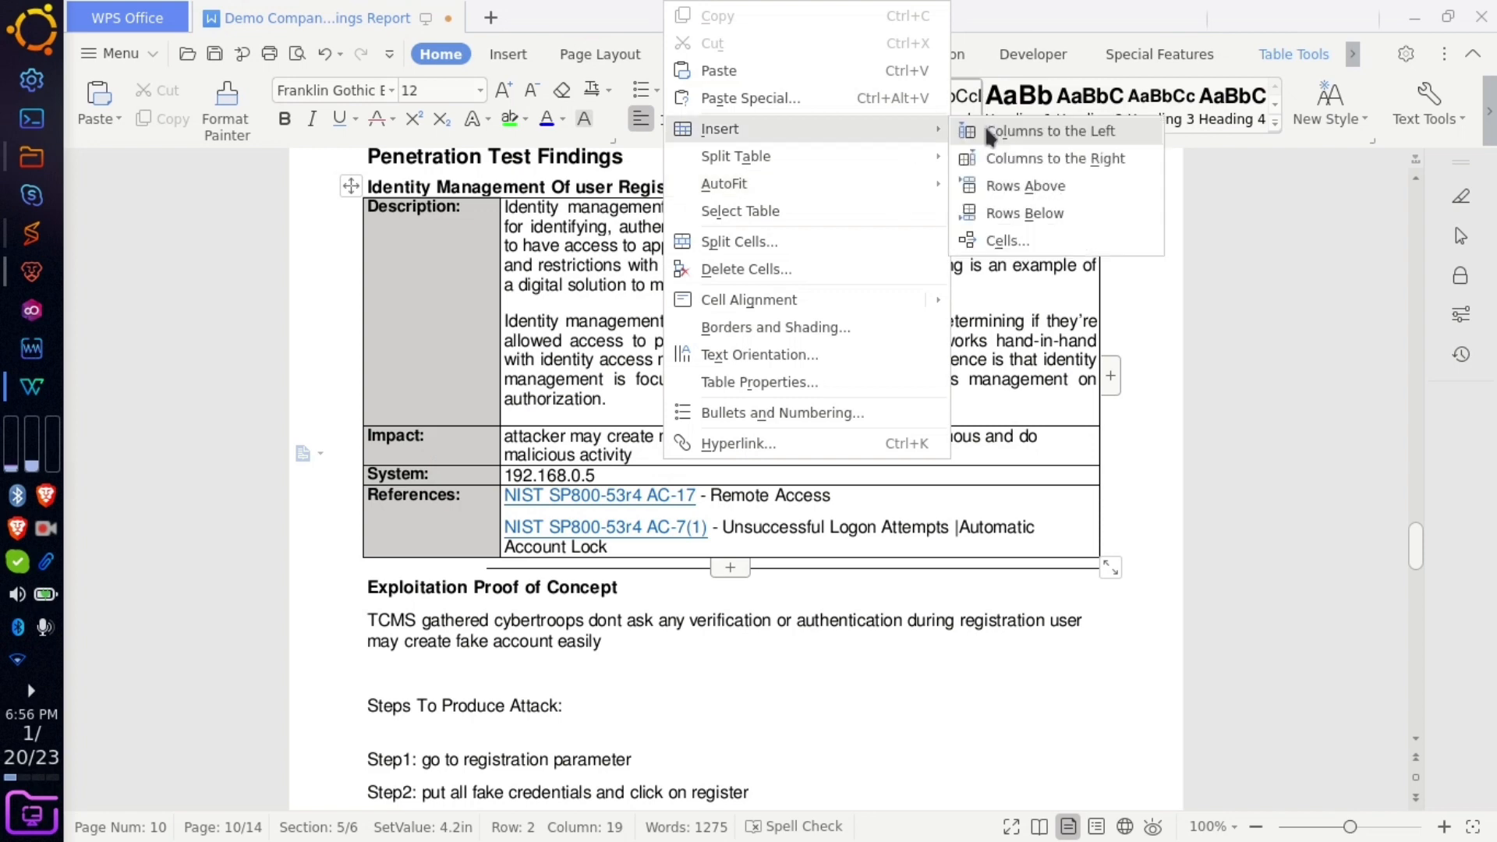
left_click(1052, 212)
left_click(444, 473)
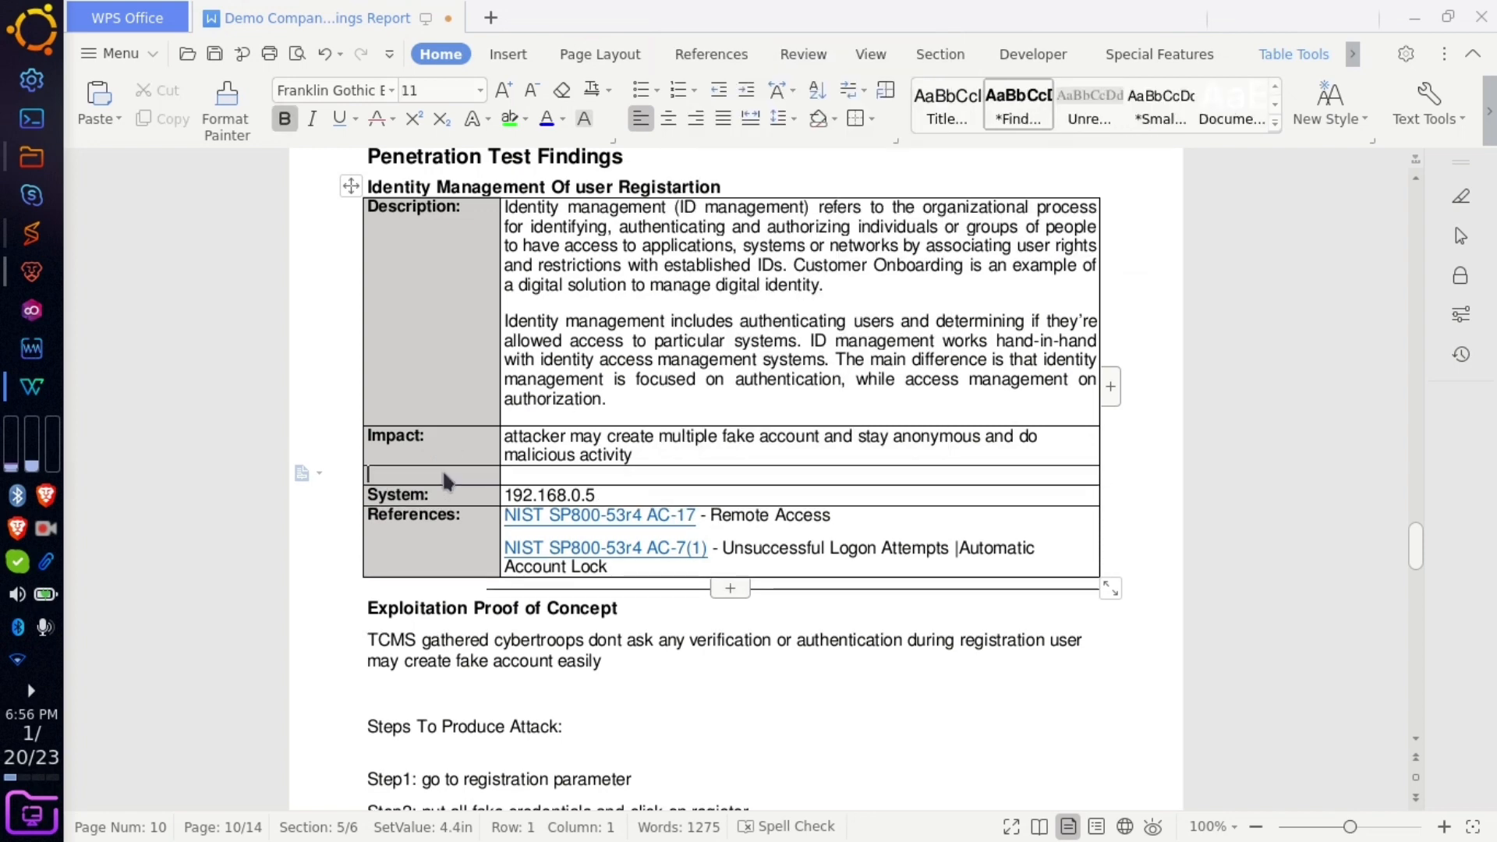
type("Risk")
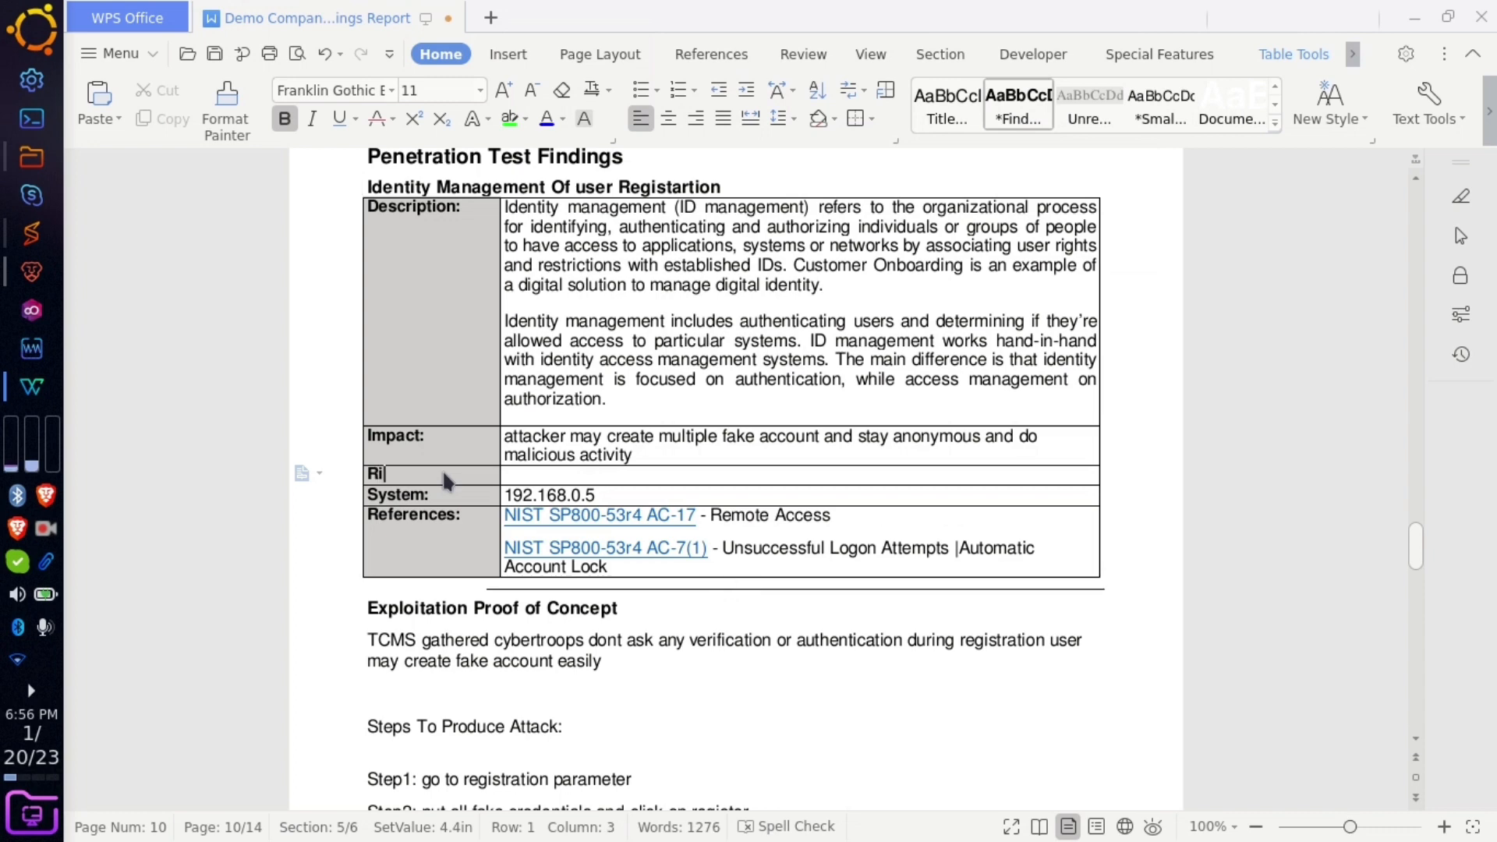
left_click(533, 468)
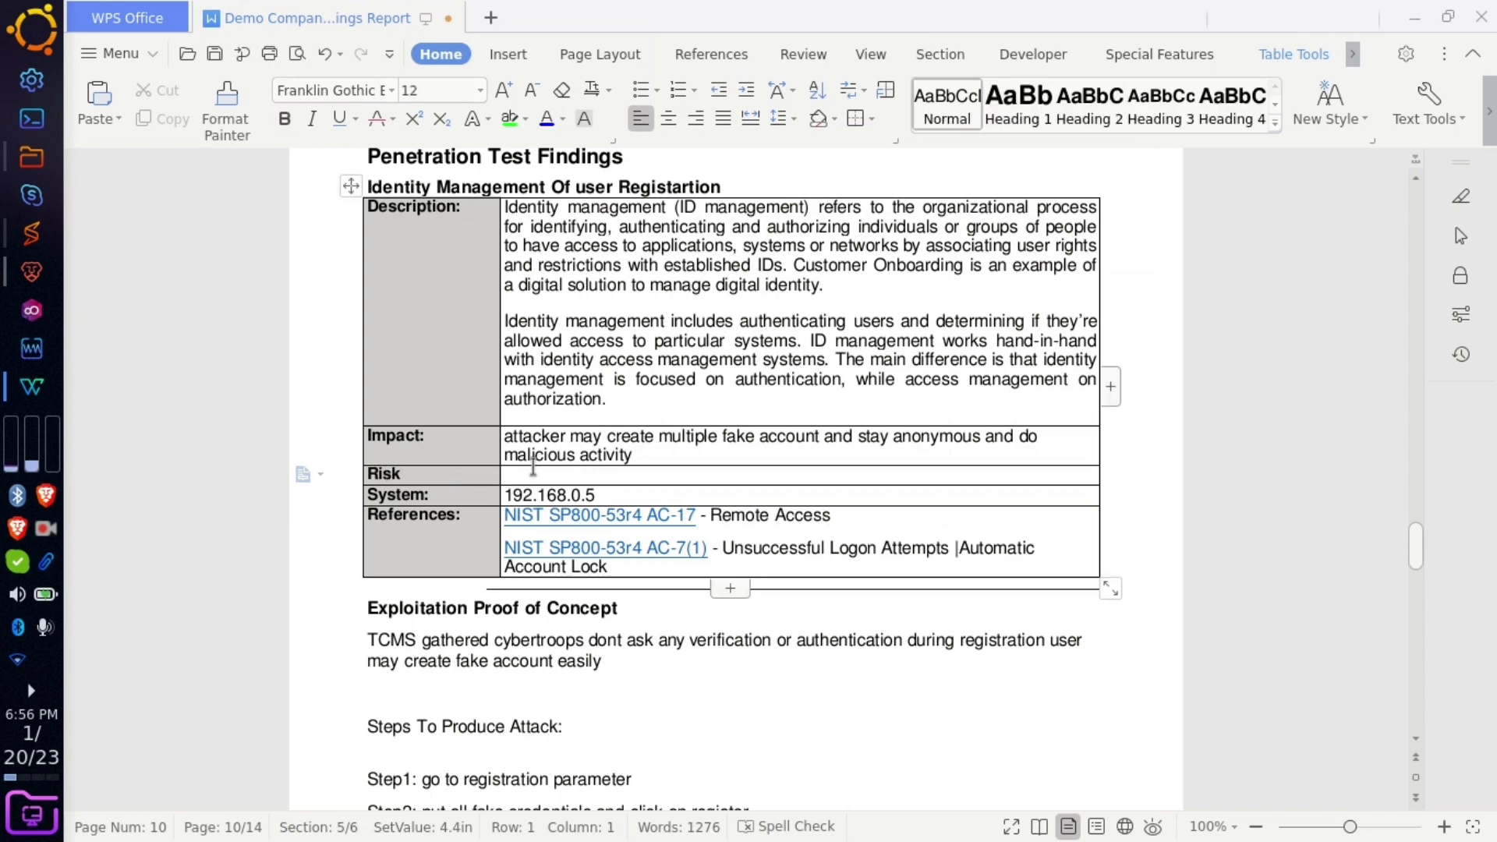
type("Medium")
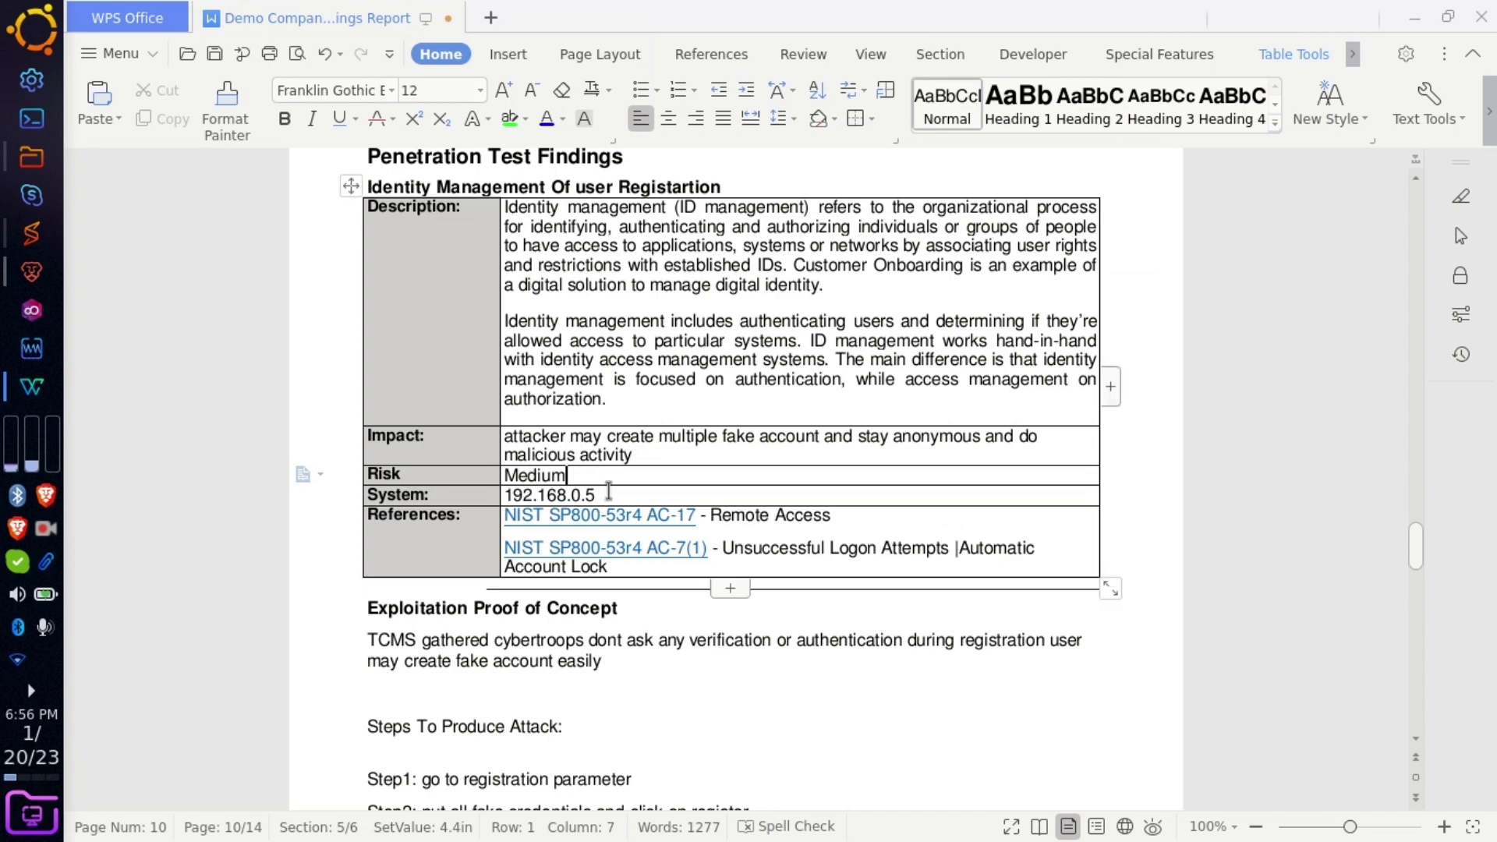
left_click_drag(602, 495, 508, 494)
type("htt")
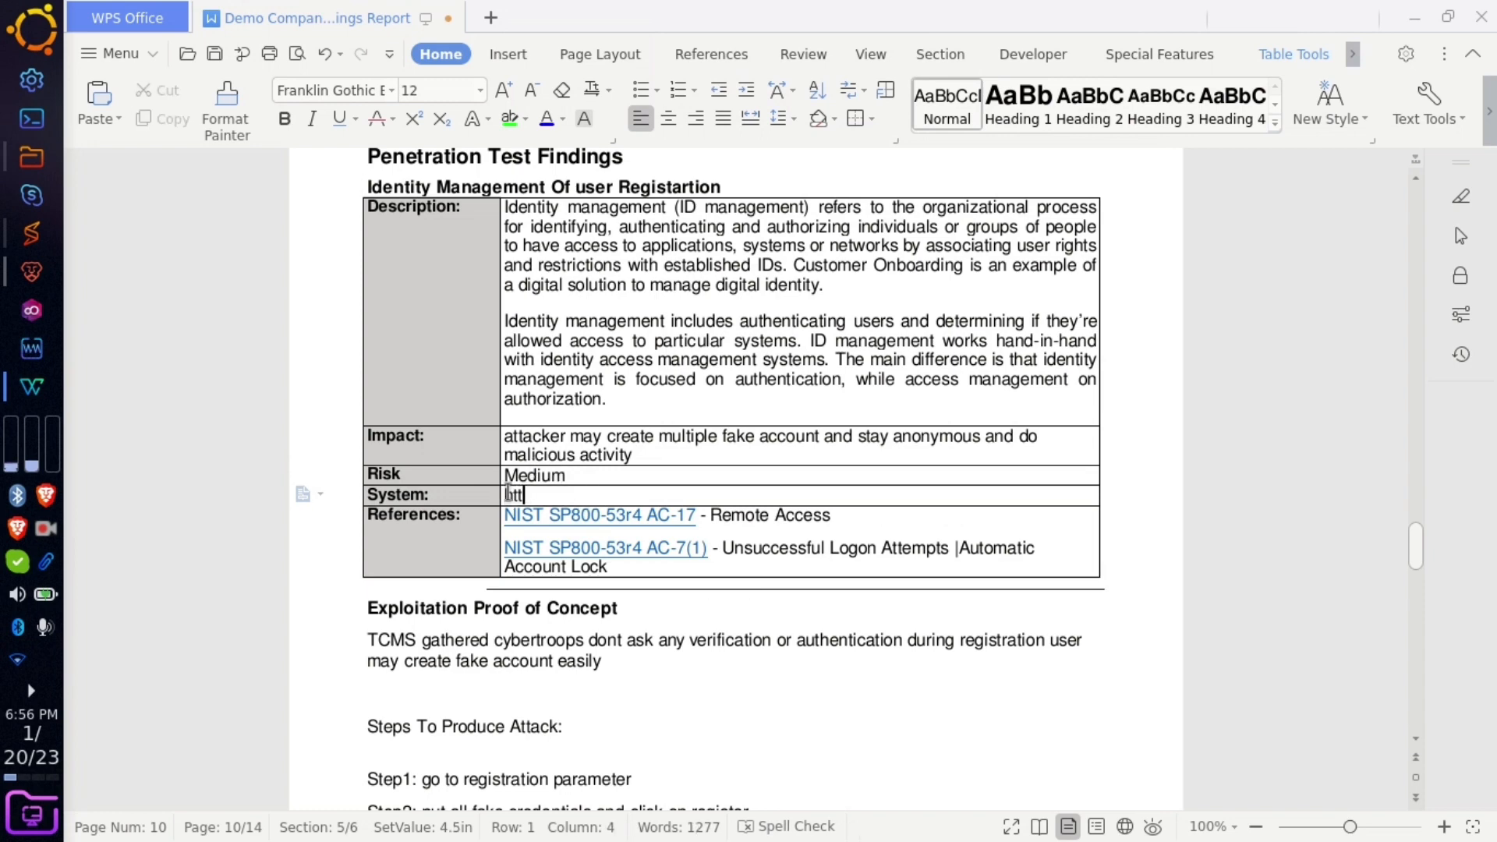
type("ps://cyberbugs")
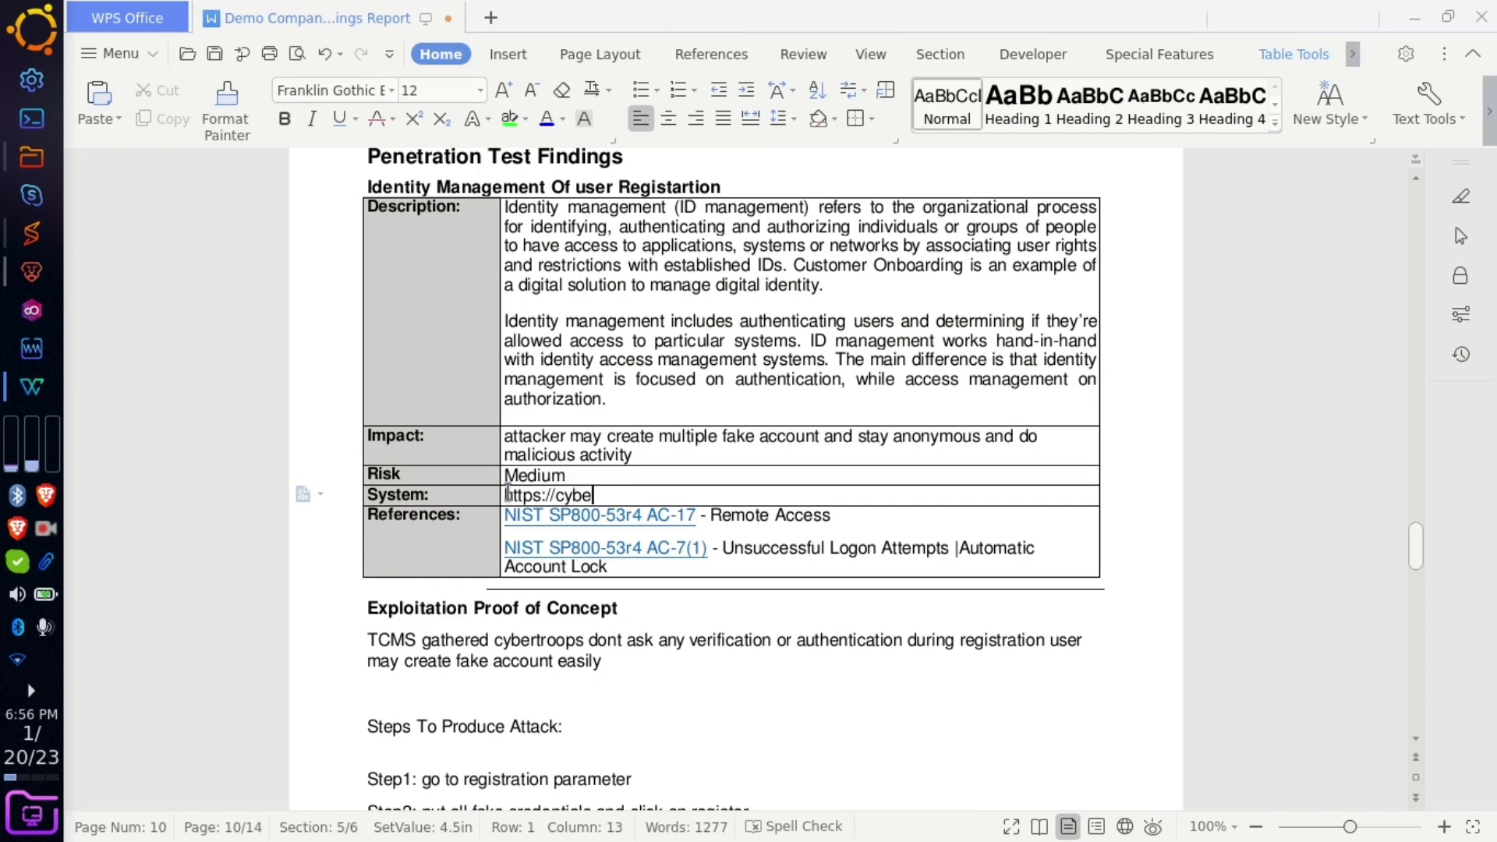
key("BackSpace")
key("BackSpace")
key("BackSpace")
key("BackSpace")
type("rtroops.in/login")
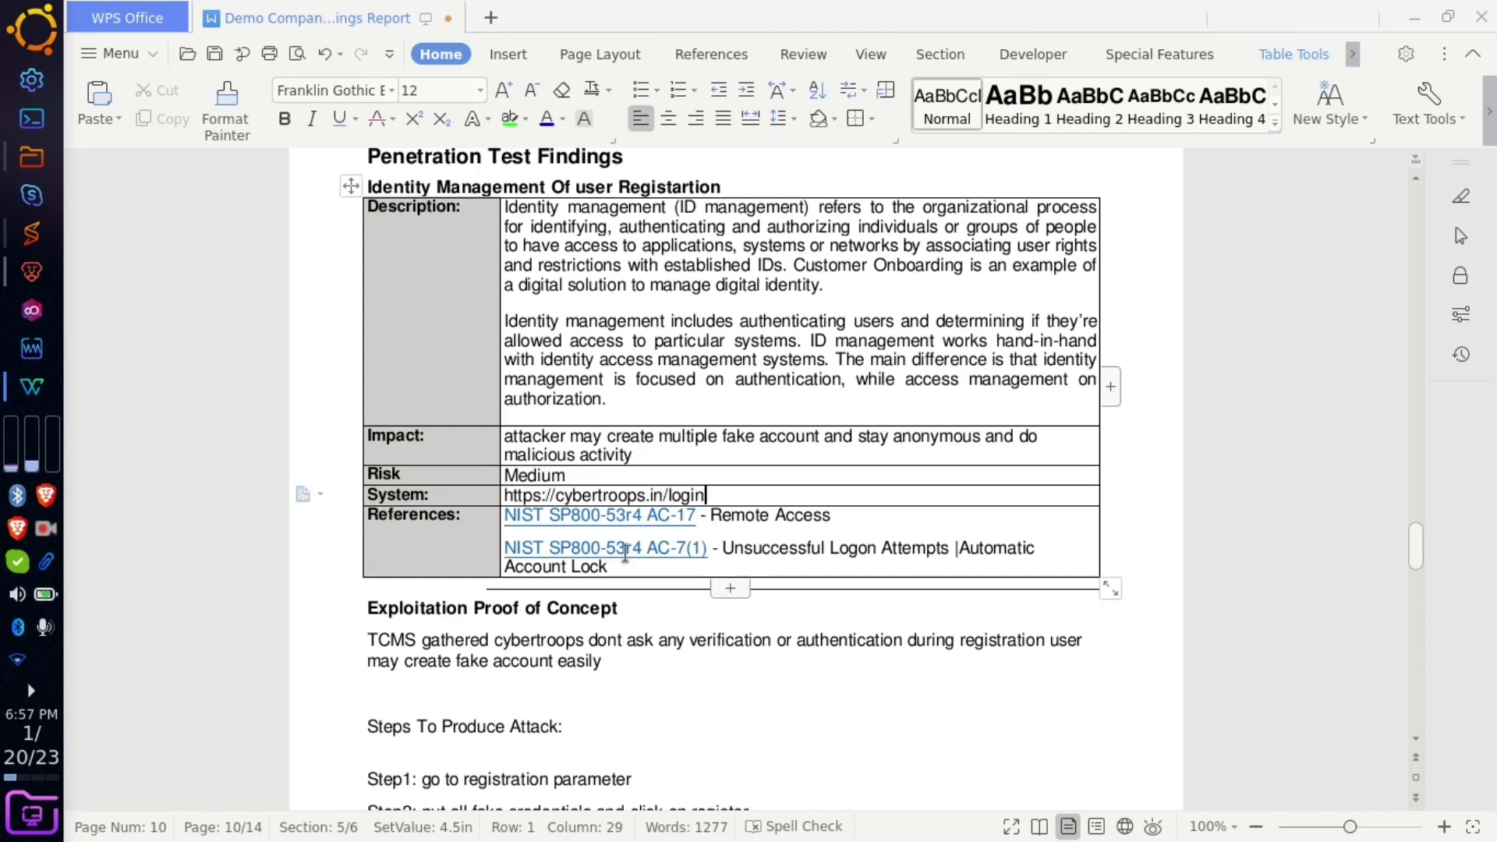
- Replace the NIST References with the Euronovate identity management article URL
left_click_drag(625, 554, 520, 517)
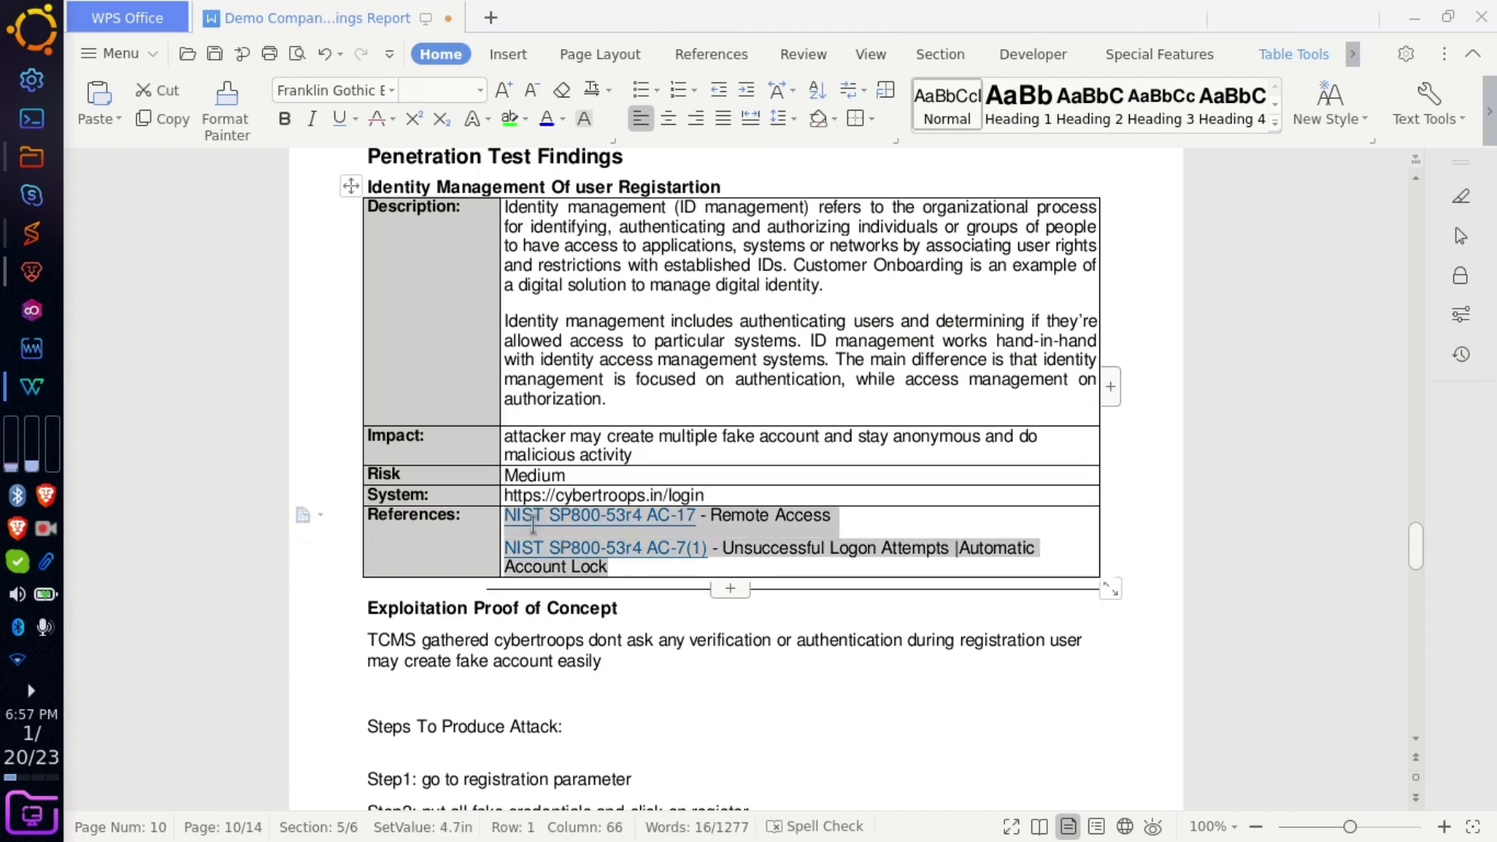
key("BackSpace")
key("alt+Tab")
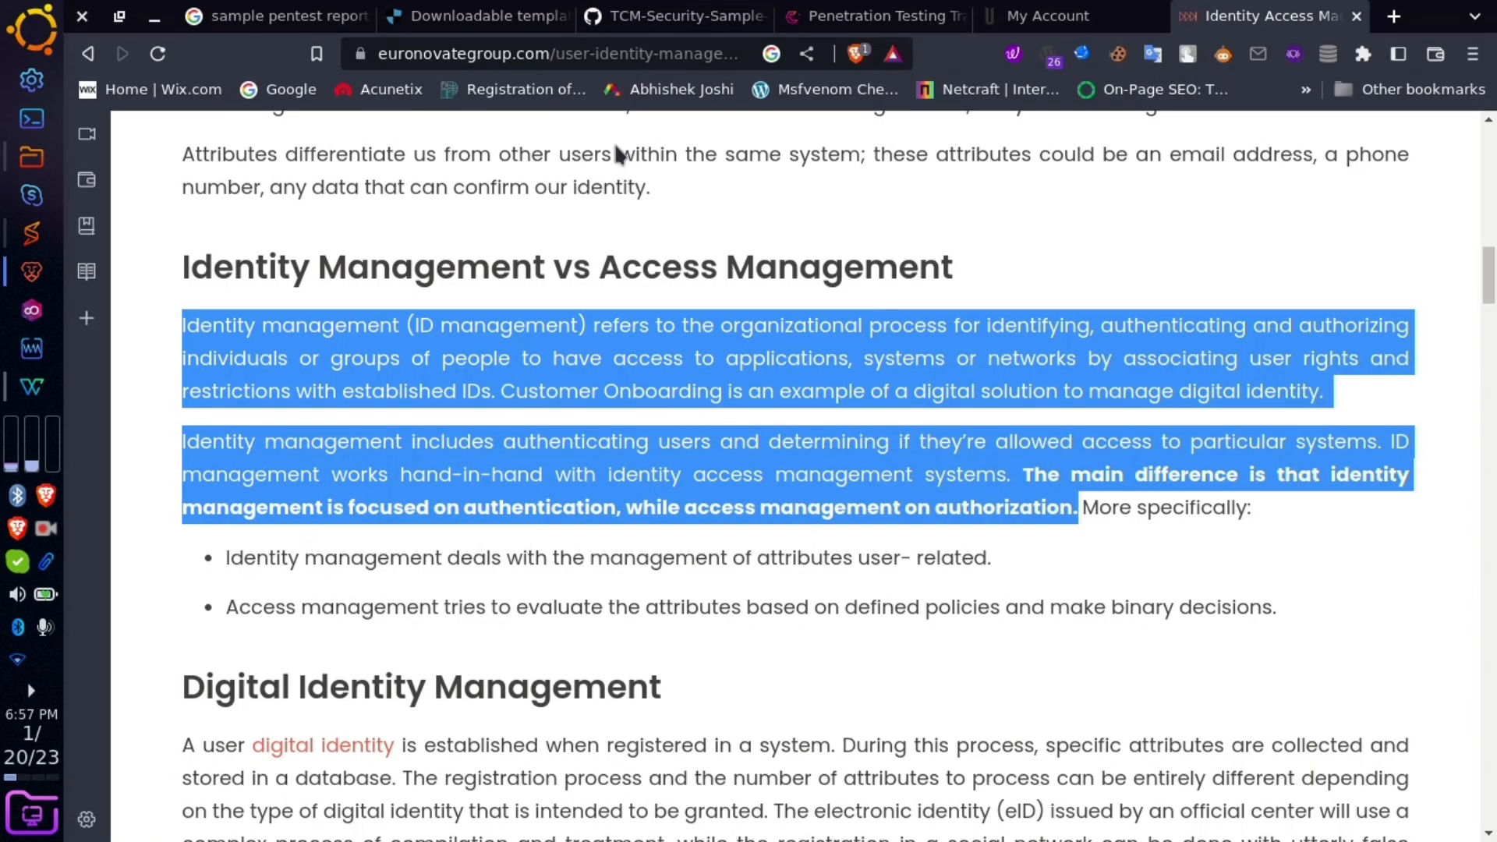
left_click(614, 52)
key("ctrl+c")
key("alt+Tab")
key("ctrl+v")
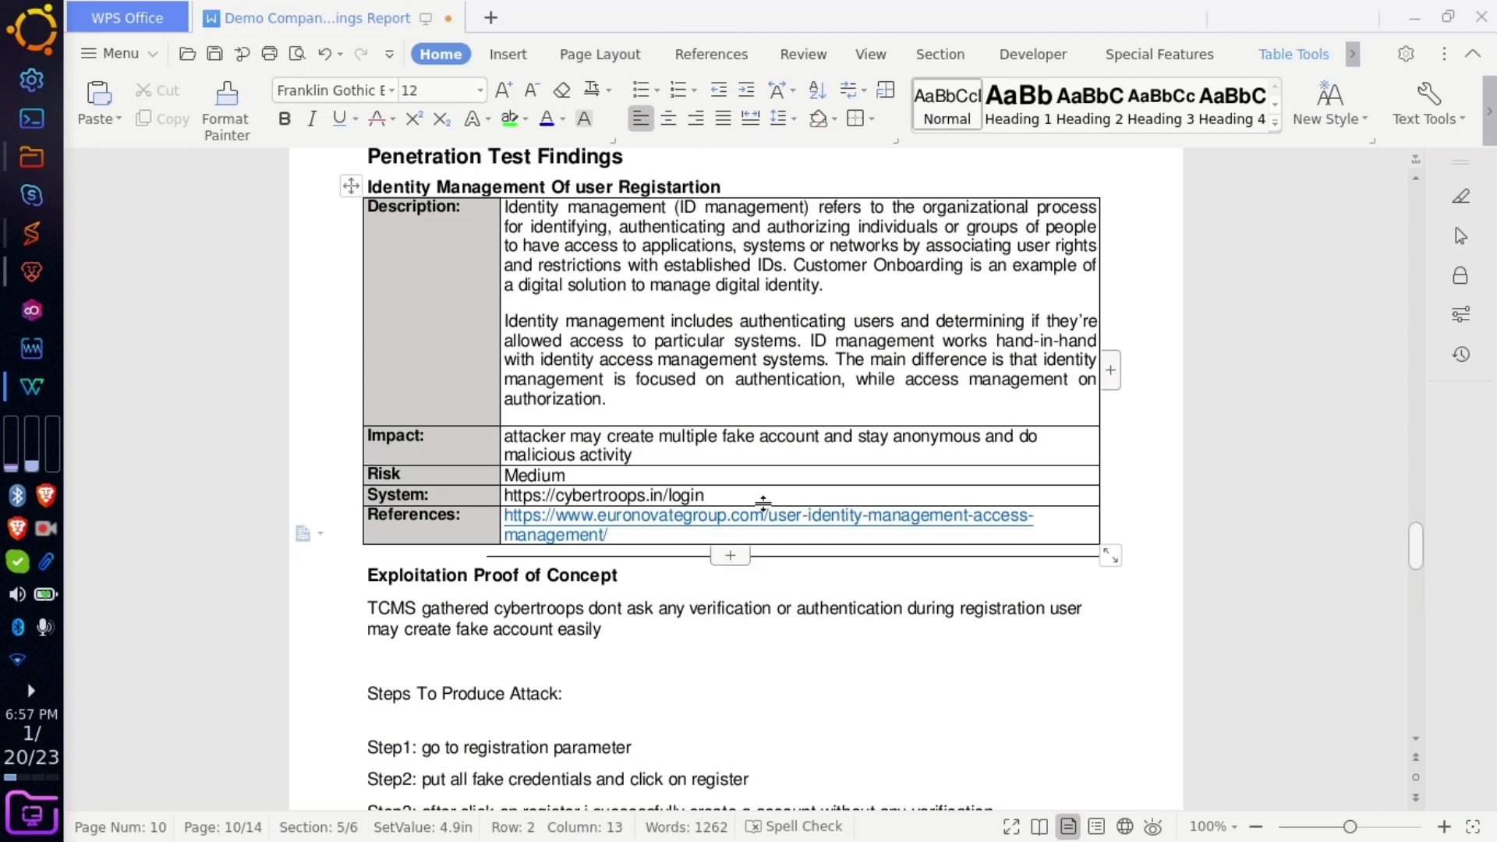
scroll(737, 570, "down", 15)
- Delete the Vector: Remote row, leaving only the Who (IT Team) and Action rows
scroll(737, 569, "down", 5)
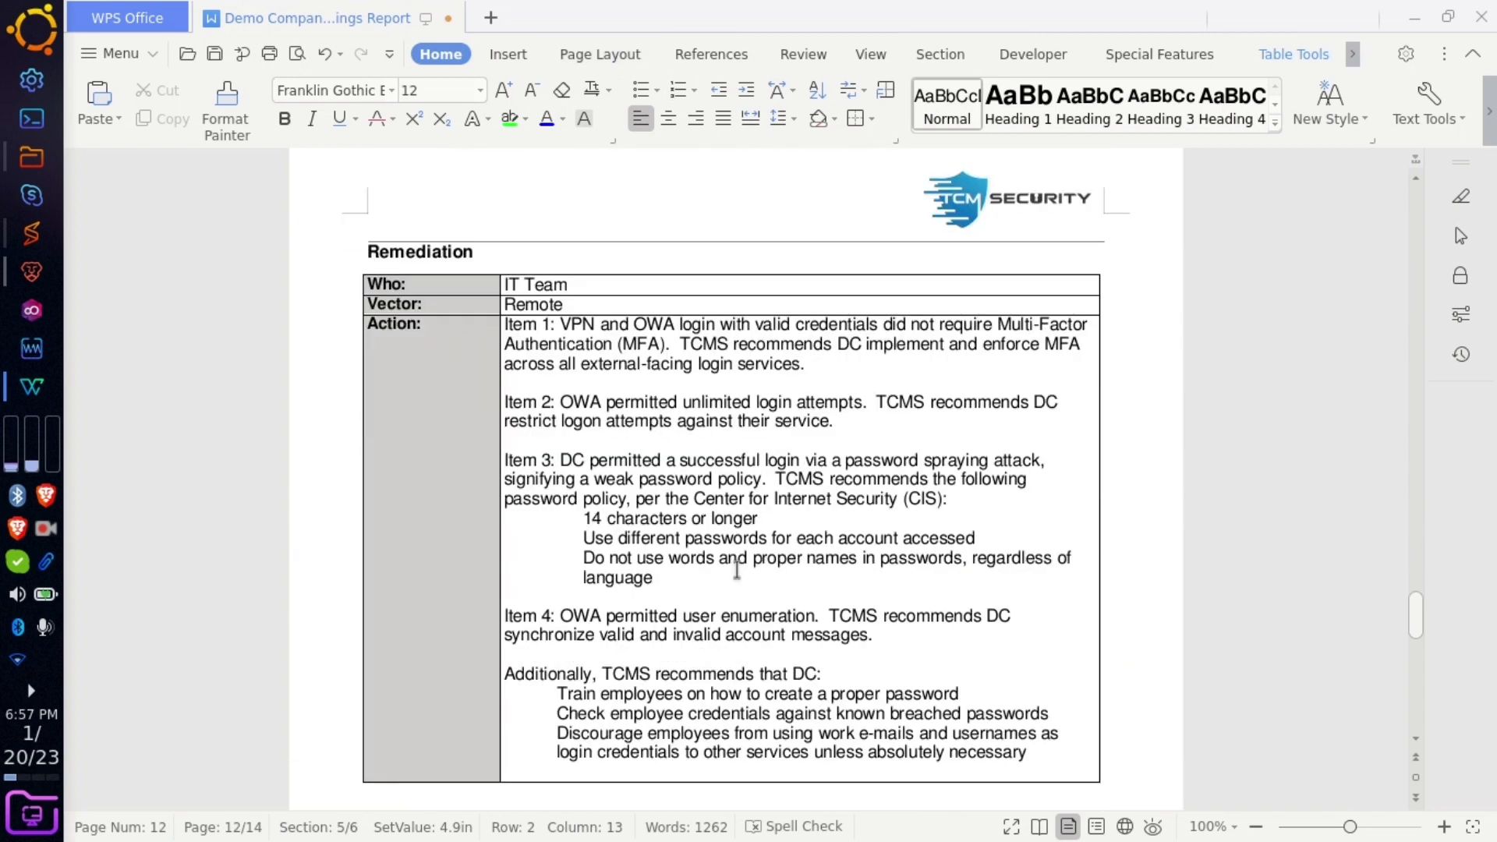
left_click_drag(570, 304, 490, 304)
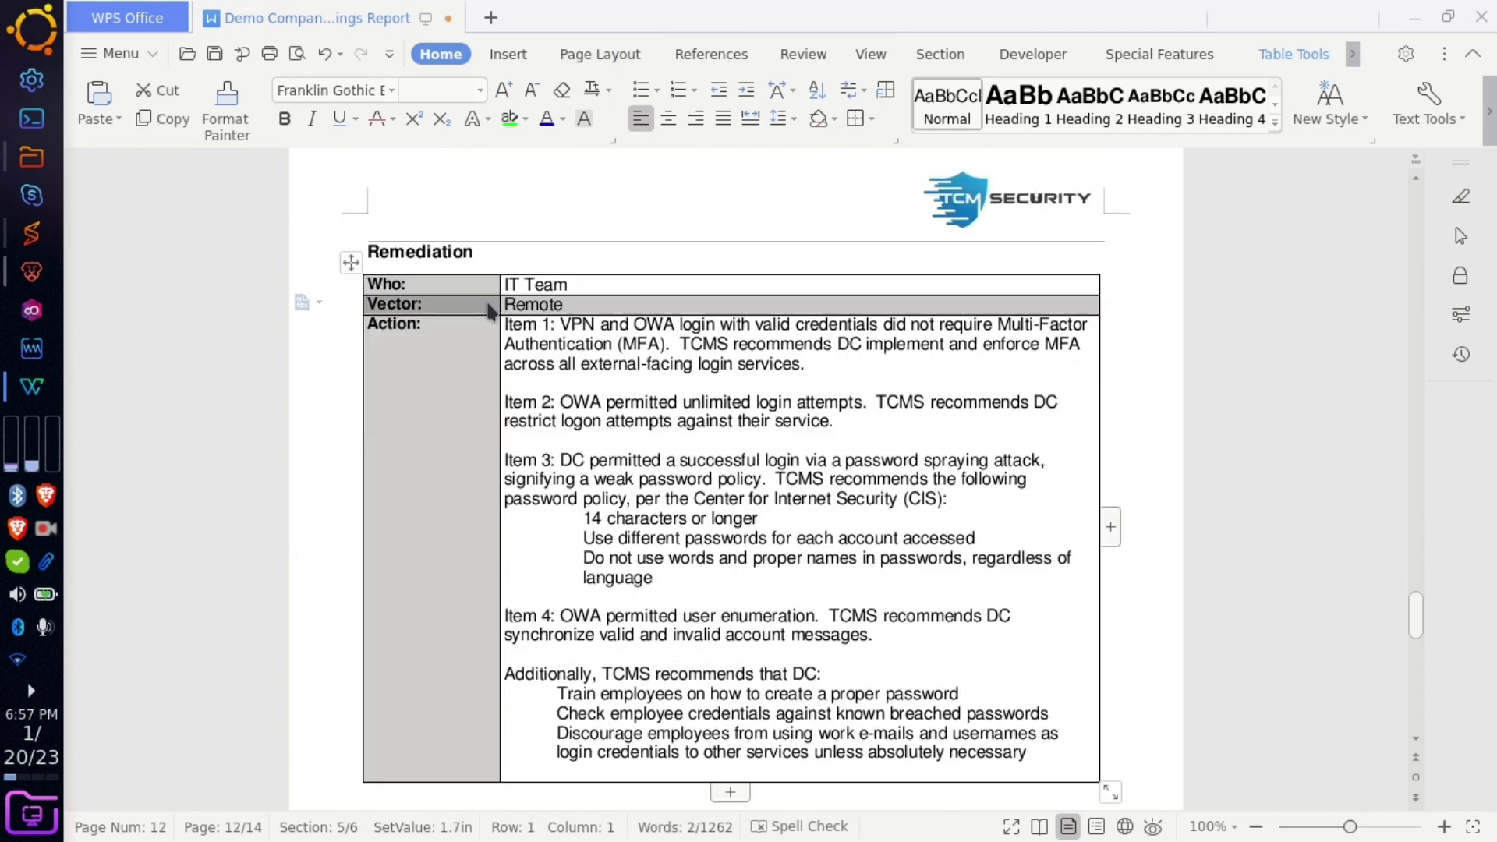
right_click(489, 311)
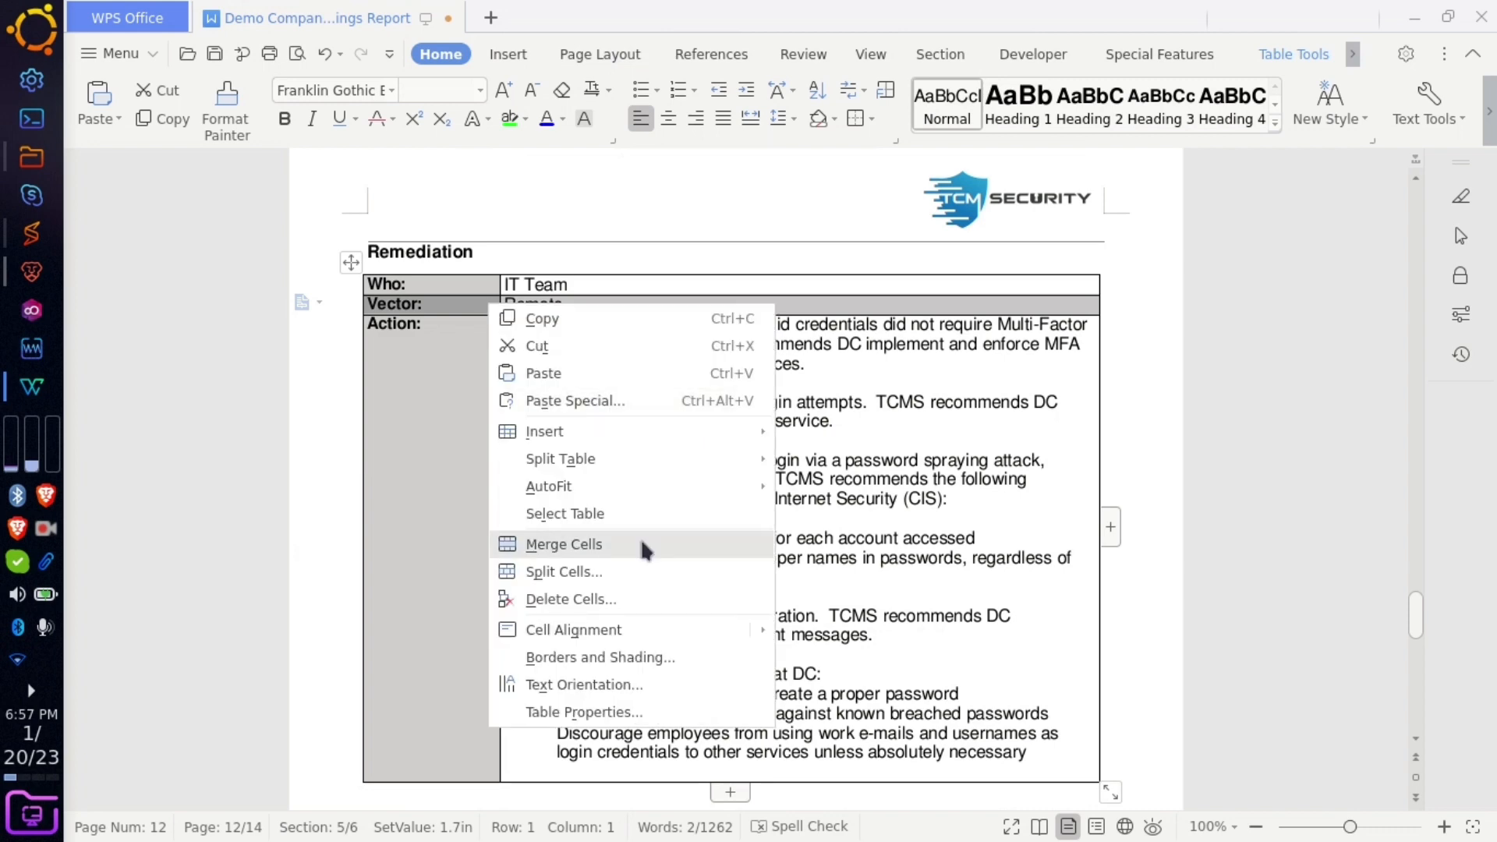
left_click(644, 600)
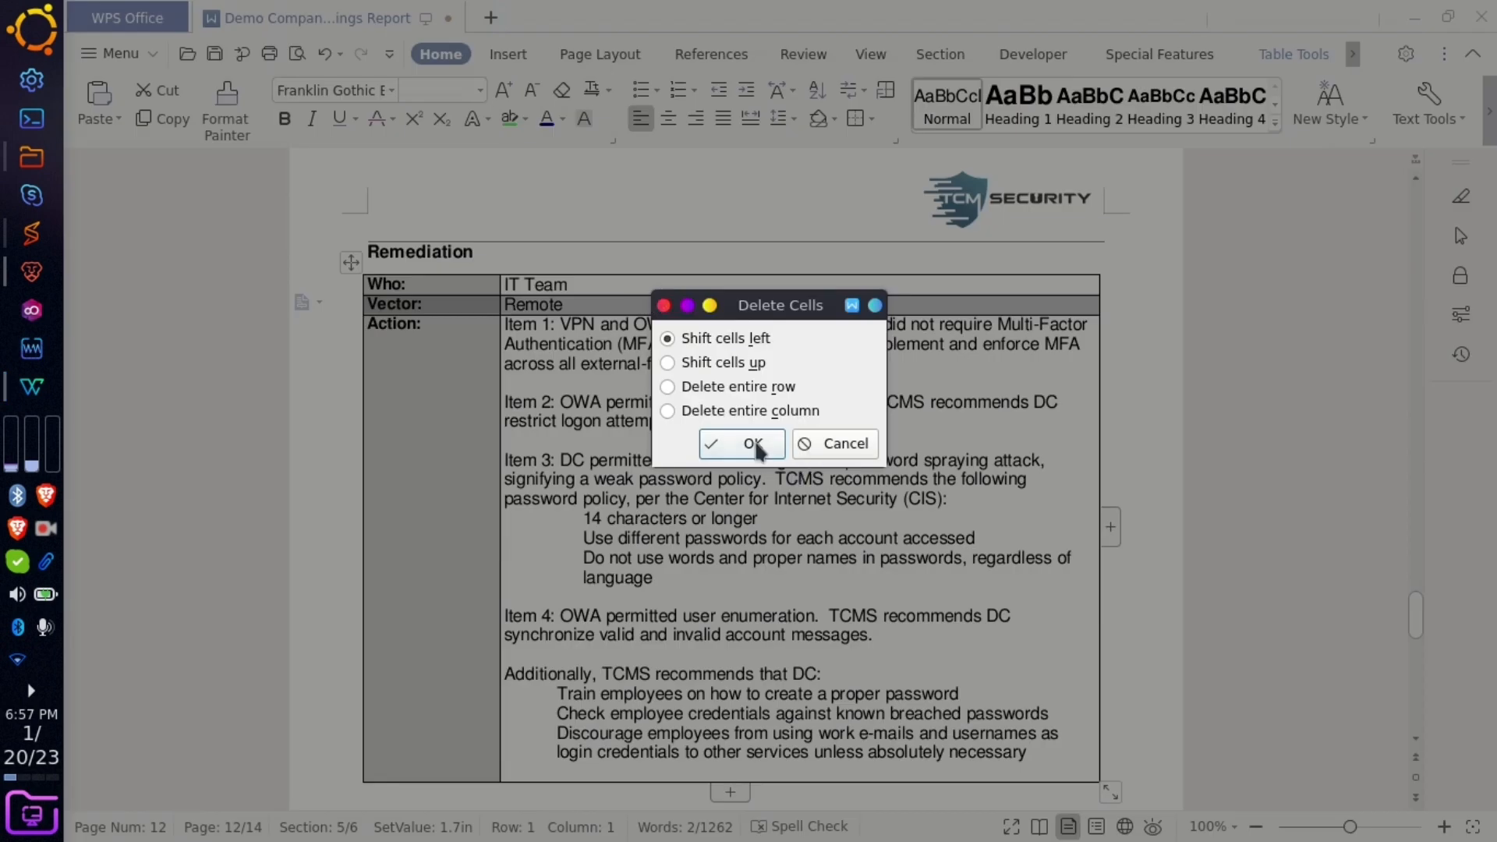
left_click(760, 456)
left_click_drag(586, 286, 505, 281)
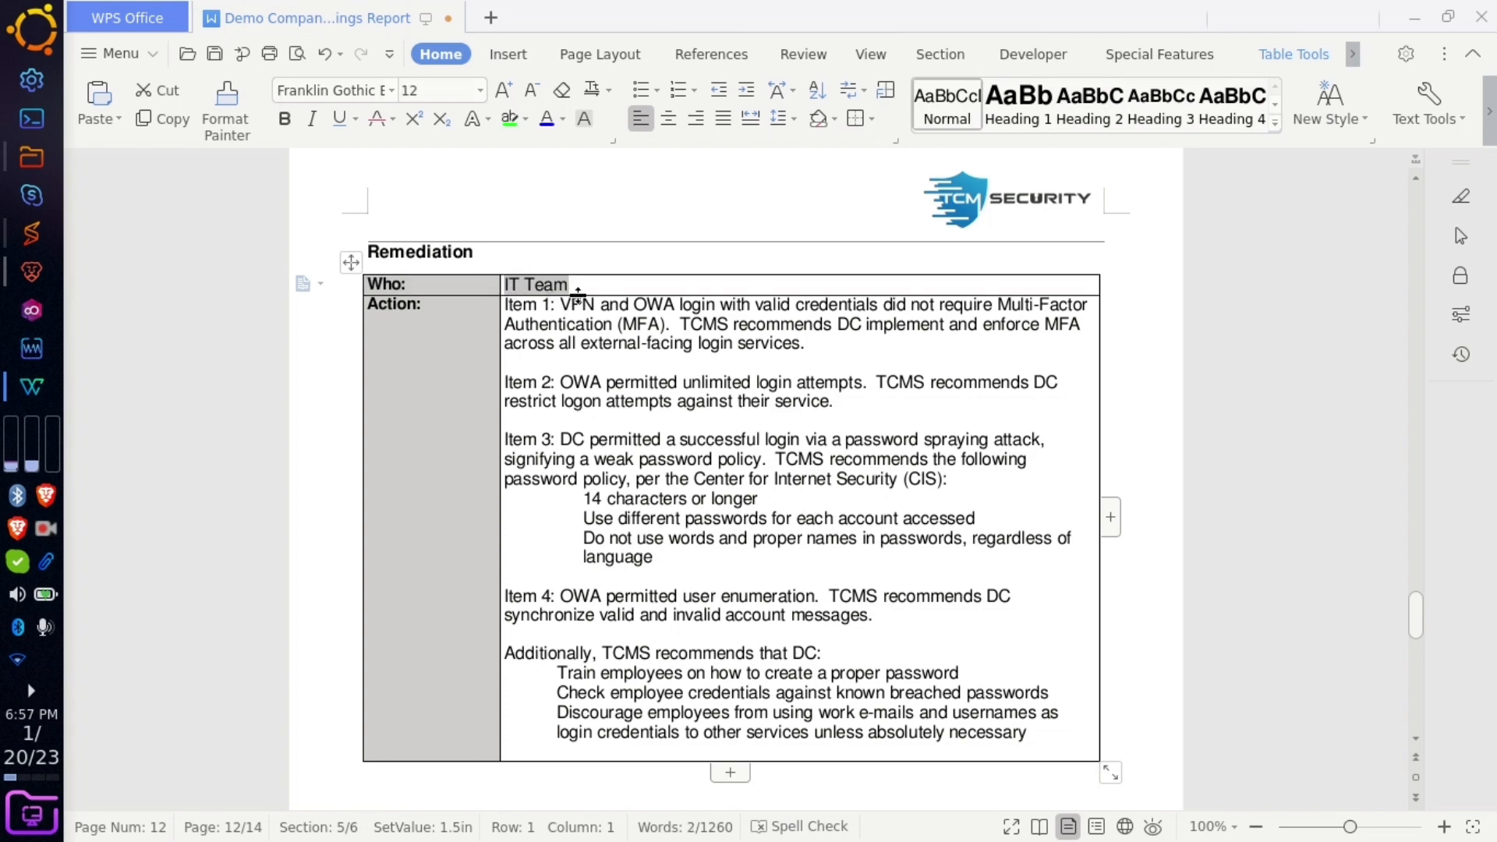
scroll(569, 396, "down", 10)
scroll(569, 393, "up", 10)
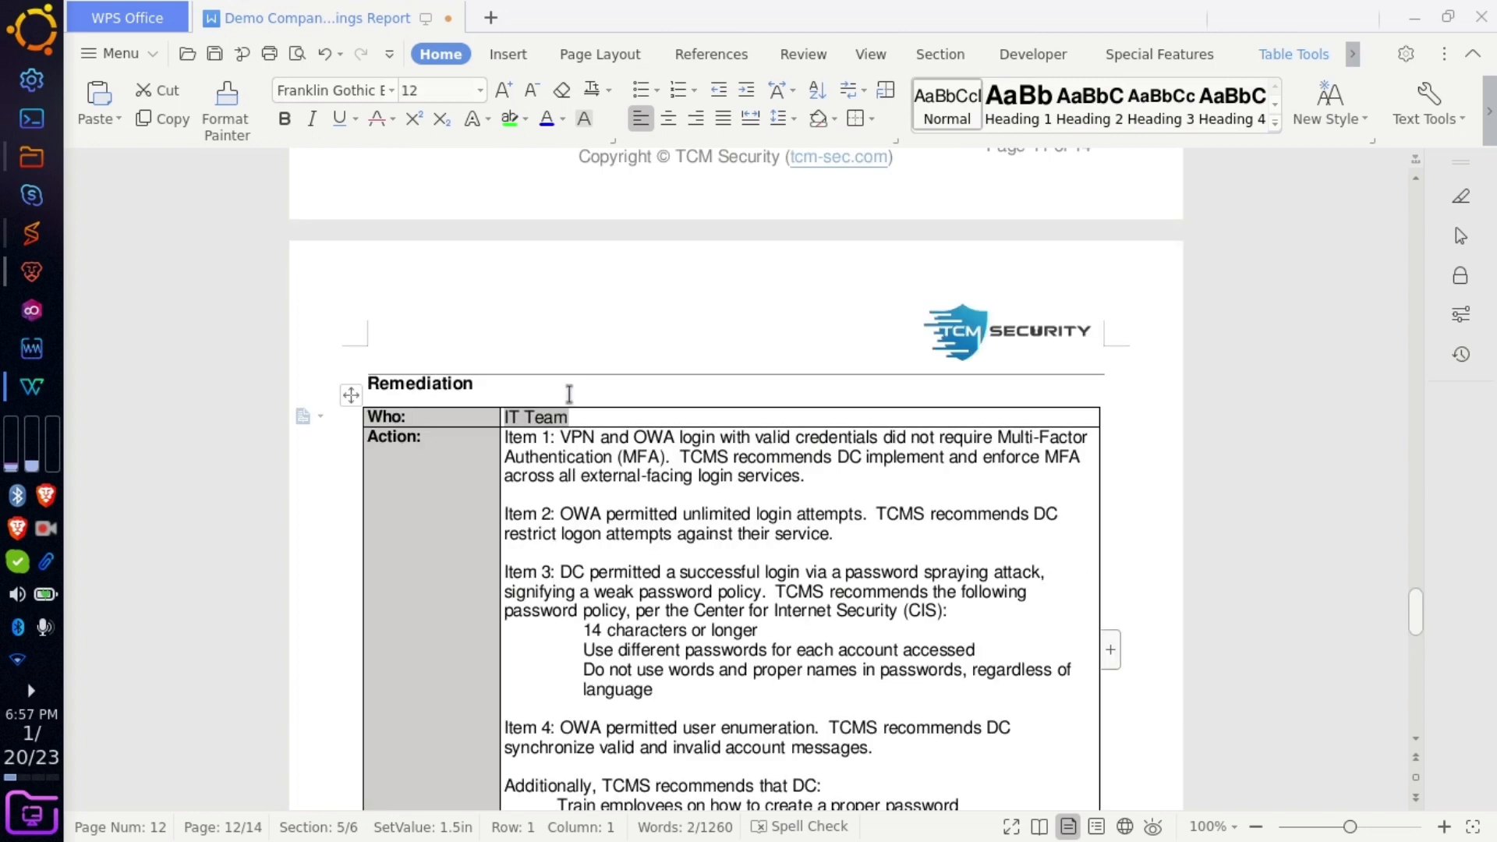
left_click(587, 417)
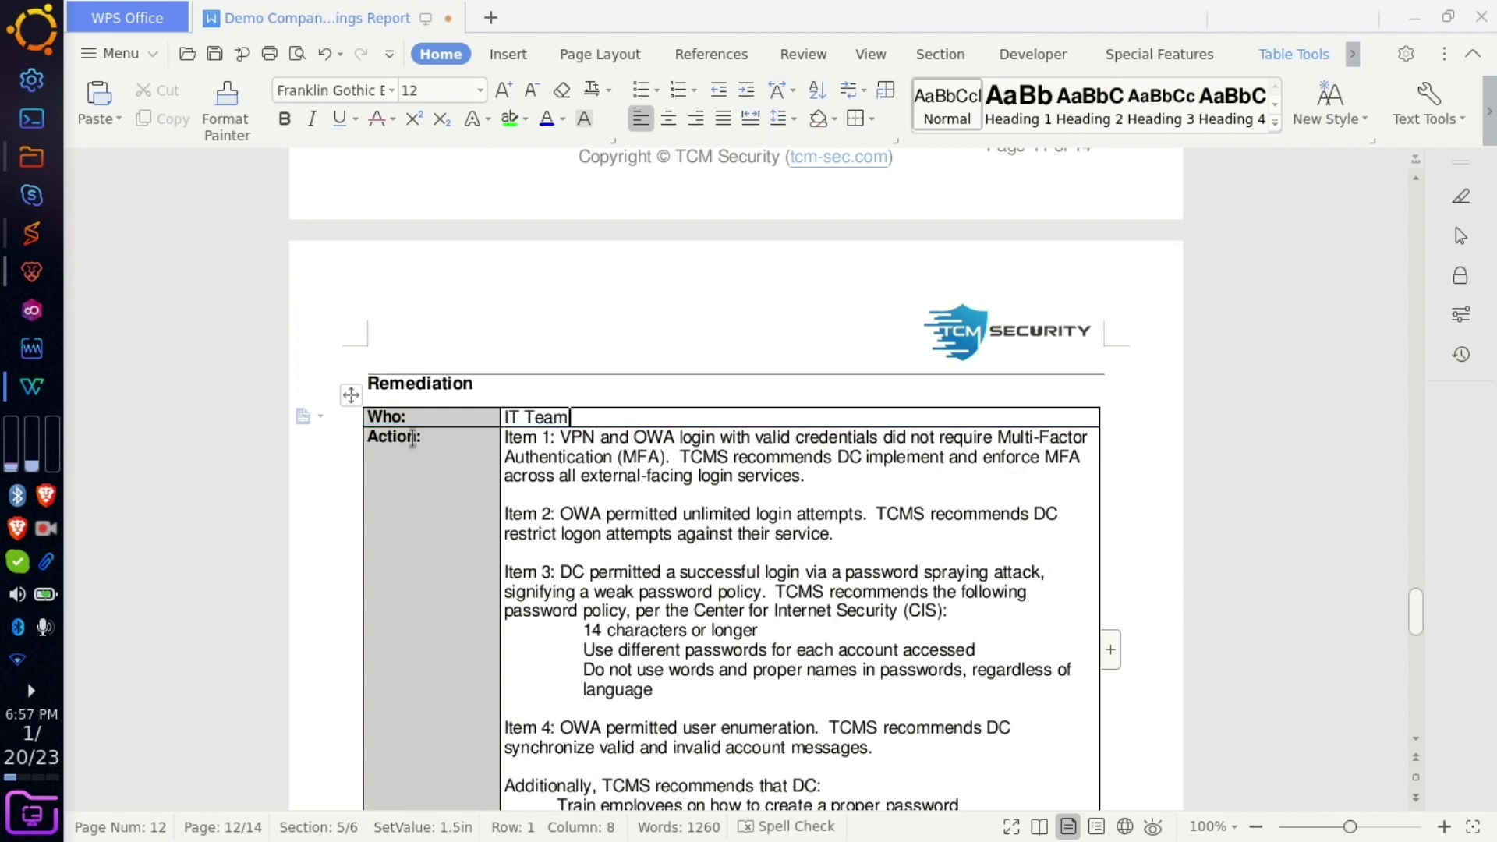
left_click(404, 417)
key("BackSpace")
key("BackSpace")
key("BackSpace")
key("BackSpace")
type("path")
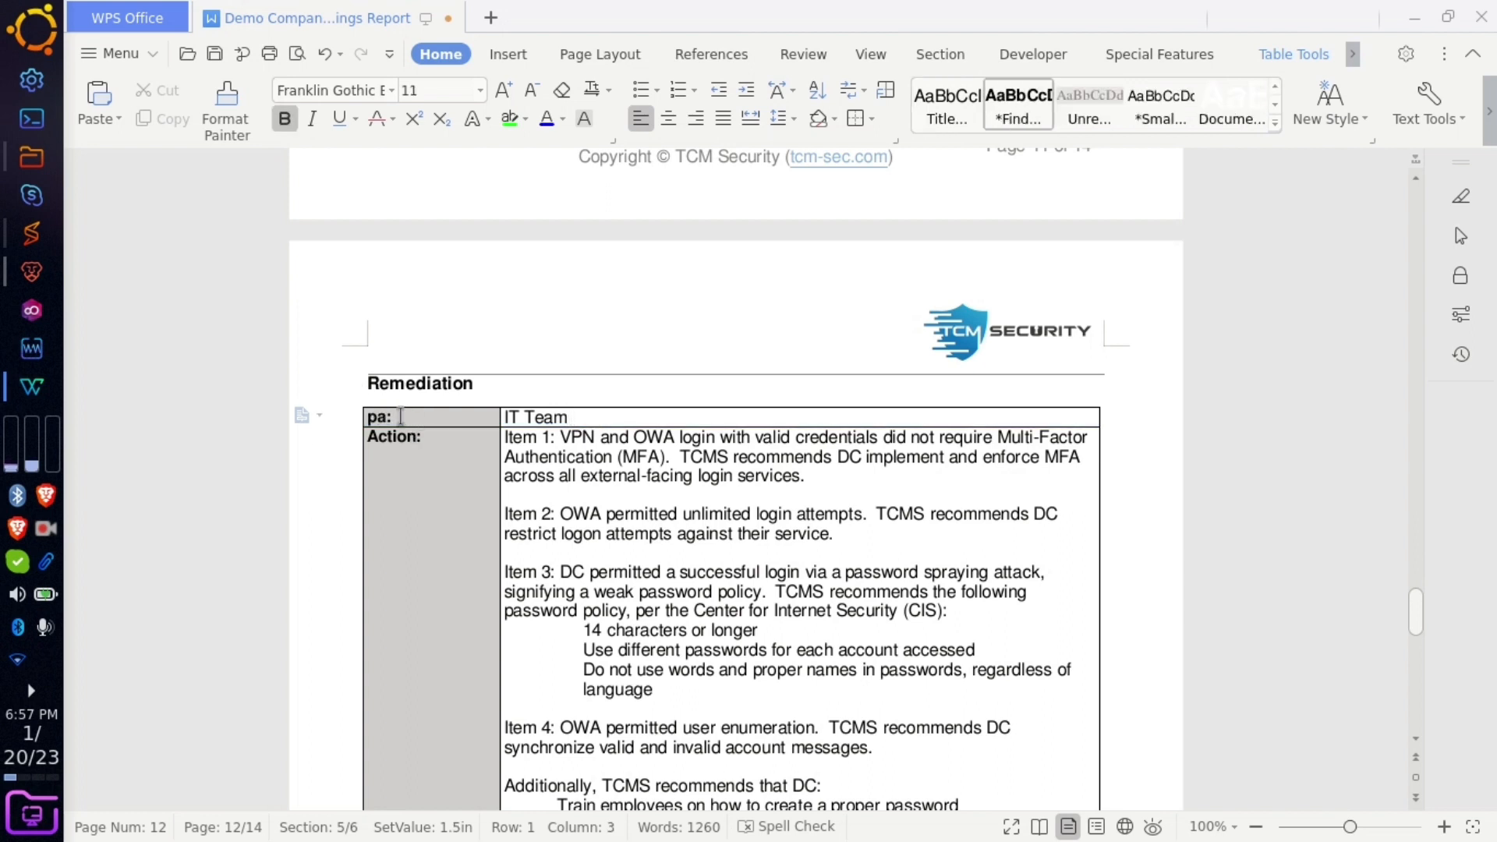
left_click_drag(583, 417, 503, 417)
type("https:/")
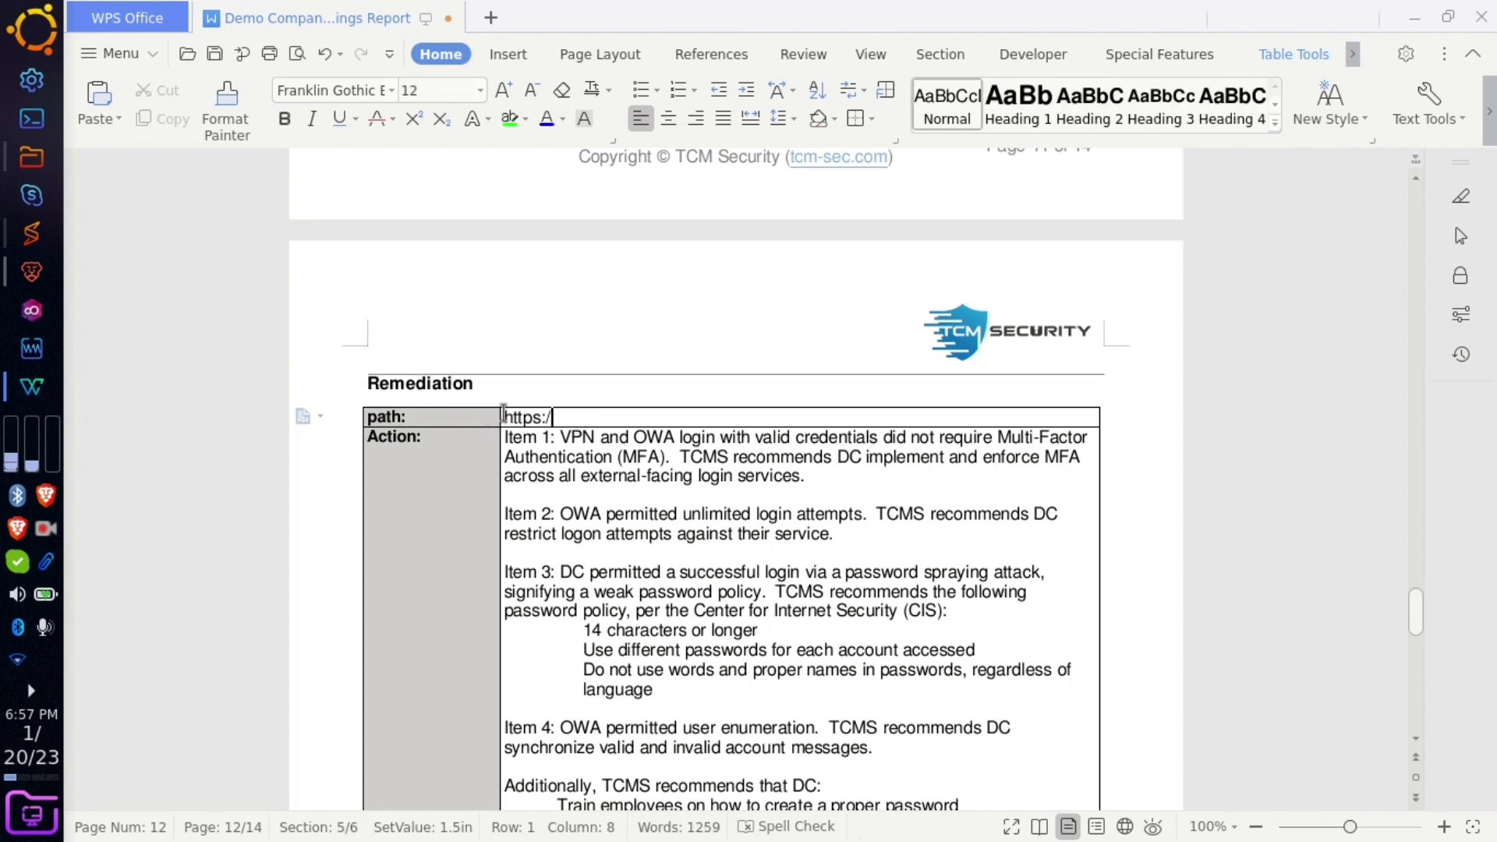
type("/cybertro")
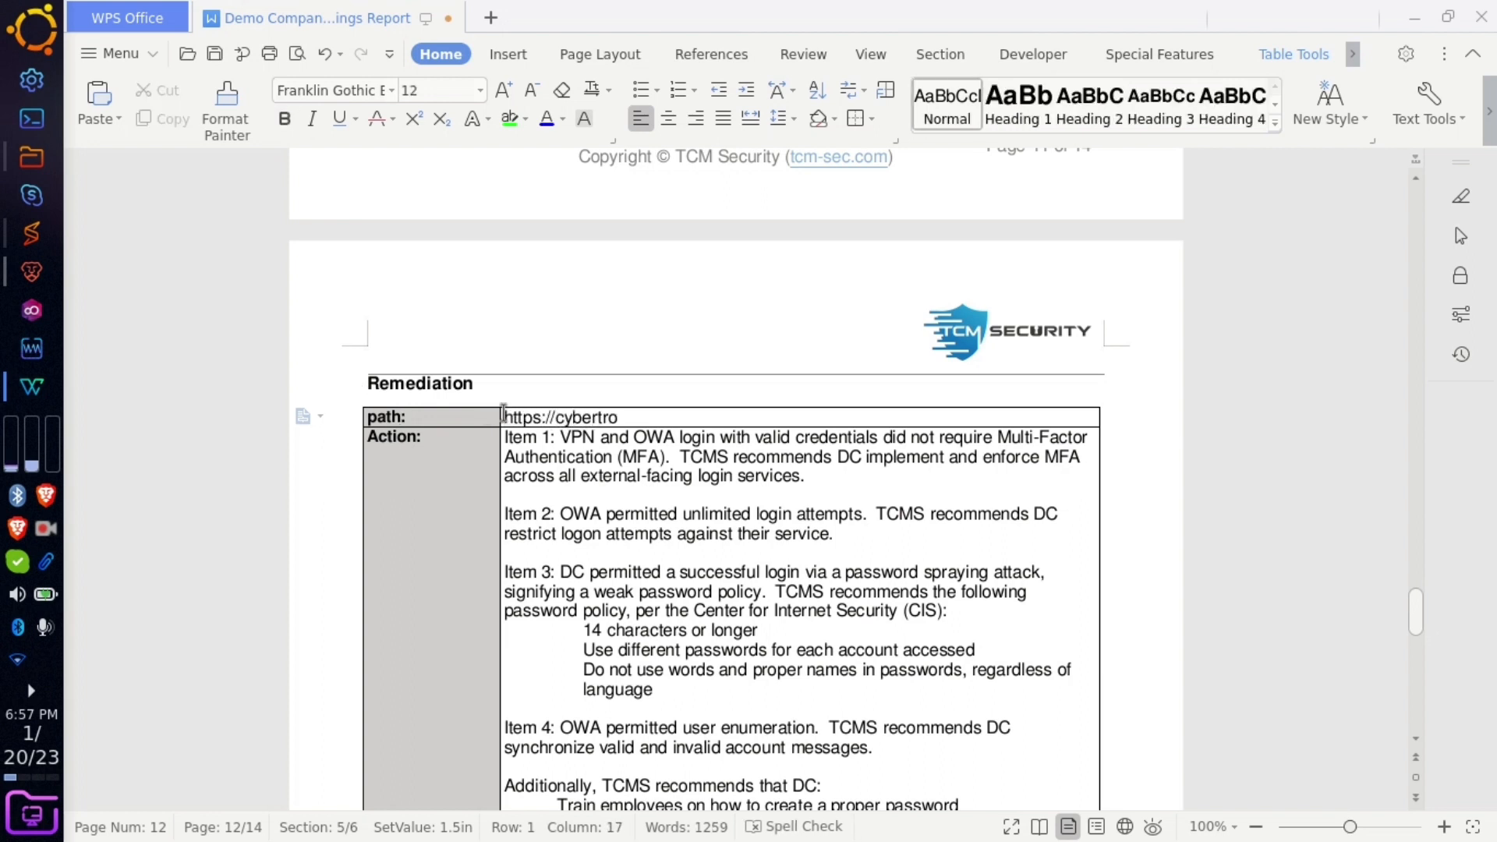
type("ops.in")
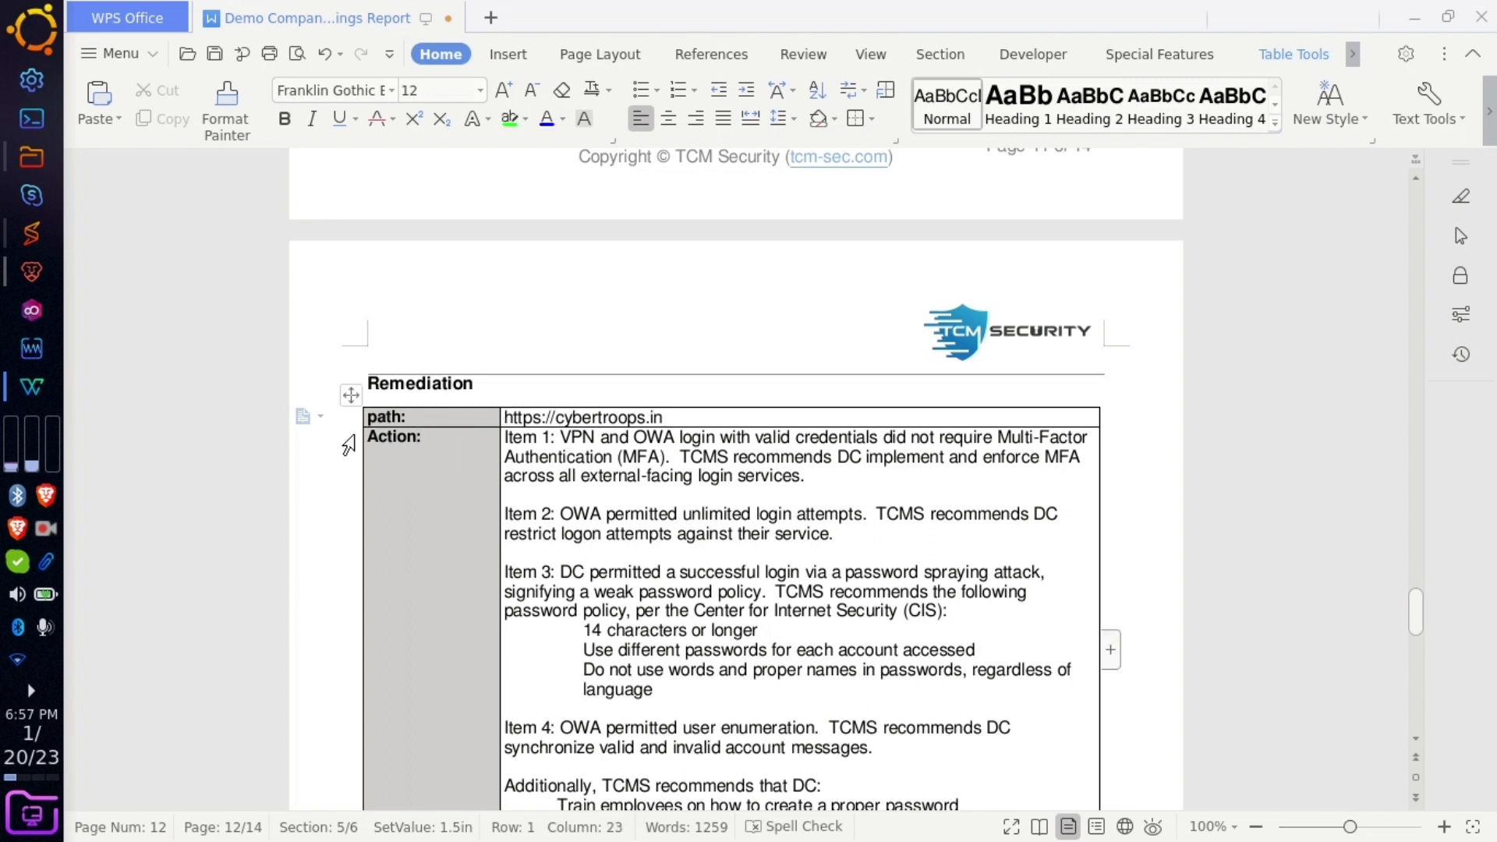
- Rename Action to Solution and clear out the old remediation items
left_click_drag(417, 436, 367, 437)
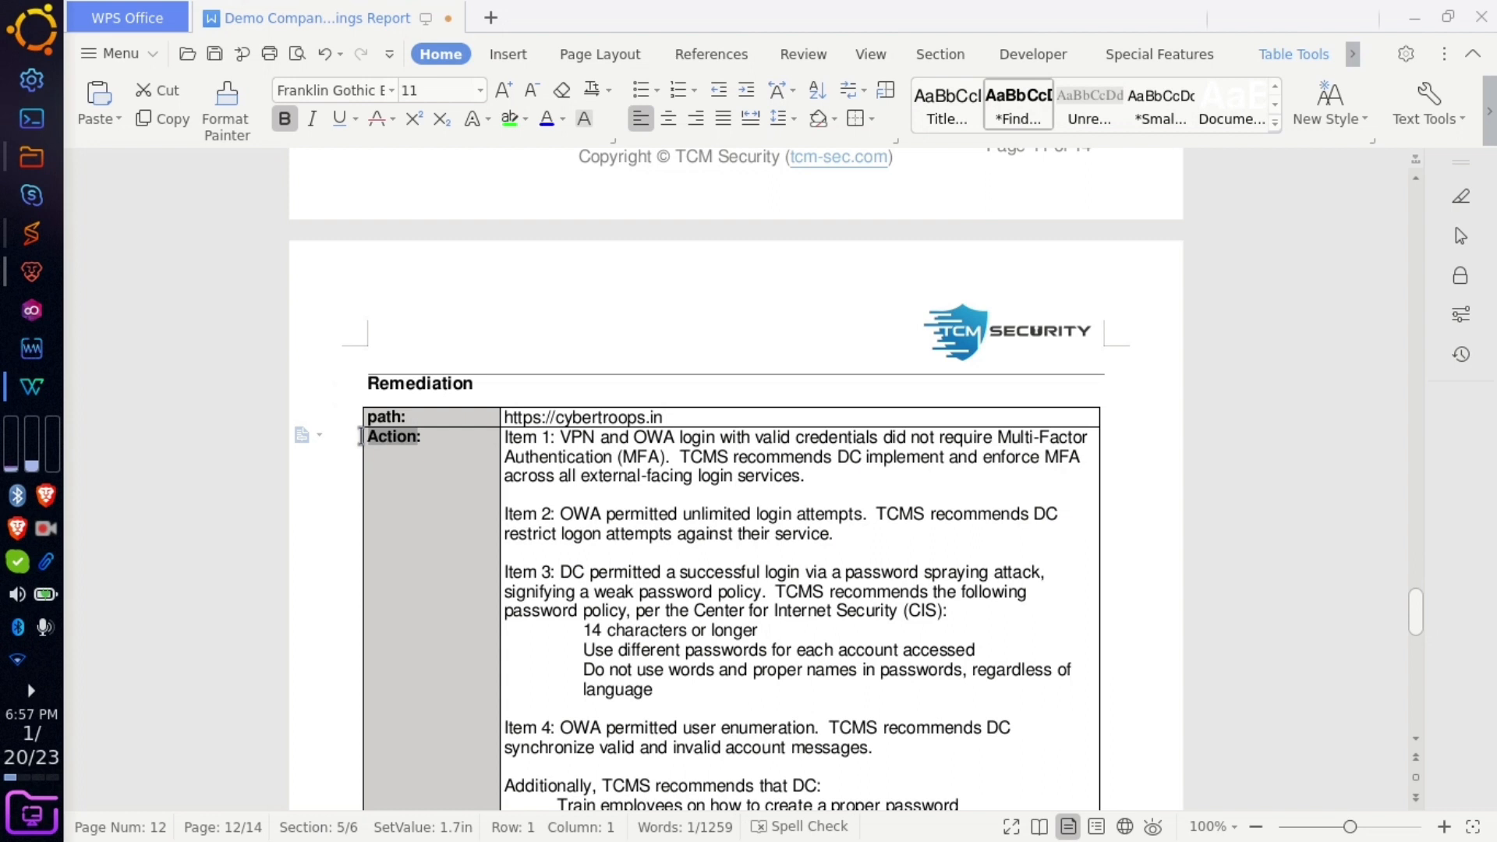
type("Solutio")
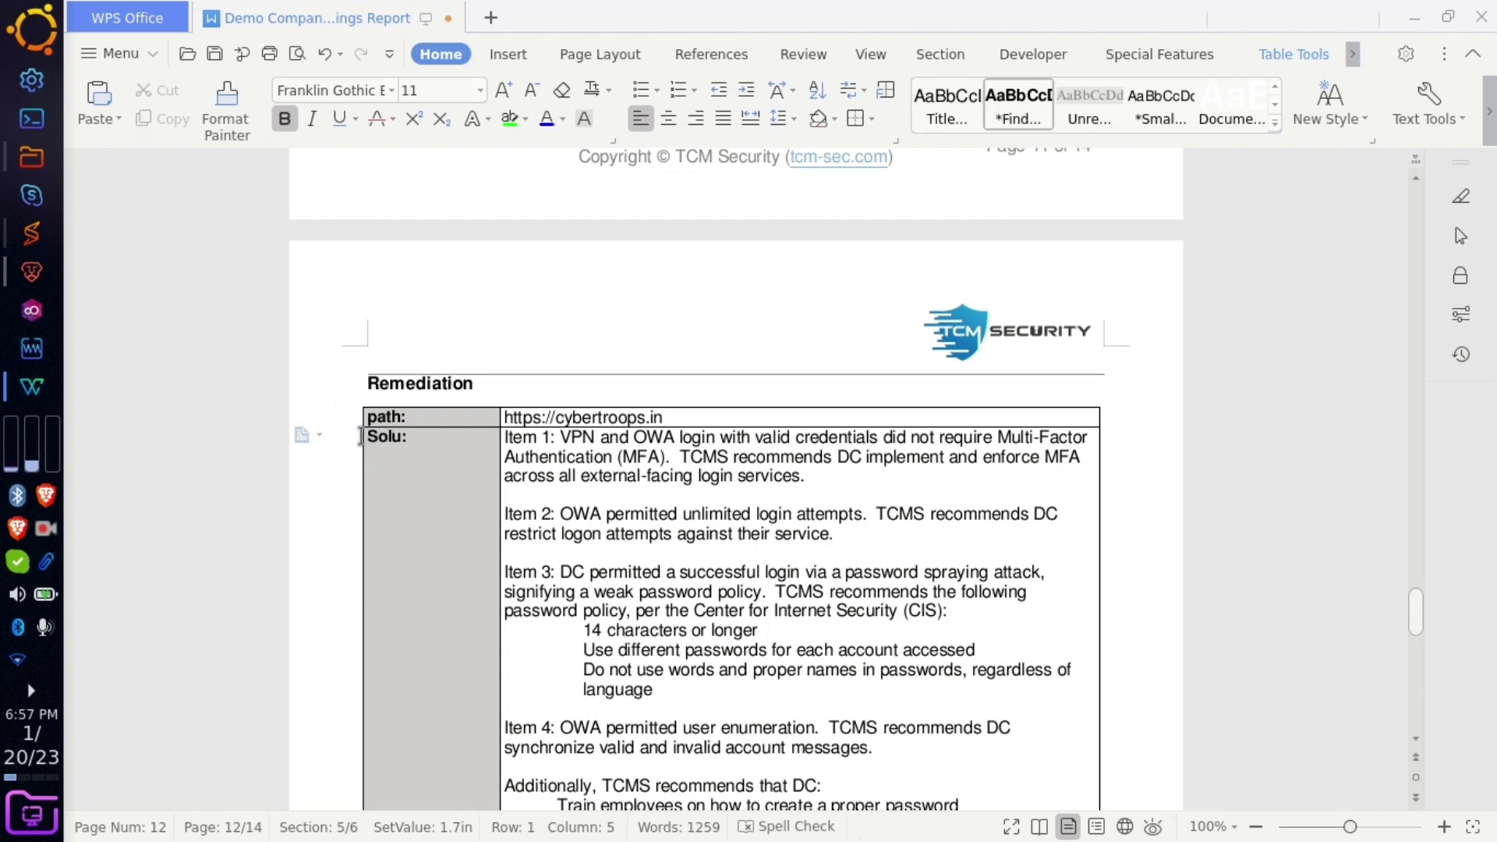
type("n")
left_click_drag(505, 435, 1037, 328)
scroll(595, 588, "down", 10)
key("BackSpace")
scroll(1035, 325, "up", 3)
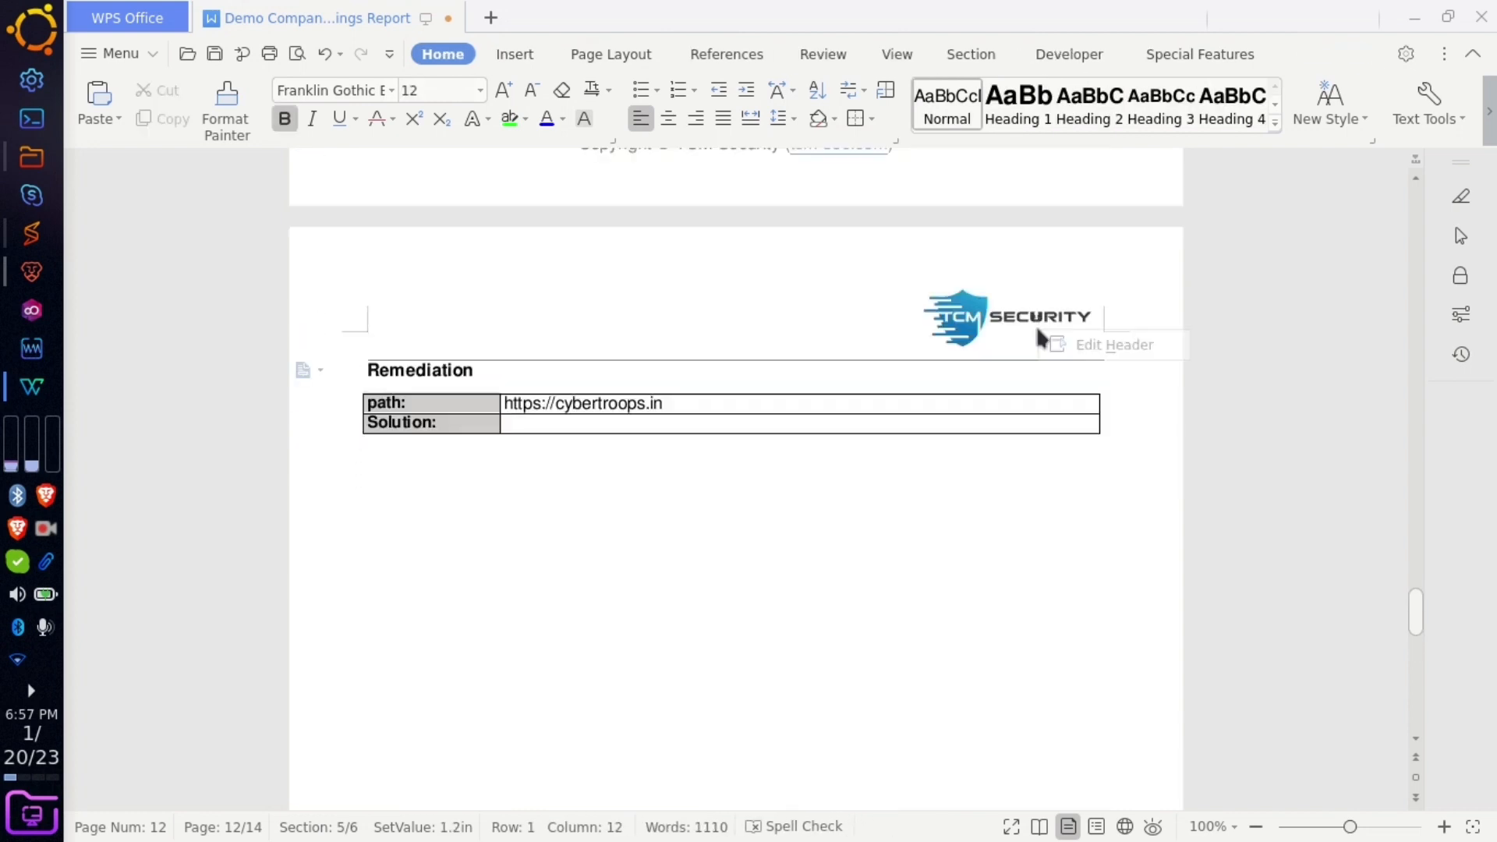
left_click(895, 424)
- List Solutions: '- implement authentication and verification mechanism', '- veryify user druing email', '- verify user during mobile no'
type("- im")
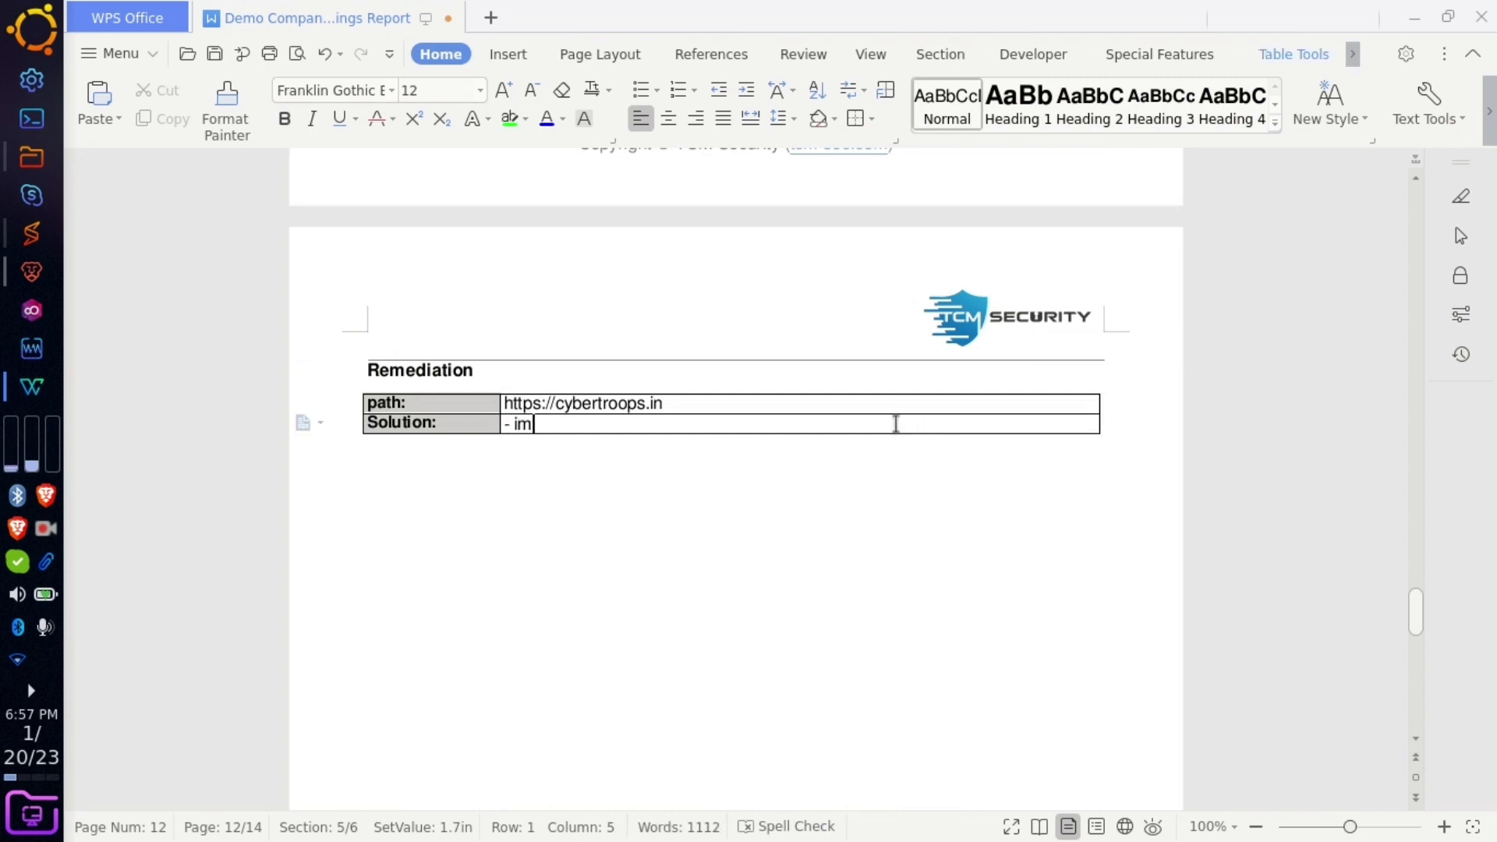
type("plement au")
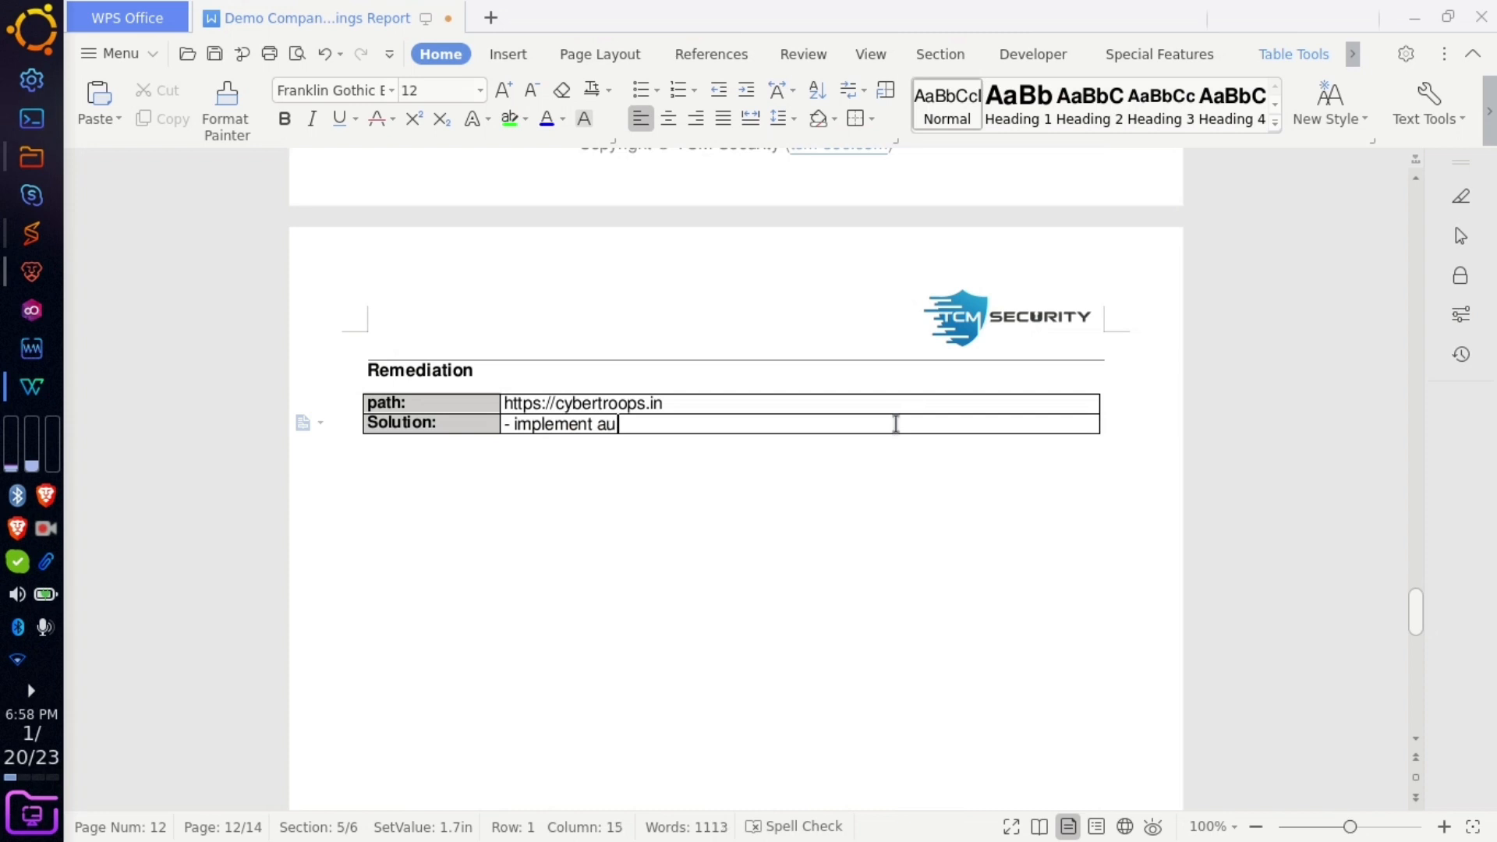
type("thentication and verifica")
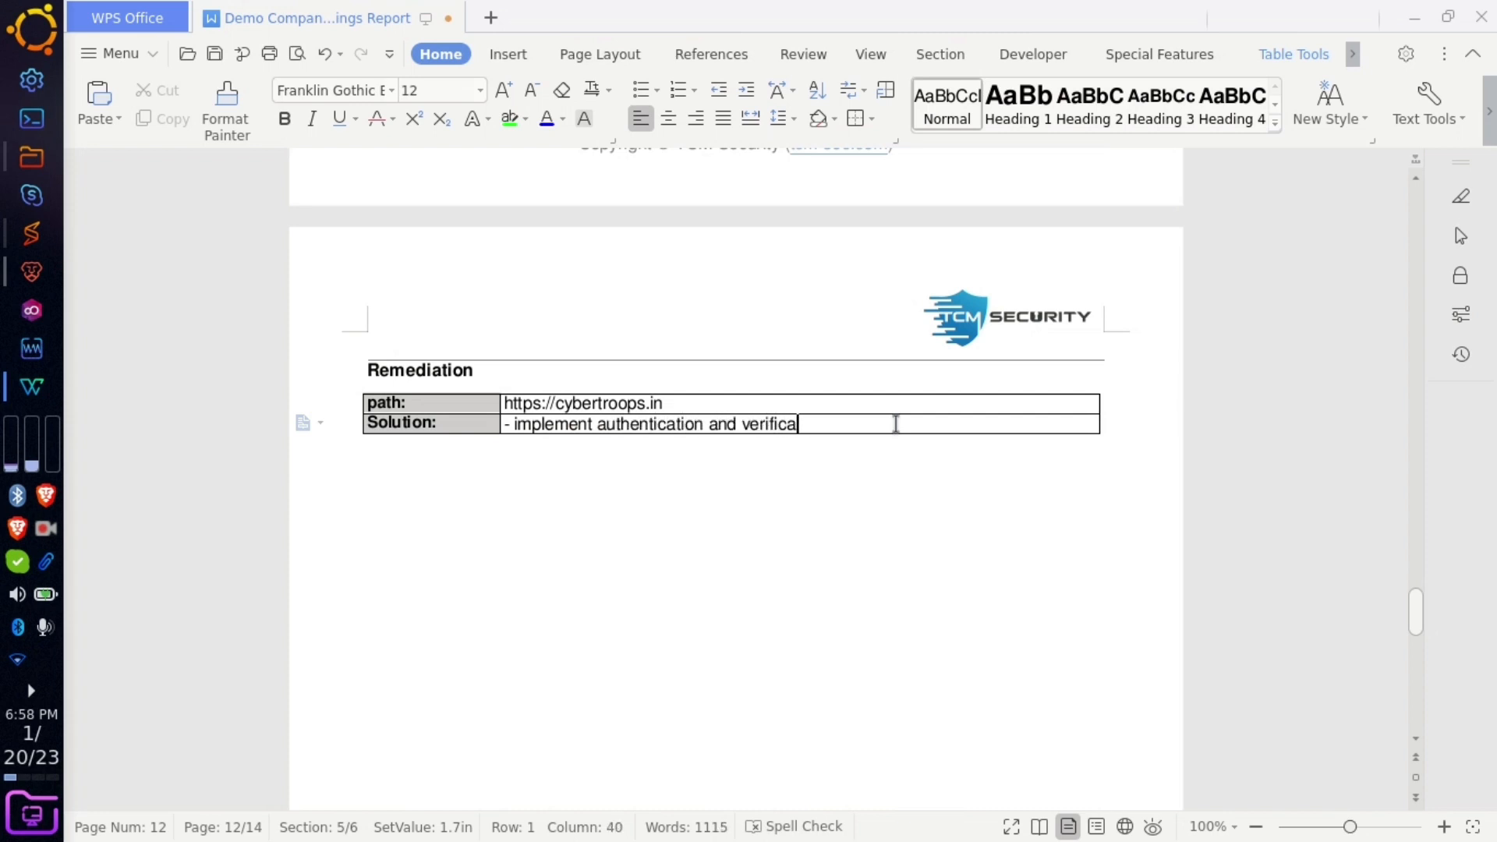
type("tion mechanism")
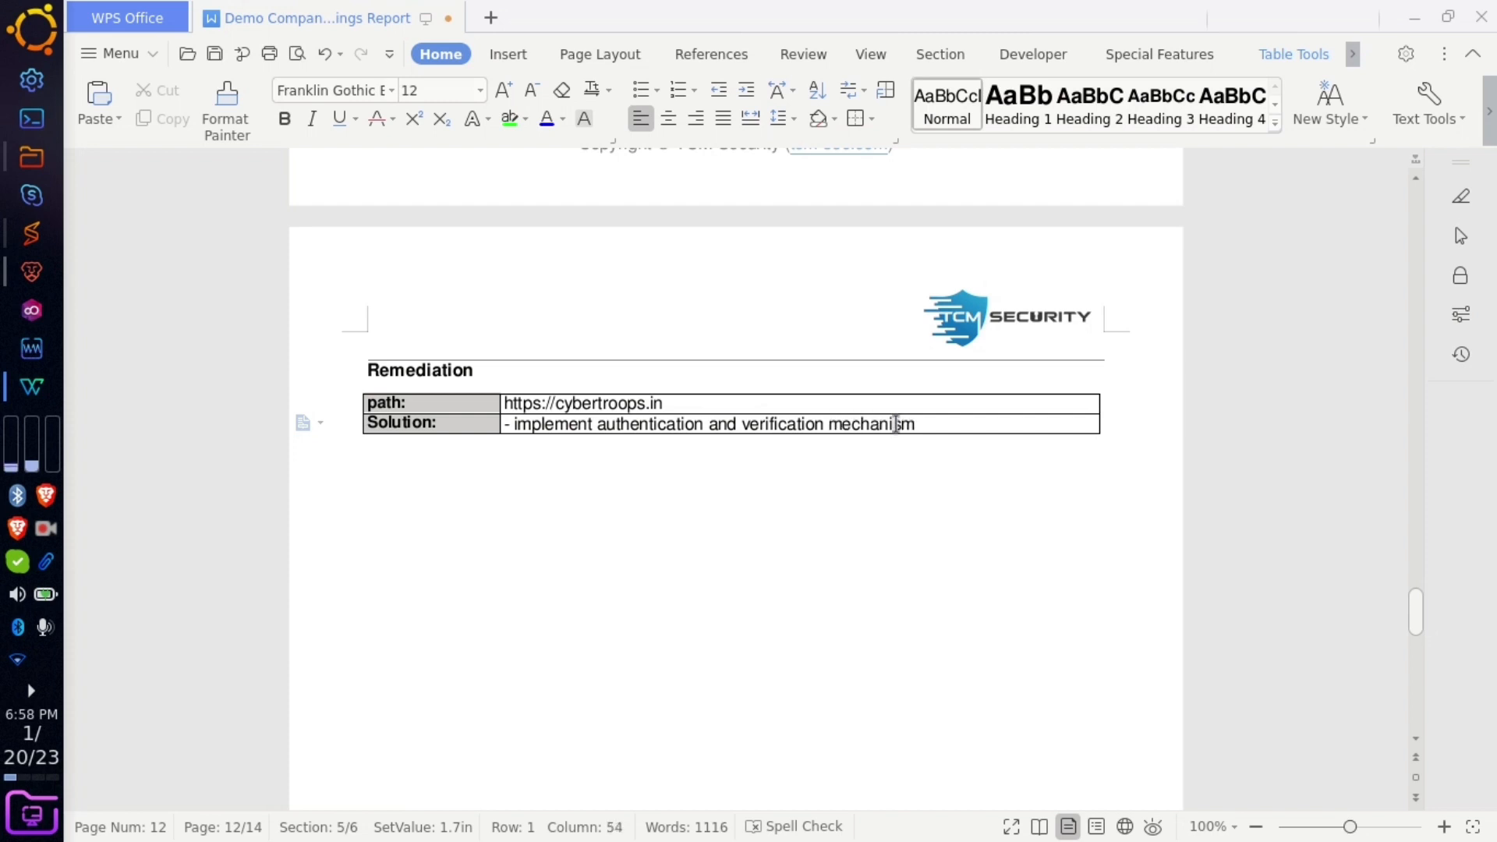
key("Return")
type("-")
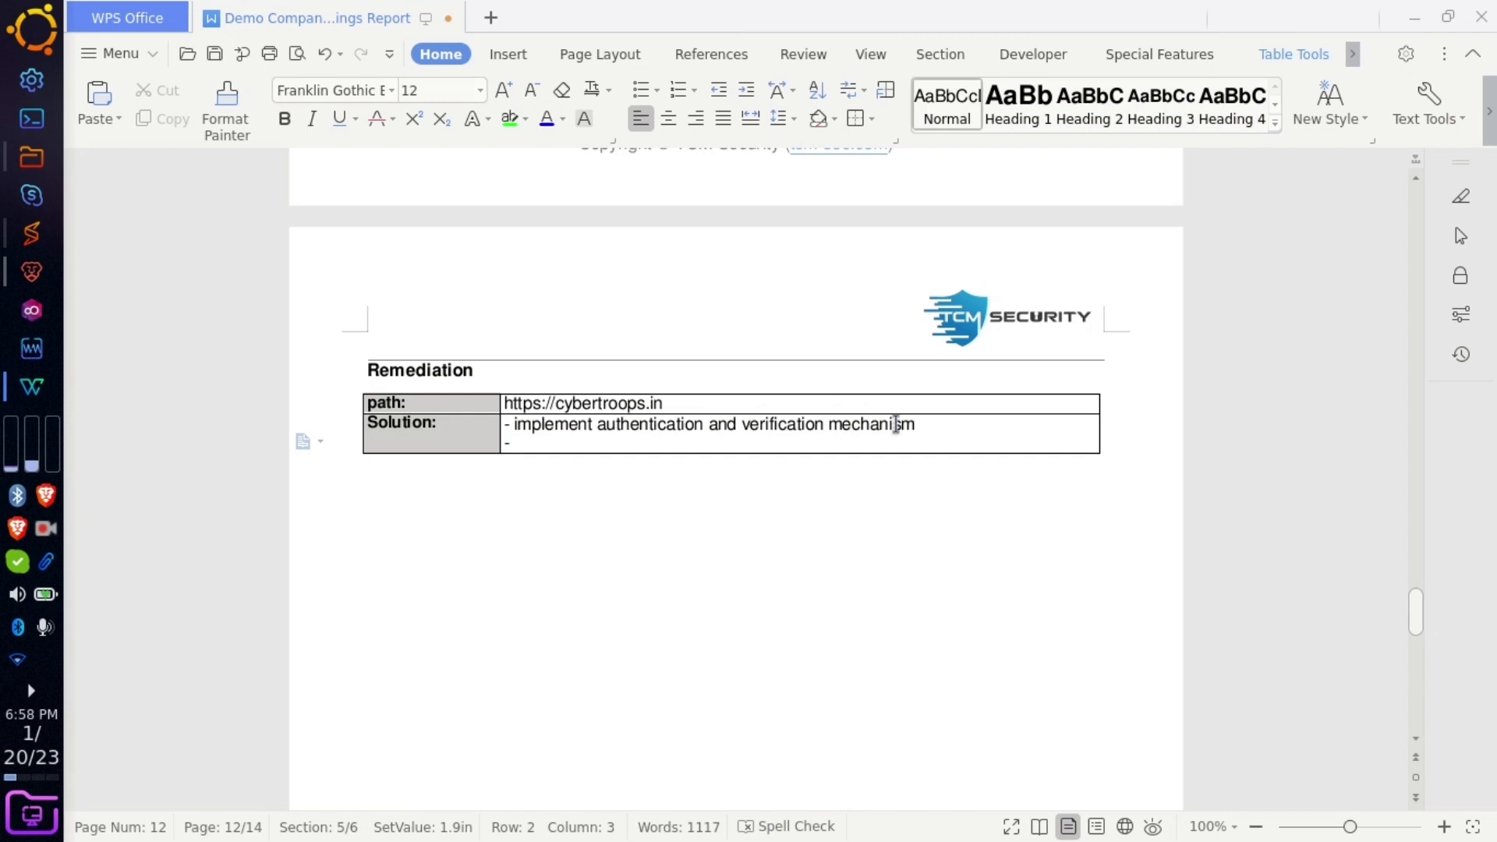
type("very")
type("ify u")
type("ser ")
type("druing email")
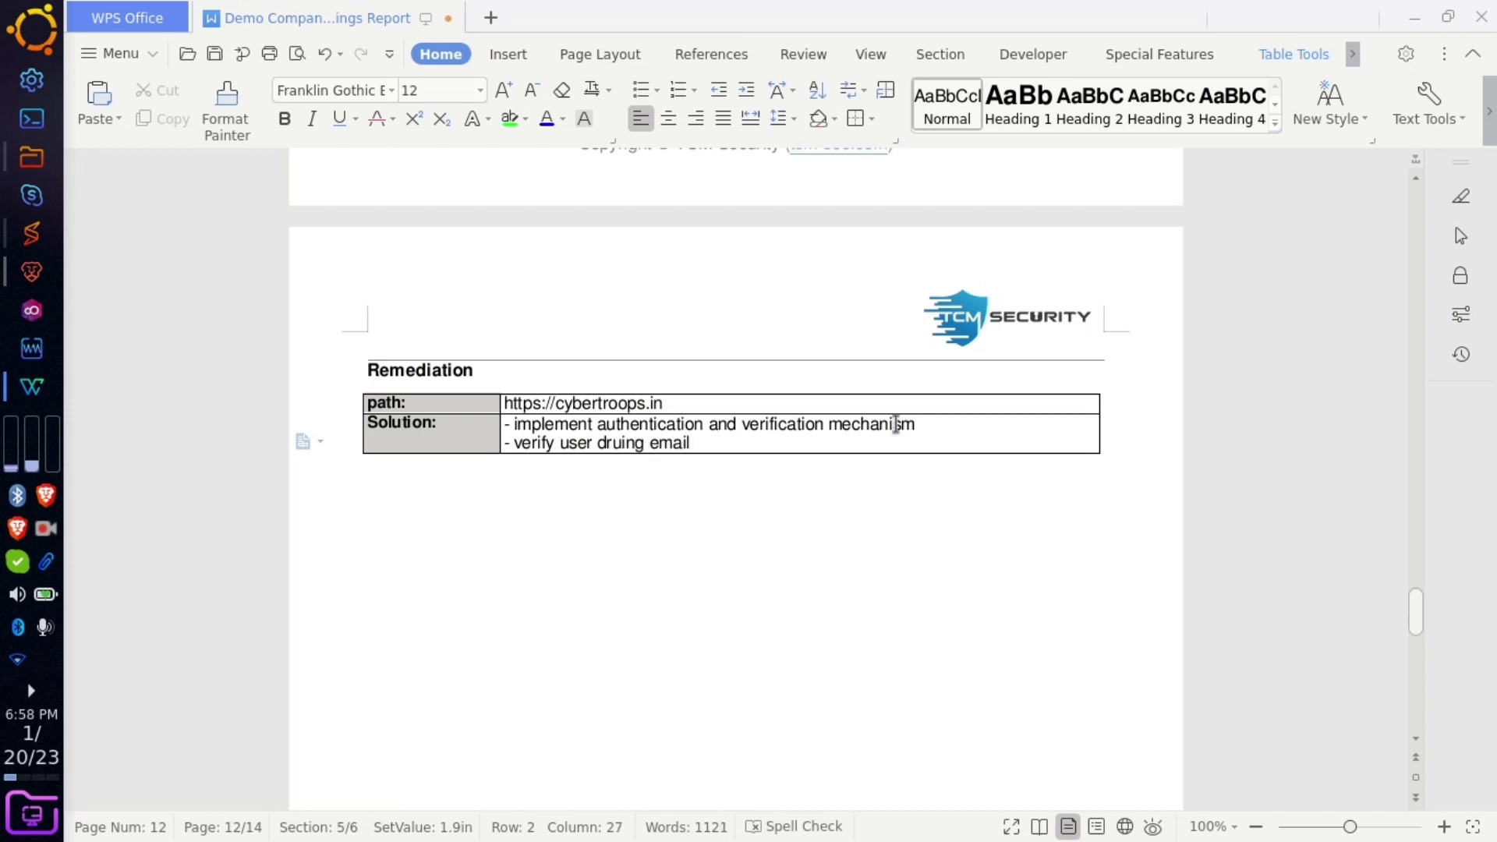
key("Return")
type("- verify user")
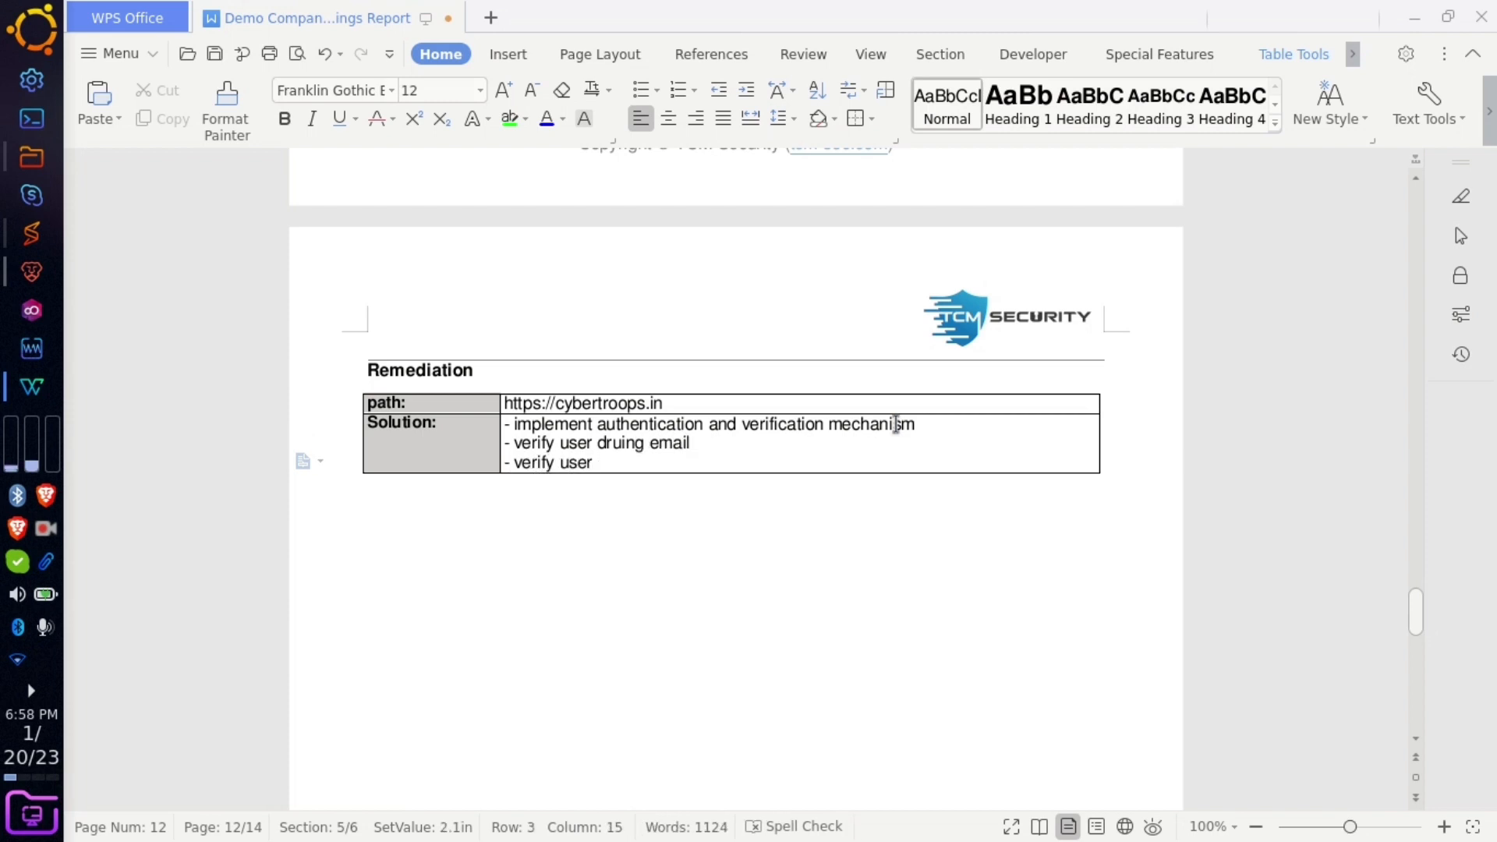
type(" during mobile no")
key("BackSpace")
key("BackSpace")
key("BackSpace")
type("no")
- Delete the Additional Reports and Scans heading, paragraph and file list
left_click(831, 520)
scroll(830, 520, "down", 15)
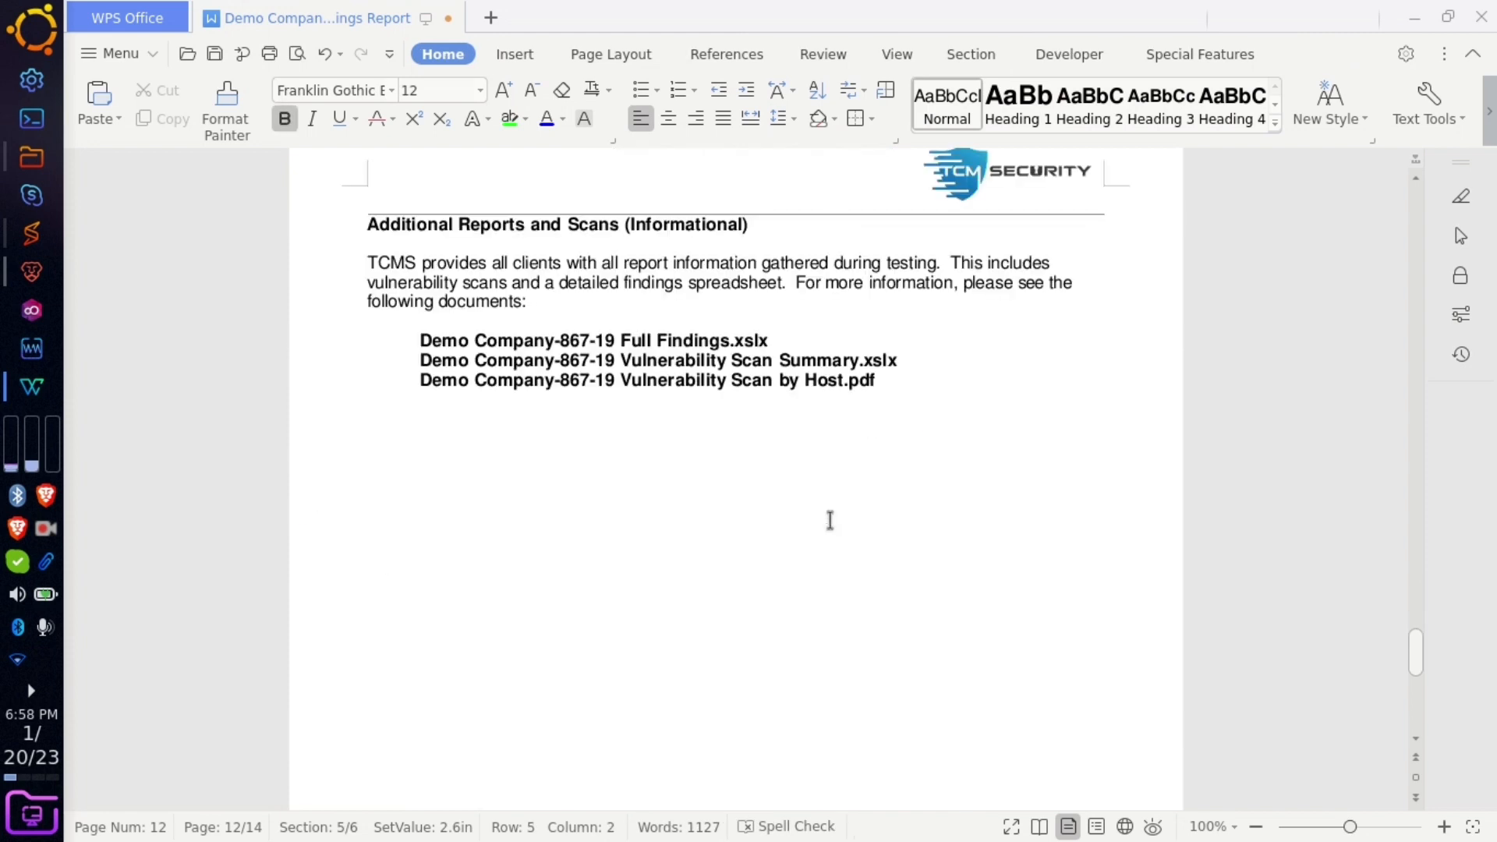
scroll(831, 520, "up", 7)
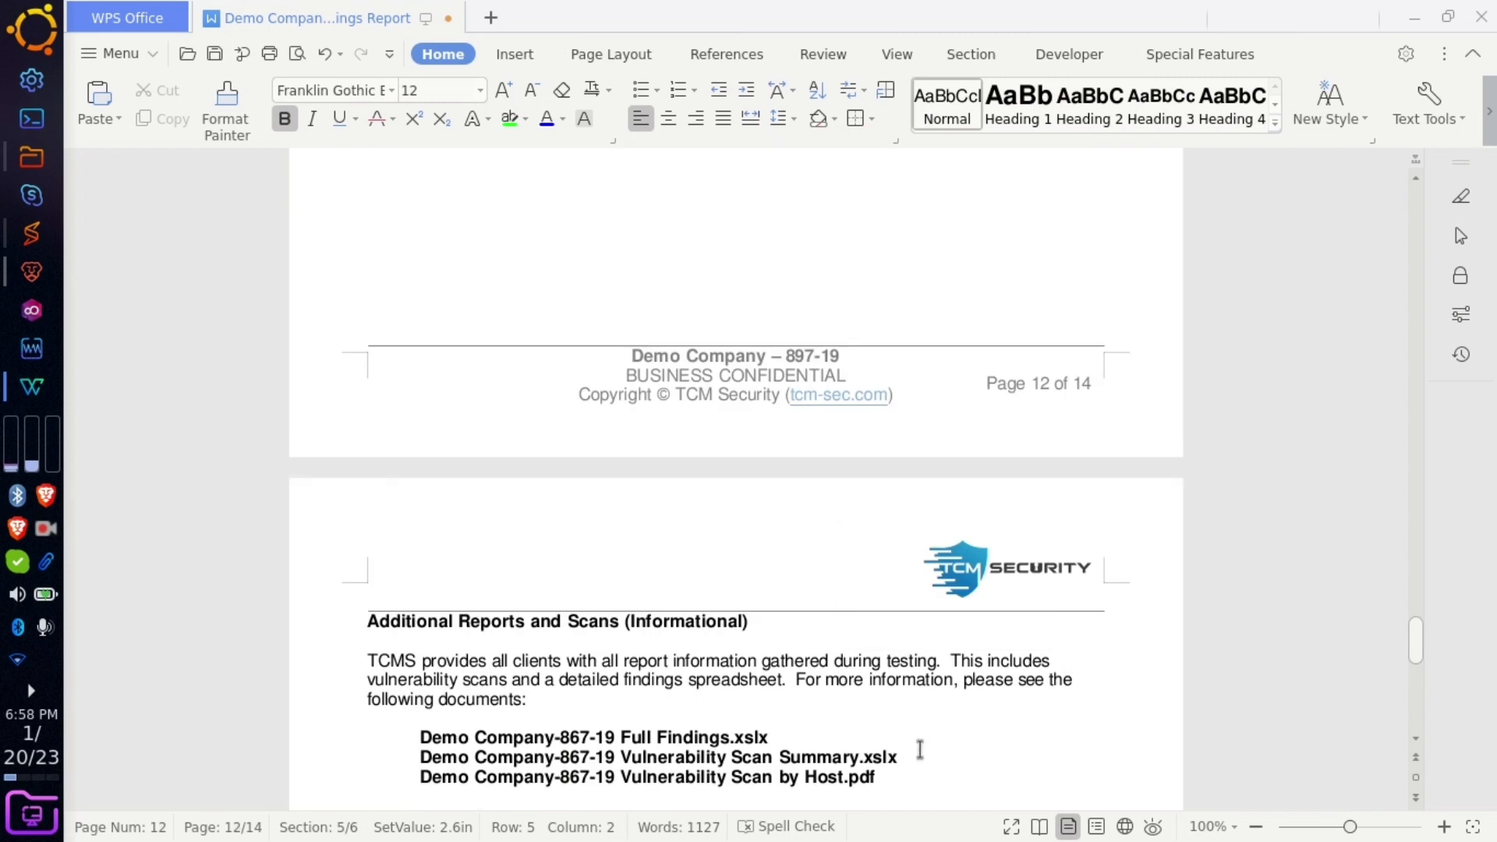
left_click_drag(918, 779, 335, 613)
key("BackSpace")
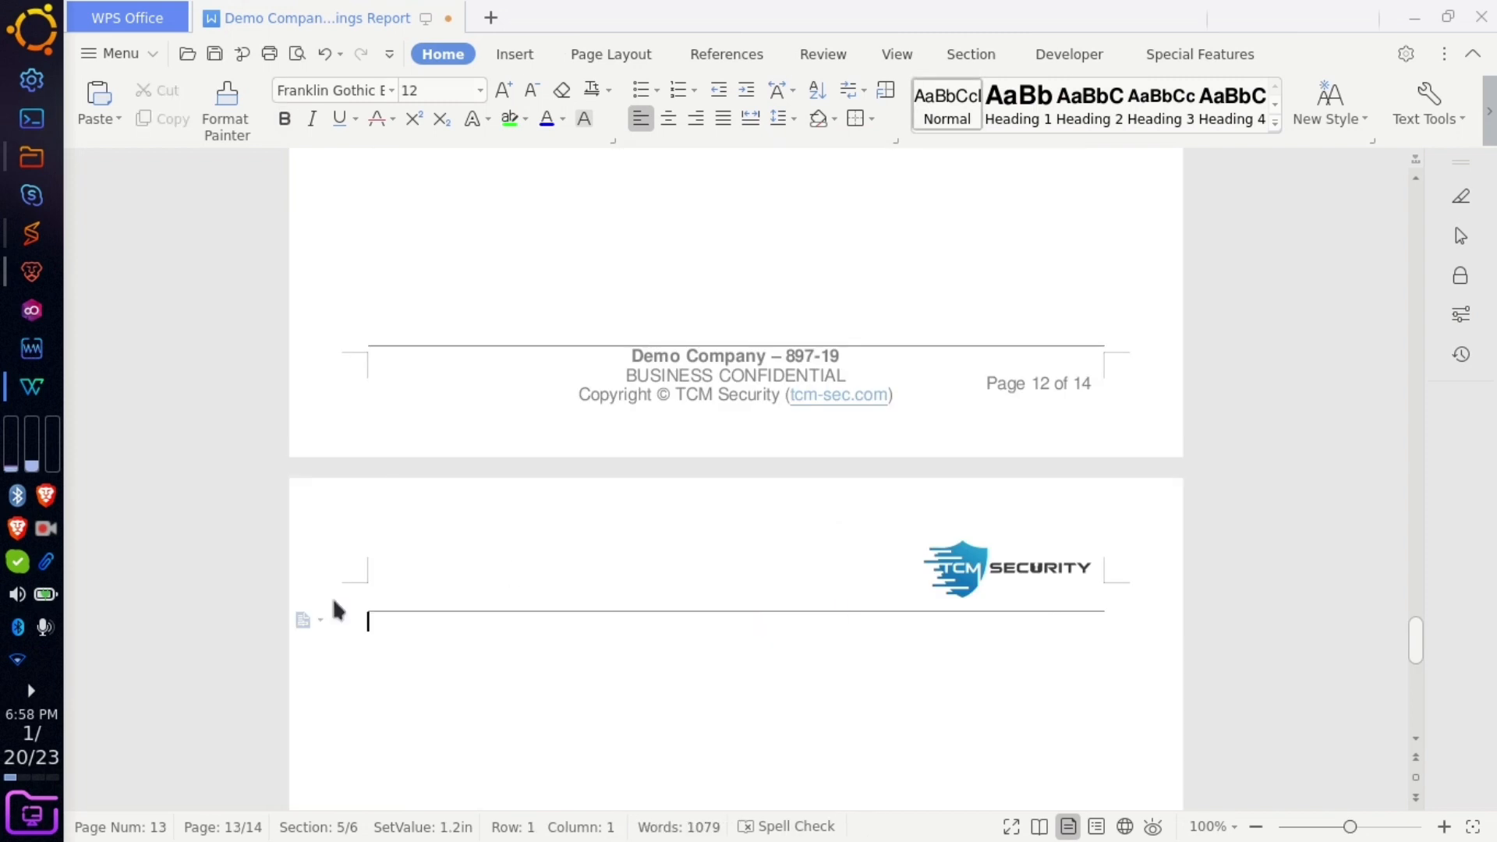
- Review the findings table's Impact, Risk Medium and System rows, then place the cursor below the proof-of-concept text
scroll(675, 524, "up", 10)
scroll(675, 527, "up", 10)
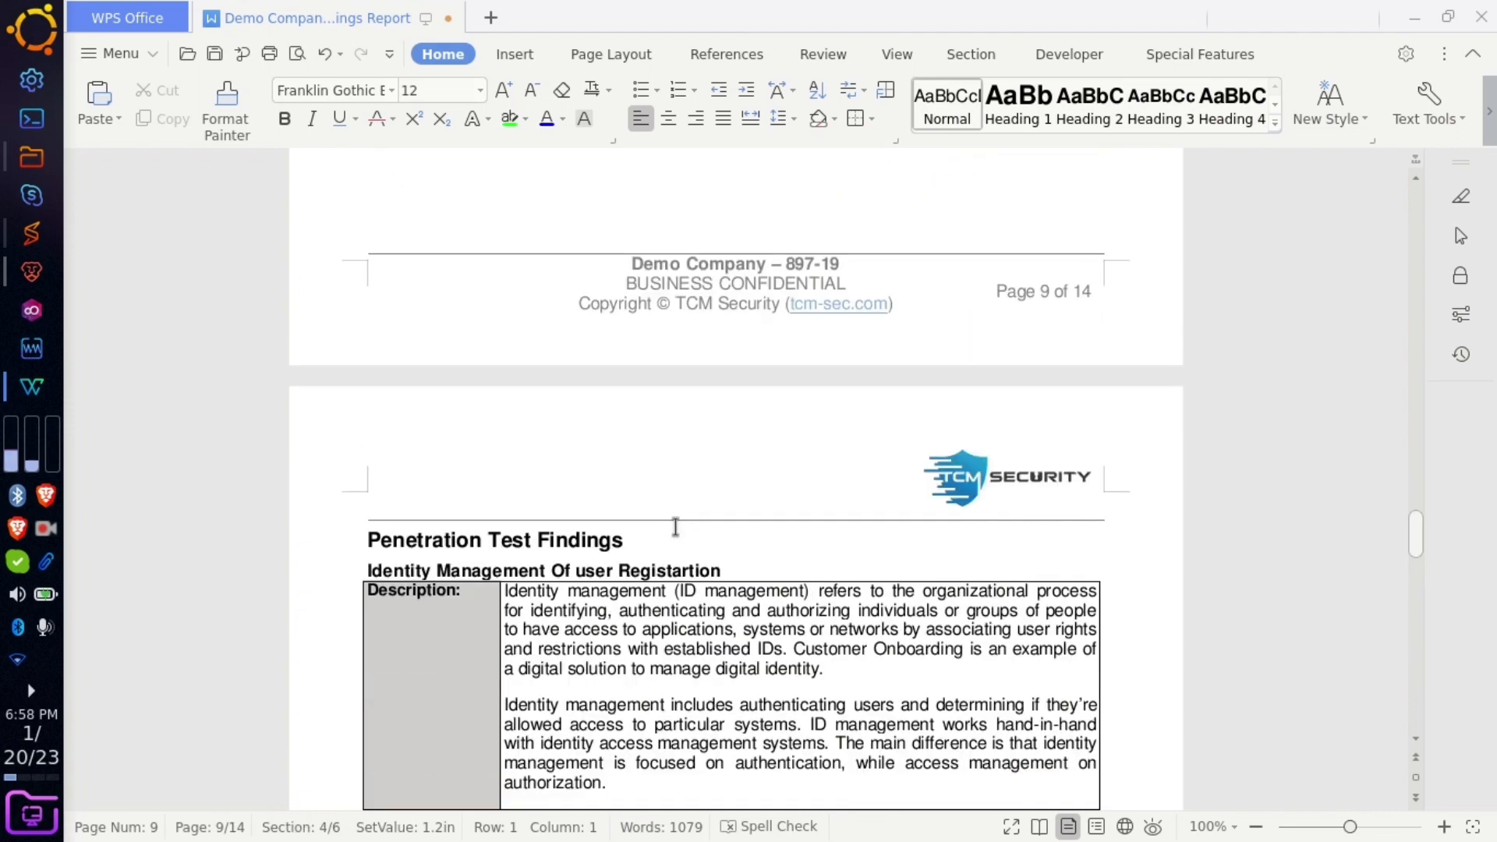
scroll(675, 527, "up", 10)
scroll(675, 527, "up", 10)
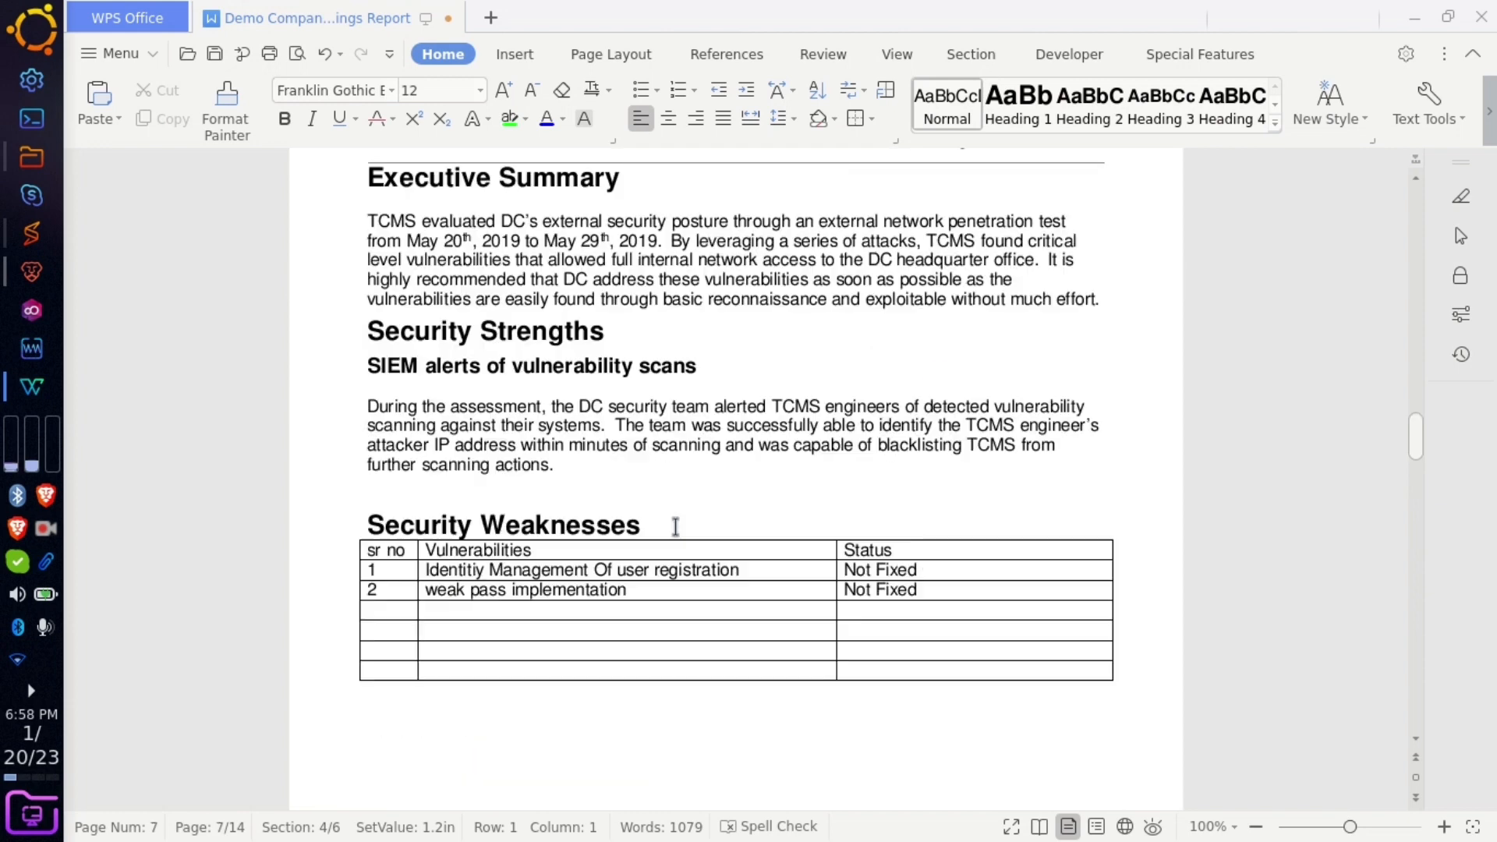
scroll(672, 524, "down", 2)
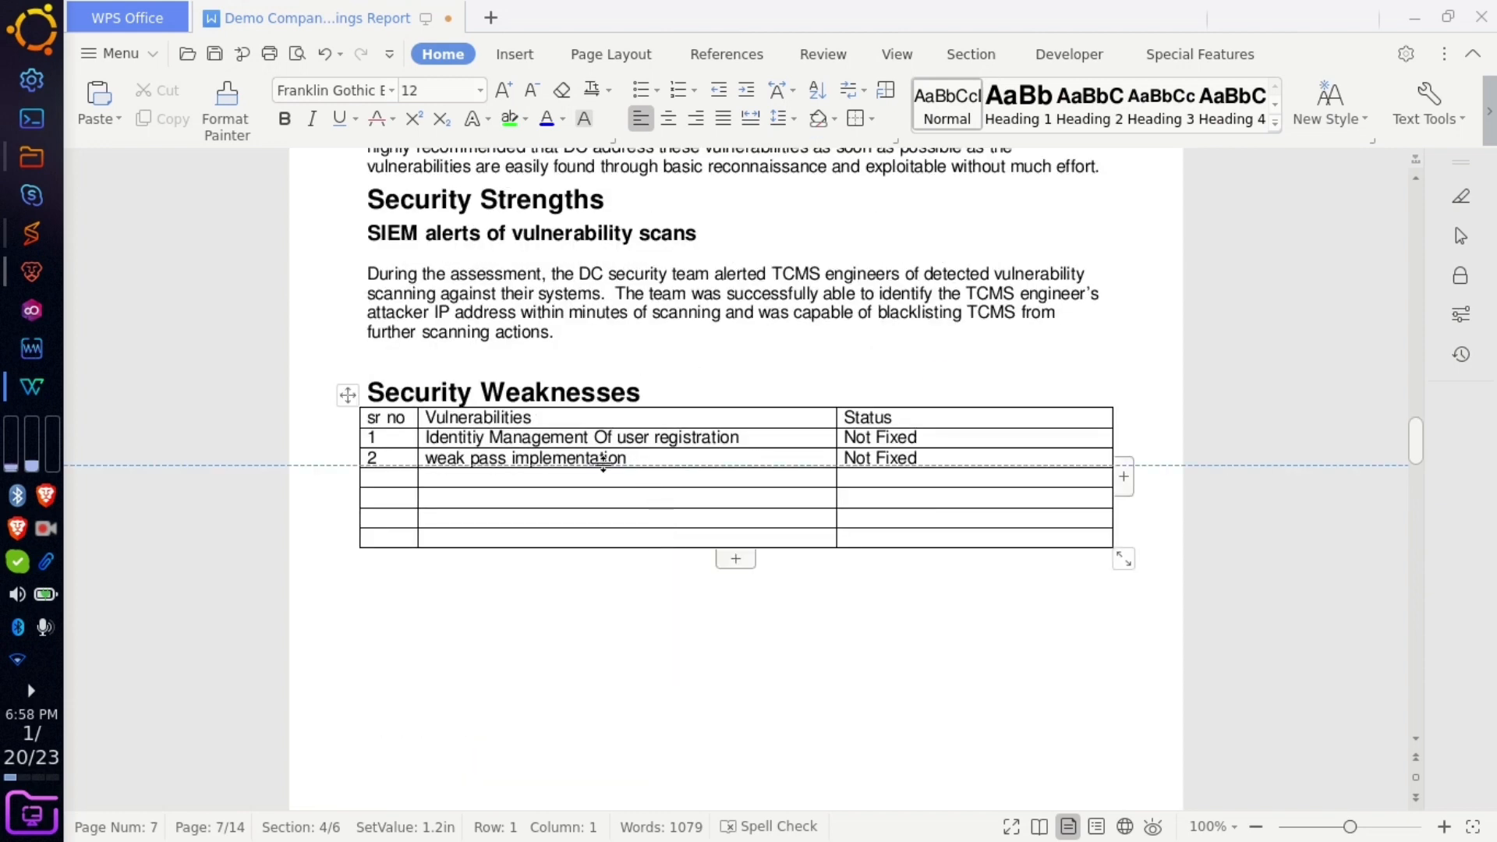
left_click(645, 608)
scroll(644, 608, "down", 12)
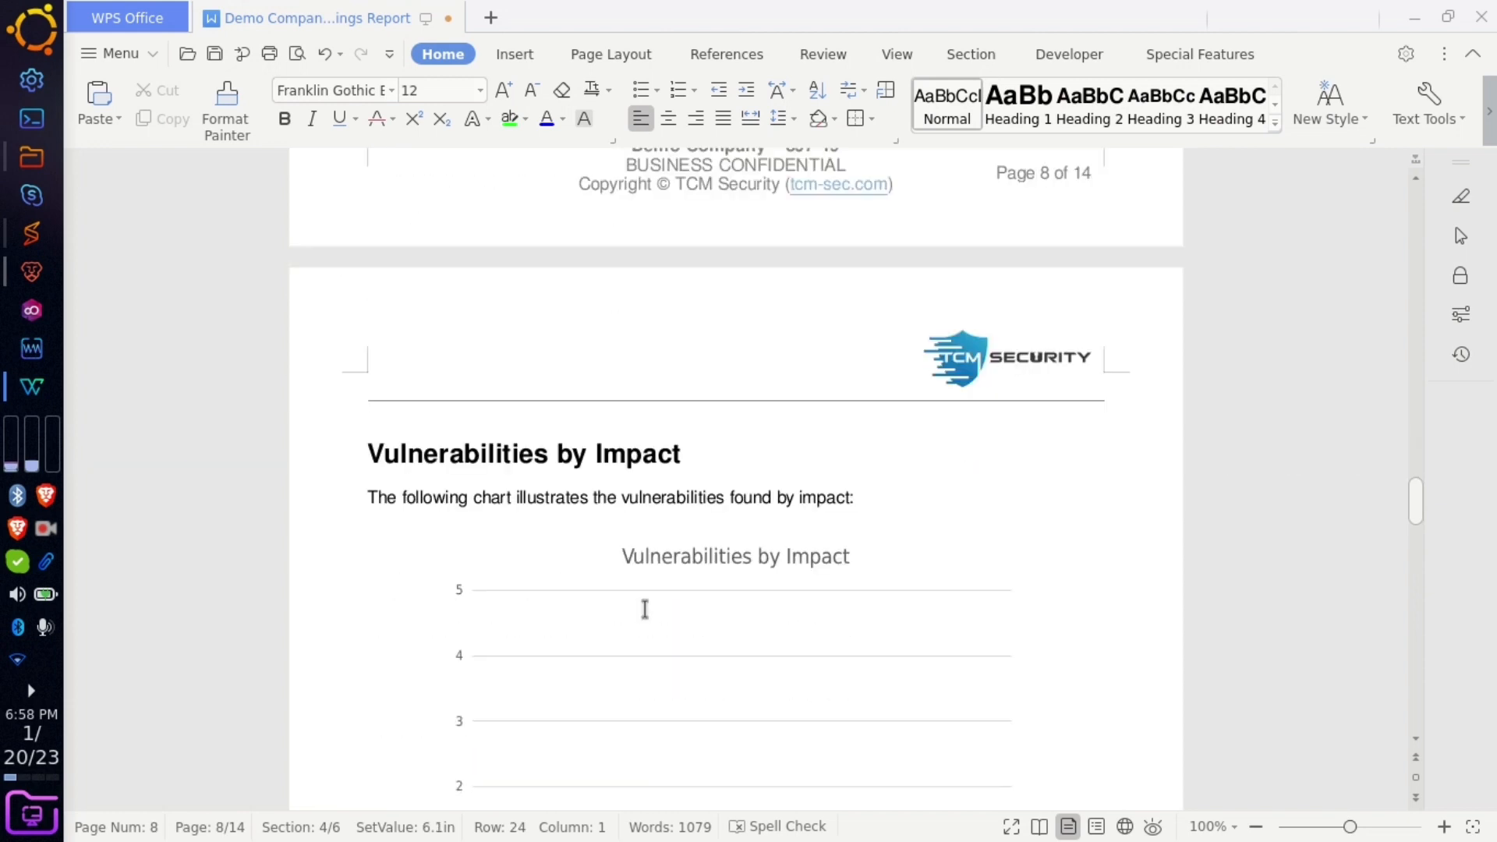
scroll(644, 608, "down", 5)
left_click_drag(621, 282, 546, 276)
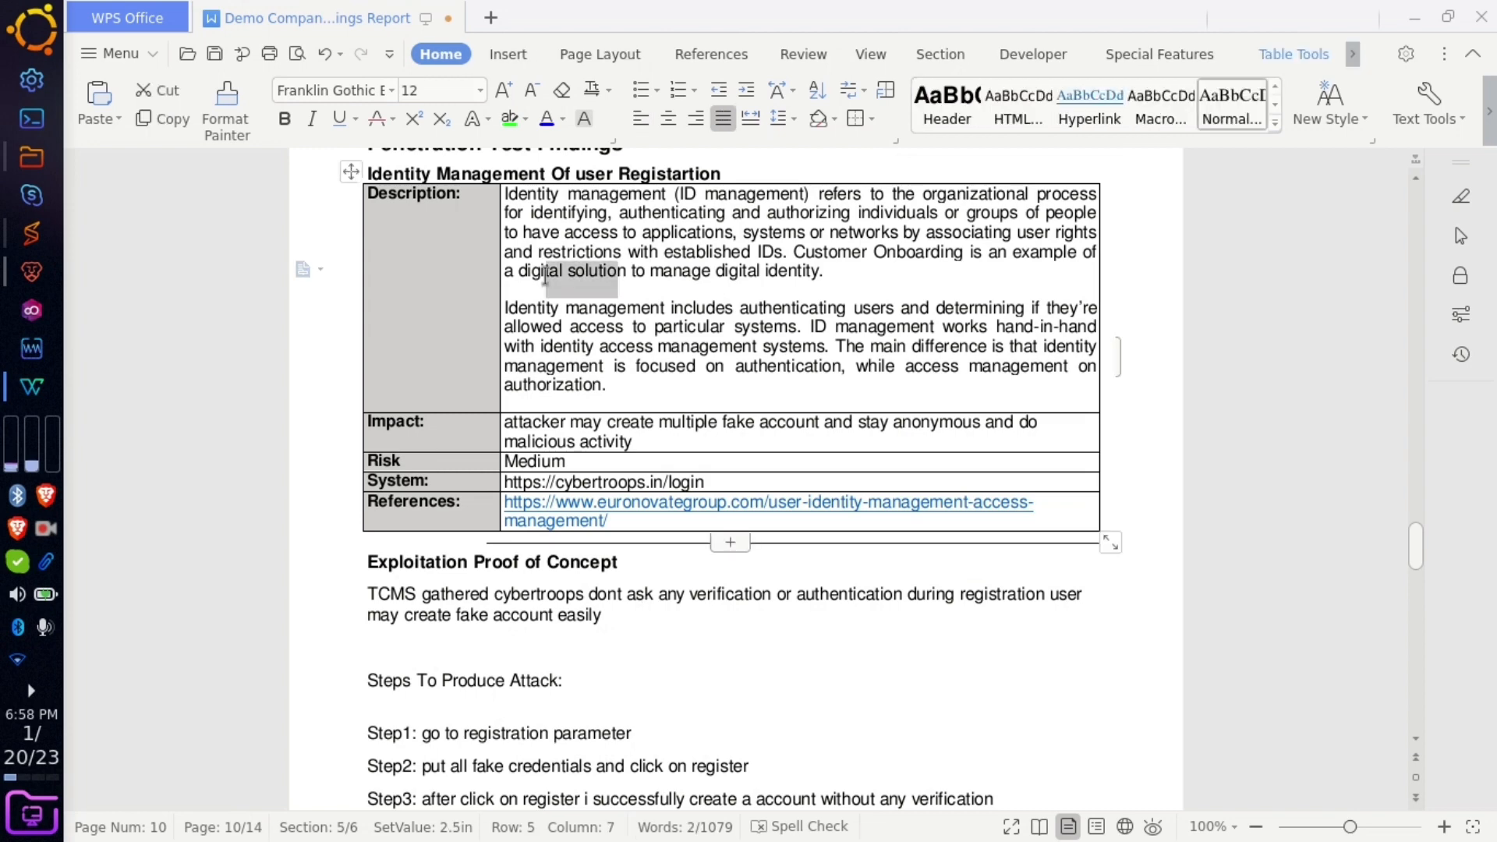
left_click_drag(583, 431, 376, 462)
left_click_drag(547, 460, 737, 485)
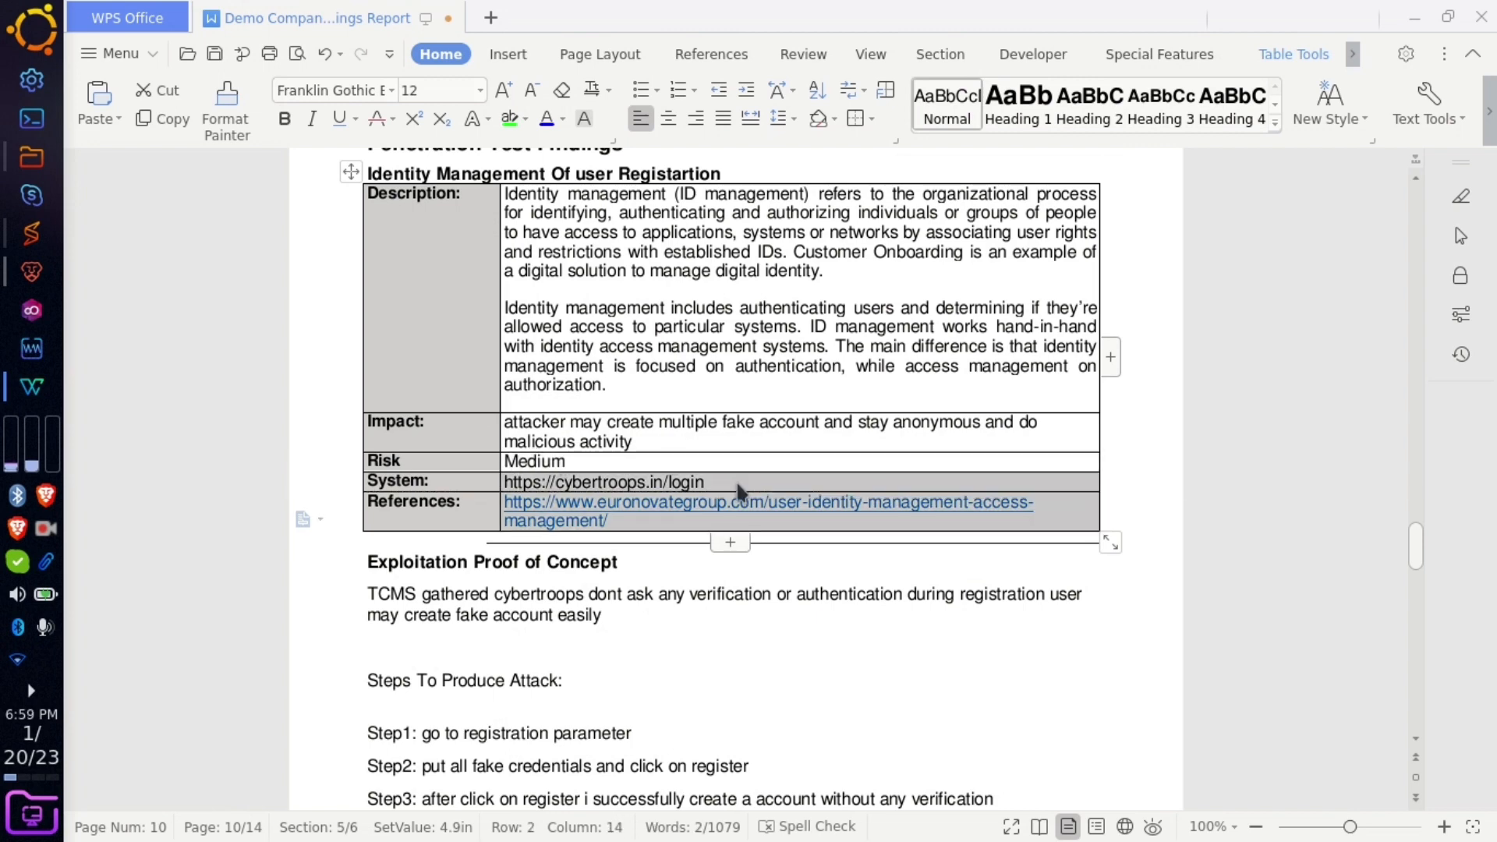
left_click(736, 484)
left_click(612, 520)
left_click(740, 647)
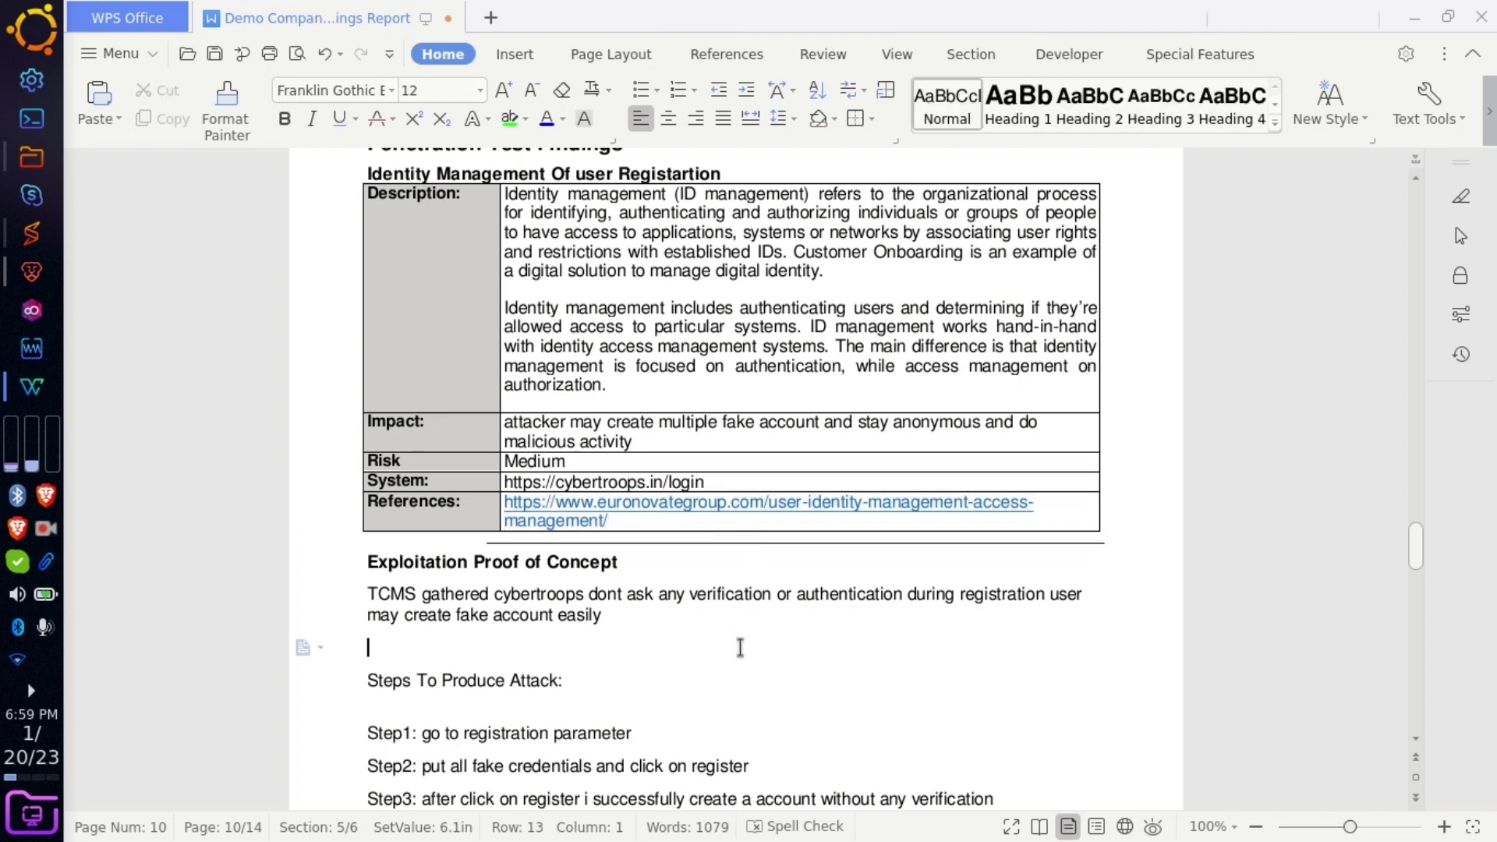
scroll(740, 647, "down", 5)
- Minimize the report and browser to reach the desktop, then return to the report
scroll(611, 641, "down", 5)
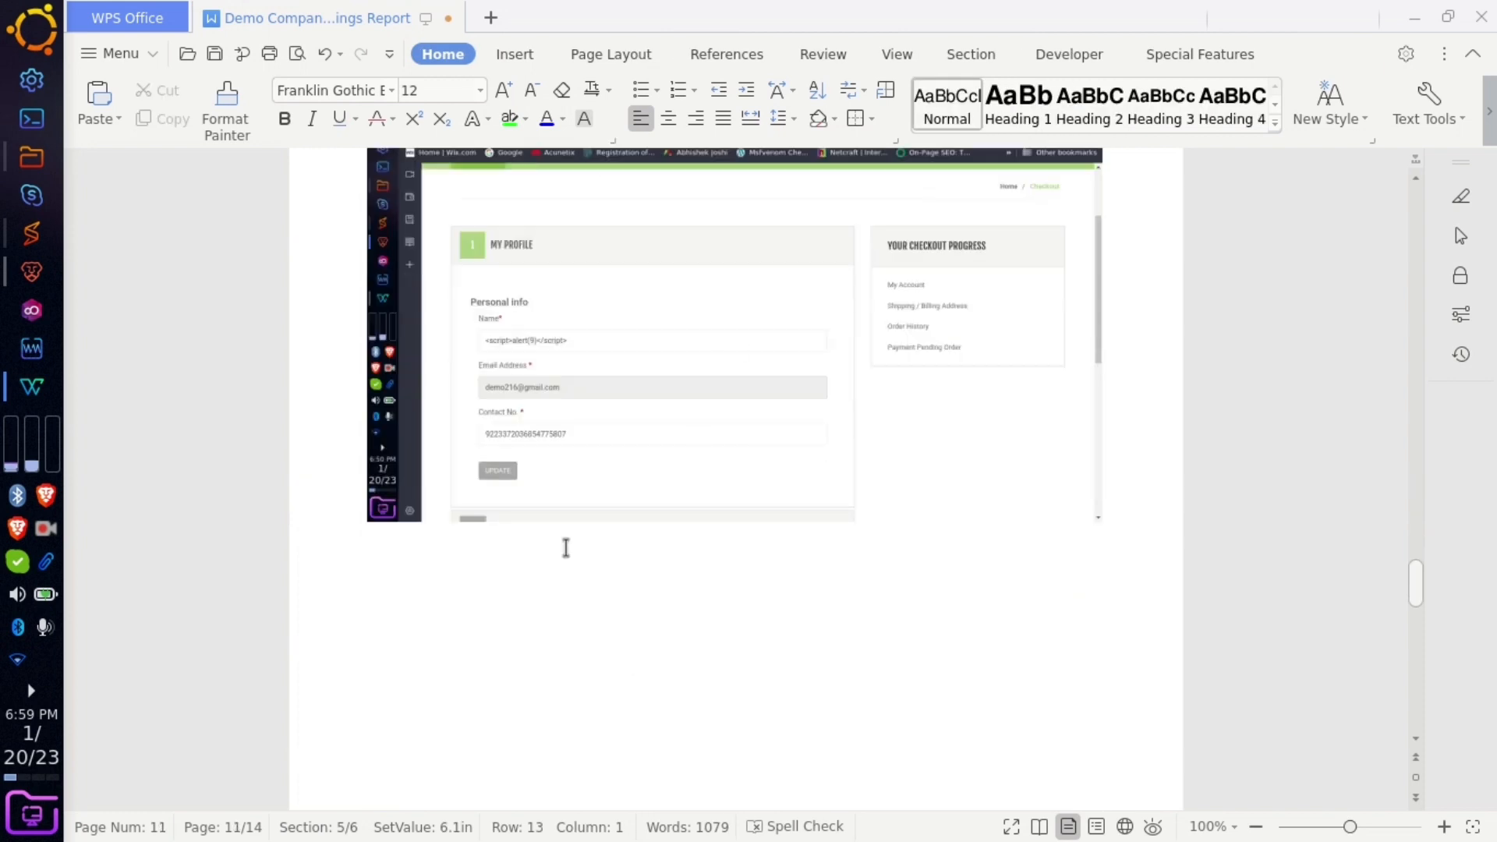
left_click(668, 625)
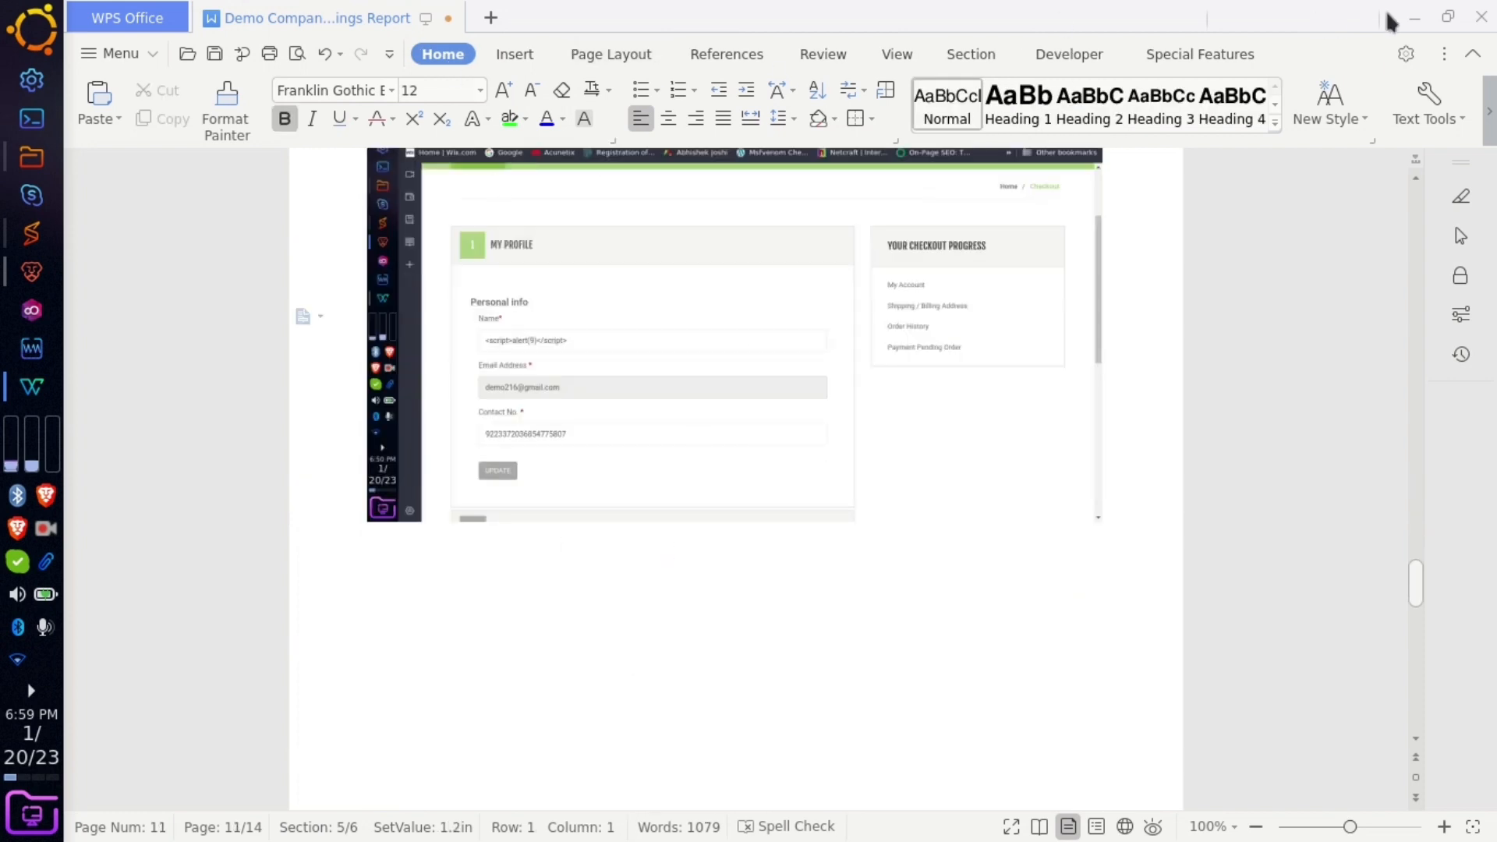
left_click(1413, 16)
left_click(160, 9)
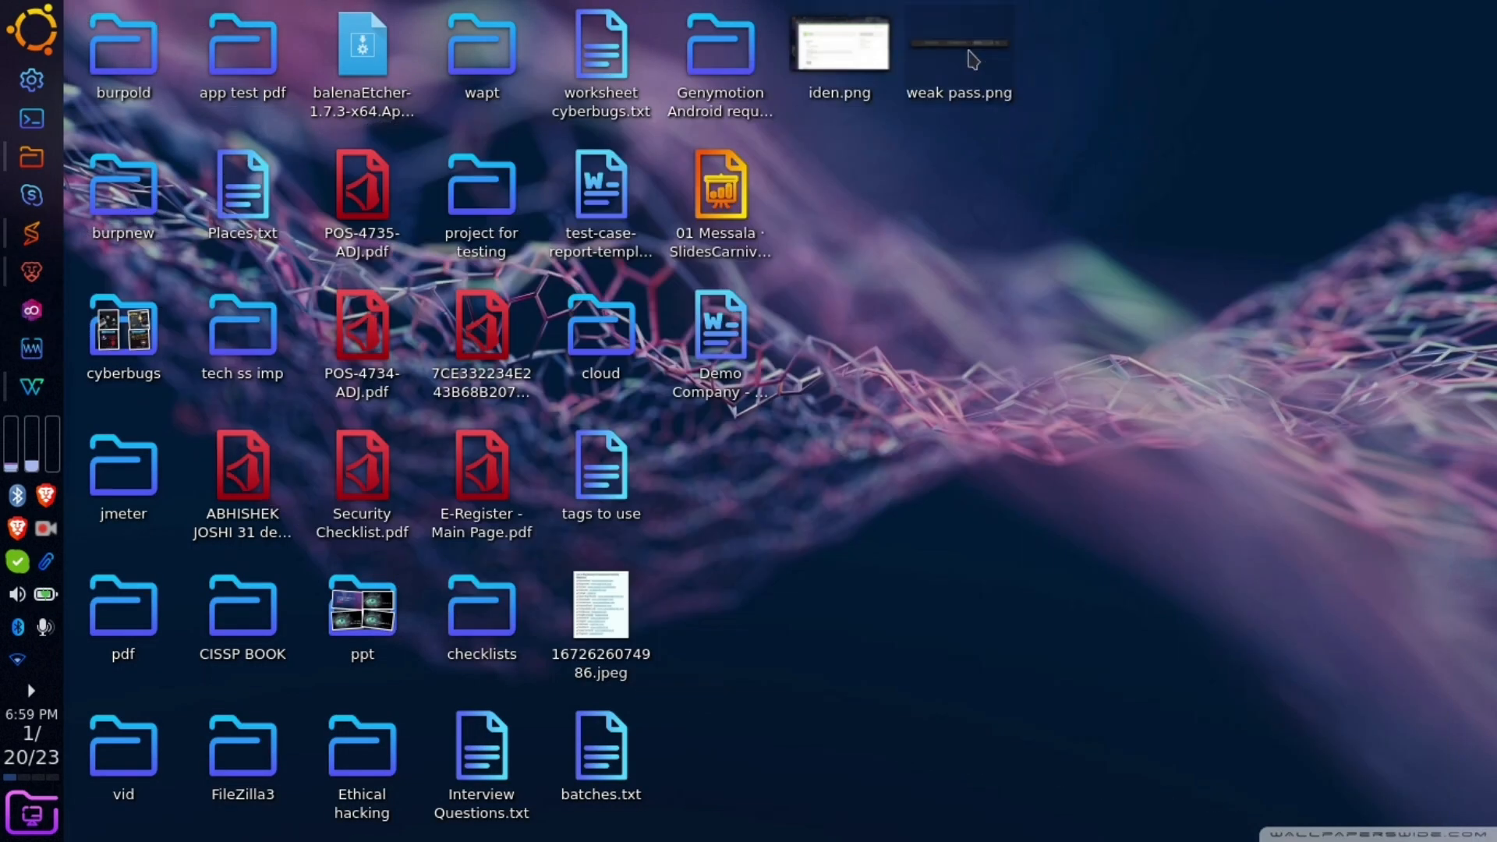
key("alt+Tab")
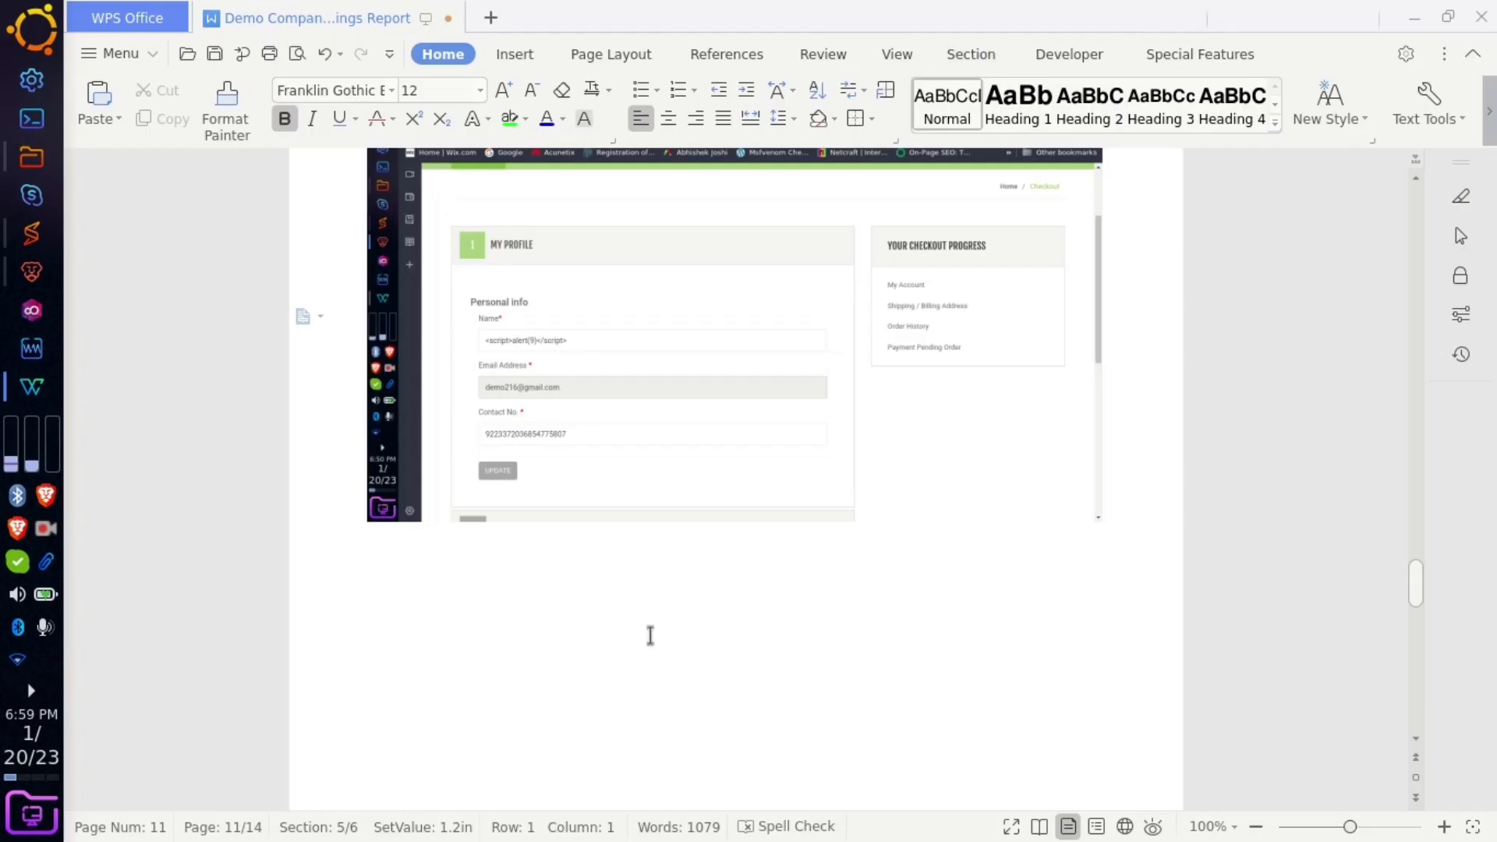
- Paste the saved-credentials screenshot on a new line below the page 11 screenshot
scroll(650, 634, "up", 3)
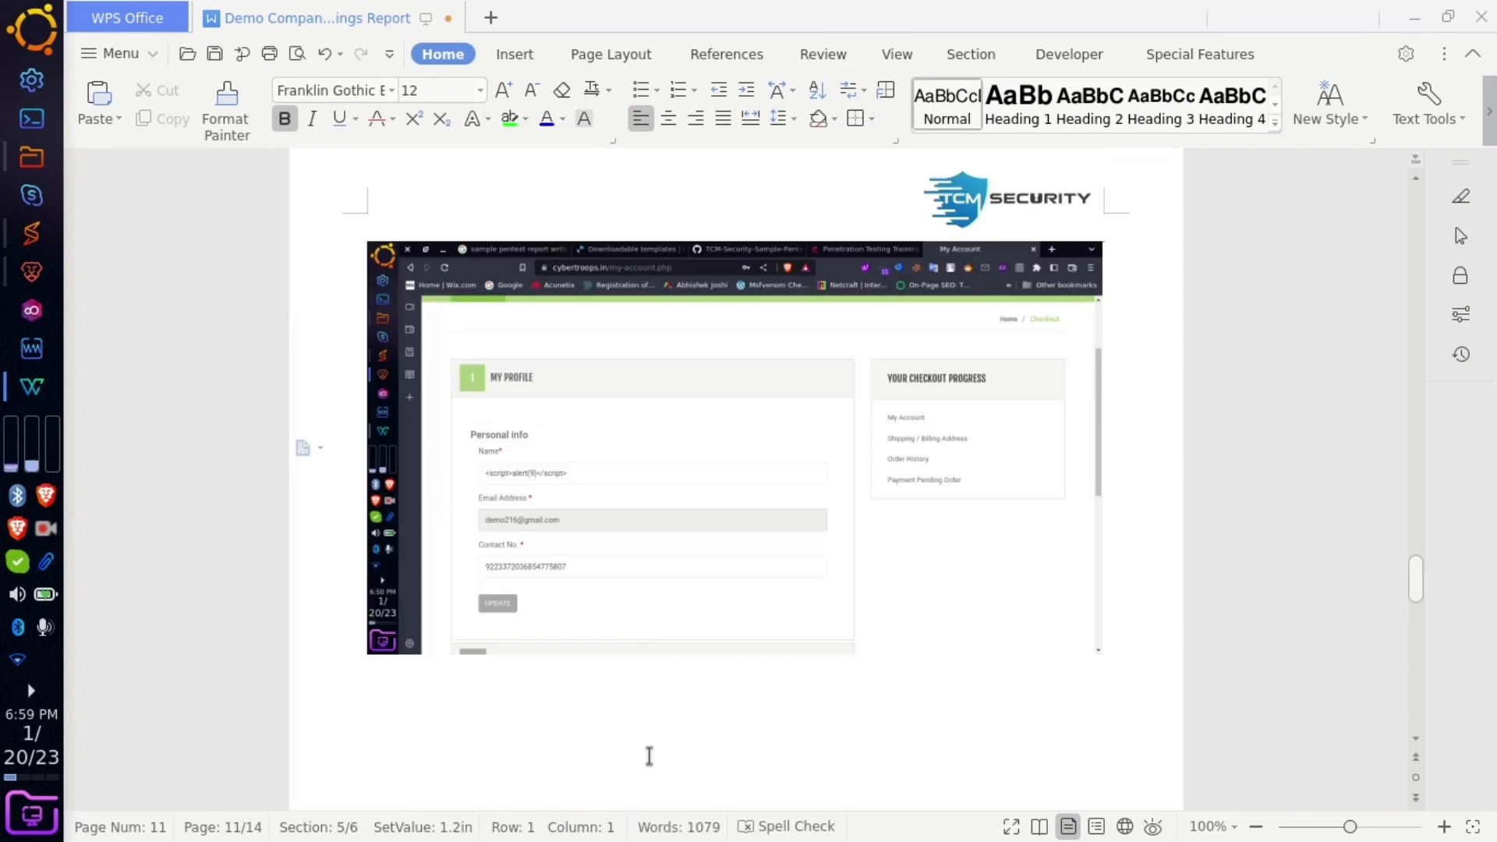
scroll(648, 756, "down", 10)
scroll(835, 455, "up", 6)
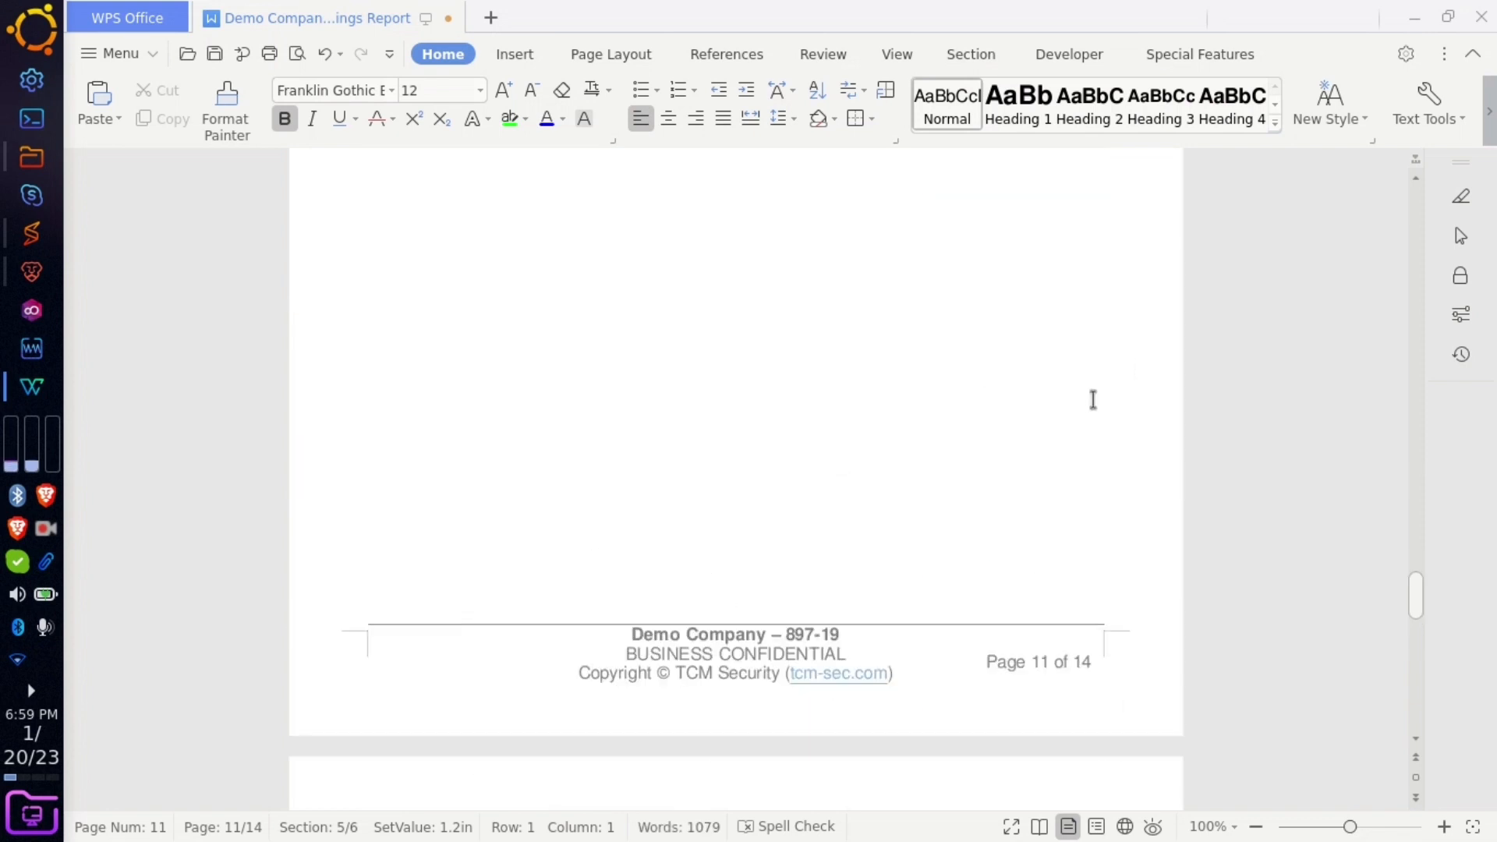
scroll(1090, 400, "up", 3)
left_click(1111, 261)
key("Return")
key("Return")
key("Return")
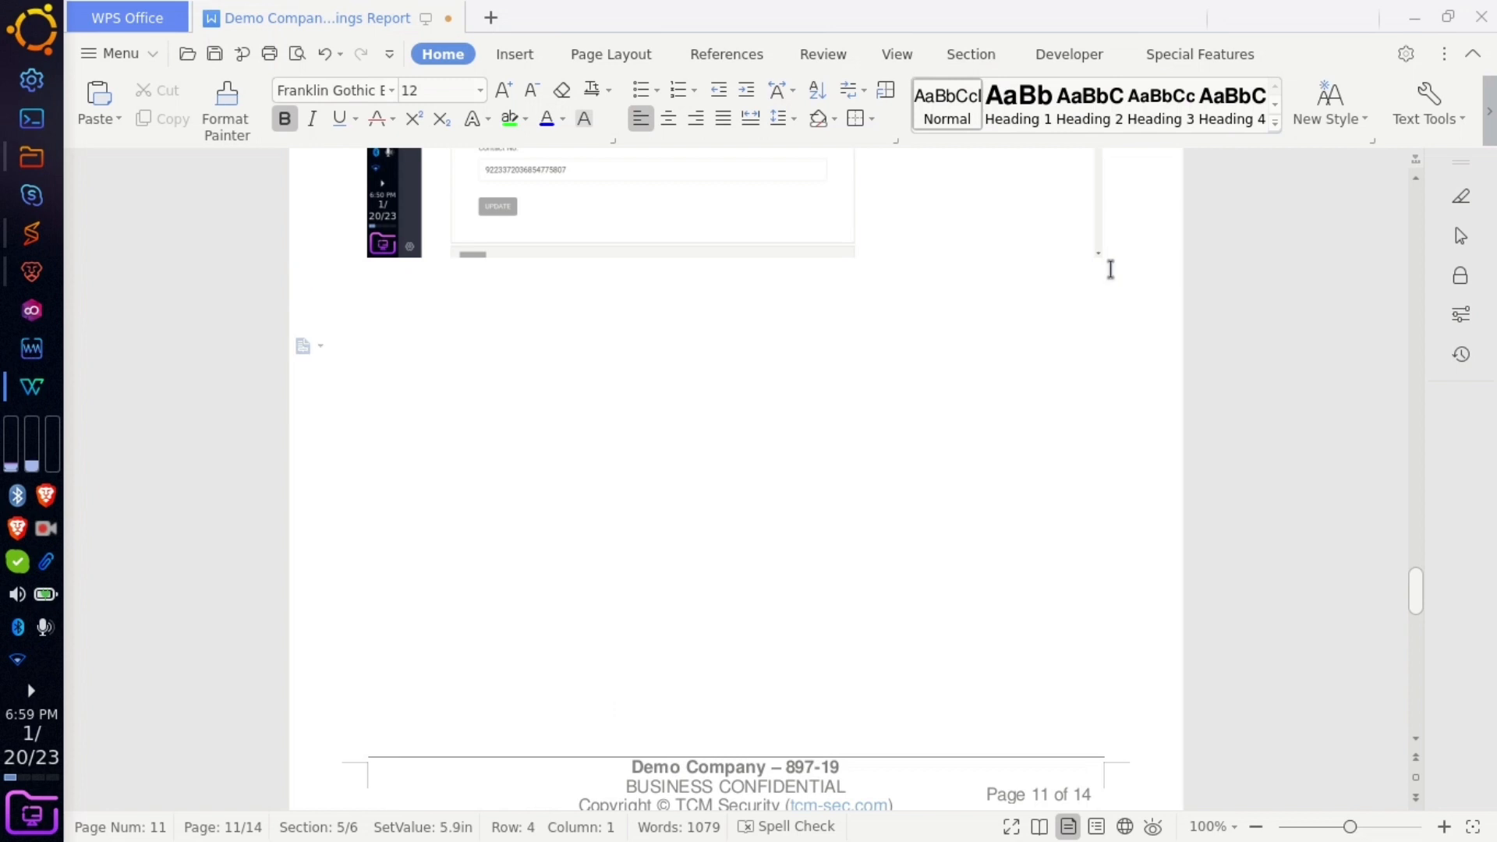
key("ctrl+v")
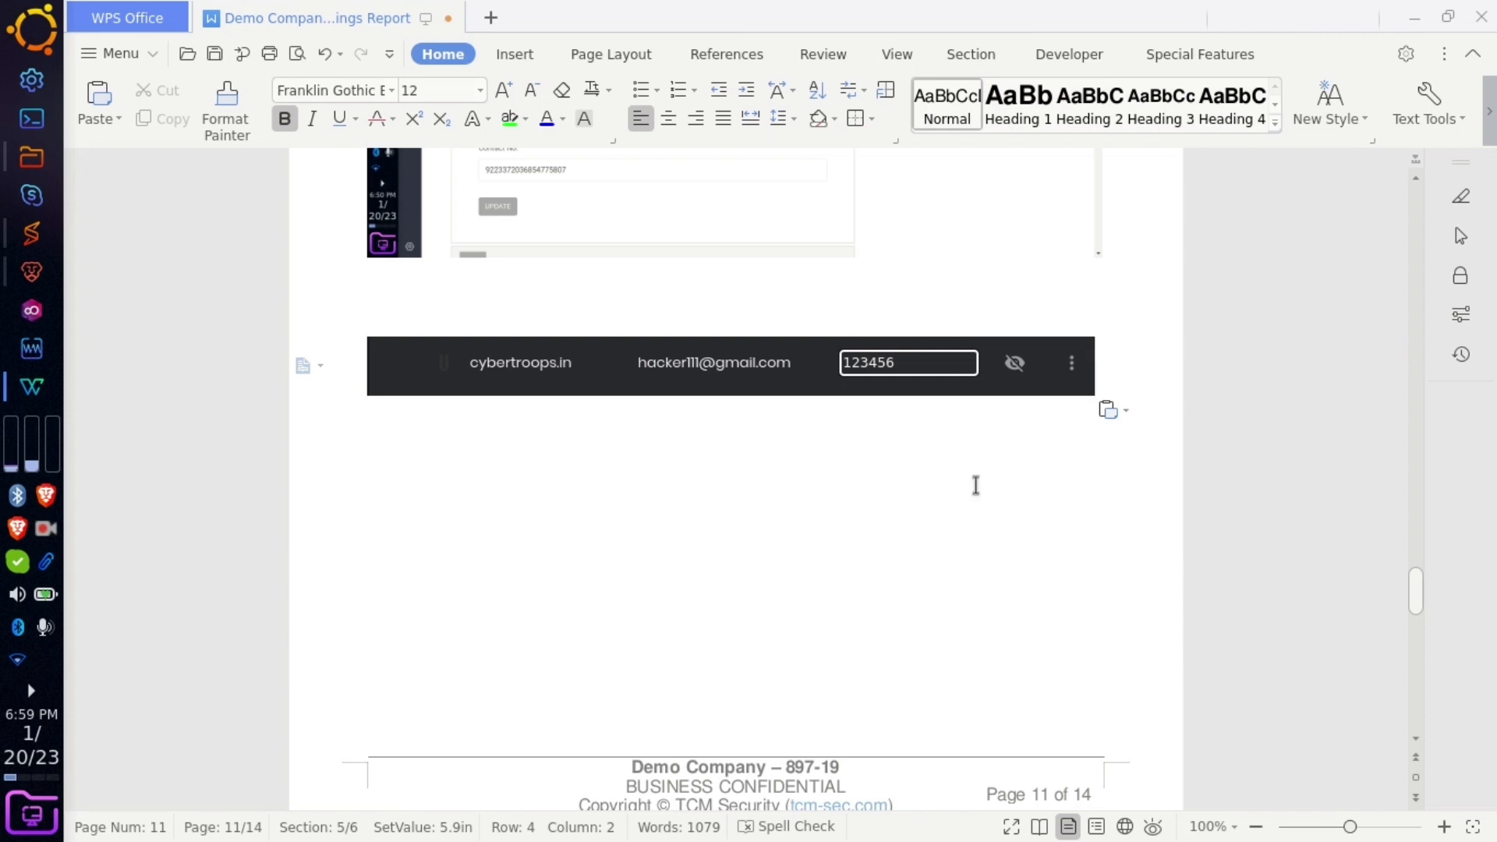
scroll(975, 485, "up", 10)
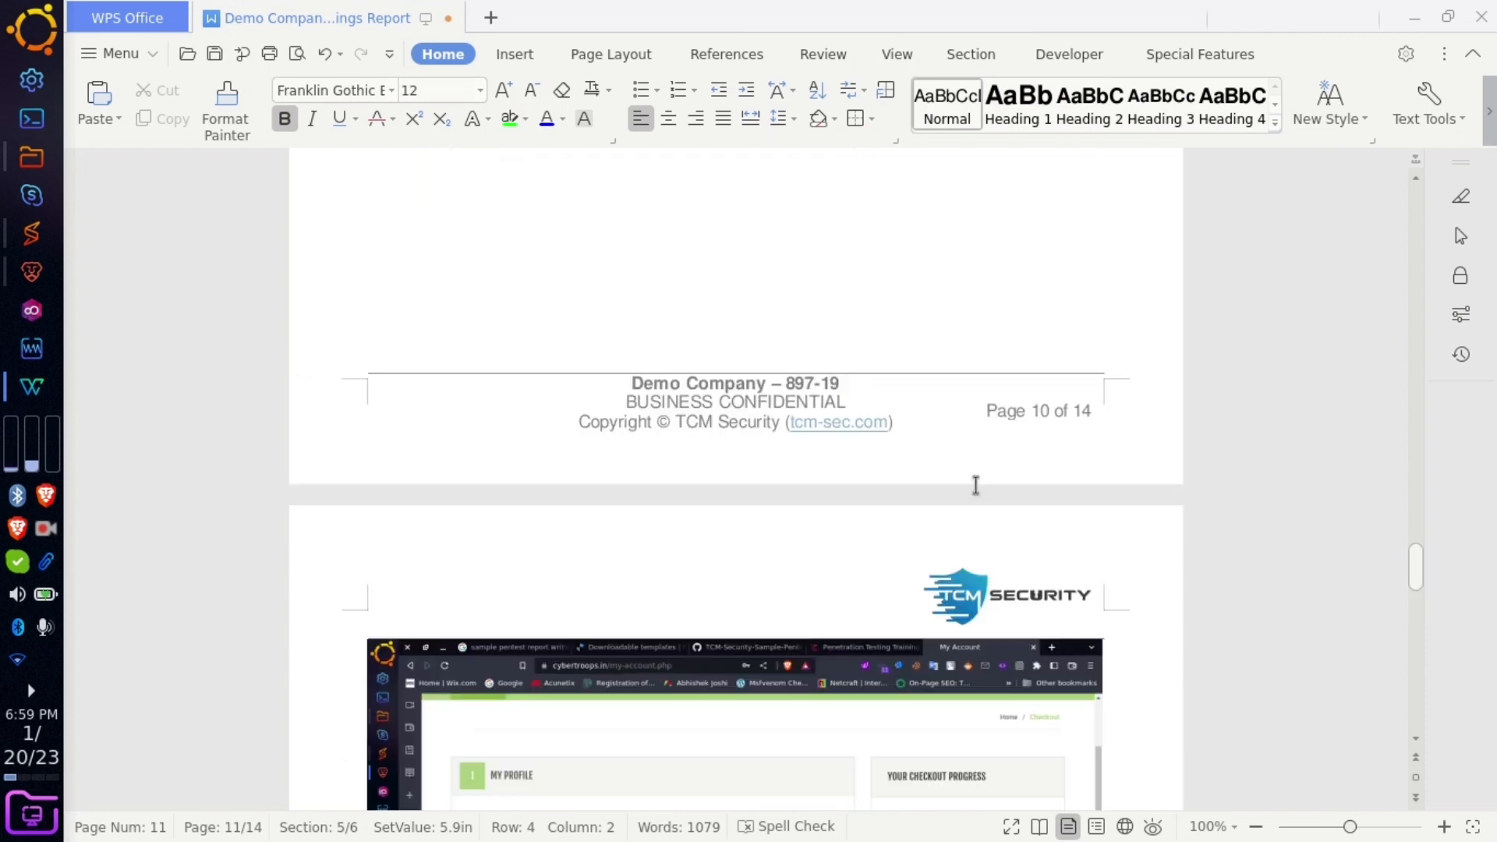
- Scroll back through the report to the cover page, then switch to the Euronovate article in Brave
scroll(975, 485, "up", 15)
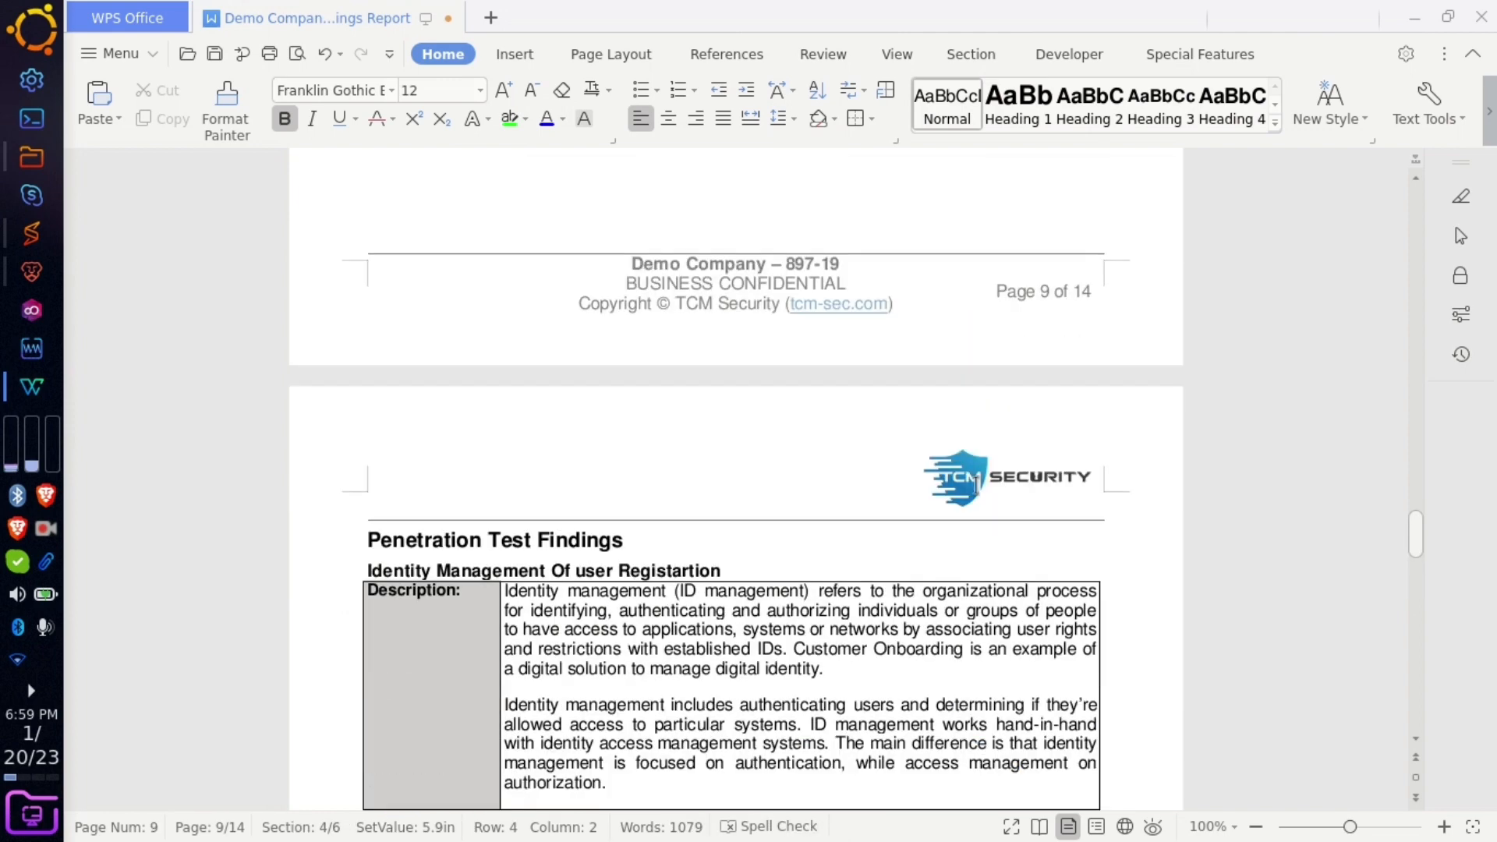
scroll(793, 563, "up", 20)
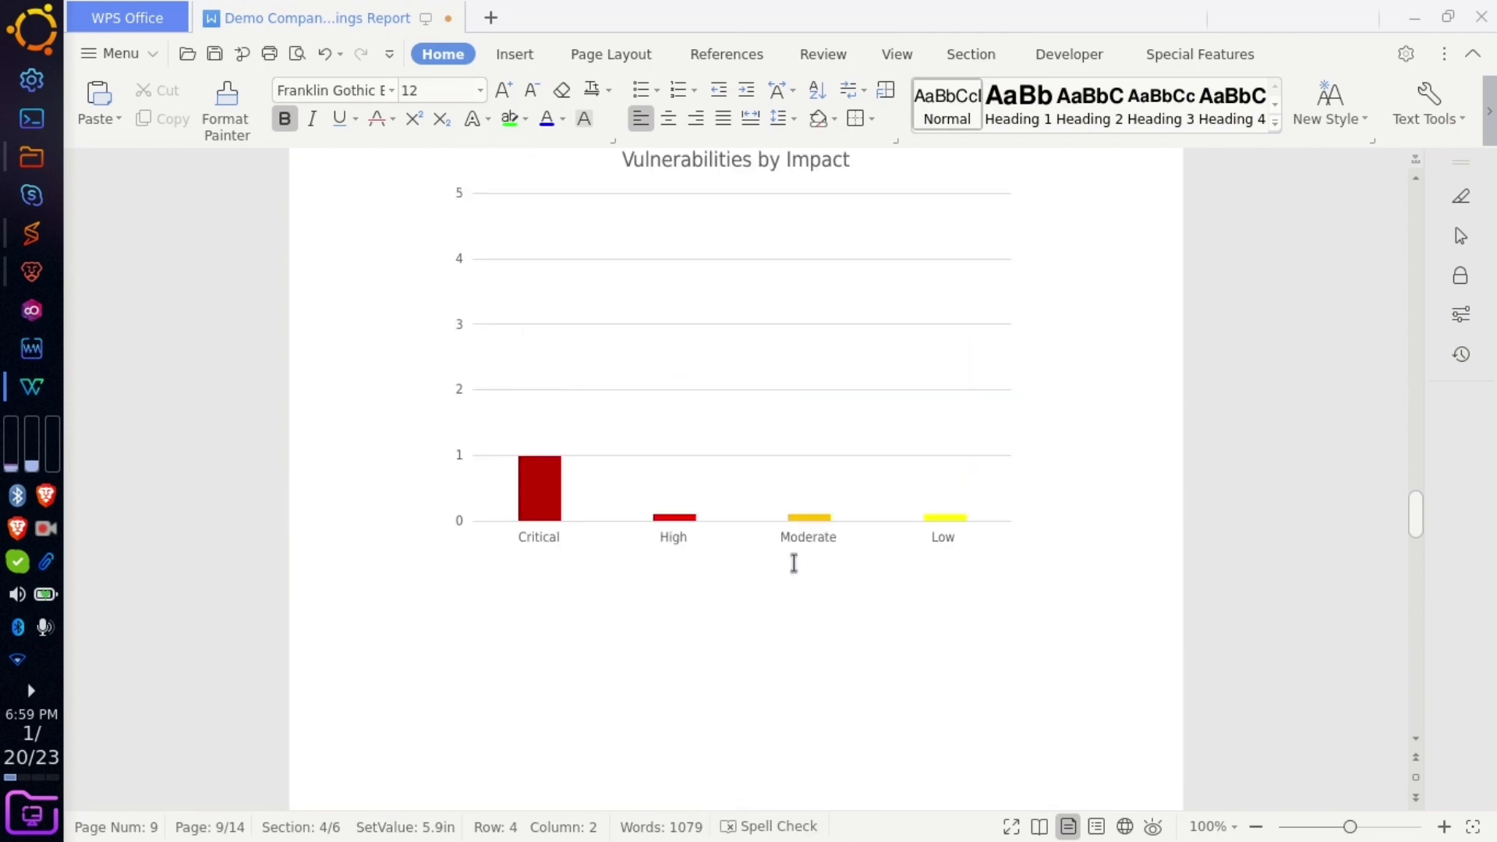
scroll(794, 562, "up", 20)
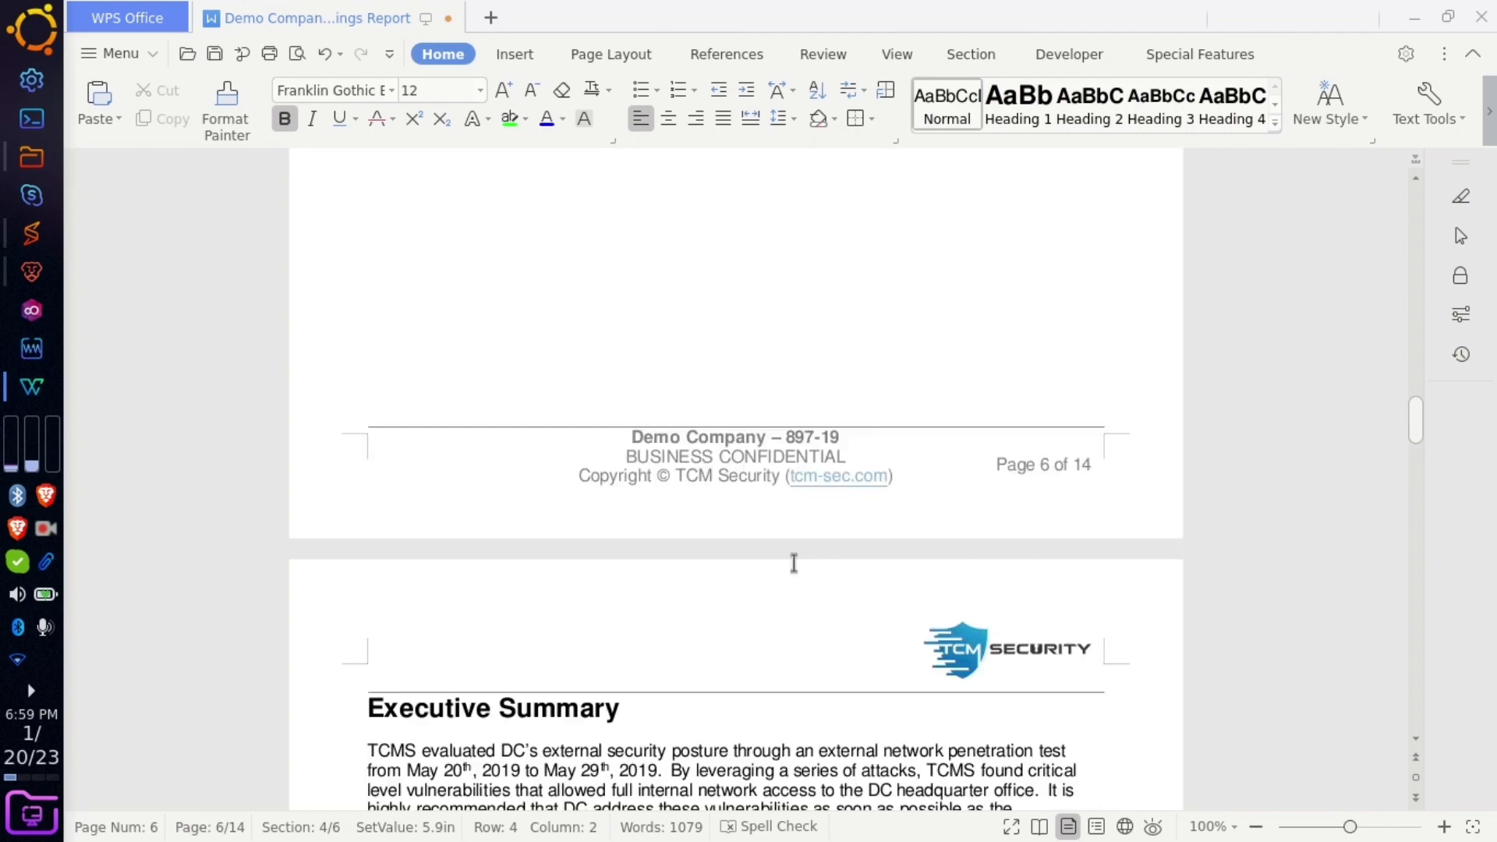
scroll(794, 563, "up", 15)
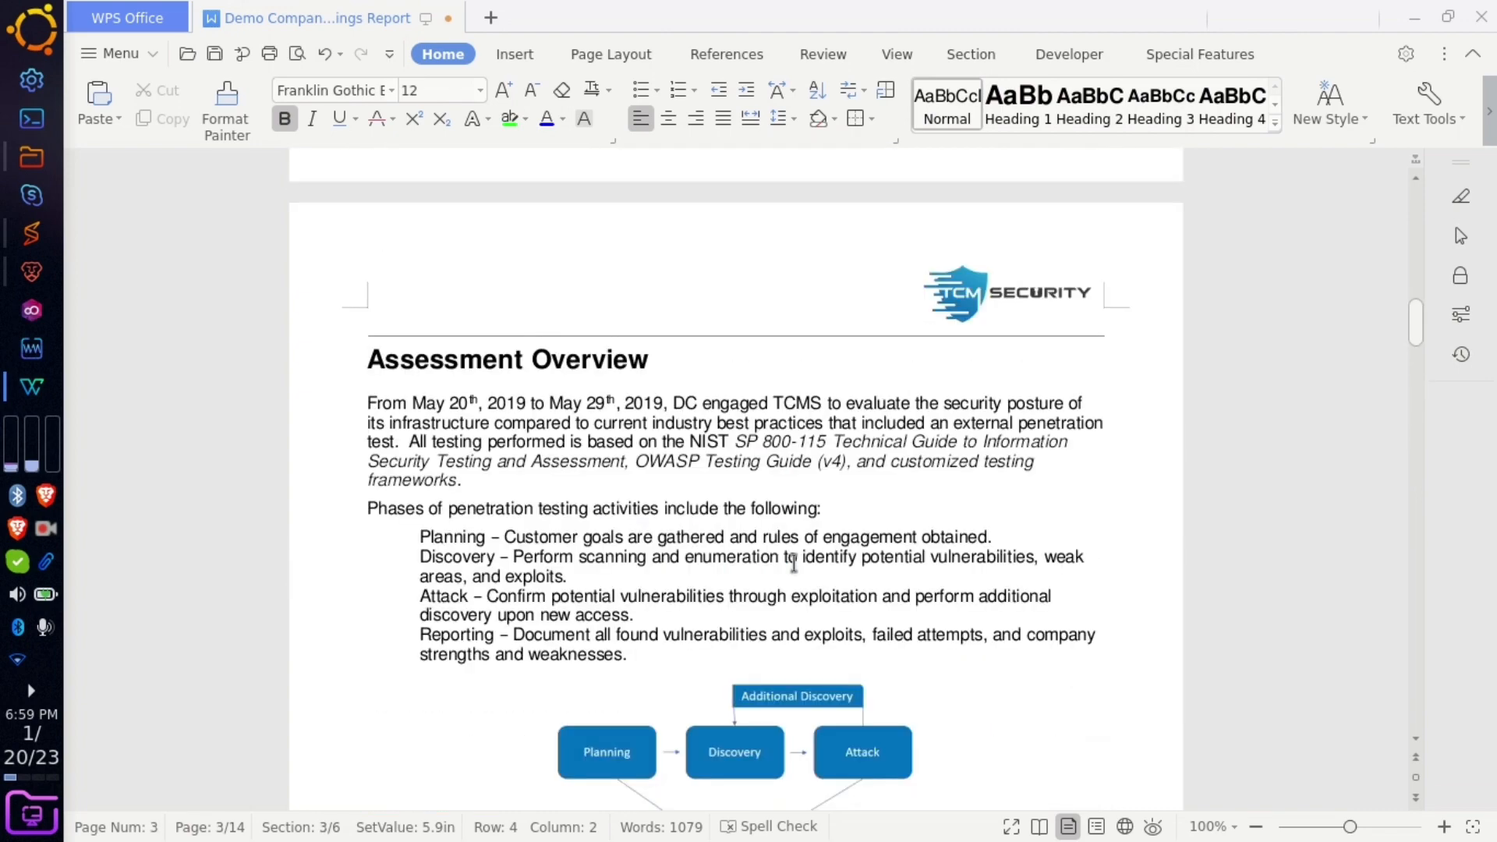
scroll(793, 563, "up", 20)
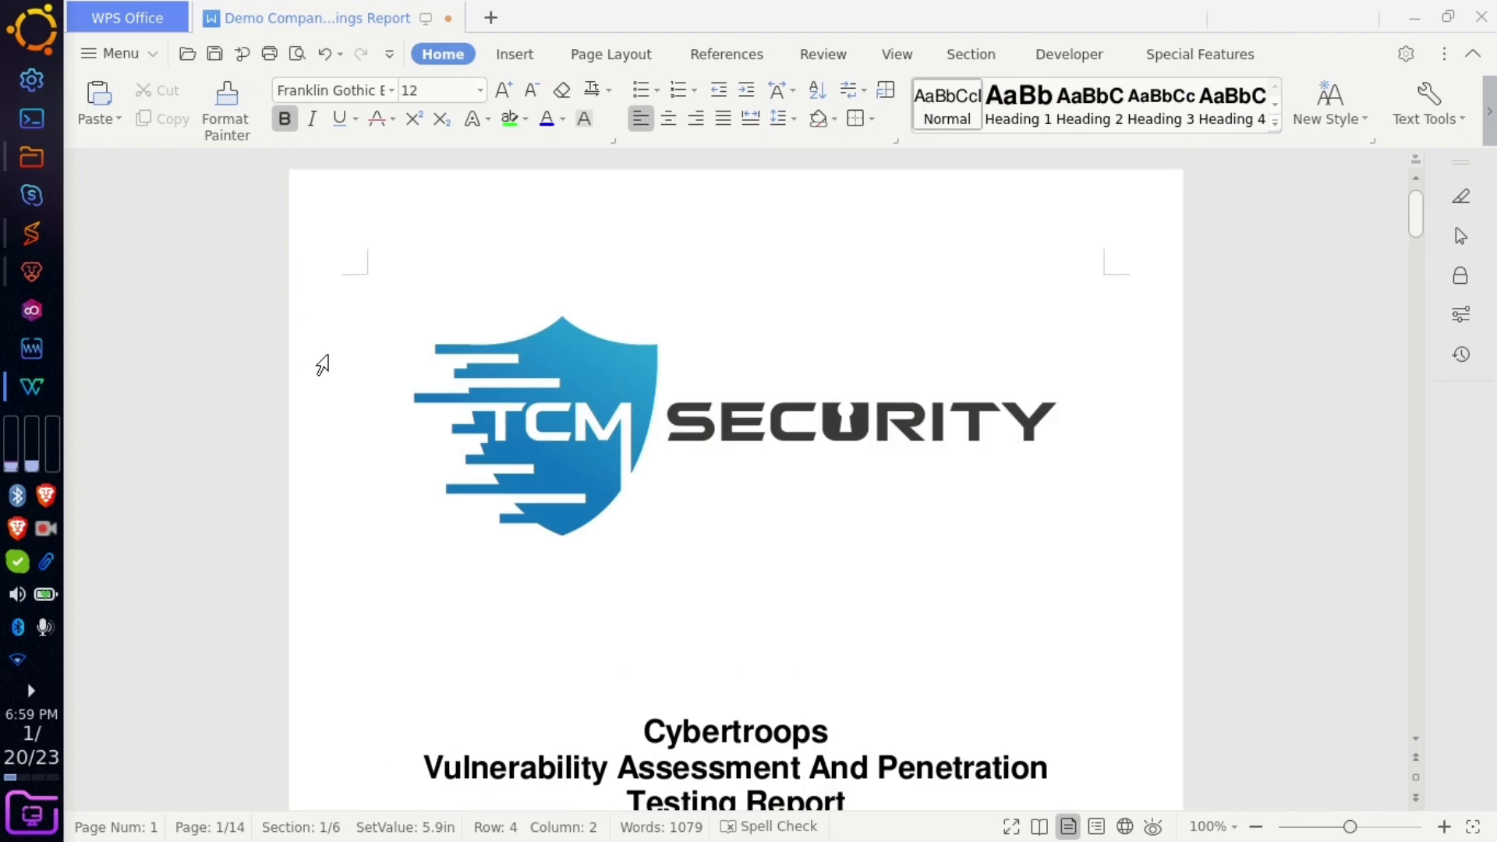
left_click(31, 272)
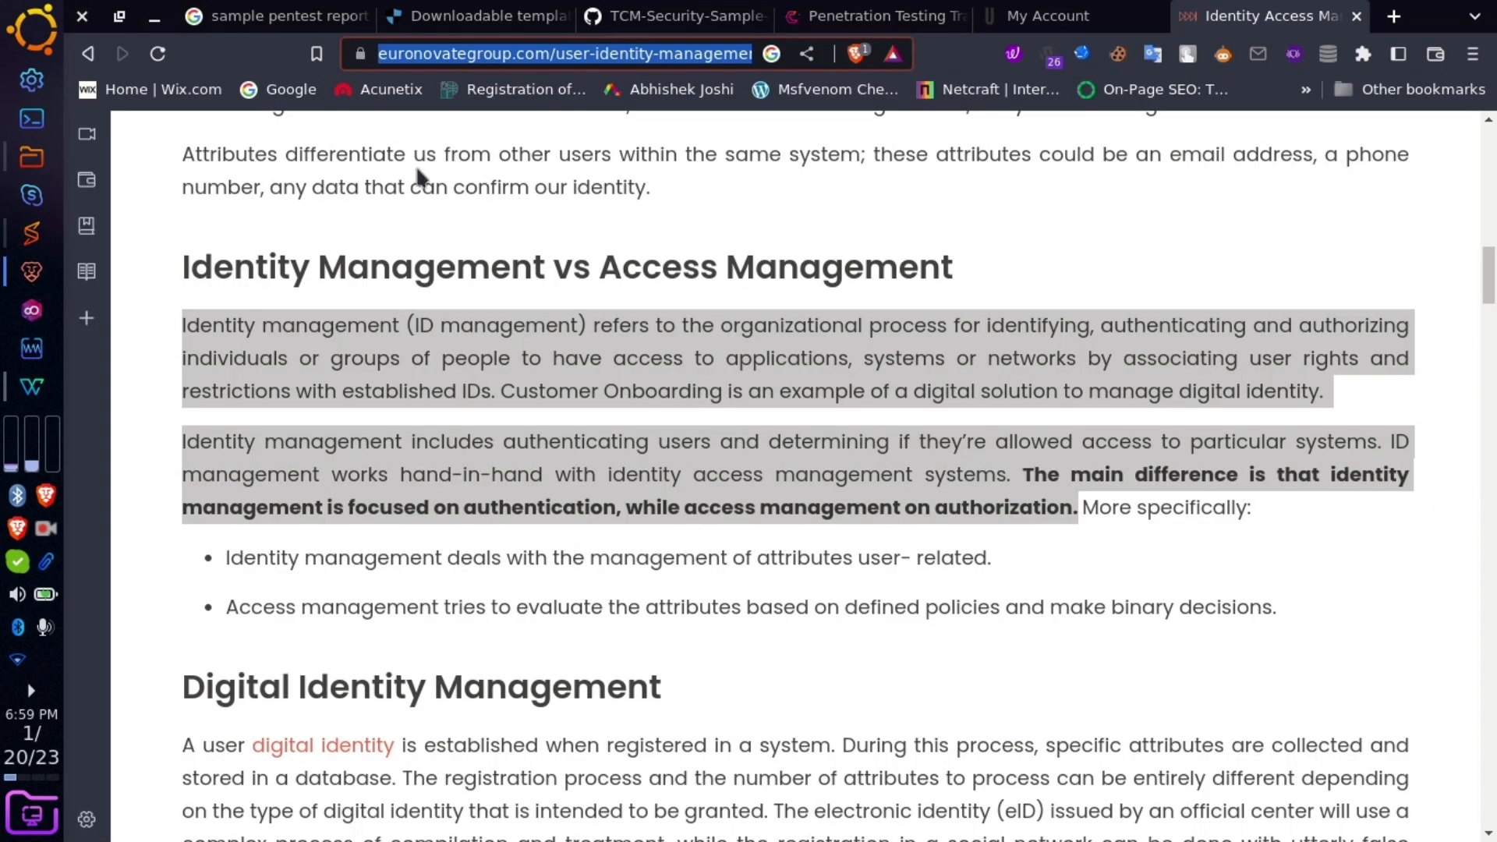
- Bring up the CyberBugs Web Application Penetration Testing Training in Nagpur page, viewed from the top
left_click(873, 16)
scroll(1012, 550, "down", 2)
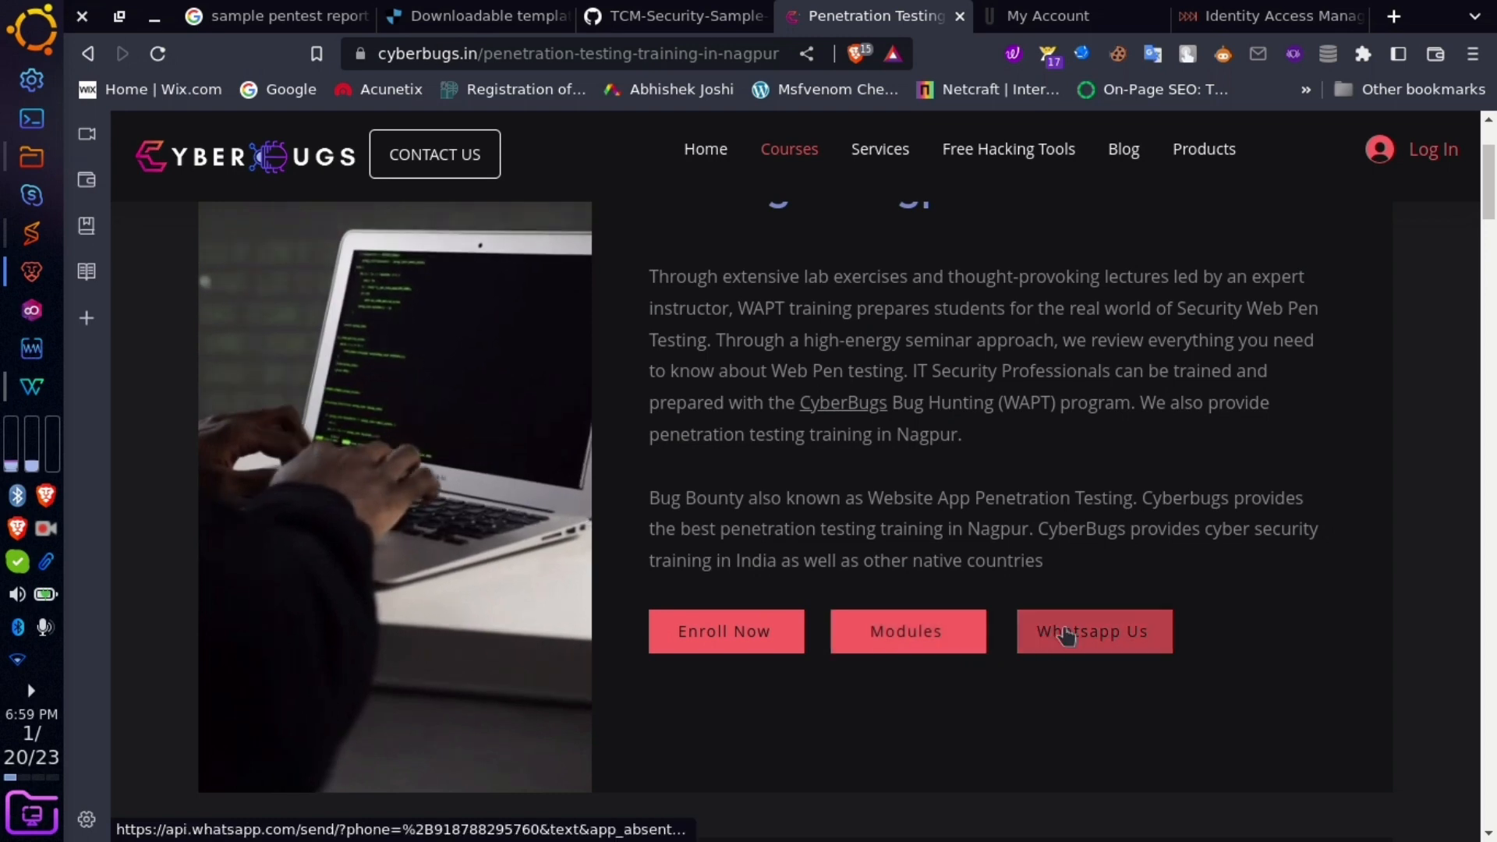
scroll(1023, 498, "up", 2)
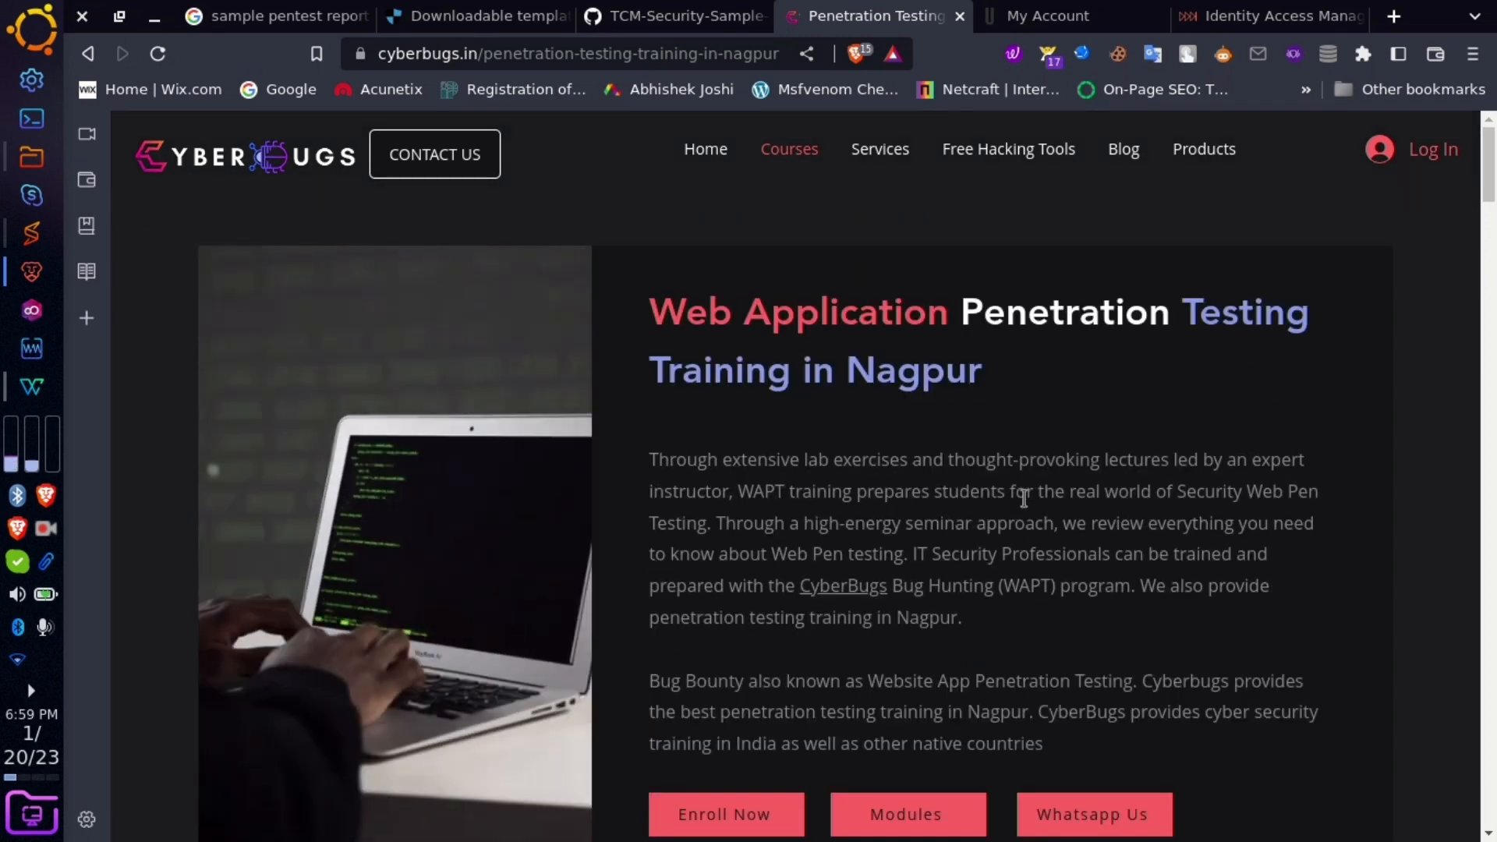